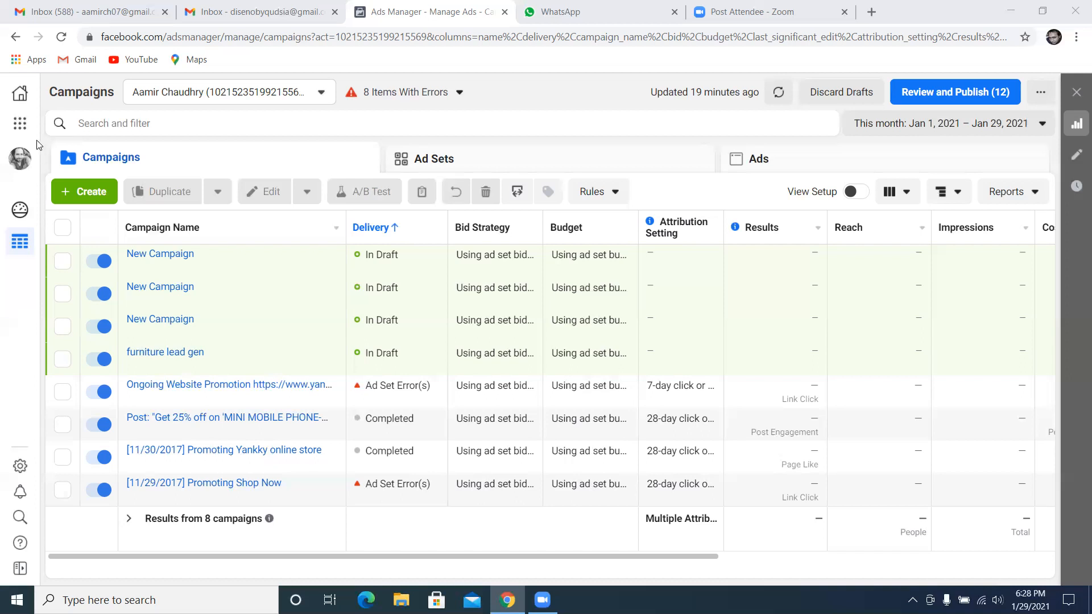
Open Audience Insights from the full list of business tools and start with an audience of everyone on Facebook
{"action": "left_click", "coordinate": [20, 130]}
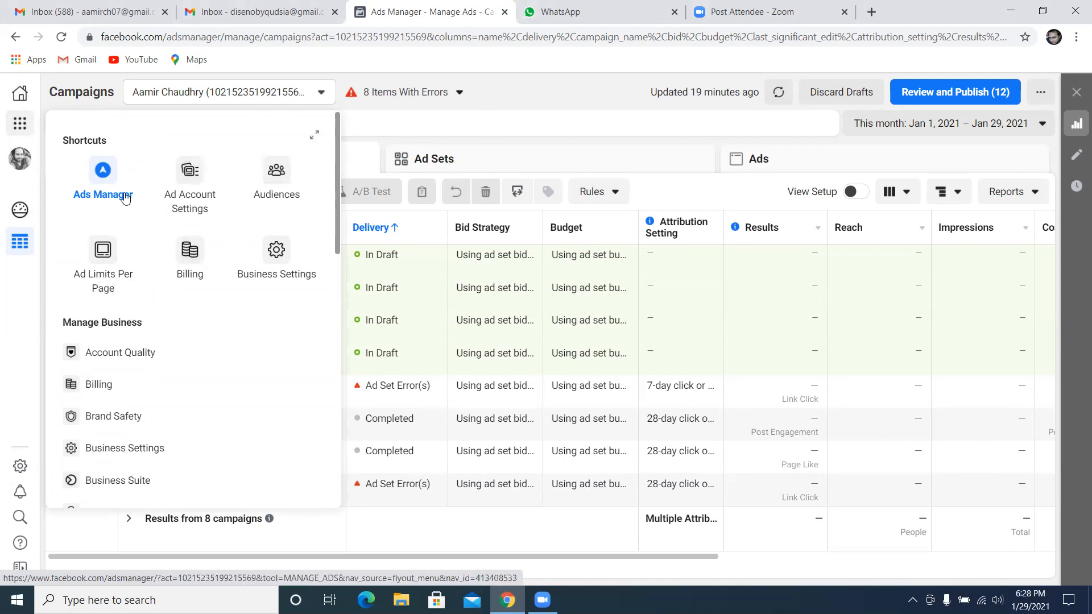
{"action": "left_click", "coordinate": [313, 140]}
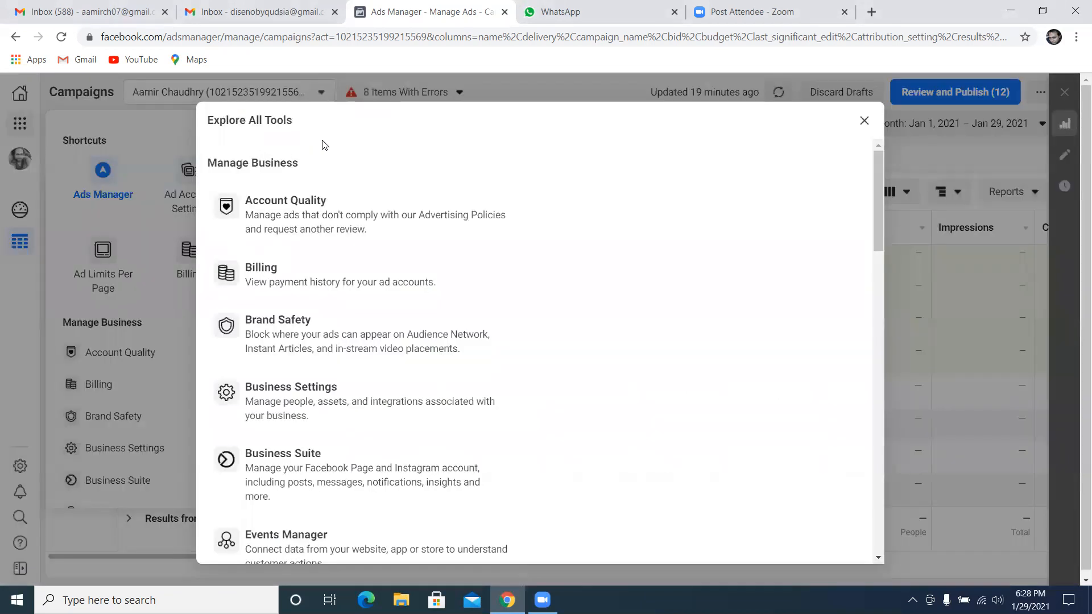
{"action": "scroll", "coordinate": [407, 216], "scroll_direction": "down", "scroll_amount": 6}
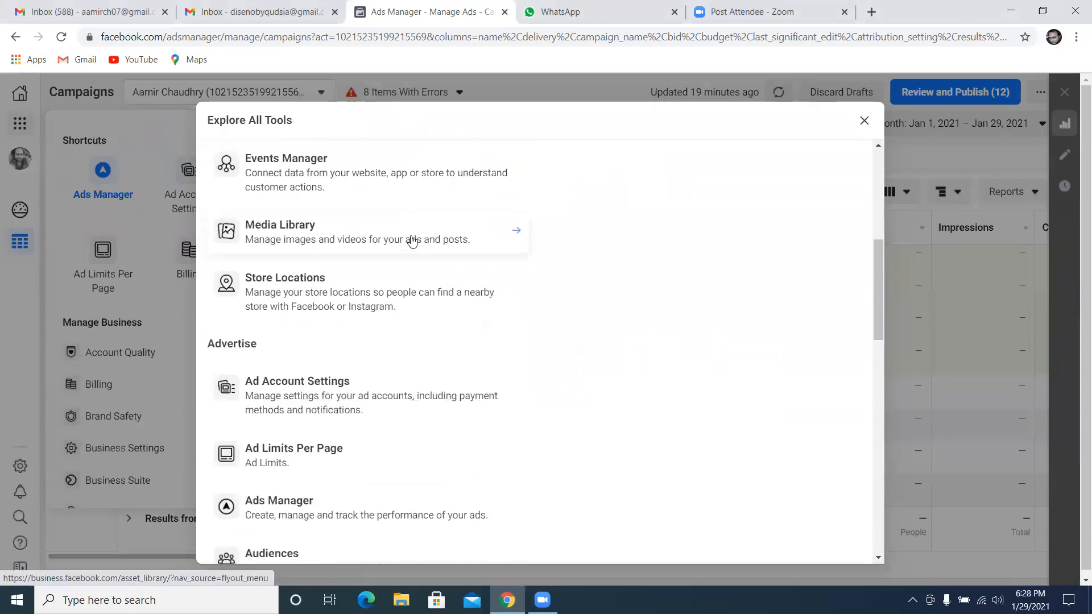
{"action": "scroll", "coordinate": [411, 244], "scroll_direction": "down", "scroll_amount": 4}
{"action": "scroll", "coordinate": [351, 446], "scroll_direction": "down", "scroll_amount": 1}
{"action": "scroll", "coordinate": [347, 443], "scroll_direction": "down", "scroll_amount": 5}
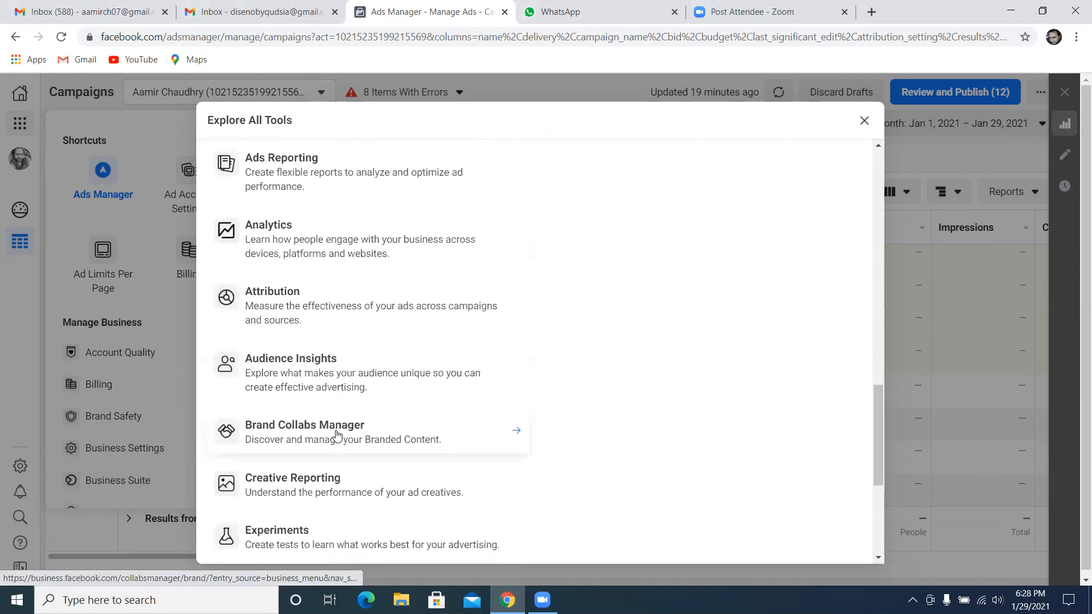
{"action": "left_click", "coordinate": [325, 373]}
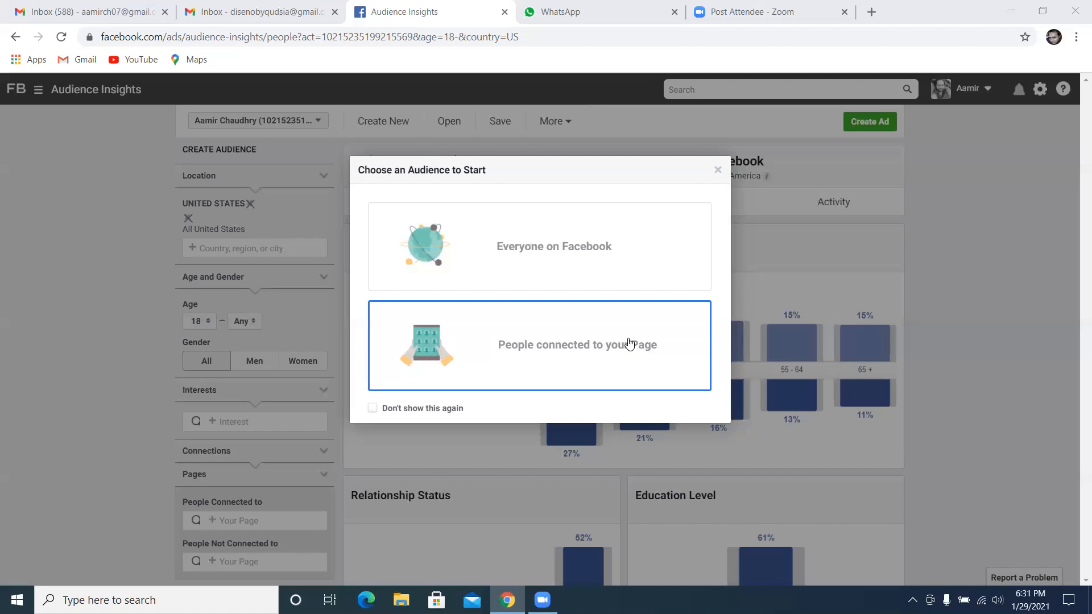
{"action": "left_click", "coordinate": [609, 252]}
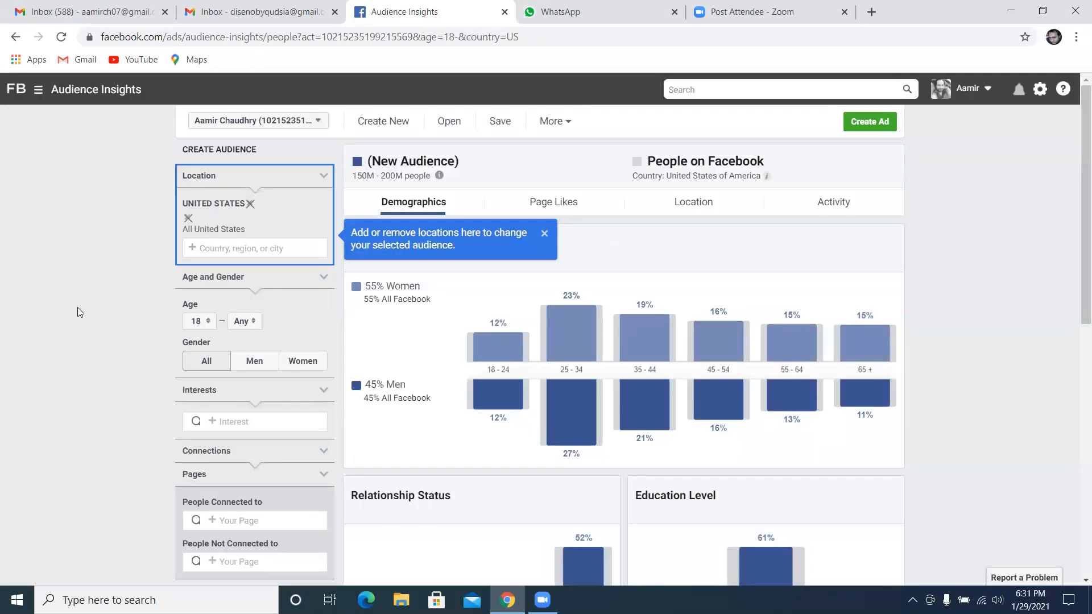
{"action": "left_click", "coordinate": [547, 234]}
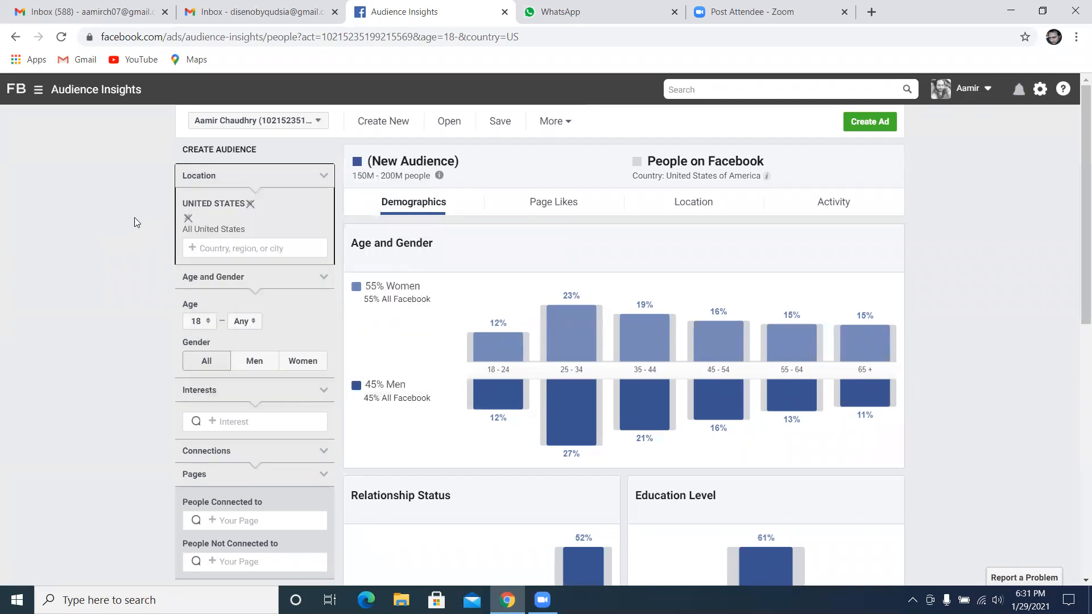
Replace the audience location United States with Pakistan
{"action": "left_click", "coordinate": [250, 204]}
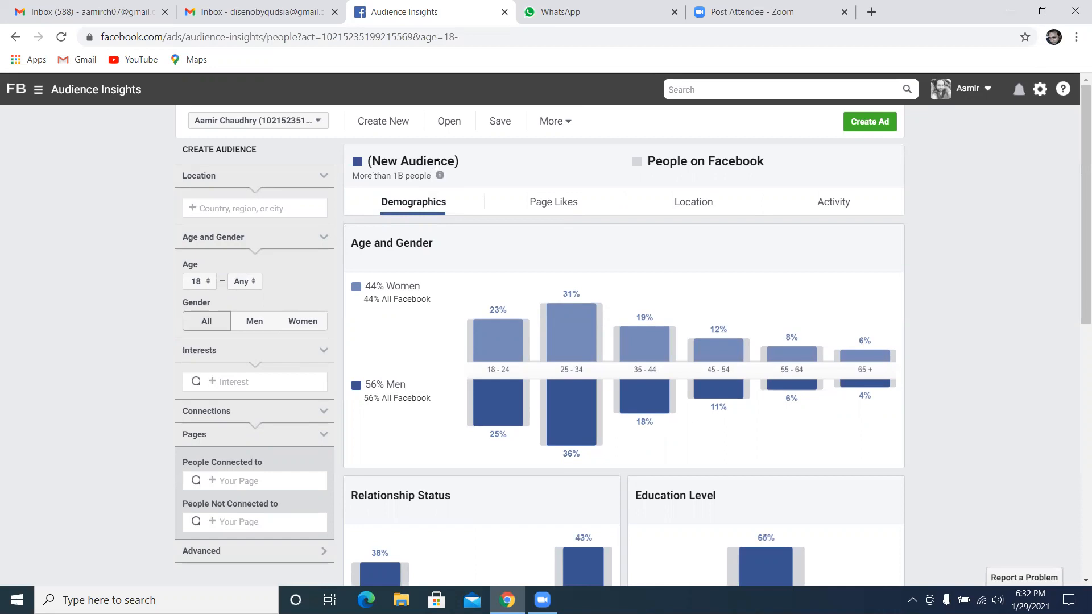
{"action": "left_click", "coordinate": [573, 7]}
{"action": "left_click", "coordinate": [464, 10]}
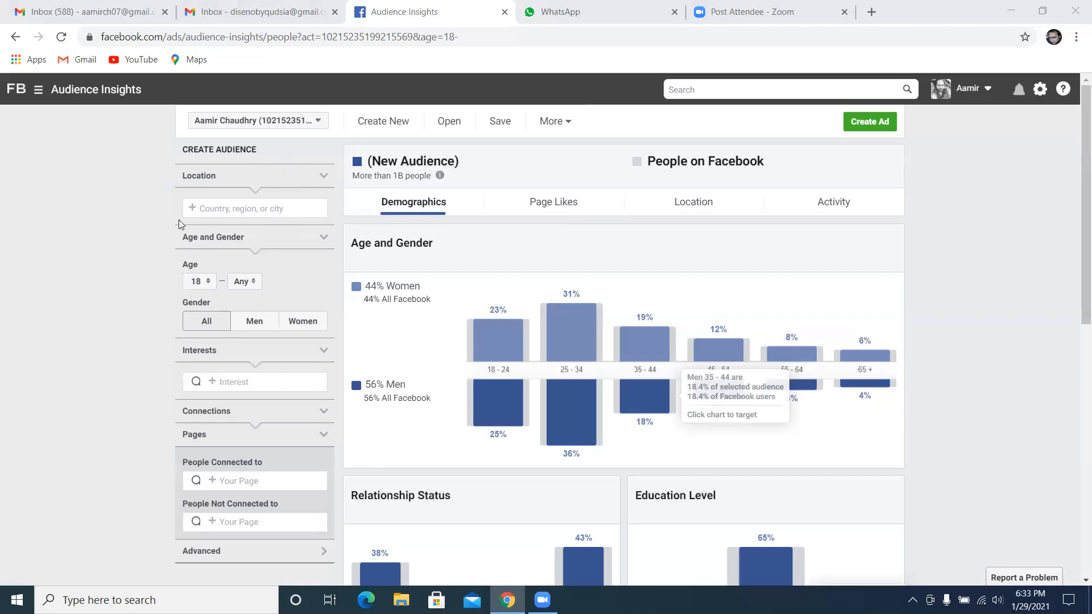
{"action": "left_click", "coordinate": [237, 208]}
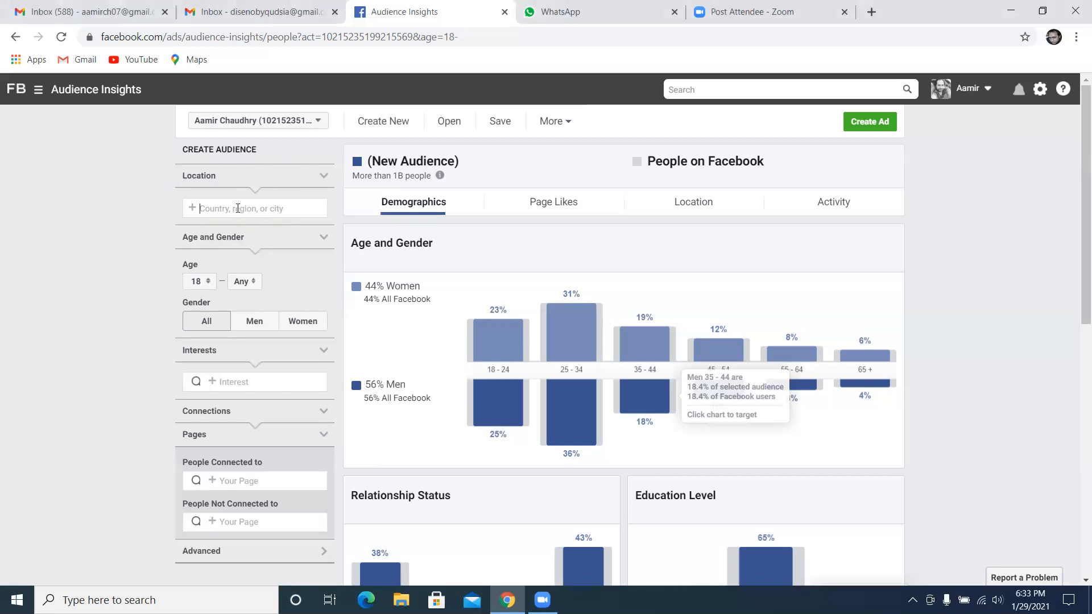
{"action": "type", "text": "pakista"}
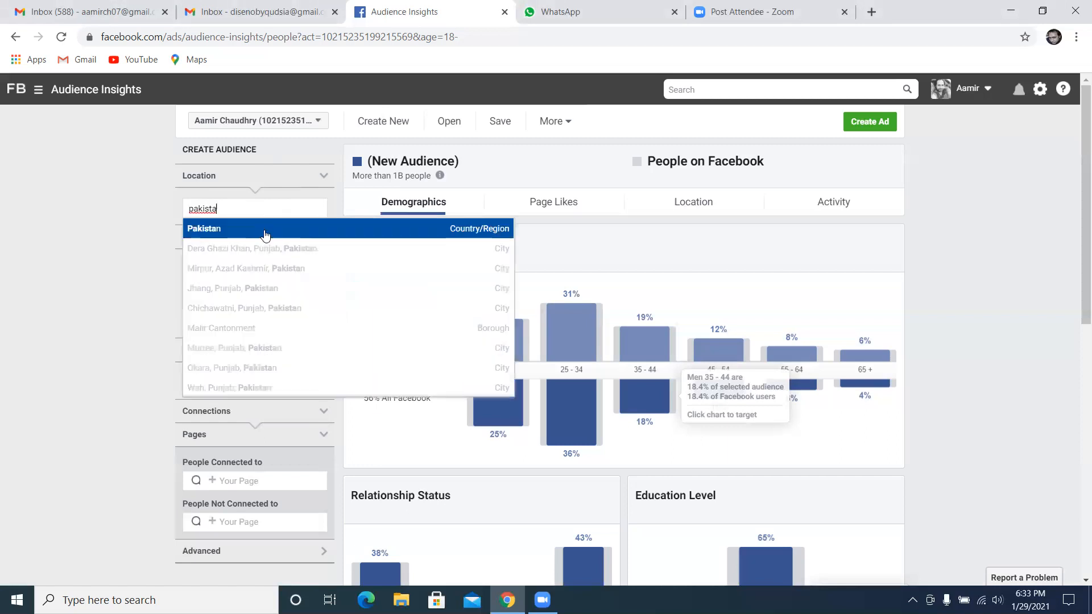
{"action": "left_click", "coordinate": [264, 233]}
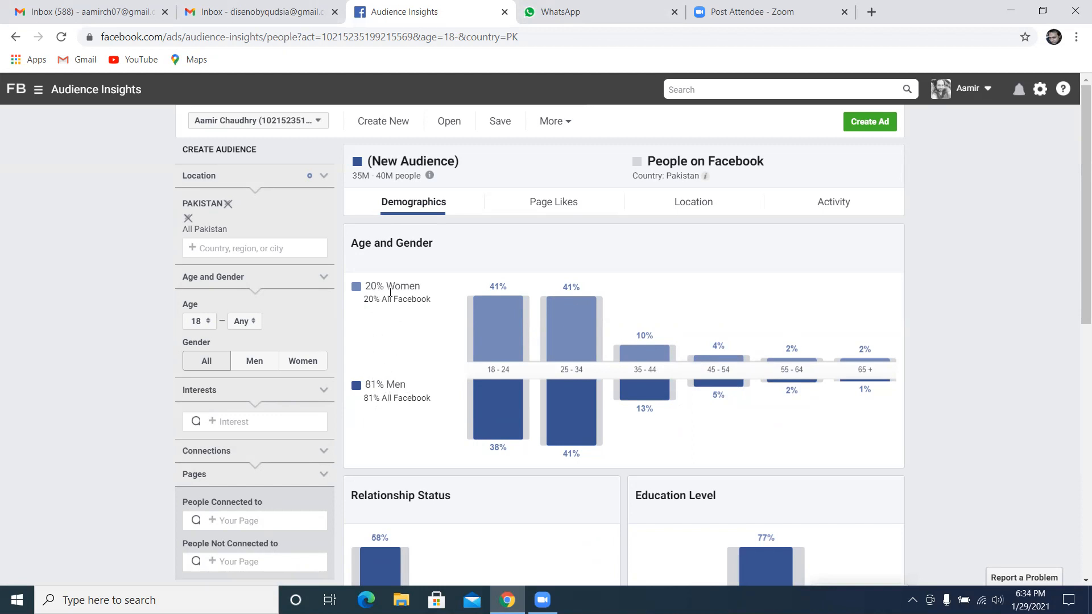
Examine the Pakistan audience's age and gender breakdown, relationship status, education level and job titles
{"action": "mouse_move", "coordinate": [486, 437]}
{"action": "mouse_move", "coordinate": [560, 455]}
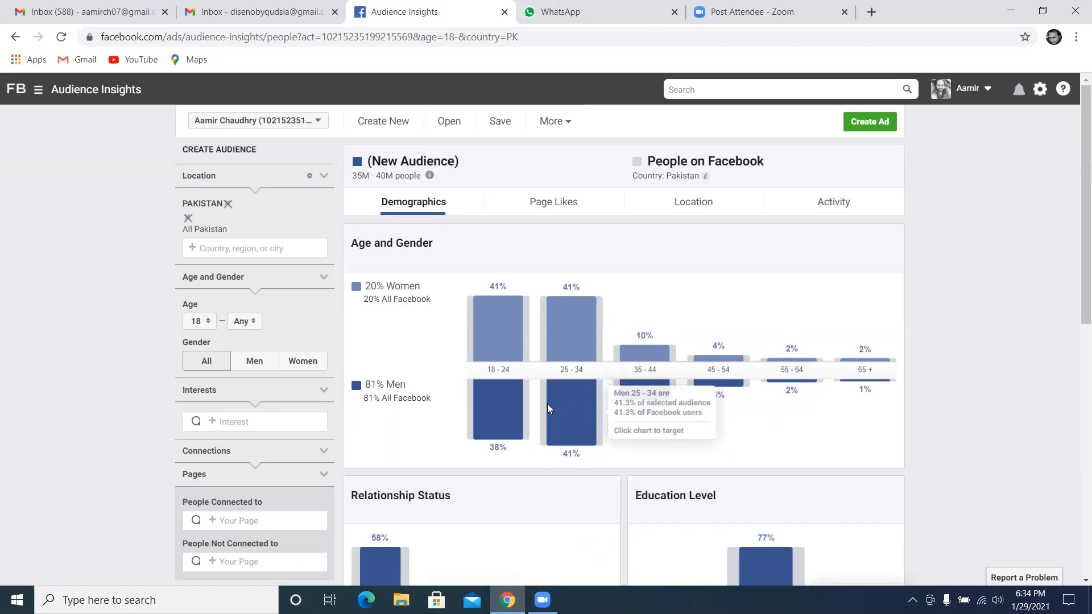
{"action": "mouse_move", "coordinate": [562, 344]}
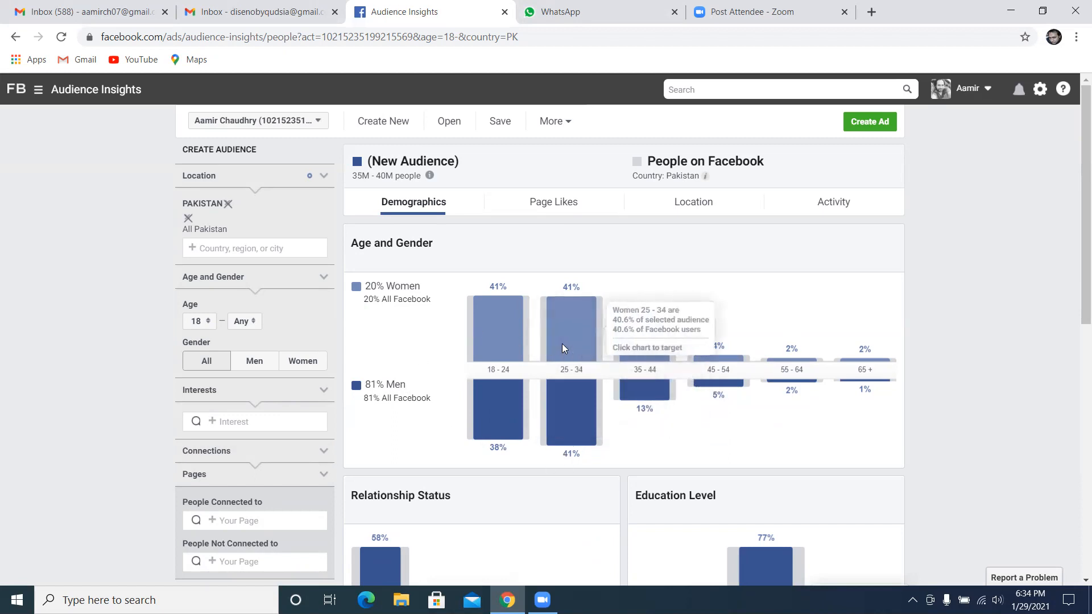
{"action": "mouse_move", "coordinate": [499, 359]}
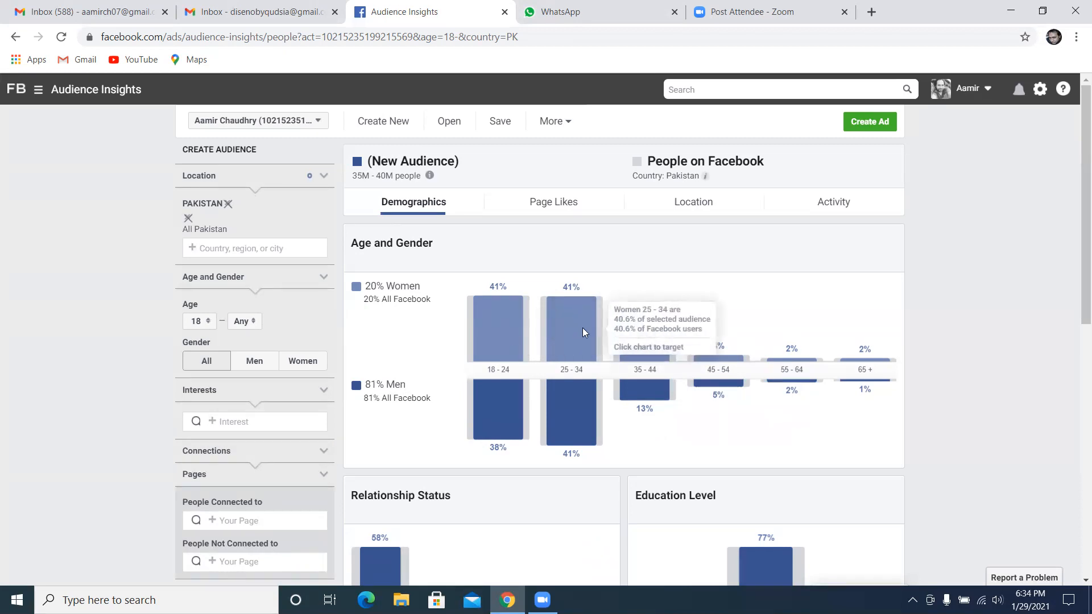
{"action": "mouse_move", "coordinate": [539, 431]}
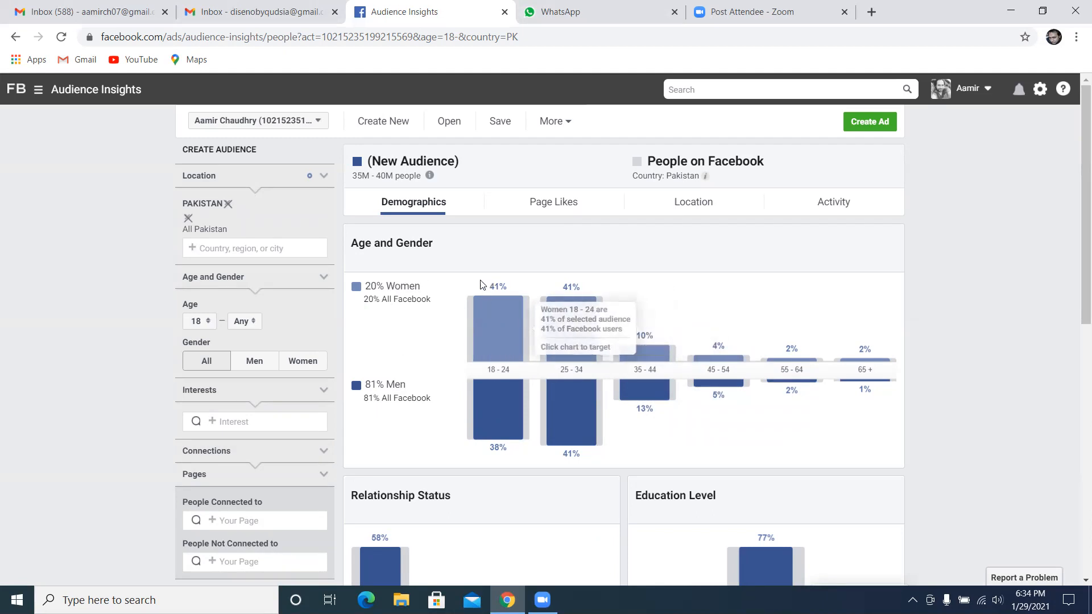
{"action": "mouse_move", "coordinate": [611, 376]}
{"action": "mouse_move", "coordinate": [642, 362]}
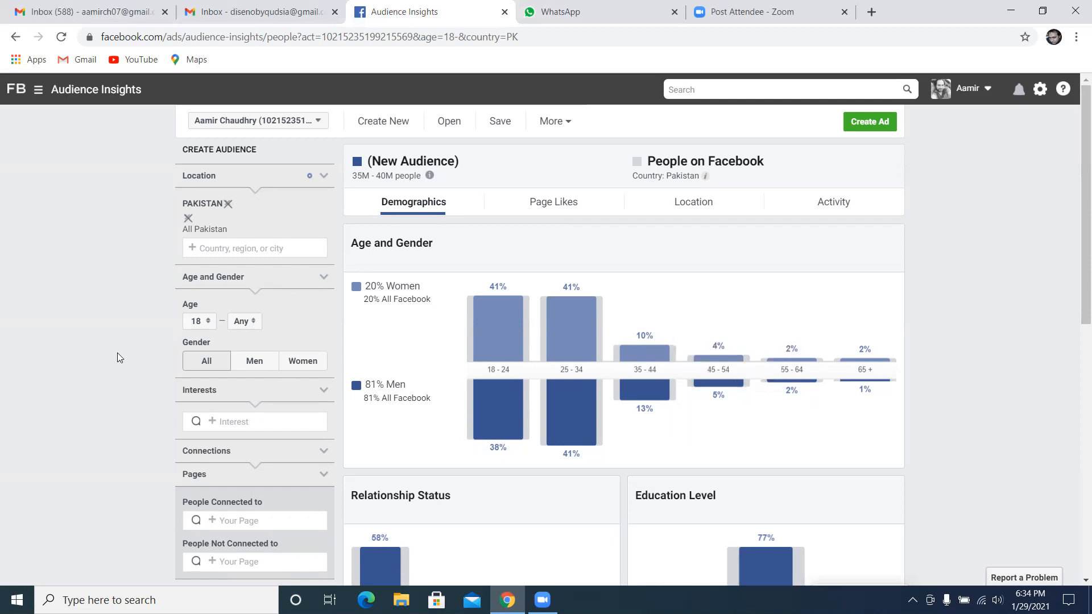
{"action": "scroll", "coordinate": [117, 357], "scroll_direction": "down", "scroll_amount": 4}
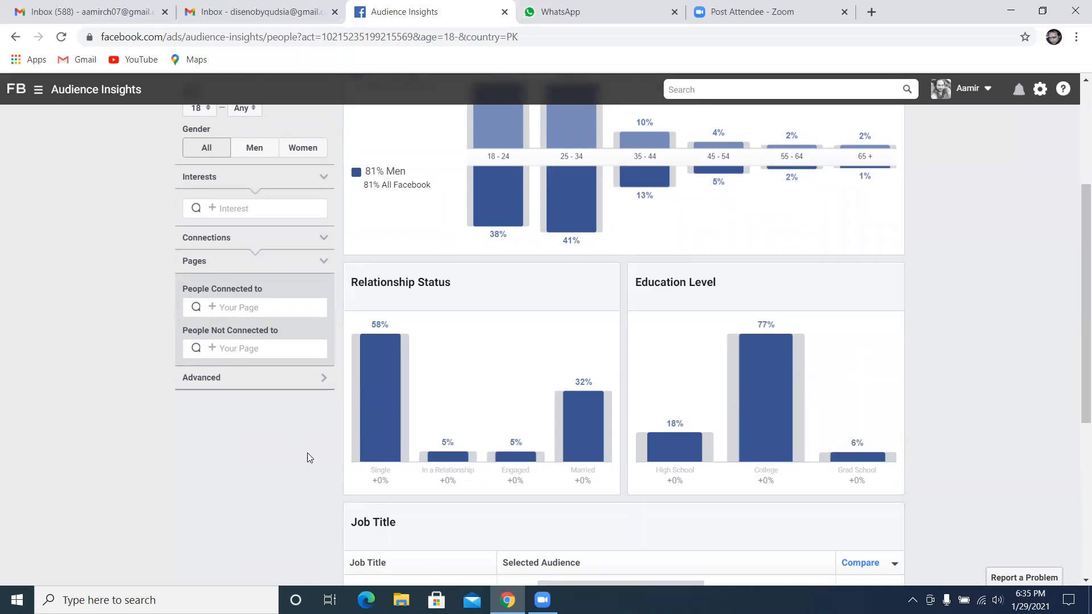
{"action": "scroll", "coordinate": [307, 453], "scroll_direction": "down", "scroll_amount": 3}
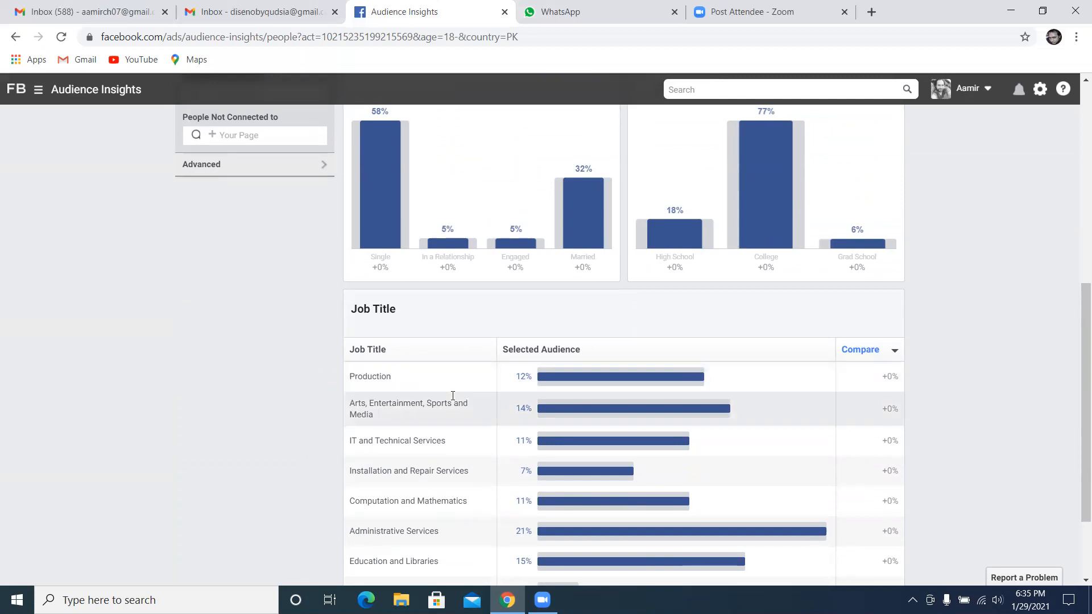
{"action": "scroll", "coordinate": [453, 395], "scroll_direction": "down", "scroll_amount": 2}
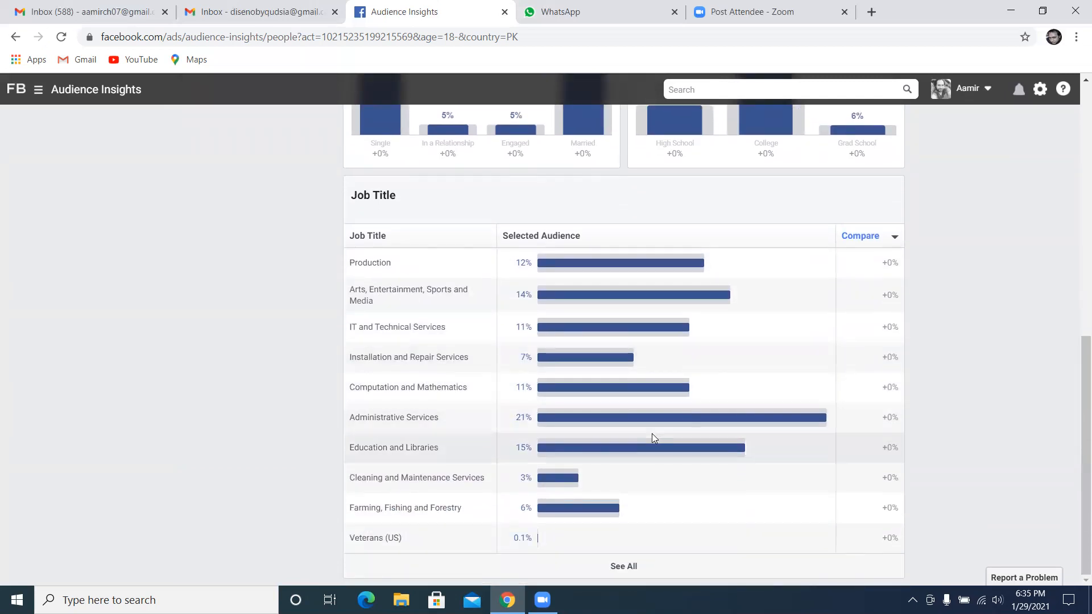
{"action": "scroll", "coordinate": [670, 423], "scroll_direction": "up", "scroll_amount": 2}
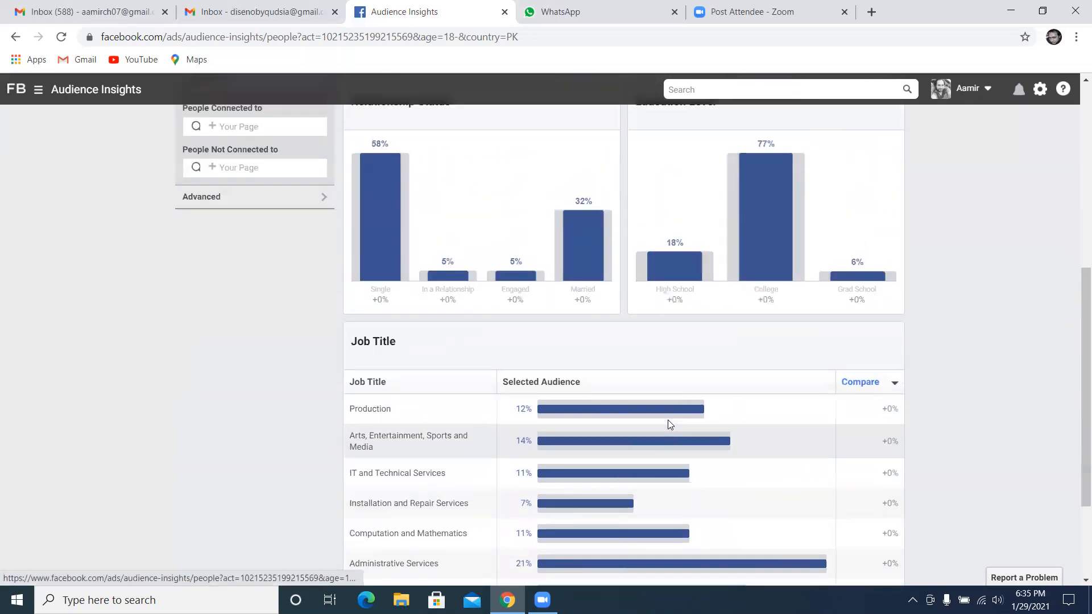
{"action": "scroll", "coordinate": [668, 419], "scroll_direction": "up", "scroll_amount": 6}
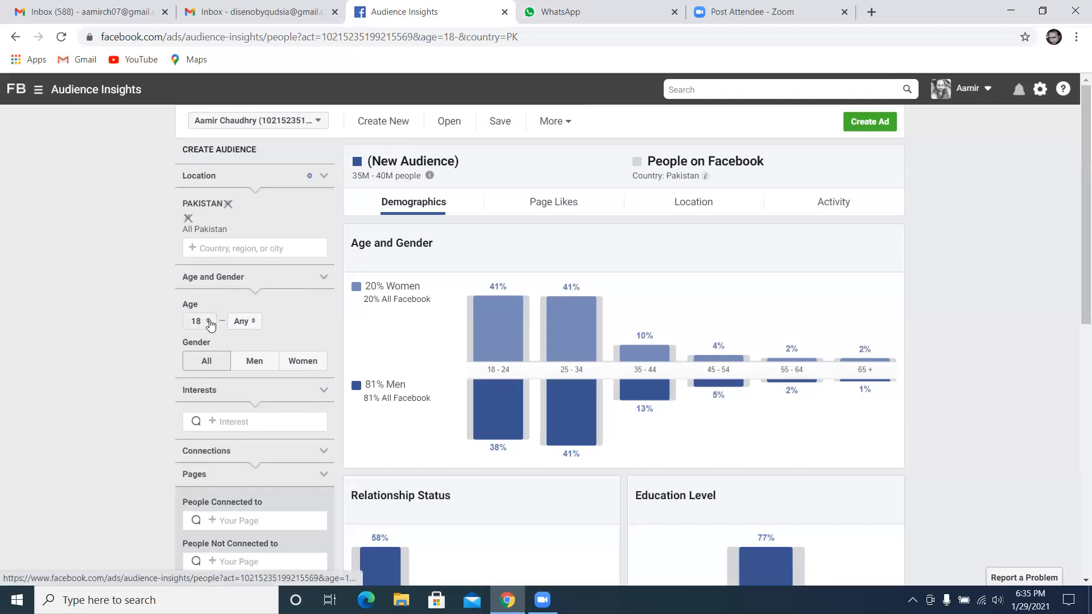
Add the interest Kids Toys to the audience
{"action": "left_click", "coordinate": [212, 421]}
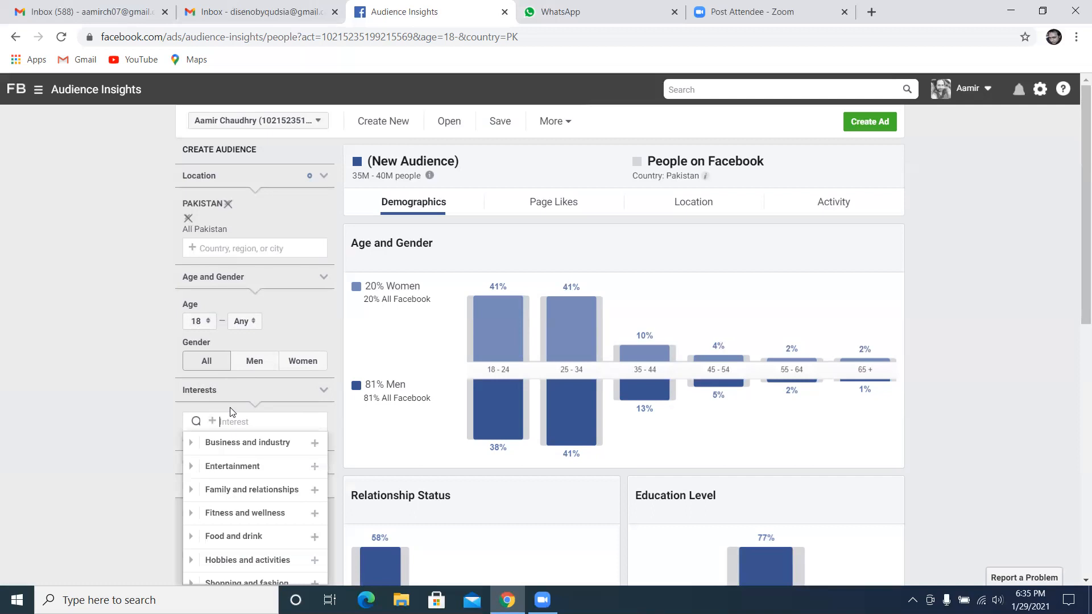
{"action": "type", "text": "kids toy"}
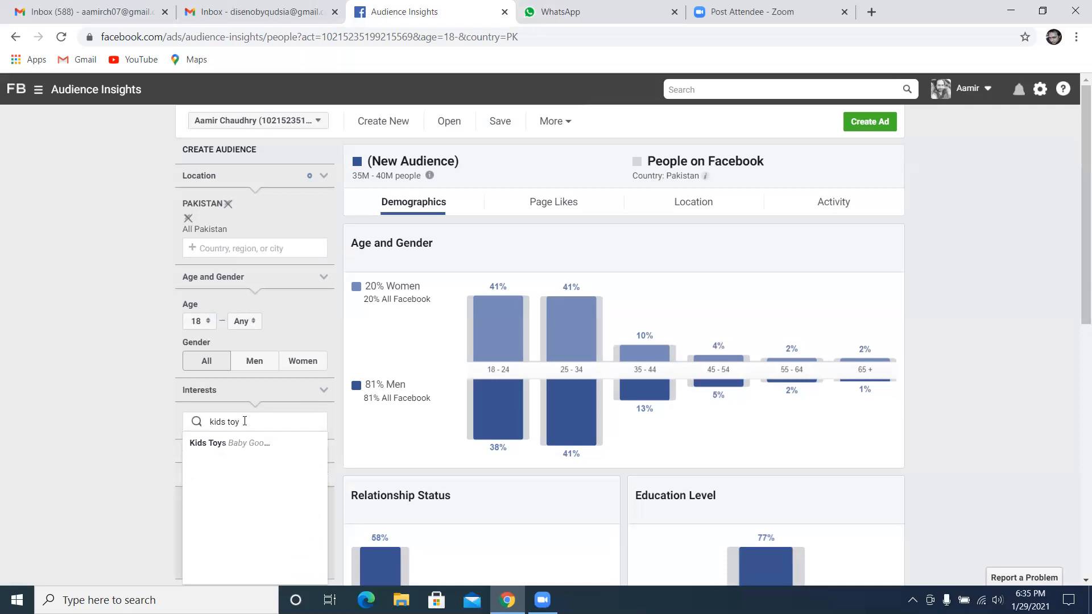
{"action": "left_click", "coordinate": [212, 450]}
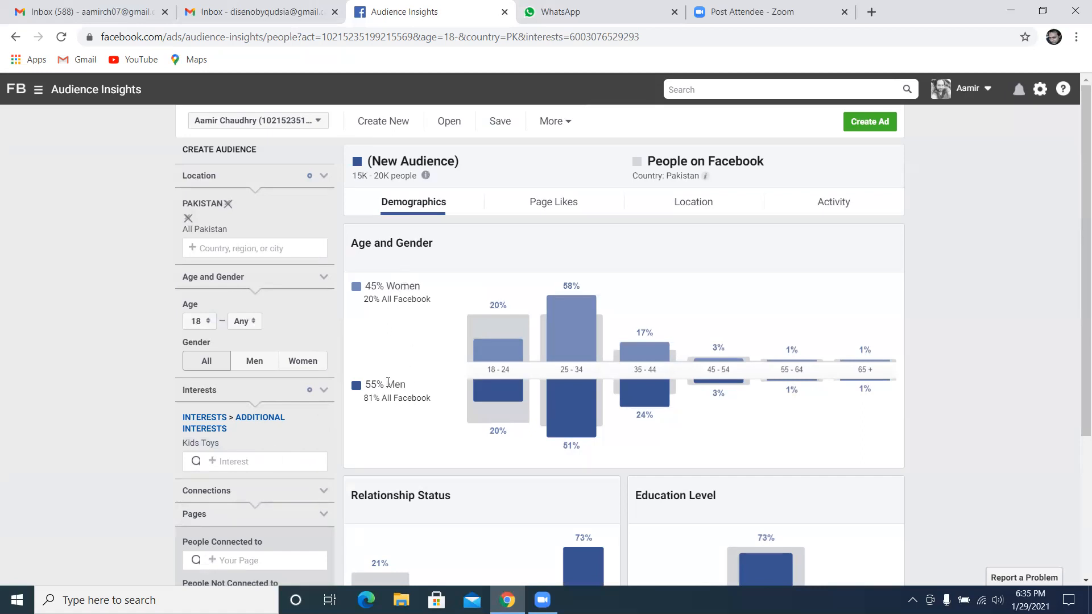
Examine the Kids Toys audience's age, gender, relationship and education charts, plus its top page-like categories
{"action": "mouse_move", "coordinate": [512, 357]}
{"action": "mouse_move", "coordinate": [560, 352]}
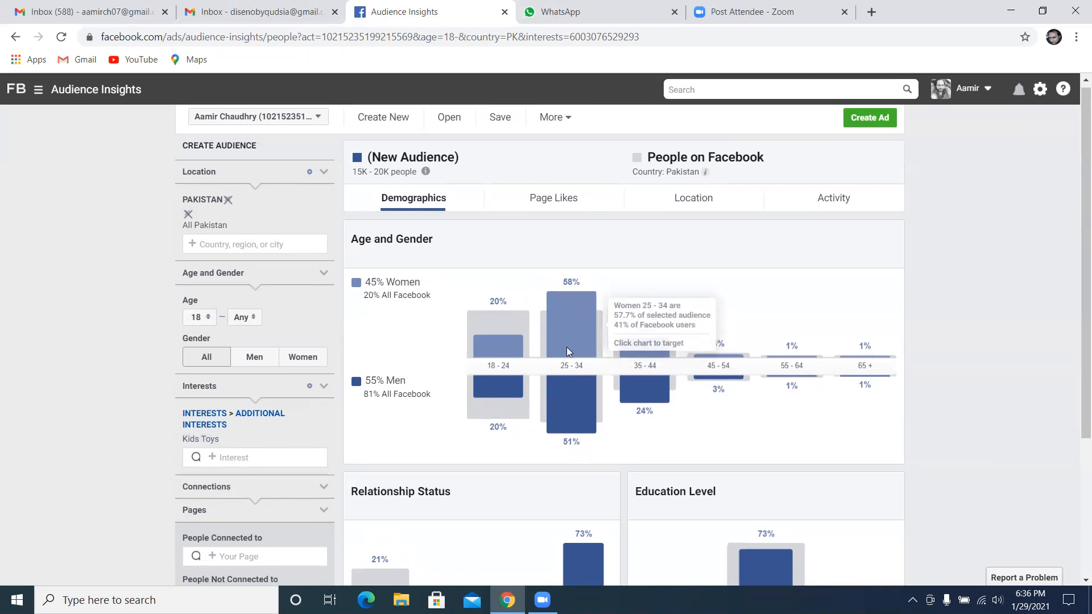
{"action": "scroll", "coordinate": [571, 346], "scroll_direction": "down", "scroll_amount": 4}
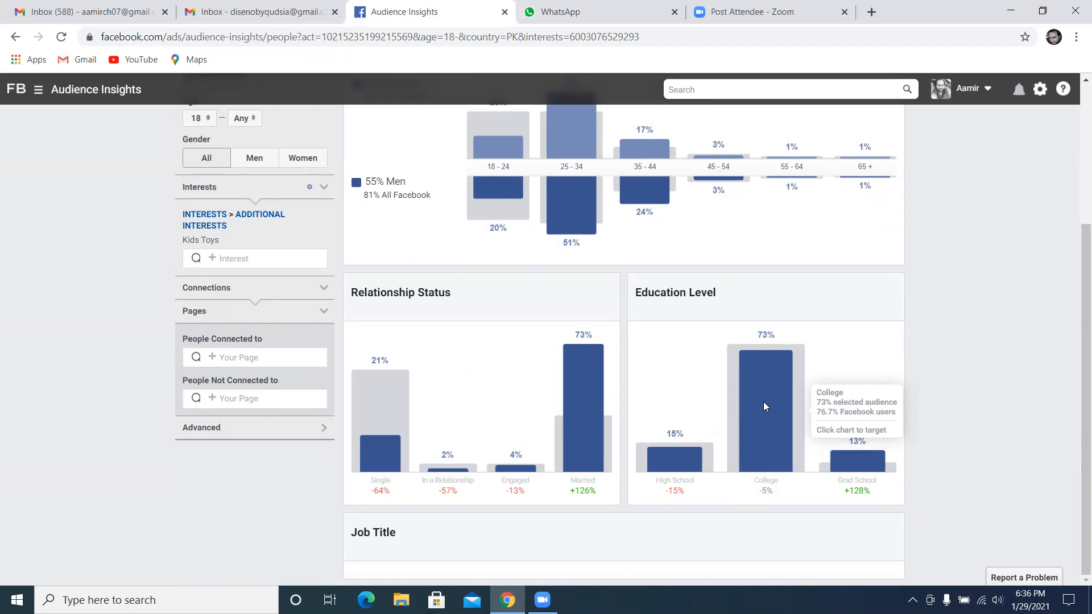
{"action": "scroll", "coordinate": [763, 404], "scroll_direction": "up", "scroll_amount": 4}
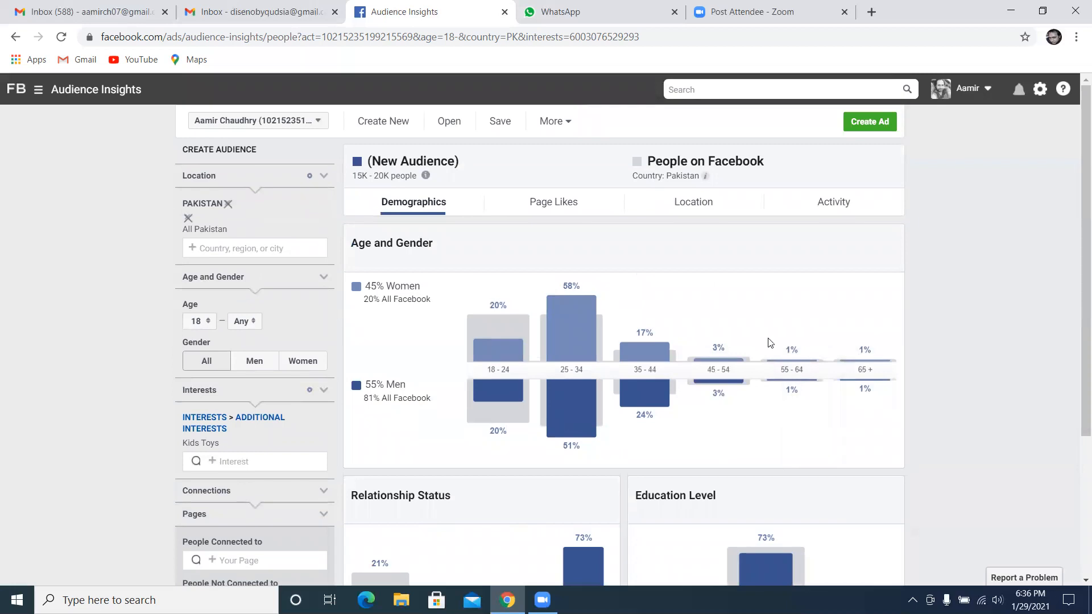
{"action": "left_click", "coordinate": [588, 202]}
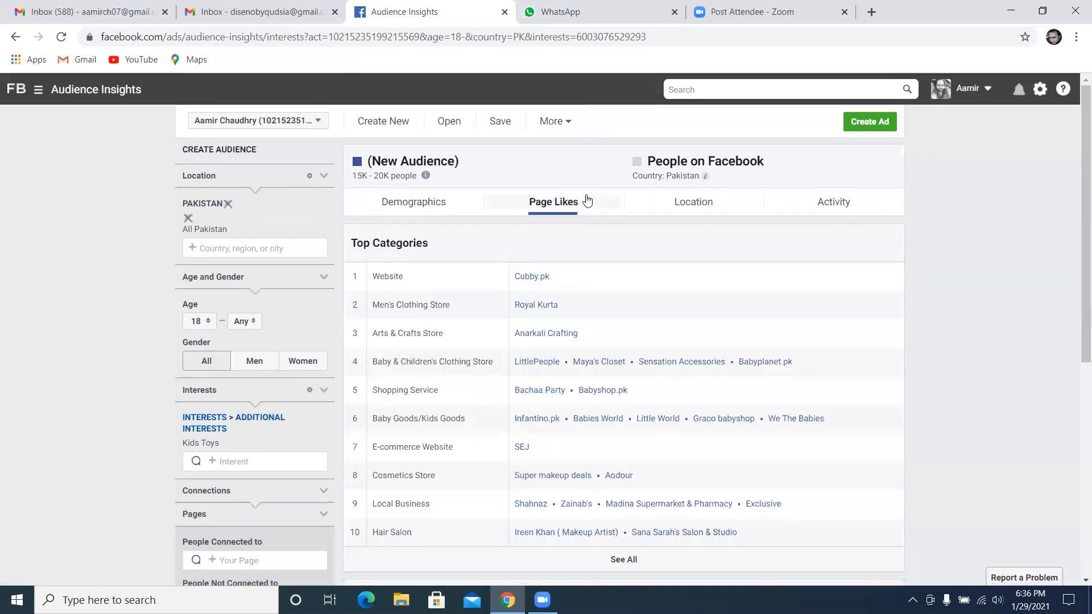
{"action": "left_click", "coordinate": [431, 206]}
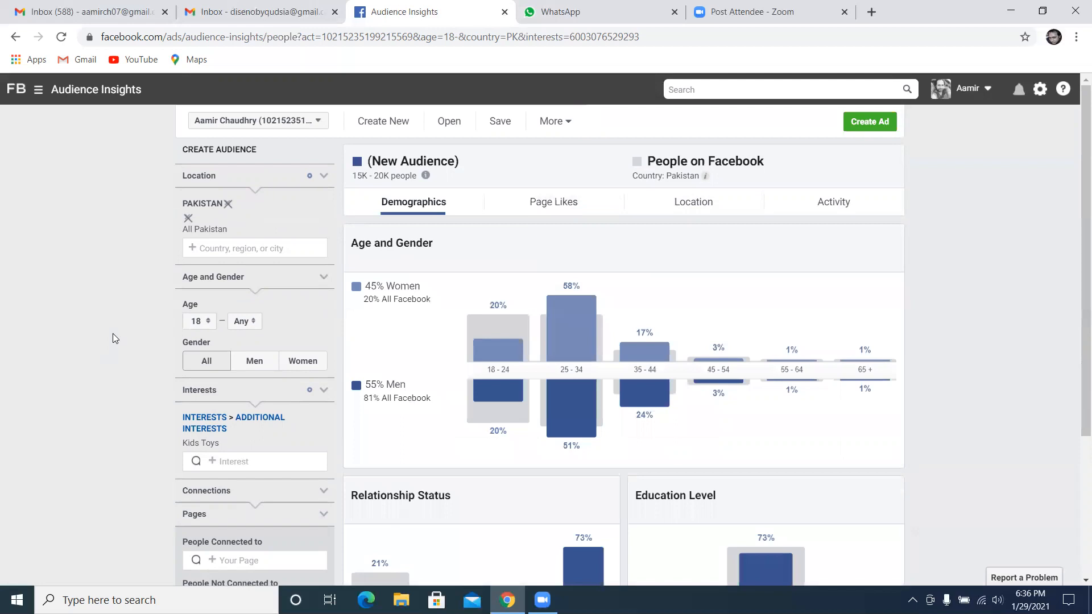
Restrict the audience to ages 25 to 34 and set the gender to Men
{"action": "mouse_move", "coordinate": [556, 432]}
{"action": "left_click", "coordinate": [208, 321]}
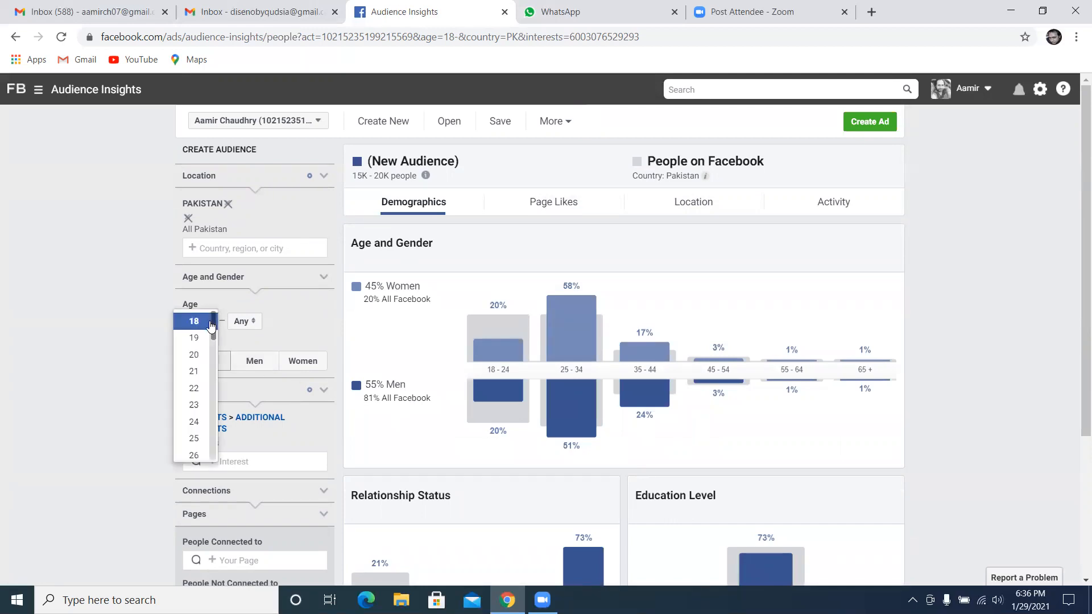
{"action": "left_click", "coordinate": [203, 441]}
{"action": "left_click", "coordinate": [240, 321]}
{"action": "scroll", "coordinate": [261, 397], "scroll_direction": "down", "scroll_amount": 3}
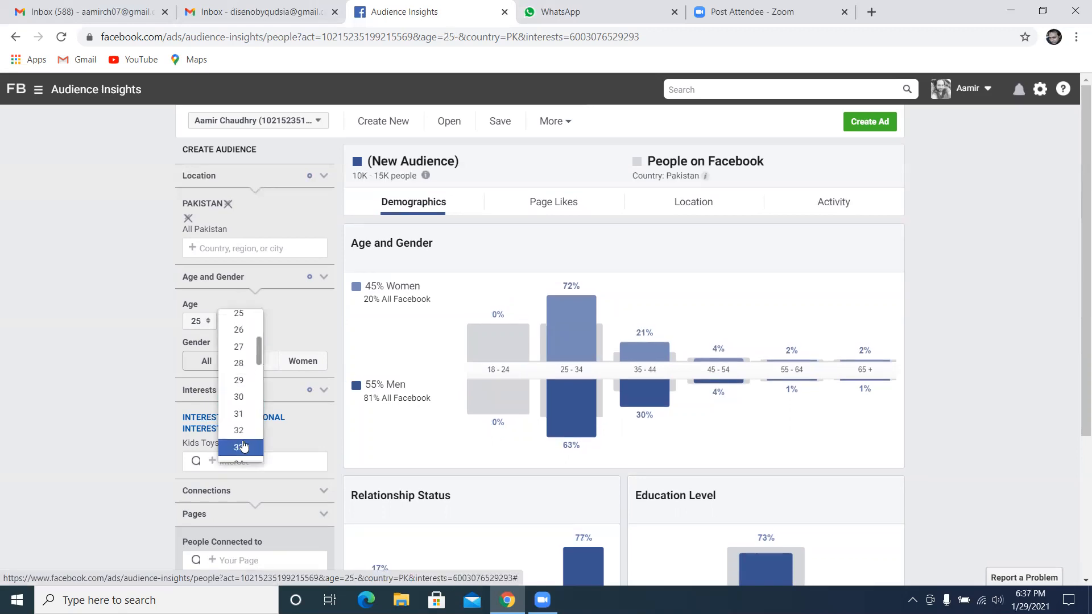
{"action": "scroll", "coordinate": [243, 443], "scroll_direction": "down", "scroll_amount": 2}
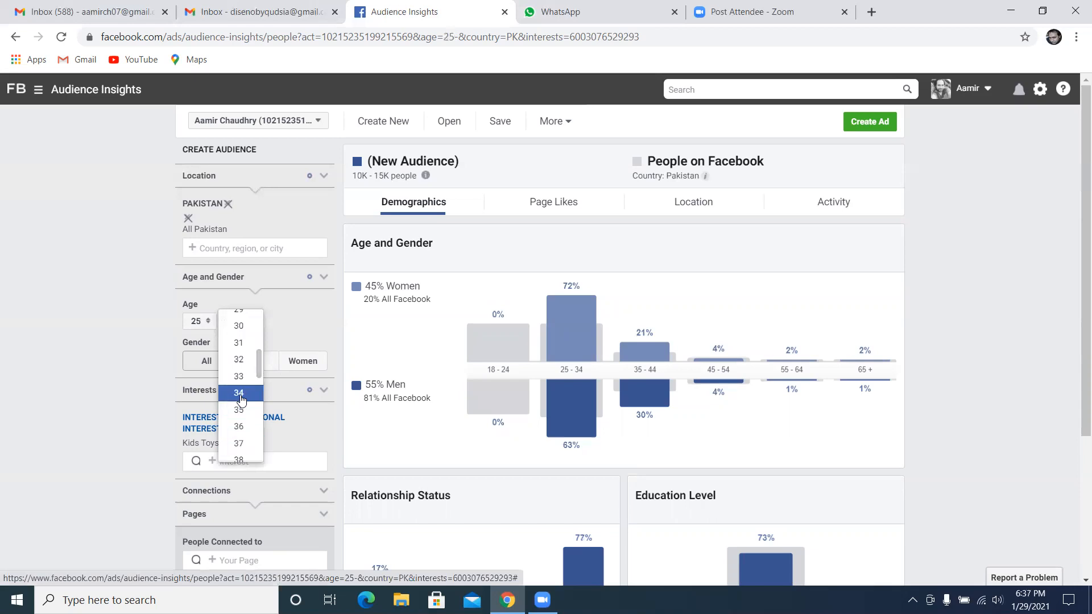
{"action": "left_click", "coordinate": [240, 385]}
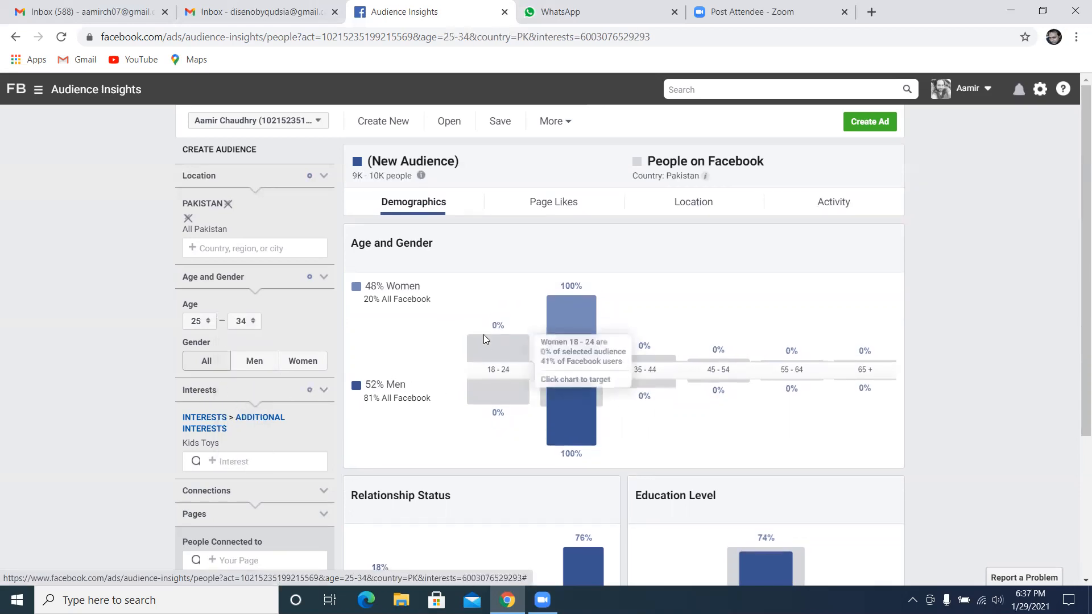
{"action": "left_click", "coordinate": [254, 361]}
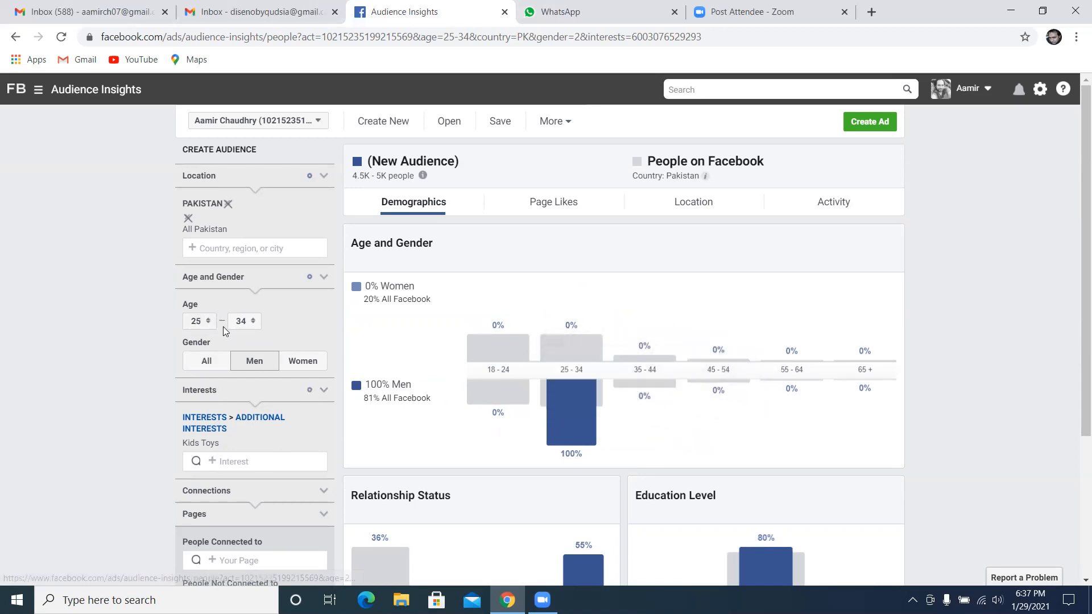
Examine the age and gender, relationship status and education level charts for men aged 25 to 34 interested in Kids Toys
{"action": "scroll", "coordinate": [136, 438], "scroll_direction": "down", "scroll_amount": 1}
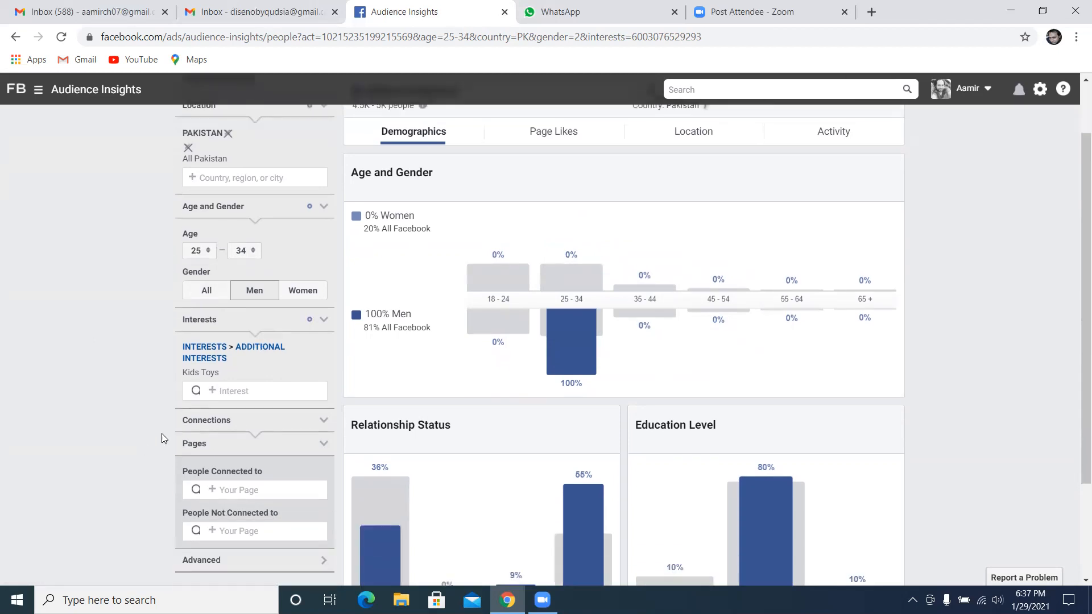
{"action": "scroll", "coordinate": [85, 409], "scroll_direction": "down", "scroll_amount": 2}
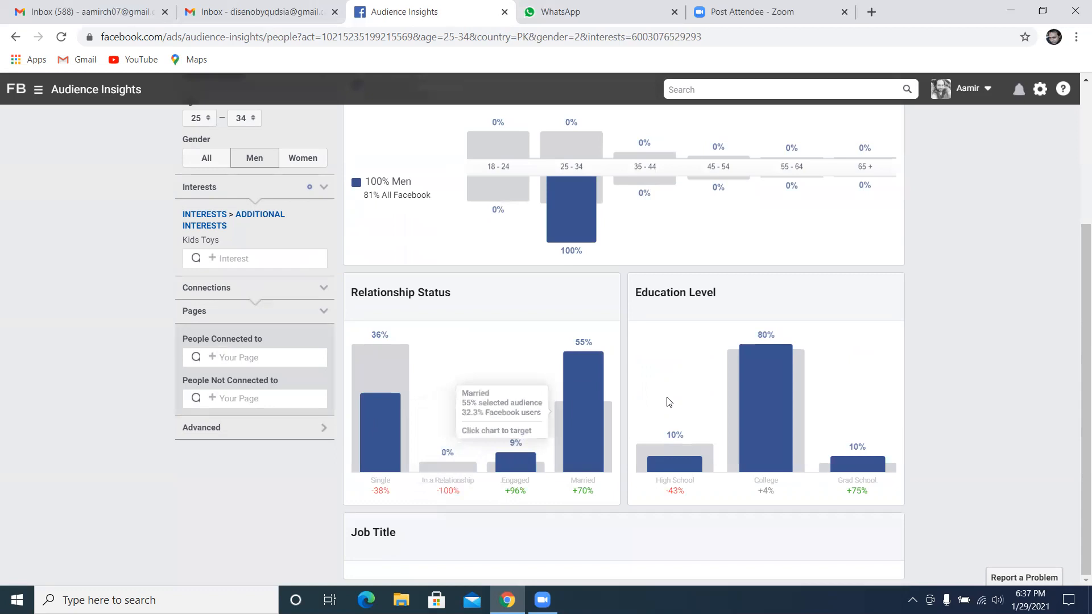
{"action": "scroll", "coordinate": [762, 404], "scroll_direction": "up", "scroll_amount": 3}
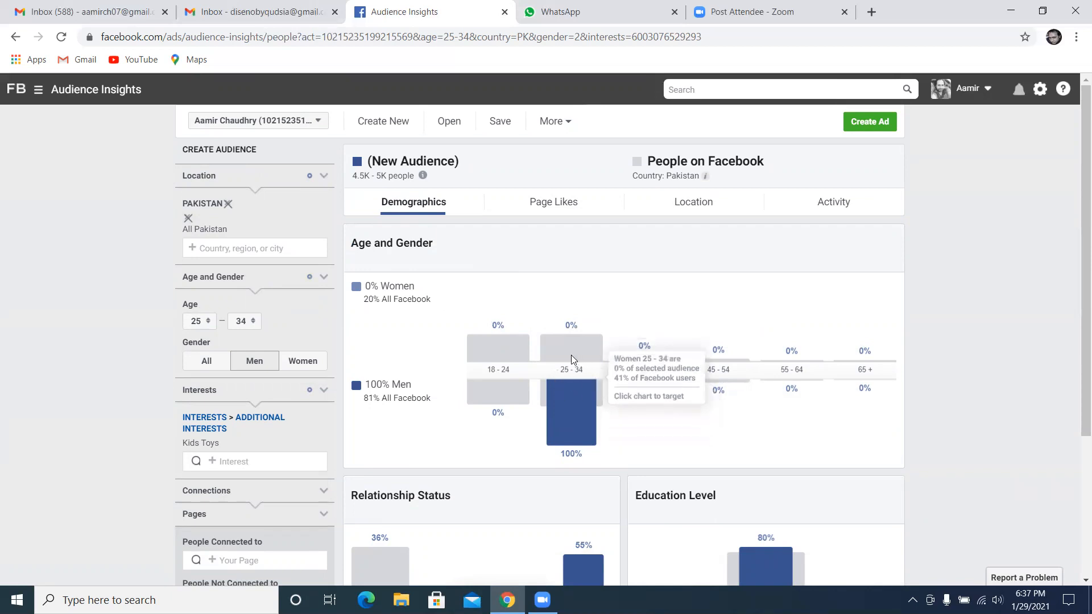
{"action": "scroll", "coordinate": [428, 442], "scroll_direction": "down", "scroll_amount": 2}
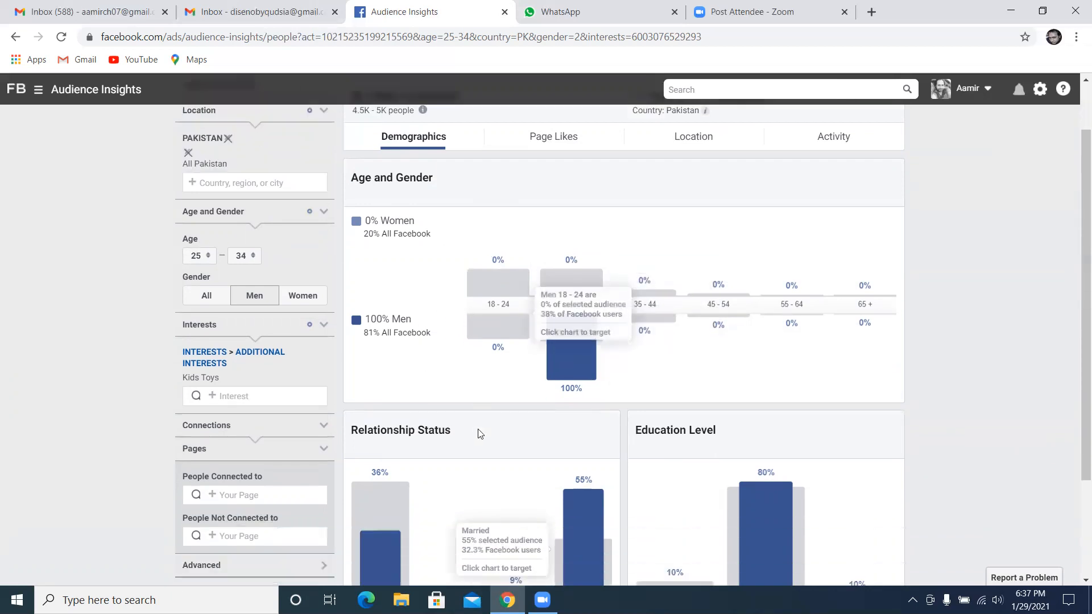
{"action": "scroll", "coordinate": [752, 450], "scroll_direction": "down", "scroll_amount": 1}
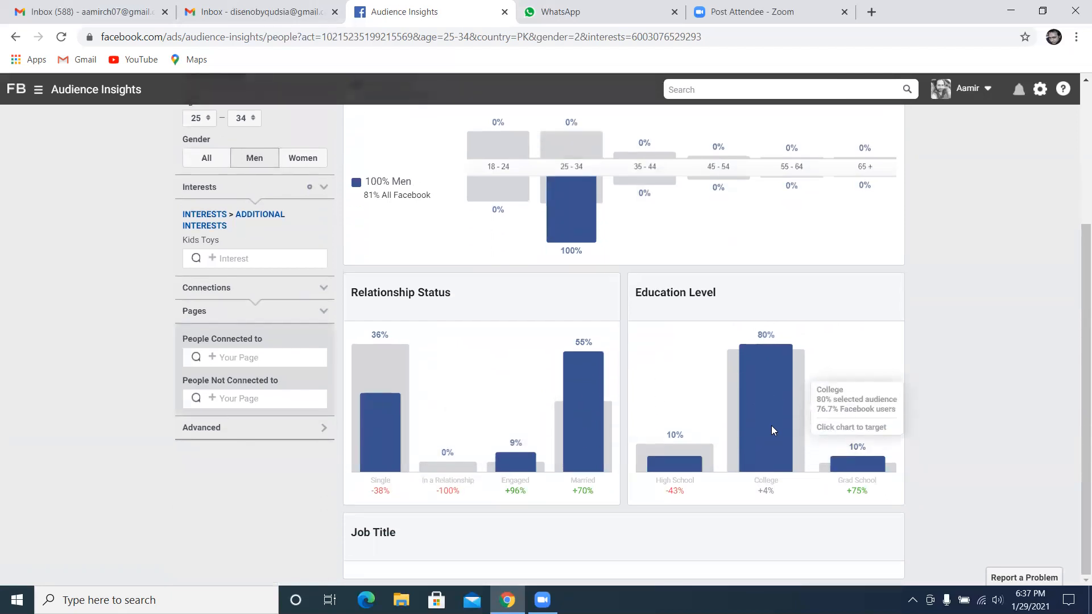
{"action": "scroll", "coordinate": [772, 430], "scroll_direction": "up", "scroll_amount": 3}
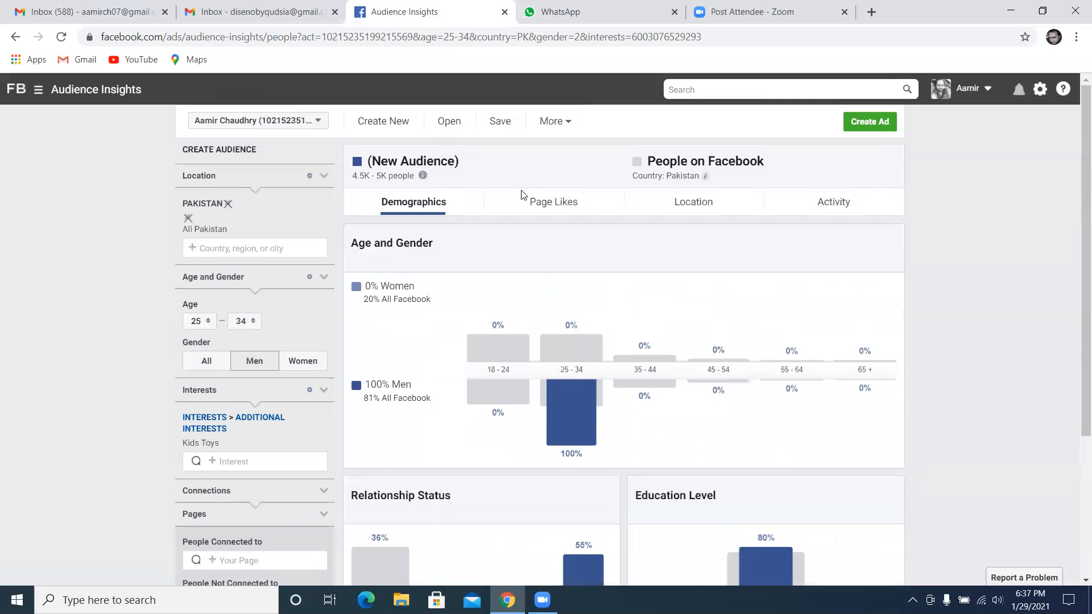
Examine the top categories and the page likes ranking for the filtered Kids Toys audience
{"action": "left_click", "coordinate": [560, 208]}
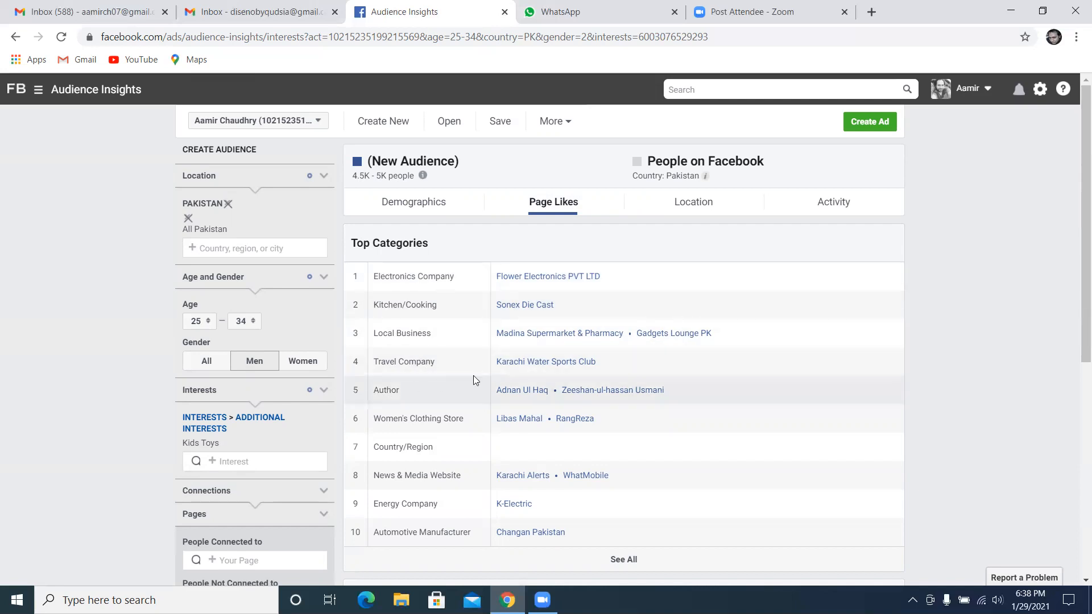
{"action": "scroll", "coordinate": [448, 397], "scroll_direction": "down", "scroll_amount": 1}
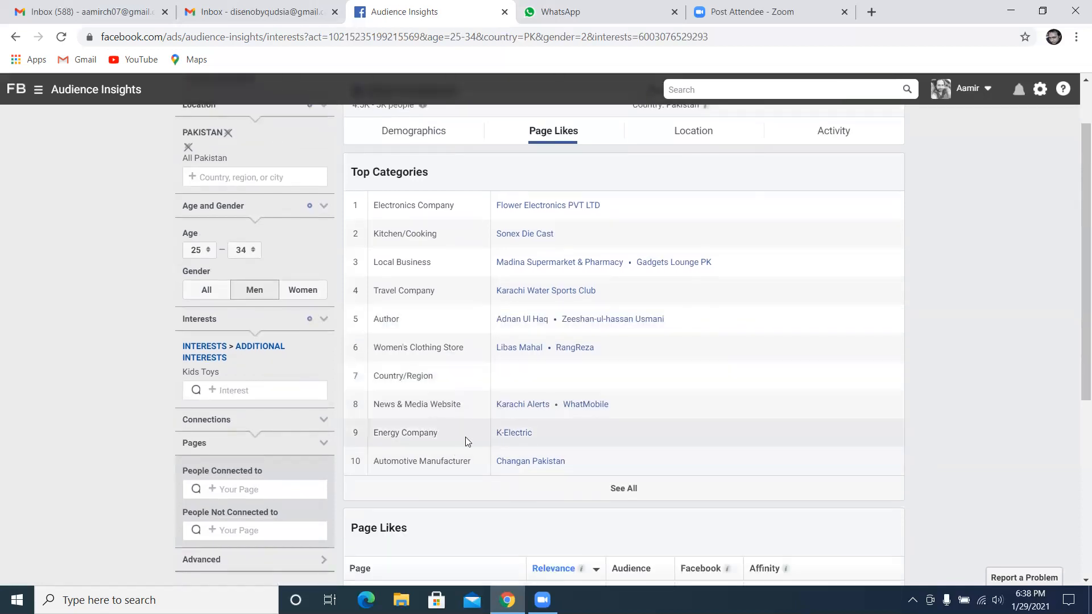
{"action": "scroll", "coordinate": [472, 453], "scroll_direction": "down", "scroll_amount": 1}
{"action": "scroll", "coordinate": [473, 453], "scroll_direction": "down", "scroll_amount": 2}
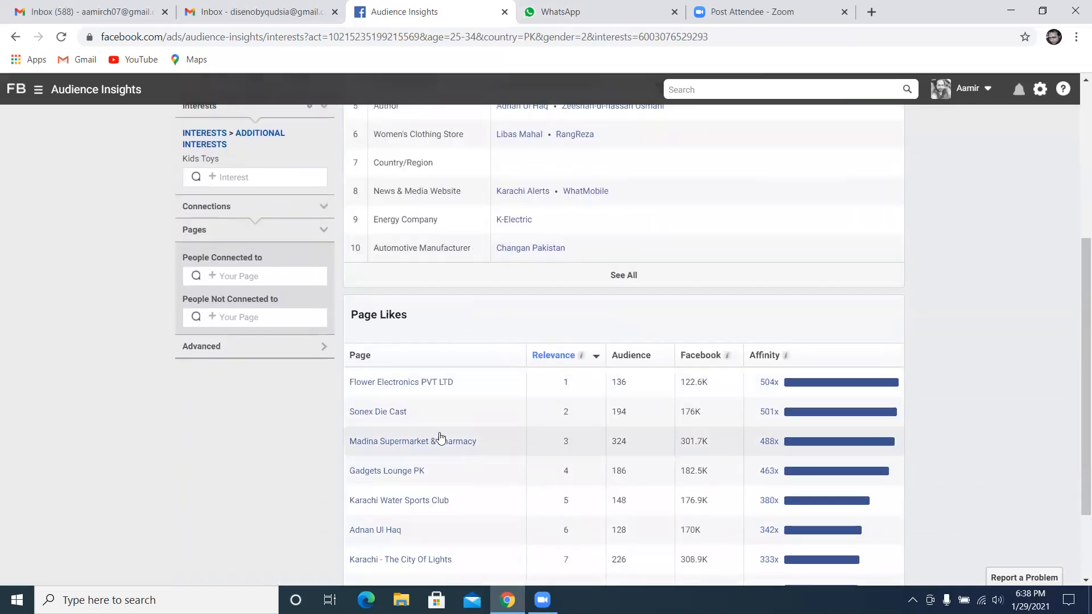
{"action": "scroll", "coordinate": [426, 428], "scroll_direction": "down", "scroll_amount": 1}
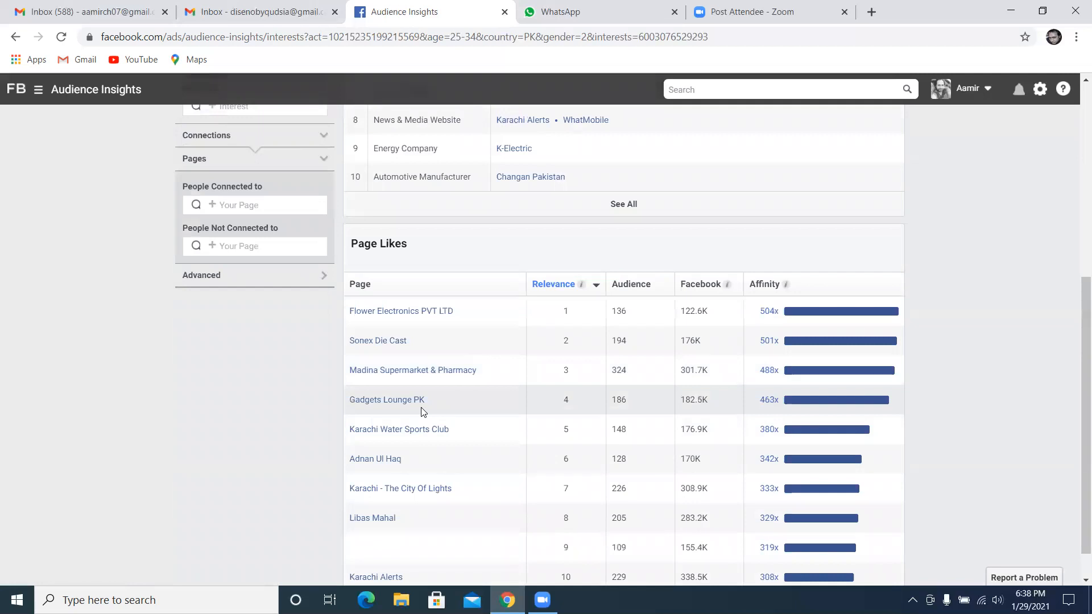
{"action": "scroll", "coordinate": [429, 398], "scroll_direction": "up", "scroll_amount": 4}
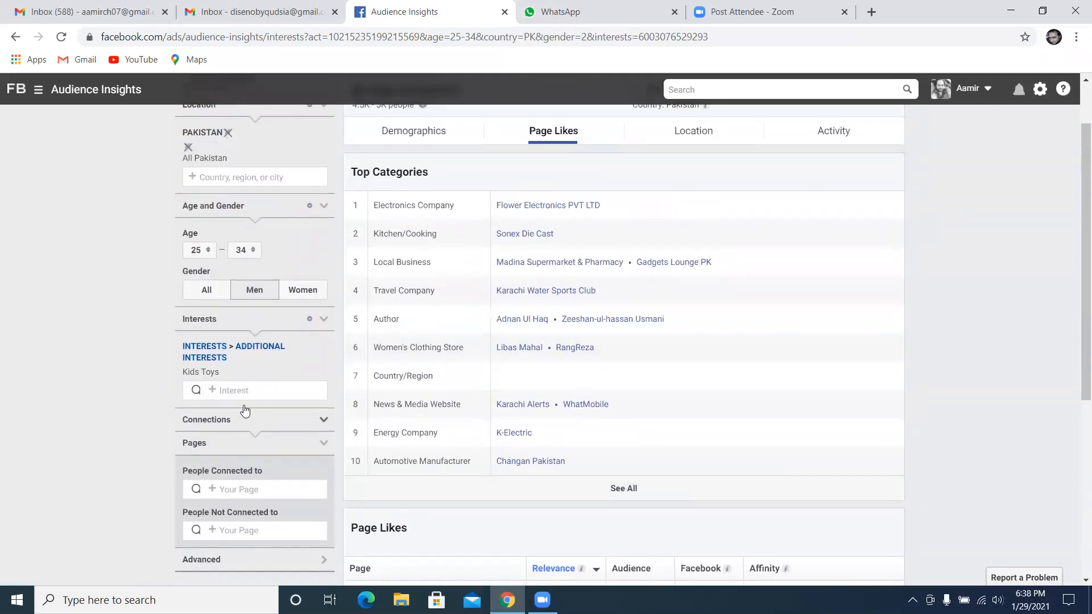
Add Mothercare as a second interest alongside Kids Toys in the audience
{"action": "left_click", "coordinate": [281, 392]}
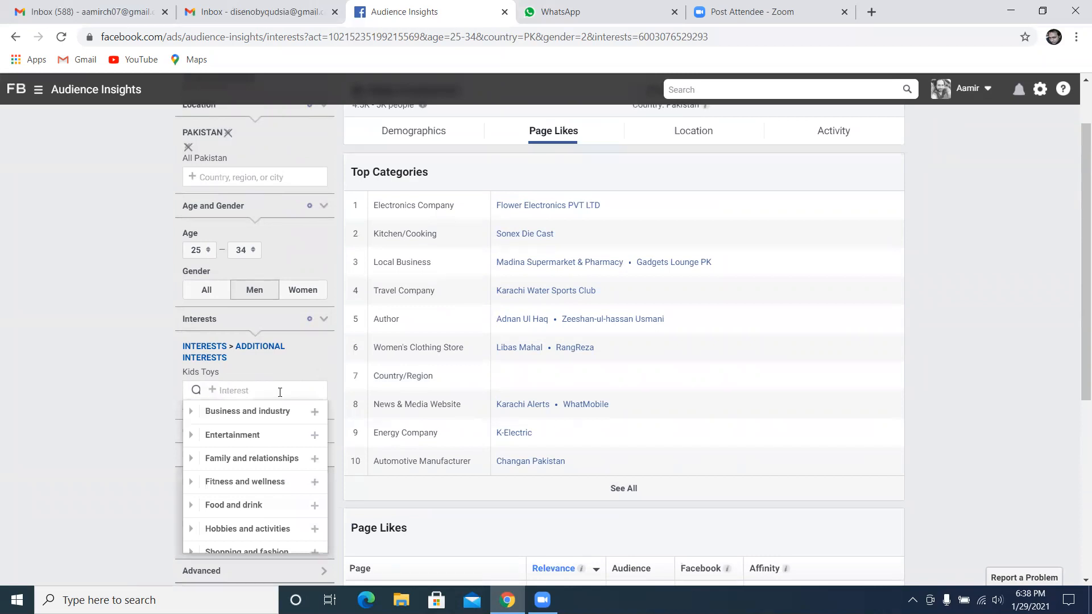
{"action": "scroll", "coordinate": [359, 353], "scroll_direction": "up", "scroll_amount": 1}
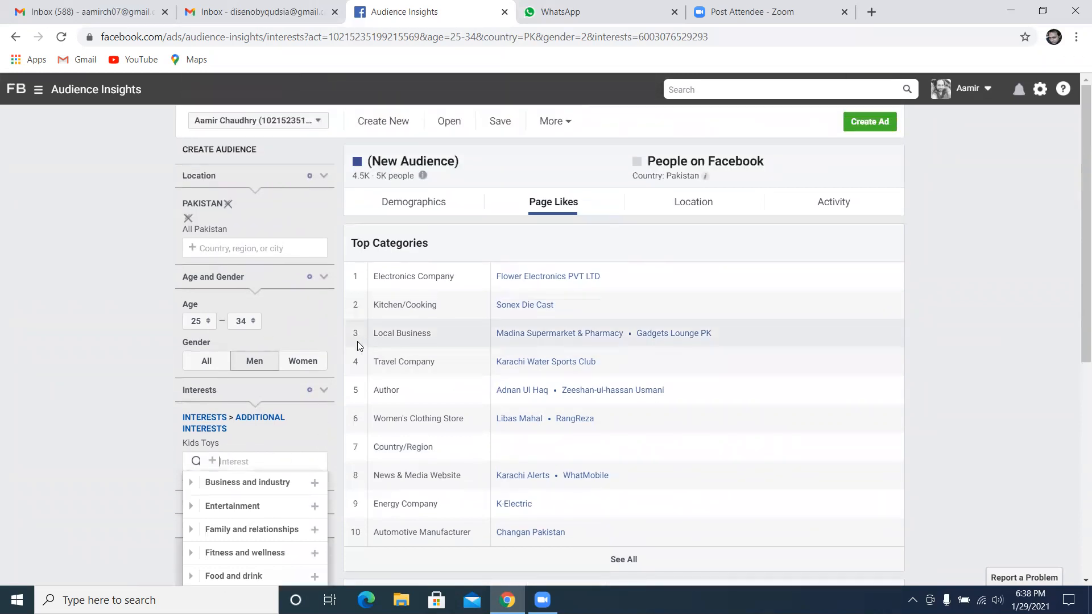
{"action": "mouse_move", "coordinate": [288, 440]}
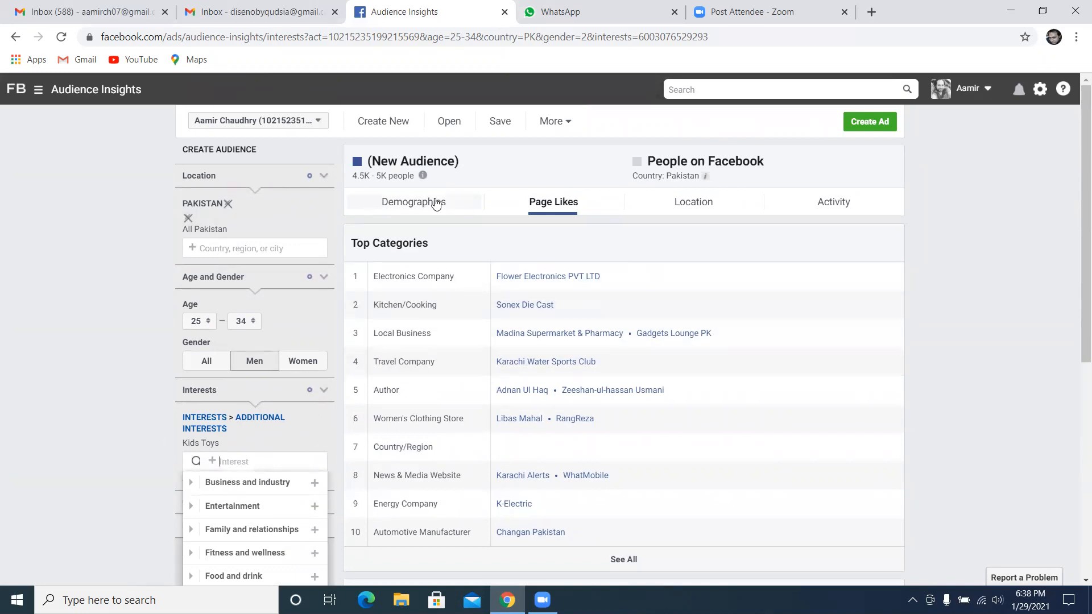
{"action": "type", "text": "m"}
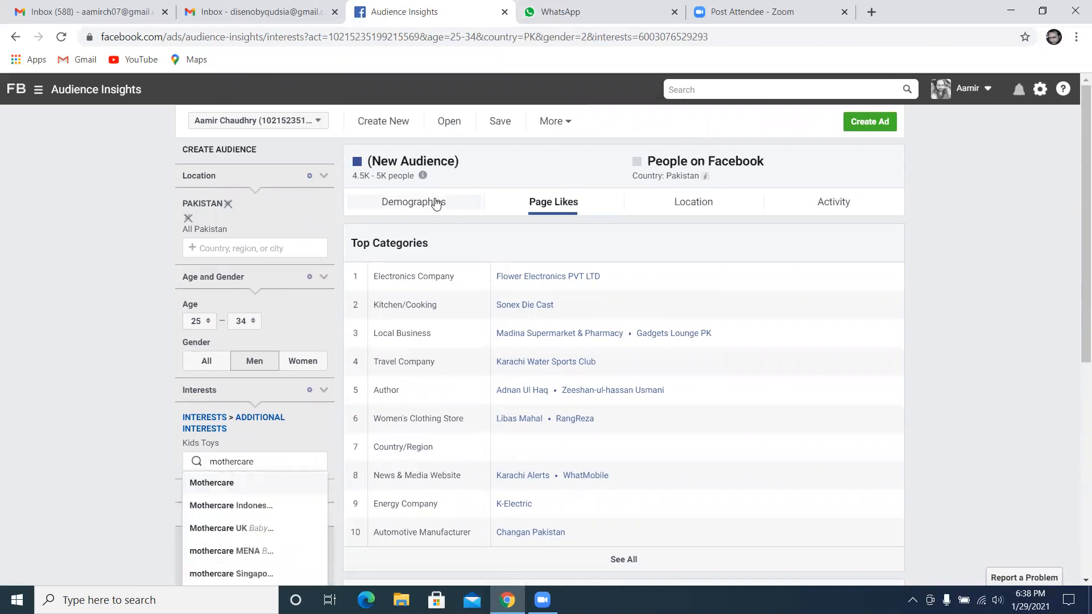
{"action": "type", "text": "othercare"}
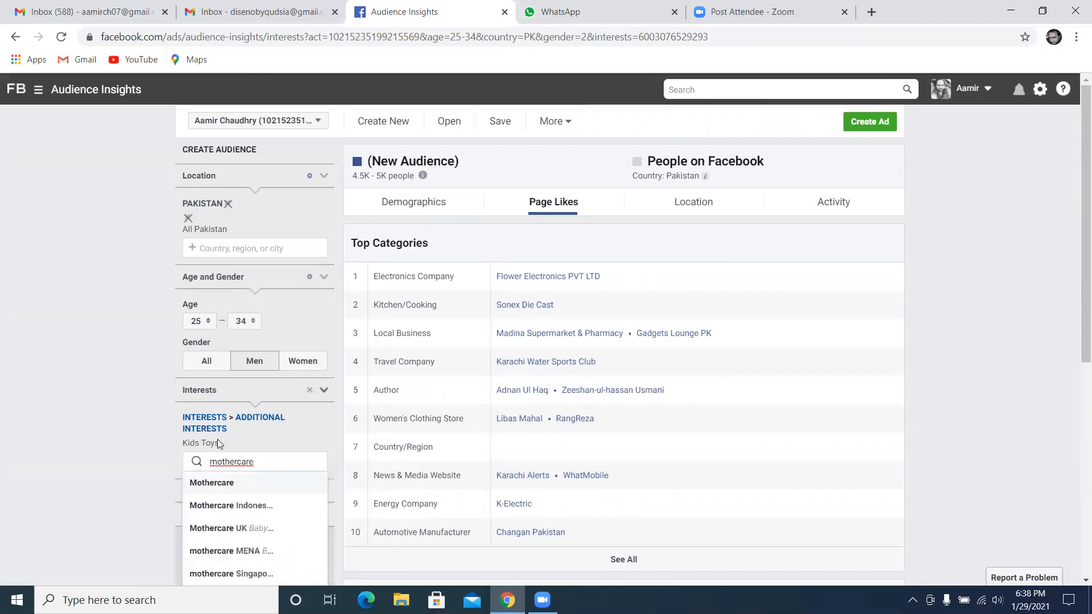
{"action": "left_click", "coordinate": [225, 483]}
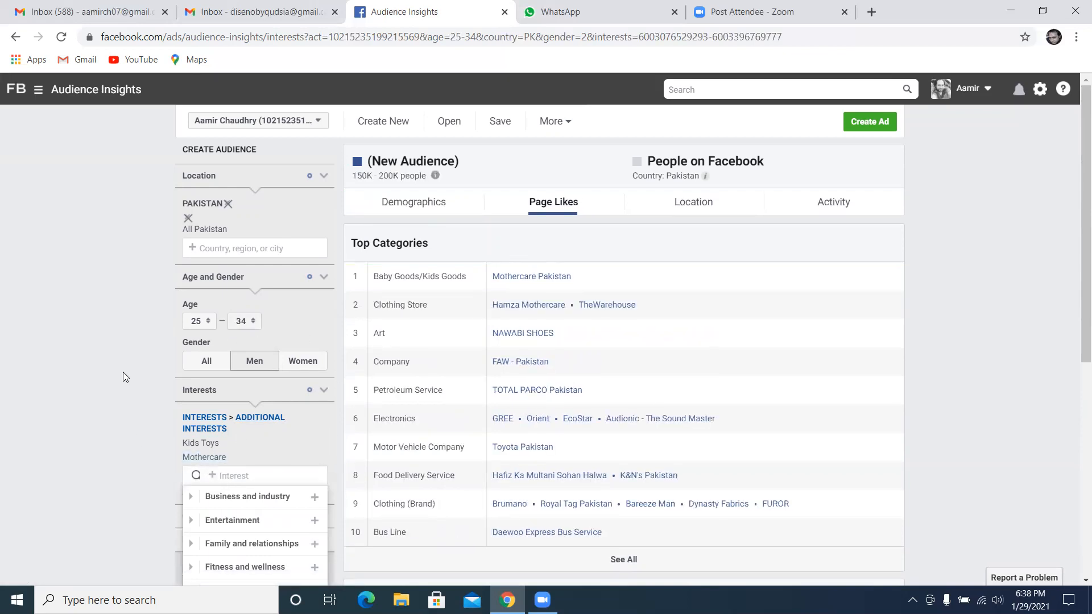
{"action": "left_click", "coordinate": [105, 404]}
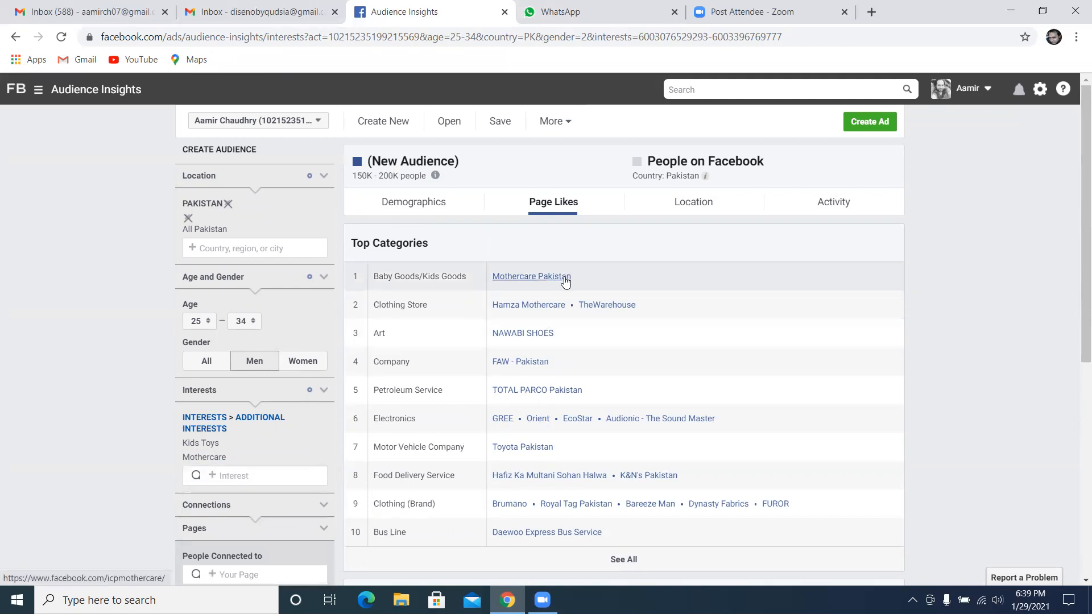
Duplicate the Audience Insights page into a new browser tab beside the original and open Ads Manager in that copy
{"action": "left_click_drag", "start_coordinate": [576, 279], "coordinate": [501, 281]}
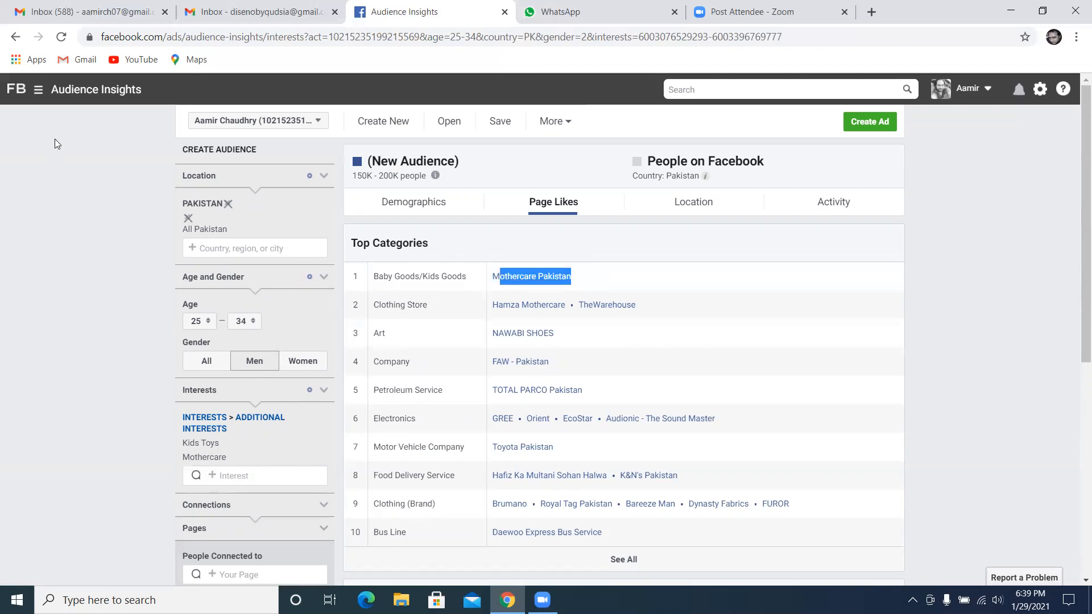
{"action": "left_click", "coordinate": [271, 30]}
{"action": "key", "text": "ctrl+c"}
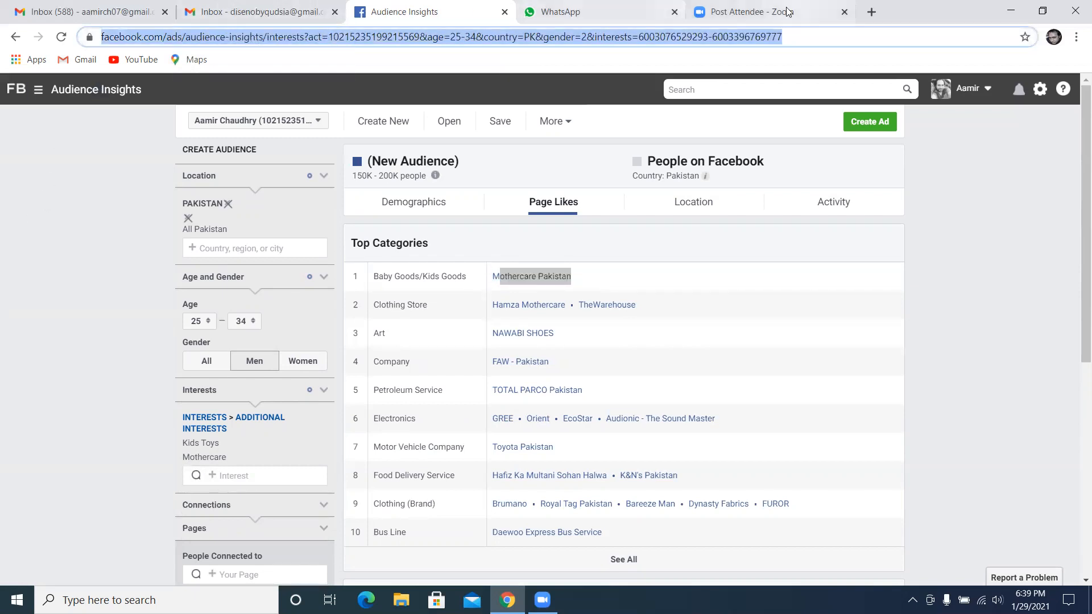
{"action": "left_click", "coordinate": [864, 16]}
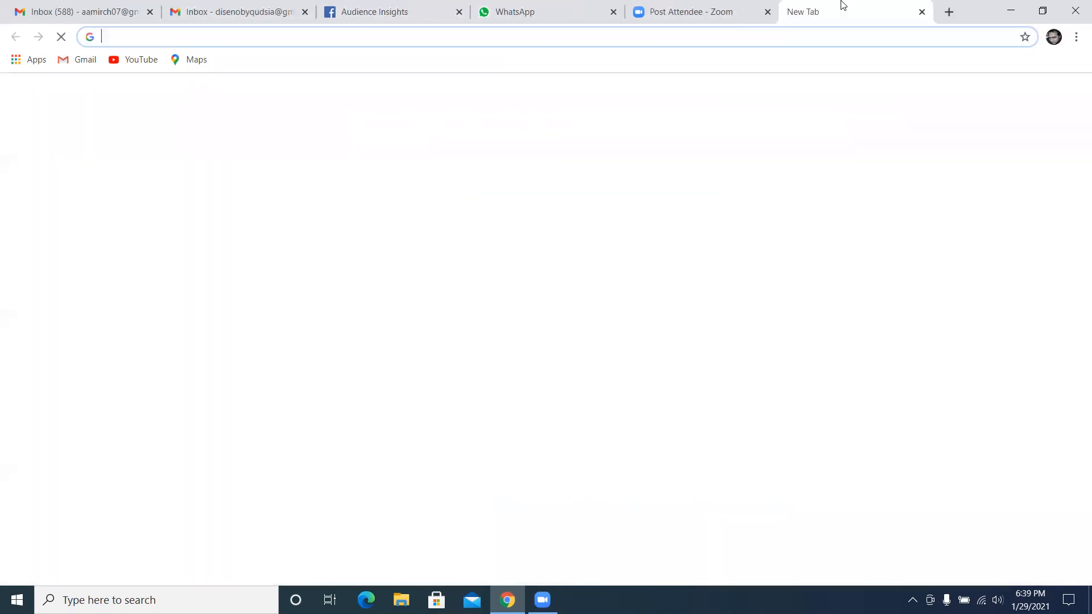
{"action": "key", "text": "ctrl+v"}
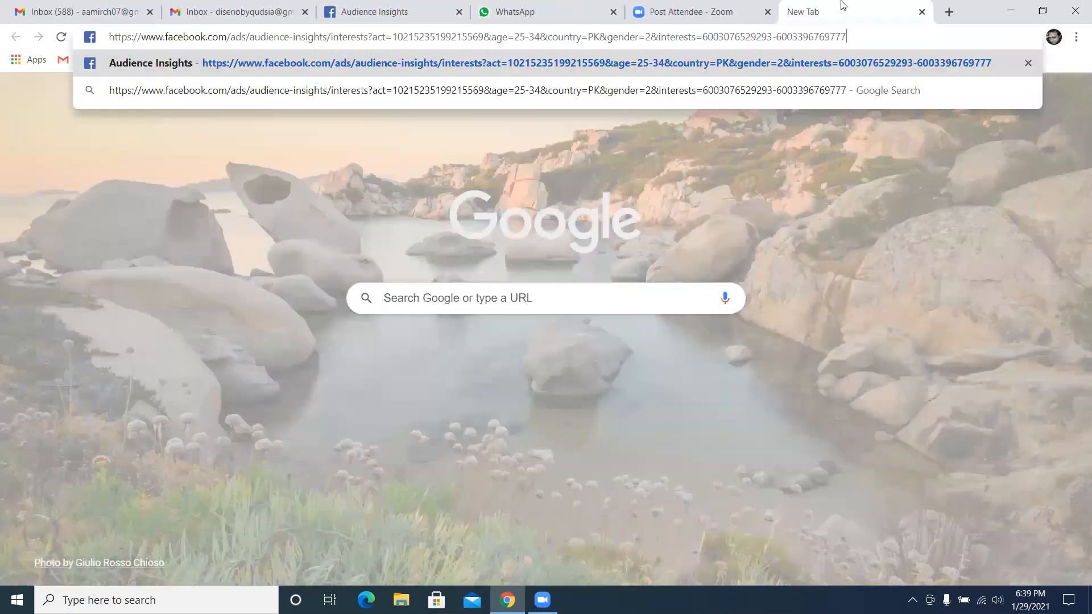
{"action": "key", "text": "Return"}
{"action": "left_click_drag", "start_coordinate": [823, 7], "coordinate": [569, 2]}
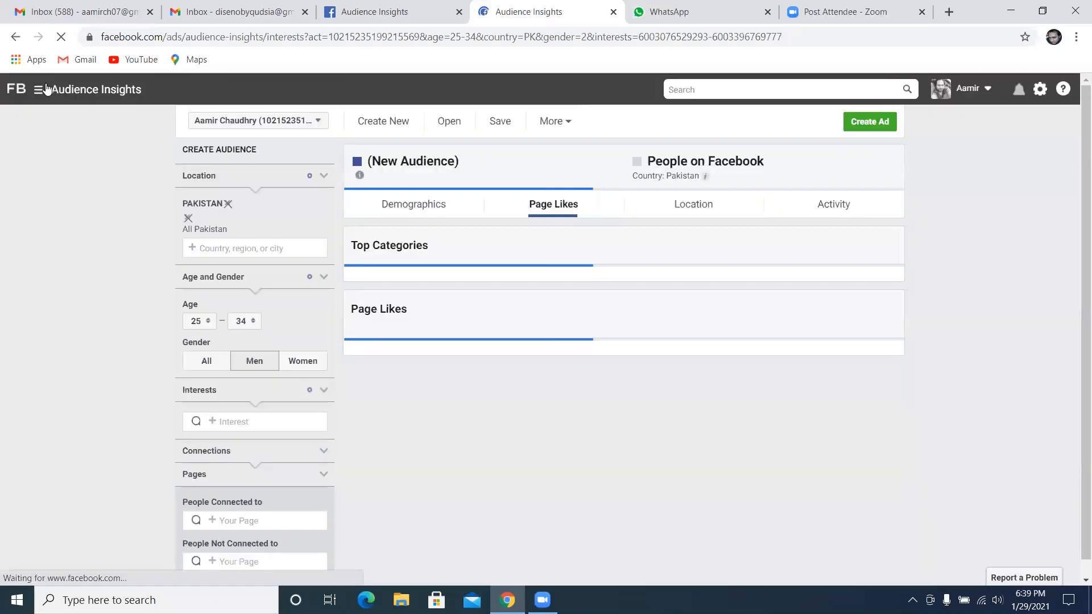
{"action": "left_click", "coordinate": [42, 89]}
{"action": "left_click", "coordinate": [89, 182]}
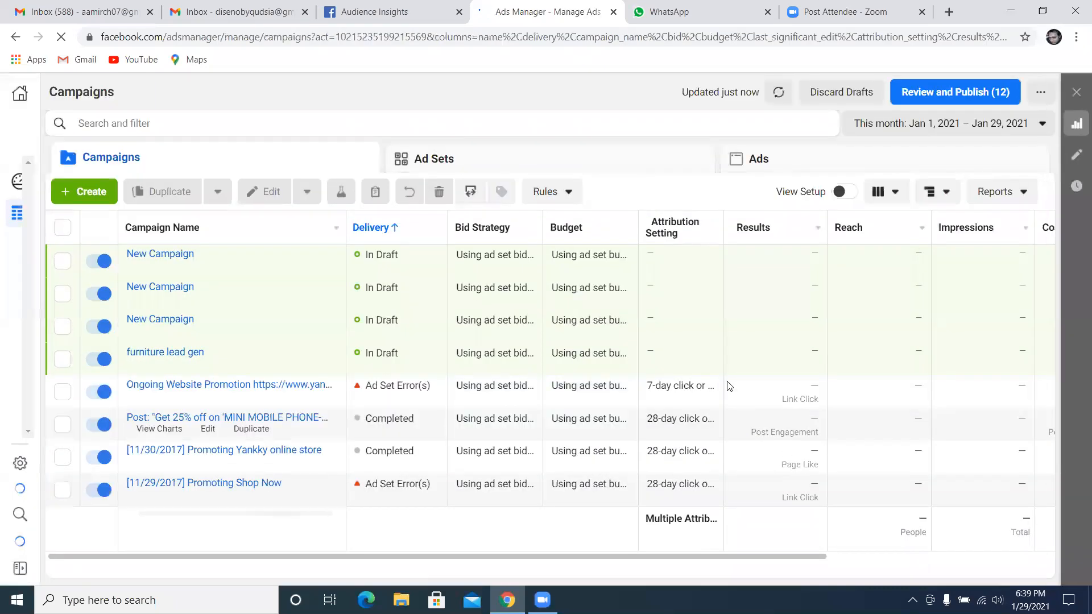
Create a new campaign with the Engagement objective and the Page likes engagement type, and open its new ad set
{"action": "left_click", "coordinate": [105, 184]}
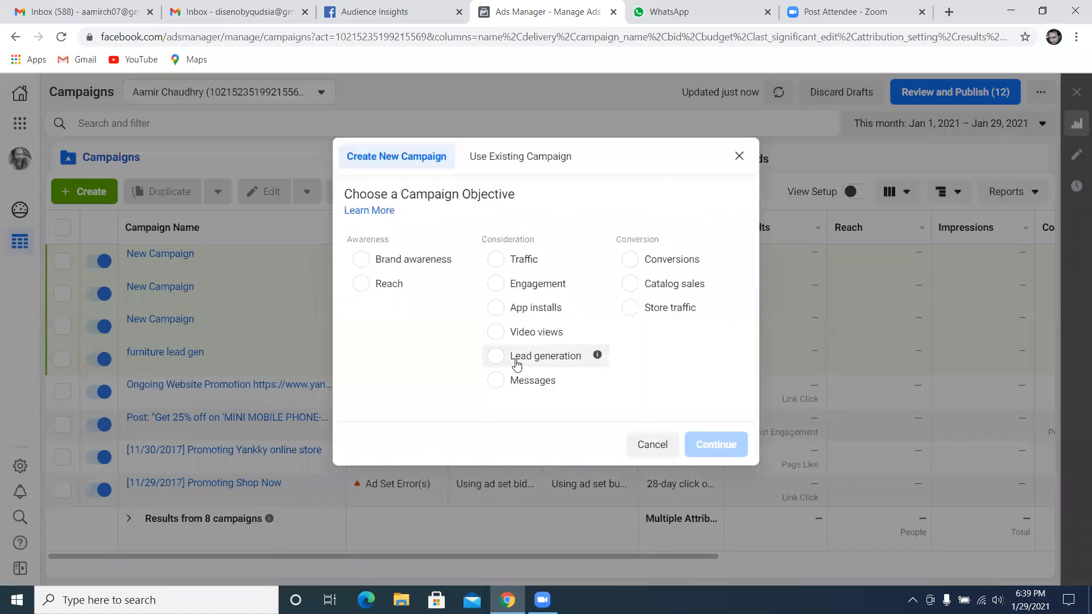
{"action": "left_click", "coordinate": [500, 284]}
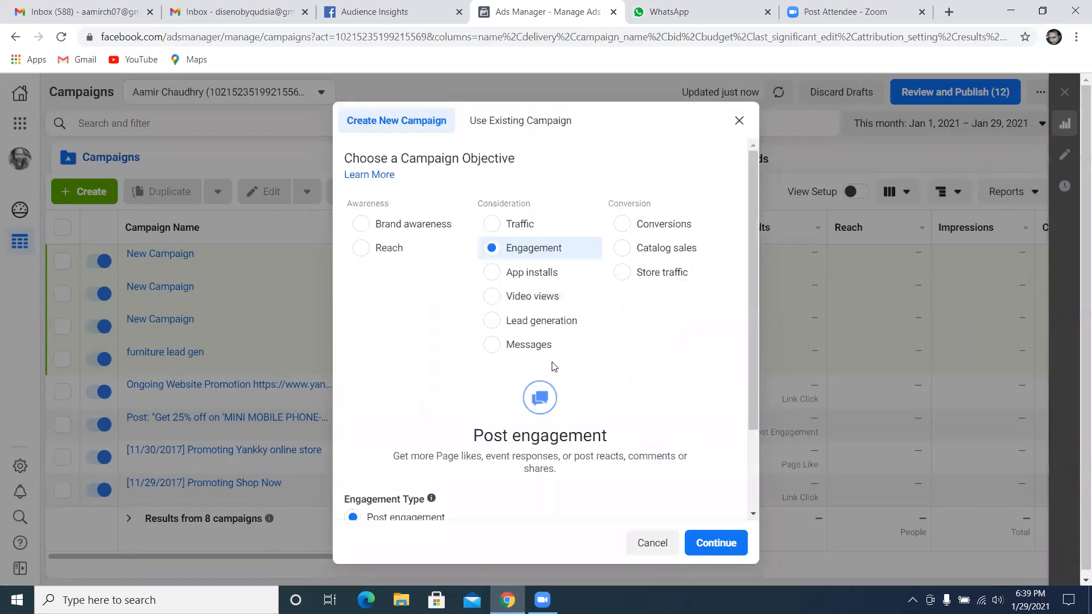
{"action": "scroll", "coordinate": [551, 365], "scroll_direction": "down", "scroll_amount": 2}
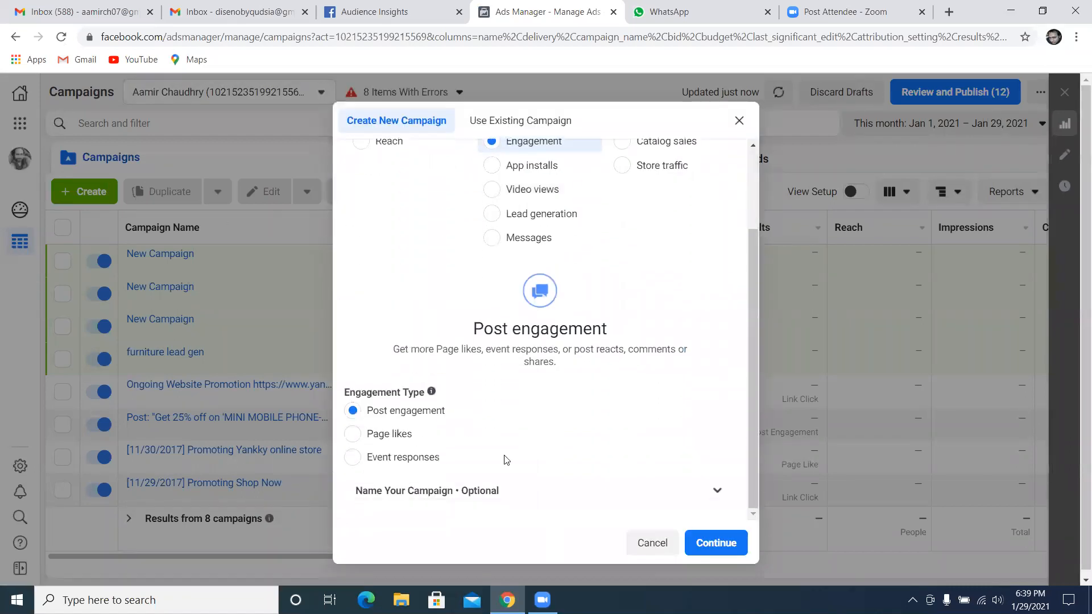
{"action": "left_click", "coordinate": [371, 433]}
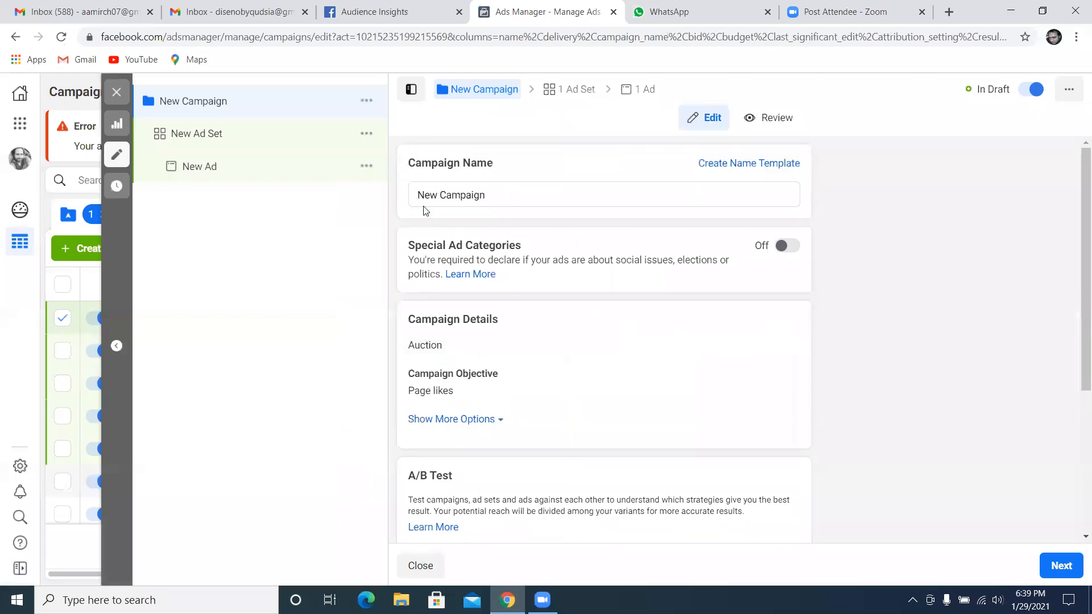
{"action": "left_click", "coordinate": [239, 138]}
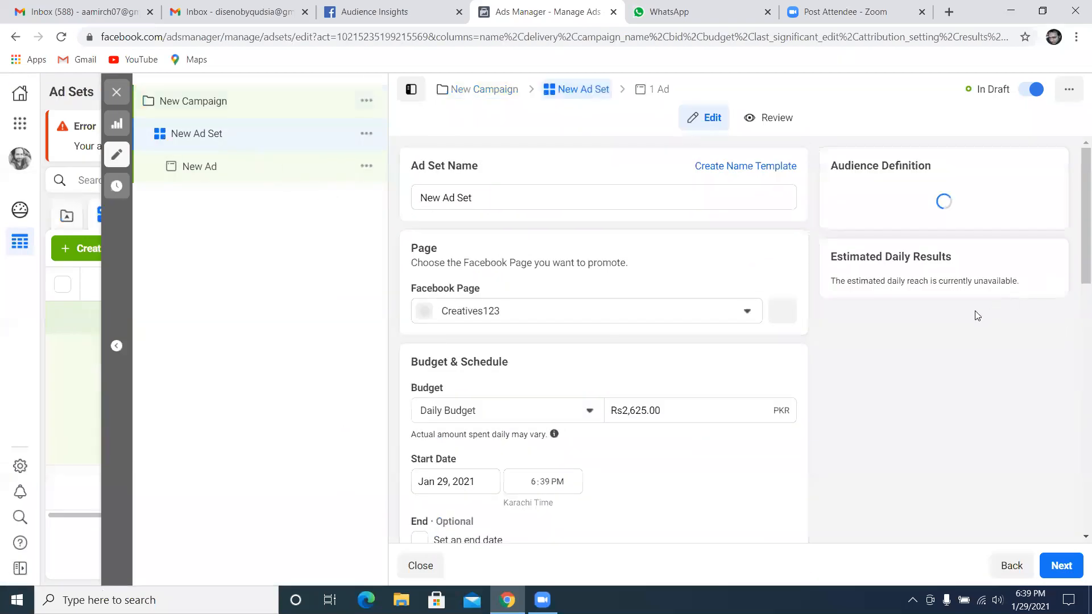
Open the ad set's Detailed Targeting for editing in the Audience section
{"action": "scroll", "coordinate": [948, 340], "scroll_direction": "down", "scroll_amount": 3}
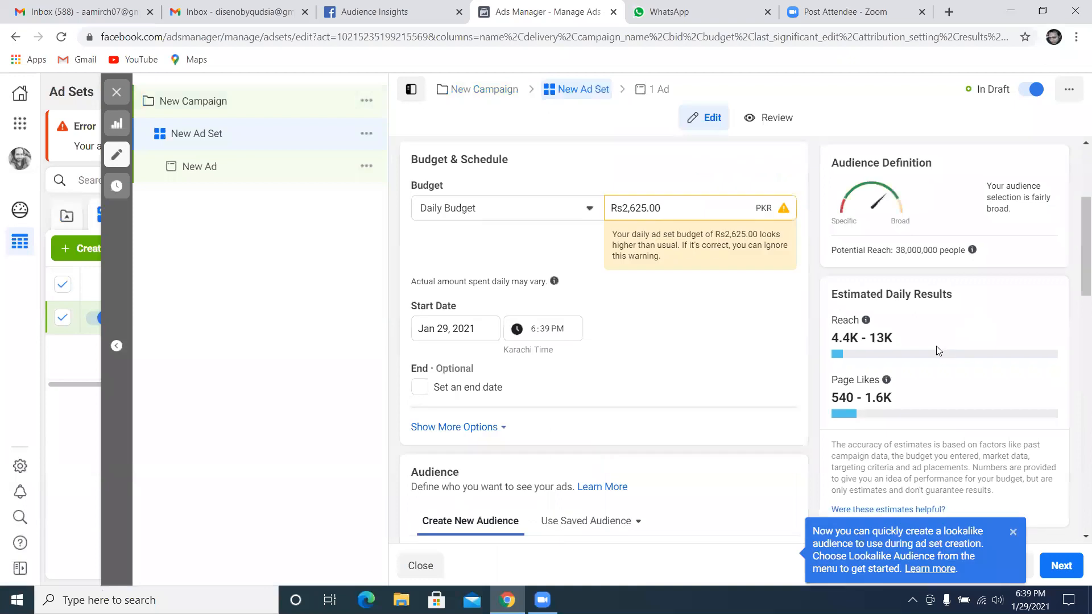
{"action": "scroll", "coordinate": [676, 503], "scroll_direction": "down", "scroll_amount": 3}
{"action": "scroll", "coordinate": [580, 408], "scroll_direction": "down", "scroll_amount": 3}
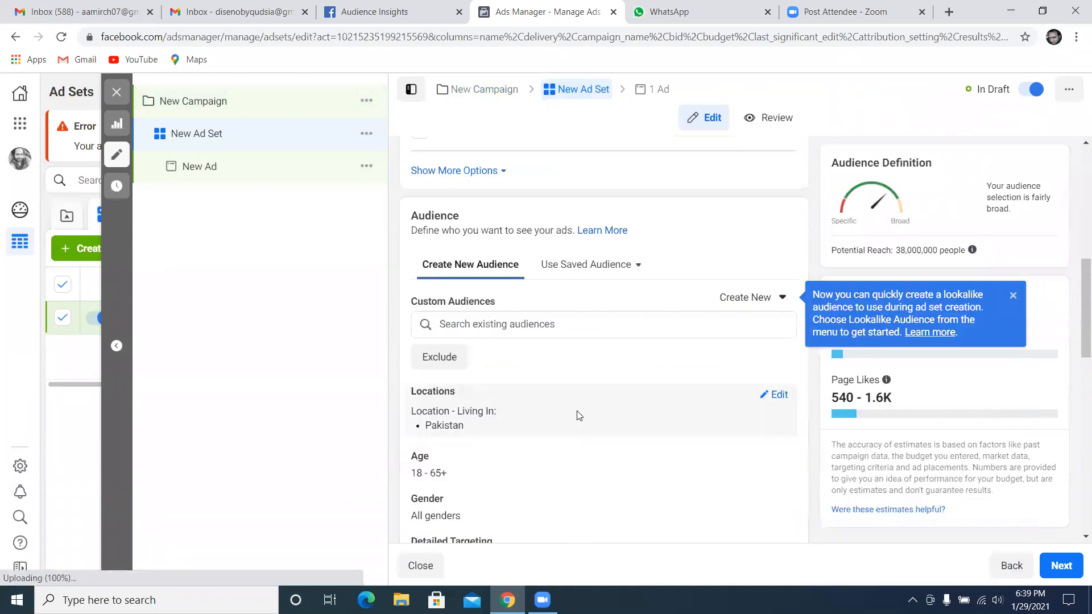
{"action": "scroll", "coordinate": [529, 286], "scroll_direction": "down", "scroll_amount": 4}
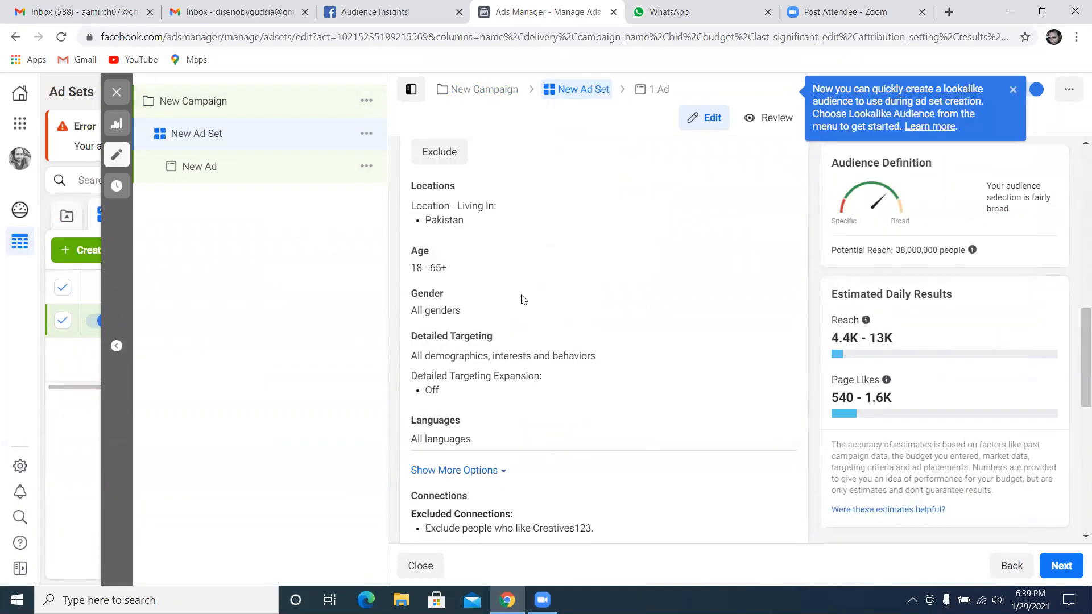
{"action": "mouse_move", "coordinate": [499, 265]}
{"action": "left_click", "coordinate": [779, 269]}
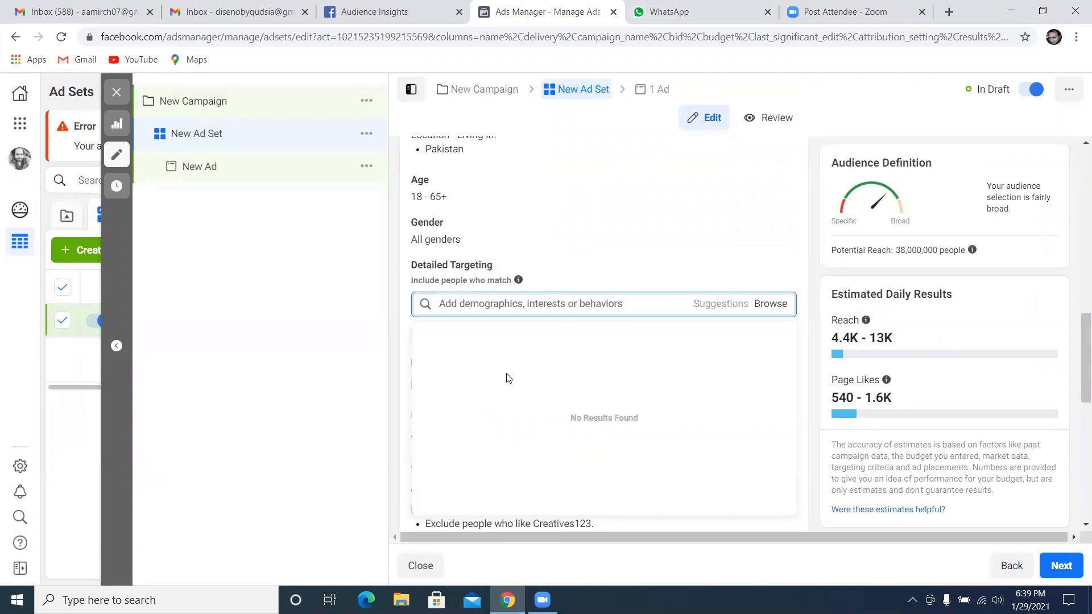
Switch to Audience Insights and copy the page name Mothercare Pakistan from the Baby Goods/Kids Goods category
{"action": "left_click", "coordinate": [375, 11]}
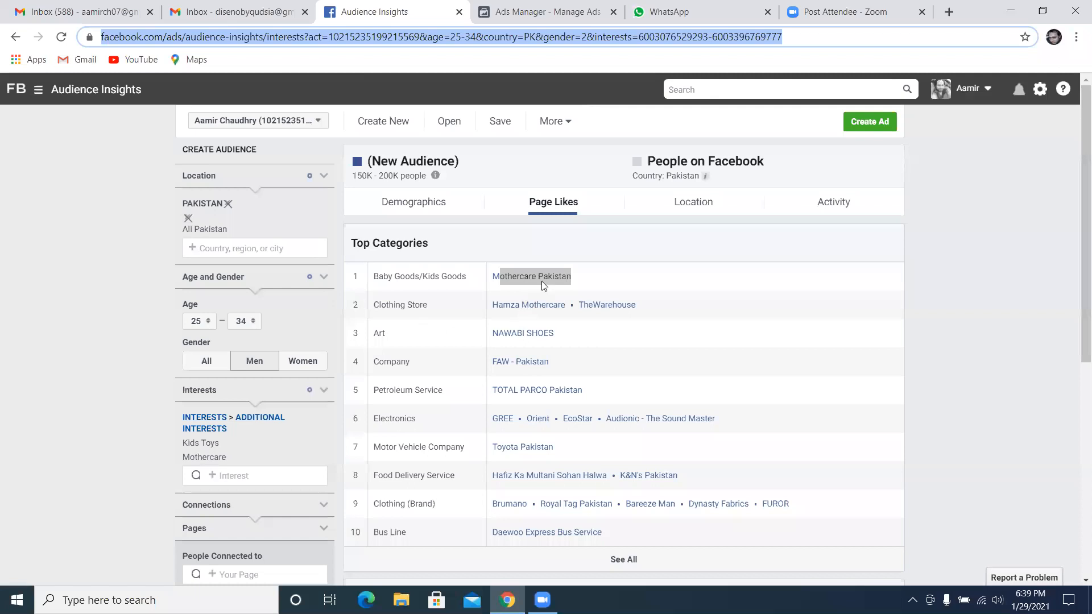
{"action": "left_click_drag", "start_coordinate": [579, 286], "coordinate": [518, 281]}
{"action": "right_click", "coordinate": [517, 274]}
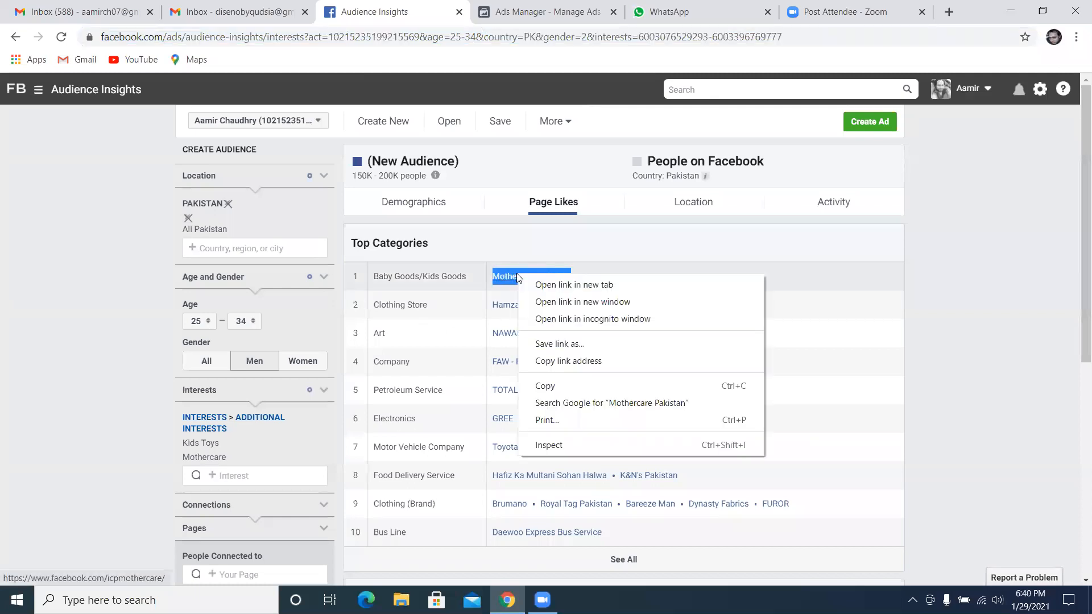
{"action": "left_click", "coordinate": [540, 381]}
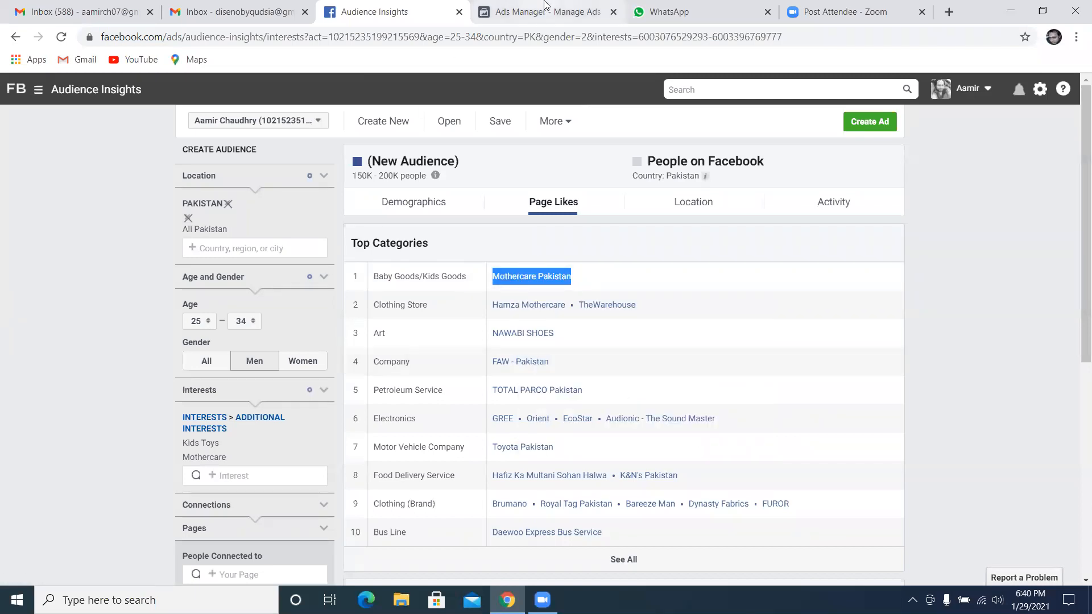
Search the ad set's detailed targeting for Mothercare Pakistan and add the behavior "People who prefer mid and high-value goods in Pakistan"
{"action": "key", "text": "ctrl+Tab"}
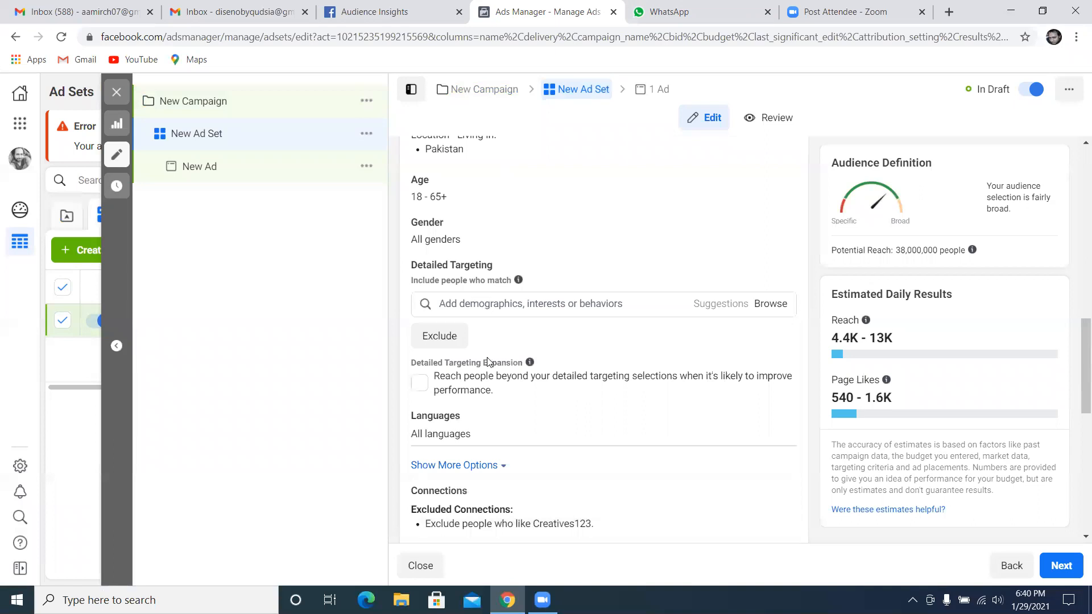
{"action": "right_click", "coordinate": [475, 304]}
{"action": "left_click", "coordinate": [512, 414]}
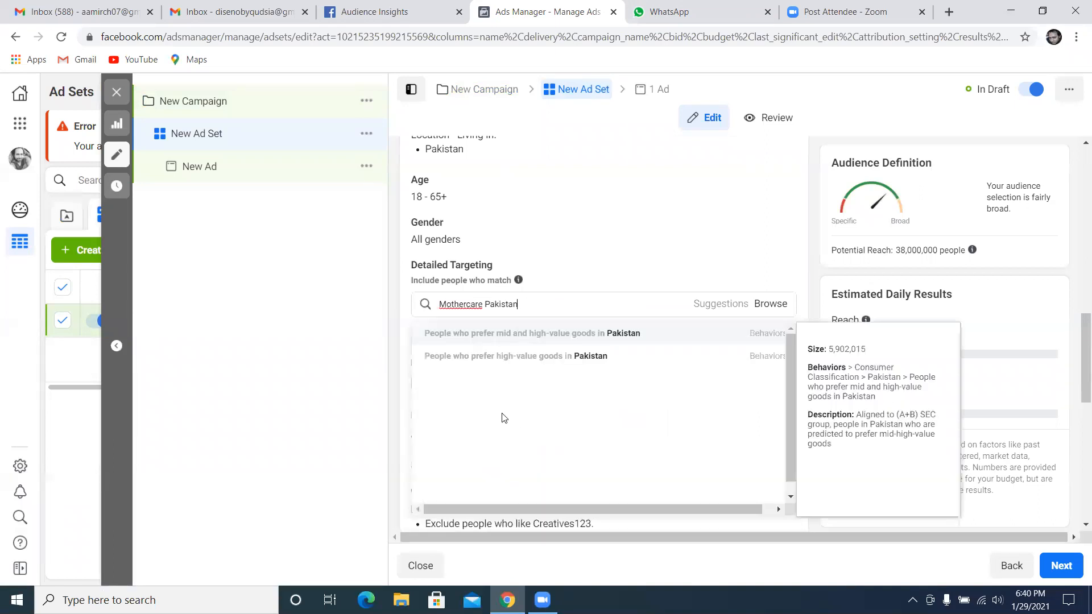
{"action": "left_click", "coordinate": [526, 344]}
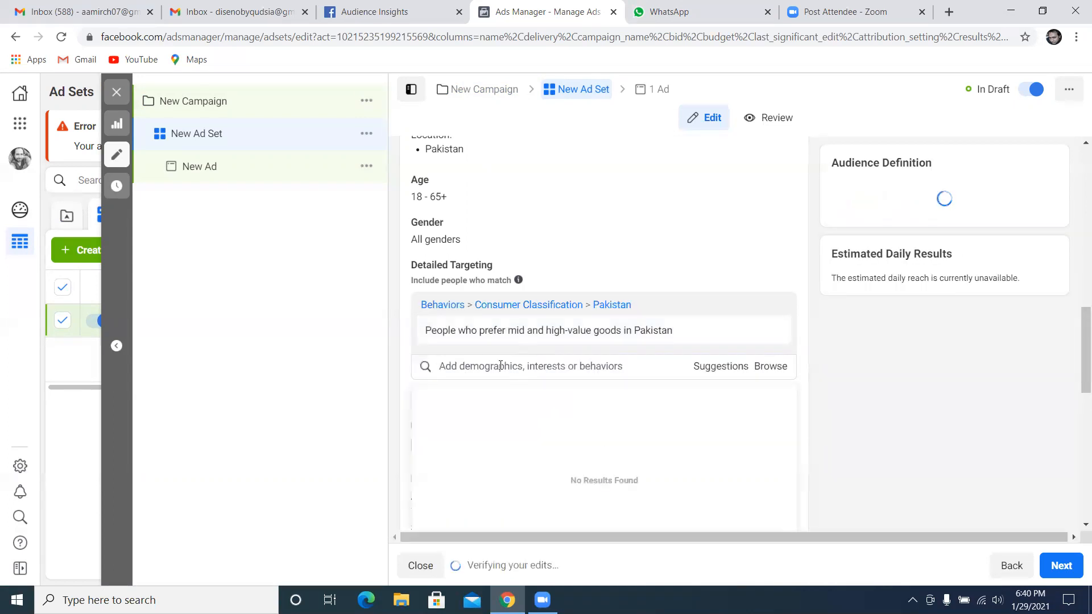
Return to Audience Insights and remove the Kids Toys interest from the audience
{"action": "left_click", "coordinate": [393, 12]}
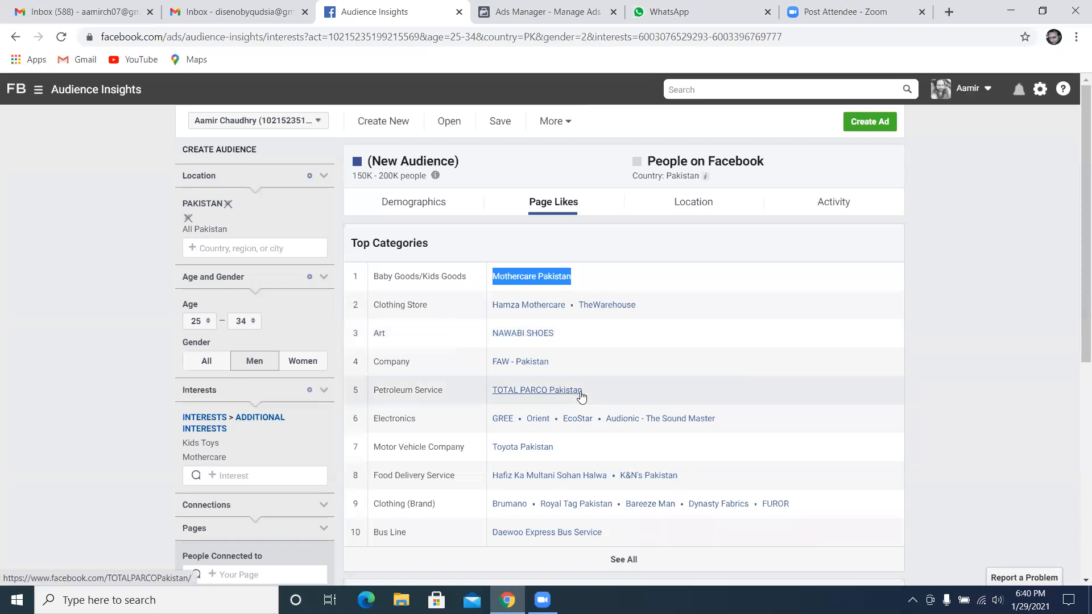
{"action": "scroll", "coordinate": [586, 394], "scroll_direction": "down", "scroll_amount": 3}
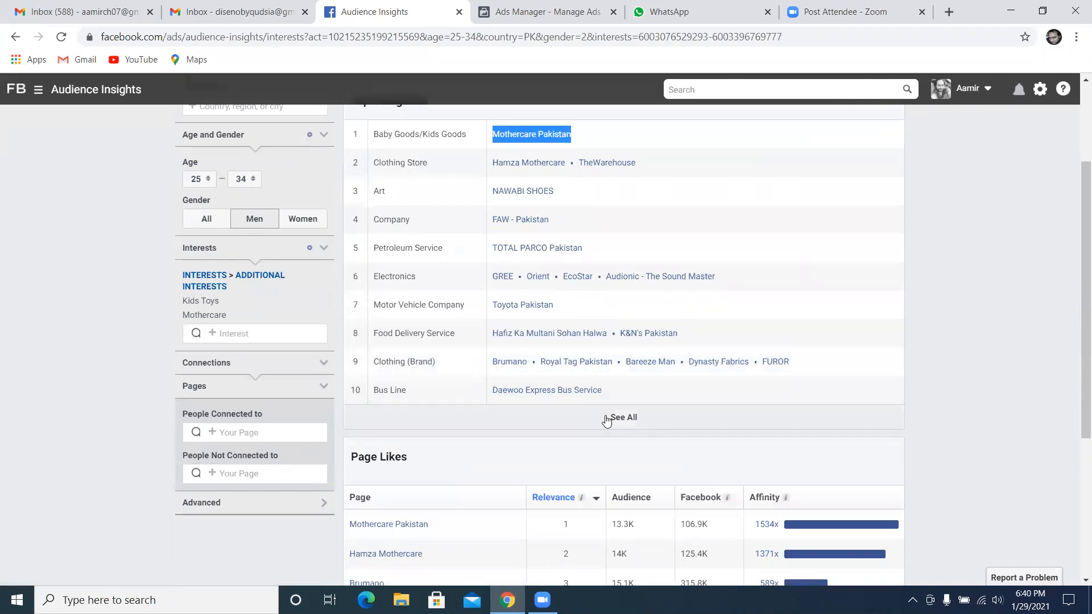
{"action": "scroll", "coordinate": [600, 420], "scroll_direction": "down", "scroll_amount": 1}
{"action": "scroll", "coordinate": [436, 282], "scroll_direction": "up", "scroll_amount": 2}
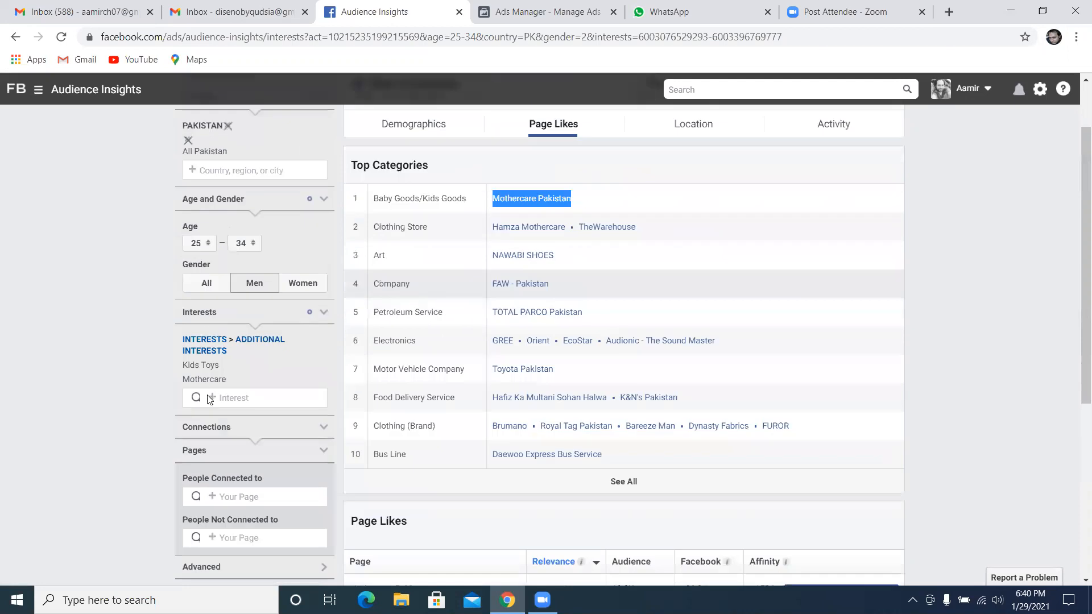
{"action": "mouse_move", "coordinate": [324, 374]}
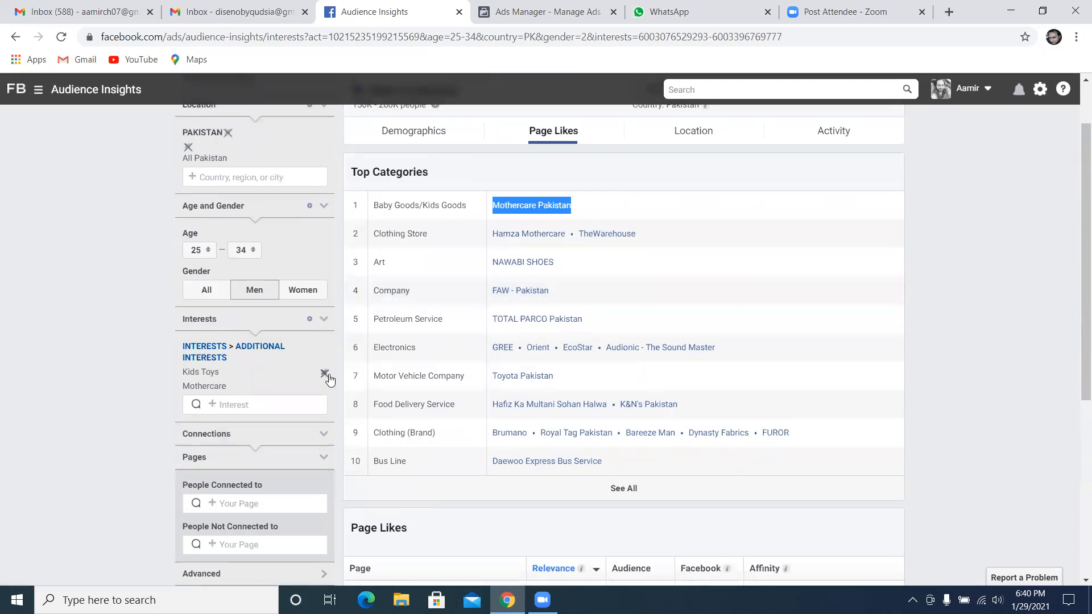
{"action": "left_click", "coordinate": [325, 374]}
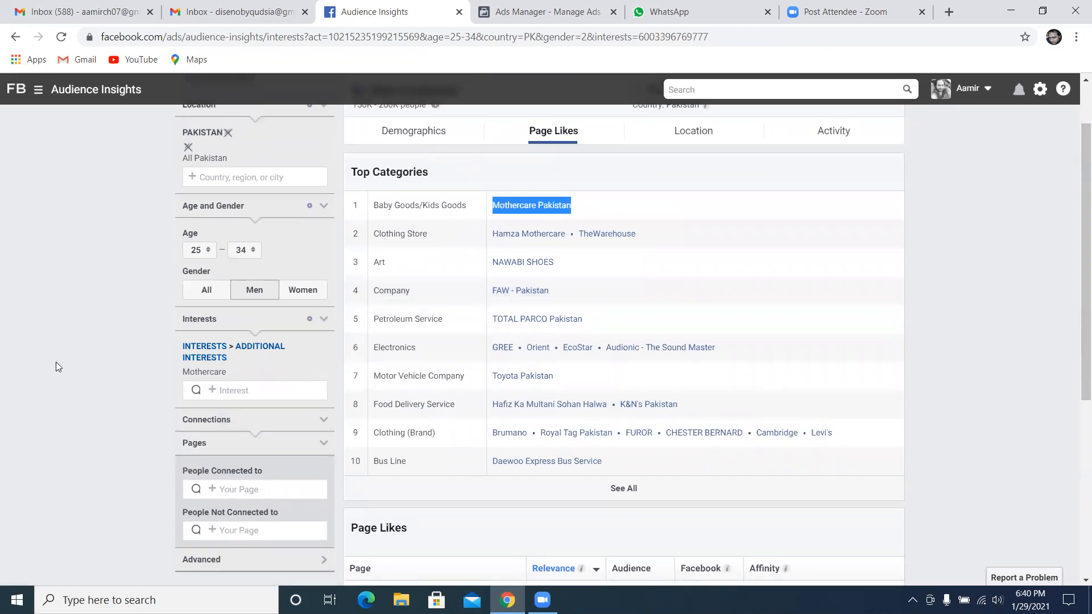
Reload the Audience Insights page and remove the Mothercare interest from the audience
{"action": "left_click", "coordinate": [215, 38]}
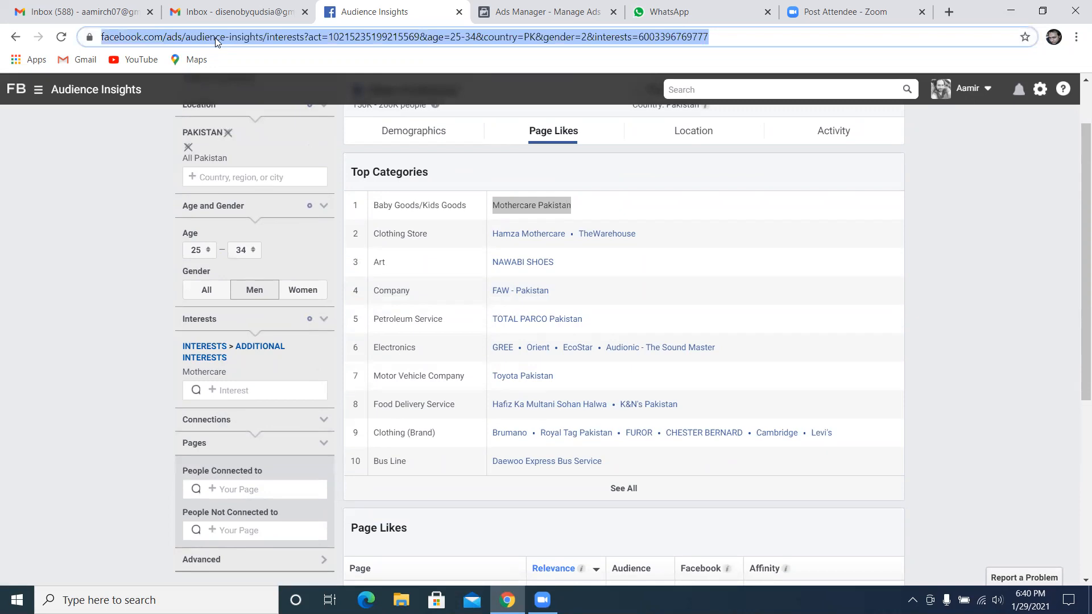
{"action": "key", "text": "Return"}
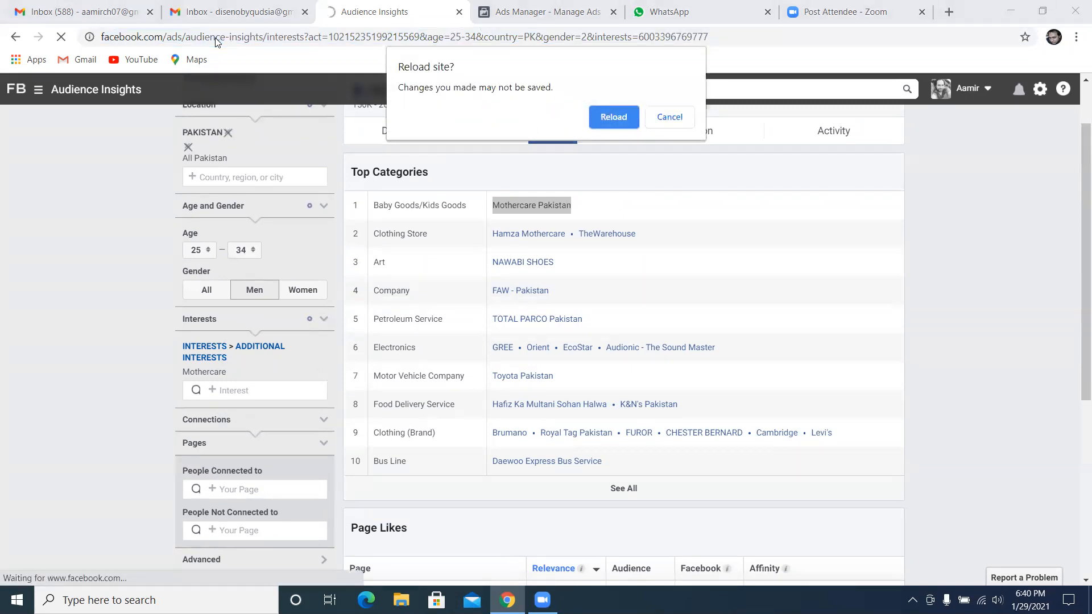
{"action": "left_click", "coordinate": [622, 116]}
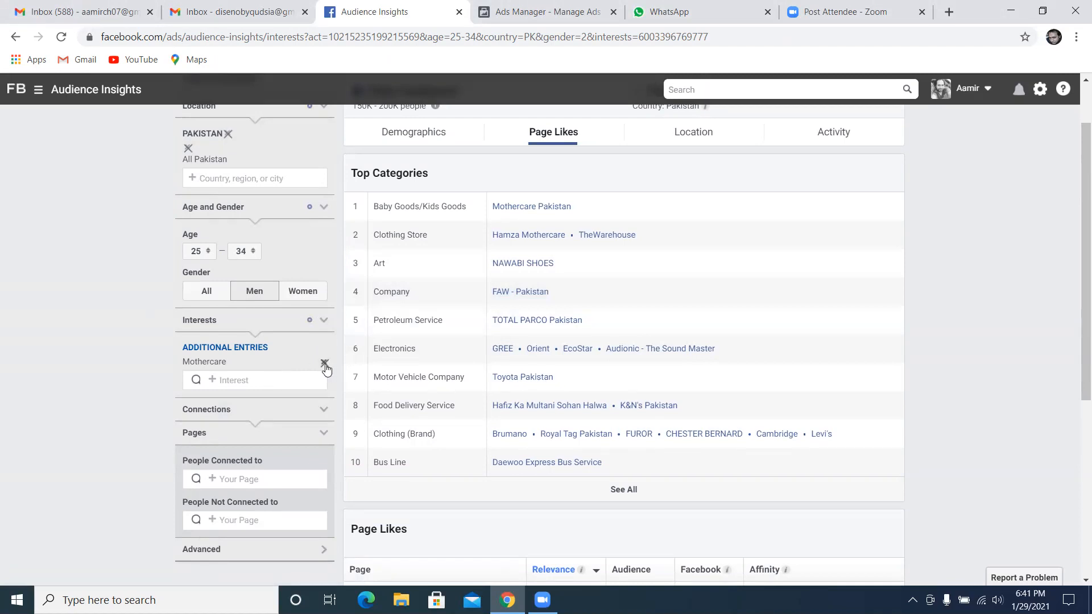
{"action": "left_click", "coordinate": [324, 368]}
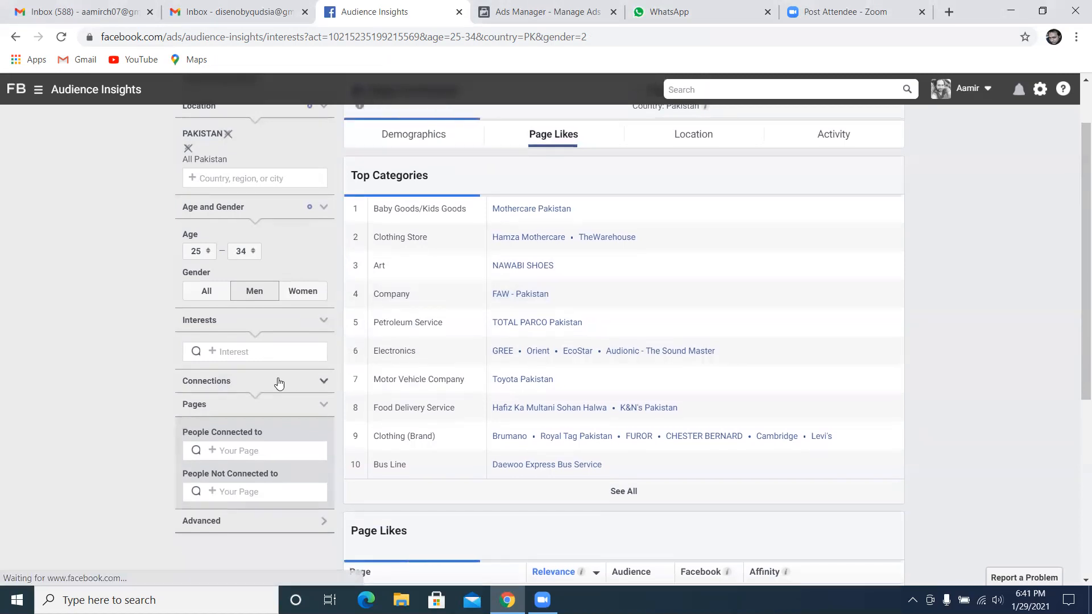
Search the audience interests for baby and add Babyshop
{"action": "left_click", "coordinate": [272, 351]}
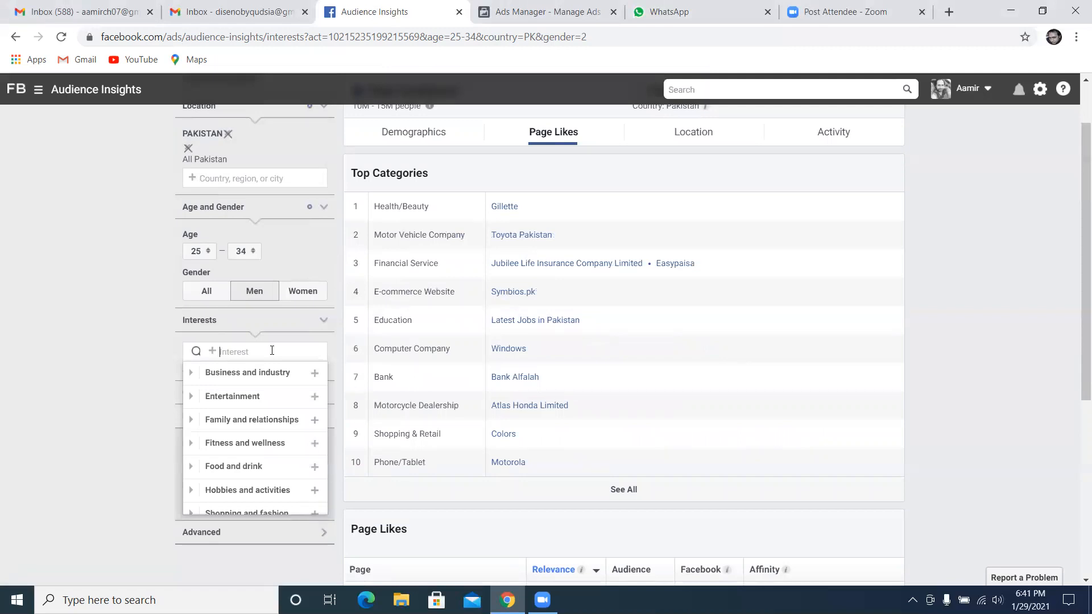
{"action": "type", "text": "baby"}
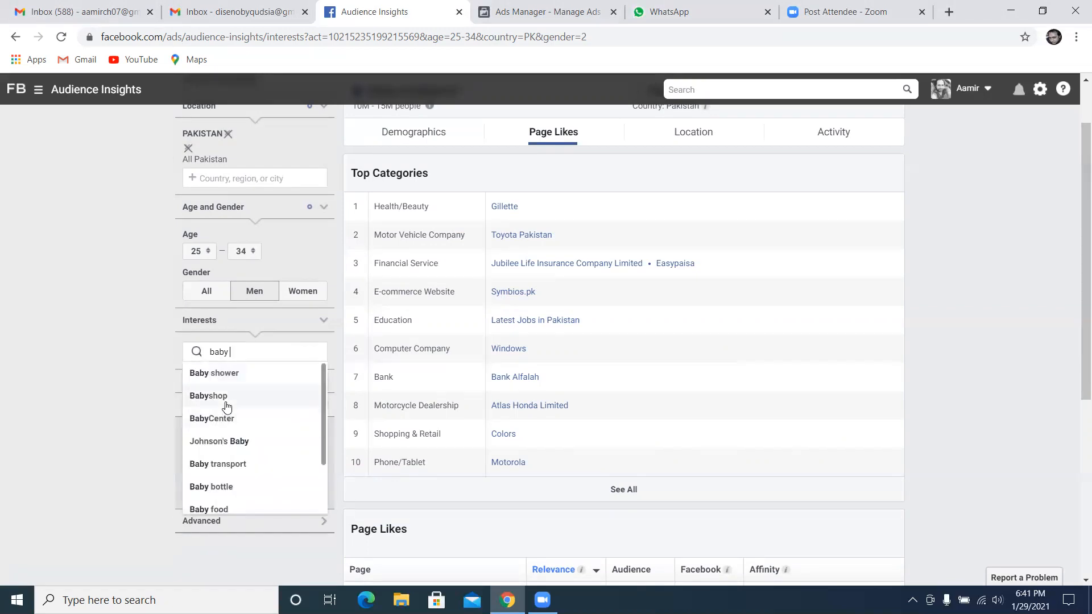
{"action": "left_click", "coordinate": [208, 396]}
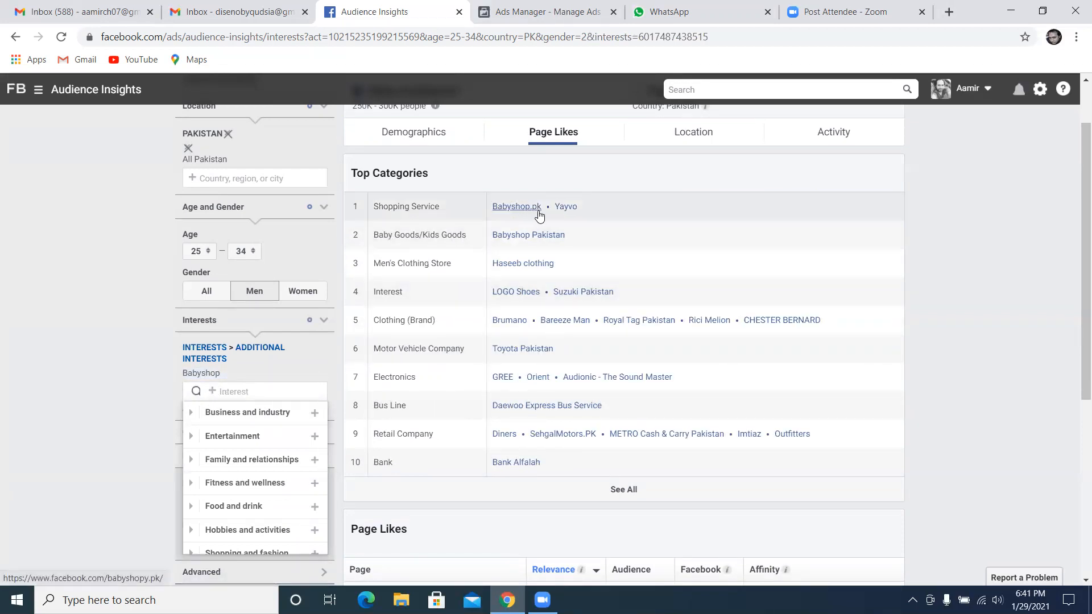
Copy the page name Babyshop.pk from the Shopping Service category and search for it in the ad set's detailed targeting in Ads Manager
{"action": "left_click_drag", "start_coordinate": [542, 210], "coordinate": [494, 209]}
{"action": "right_click", "coordinate": [504, 210]}
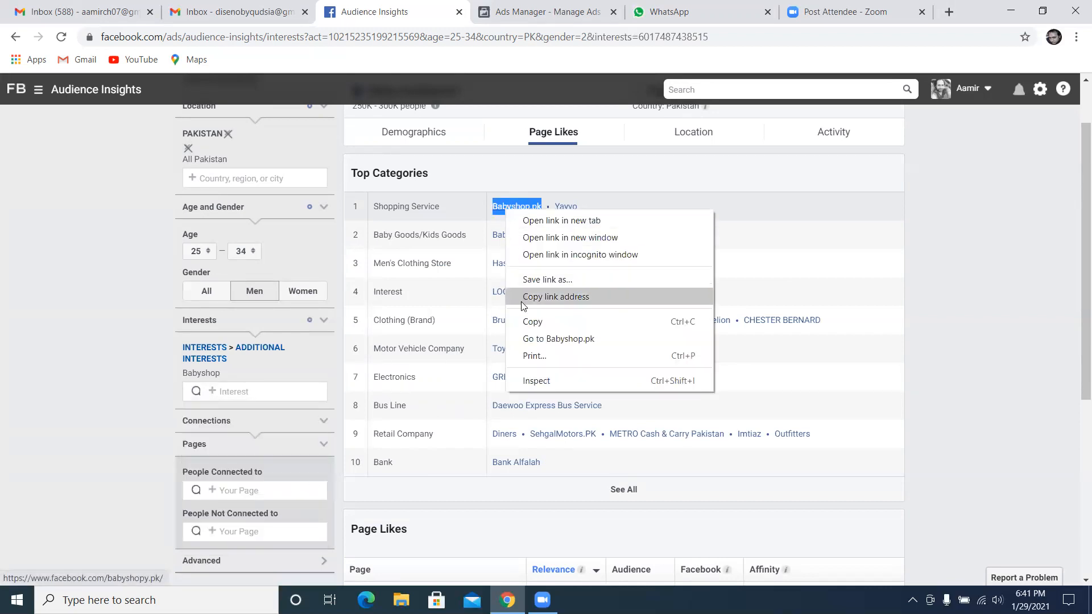
{"action": "left_click", "coordinate": [525, 322]}
{"action": "left_click", "coordinate": [540, 12]}
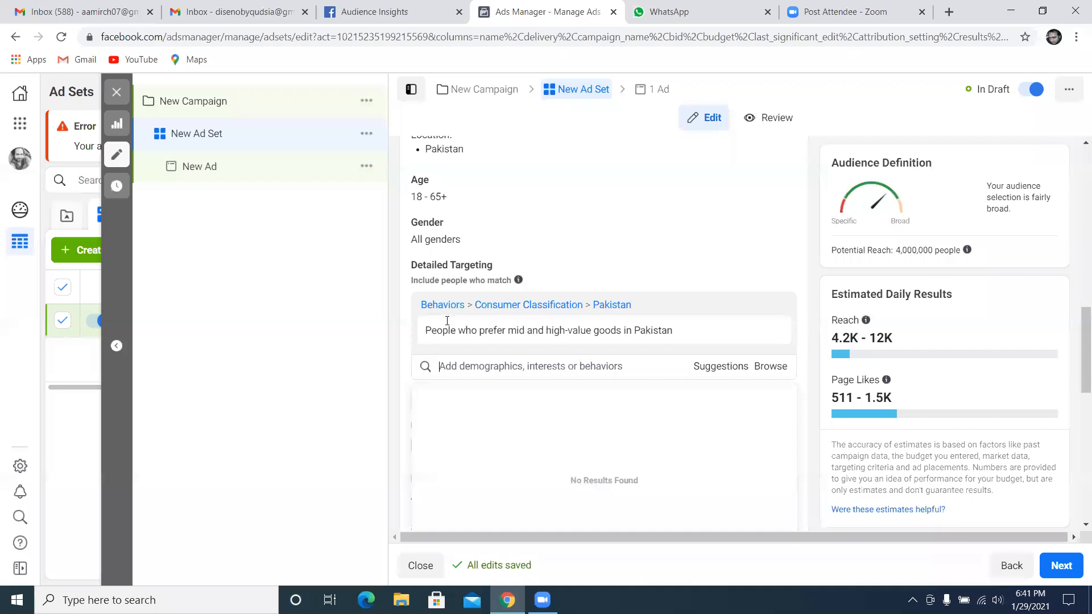
{"action": "left_click", "coordinate": [544, 368]}
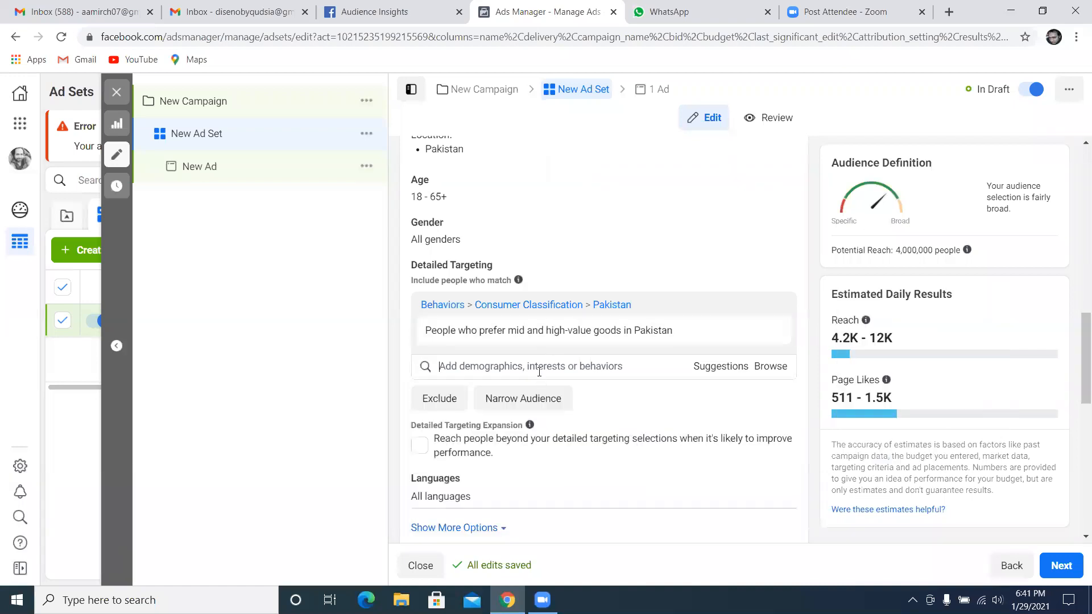
{"action": "right_click", "coordinate": [540, 370]}
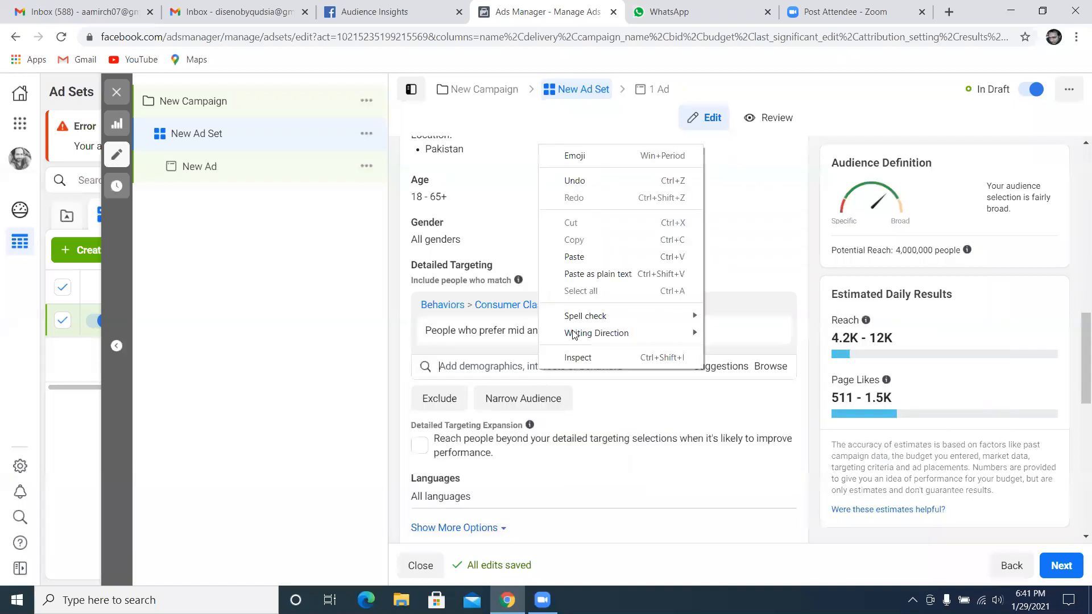
{"action": "left_click", "coordinate": [576, 255]}
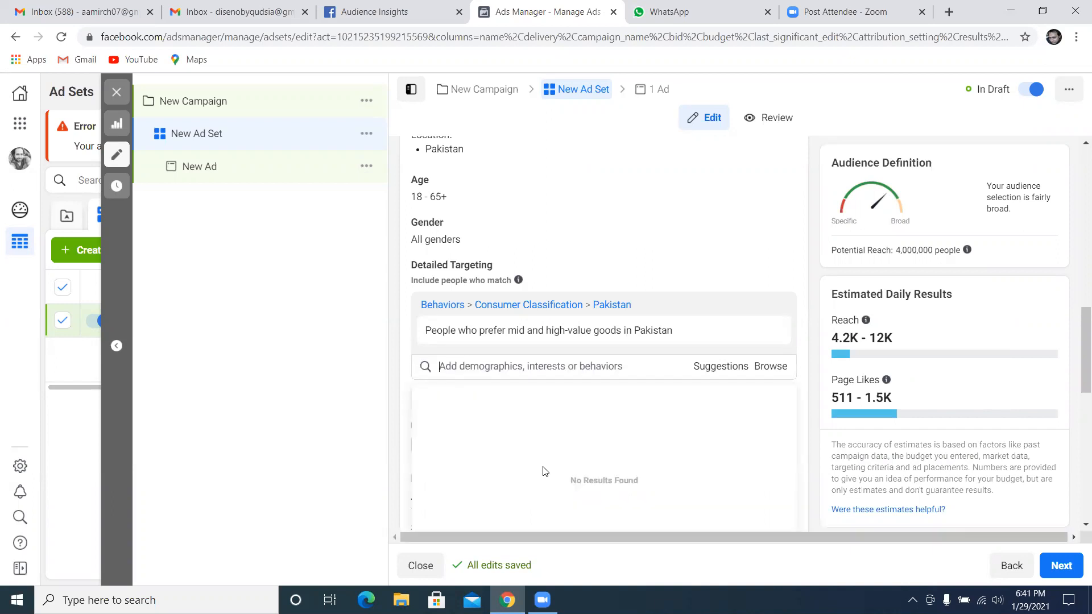
Return to Audience Insights and copy the page name Babyshop Pakistan from the Baby Goods/Kids Goods category
{"action": "left_click", "coordinate": [421, 12]}
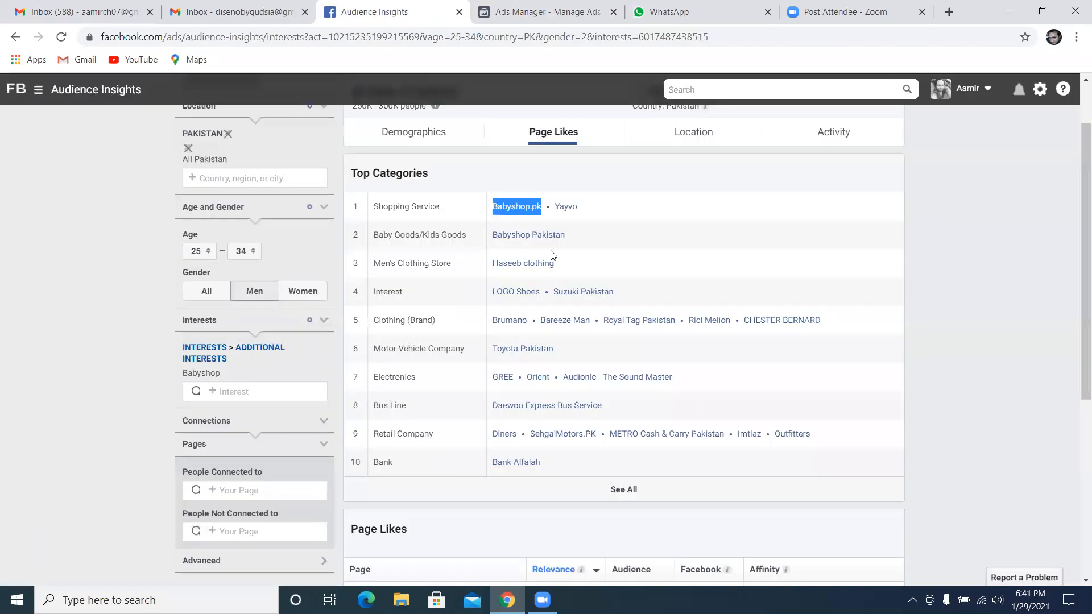
{"action": "triple_click", "coordinate": [491, 243]}
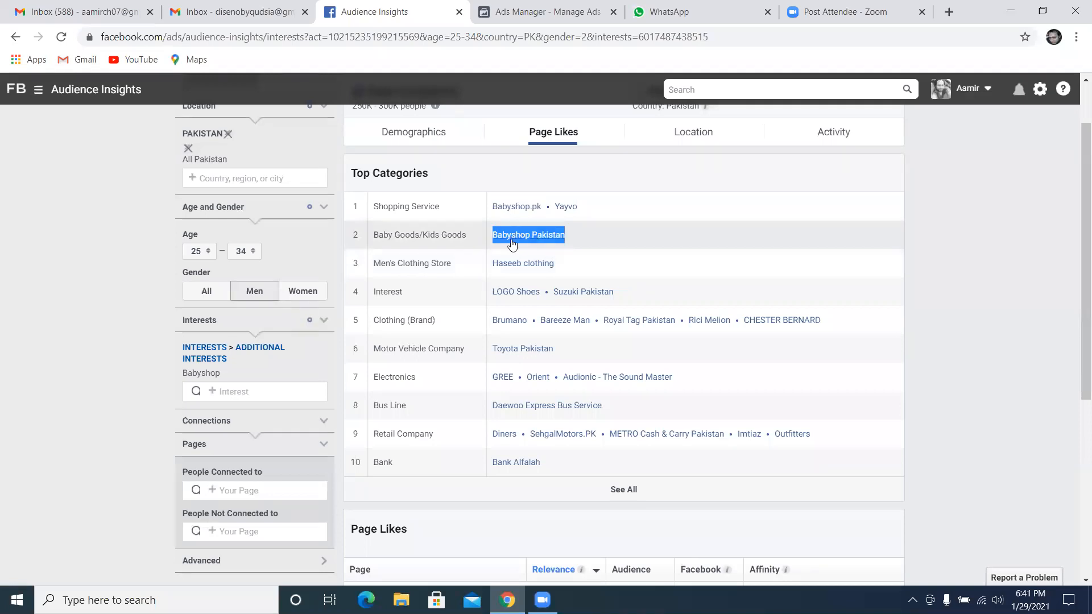
{"action": "right_click", "coordinate": [513, 244]}
{"action": "left_click", "coordinate": [540, 252]}
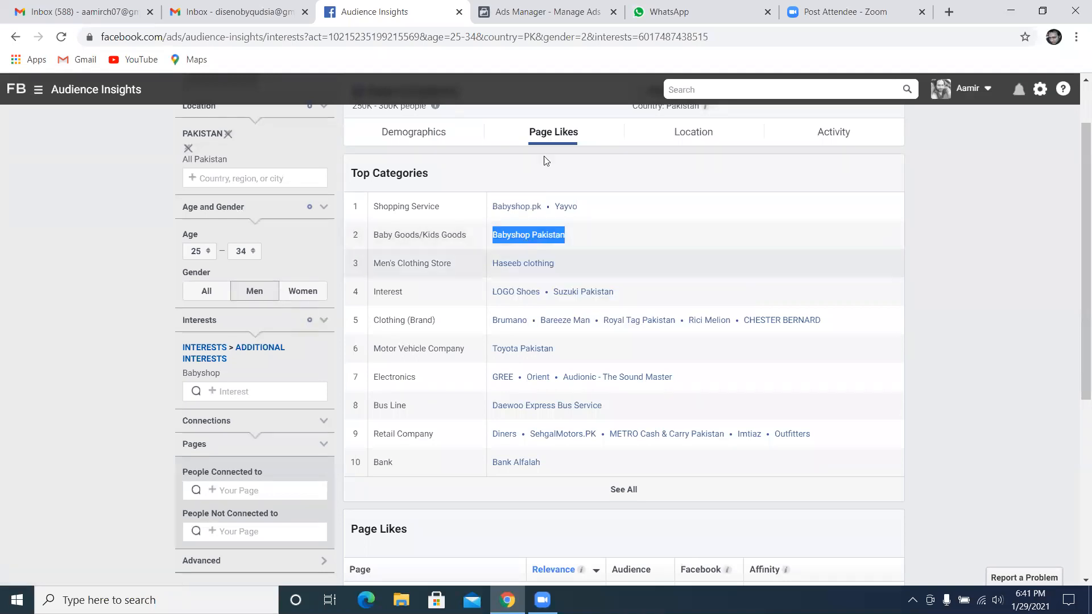
Search the ad set's detailed targeting for Babyshop Pakistan and add the behavior "People who prefer high-value goods in Pakistan"
{"action": "left_click", "coordinate": [541, 11]}
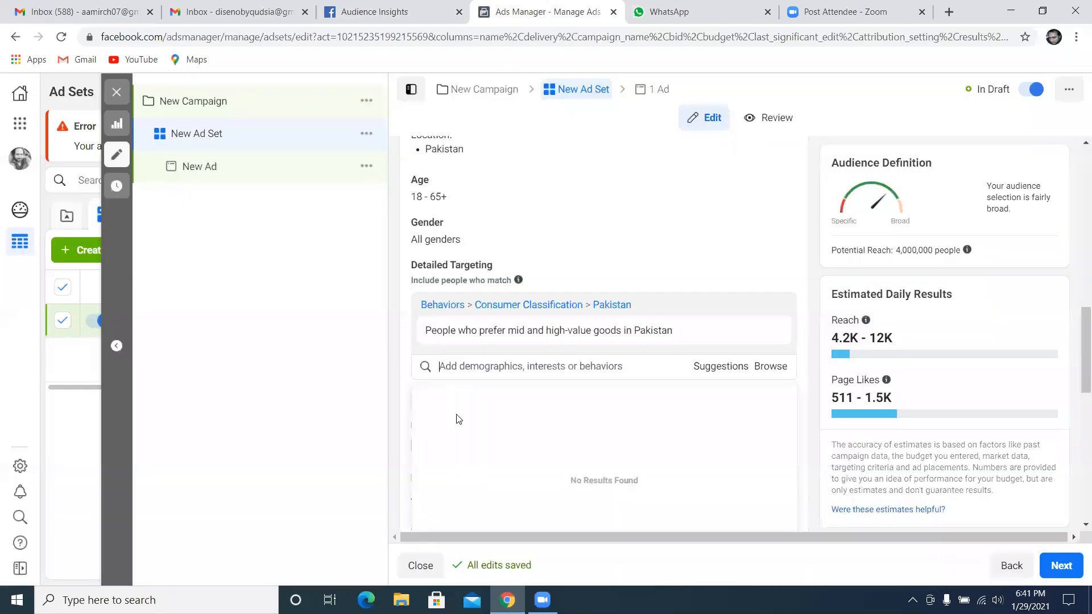
{"action": "right_click", "coordinate": [477, 368]}
{"action": "left_click", "coordinate": [530, 250]}
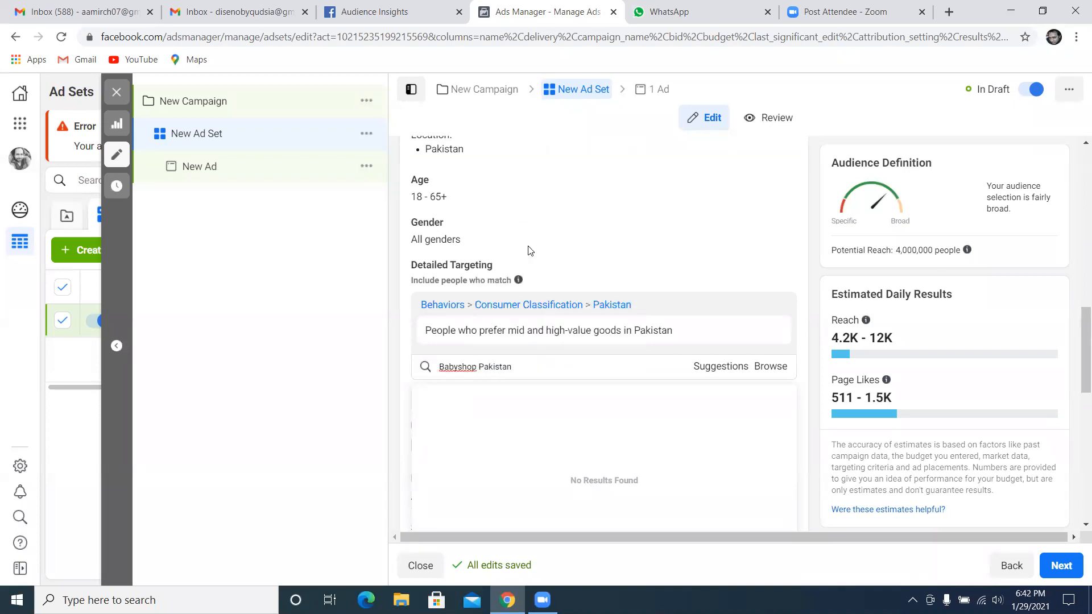
{"action": "key", "text": "Return"}
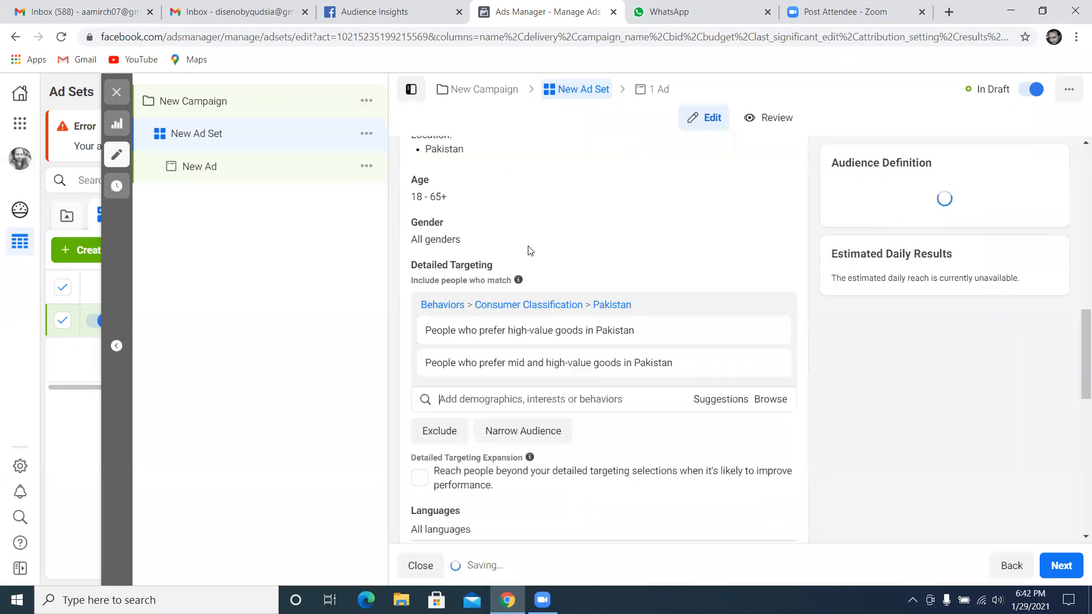
Return to Audience Insights and copy the page name GREE from the Electronics category
{"action": "left_click", "coordinate": [357, 13]}
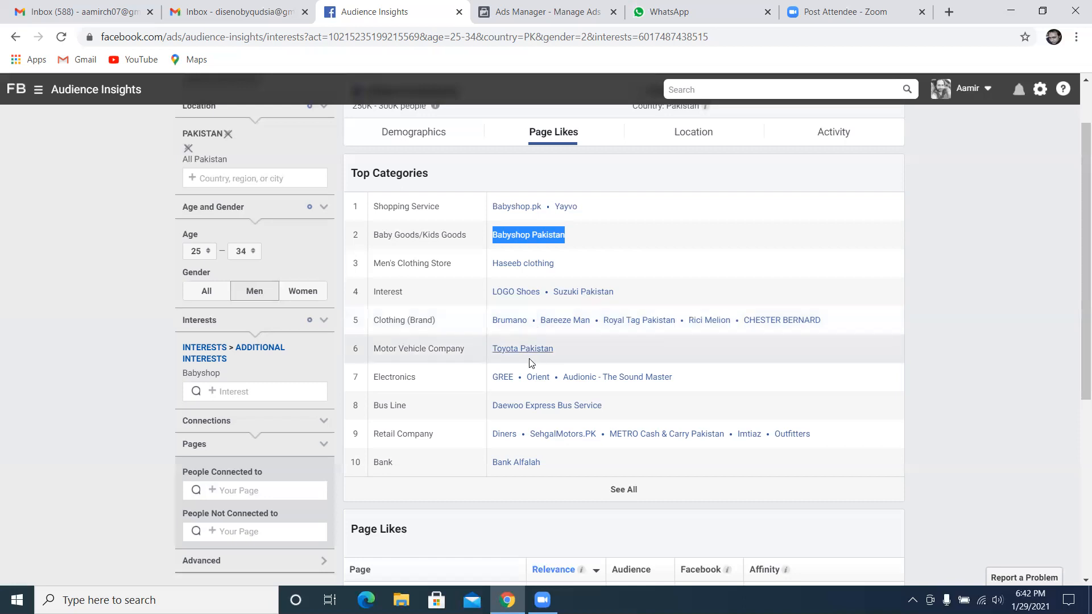
{"action": "double_click", "coordinate": [497, 380]}
{"action": "right_click", "coordinate": [501, 385]}
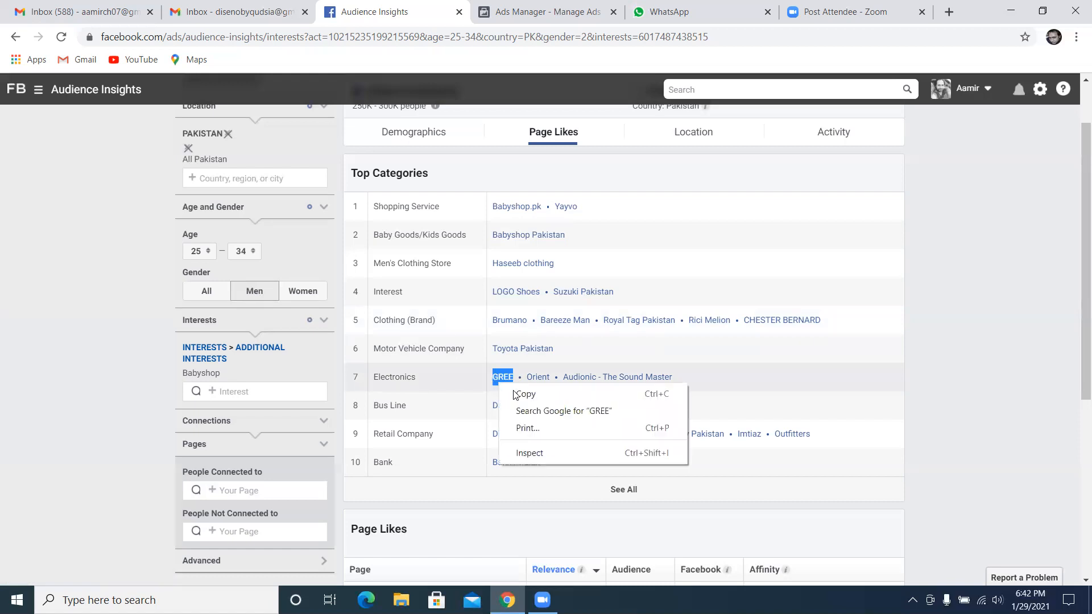
{"action": "left_click", "coordinate": [524, 393]}
Search the ad set's detailed targeting in Ads Manager for GREE, look through the suggested interests, and clear the search
{"action": "left_click", "coordinate": [546, 12]}
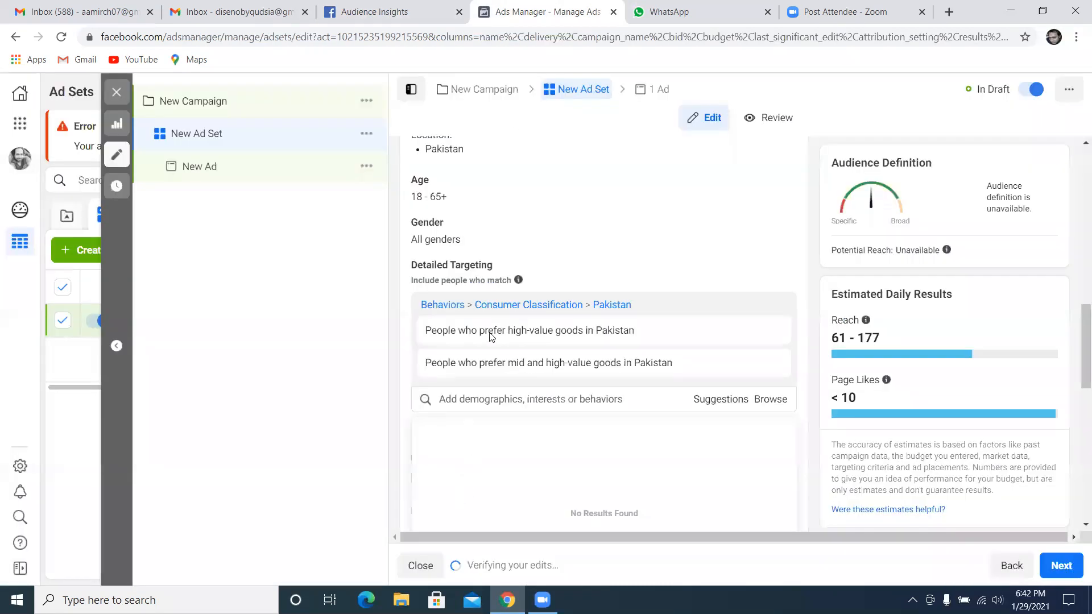
{"action": "right_click", "coordinate": [479, 403]}
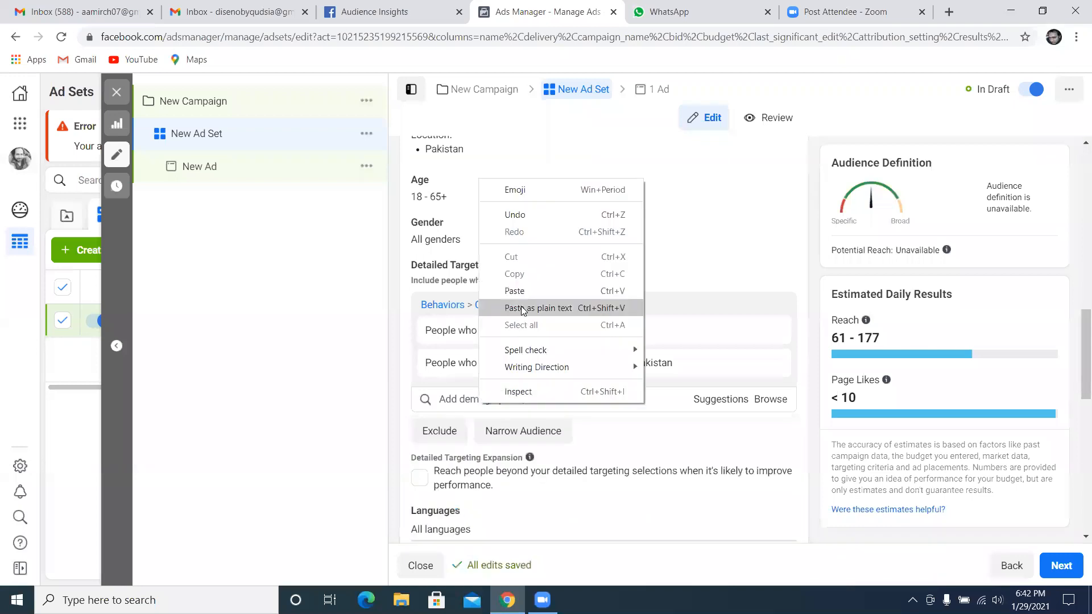
{"action": "left_click", "coordinate": [521, 308]}
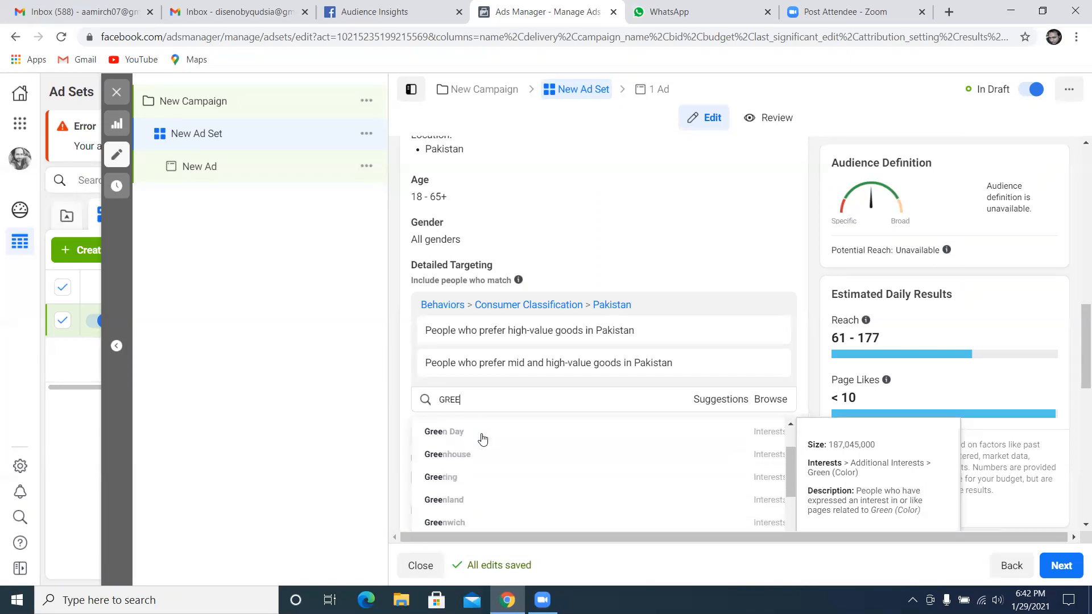
{"action": "scroll", "coordinate": [478, 441], "scroll_direction": "down", "scroll_amount": 1}
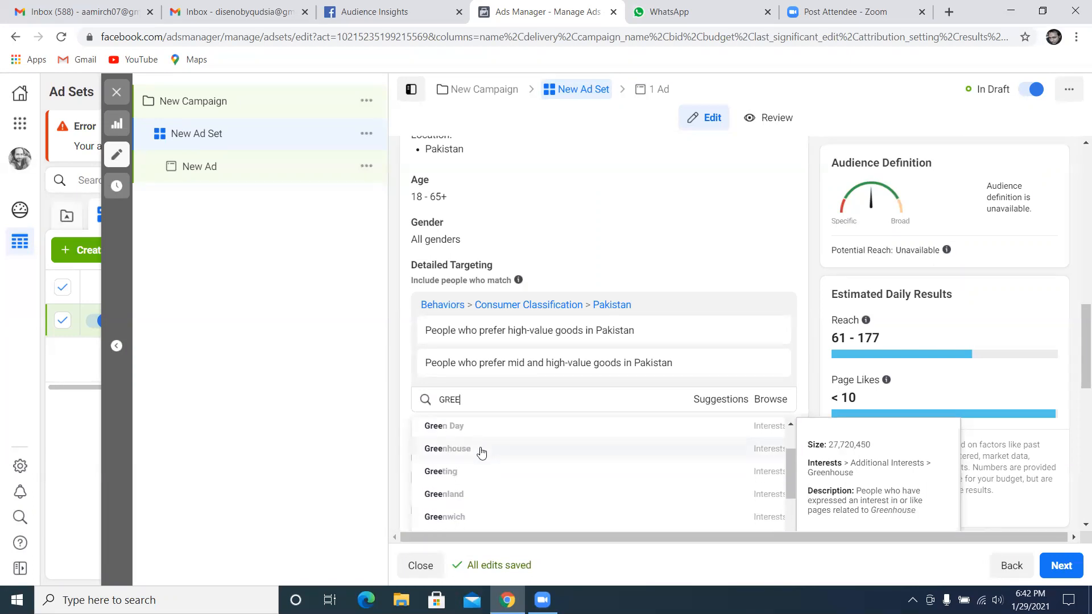
{"action": "scroll", "coordinate": [481, 452], "scroll_direction": "down", "scroll_amount": 2}
{"action": "scroll", "coordinate": [481, 455], "scroll_direction": "down", "scroll_amount": 1}
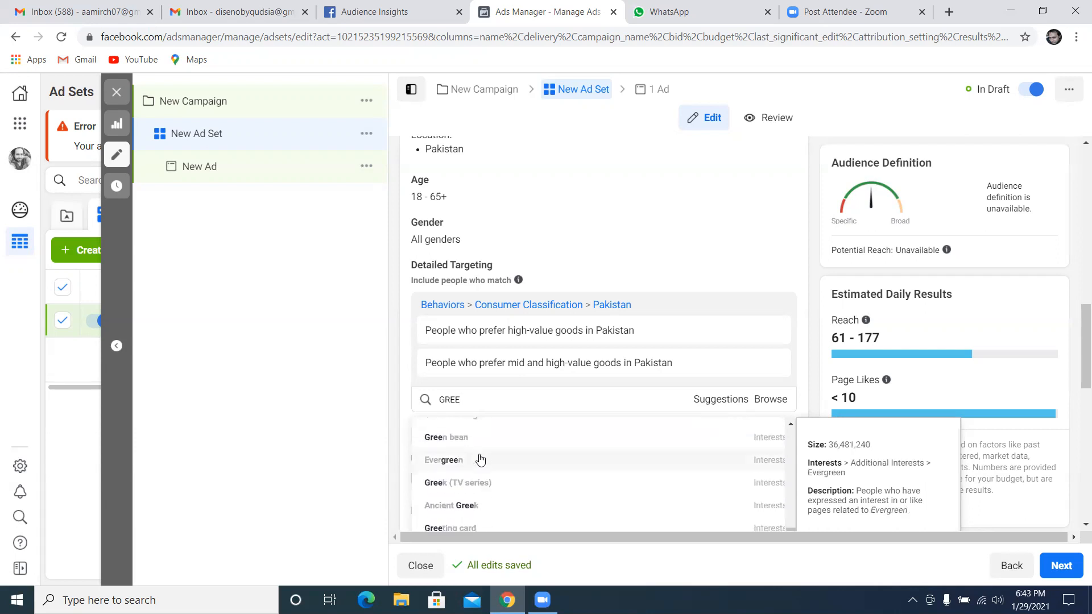
{"action": "scroll", "coordinate": [480, 452], "scroll_direction": "up", "scroll_amount": 4}
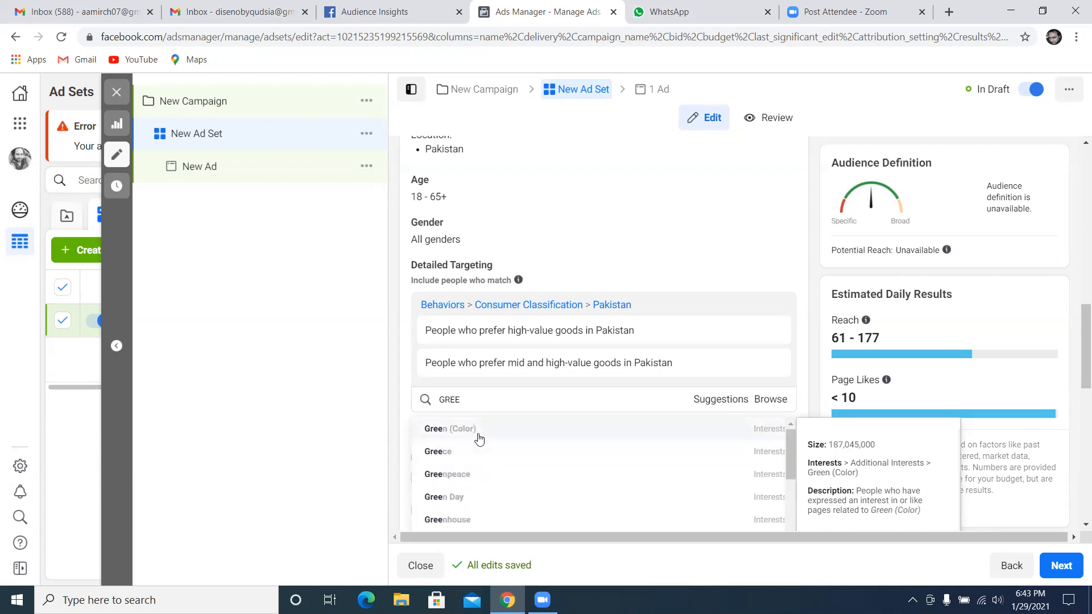
{"action": "key", "text": "BackSpace"}
Return to Audience Insights, remove the Babyshop interest, search the interests for baby and add Johnson's Baby
{"action": "left_click", "coordinate": [370, 11]}
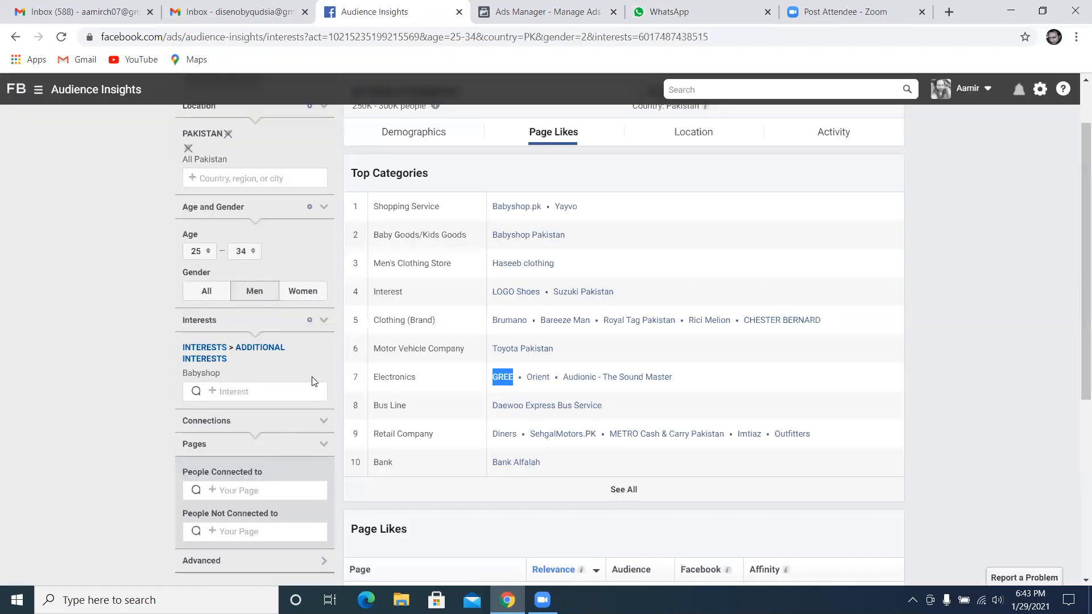
{"action": "left_click", "coordinate": [291, 352]}
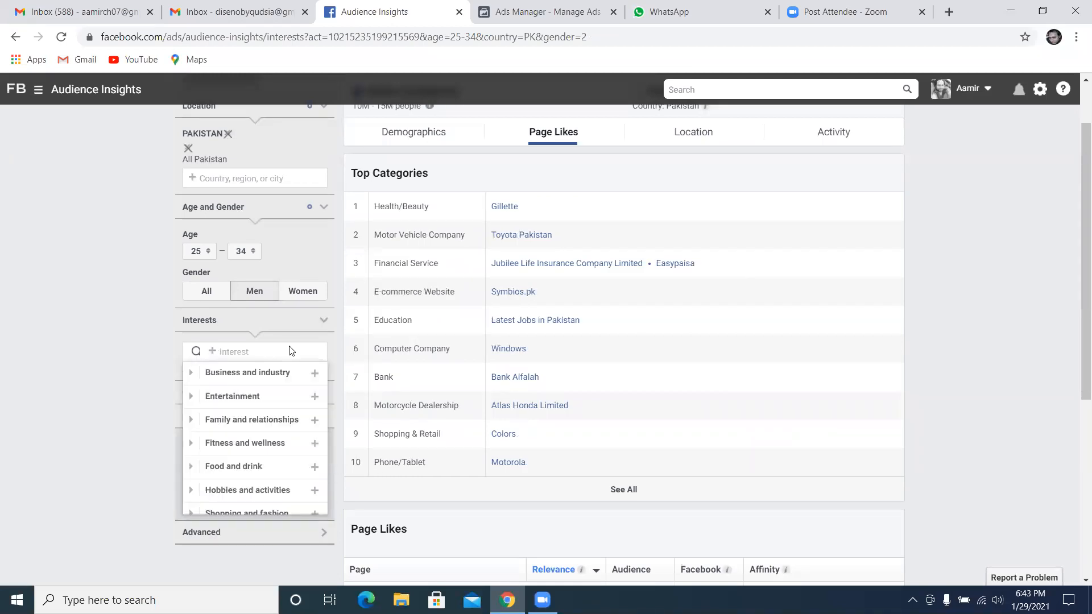
{"action": "type", "text": "baby"}
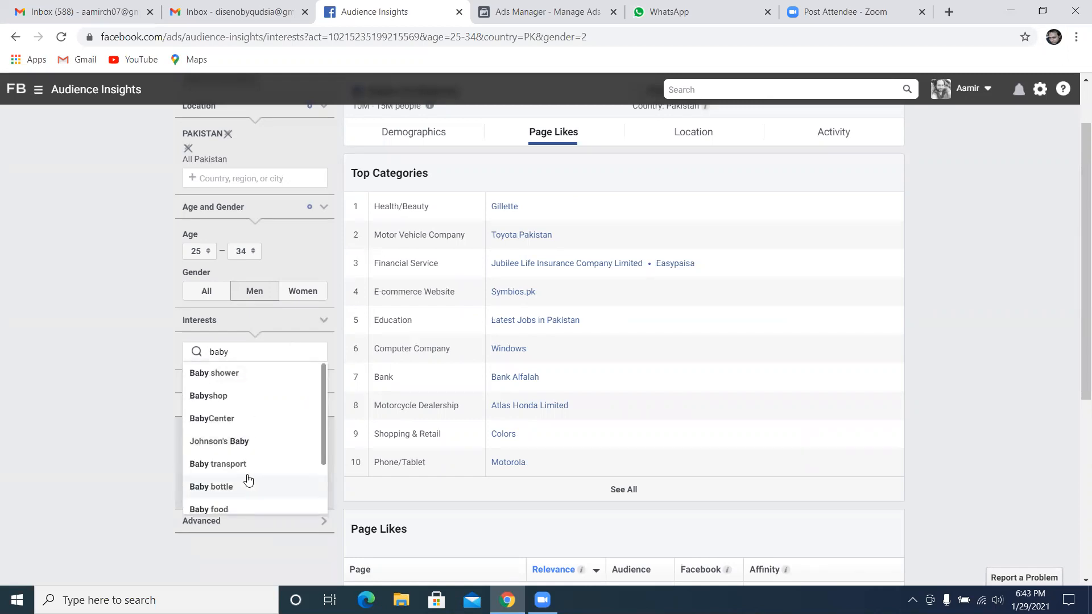
{"action": "left_click", "coordinate": [239, 441]}
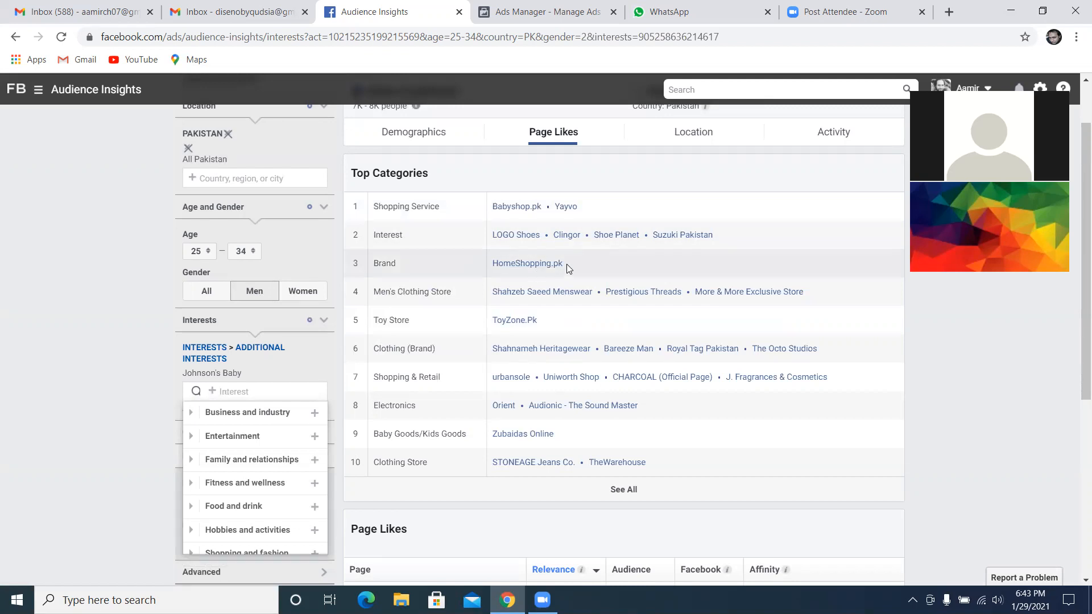
Copy the page name ToyZone.Pk from the Toy Store category and search for it in the ad set's detailed targeting in Ads Manager
{"action": "left_click_drag", "start_coordinate": [544, 322], "coordinate": [495, 320]}
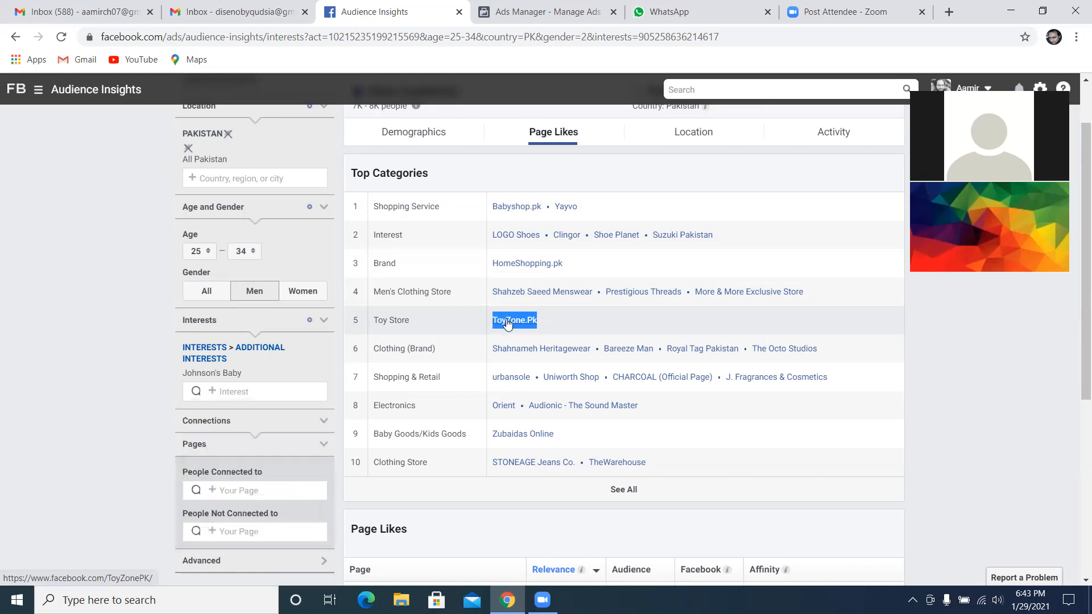
{"action": "right_click", "coordinate": [506, 321]}
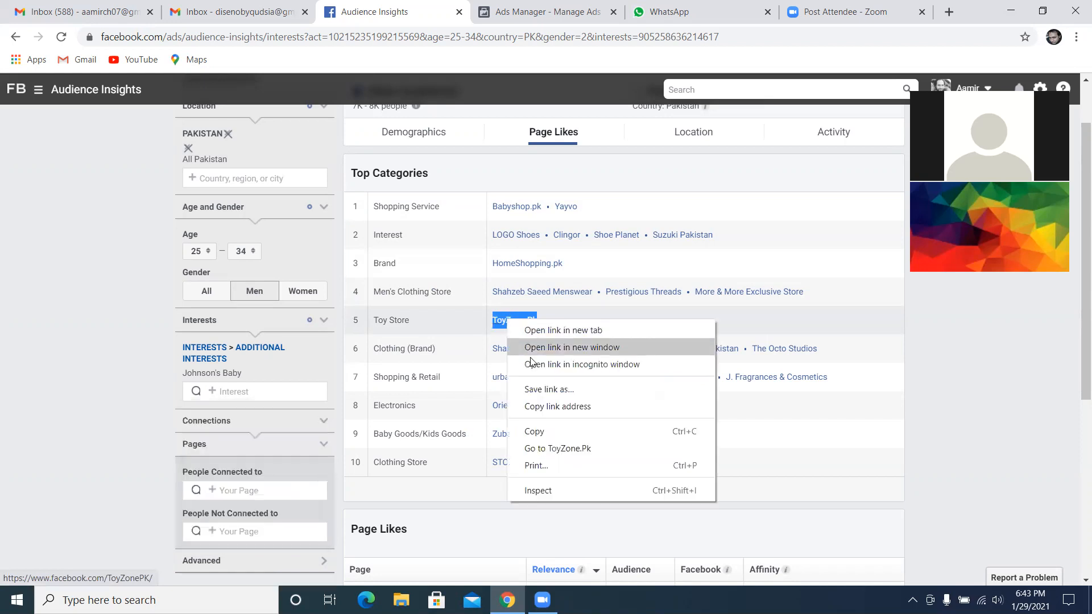
{"action": "left_click", "coordinate": [539, 432]}
{"action": "left_click", "coordinate": [532, 12]}
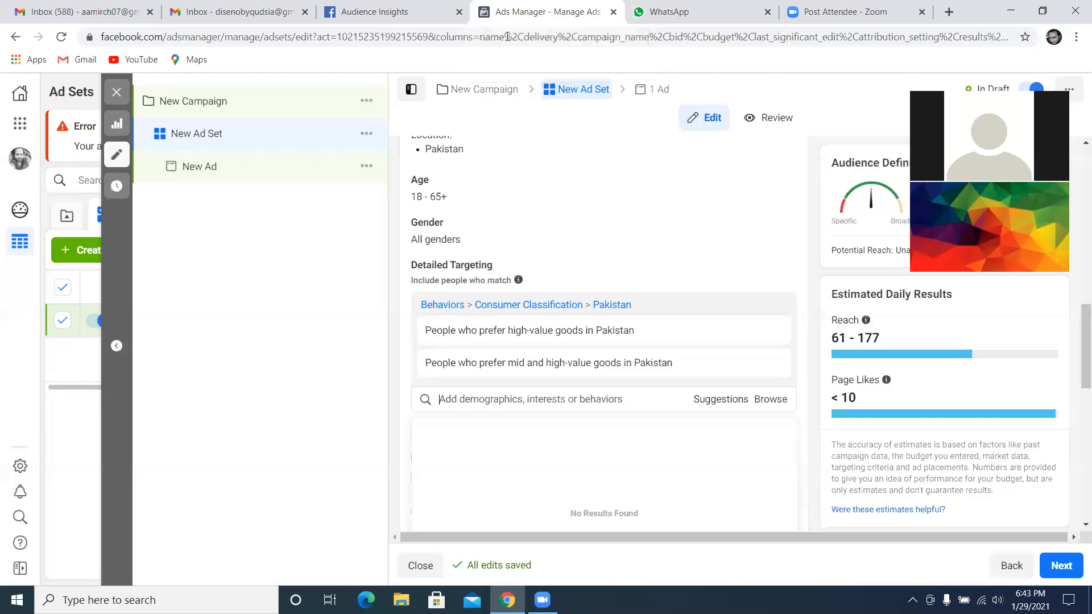
{"action": "right_click", "coordinate": [485, 405]}
{"action": "left_click", "coordinate": [531, 291]}
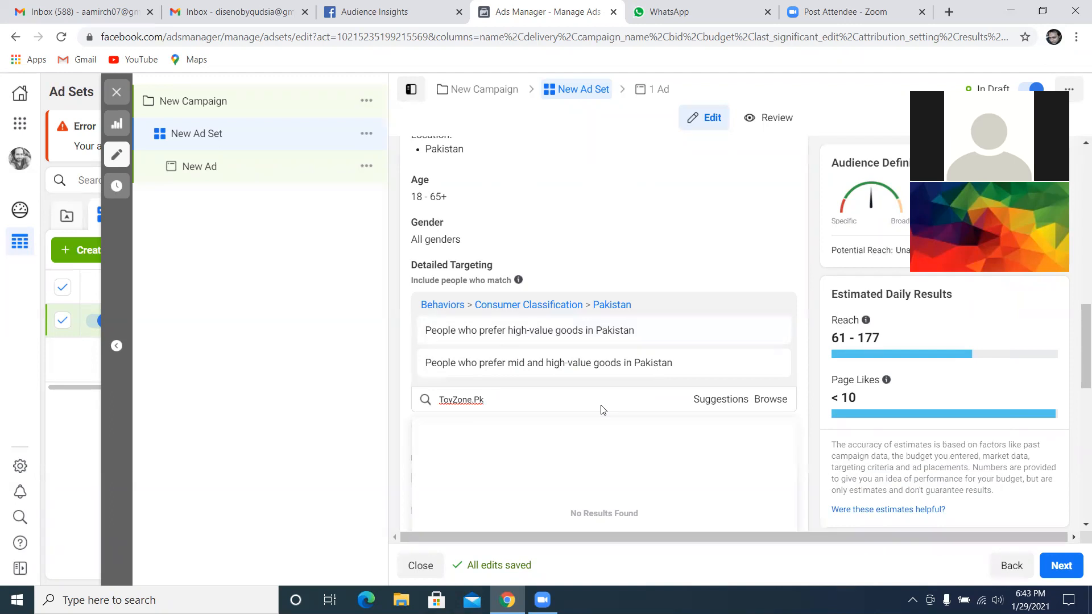
Return to Audience Insights and examine the top categories and page likes of the Johnson's Baby audience
{"action": "left_click", "coordinate": [413, 8]}
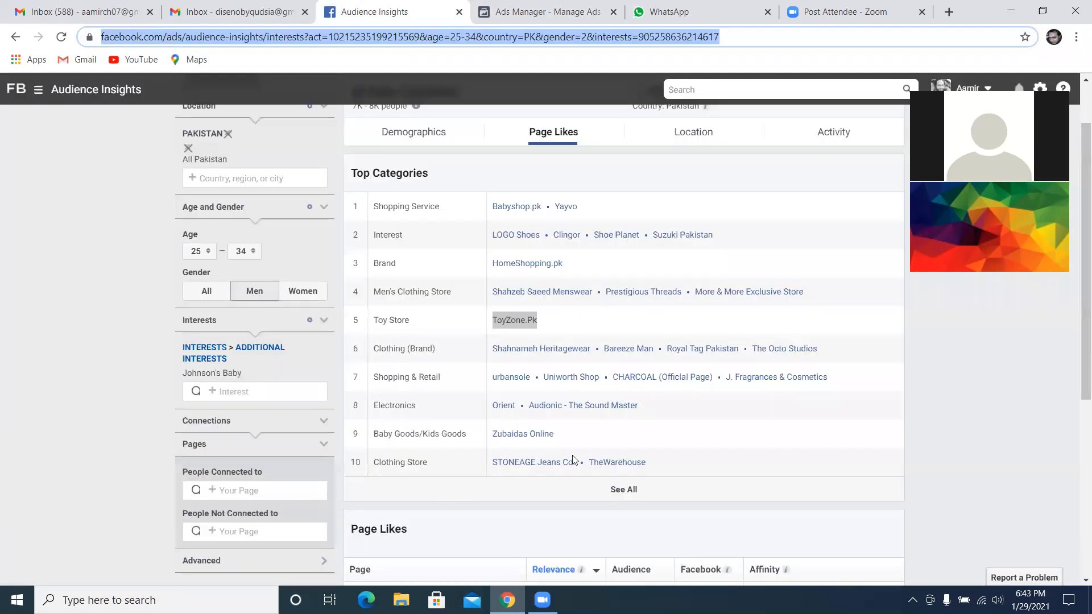
{"action": "scroll", "coordinate": [609, 435], "scroll_direction": "down", "scroll_amount": 4}
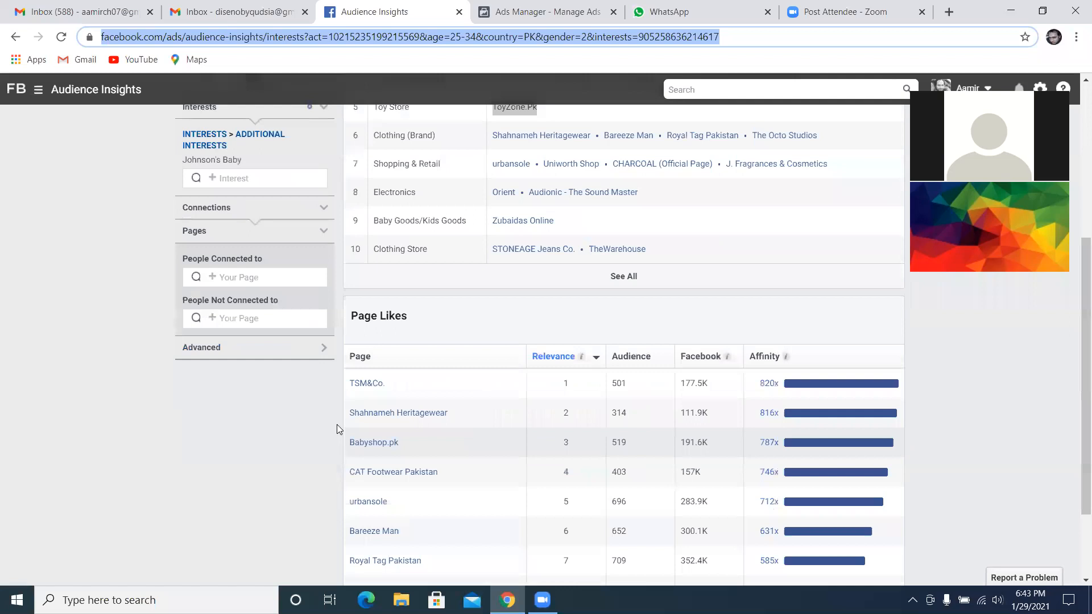
{"action": "scroll", "coordinate": [407, 464], "scroll_direction": "down", "scroll_amount": 1}
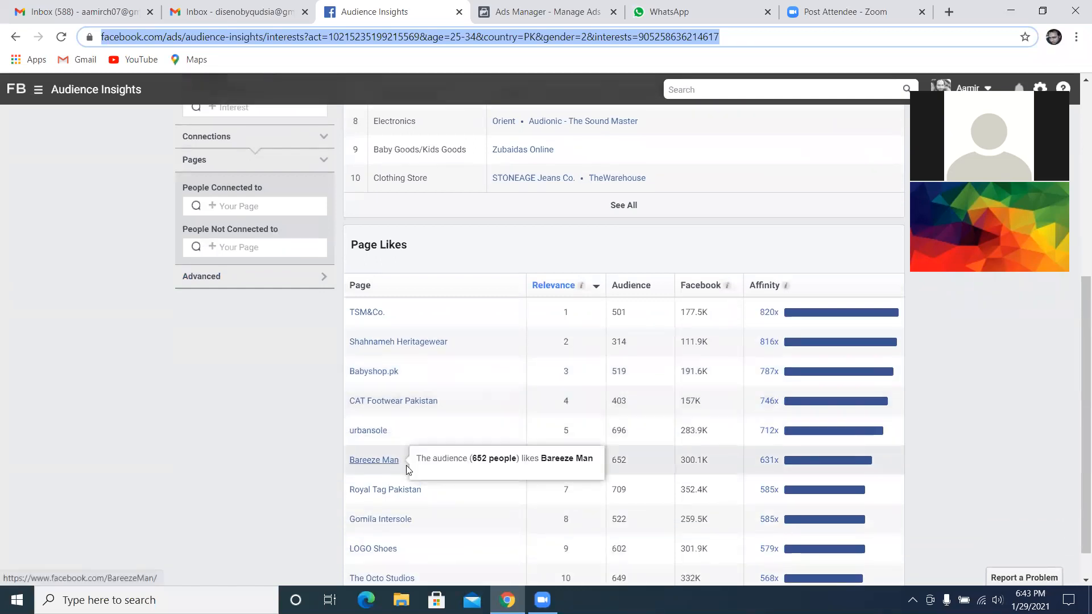
{"action": "scroll", "coordinate": [293, 485], "scroll_direction": "down", "scroll_amount": 1}
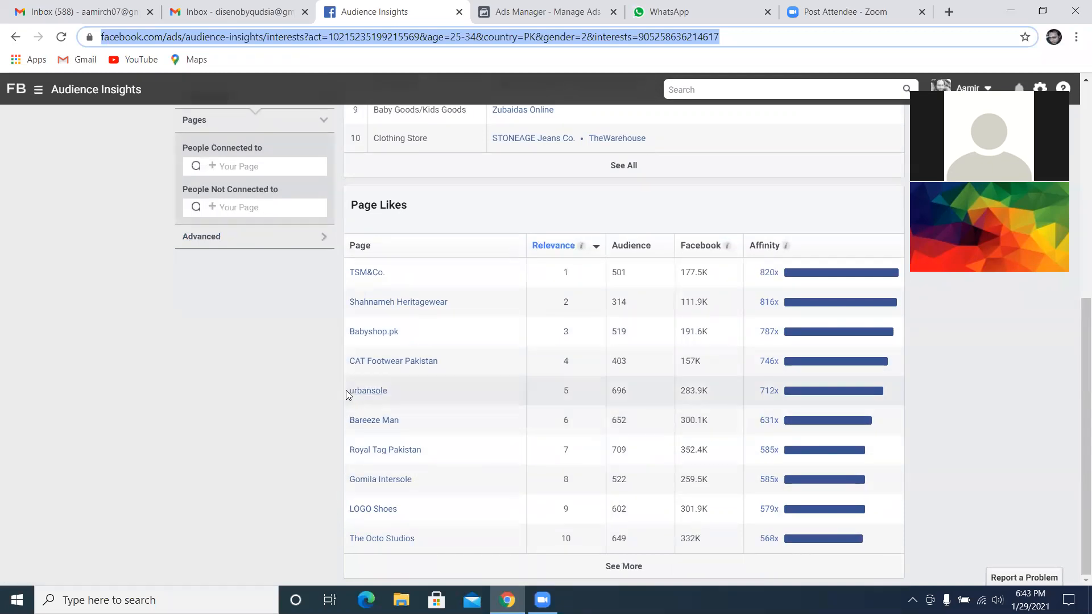
{"action": "scroll", "coordinate": [342, 390], "scroll_direction": "up", "scroll_amount": 3}
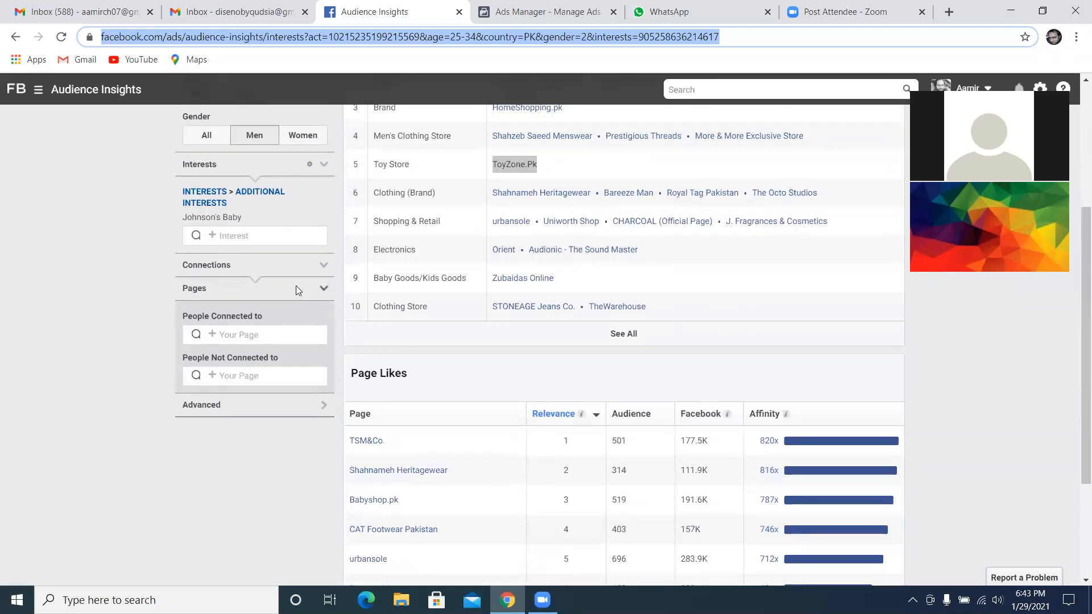
{"action": "scroll", "coordinate": [295, 290], "scroll_direction": "up", "scroll_amount": 4}
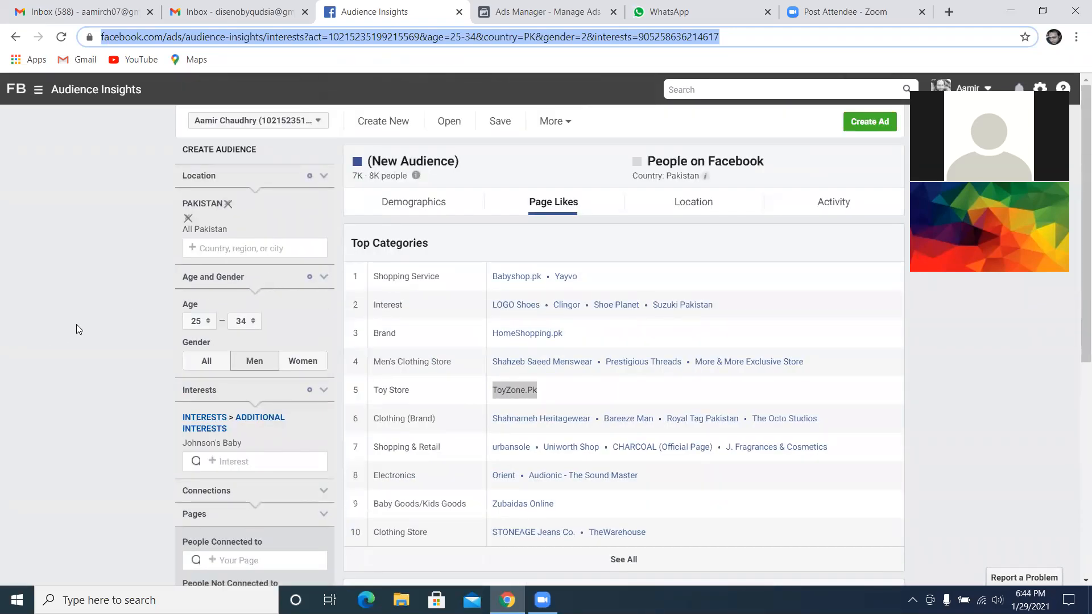
Remove the Johnson's Baby interest, search the interests for jewellery and add Jewellery store
{"action": "scroll", "coordinate": [76, 328], "scroll_direction": "down", "scroll_amount": 1}
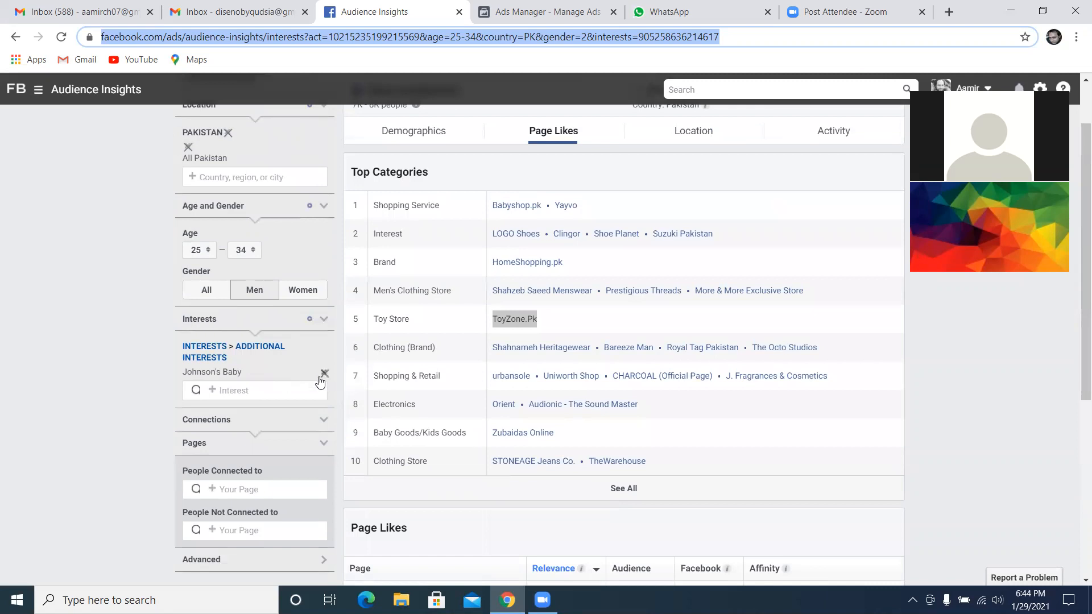
{"action": "left_click", "coordinate": [325, 375]}
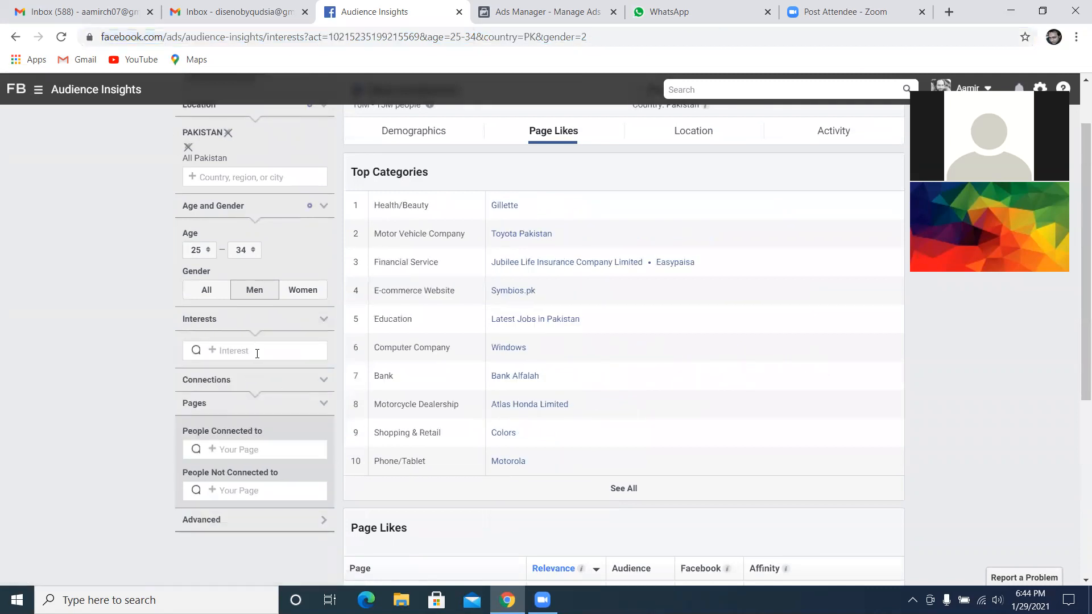
{"action": "left_click", "coordinate": [257, 353]}
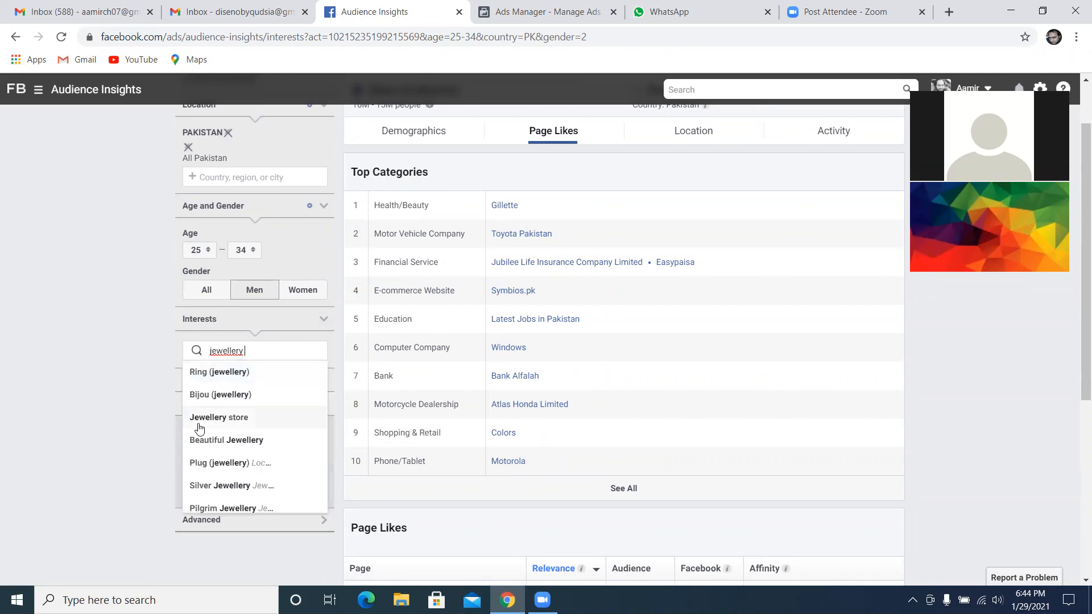
{"action": "left_click", "coordinate": [239, 418]}
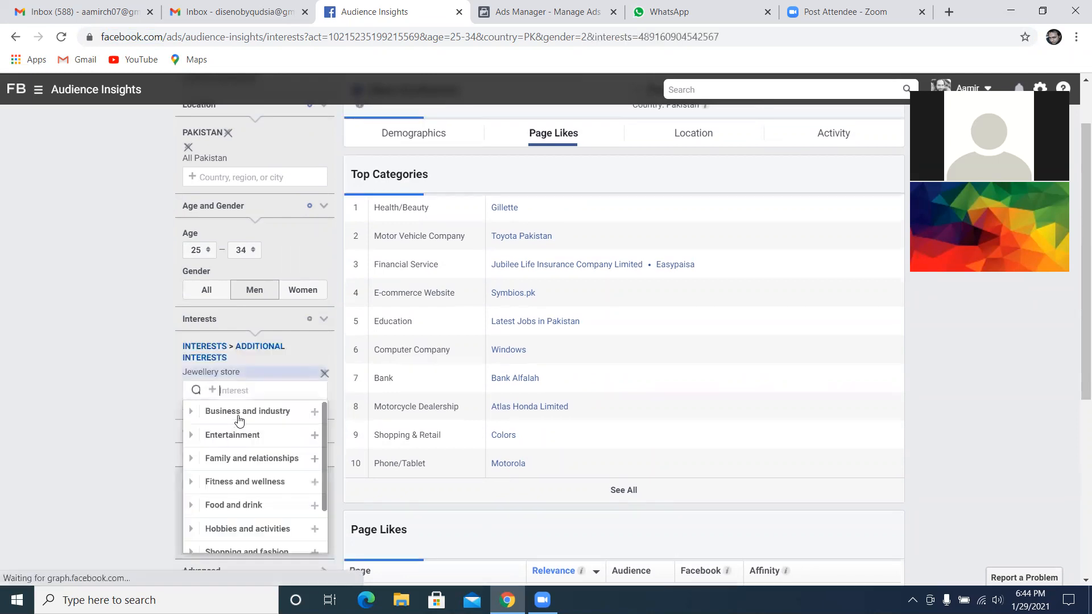
{"action": "left_click", "coordinate": [83, 367]}
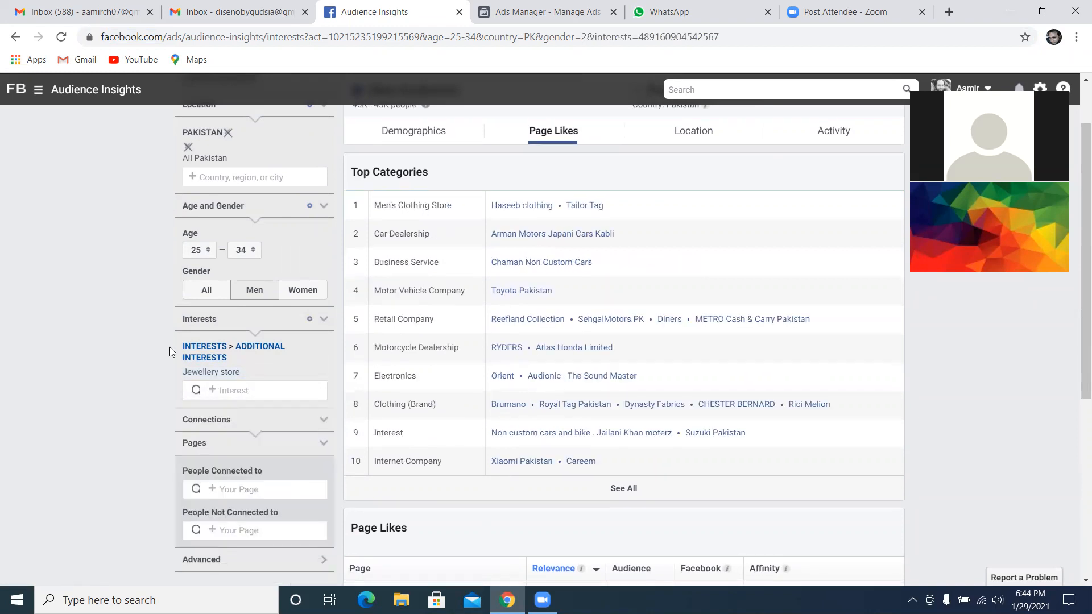
Restrict the Jewellery store audience to women and set the minimum age to 18
{"action": "left_click", "coordinate": [302, 291]}
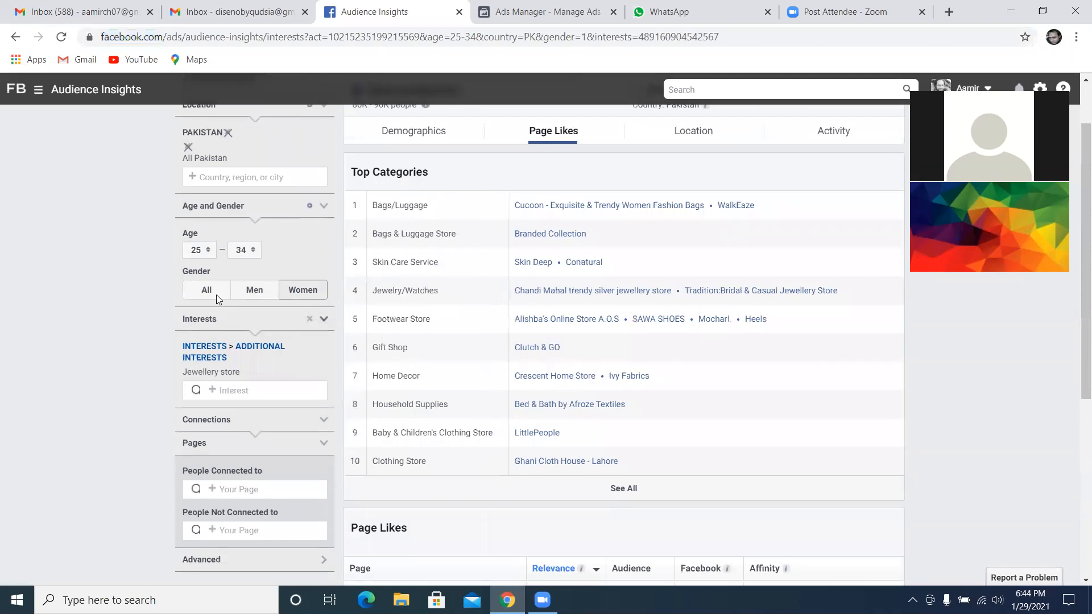
{"action": "left_click", "coordinate": [206, 251]}
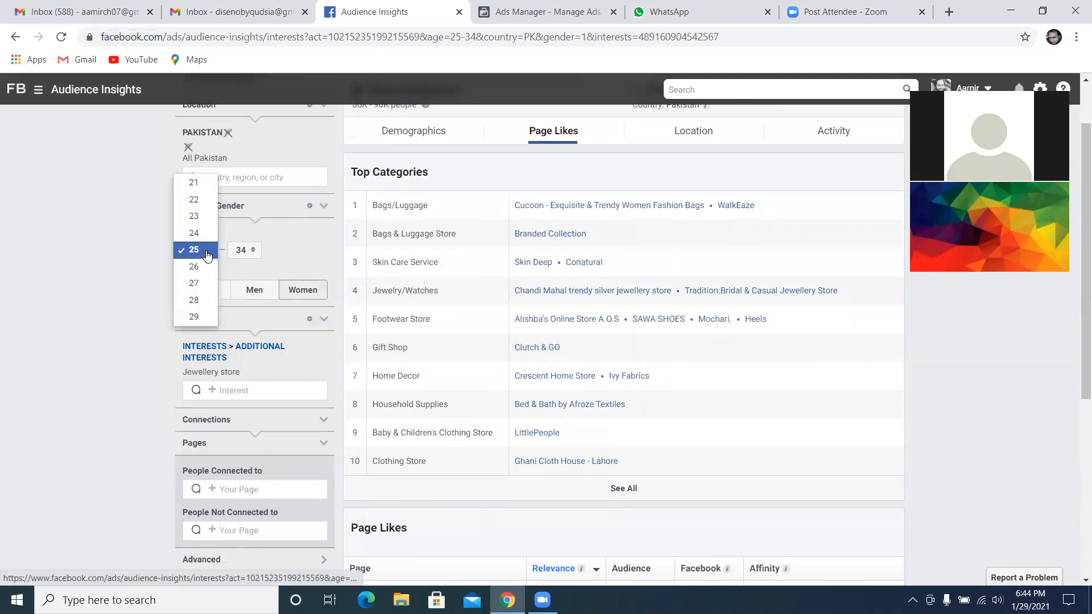
{"action": "left_click", "coordinate": [193, 182]}
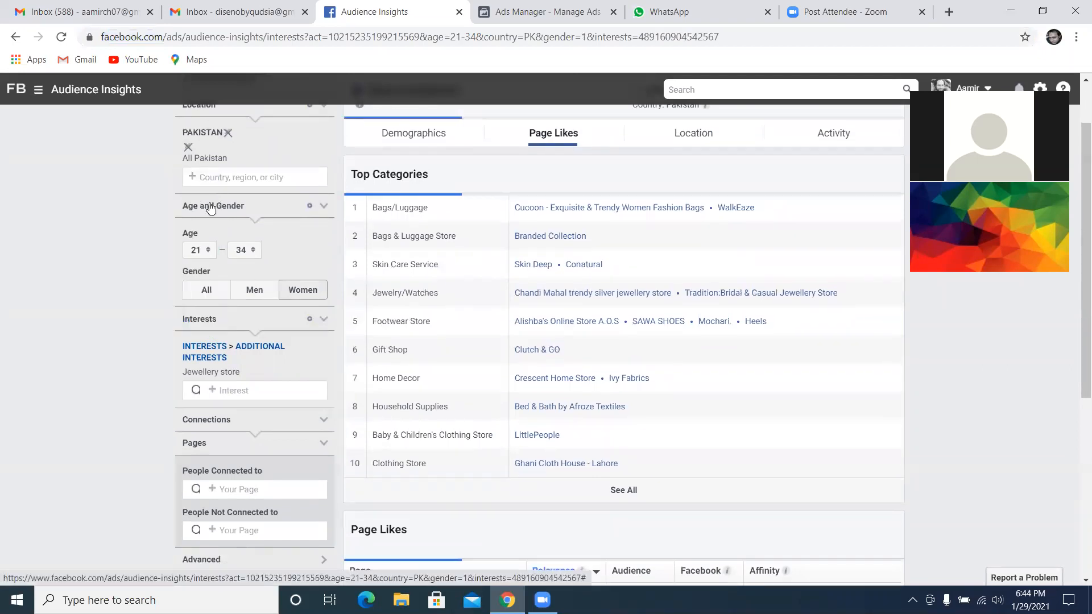
{"action": "left_click", "coordinate": [209, 252]}
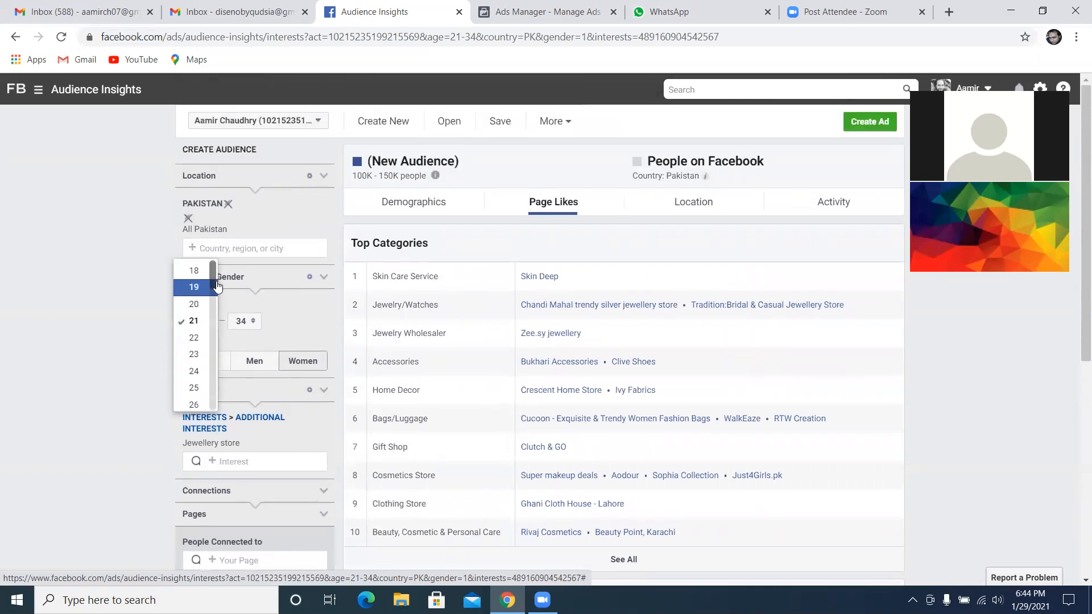
{"action": "left_click", "coordinate": [206, 318]}
{"action": "left_click", "coordinate": [210, 271]}
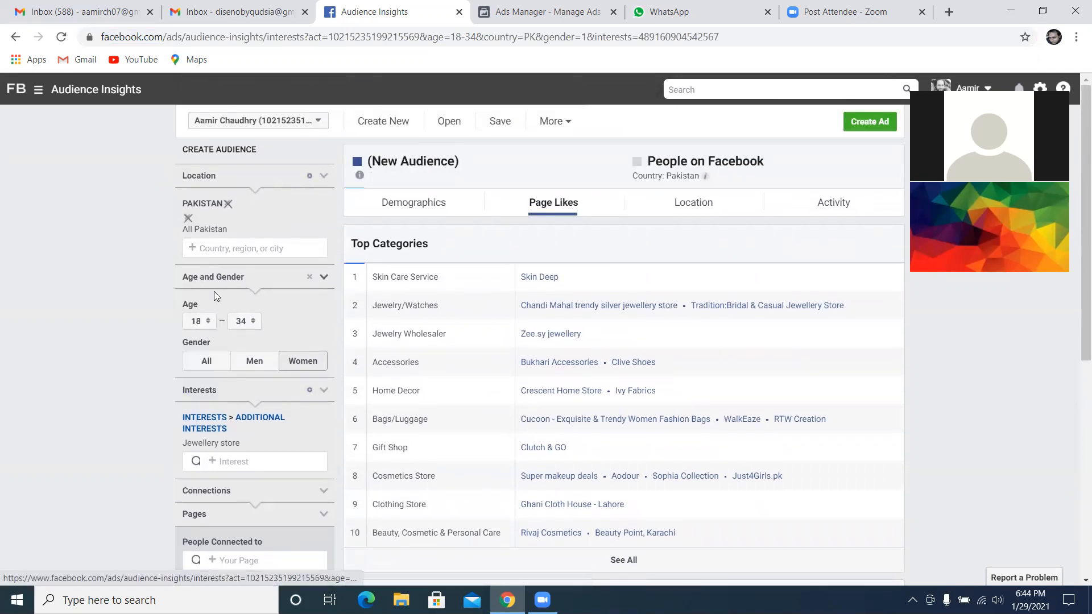
Set the audience's maximum age to 65+ and its gender to All
{"action": "left_click", "coordinate": [239, 320]}
{"action": "scroll", "coordinate": [234, 361], "scroll_direction": "down", "scroll_amount": 5}
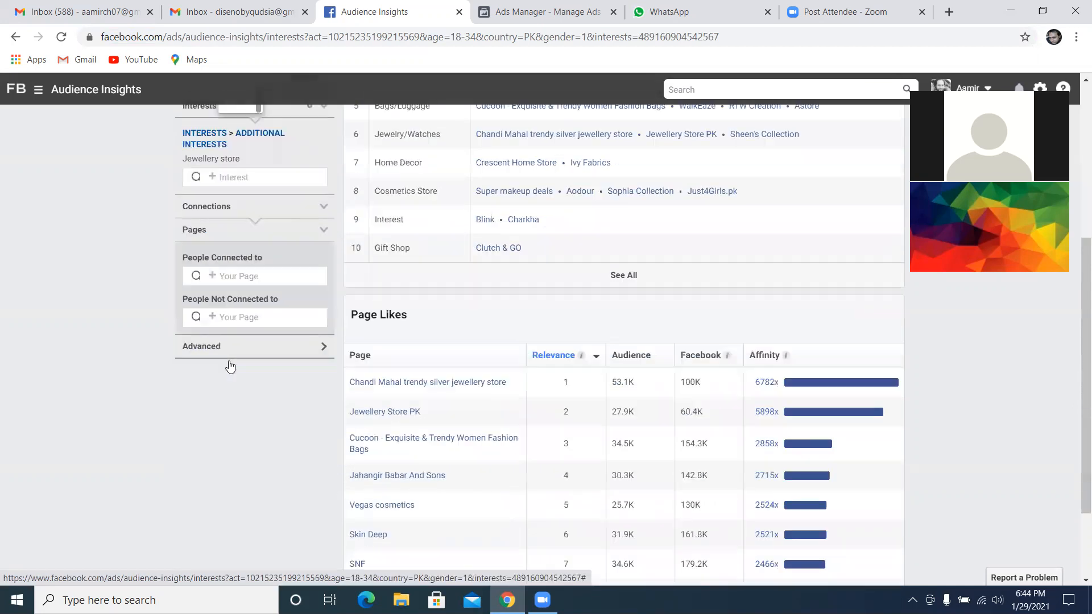
{"action": "scroll", "coordinate": [232, 243], "scroll_direction": "up", "scroll_amount": 3}
{"action": "left_click", "coordinate": [231, 242]}
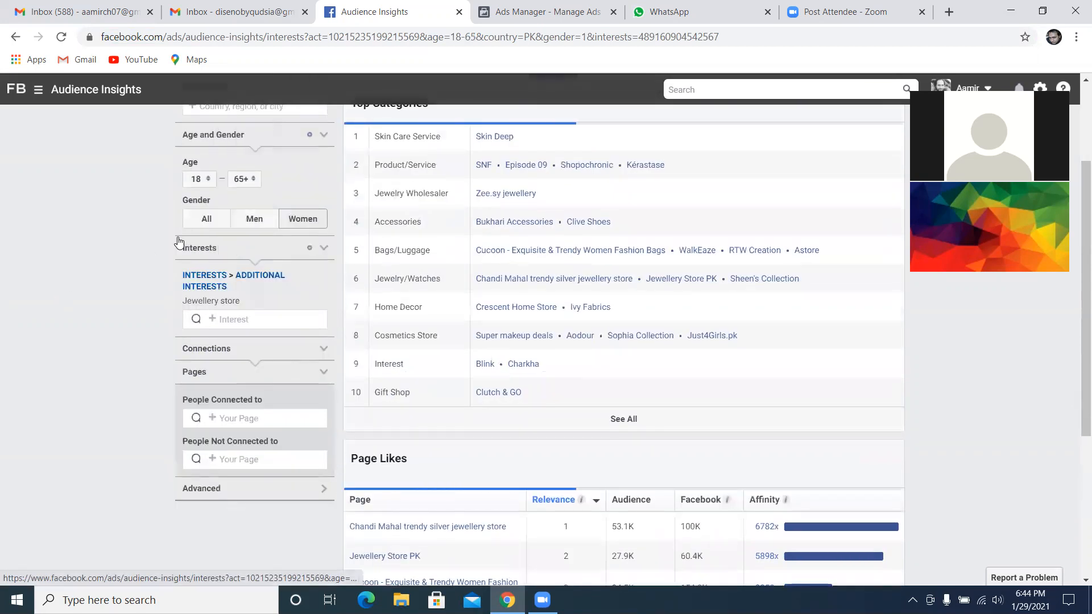
{"action": "left_click", "coordinate": [205, 222]}
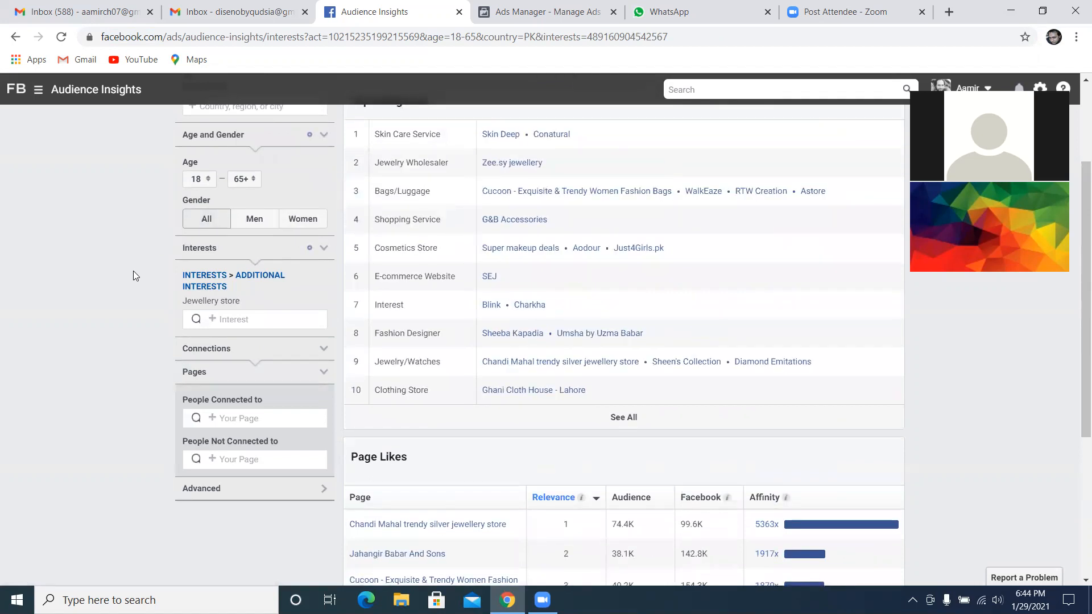
Examine the age and gender demographics of the Jewellery store audience
{"action": "scroll", "coordinate": [133, 270], "scroll_direction": "up", "scroll_amount": 3}
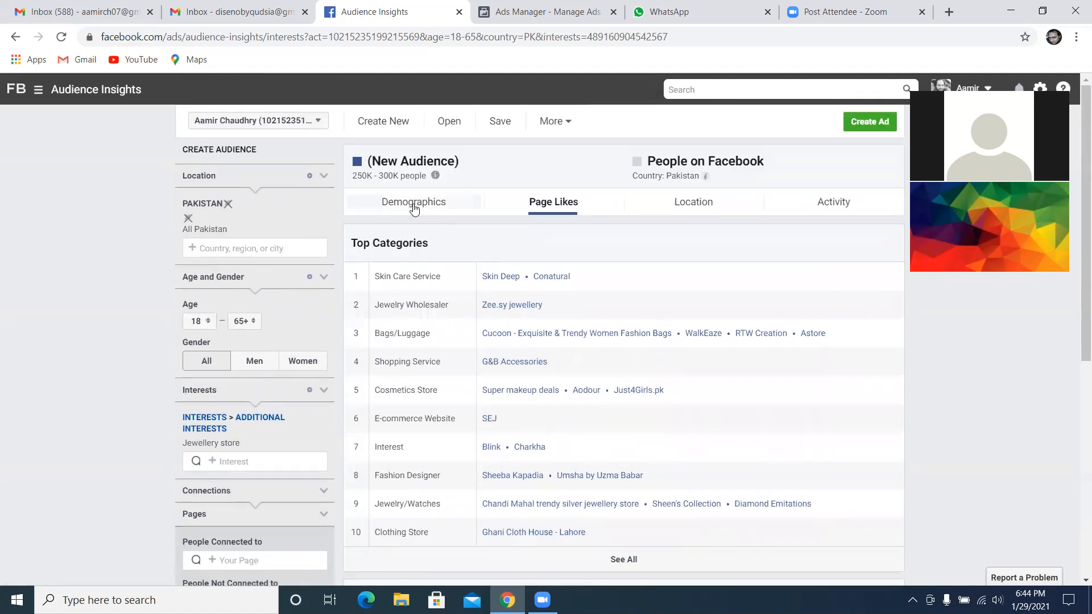
{"action": "left_click", "coordinate": [413, 203]}
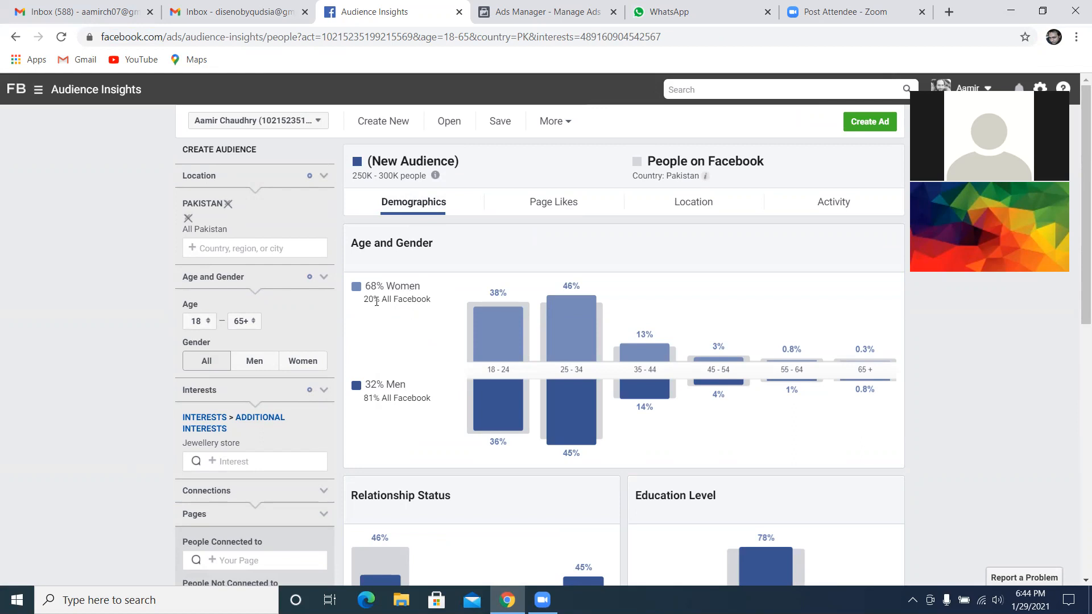
{"action": "mouse_move", "coordinate": [598, 337]}
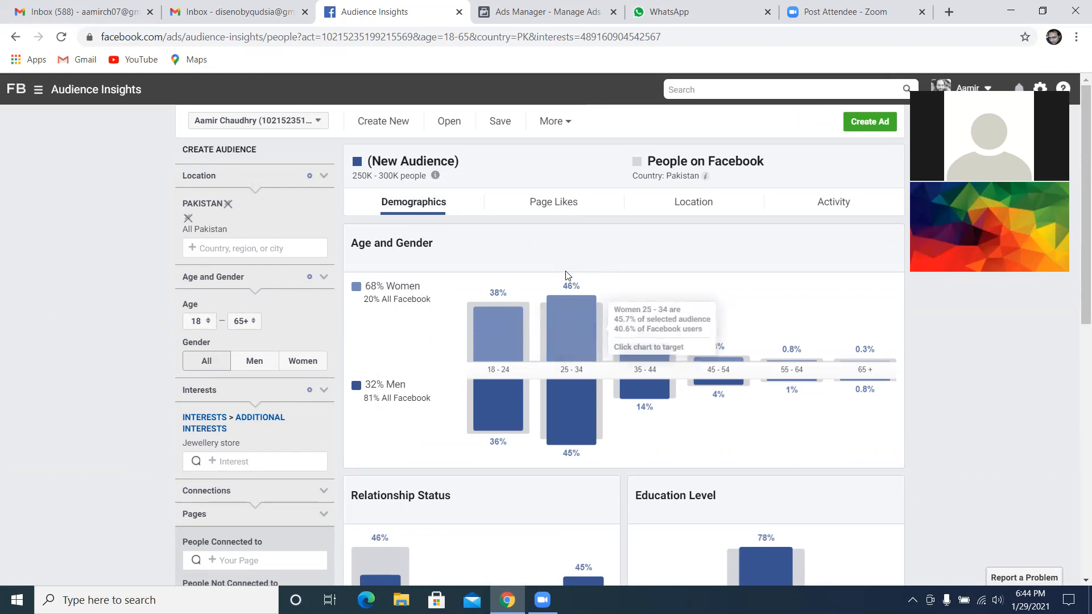
{"action": "mouse_move", "coordinate": [497, 339]}
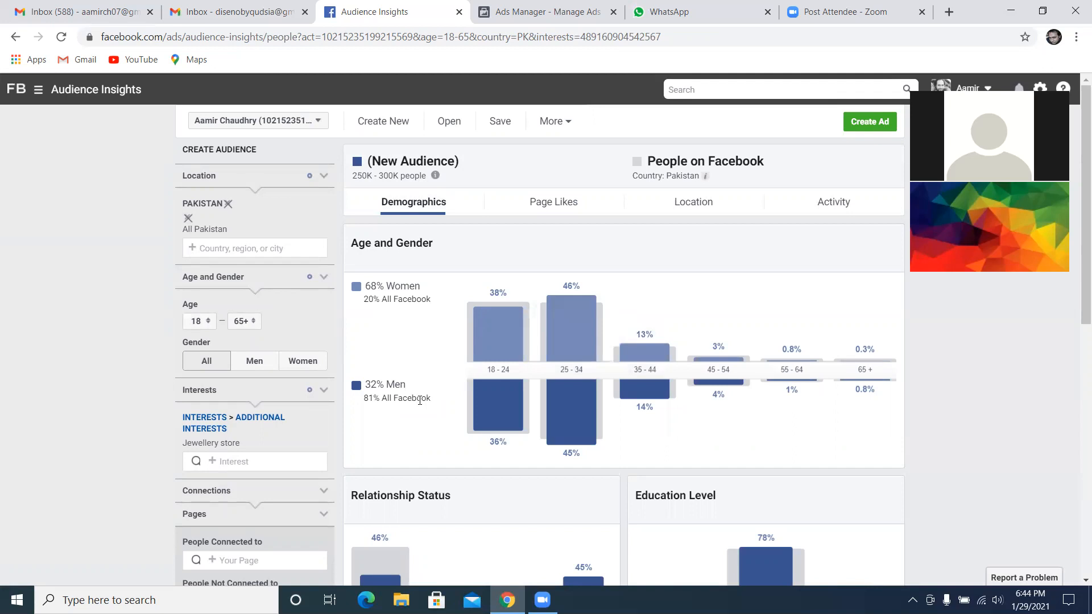
{"action": "mouse_move", "coordinate": [506, 458]}
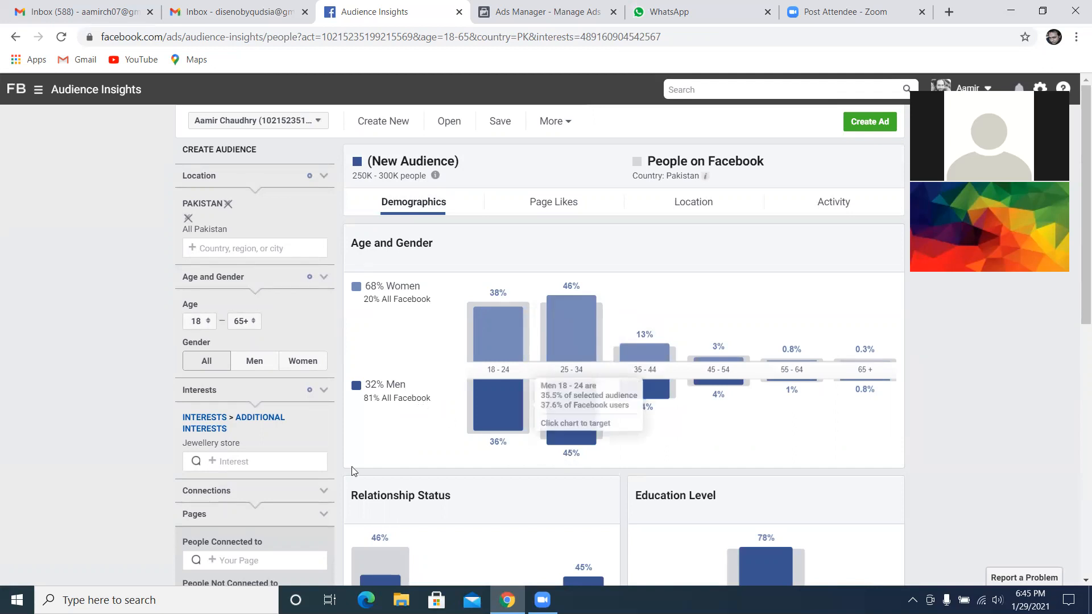
{"action": "mouse_move", "coordinate": [271, 441]}
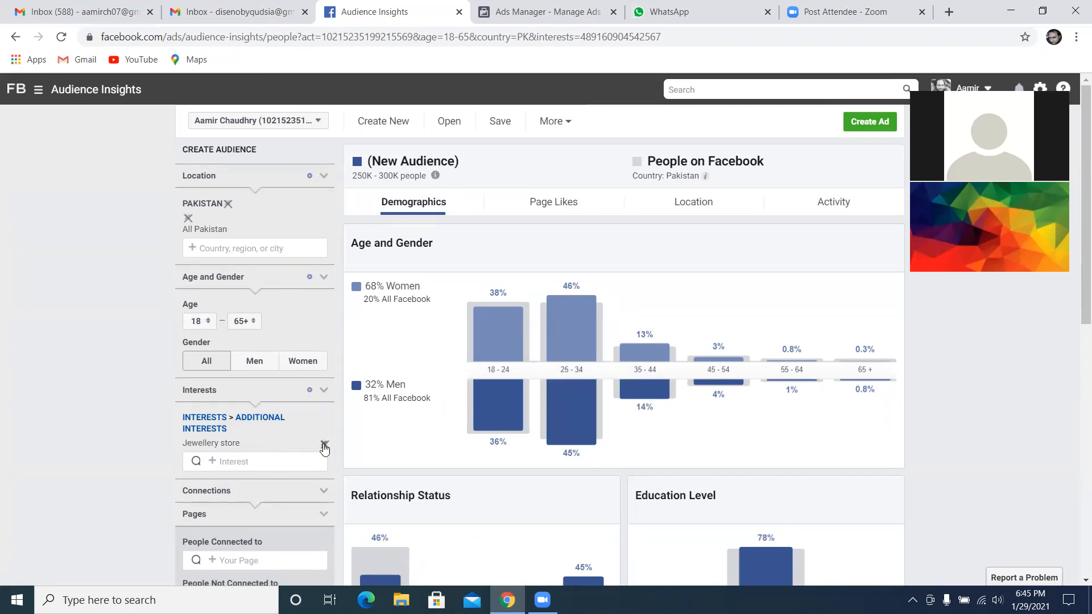
Remove the Jewellery store interest and add Necklace as the audience's interest
{"action": "left_click", "coordinate": [324, 448]}
{"action": "left_click", "coordinate": [291, 419]}
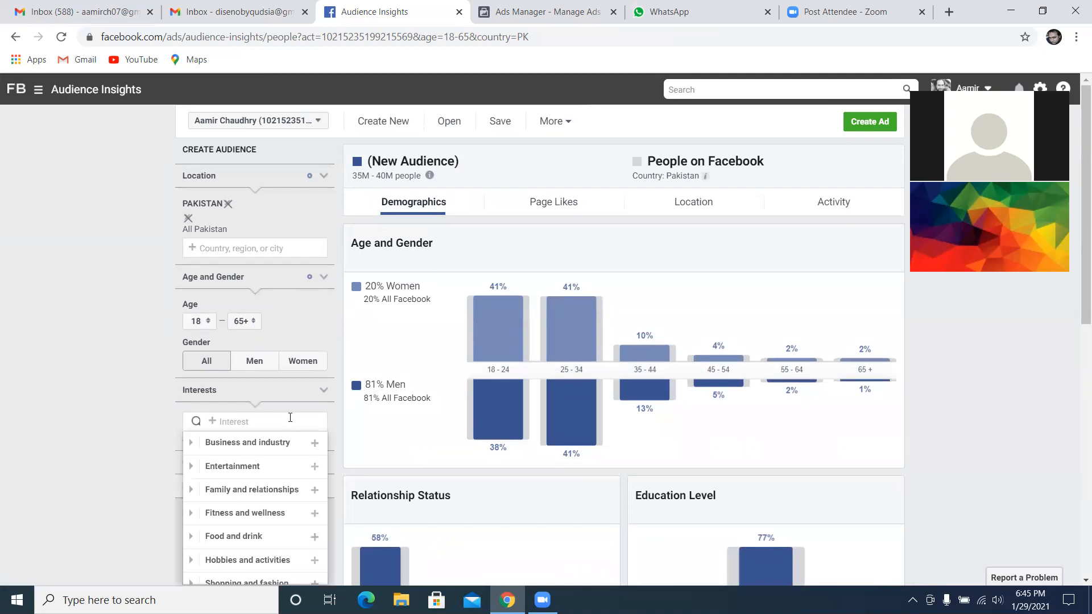
{"action": "type", "text": "neckl"}
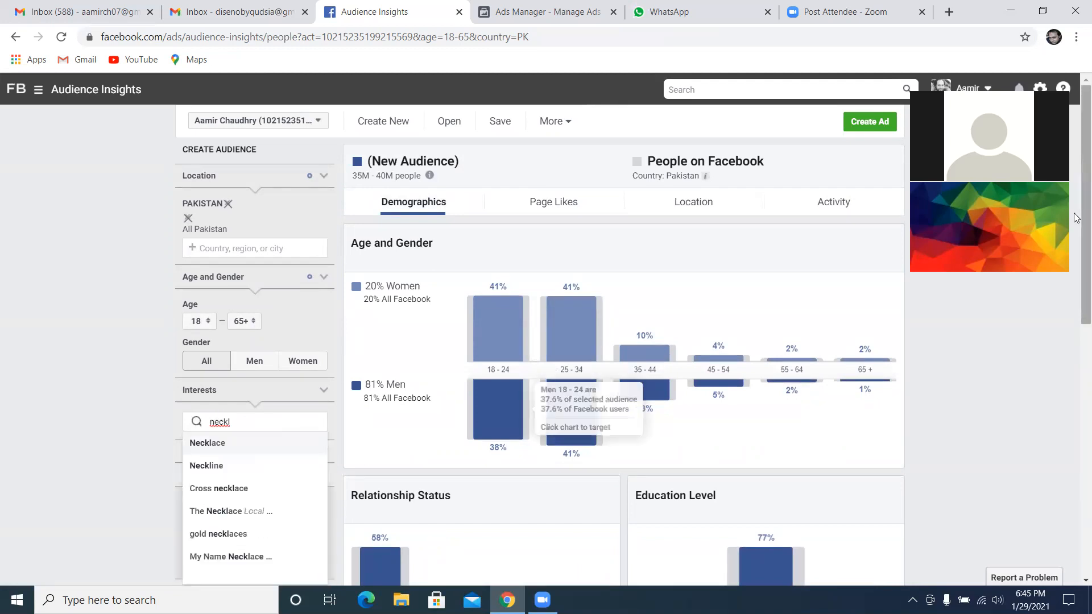
{"action": "left_click", "coordinate": [212, 445]}
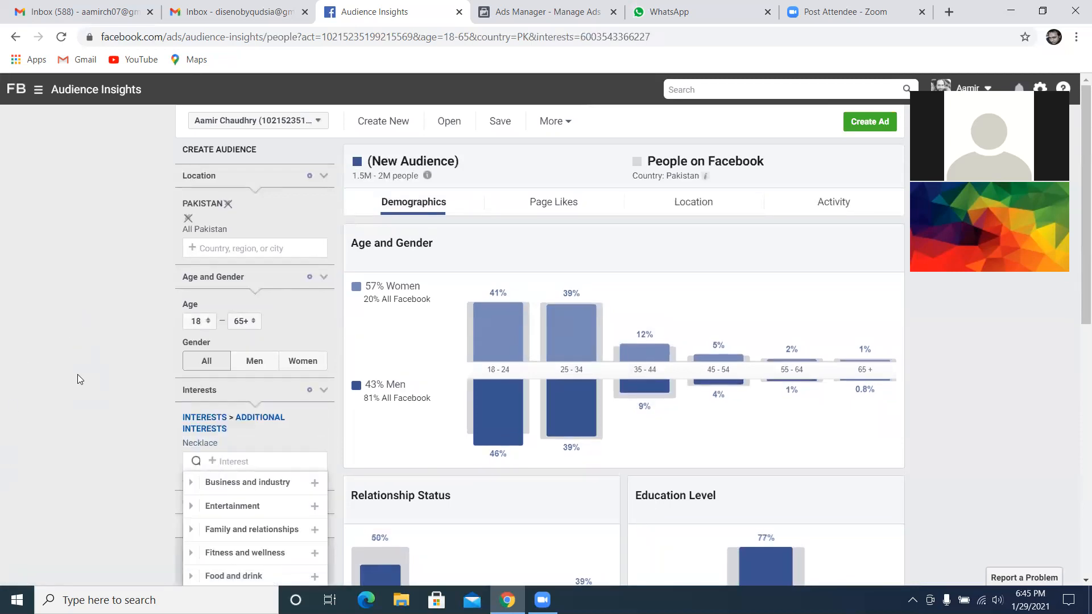
{"action": "left_click", "coordinate": [77, 374]}
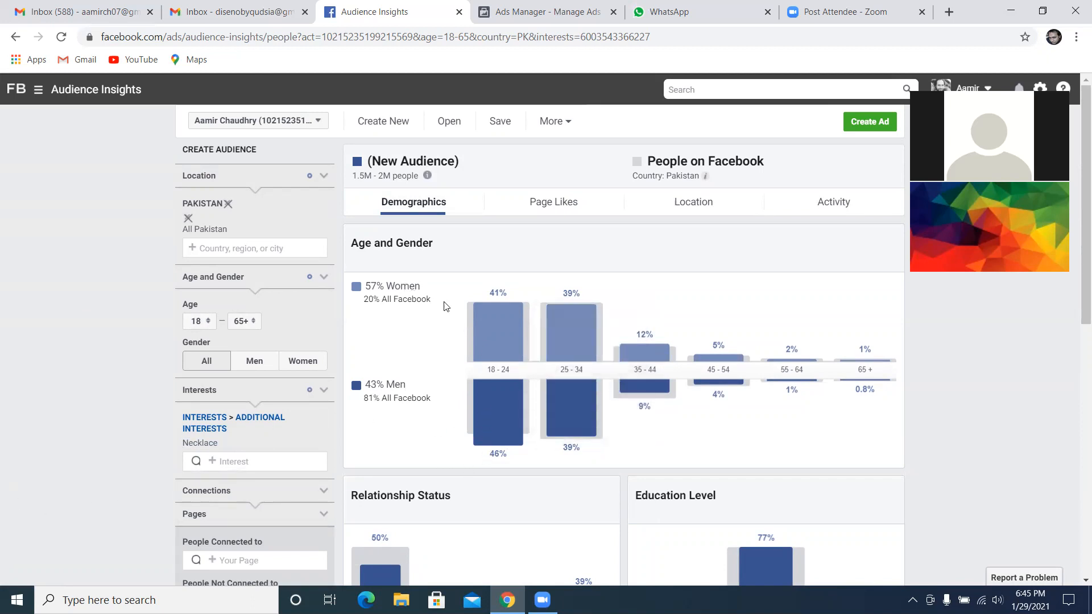
Examine the Necklace audience's age and gender split, relationship status, education level and job titles
{"action": "mouse_move", "coordinate": [529, 326]}
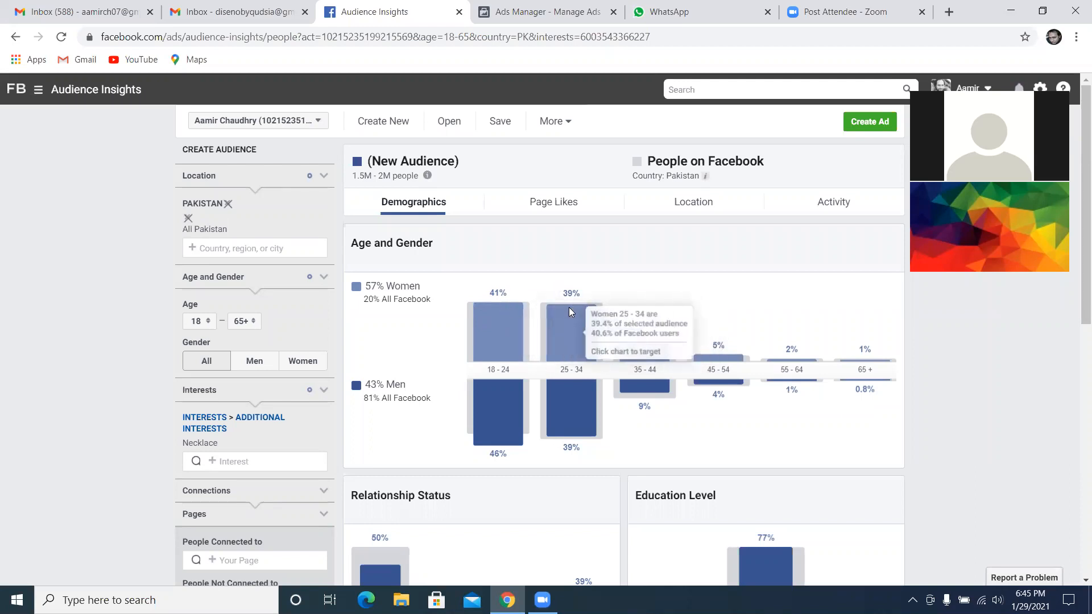
{"action": "scroll", "coordinate": [546, 313], "scroll_direction": "down", "scroll_amount": 4}
{"action": "mouse_move", "coordinate": [372, 397]}
{"action": "mouse_move", "coordinate": [583, 399]}
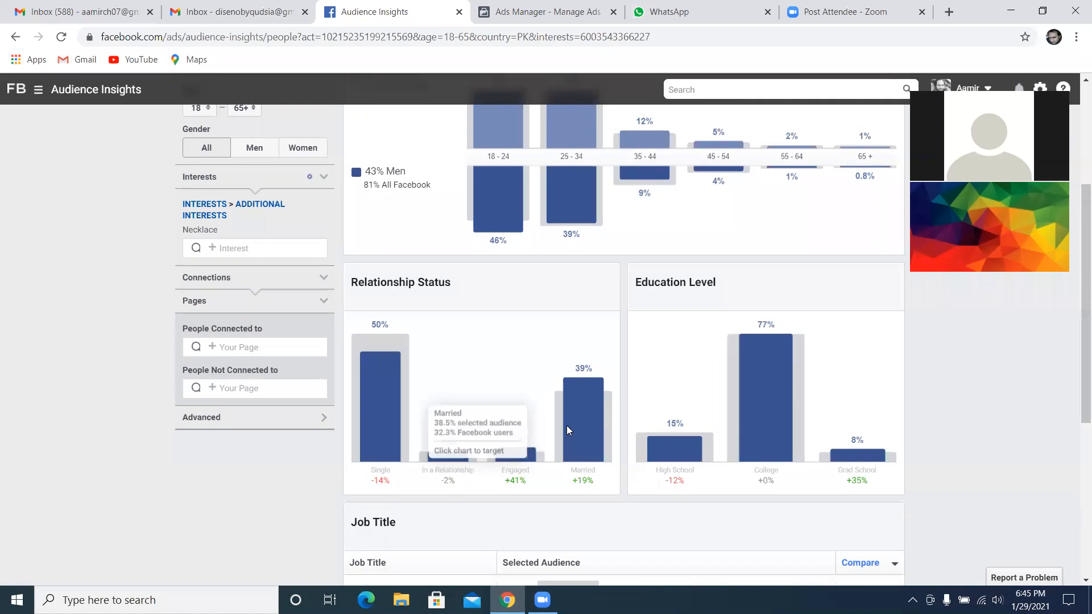
{"action": "scroll", "coordinate": [589, 392], "scroll_direction": "down", "scroll_amount": 3}
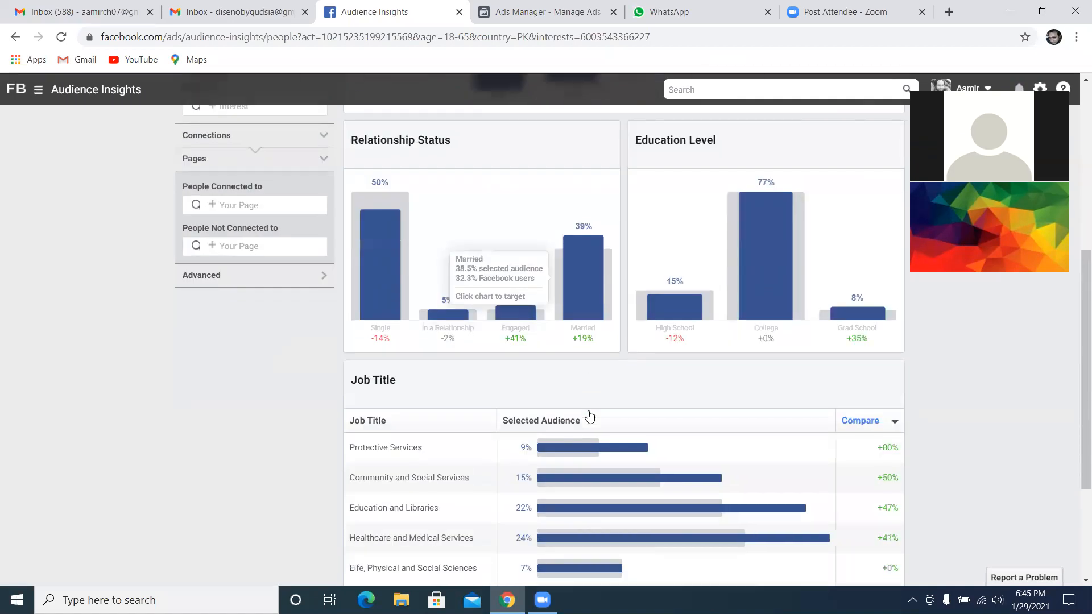
{"action": "scroll", "coordinate": [560, 407], "scroll_direction": "down", "scroll_amount": 3}
{"action": "mouse_move", "coordinate": [570, 364]}
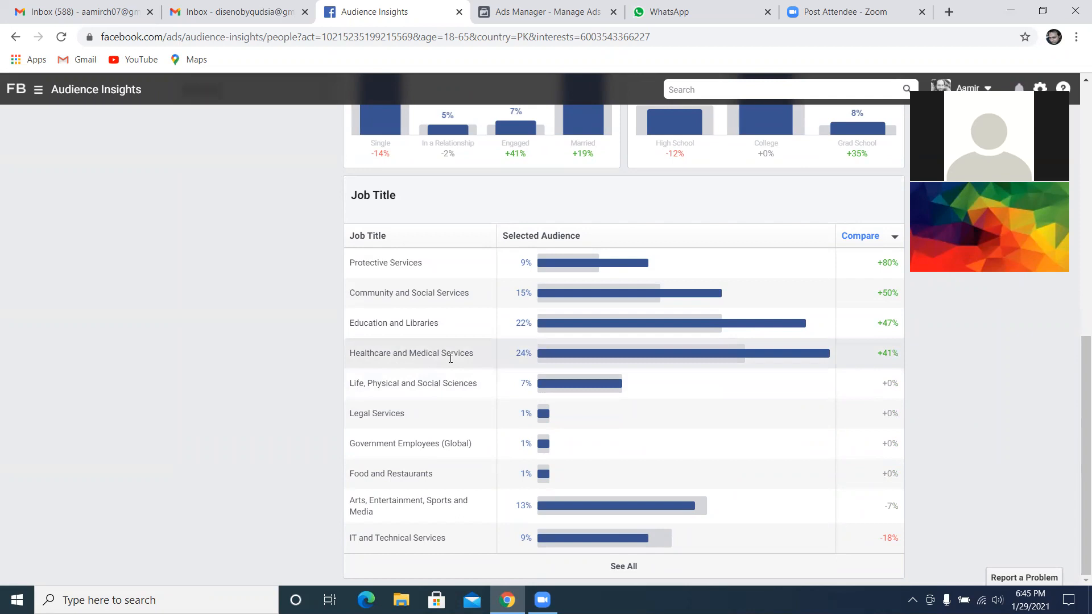
{"action": "scroll", "coordinate": [451, 358], "scroll_direction": "up", "scroll_amount": 6}
{"action": "scroll", "coordinate": [425, 319], "scroll_direction": "down", "scroll_amount": 2}
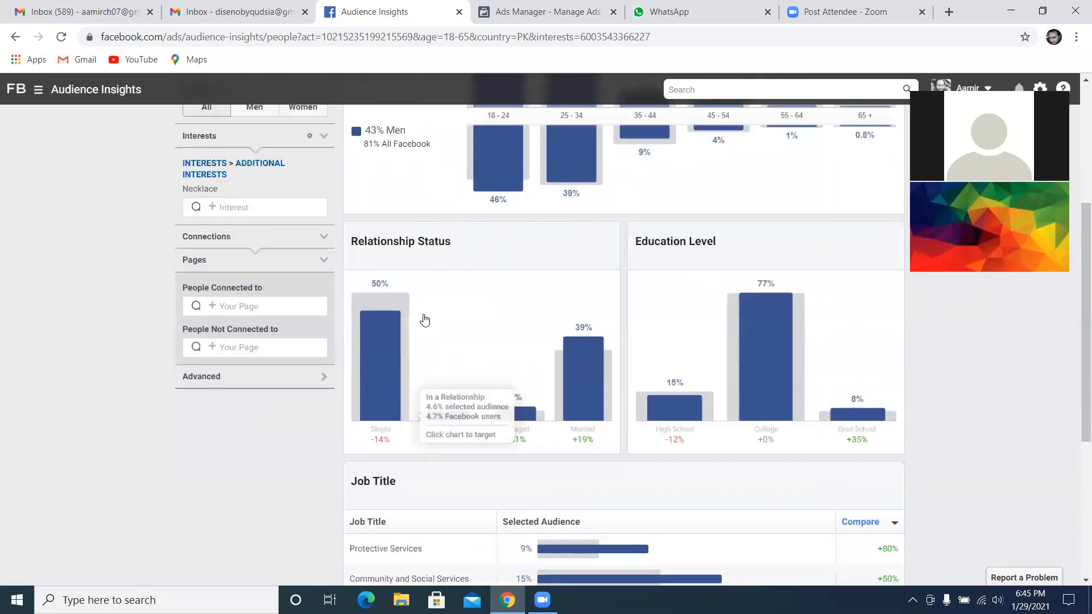
{"action": "scroll", "coordinate": [425, 320], "scroll_direction": "down", "scroll_amount": 5}
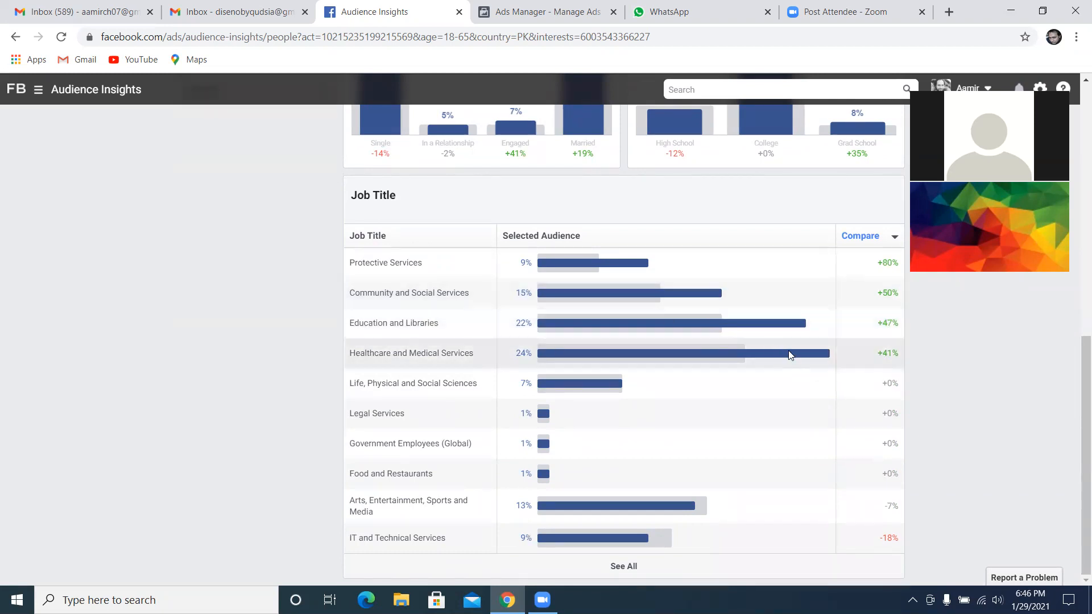
{"action": "mouse_move", "coordinate": [789, 357]}
{"action": "scroll", "coordinate": [339, 353], "scroll_direction": "up", "scroll_amount": 7}
{"action": "scroll", "coordinate": [338, 355], "scroll_direction": "up", "scroll_amount": 2}
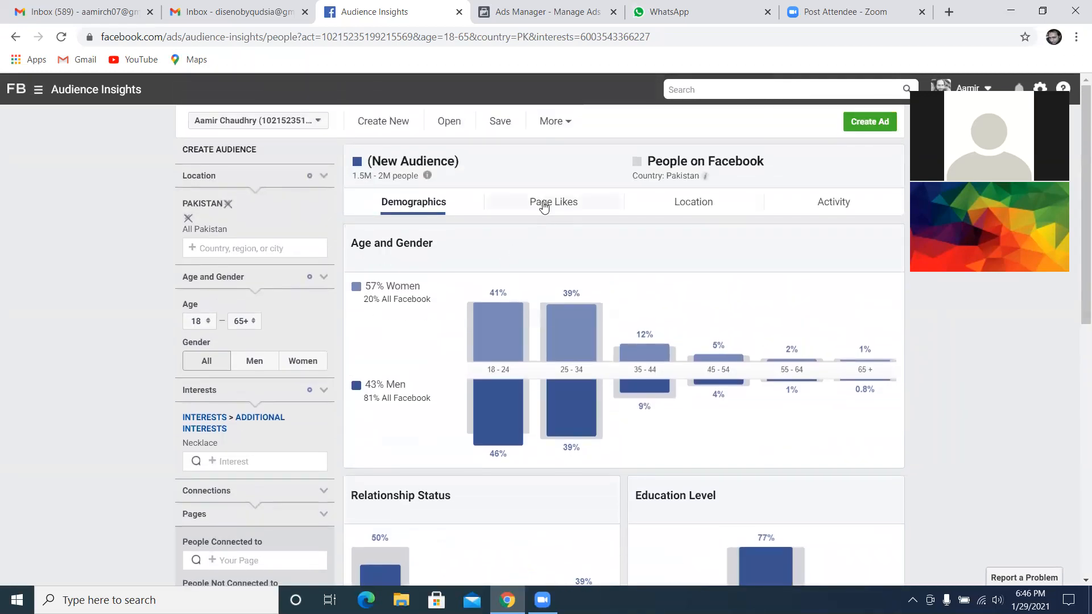
Copy RTW Creation from the Necklace audience's top page categories and try it as the interest in place of Necklace
{"action": "left_click", "coordinate": [540, 204]}
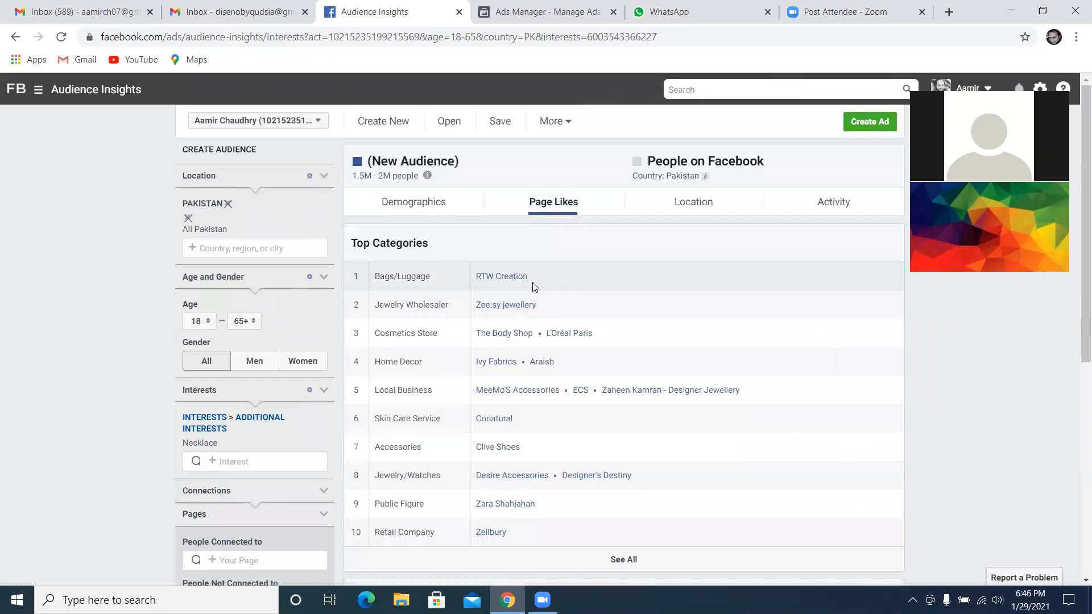
{"action": "left_click_drag", "start_coordinate": [528, 278], "coordinate": [469, 284]}
{"action": "key", "text": "ctrl+c"}
{"action": "right_click", "coordinate": [490, 281]}
{"action": "left_click", "coordinate": [514, 292]}
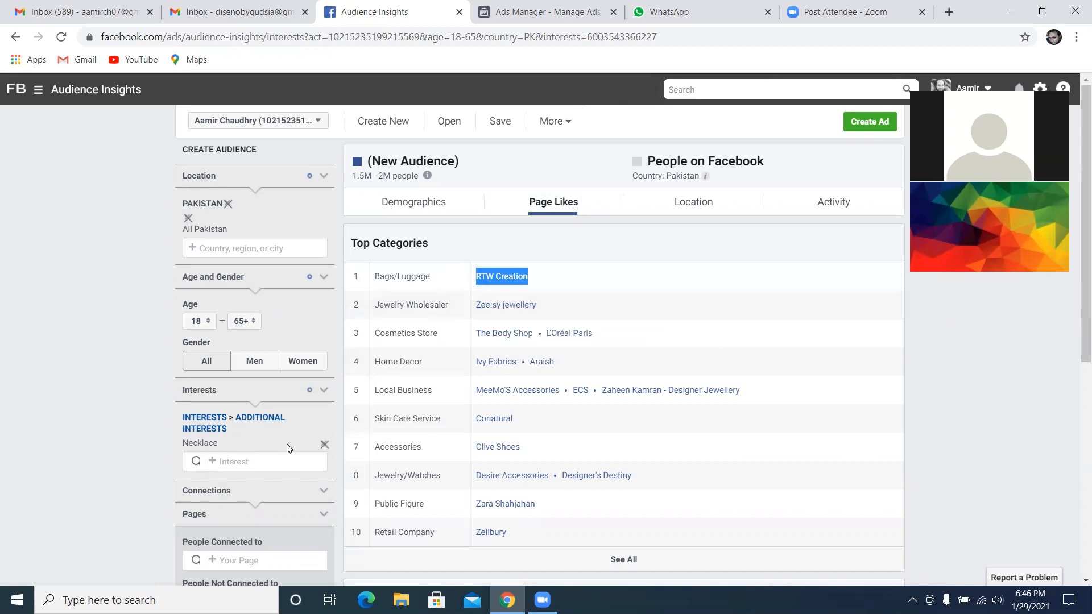
{"action": "left_click", "coordinate": [324, 445]}
{"action": "right_click", "coordinate": [263, 427]}
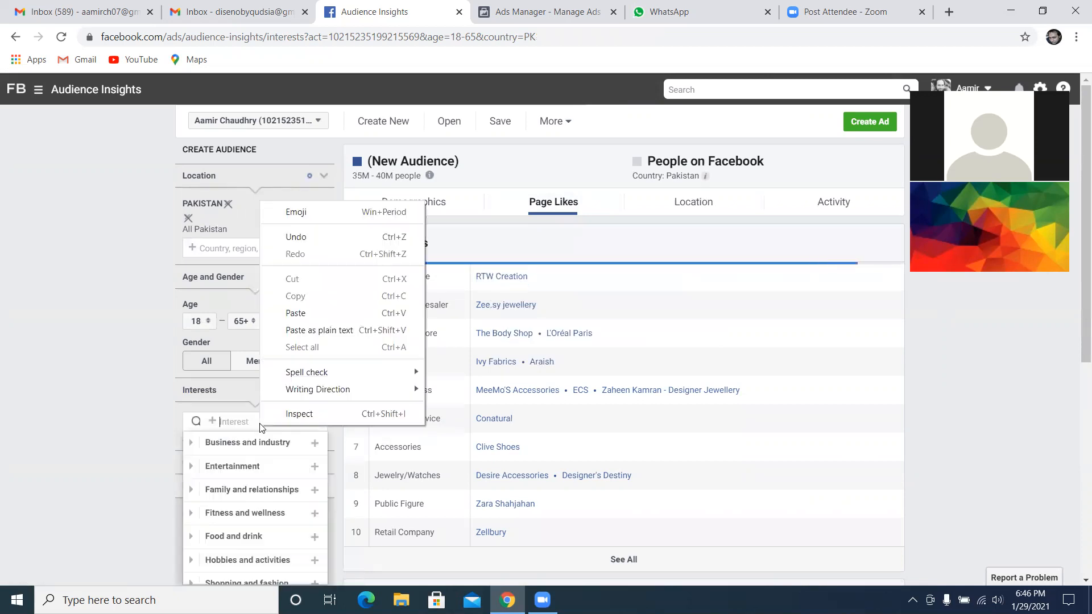
{"action": "left_click", "coordinate": [314, 329]}
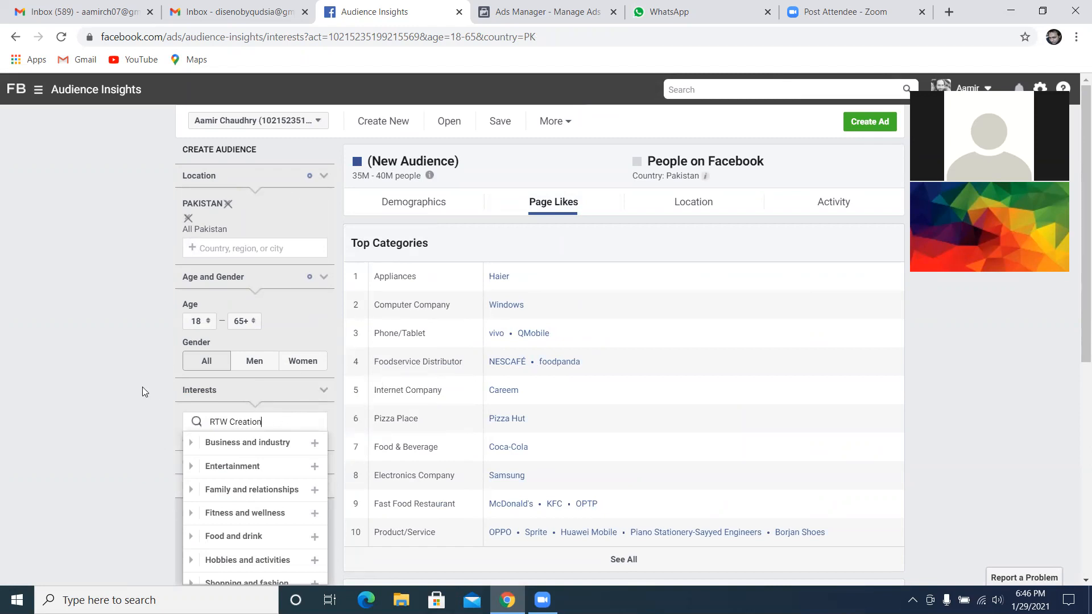
{"action": "scroll", "coordinate": [590, 408], "scroll_direction": "down", "scroll_amount": 1}
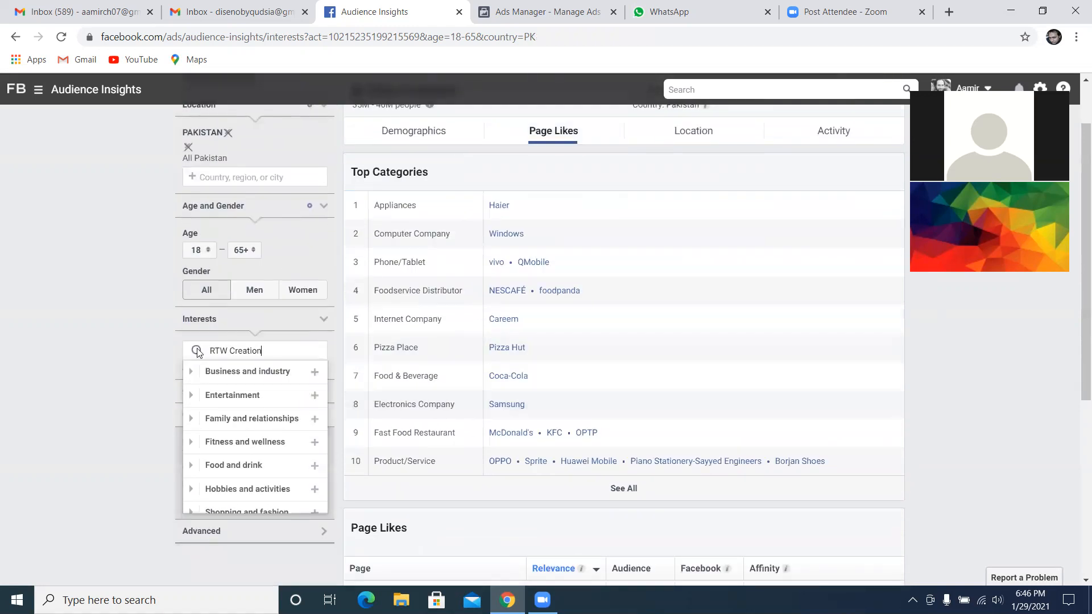
{"action": "key", "text": "ctrl+a"}
{"action": "left_click", "coordinate": [116, 332]}
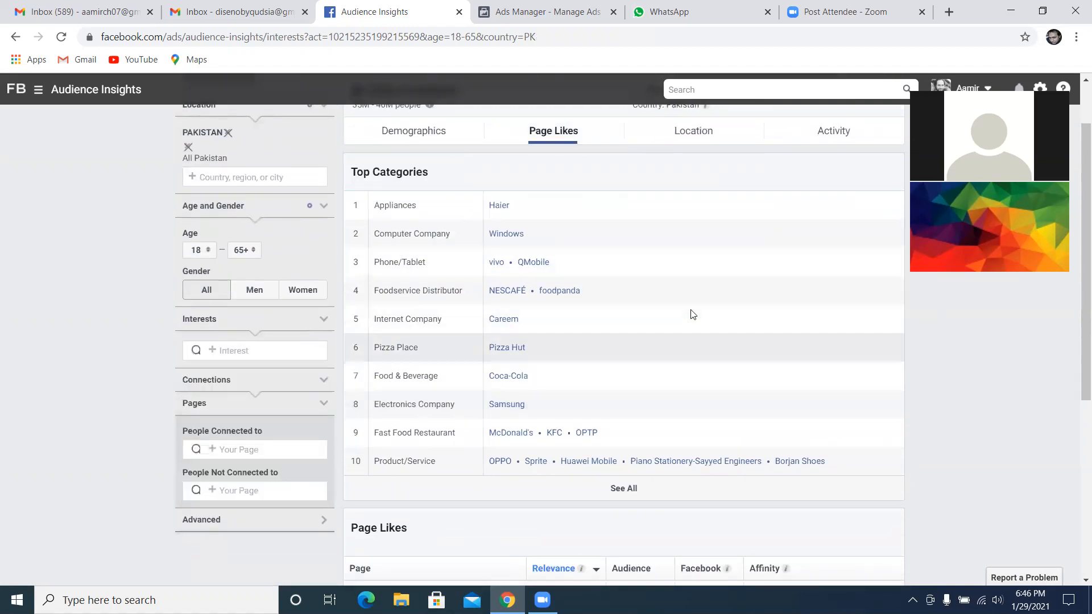
Search the interests for "neck" and add Necklace back to the Pakistan audience
{"action": "scroll", "coordinate": [575, 393], "scroll_direction": "down", "scroll_amount": 2}
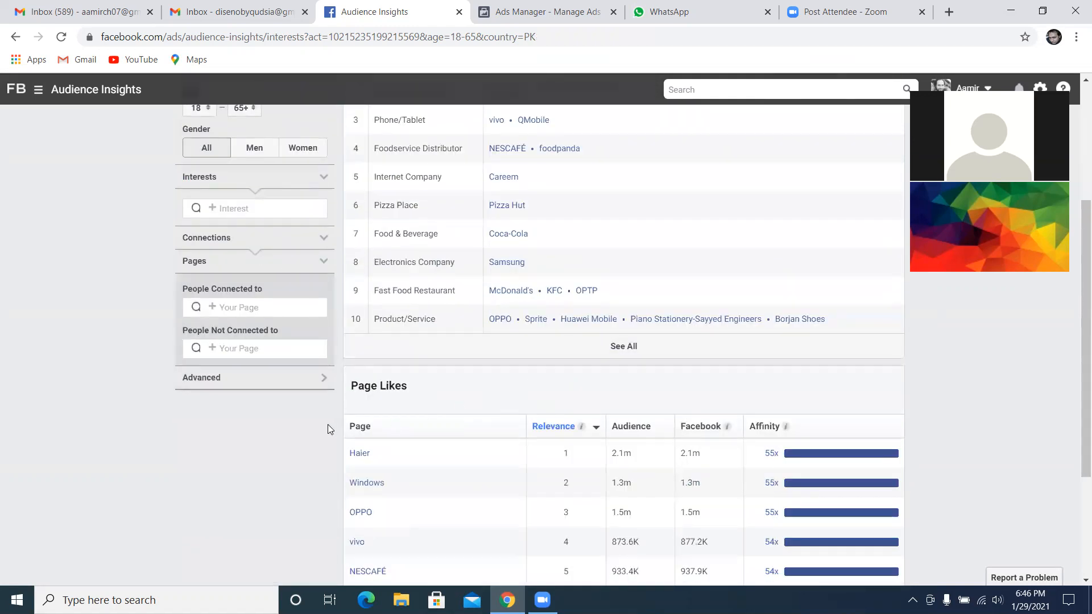
{"action": "scroll", "coordinate": [328, 424], "scroll_direction": "down", "scroll_amount": 1}
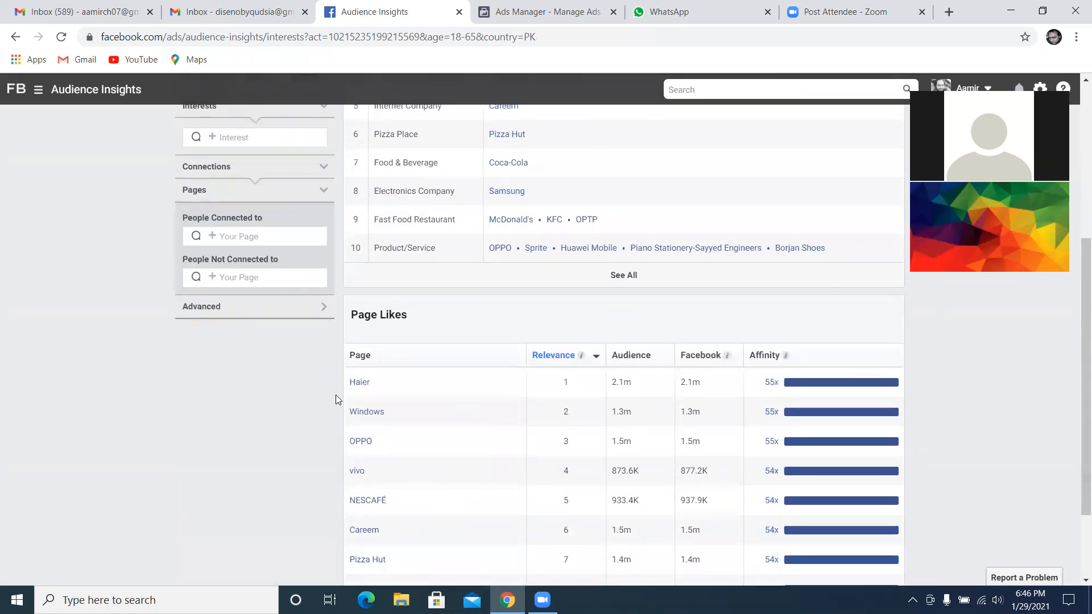
{"action": "scroll", "coordinate": [203, 408], "scroll_direction": "up", "scroll_amount": 4}
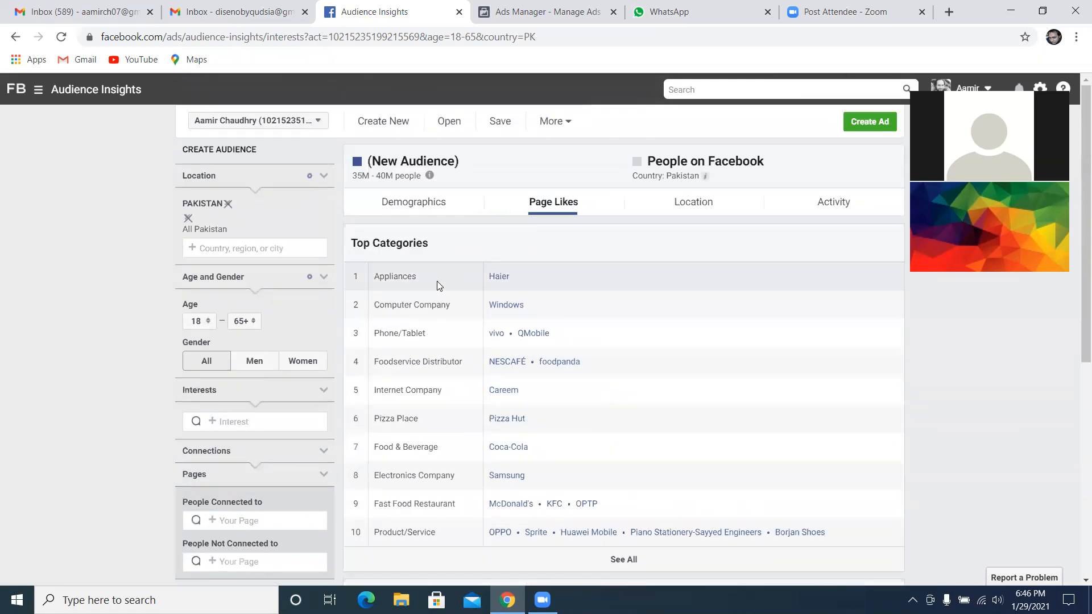
{"action": "scroll", "coordinate": [316, 339], "scroll_direction": "down", "scroll_amount": 1}
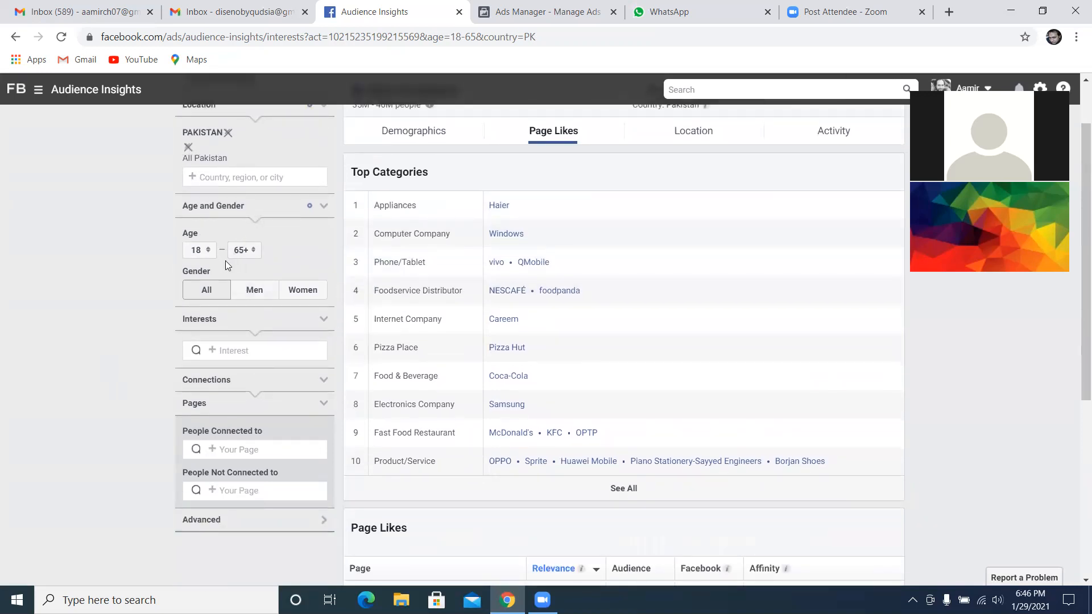
{"action": "scroll", "coordinate": [225, 260], "scroll_direction": "up", "scroll_amount": 1}
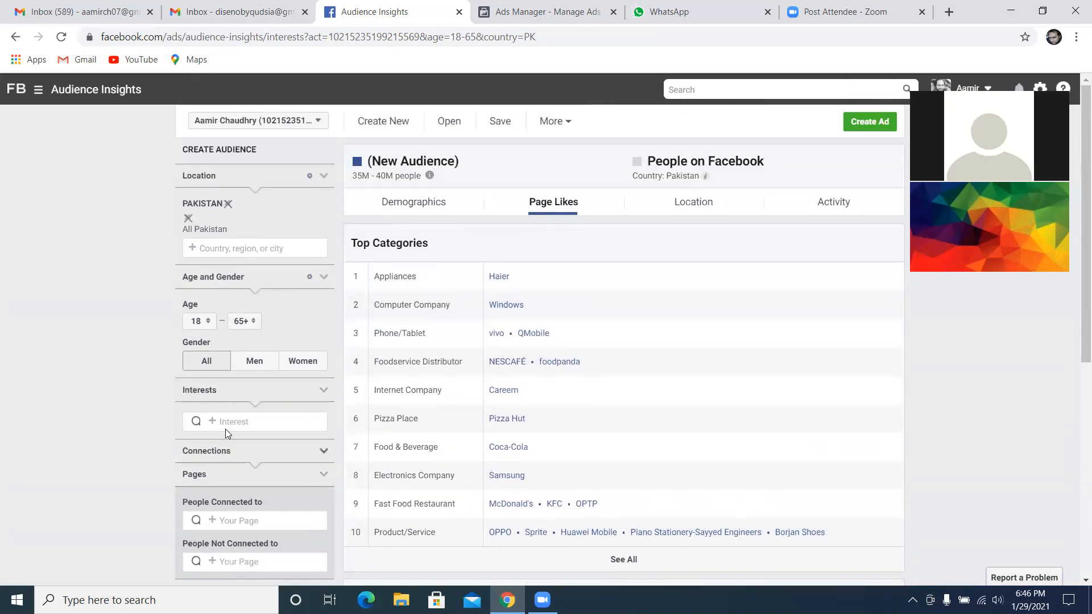
{"action": "scroll", "coordinate": [226, 424], "scroll_direction": "down", "scroll_amount": 1}
{"action": "left_click", "coordinate": [237, 349]}
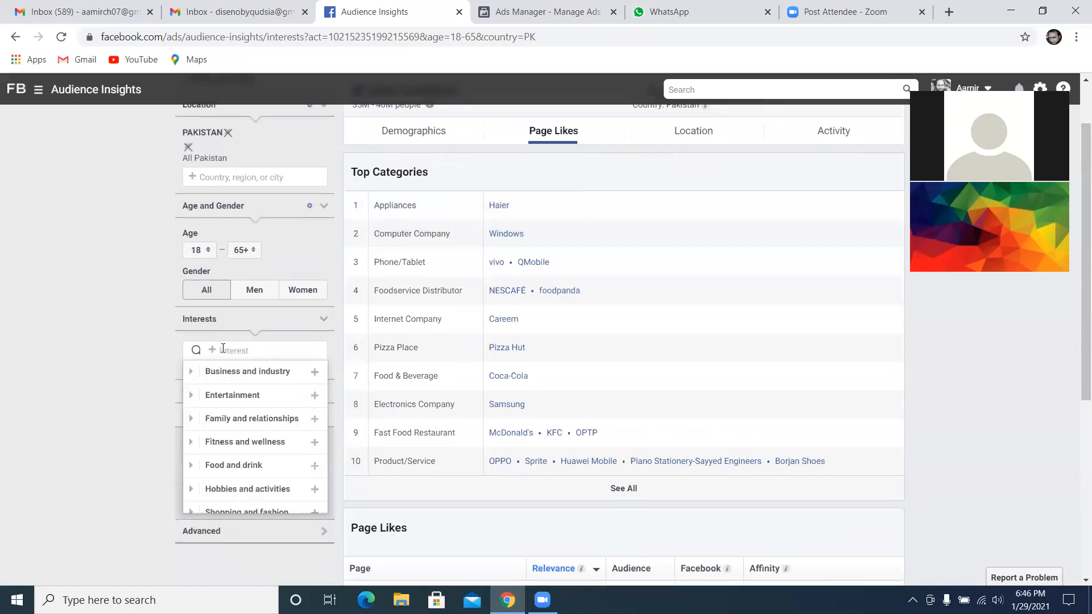
{"action": "type", "text": "neck"}
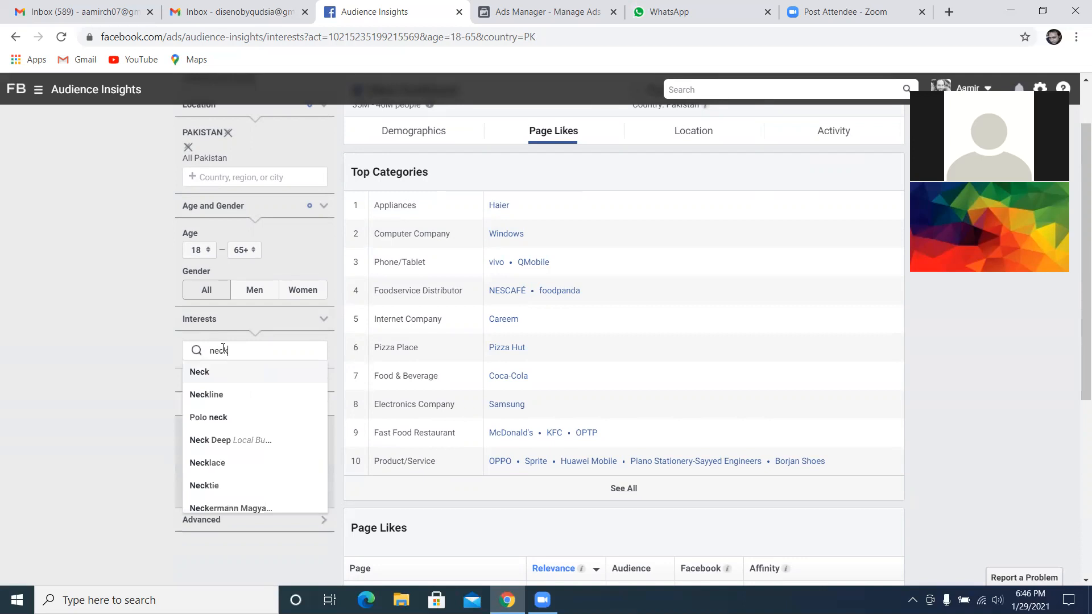
{"action": "scroll", "coordinate": [231, 455], "scroll_direction": "down", "scroll_amount": 2}
{"action": "left_click", "coordinate": [220, 389]}
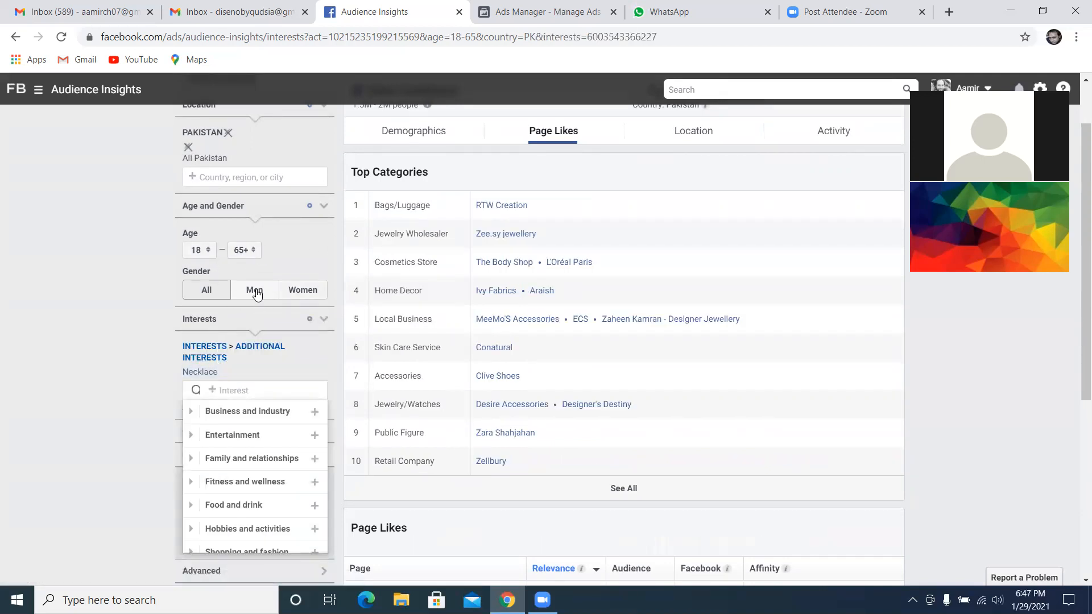
{"action": "left_click", "coordinate": [109, 374]}
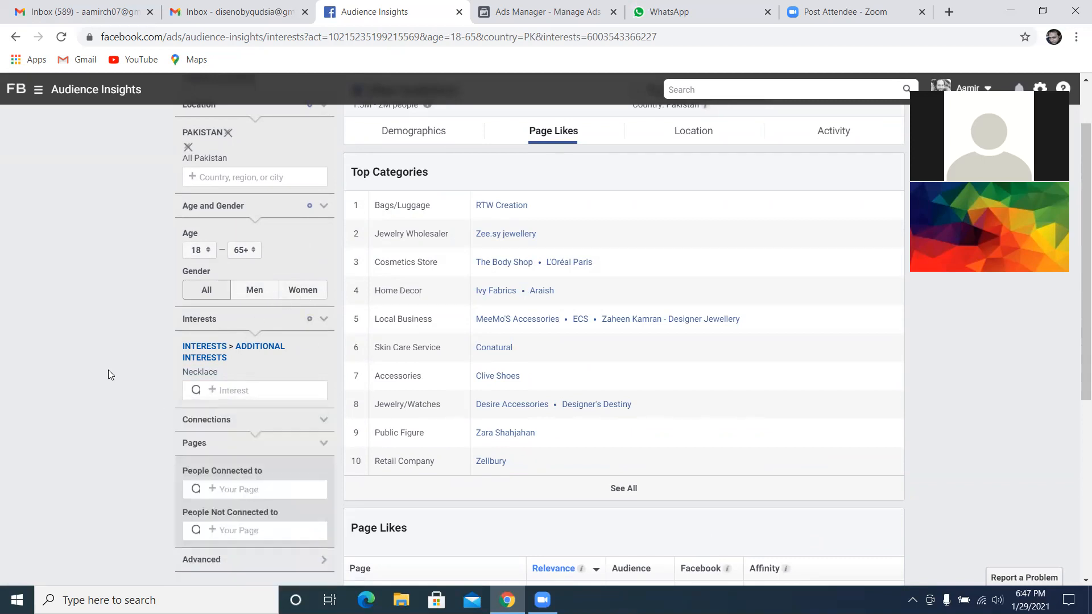
Return to the demographics and check the Necklace audience's age and gender chart
{"action": "scroll", "coordinate": [109, 374], "scroll_direction": "up", "scroll_amount": 2}
{"action": "left_click", "coordinate": [429, 204]}
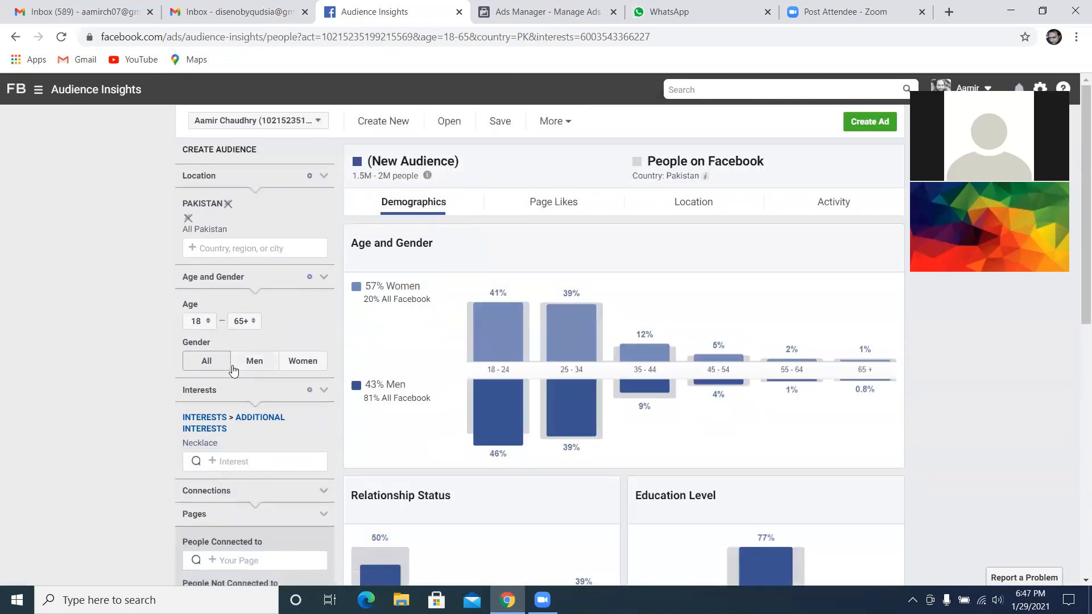
{"action": "mouse_move", "coordinate": [508, 351]}
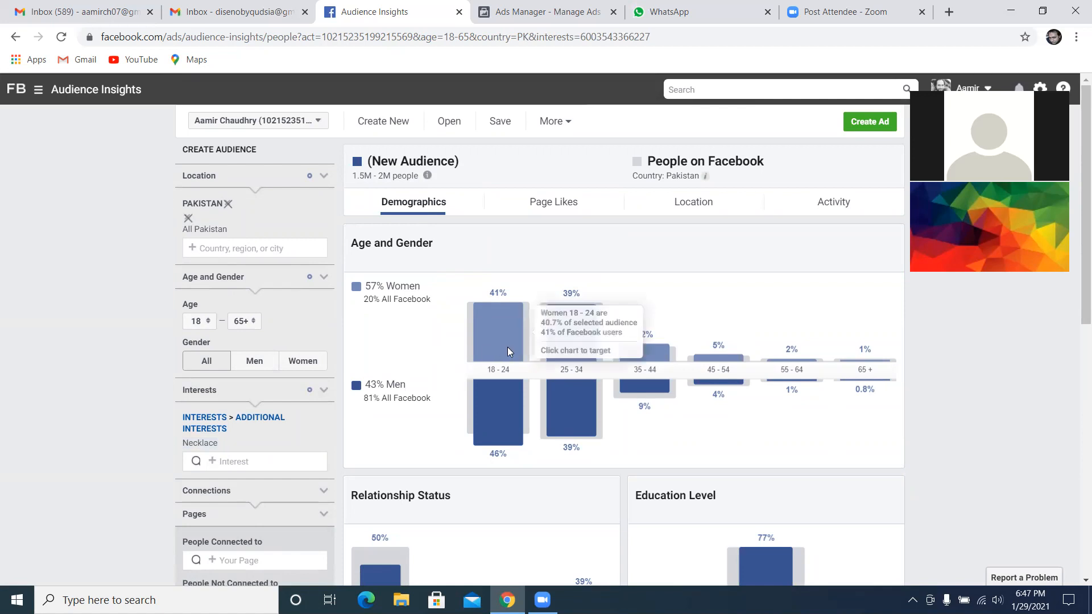
Narrow the Necklace audience to women aged 18 to 24 and view the pages this audience likes
{"action": "left_click", "coordinate": [254, 323]}
{"action": "scroll", "coordinate": [243, 307], "scroll_direction": "up", "scroll_amount": 8}
{"action": "scroll", "coordinate": [241, 228], "scroll_direction": "up", "scroll_amount": 3}
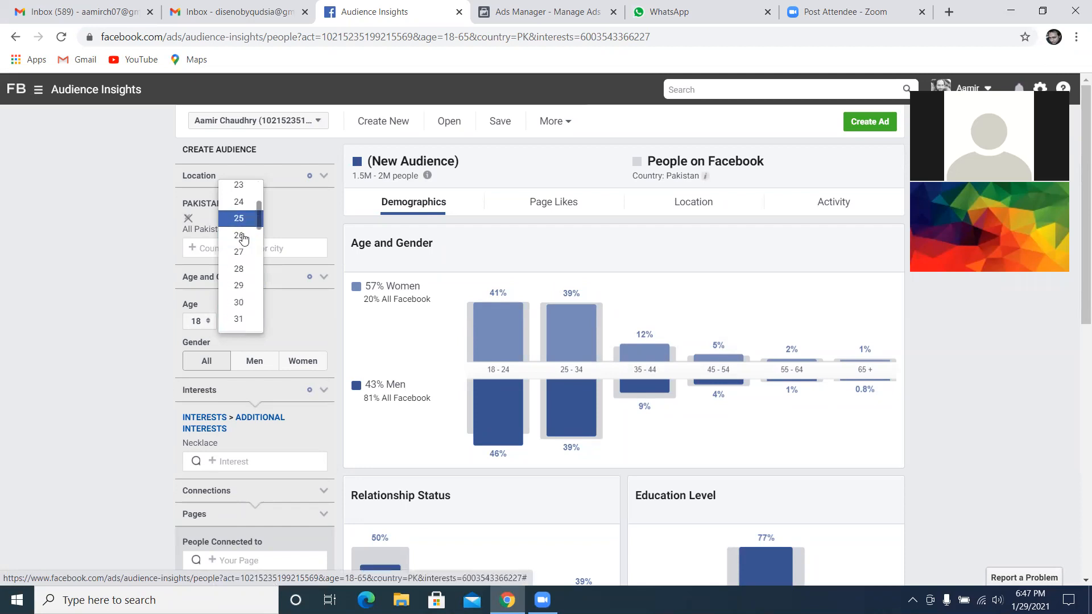
{"action": "left_click", "coordinate": [240, 214]}
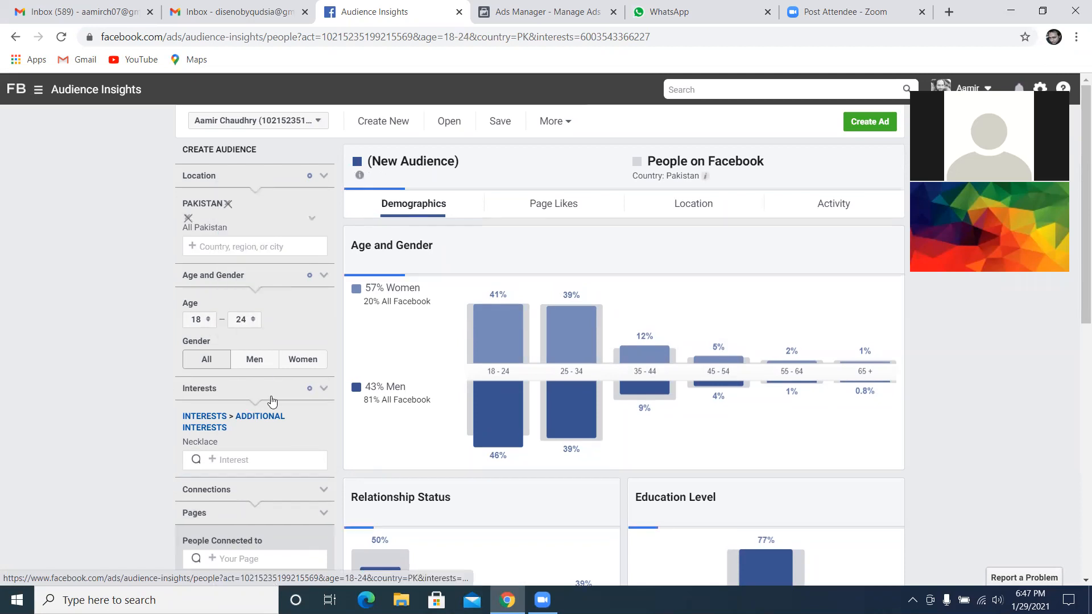
{"action": "left_click", "coordinate": [304, 361]}
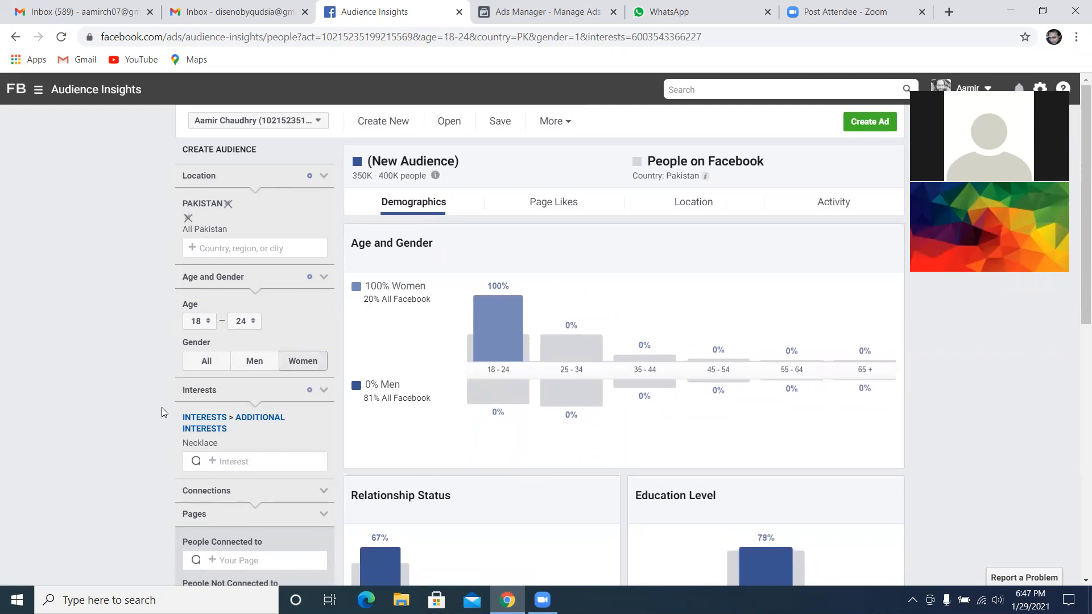
{"action": "left_click", "coordinate": [542, 201]}
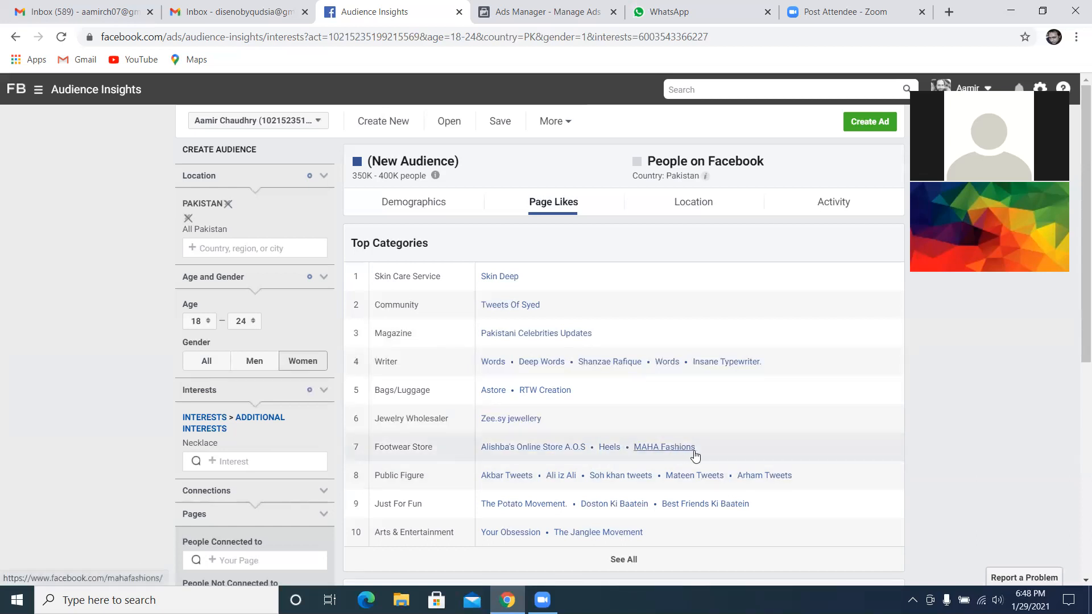
Copy MAHA Fashions from the footwear store pages, remove Necklace, and try MAHA Fashions as the interest
{"action": "left_click_drag", "start_coordinate": [698, 447], "coordinate": [634, 446]}
{"action": "right_click", "coordinate": [642, 444]}
{"action": "left_click", "coordinate": [670, 372]}
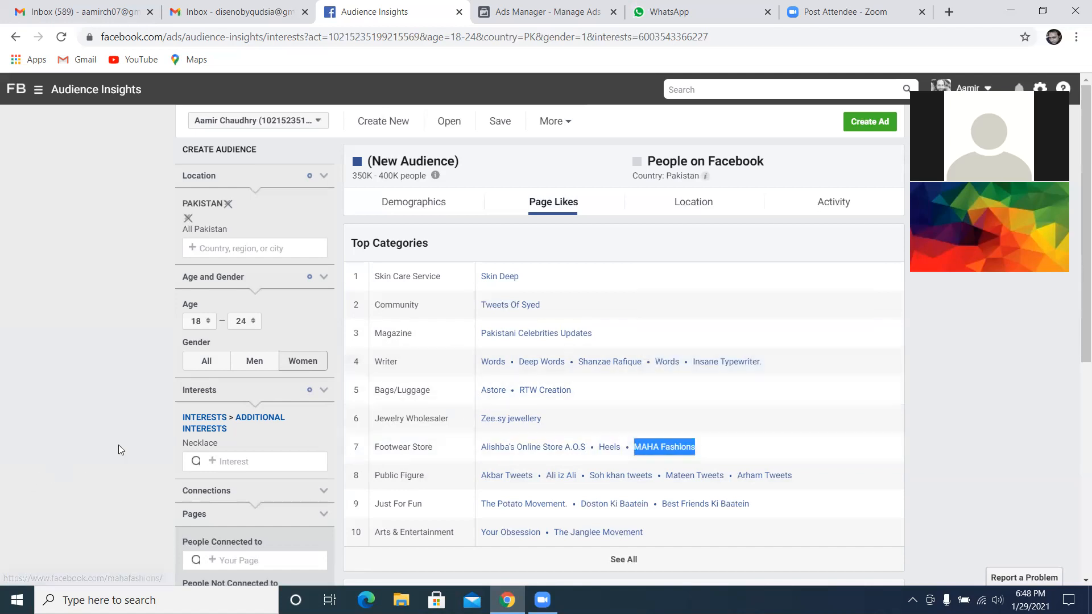
{"action": "left_click", "coordinate": [325, 445]}
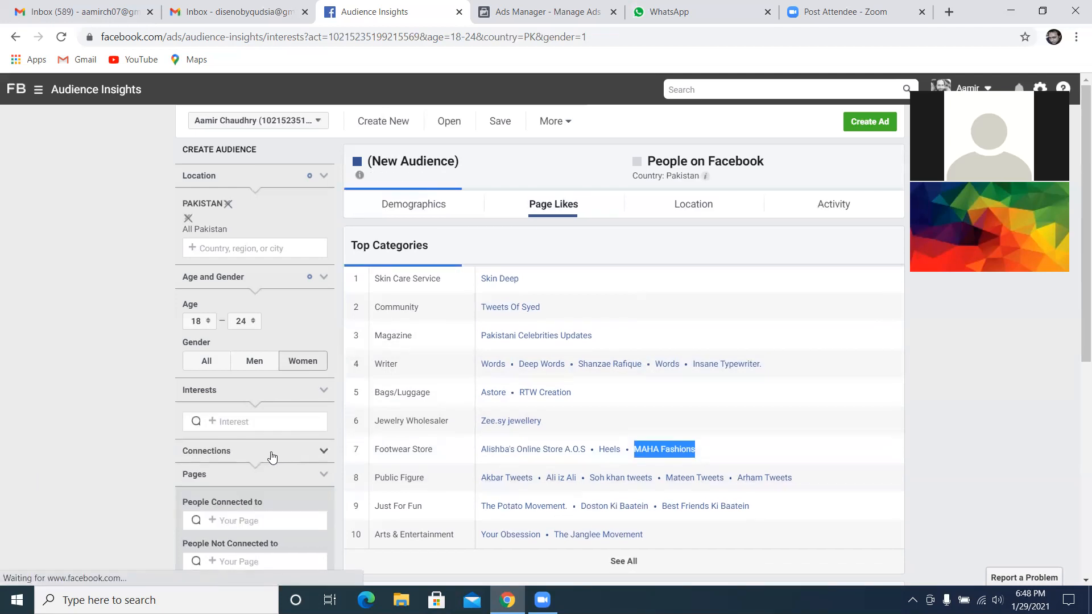
{"action": "left_click", "coordinate": [273, 421]}
{"action": "right_click", "coordinate": [274, 421]}
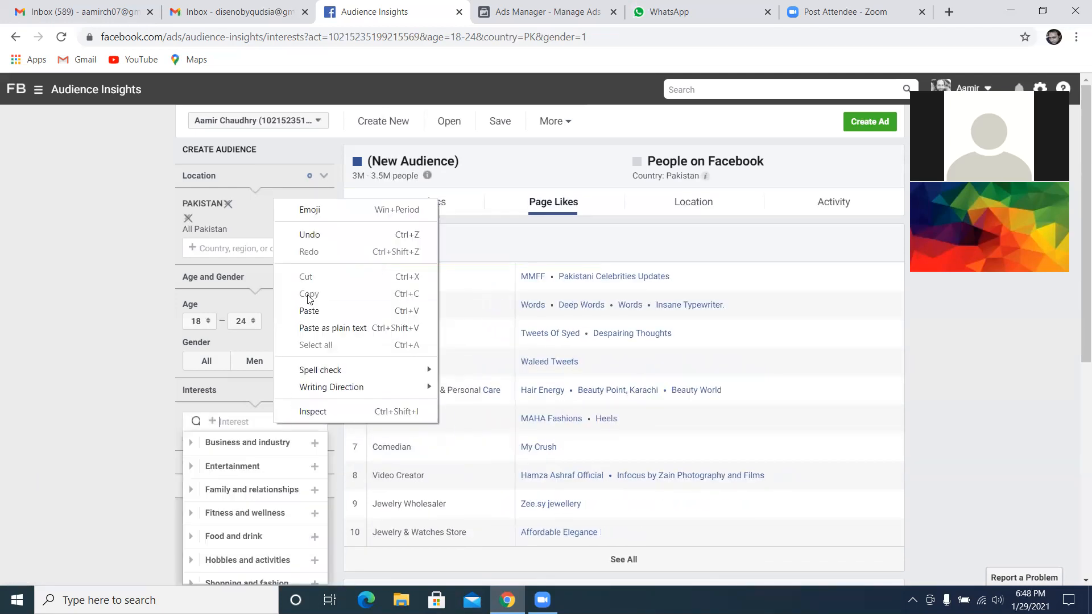
{"action": "left_click", "coordinate": [312, 311]}
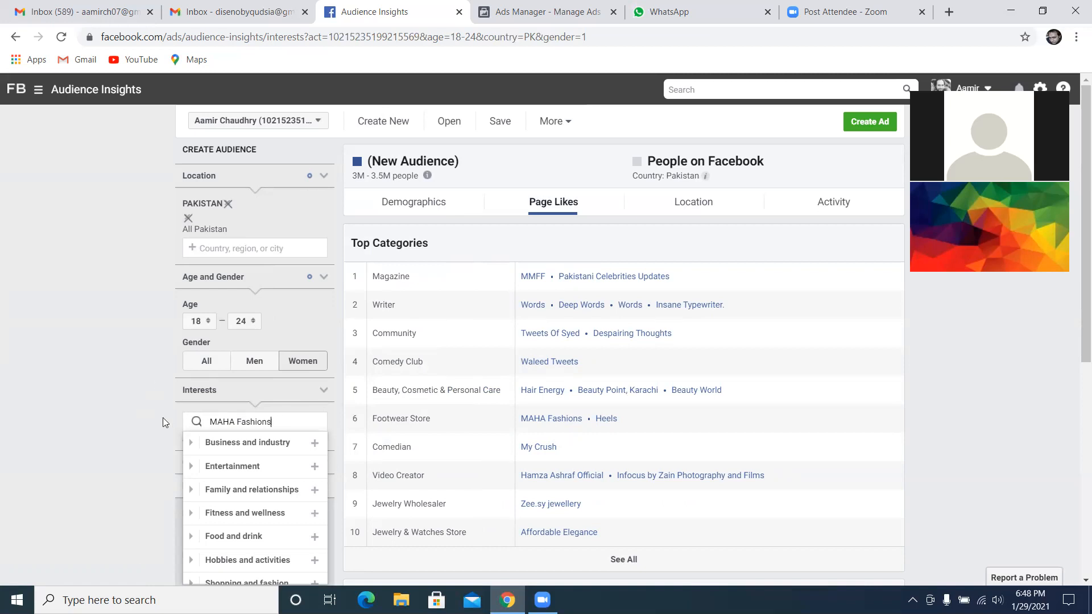
Switch to Ads Manager to check the ad set's detailed targeting search for ToyZone.Pk and return to Audience Insights
{"action": "left_click", "coordinate": [546, 11]}
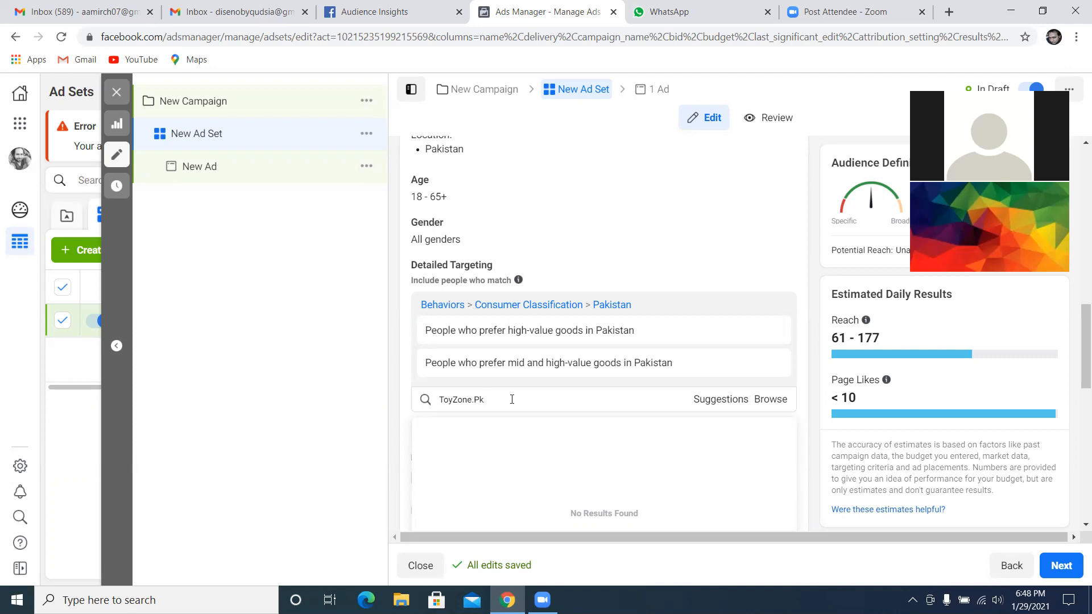
{"action": "left_click", "coordinate": [418, 11]}
{"action": "left_click", "coordinate": [119, 319]}
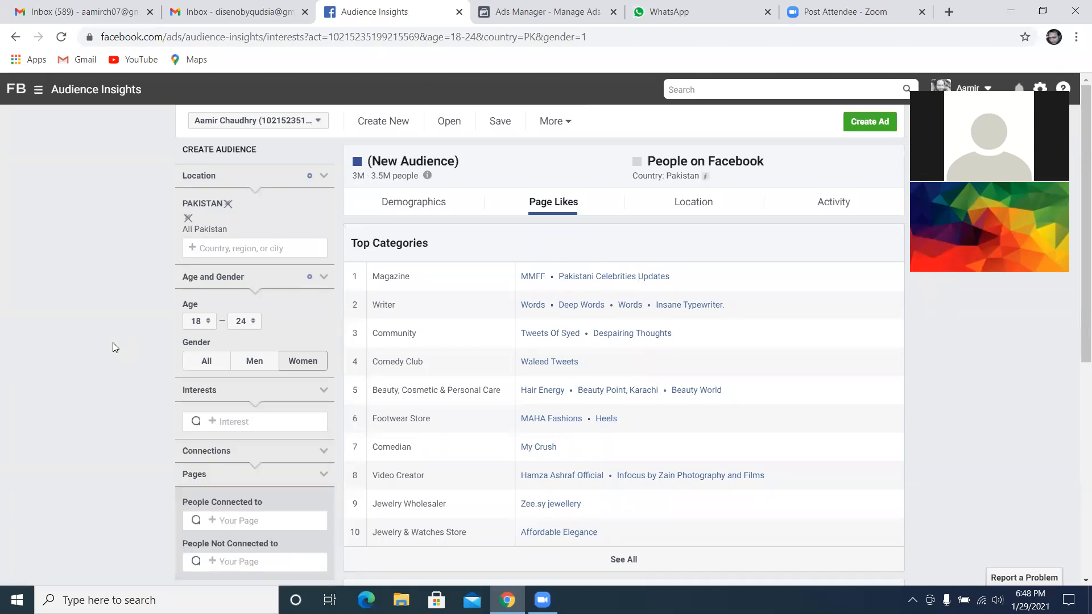
{"action": "left_click", "coordinate": [285, 422]}
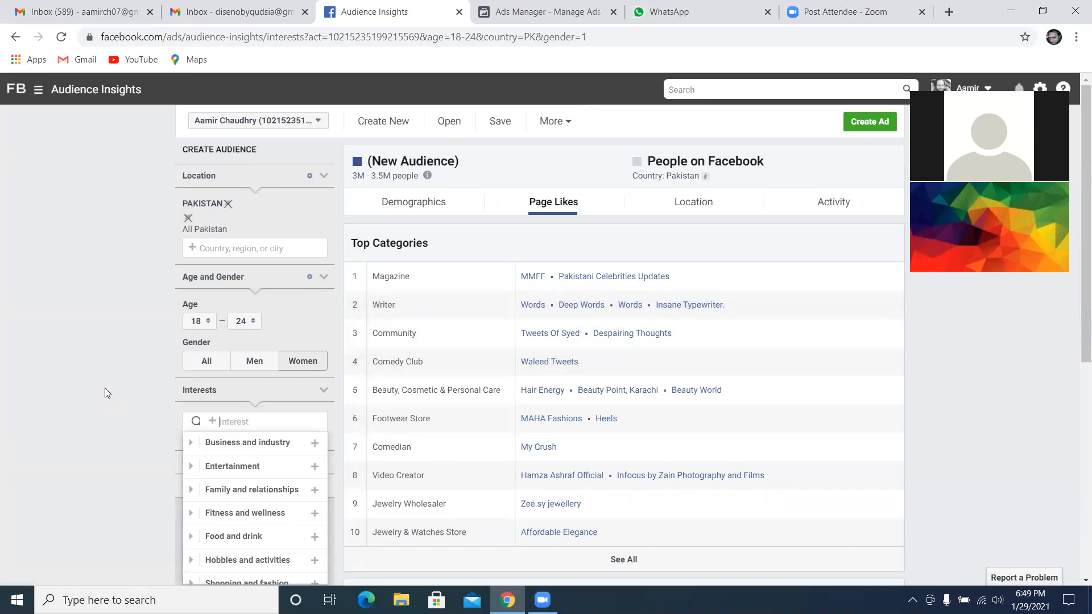
{"action": "left_click", "coordinate": [568, 8]}
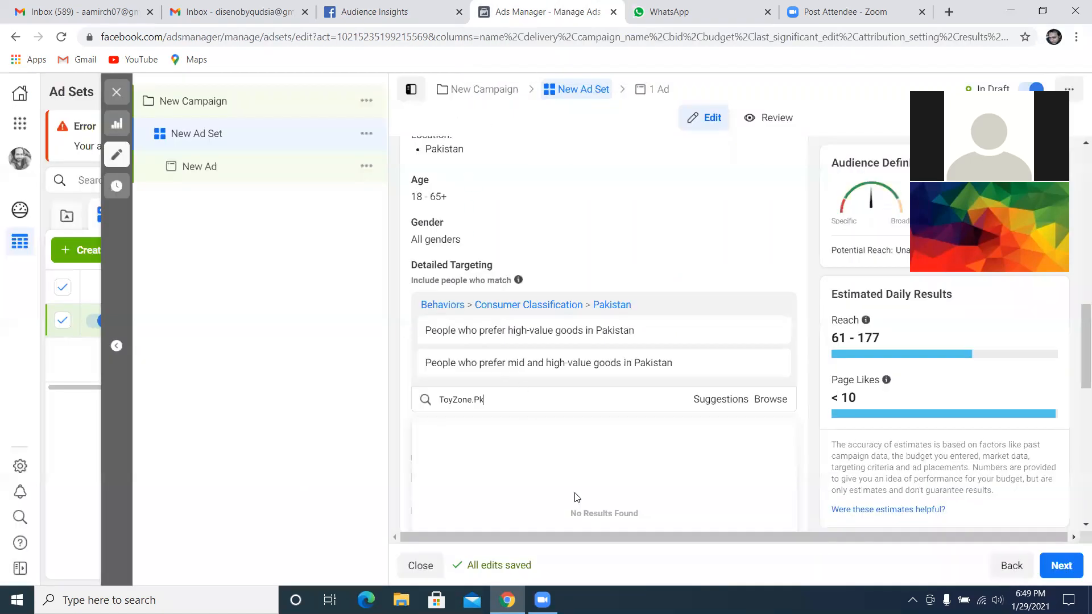
{"action": "left_click", "coordinate": [696, 579]}
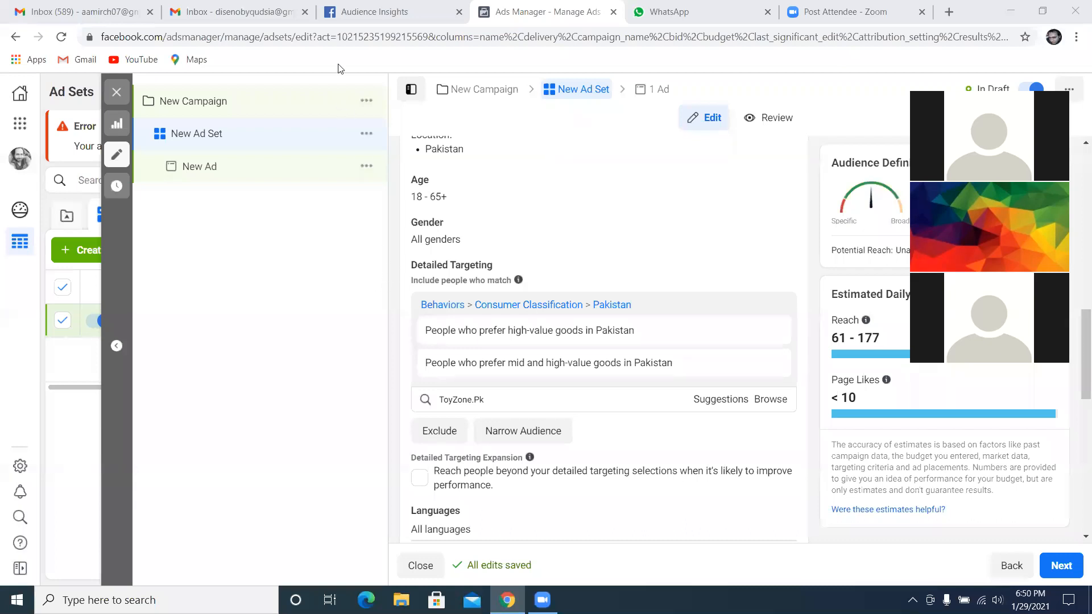
{"action": "left_click", "coordinate": [369, 13]}
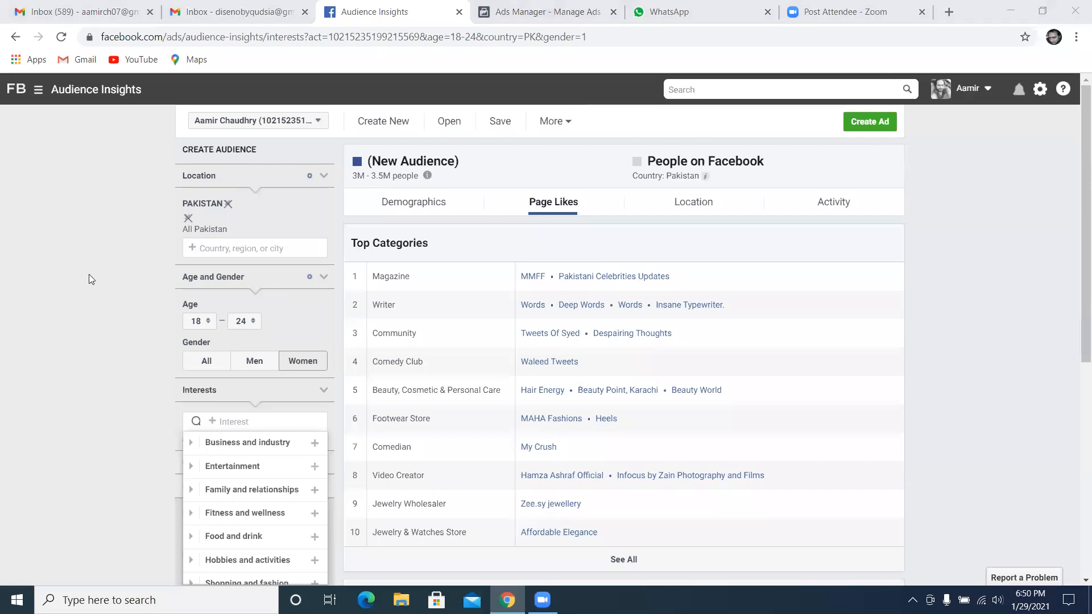
{"action": "left_click", "coordinate": [81, 291]}
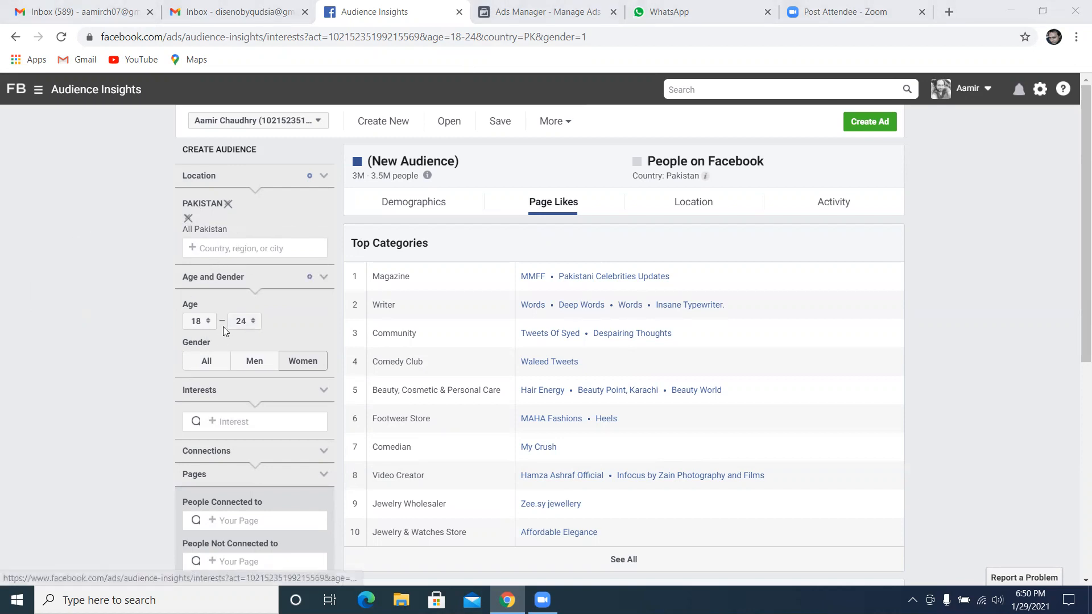
Widen the Pakistan audience to ages 18 to 65+ and all genders, and open the list of interests
{"action": "left_click", "coordinate": [254, 332]}
{"action": "scroll", "coordinate": [250, 334], "scroll_direction": "up", "scroll_amount": 2}
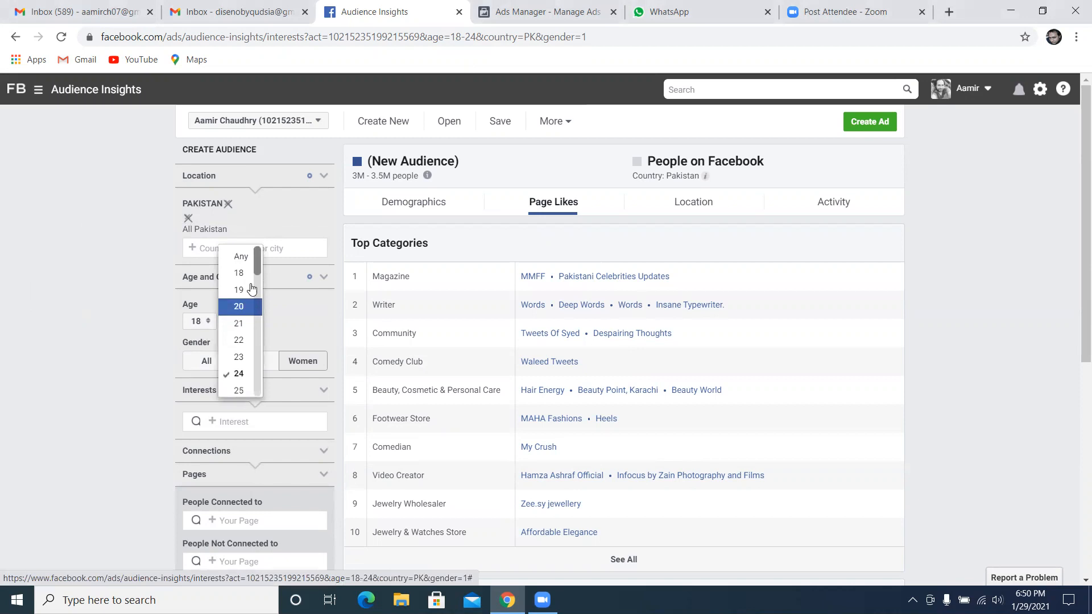
{"action": "scroll", "coordinate": [250, 333], "scroll_direction": "down", "scroll_amount": 13}
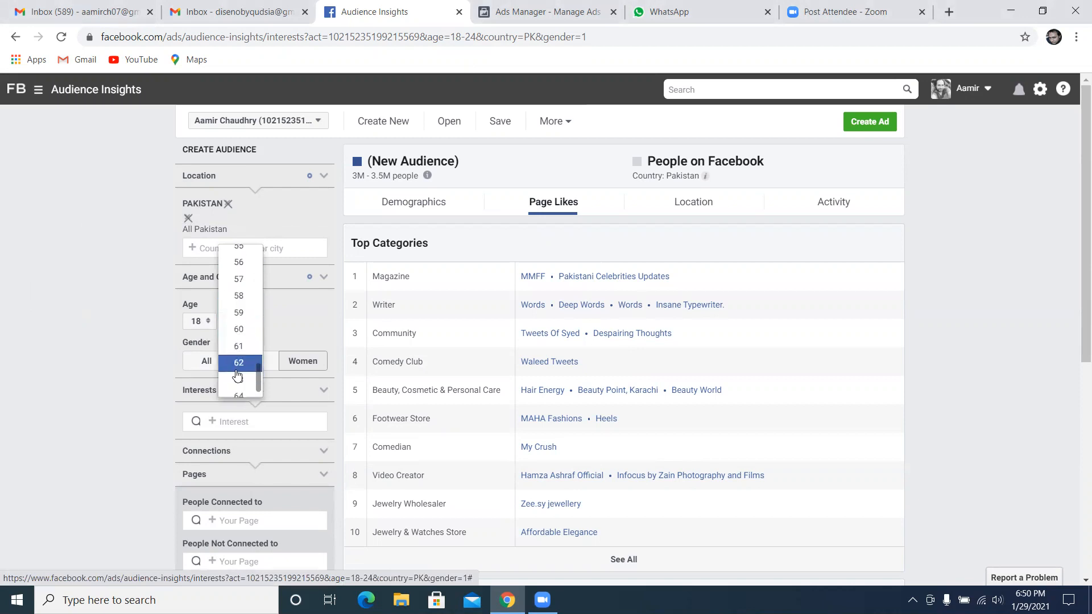
{"action": "left_click", "coordinate": [241, 387]}
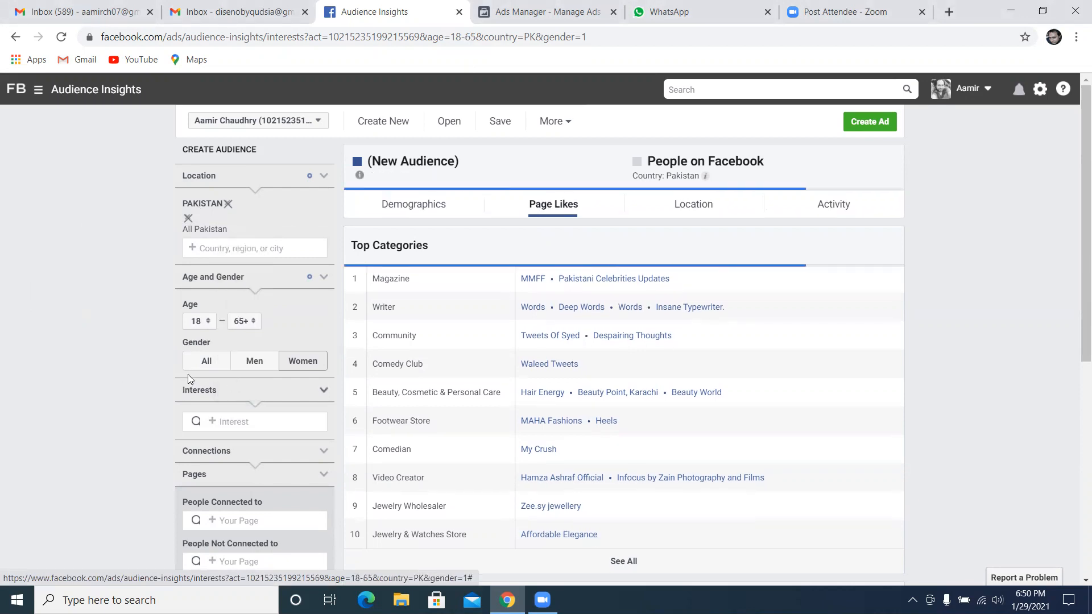
{"action": "left_click", "coordinate": [213, 366]}
{"action": "scroll", "coordinate": [140, 361], "scroll_direction": "down", "scroll_amount": 1}
{"action": "left_click", "coordinate": [222, 351]}
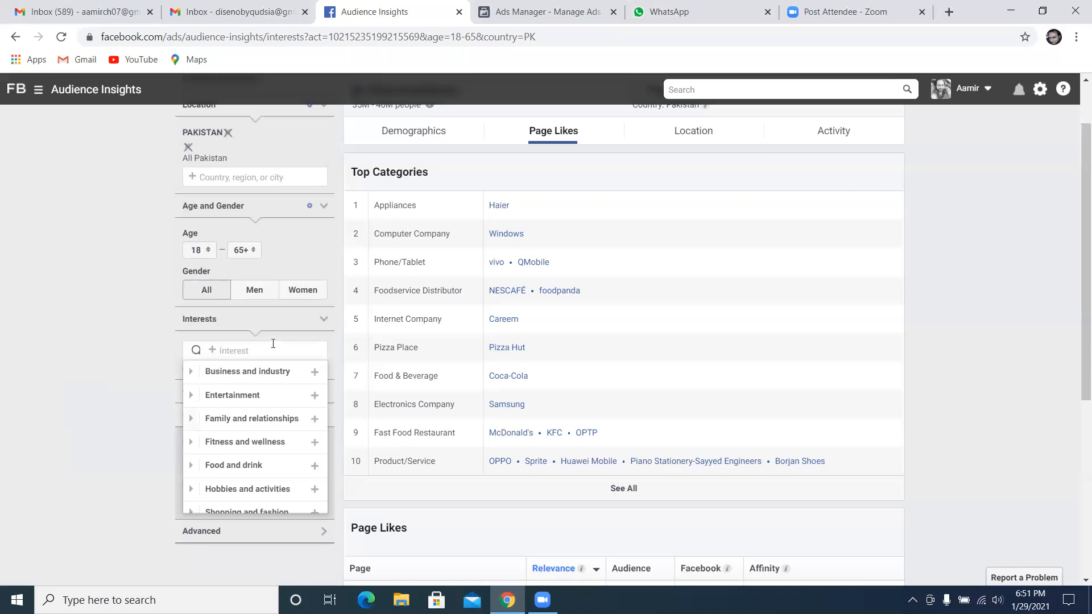
Switch to Ads Manager and close the New Ad Set editor without publishing the draft items
{"action": "left_click", "coordinate": [572, 13]}
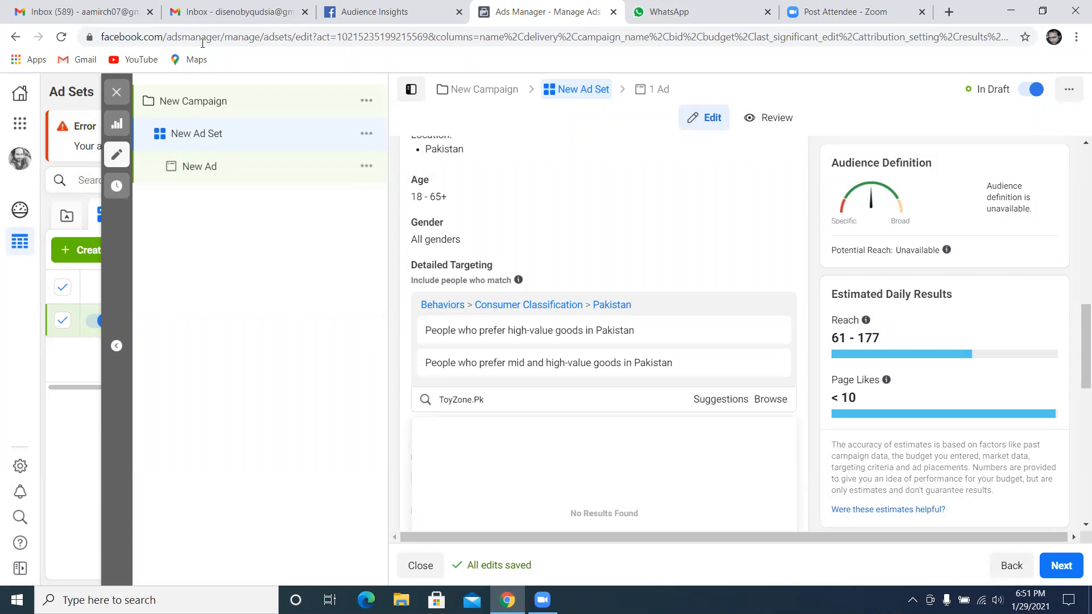
{"action": "left_click", "coordinate": [119, 93]}
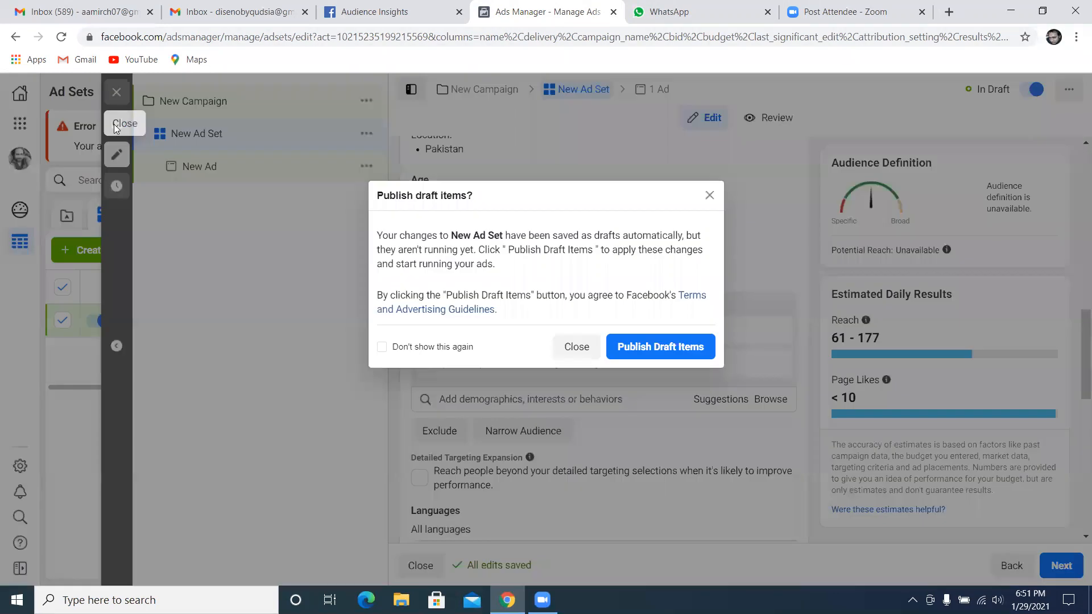
{"action": "left_click", "coordinate": [586, 346]}
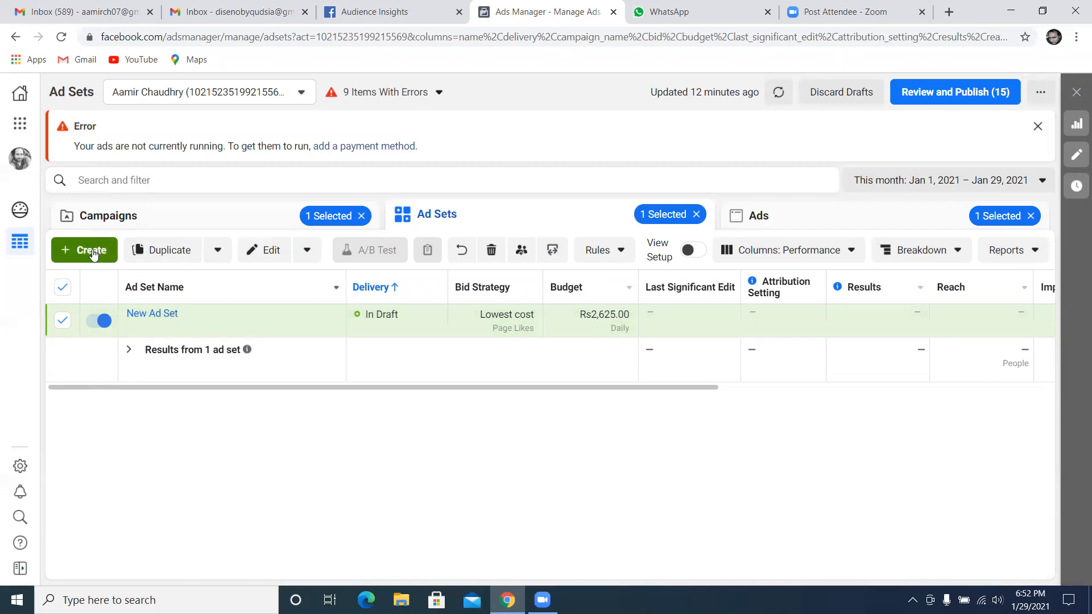
{"action": "left_click", "coordinate": [93, 252]}
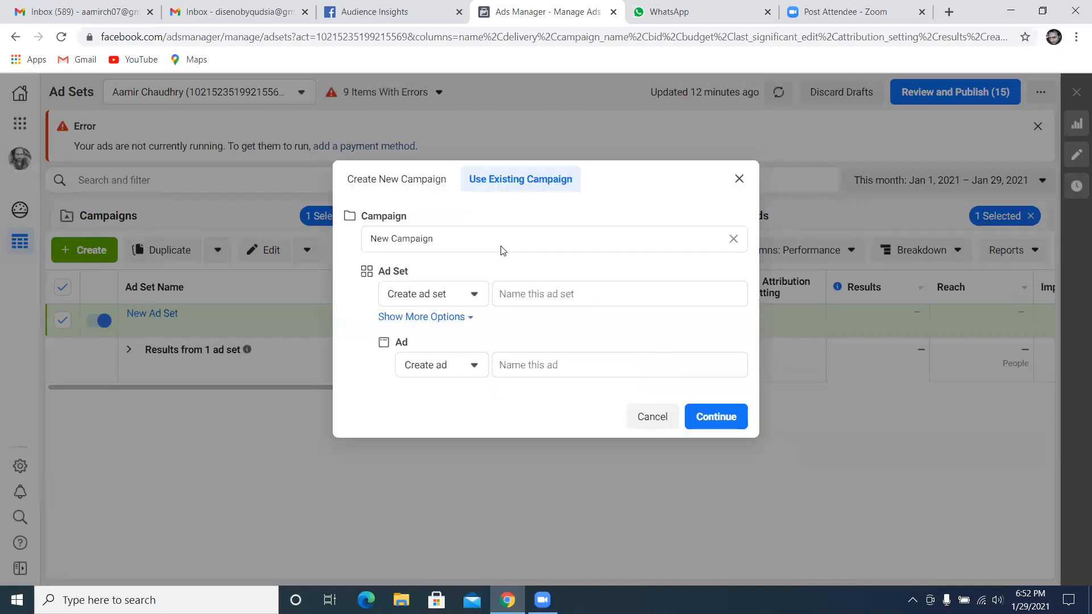
{"action": "left_click", "coordinate": [504, 245]}
{"action": "type", "text": "fb"}
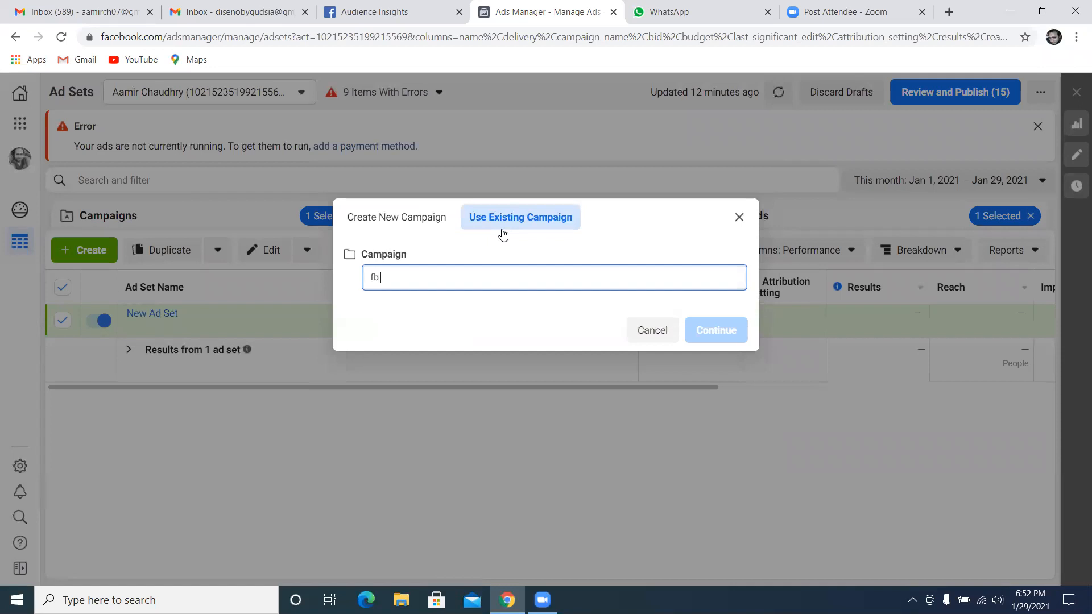
{"action": "type", "text": " lead gen form"}
{"action": "left_click", "coordinate": [739, 217]}
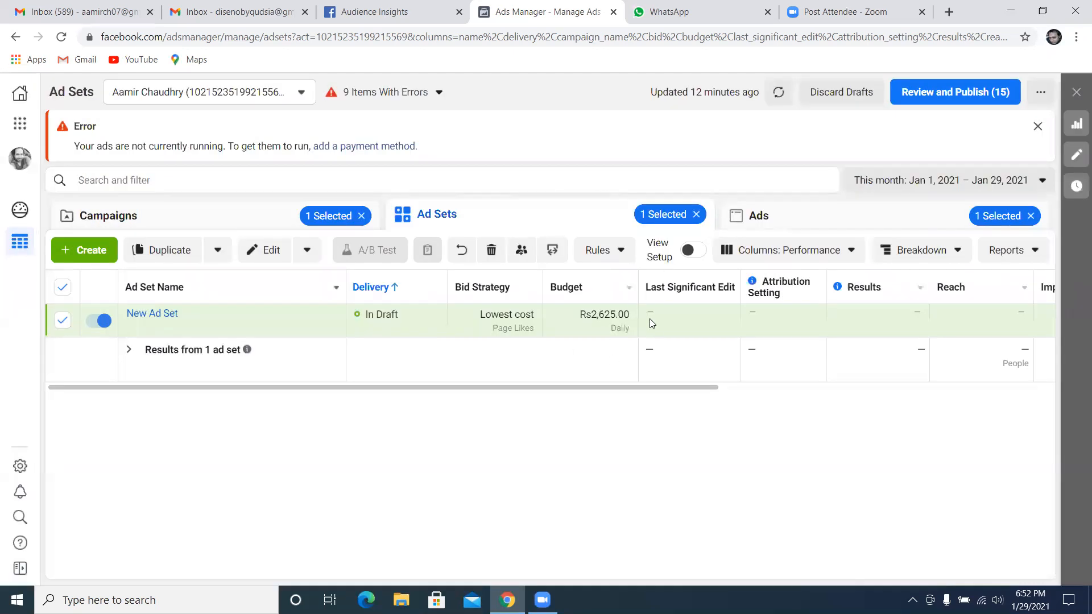
Clear the campaign, ad set and ad selections and dismiss the payment method error notice
{"action": "mouse_move", "coordinate": [229, 317]}
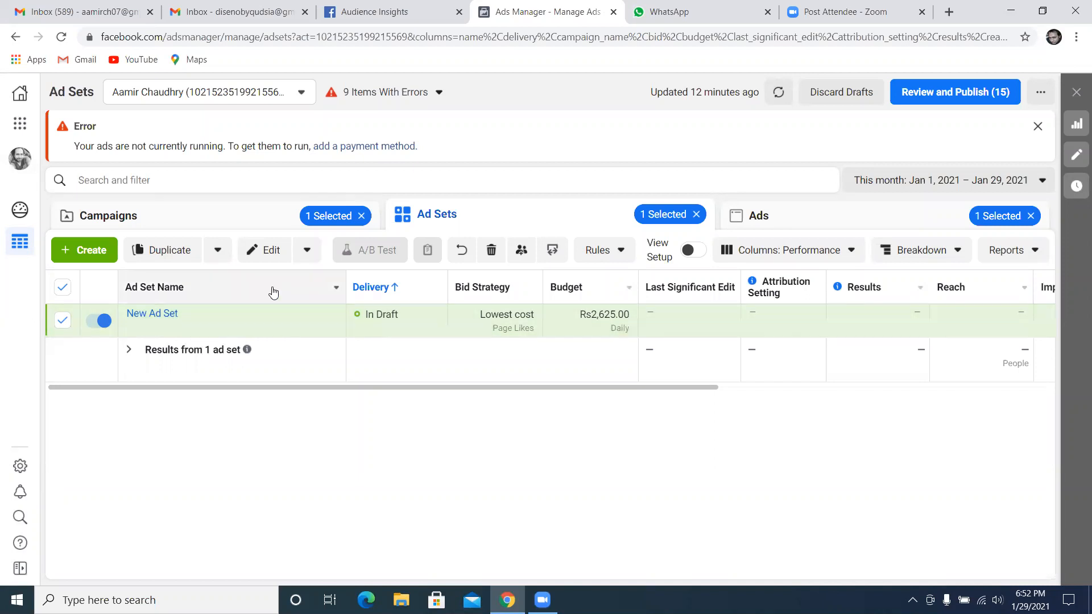
{"action": "left_click", "coordinate": [364, 230]}
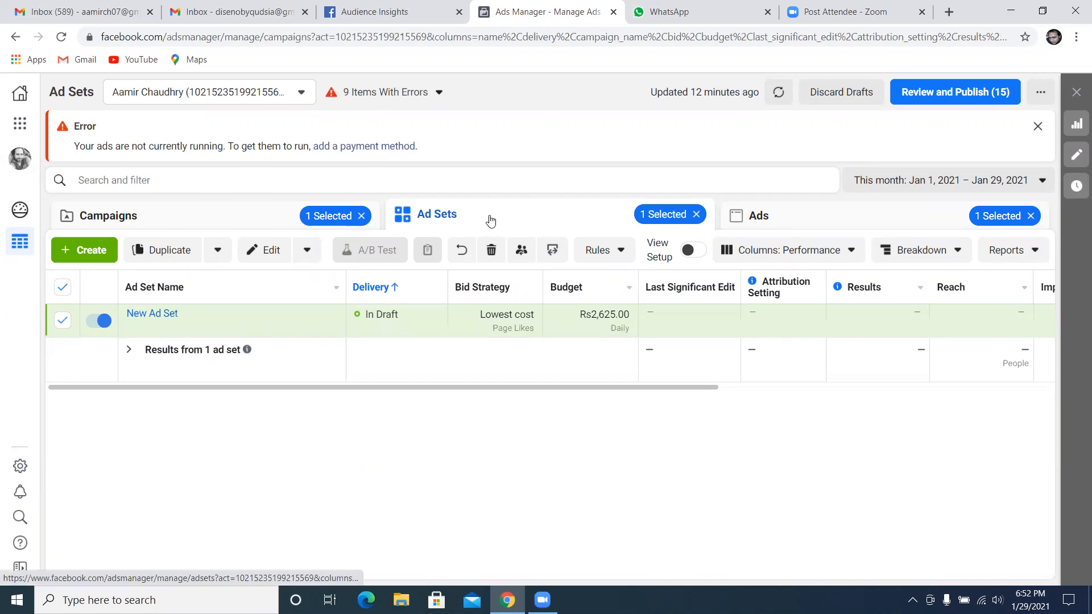
{"action": "left_click", "coordinate": [697, 216]}
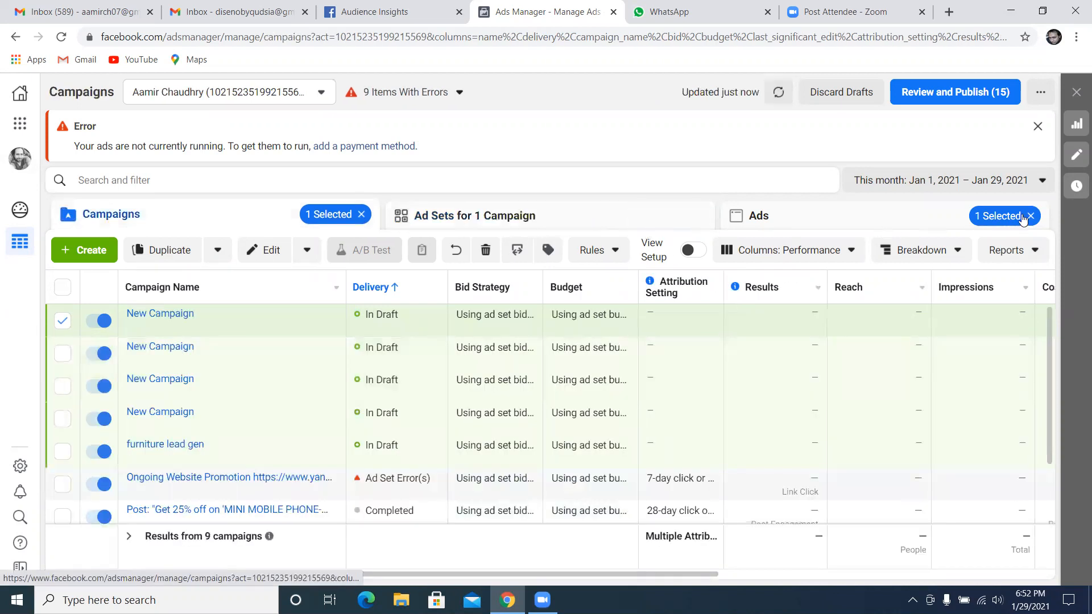
{"action": "left_click", "coordinate": [362, 214]}
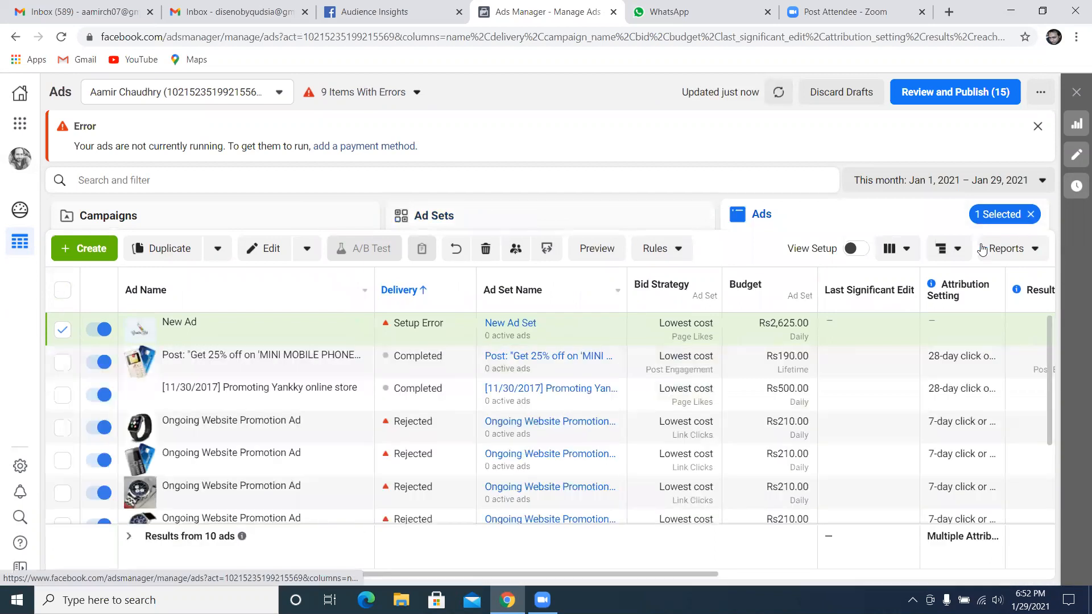
{"action": "left_click", "coordinate": [1031, 214]}
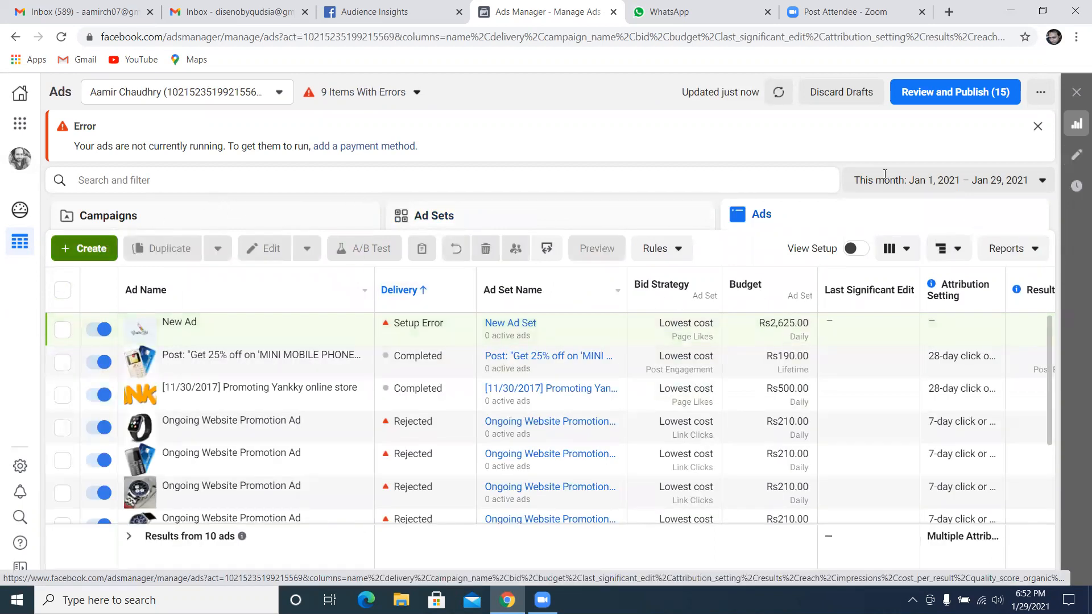
{"action": "left_click", "coordinate": [1037, 128]}
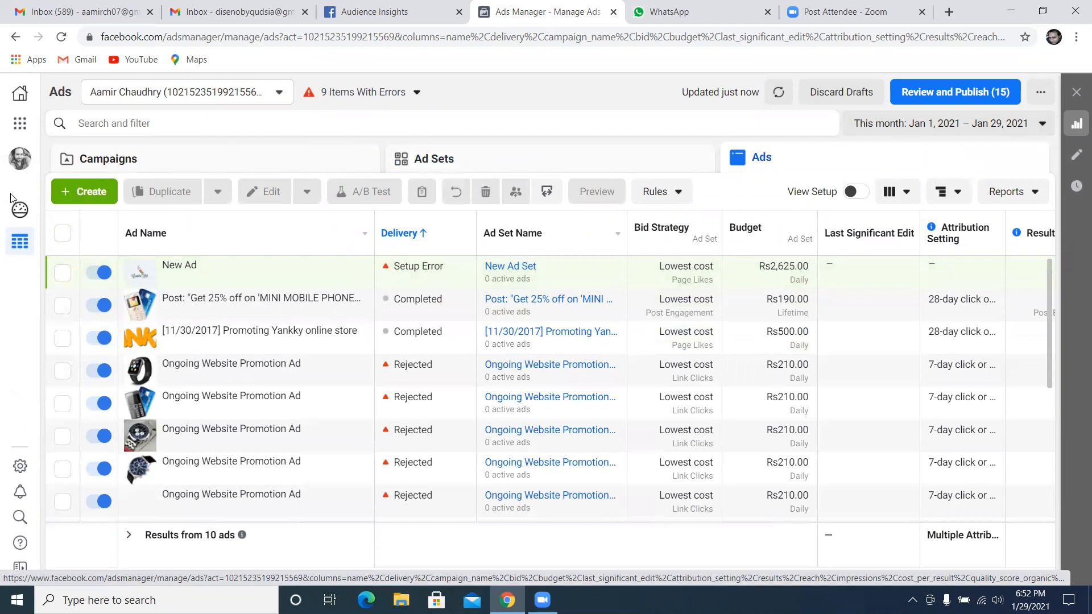
Start a new campaign with the Lead generation objective and name it "fb lead gen"
{"action": "left_click", "coordinate": [84, 191]}
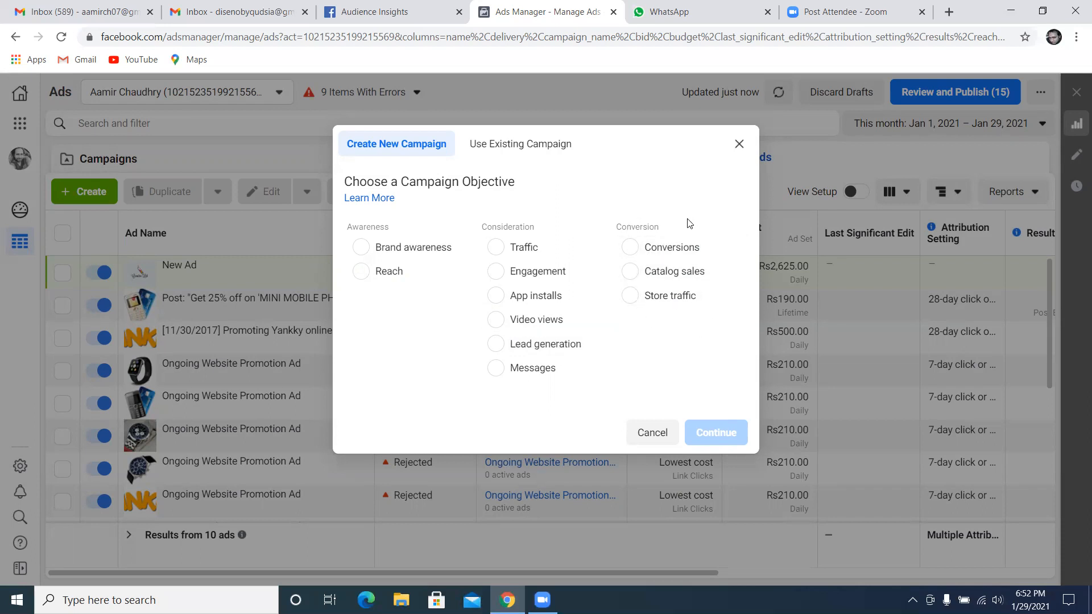
{"action": "left_click", "coordinate": [498, 344]}
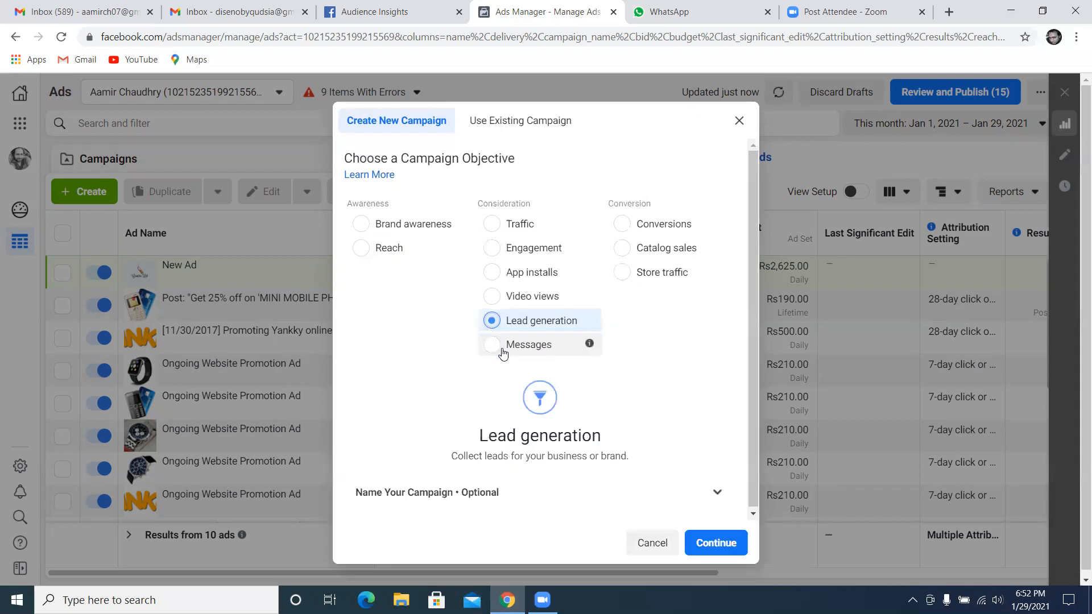
{"action": "left_click", "coordinate": [715, 492]}
{"action": "left_click", "coordinate": [497, 343]}
{"action": "type", "text": "fb lead gen"}
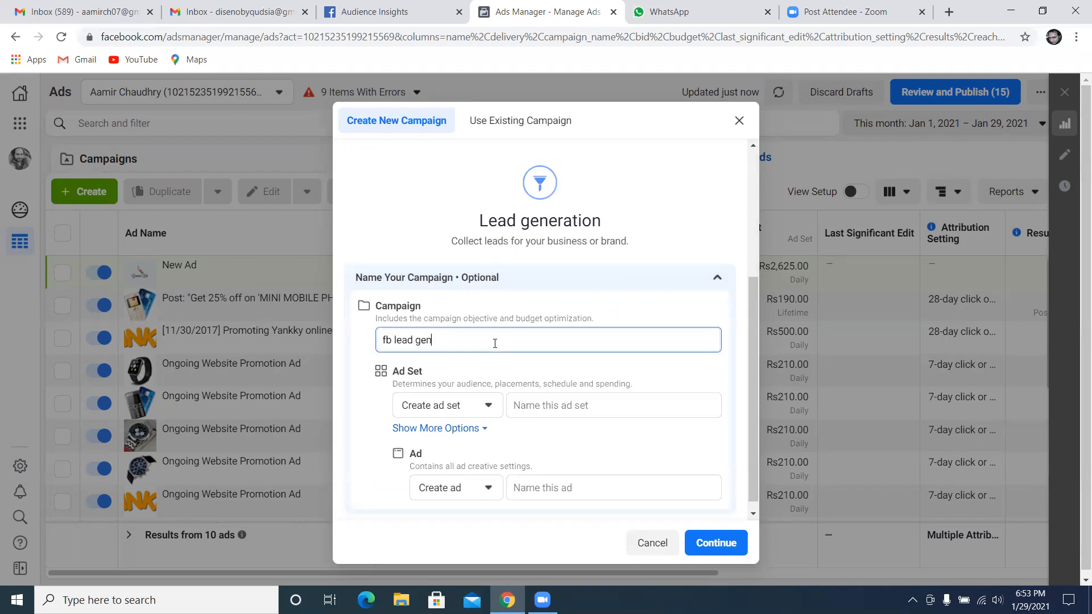
Name the ad set "fb lead gen ad set" and the ad "fb lead gen ad", and continue to the campaign editor
{"action": "left_click", "coordinate": [547, 408]}
{"action": "type", "text": "fb lea"}
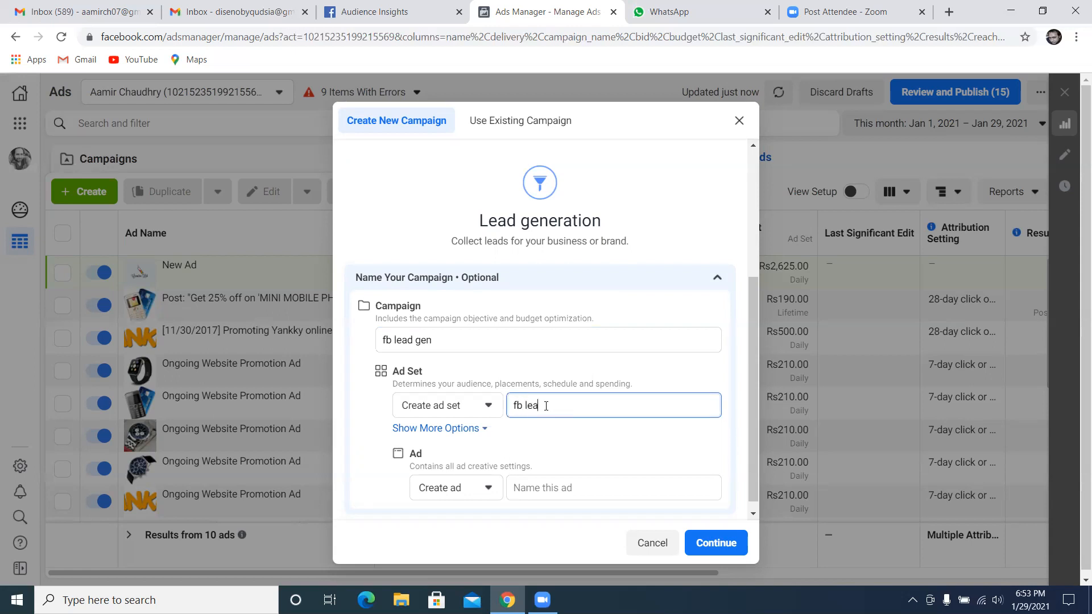
{"action": "type", "text": "d gen ad set"}
{"action": "left_click", "coordinate": [556, 484]}
{"action": "type", "text": "fb lead gen"}
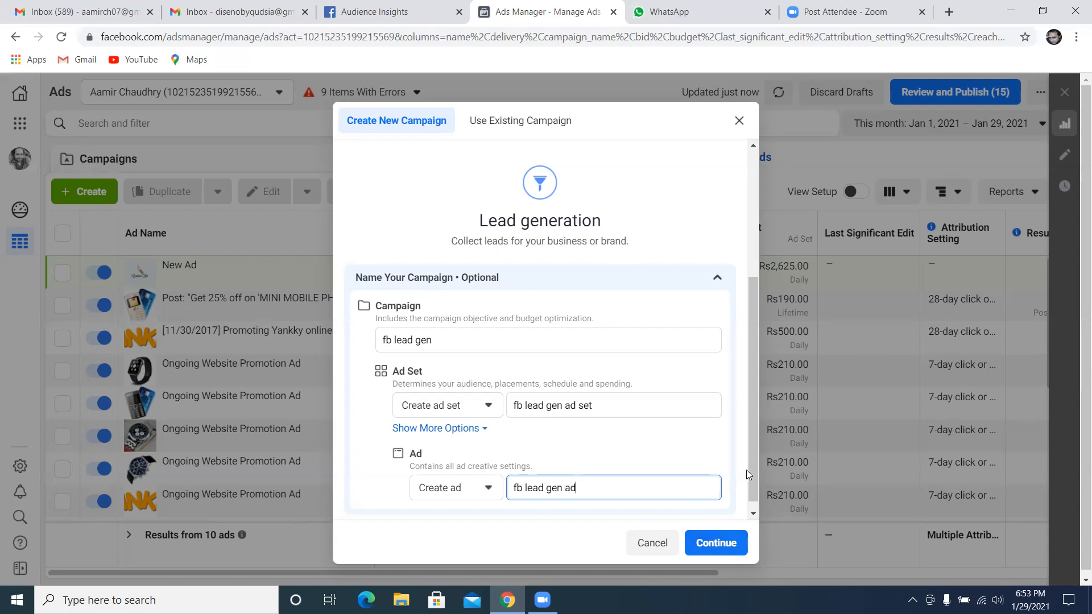
{"action": "key", "text": "Tab"}
{"action": "key", "text": "Return"}
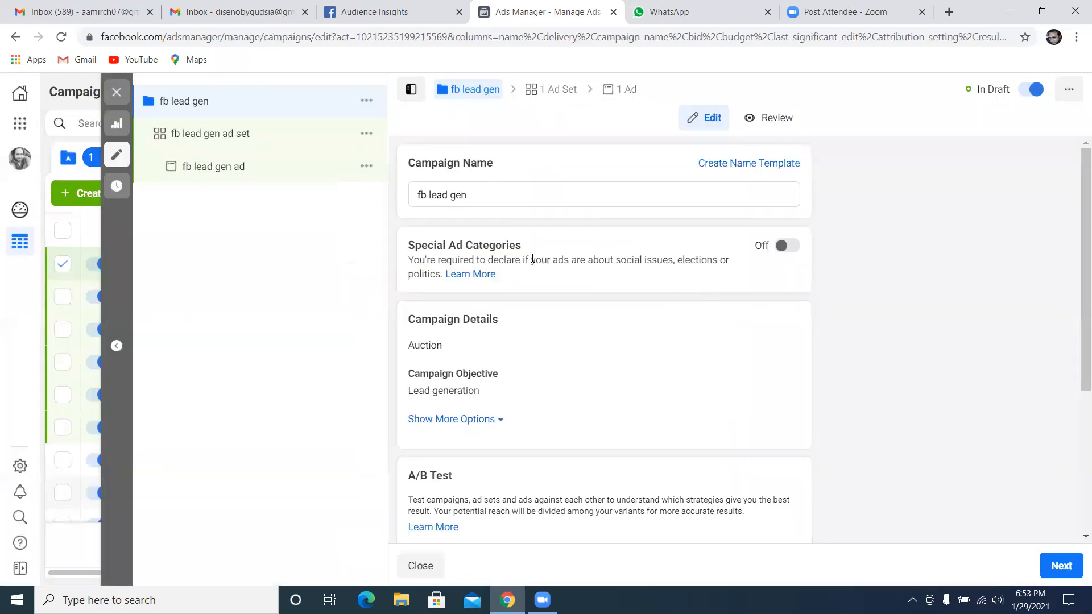
Review the campaign settings without changing them, continue to the ad set settings and collapse the error notice
{"action": "scroll", "coordinate": [519, 273], "scroll_direction": "down", "scroll_amount": 1}
{"action": "scroll", "coordinate": [512, 297], "scroll_direction": "down", "scroll_amount": 3}
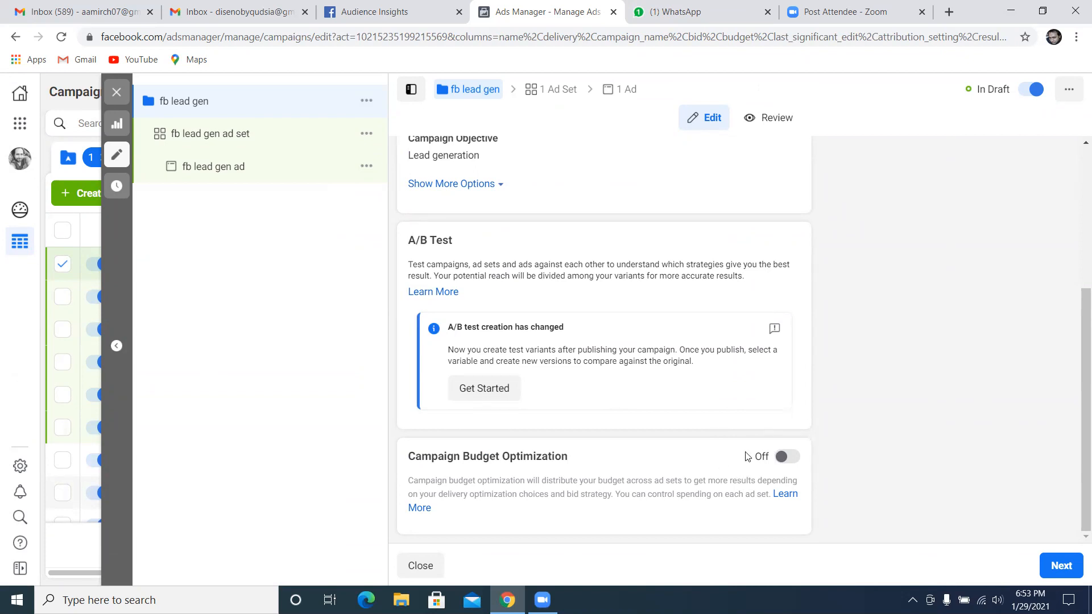
{"action": "left_click", "coordinate": [1055, 576]}
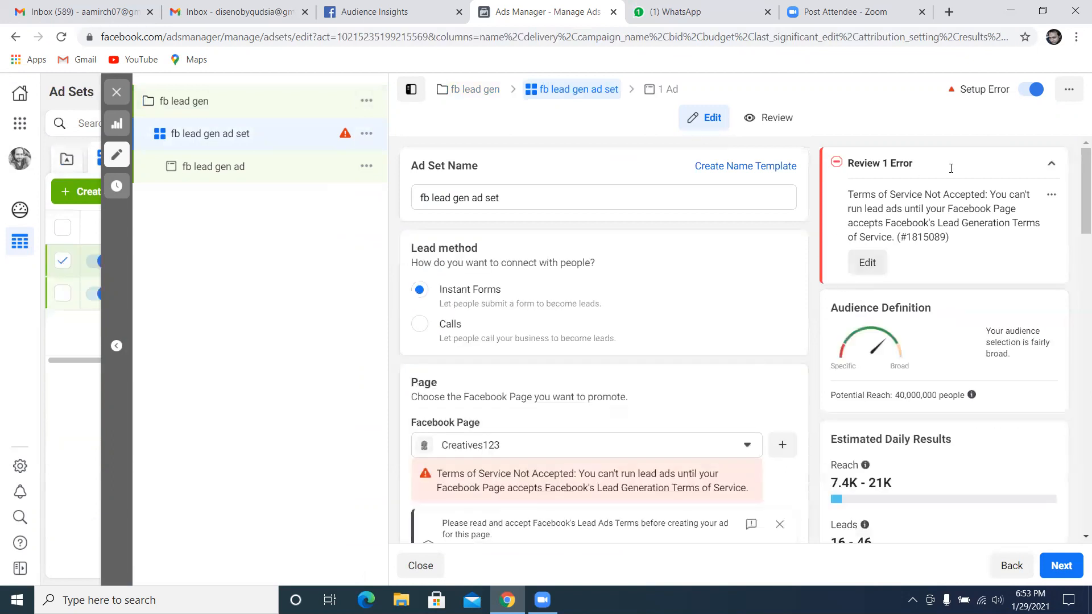
{"action": "left_click", "coordinate": [1051, 163]}
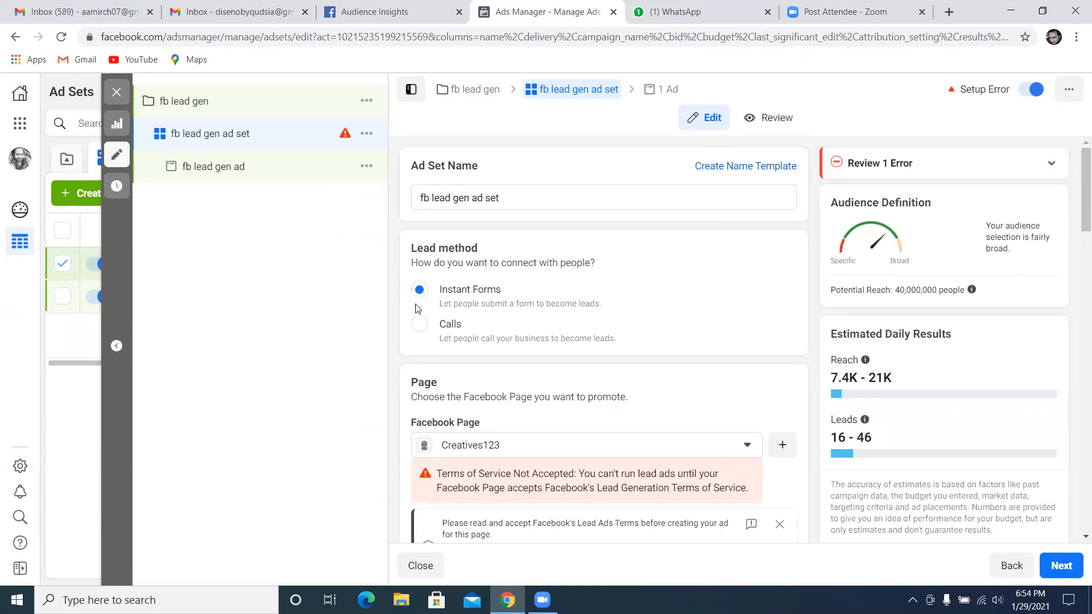
Choose Creatives123 as the Facebook Page to promote and open Facebook's Lead Ads Terms for it
{"action": "scroll", "coordinate": [529, 323], "scroll_direction": "down", "scroll_amount": 1}
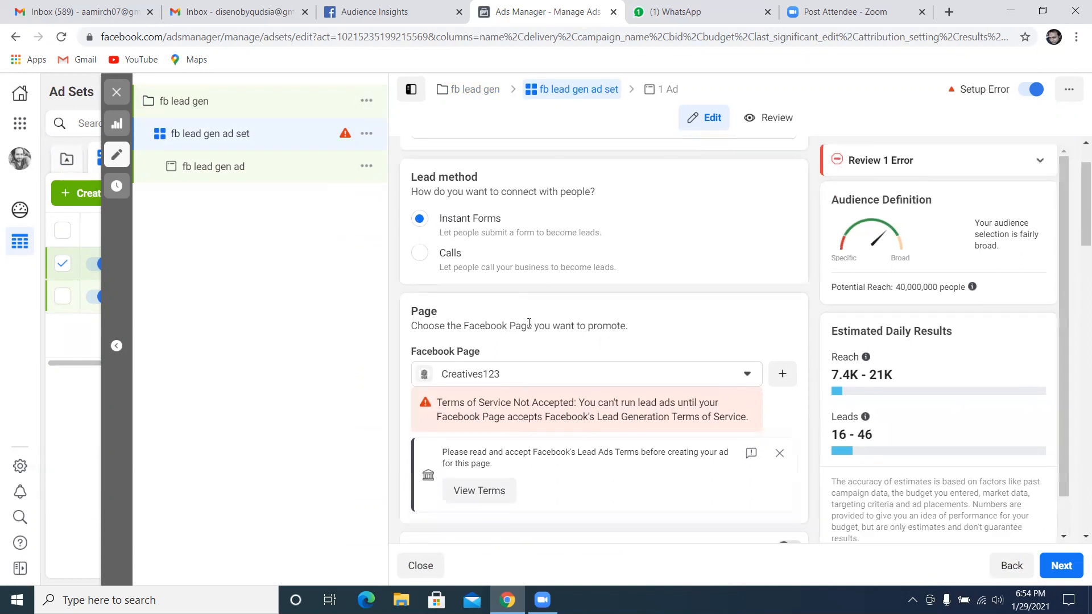
{"action": "scroll", "coordinate": [519, 310], "scroll_direction": "down", "scroll_amount": 1}
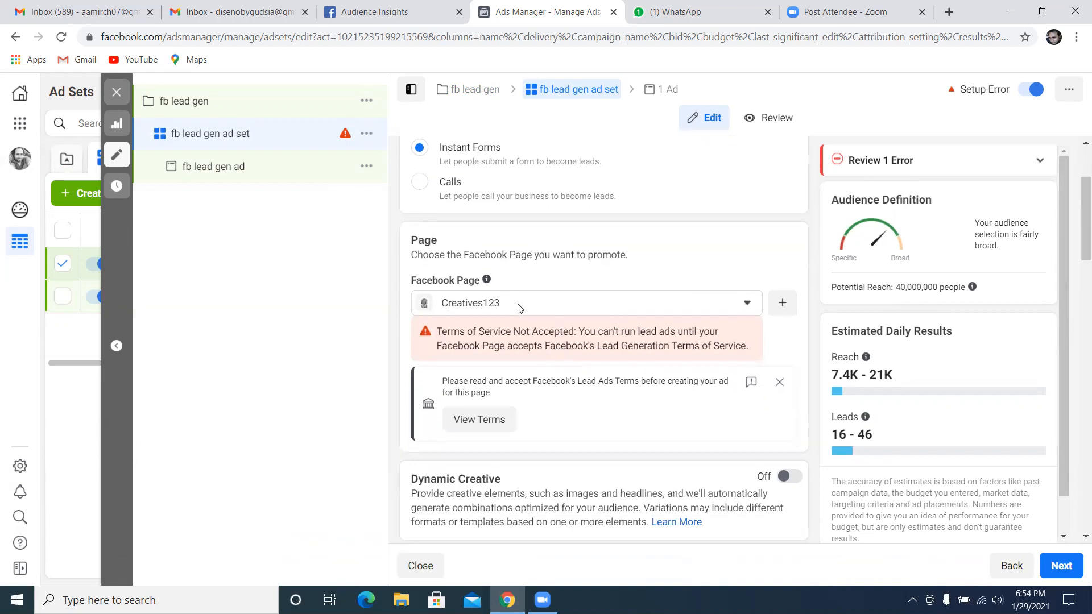
{"action": "left_click", "coordinate": [565, 306]}
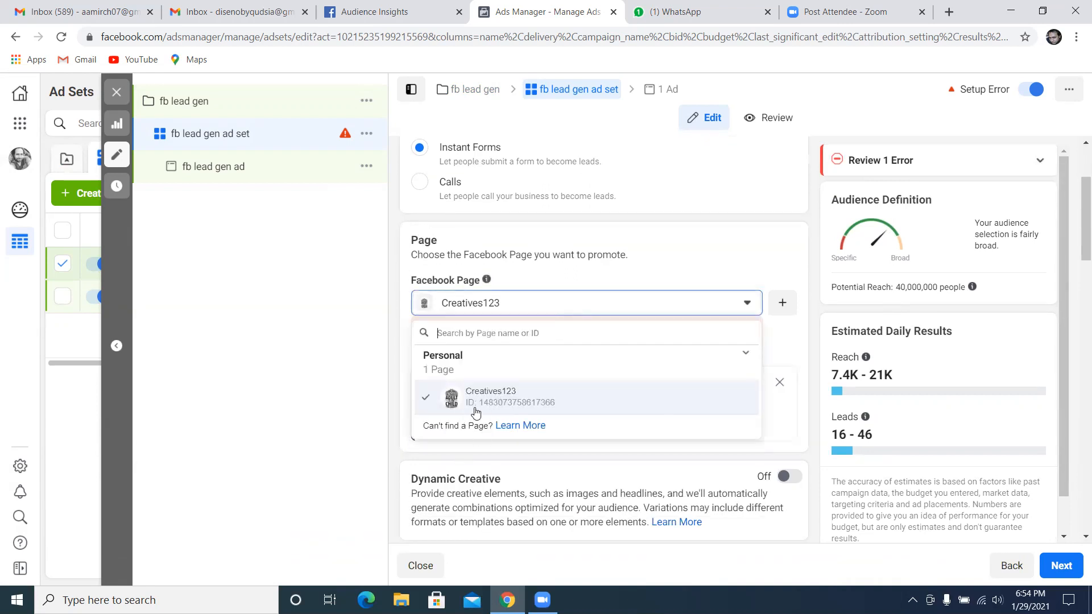
{"action": "left_click", "coordinate": [500, 405]}
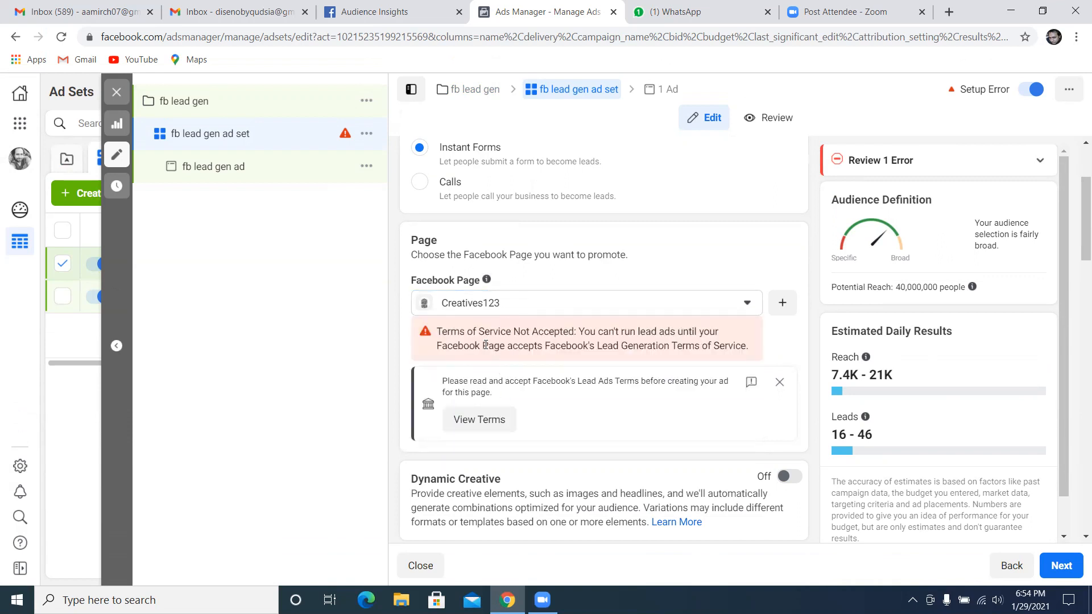
{"action": "left_click", "coordinate": [484, 426]}
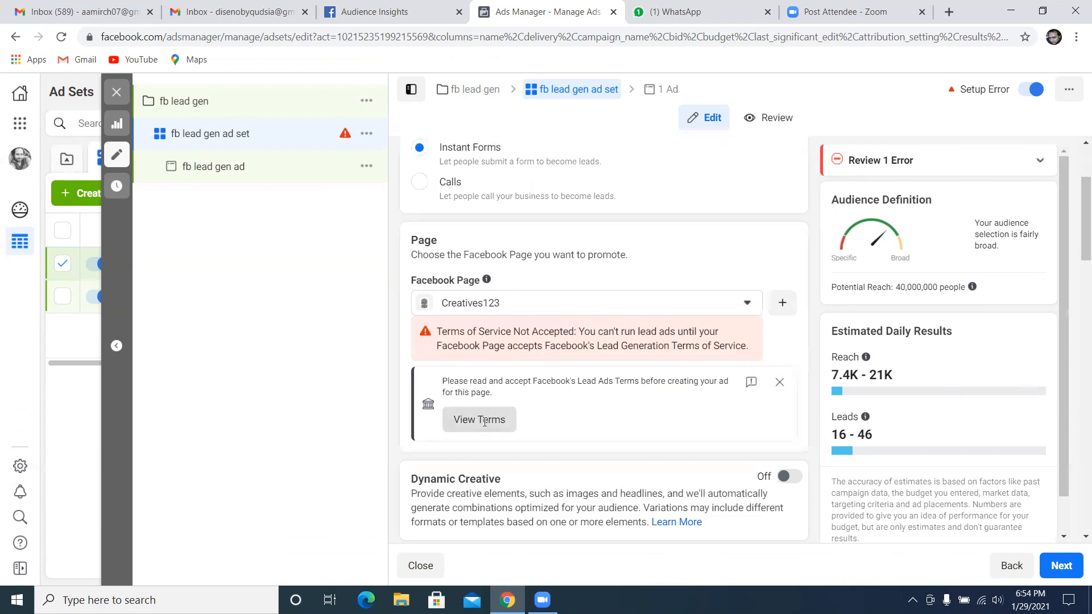
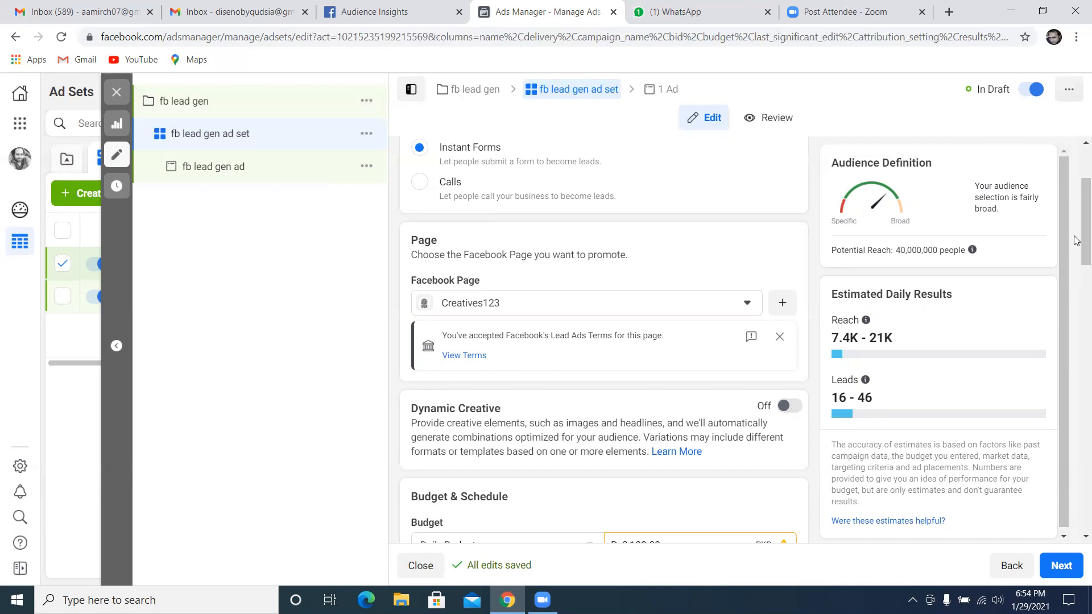
Review the ad set's budget and schedule, and expand the additional options to see the ad scheduling
{"action": "scroll", "coordinate": [1077, 242], "scroll_direction": "down", "scroll_amount": 2}
{"action": "scroll", "coordinate": [1075, 297], "scroll_direction": "down", "scroll_amount": 2}
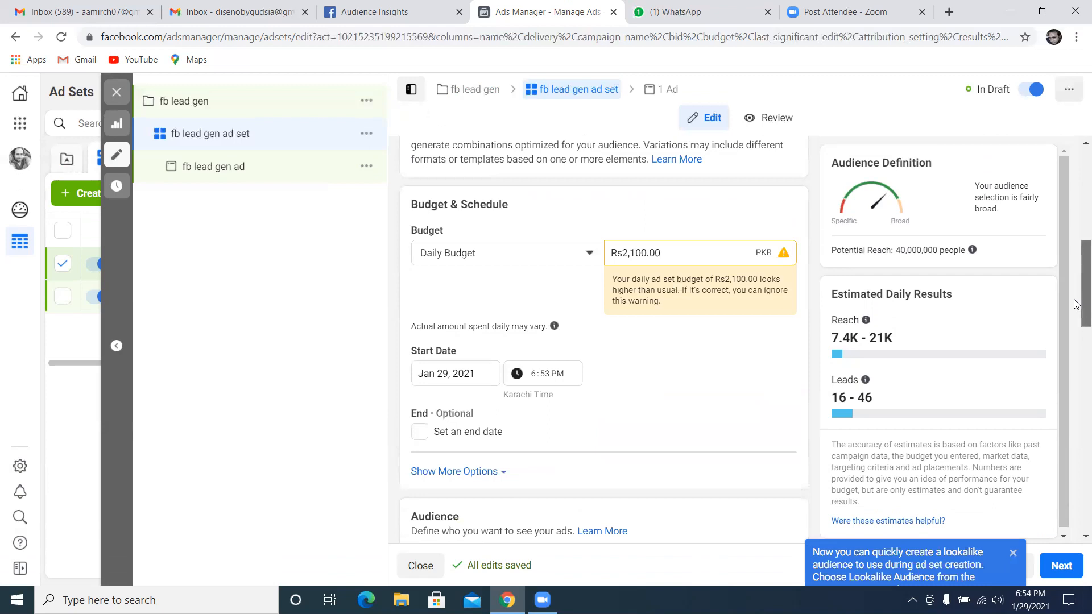
{"action": "scroll", "coordinate": [742, 215], "scroll_direction": "up", "scroll_amount": 1}
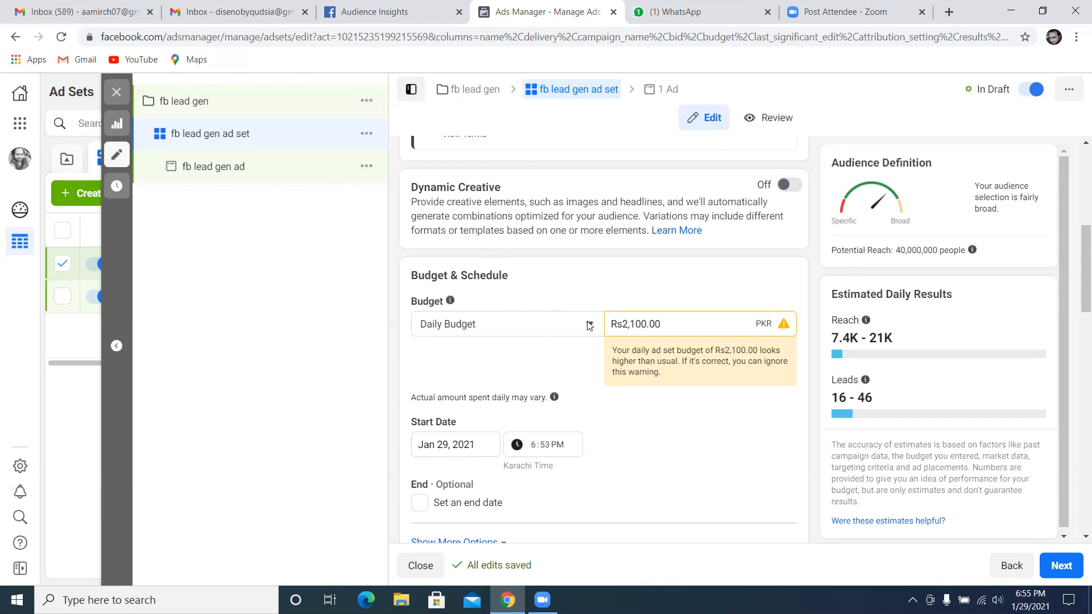
{"action": "scroll", "coordinate": [660, 347], "scroll_direction": "down", "scroll_amount": 1}
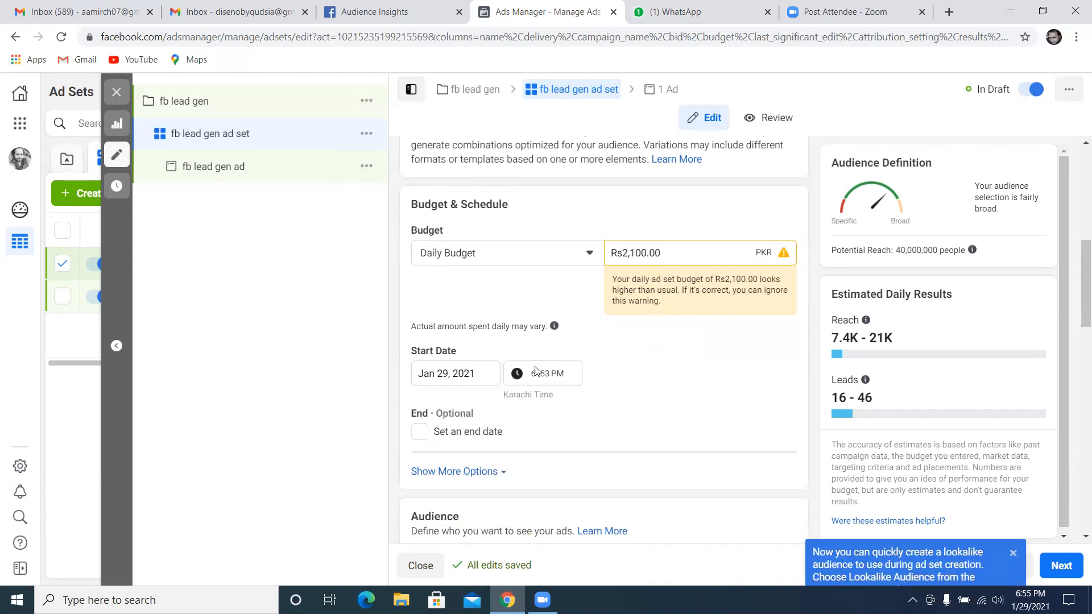
{"action": "scroll", "coordinate": [561, 383], "scroll_direction": "down", "scroll_amount": 1}
{"action": "left_click", "coordinate": [472, 400]}
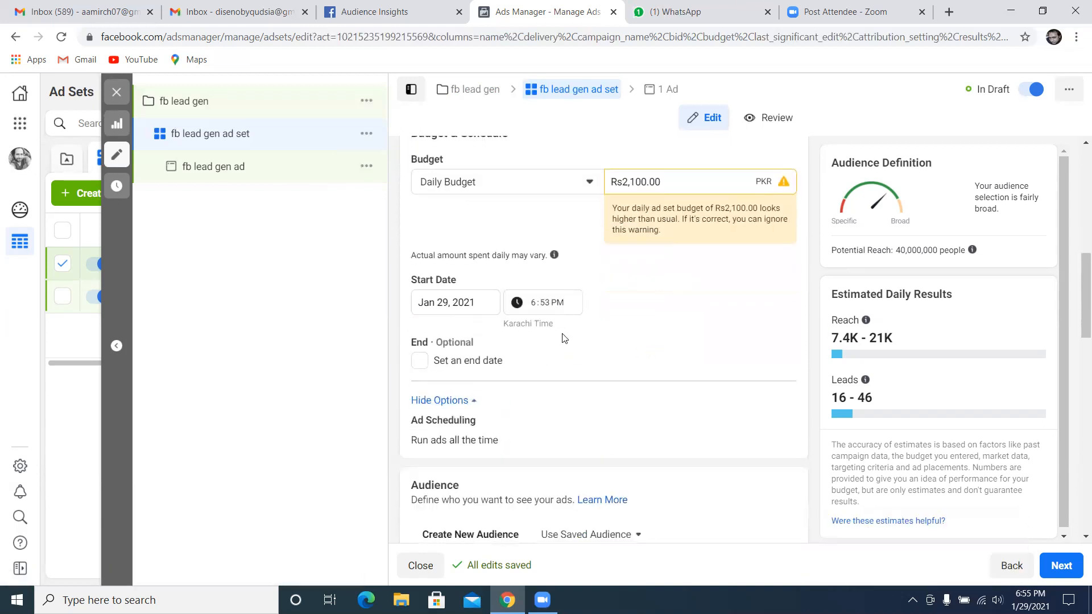
{"action": "scroll", "coordinate": [564, 341], "scroll_direction": "down", "scroll_amount": 4}
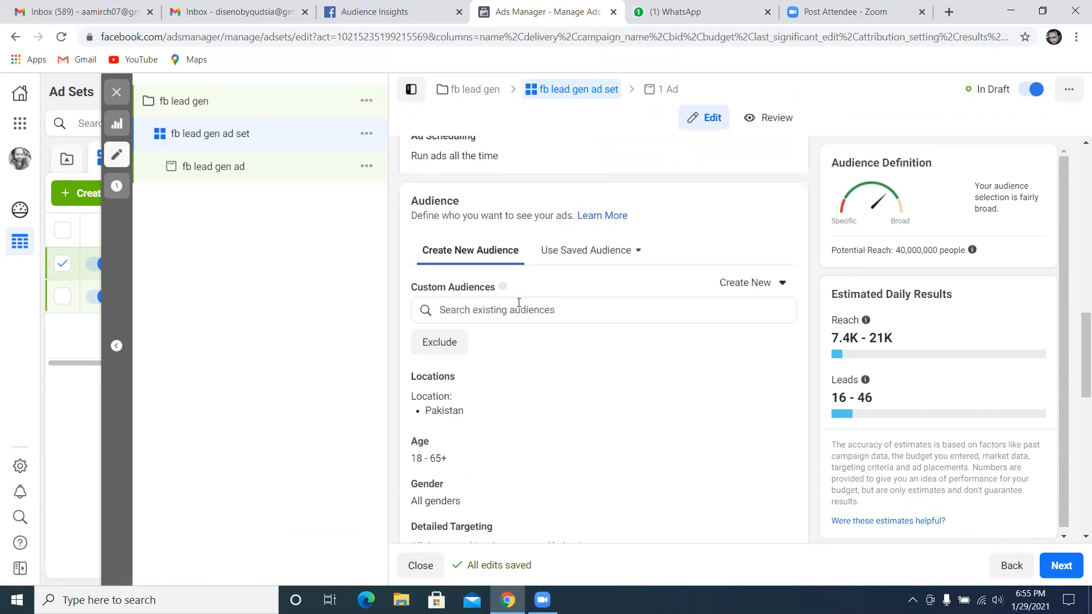
Review the ad set's audience settings and open Detailed Targeting for editing
{"action": "scroll", "coordinate": [484, 393], "scroll_direction": "down", "scroll_amount": 1}
{"action": "scroll", "coordinate": [492, 353], "scroll_direction": "down", "scroll_amount": 1}
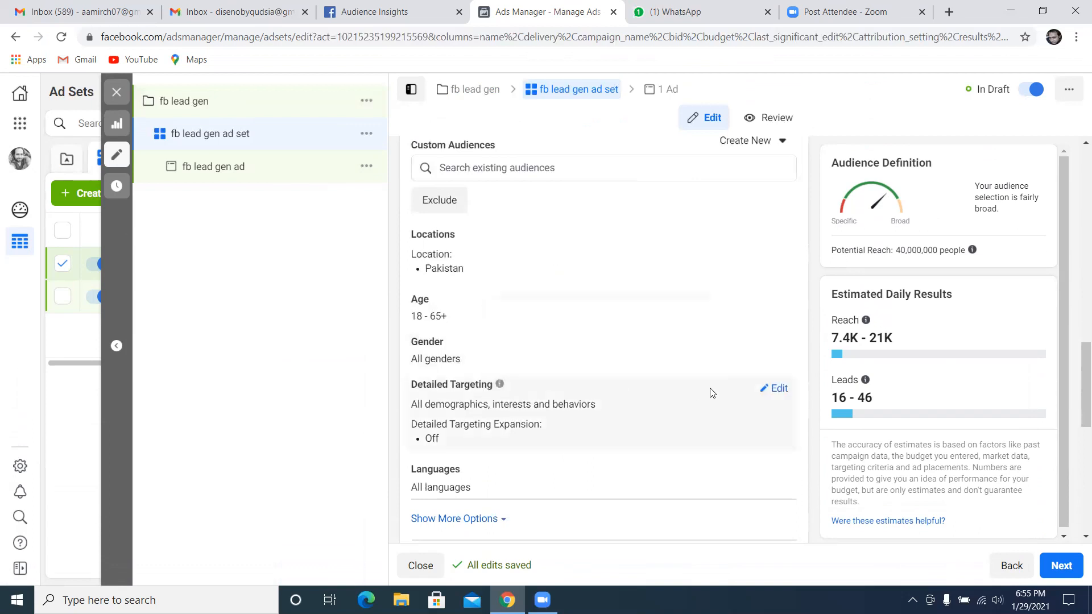
{"action": "left_click", "coordinate": [775, 389]}
{"action": "scroll", "coordinate": [624, 399], "scroll_direction": "down", "scroll_amount": 2}
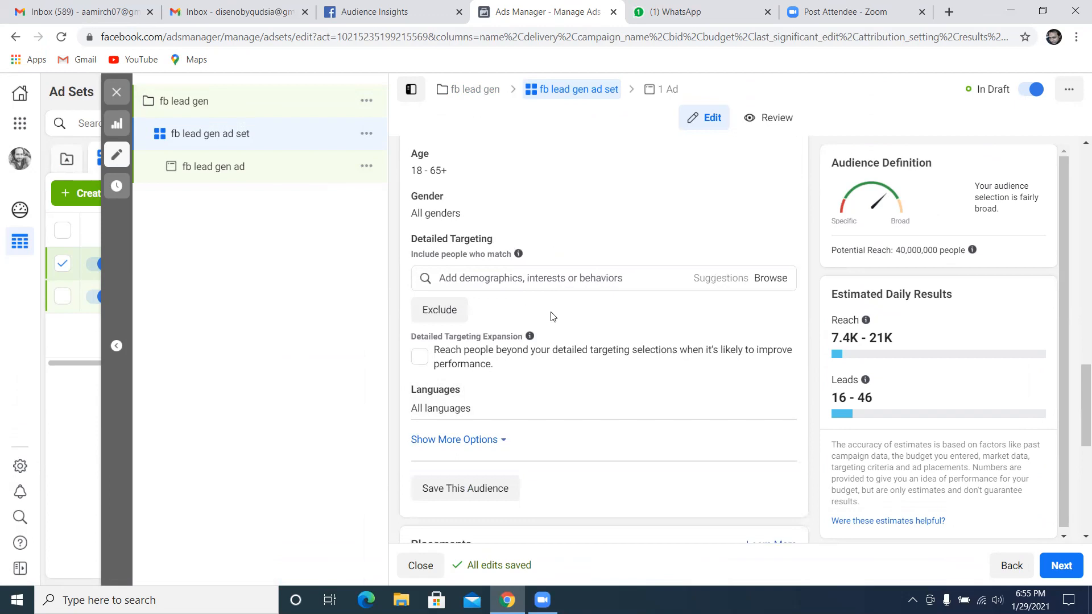
Expand the additional audience options and set the connection type to Exclude people who like your Page
{"action": "scroll", "coordinate": [551, 317], "scroll_direction": "down", "scroll_amount": 1}
{"action": "left_click", "coordinate": [488, 372]}
{"action": "scroll", "coordinate": [567, 313], "scroll_direction": "down", "scroll_amount": 1}
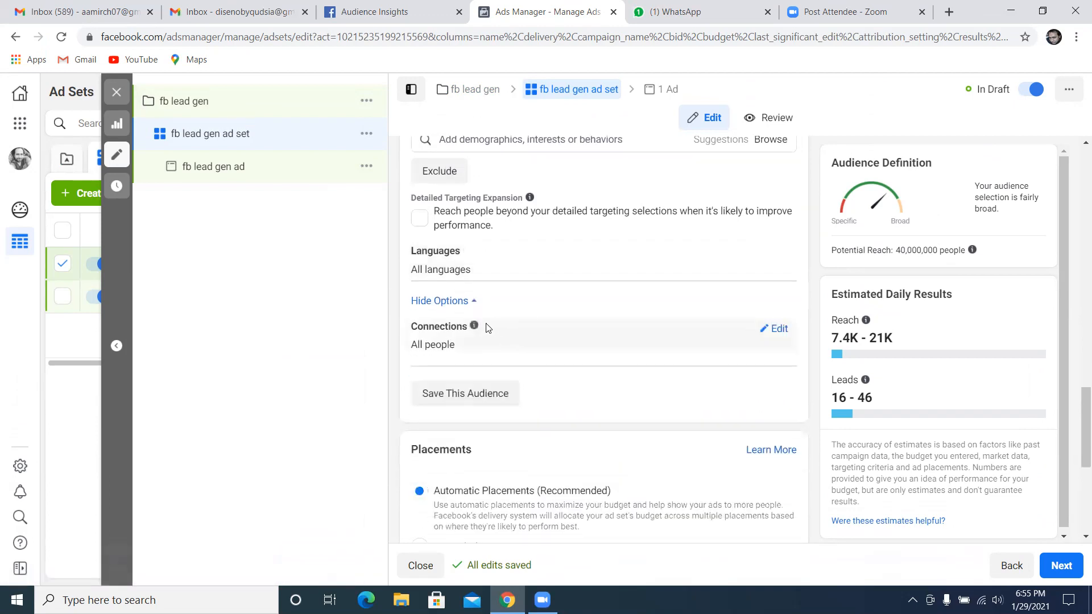
{"action": "left_click", "coordinate": [779, 330]}
{"action": "left_click", "coordinate": [642, 349]}
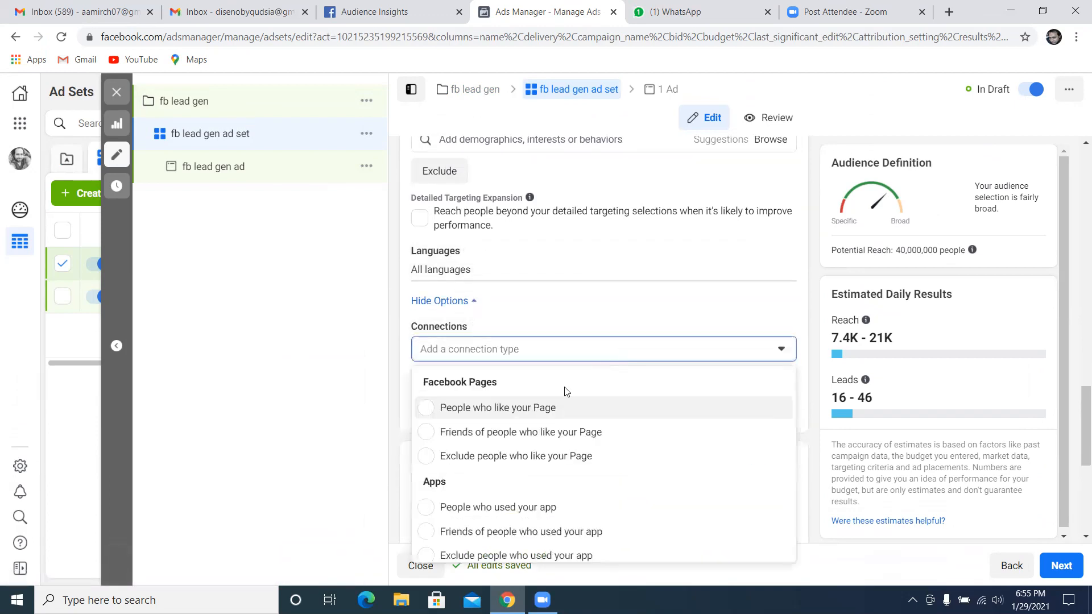
{"action": "left_click", "coordinate": [532, 456]}
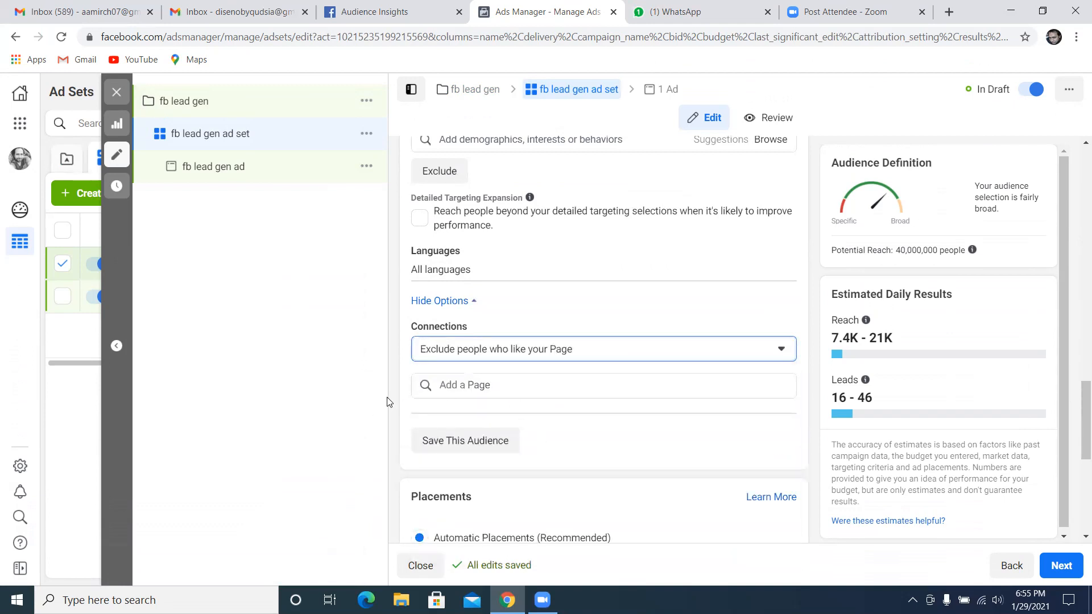
Switch the ad set to Manual Placements and review the platforms, placements, and optimization and delivery settings
{"action": "scroll", "coordinate": [1077, 455], "scroll_direction": "down", "scroll_amount": 4}
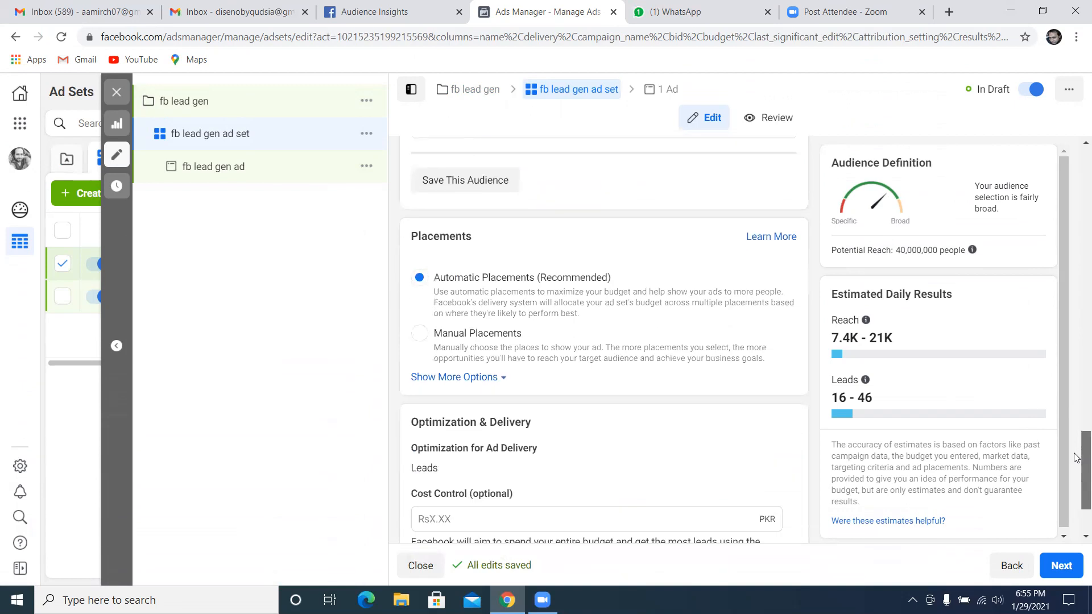
{"action": "left_click", "coordinate": [421, 330]}
{"action": "scroll", "coordinate": [603, 320], "scroll_direction": "down", "scroll_amount": 2}
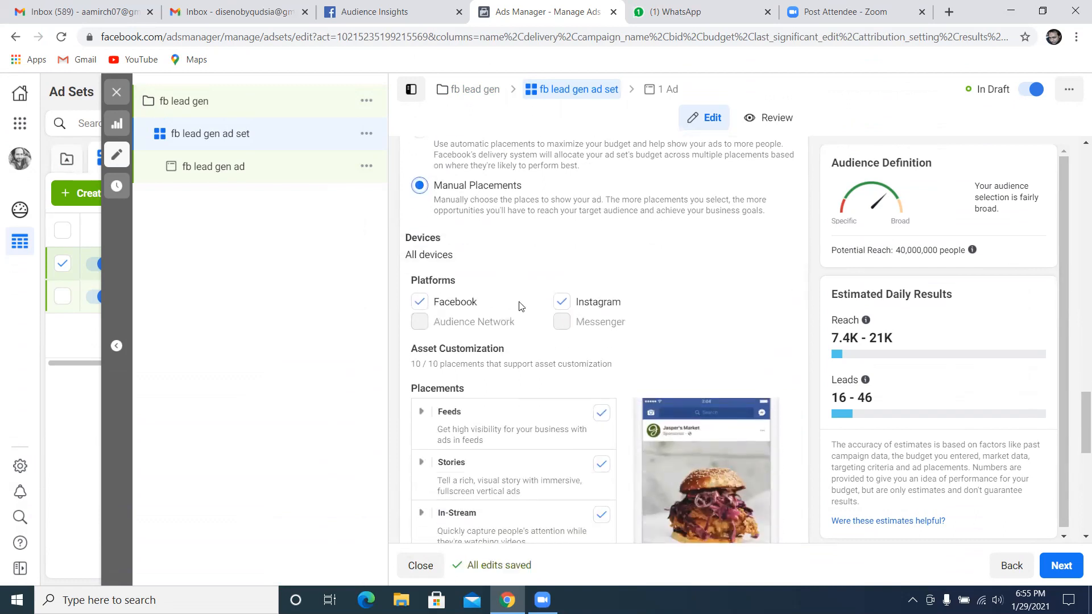
{"action": "scroll", "coordinate": [562, 309], "scroll_direction": "down", "scroll_amount": 1}
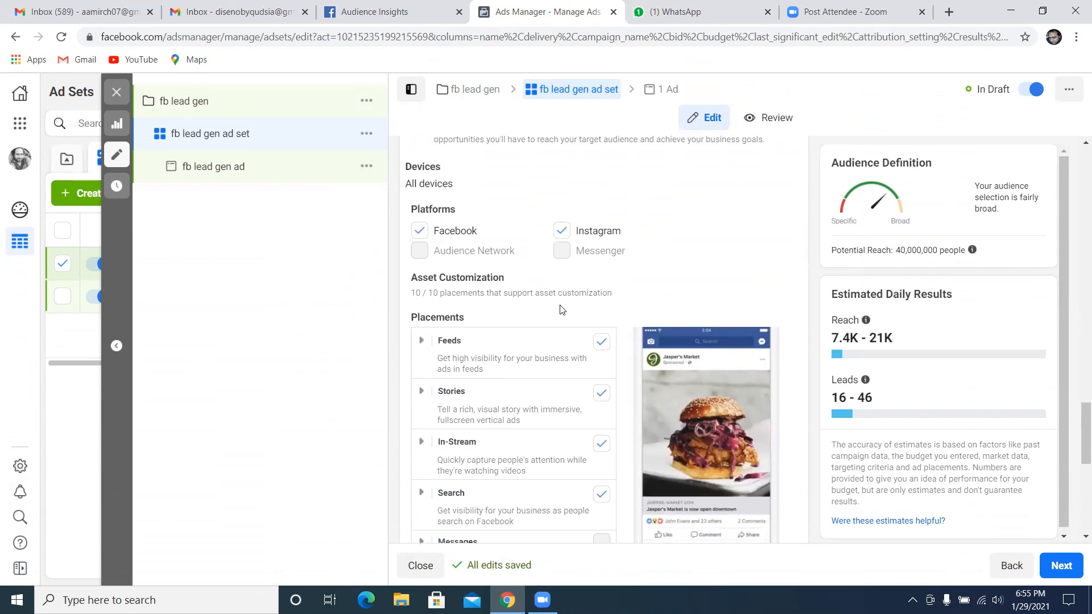
{"action": "scroll", "coordinate": [562, 309], "scroll_direction": "down", "scroll_amount": 6}
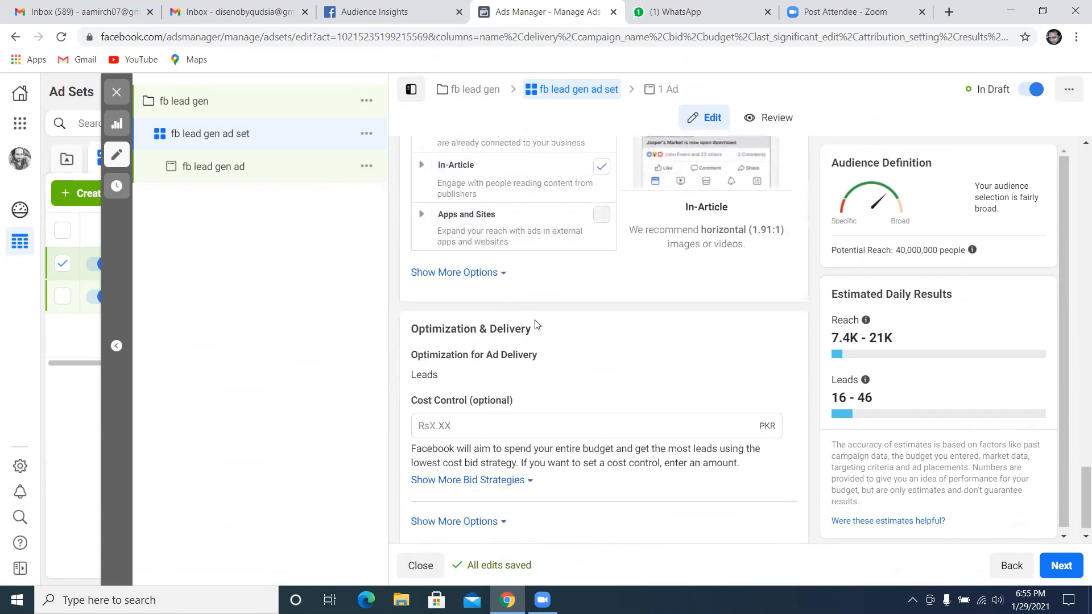
{"action": "scroll", "coordinate": [535, 325], "scroll_direction": "down", "scroll_amount": 1}
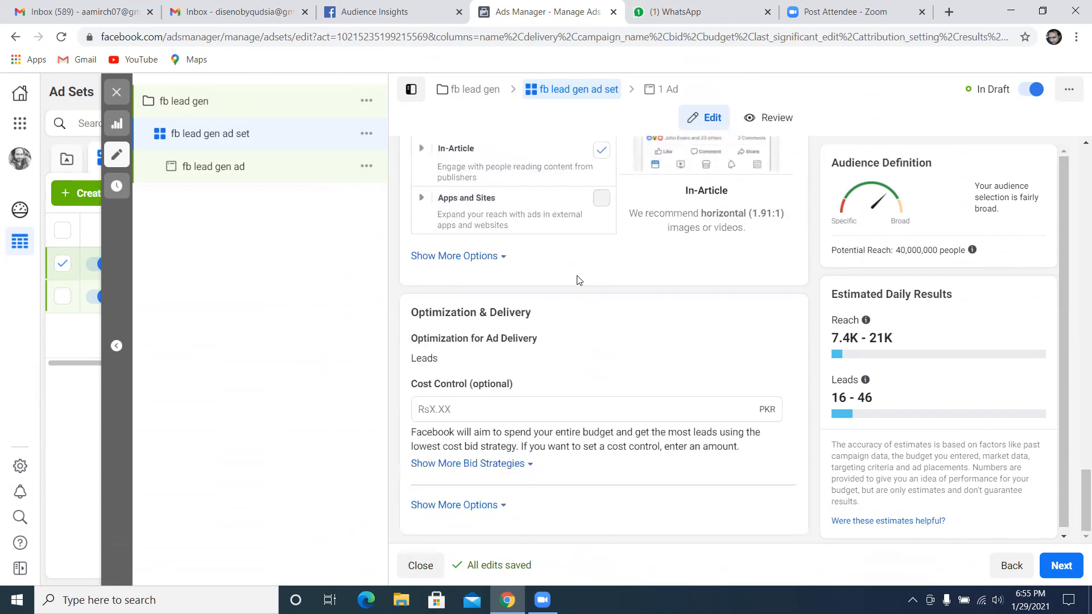
{"action": "scroll", "coordinate": [588, 301], "scroll_direction": "up", "scroll_amount": 8}
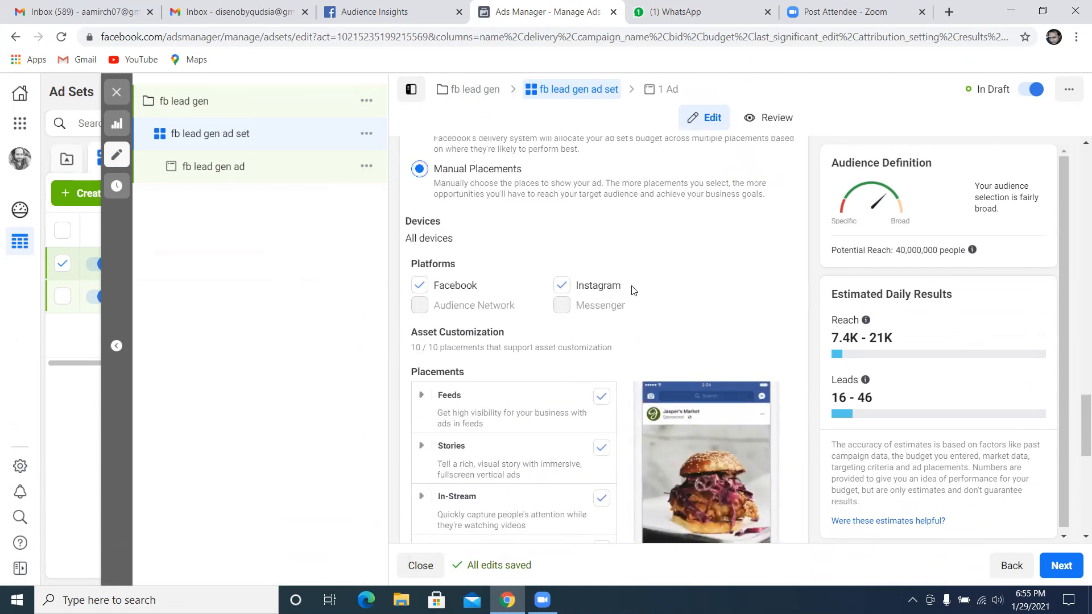
{"action": "scroll", "coordinate": [632, 291], "scroll_direction": "down", "scroll_amount": 8}
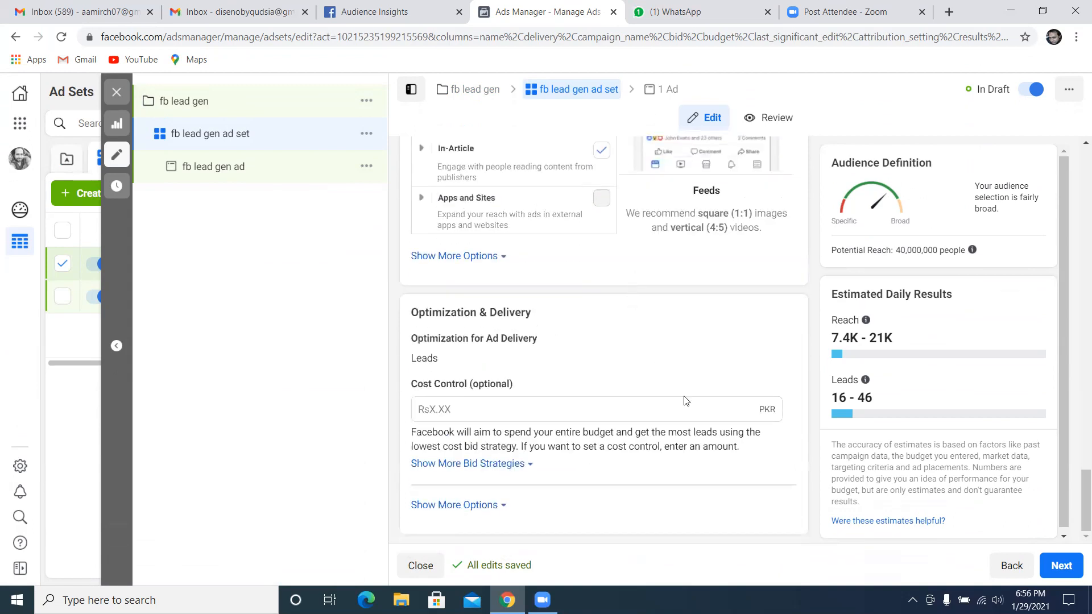
Continue to the ad settings and change the ad format to Carousel
{"action": "left_click", "coordinate": [1057, 578]}
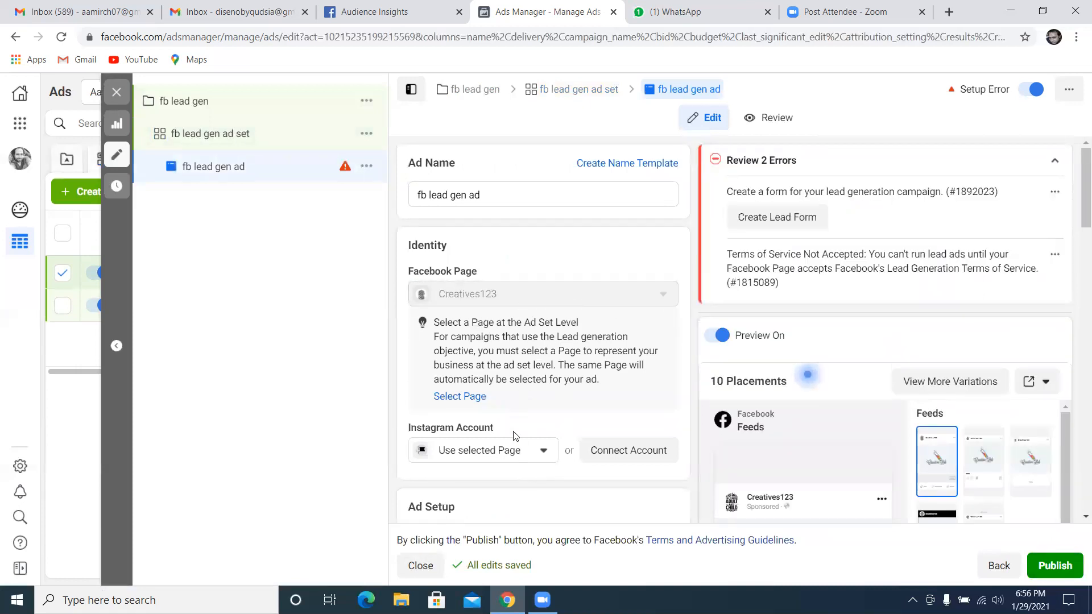
{"action": "scroll", "coordinate": [540, 319], "scroll_direction": "down", "scroll_amount": 4}
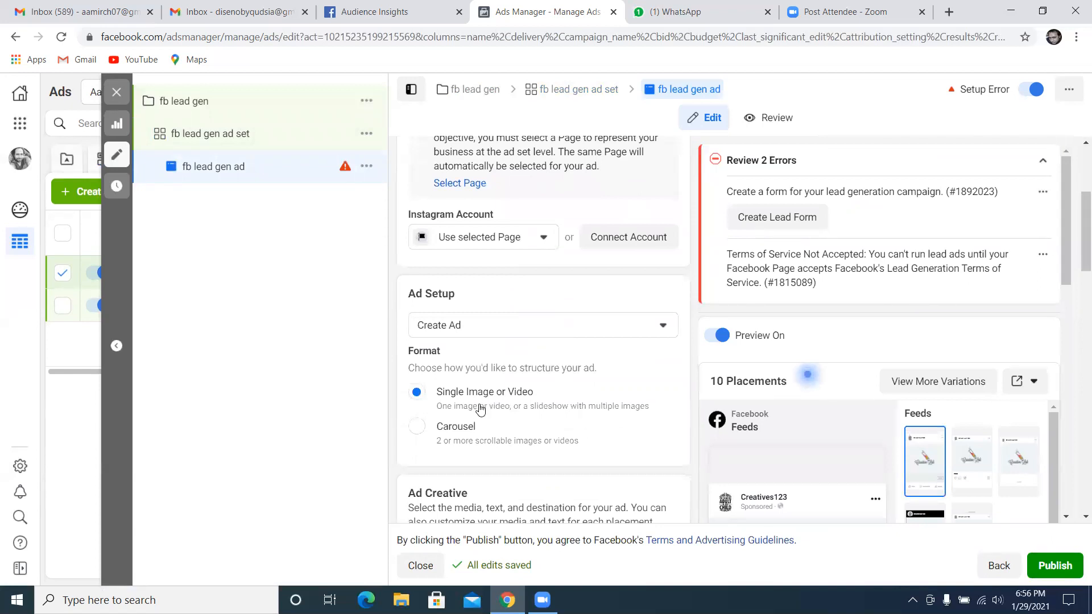
{"action": "scroll", "coordinate": [480, 410], "scroll_direction": "down", "scroll_amount": 3}
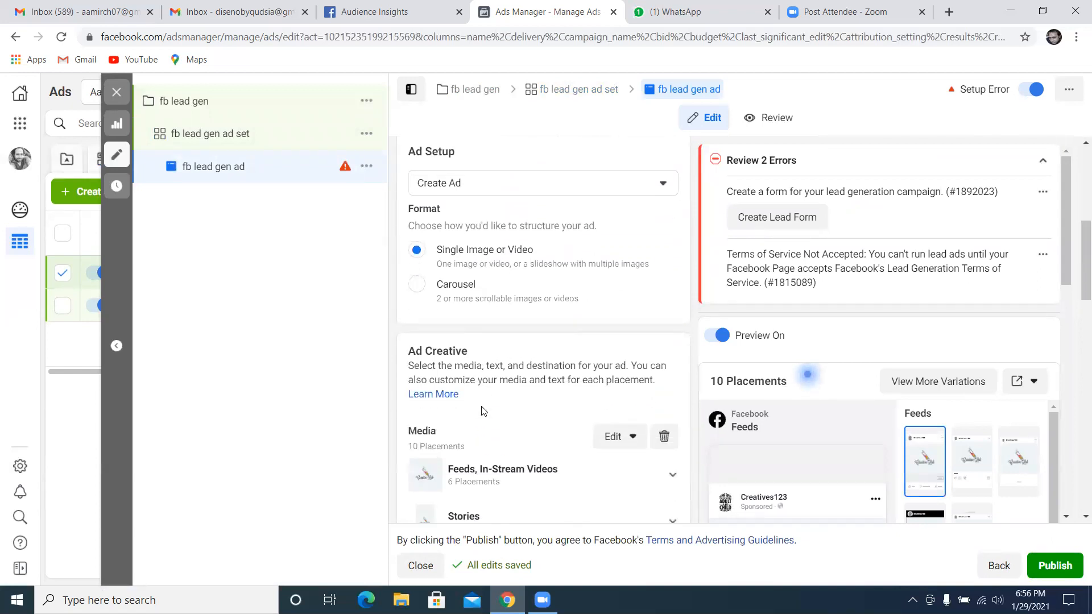
{"action": "left_click", "coordinate": [419, 285]}
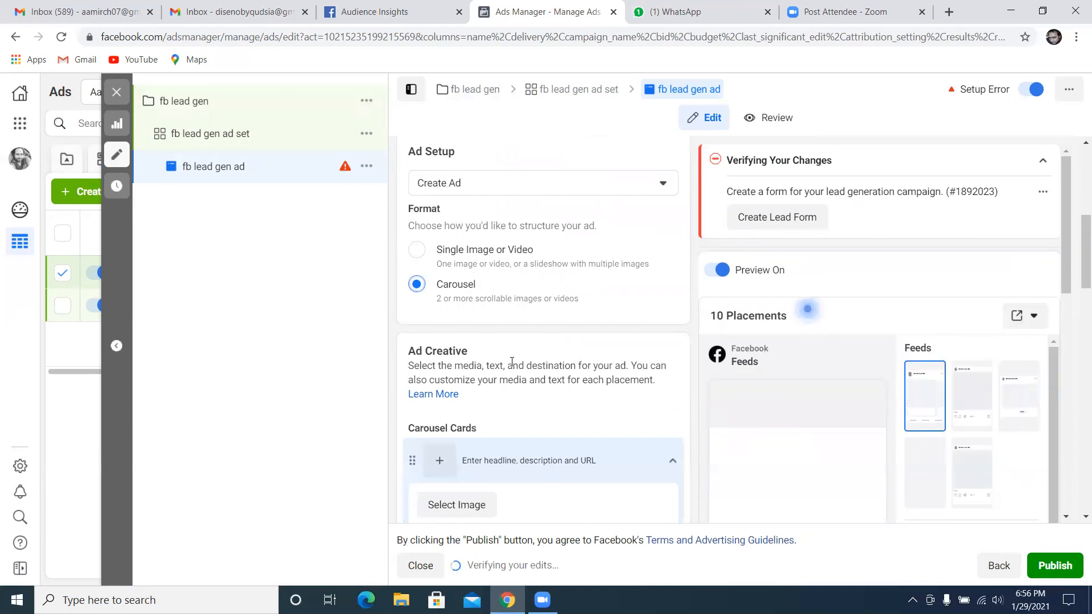
Review the first carousel card's fields, then open its image selection and close it without choosing an image
{"action": "scroll", "coordinate": [510, 380], "scroll_direction": "down", "scroll_amount": 1}
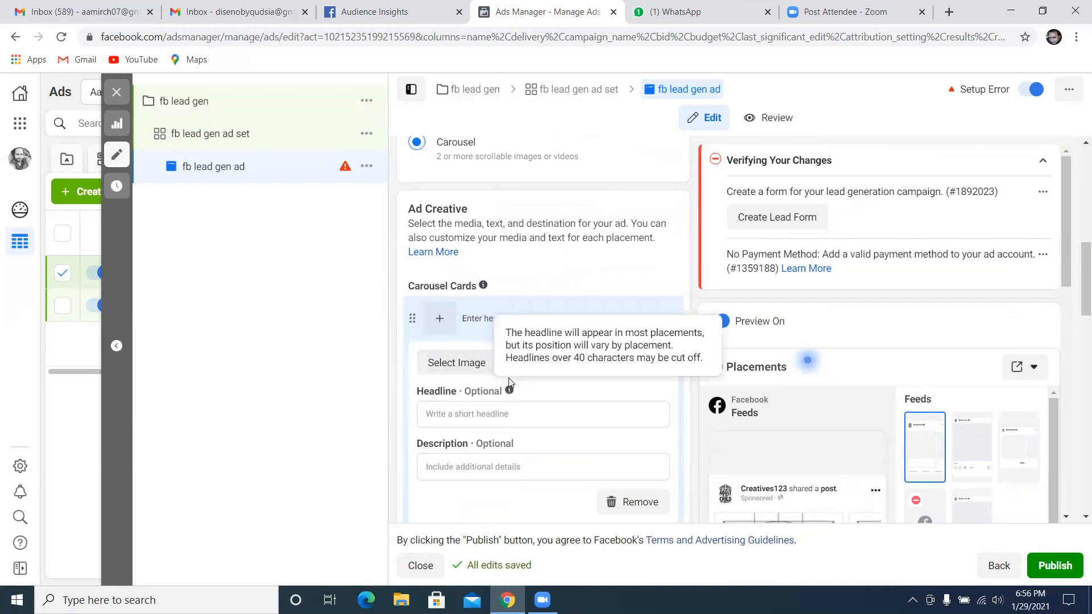
{"action": "scroll", "coordinate": [494, 373], "scroll_direction": "down", "scroll_amount": 3}
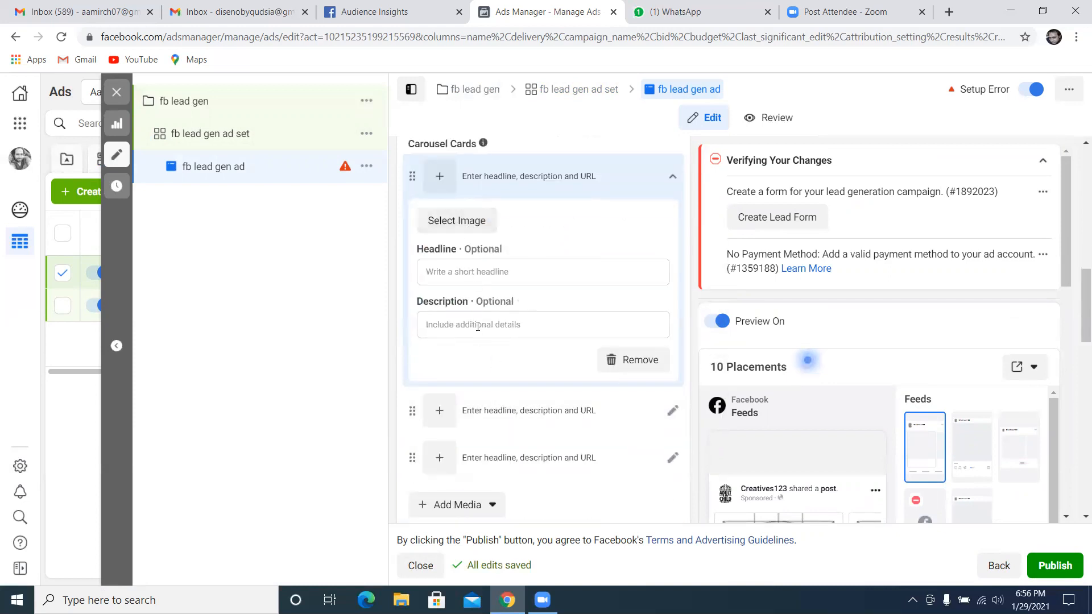
{"action": "left_click", "coordinate": [454, 220]}
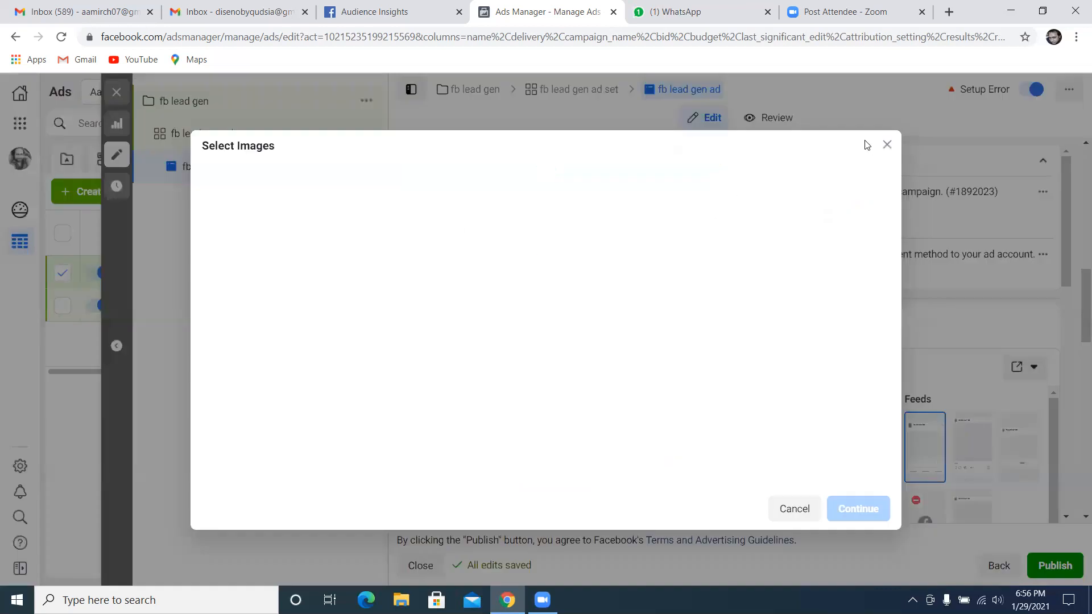
{"action": "left_click", "coordinate": [887, 145]}
Review the remaining ad creative options and view the text suggestions for the primary text, leaving the field empty
{"action": "scroll", "coordinate": [514, 253], "scroll_direction": "down", "scroll_amount": 2}
{"action": "scroll", "coordinate": [484, 268], "scroll_direction": "down", "scroll_amount": 2}
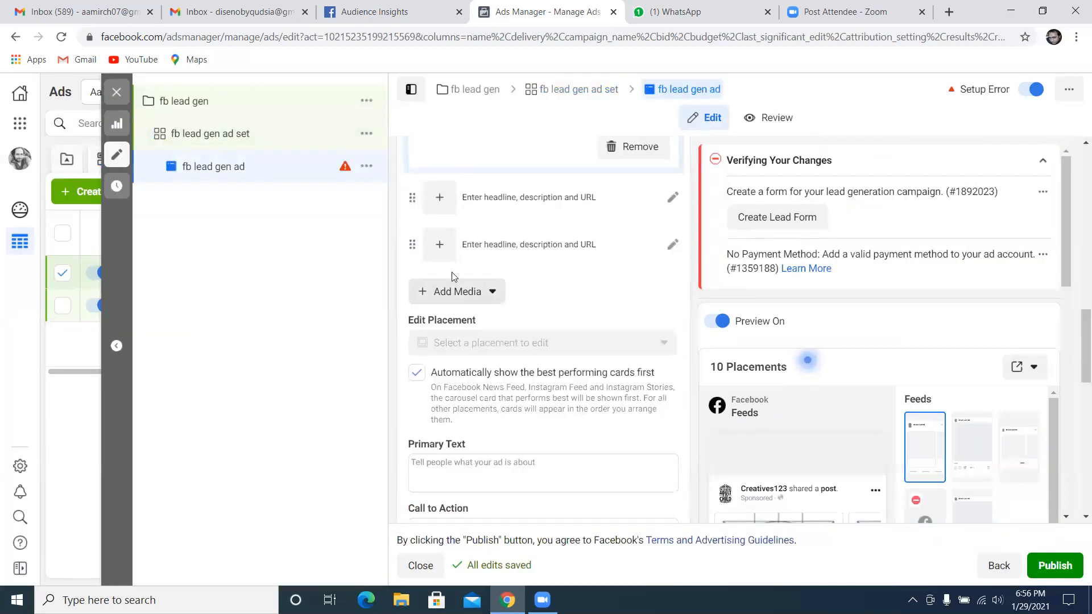
{"action": "scroll", "coordinate": [464, 421], "scroll_direction": "down", "scroll_amount": 1}
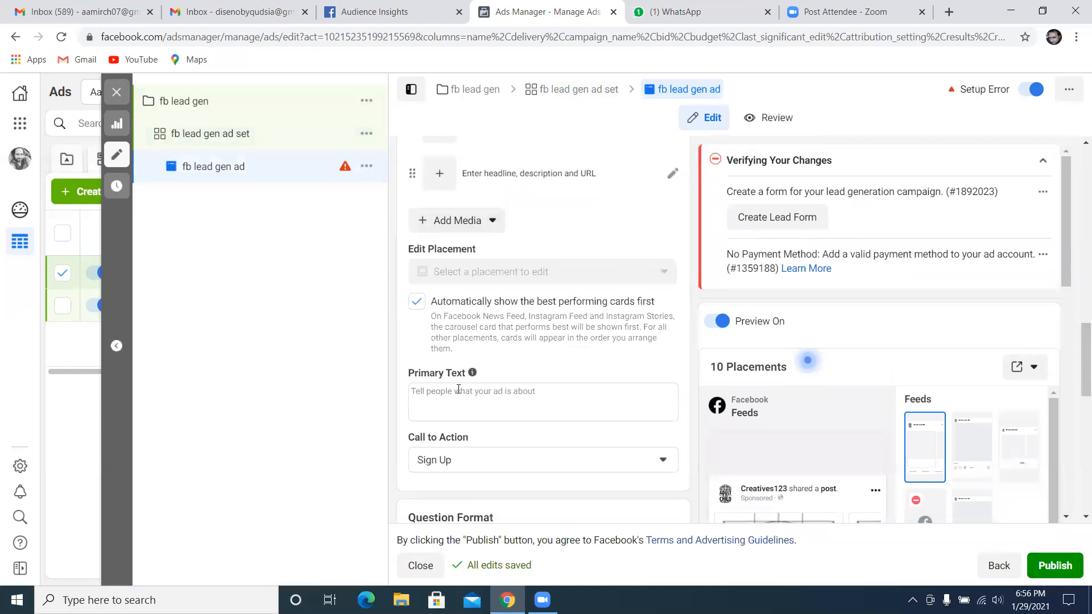
{"action": "left_click", "coordinate": [461, 395]}
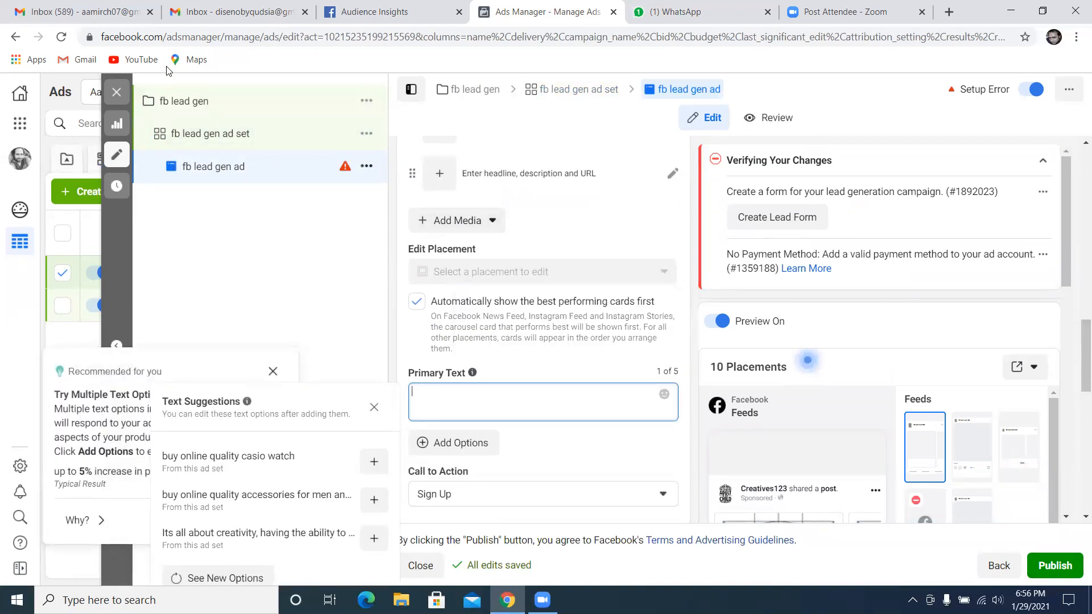
{"action": "left_click", "coordinate": [362, 263]}
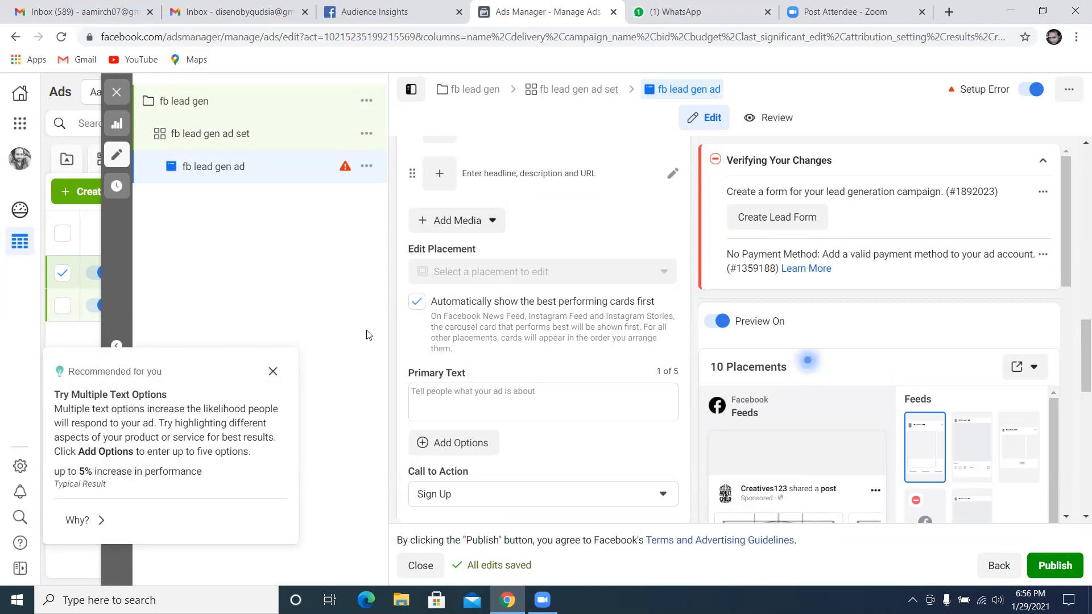
Set the ad's call to action to Get Quote
{"action": "left_click_drag", "start_coordinate": [1078, 357], "coordinate": [1077, 395]}
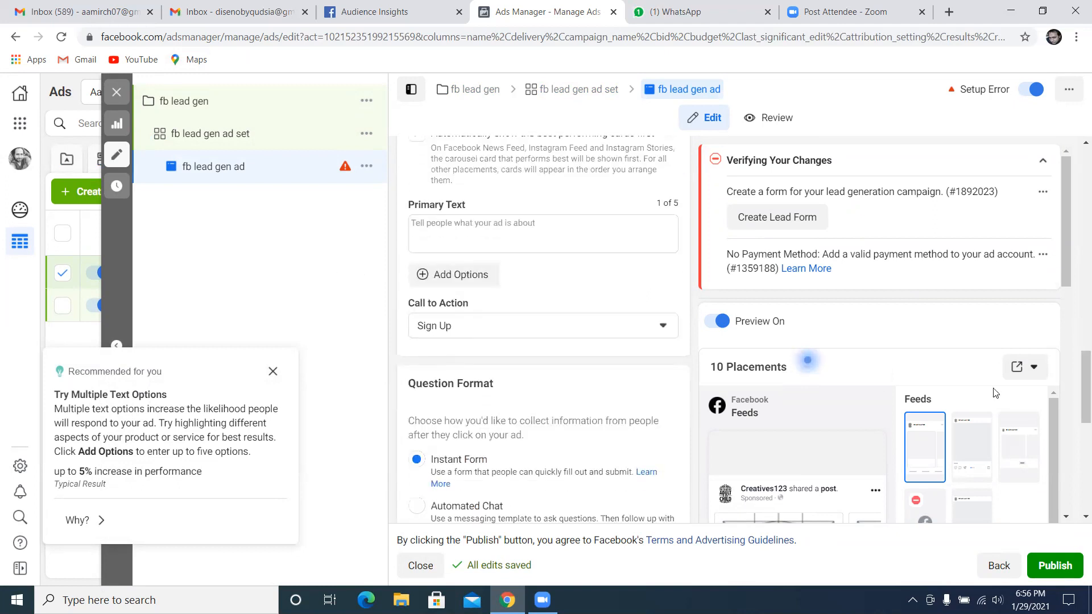
{"action": "left_click", "coordinate": [663, 327]}
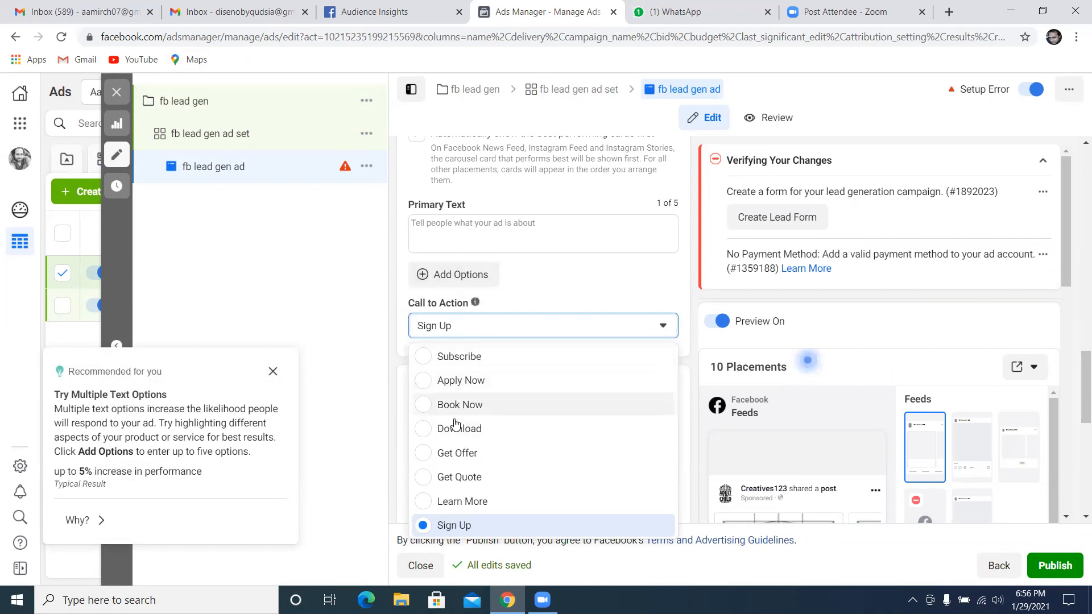
{"action": "left_click", "coordinate": [481, 481]}
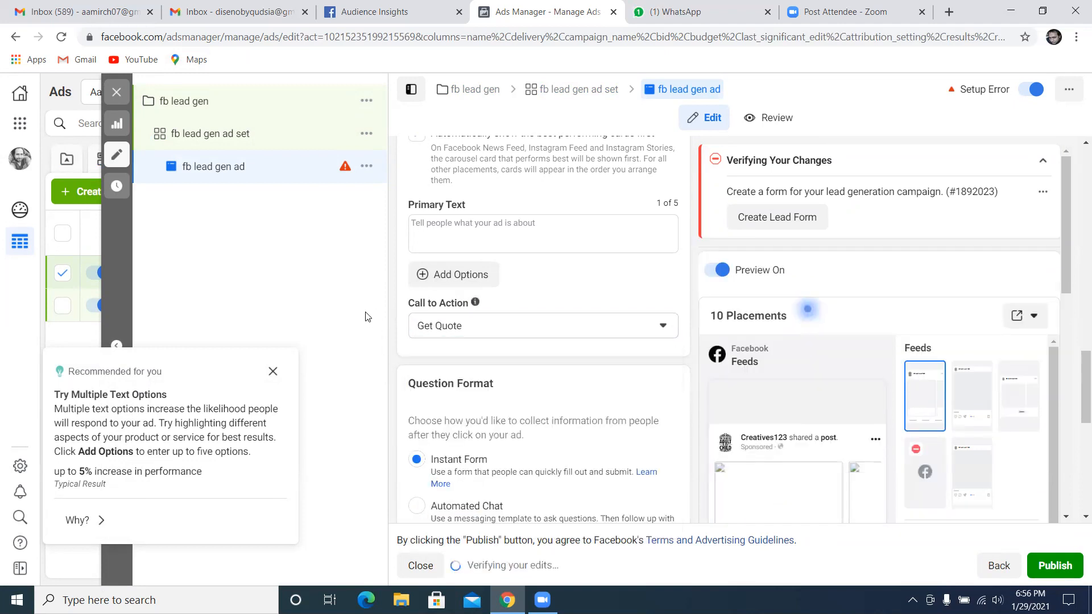
Create a new instant form for the ad and name it "lead gen form abc"
{"action": "left_click_drag", "start_coordinate": [1077, 397], "coordinate": [1074, 424]}
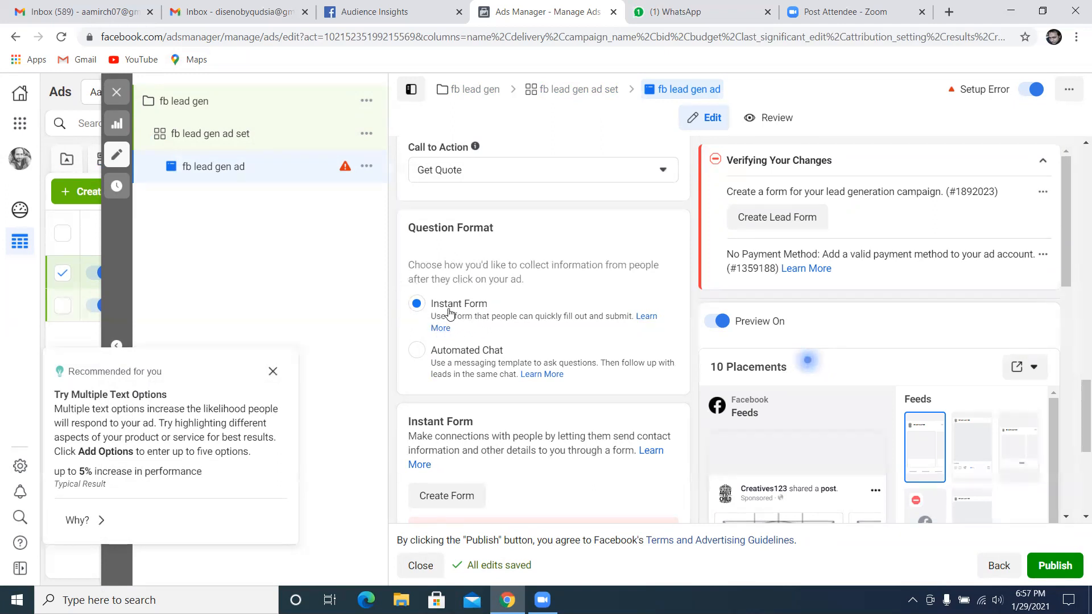
{"action": "scroll", "coordinate": [475, 329], "scroll_direction": "down", "scroll_amount": 3}
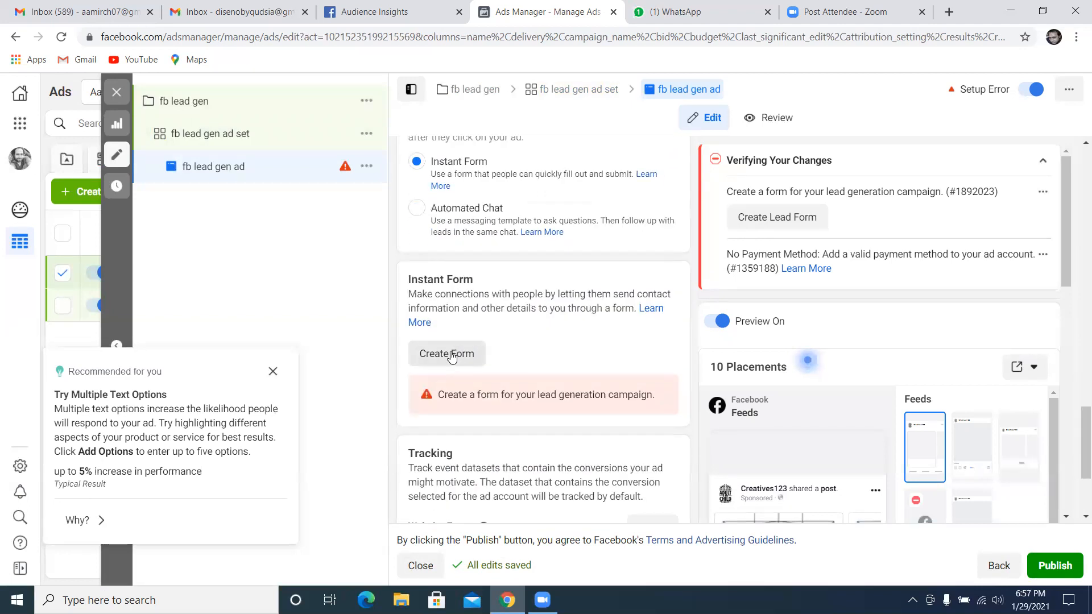
{"action": "left_click", "coordinate": [449, 353]}
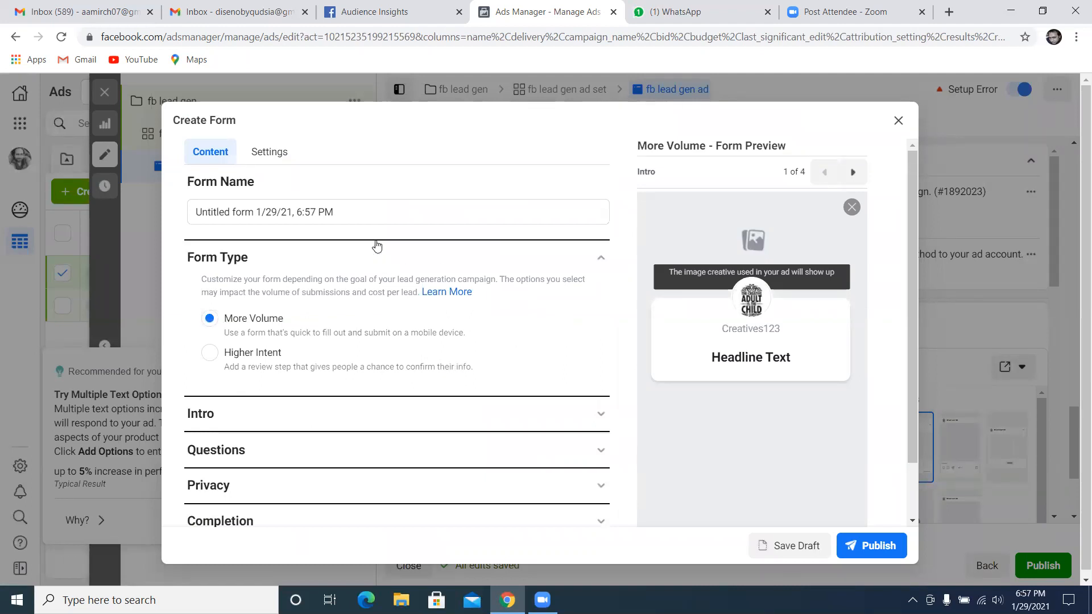
{"action": "left_click_drag", "start_coordinate": [334, 212], "coordinate": [169, 219]}
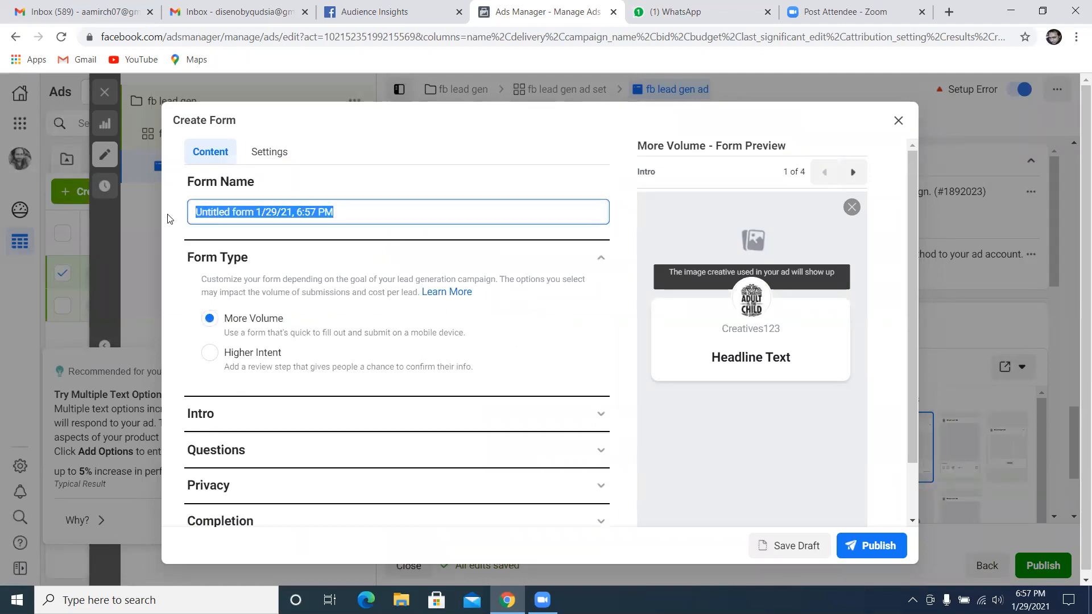
{"action": "type", "text": "lead gen form a"}
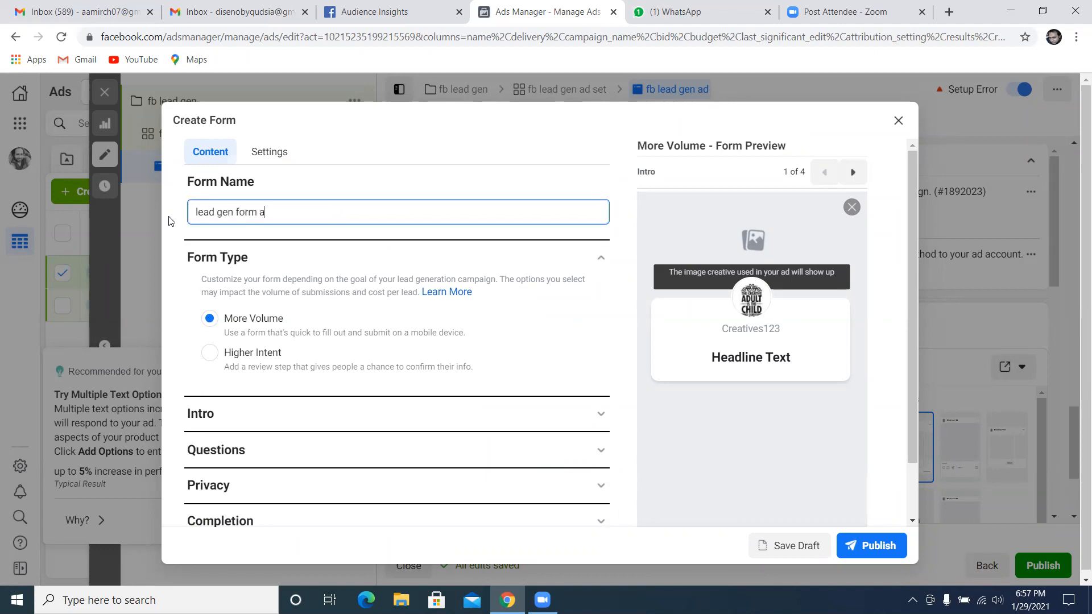
{"action": "type", "text": "bc"}
Compare the More Volume and Higher Intent form types, then set the form type to Higher Intent
{"action": "left_click", "coordinate": [218, 360]}
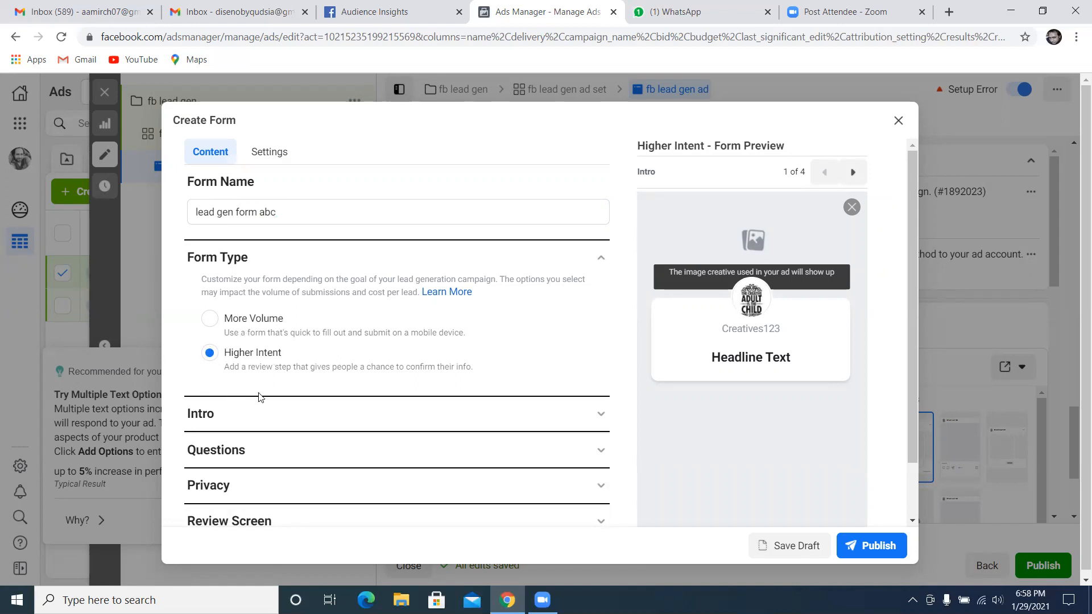
{"action": "left_click", "coordinate": [210, 321]}
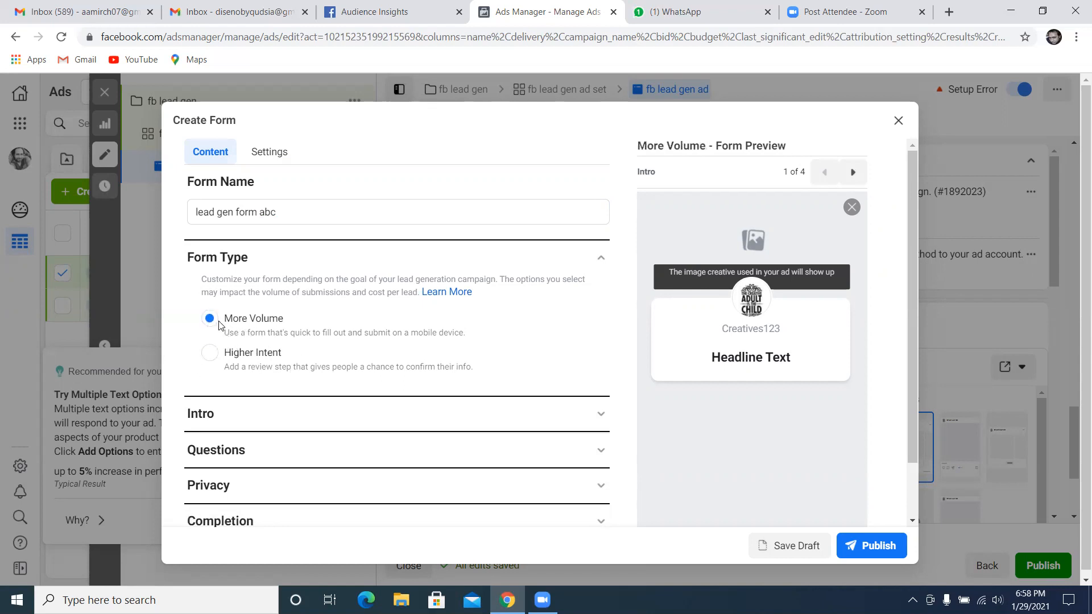
{"action": "scroll", "coordinate": [347, 354], "scroll_direction": "down", "scroll_amount": 2}
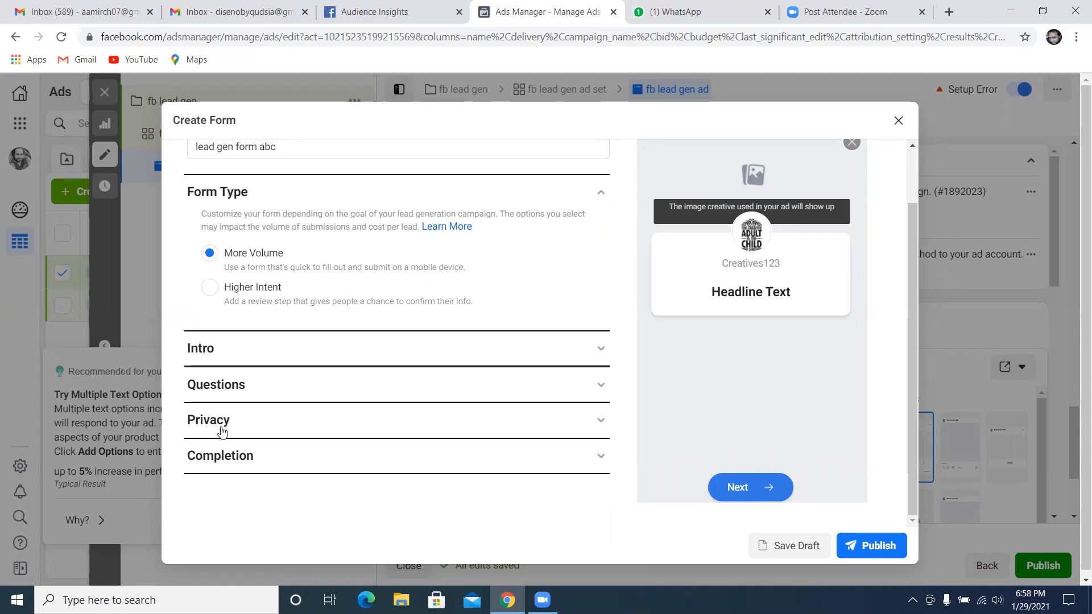
{"action": "left_click", "coordinate": [209, 288]}
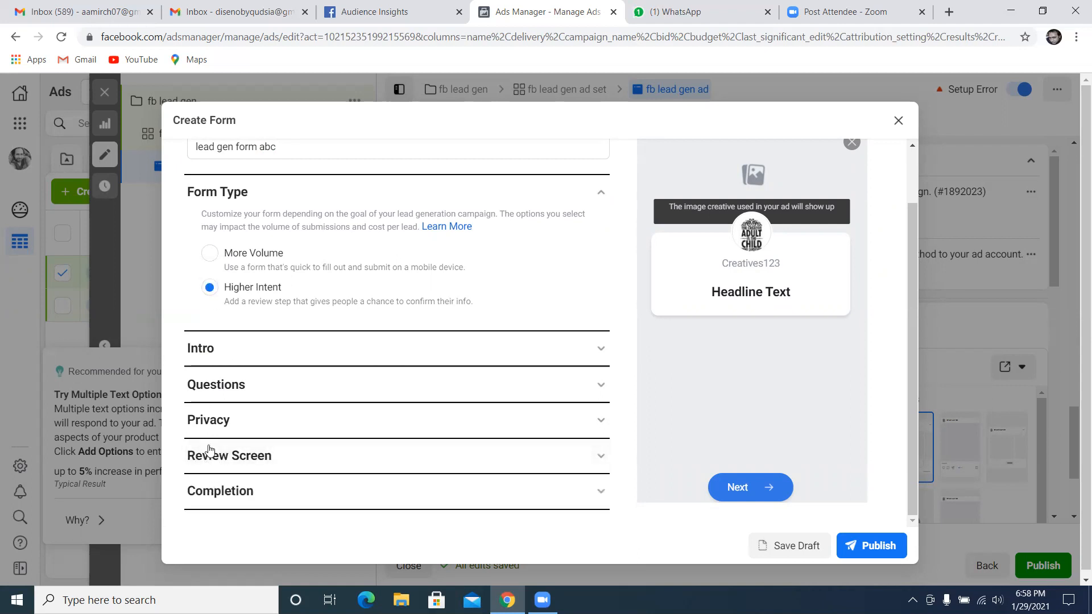
{"action": "left_click", "coordinate": [209, 256]}
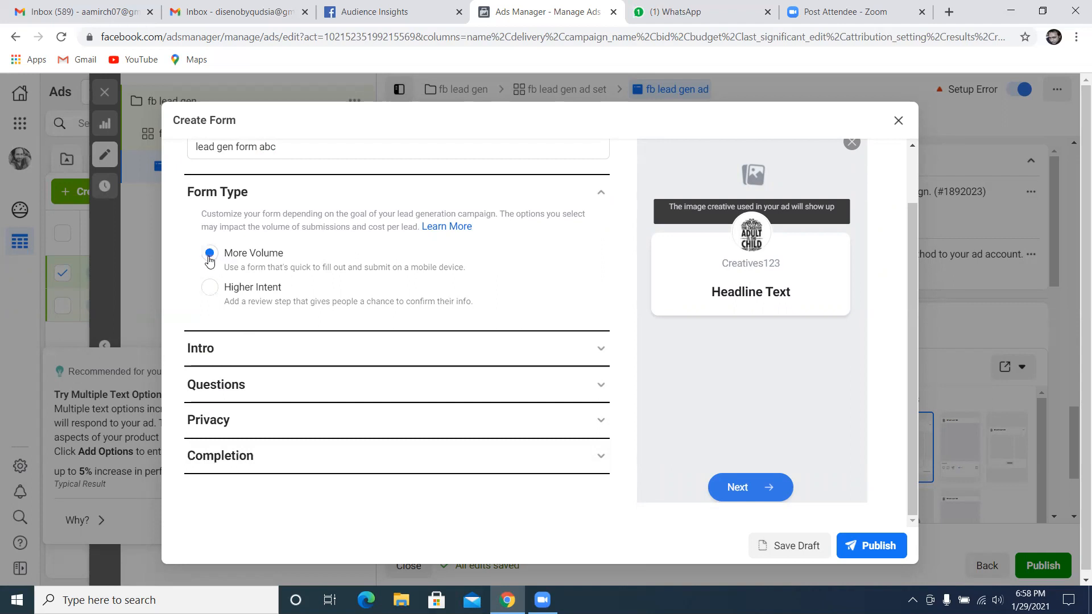
{"action": "left_click", "coordinate": [209, 287]}
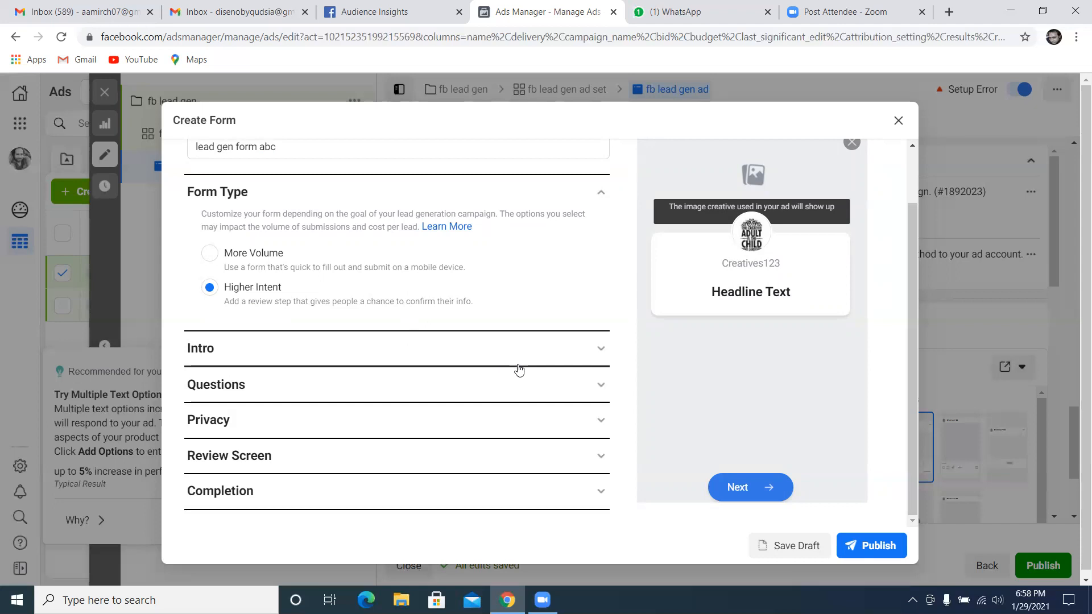
In the form's Intro section, set the background image to Use uploaded image and open the image file selection
{"action": "left_click", "coordinate": [504, 343]}
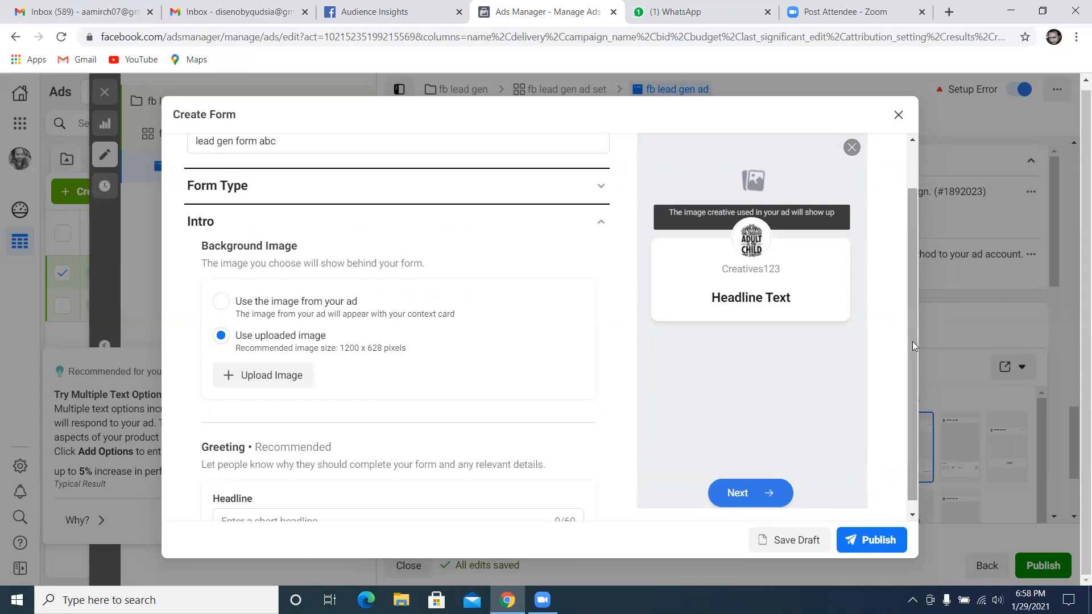
{"action": "left_click_drag", "start_coordinate": [912, 342], "coordinate": [914, 302]}
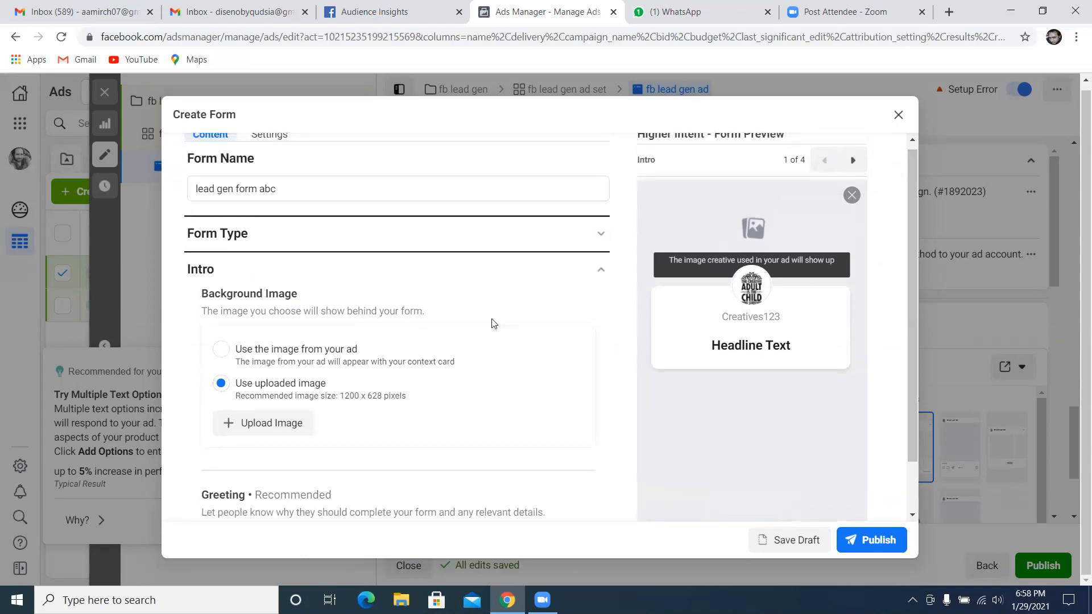
{"action": "left_click", "coordinate": [222, 354]}
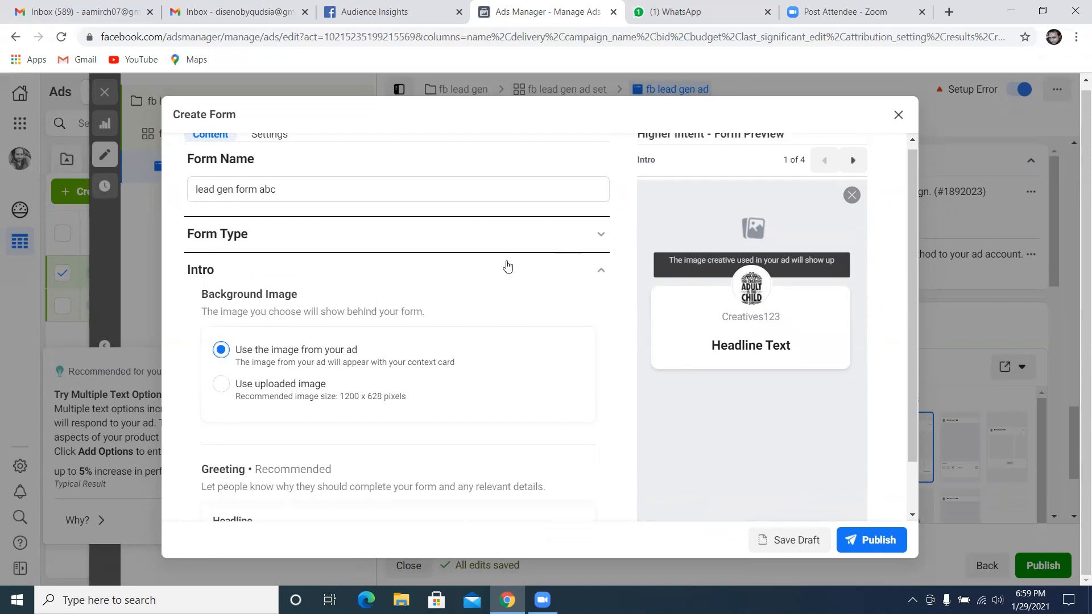
{"action": "left_click", "coordinate": [225, 390]}
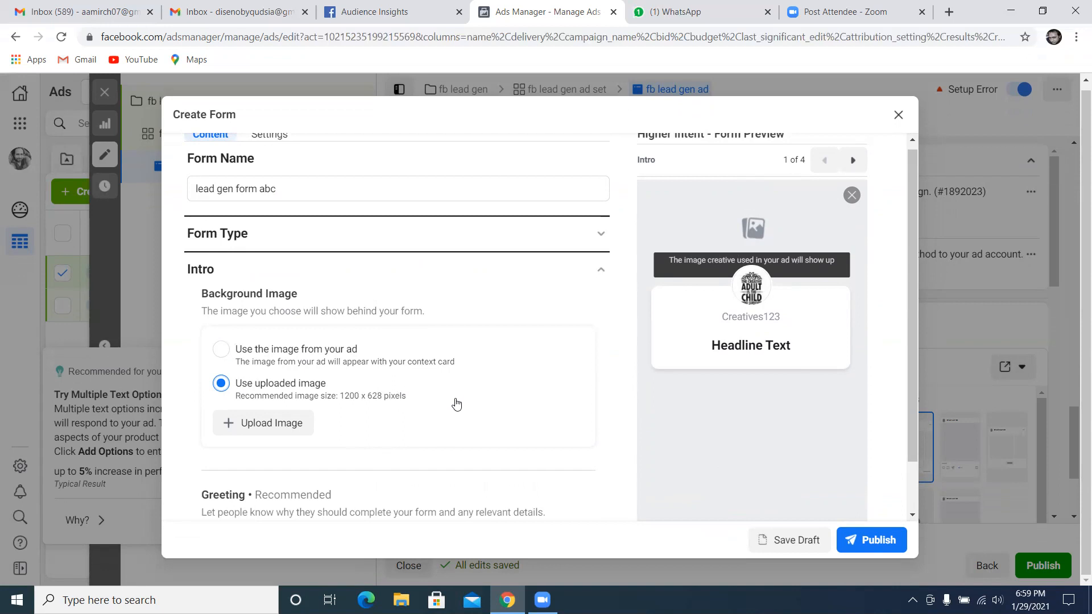
{"action": "scroll", "coordinate": [456, 403], "scroll_direction": "down", "scroll_amount": 1}
{"action": "left_click", "coordinate": [279, 354]}
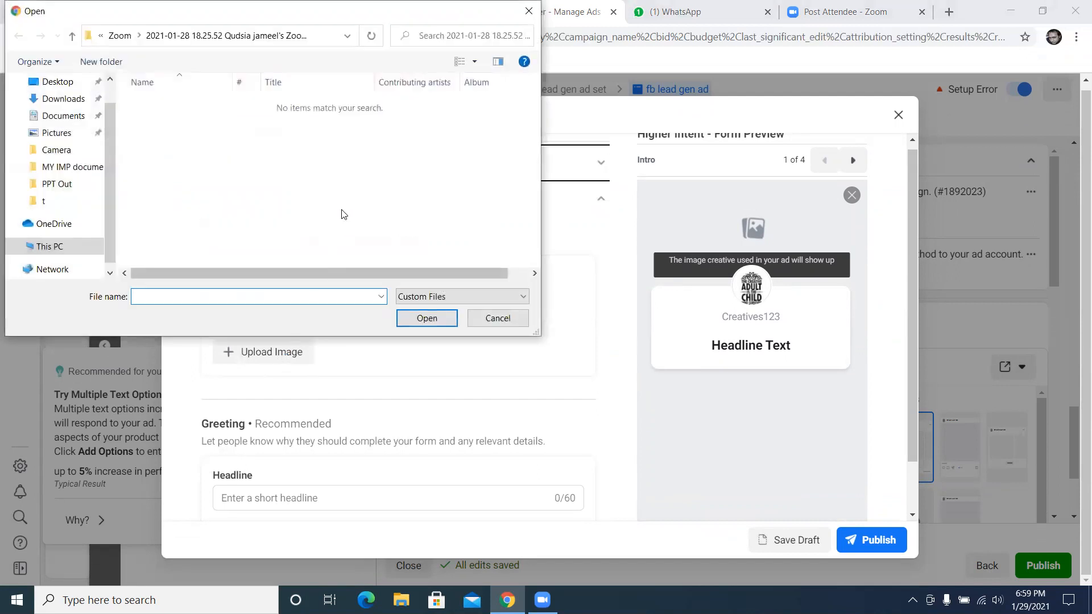
Look through the Downloads, Desktop, MY IMP documents and Pictures folders for a suitable background image
{"action": "left_click", "coordinate": [74, 99]}
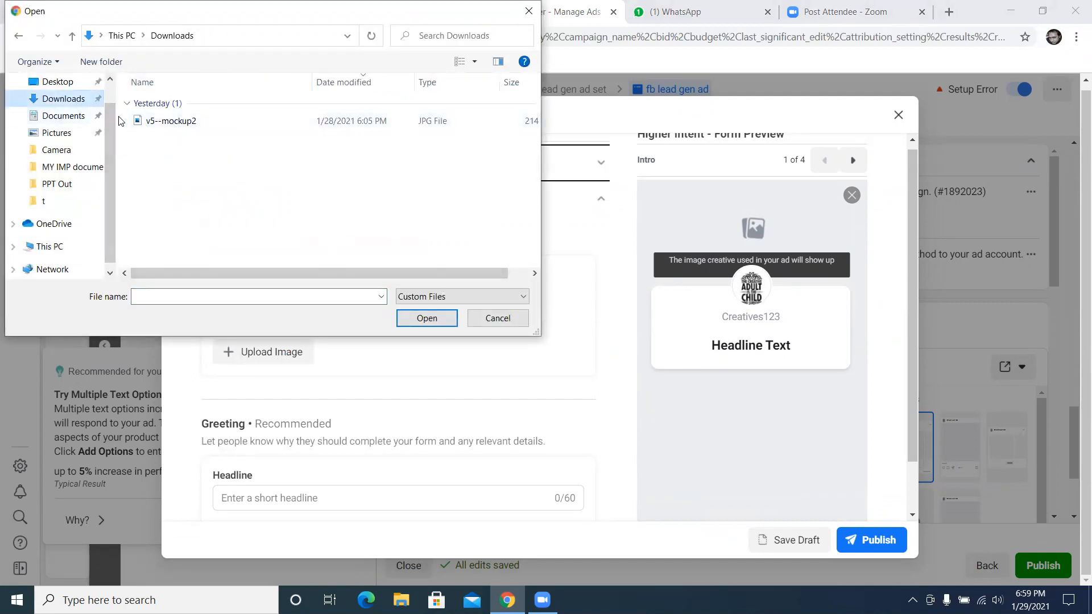
{"action": "scroll", "coordinate": [109, 94], "scroll_direction": "up", "scroll_amount": 1}
{"action": "left_click", "coordinate": [57, 110]}
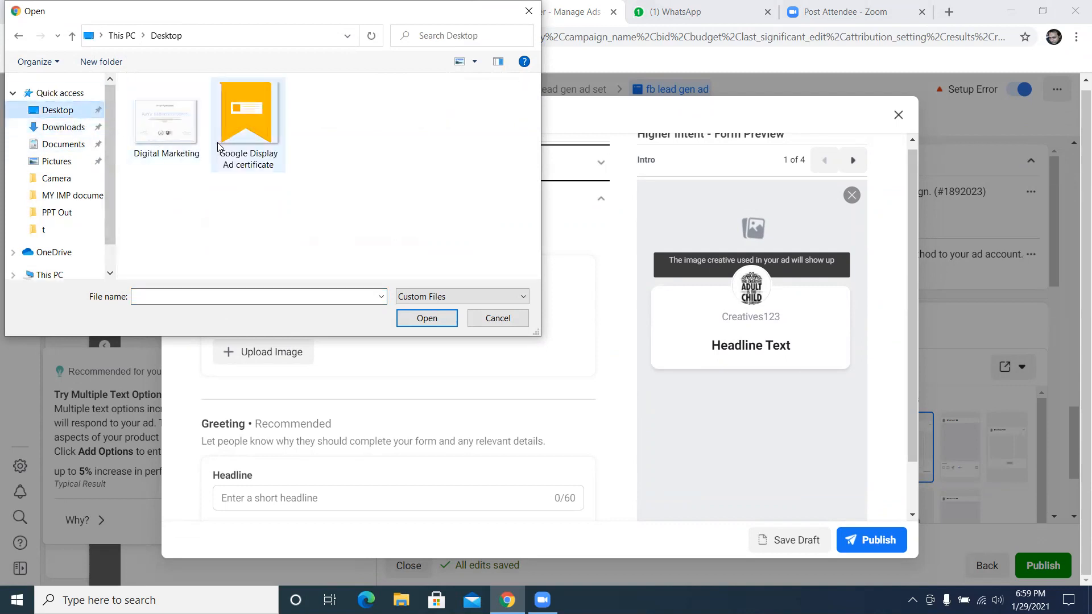
{"action": "left_click", "coordinate": [55, 179]}
{"action": "left_click", "coordinate": [61, 199]}
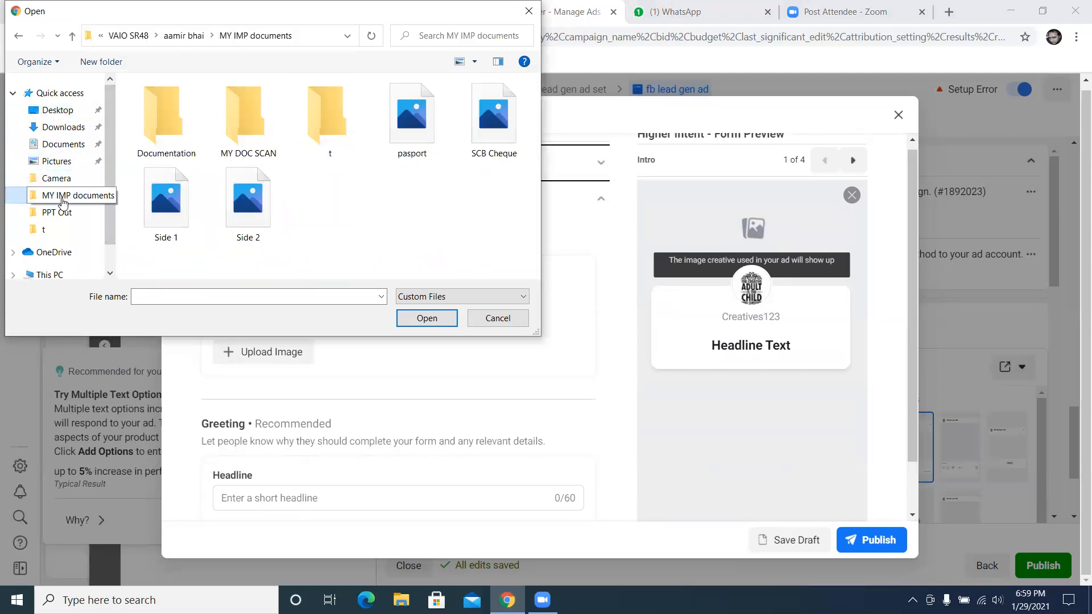
{"action": "left_click", "coordinate": [78, 213]}
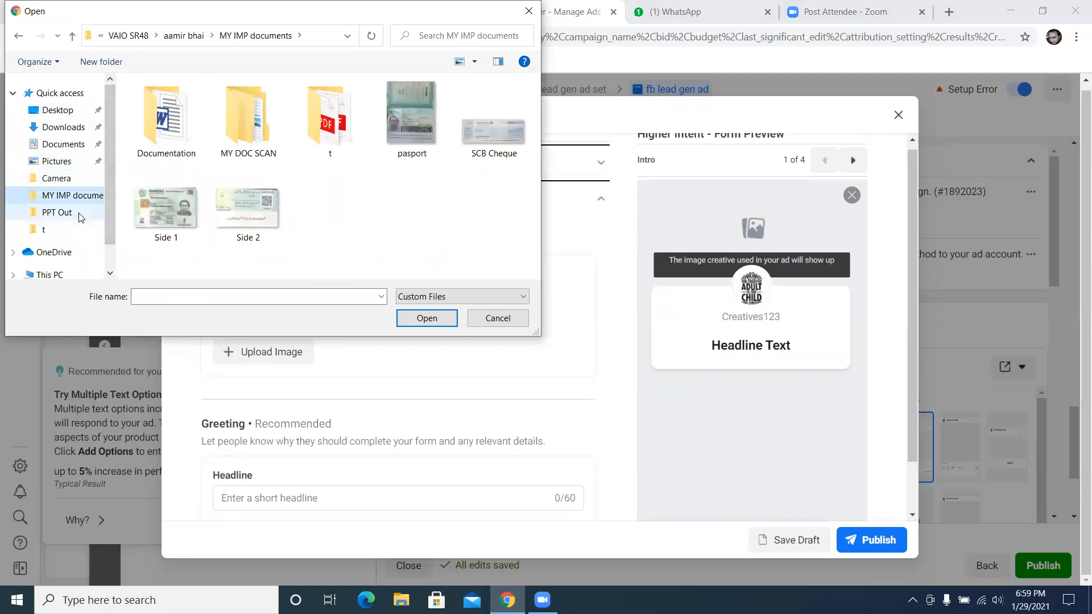
{"action": "left_click", "coordinate": [78, 165]}
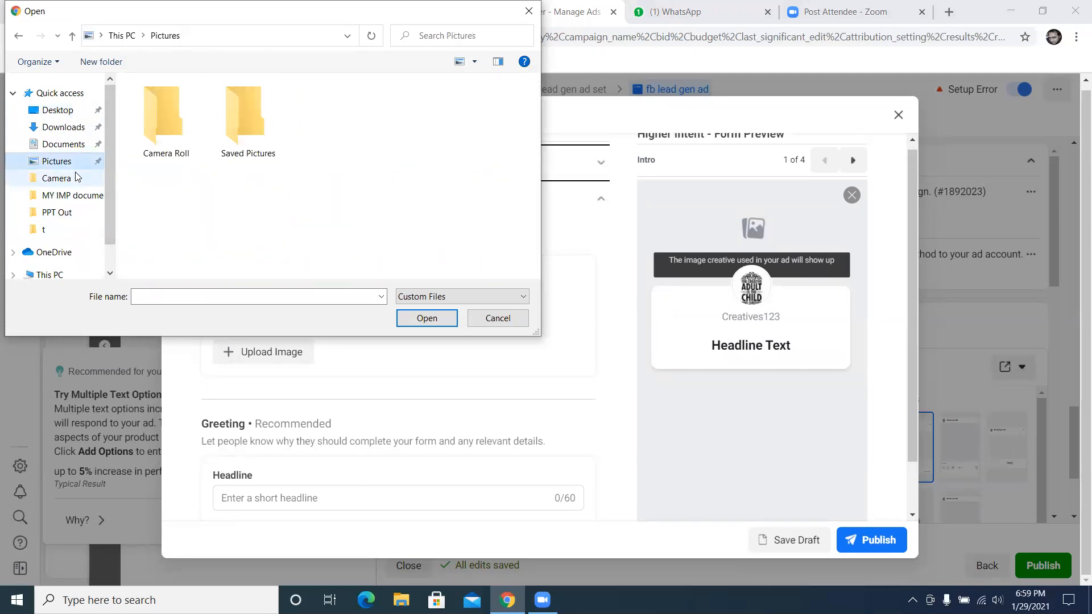
{"action": "left_click", "coordinate": [240, 146]}
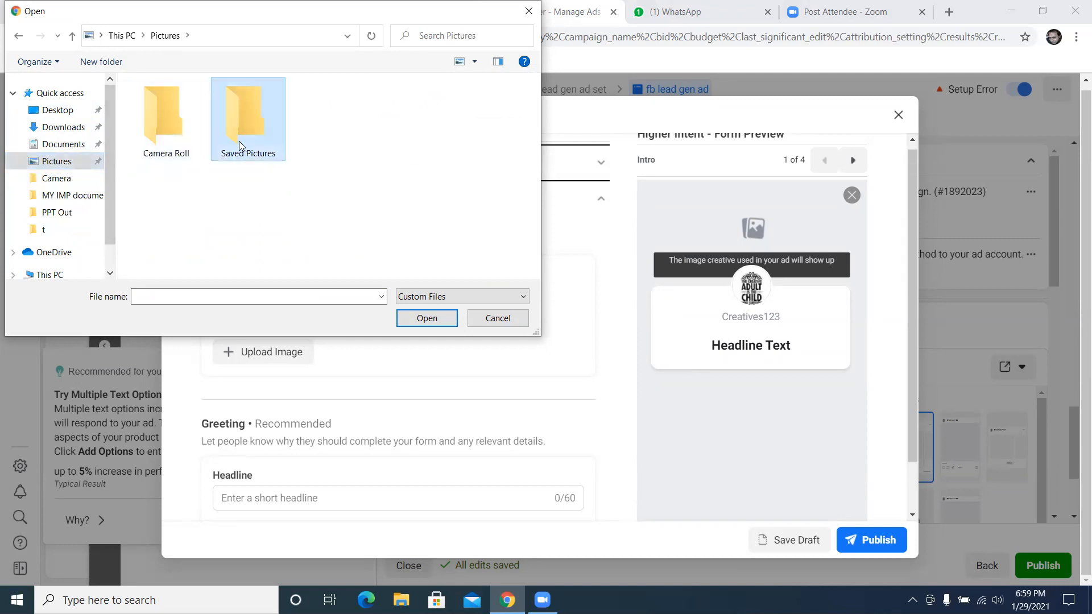
{"action": "double_click", "coordinate": [230, 146]}
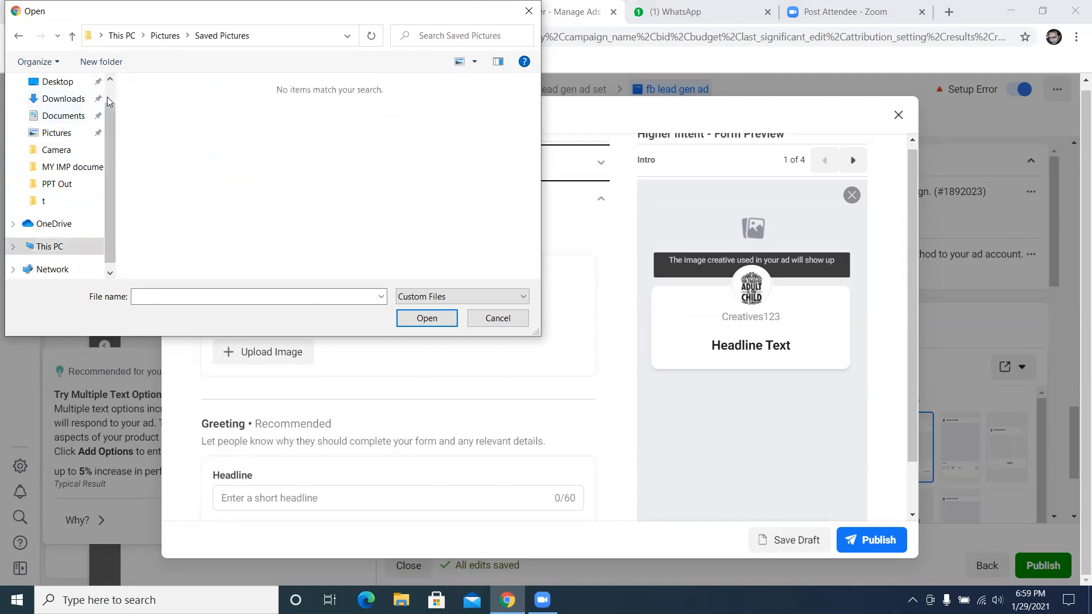
{"action": "scroll", "coordinate": [97, 117], "scroll_direction": "up", "scroll_amount": 1}
Upload the Google Display Ad certificate image from the Desktop folder as the form's background
{"action": "left_click", "coordinate": [79, 110]}
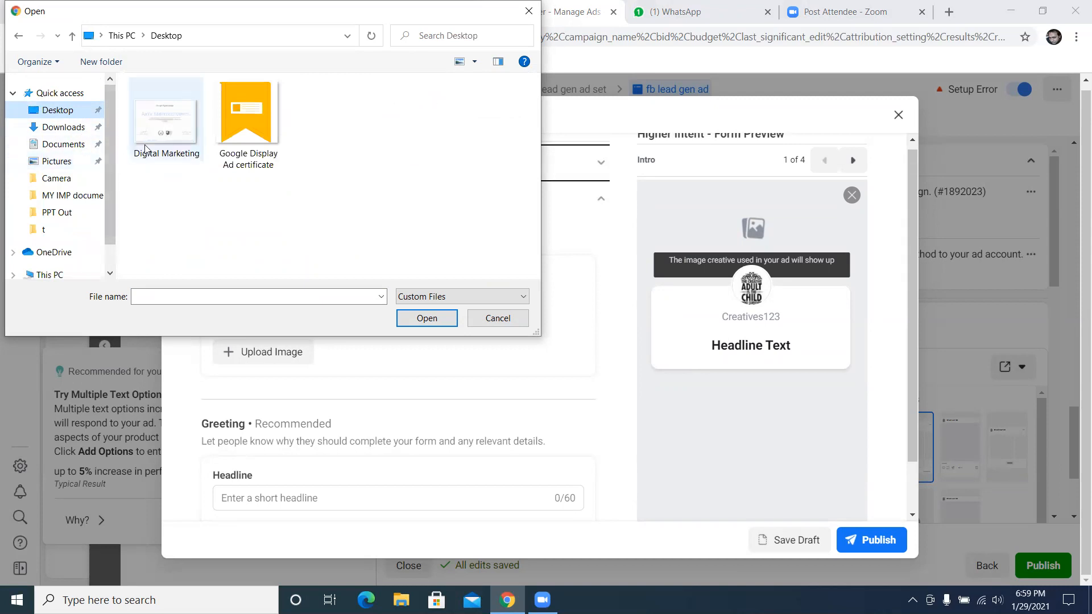
{"action": "left_click", "coordinate": [246, 130]}
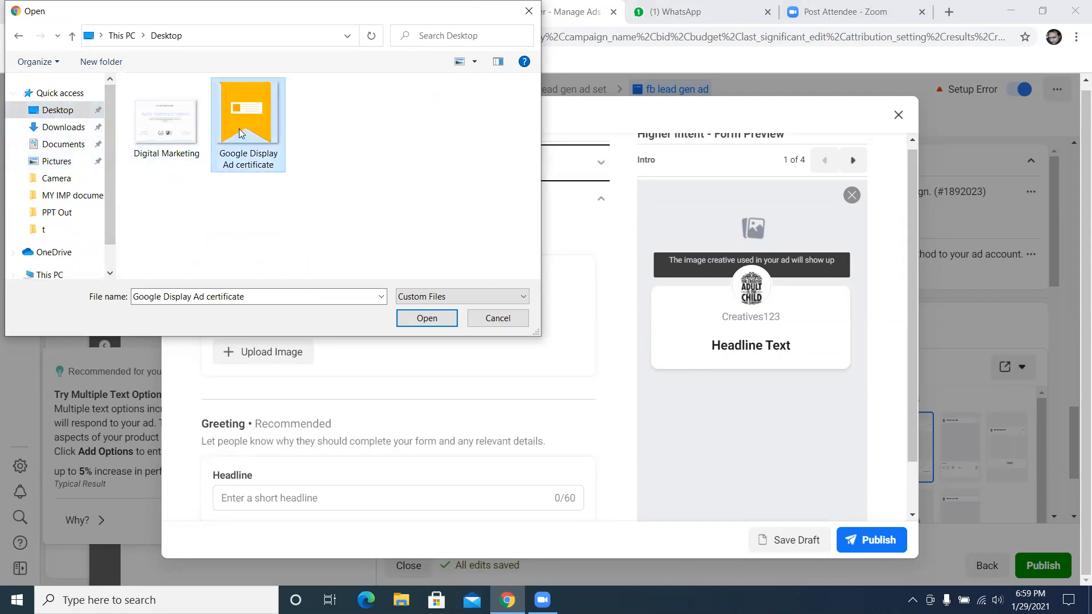
{"action": "double_click", "coordinate": [244, 135]}
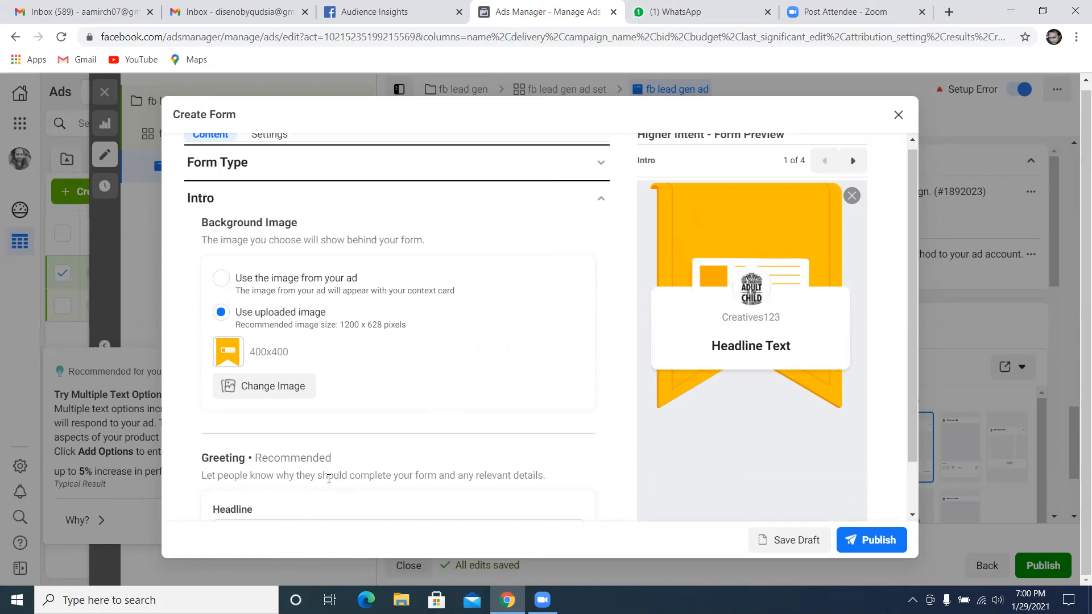
Set the form greeting's headline to "Premium Jewellery"
{"action": "scroll", "coordinate": [611, 344], "scroll_direction": "down", "scroll_amount": 1}
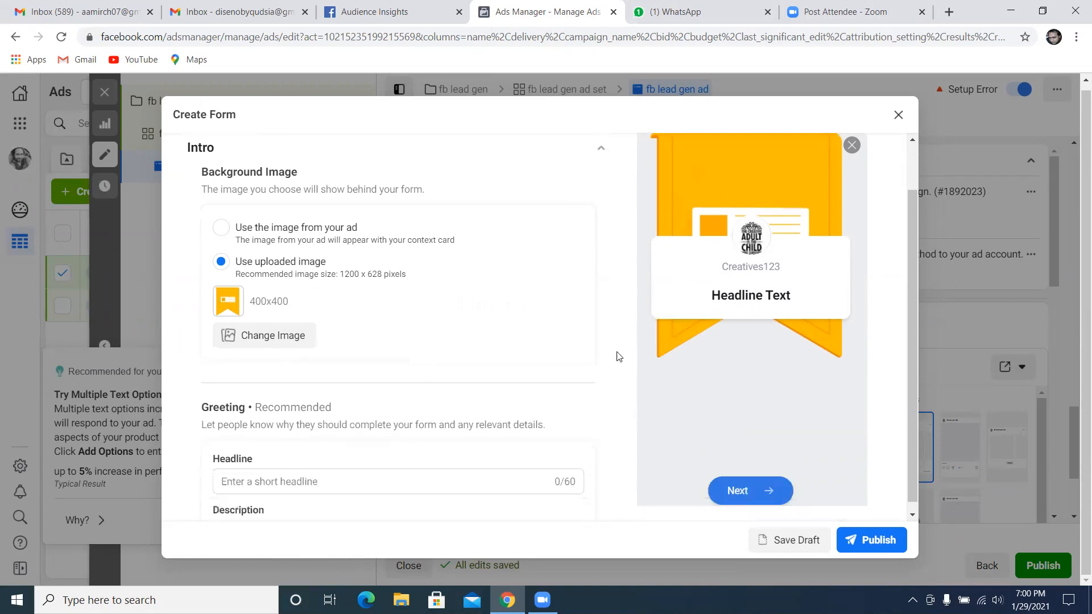
{"action": "left_click", "coordinate": [316, 473]}
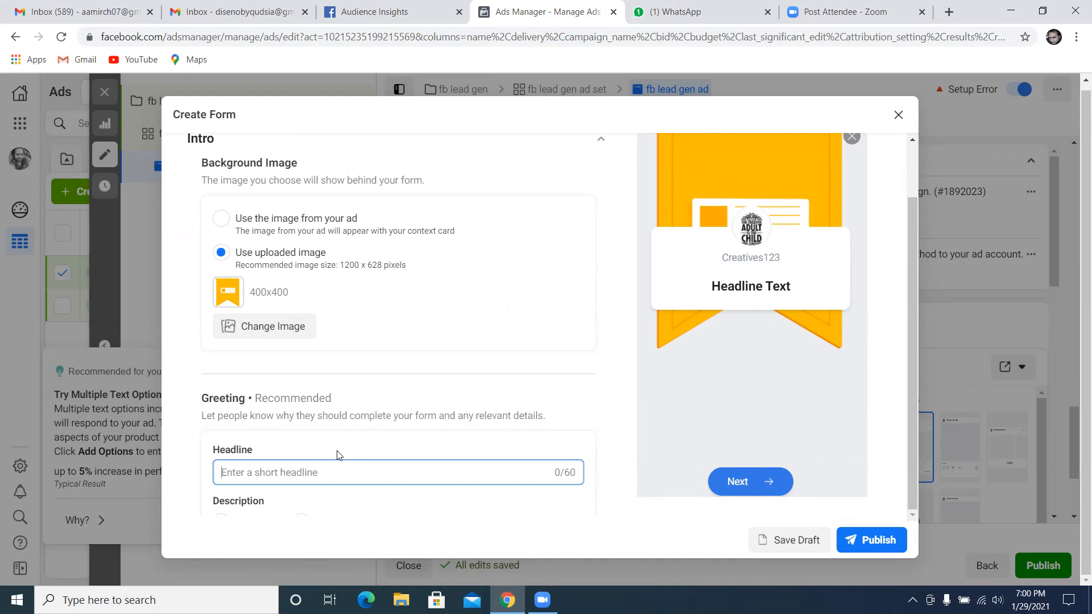
{"action": "type", "text": "Premium Jew"}
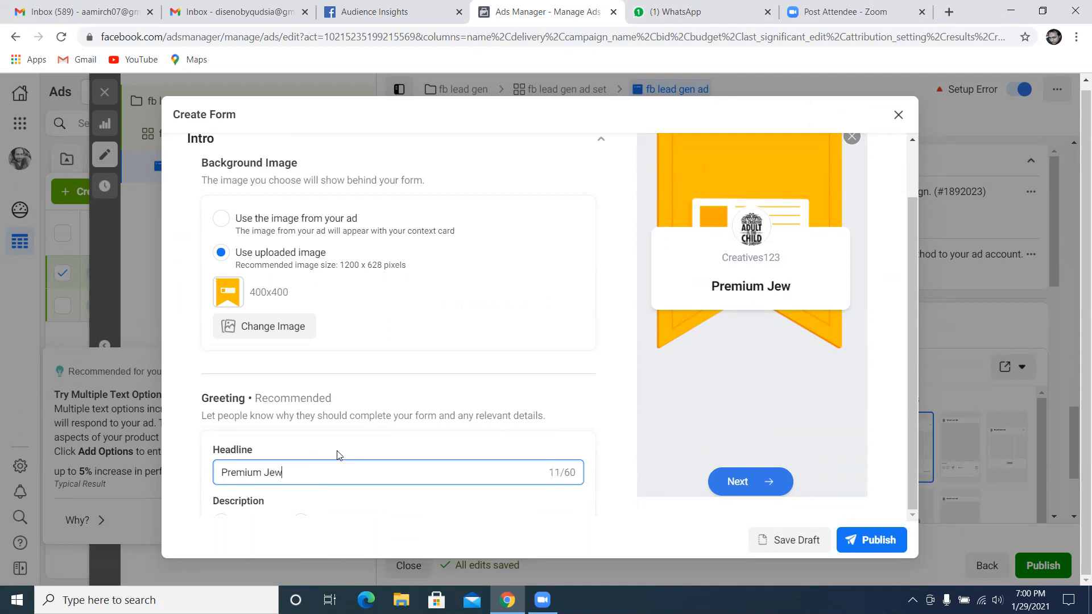
{"action": "type", "text": "ellery"}
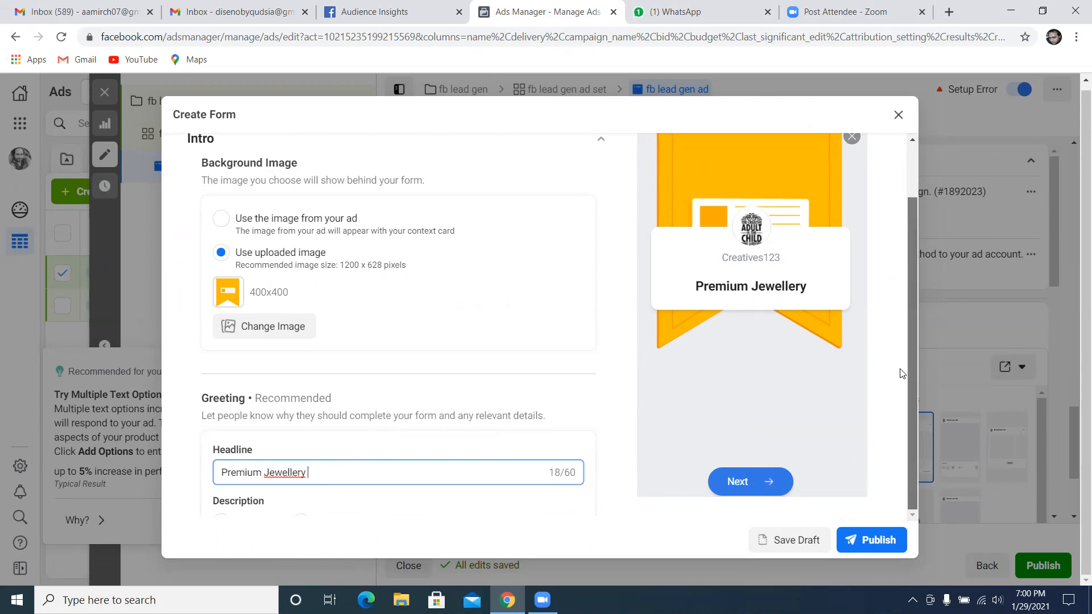
{"action": "left_click", "coordinate": [608, 397]}
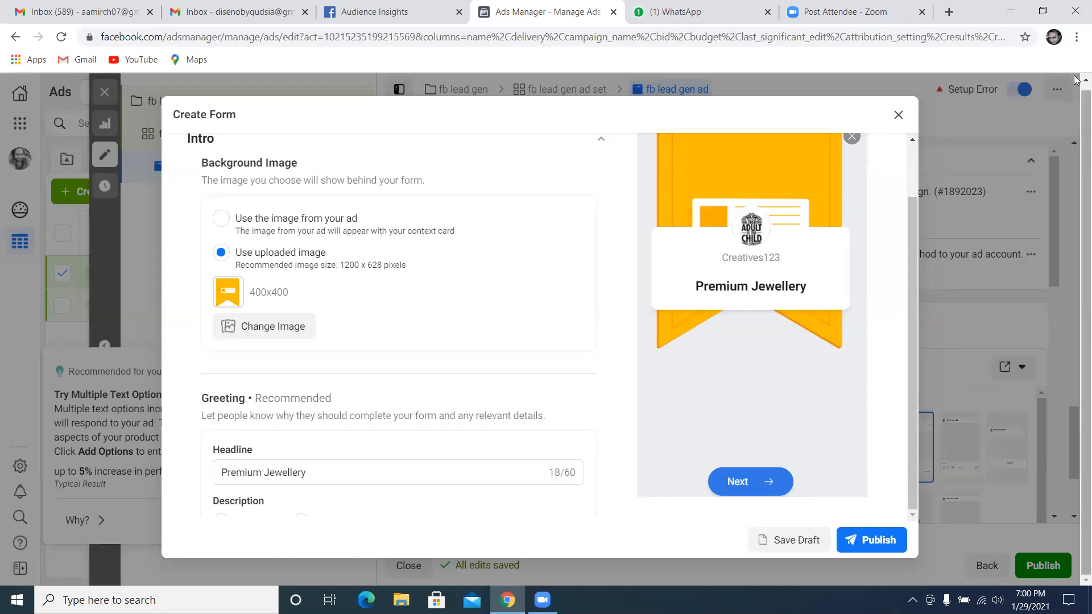
Reduce the browser zoom to 90% and collapse the form's Intro section
{"action": "left_click", "coordinate": [1077, 37]}
{"action": "left_click", "coordinate": [985, 167]}
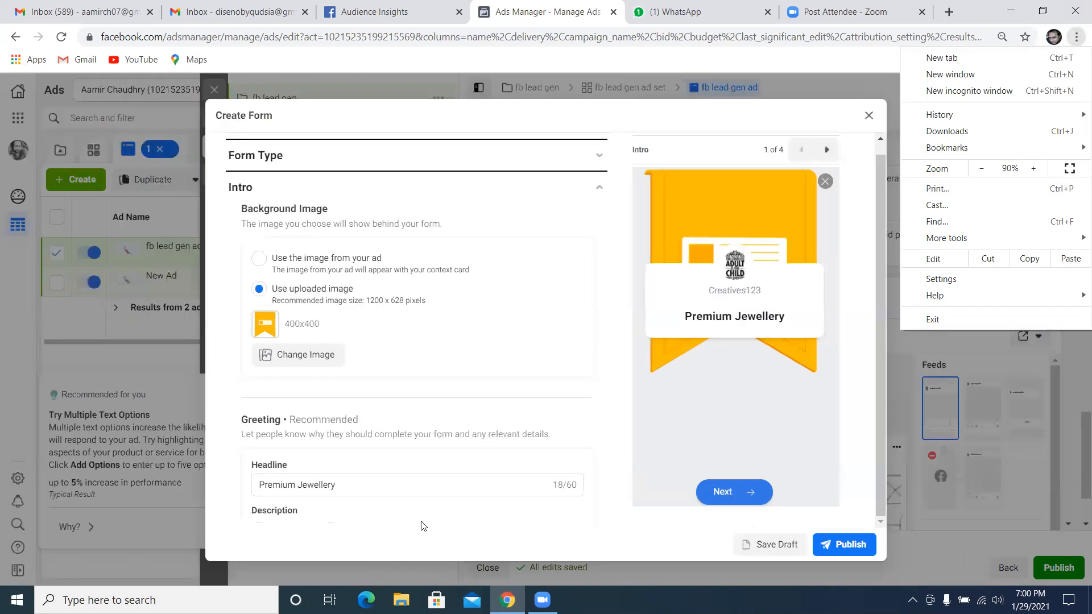
{"action": "left_click", "coordinate": [424, 526]}
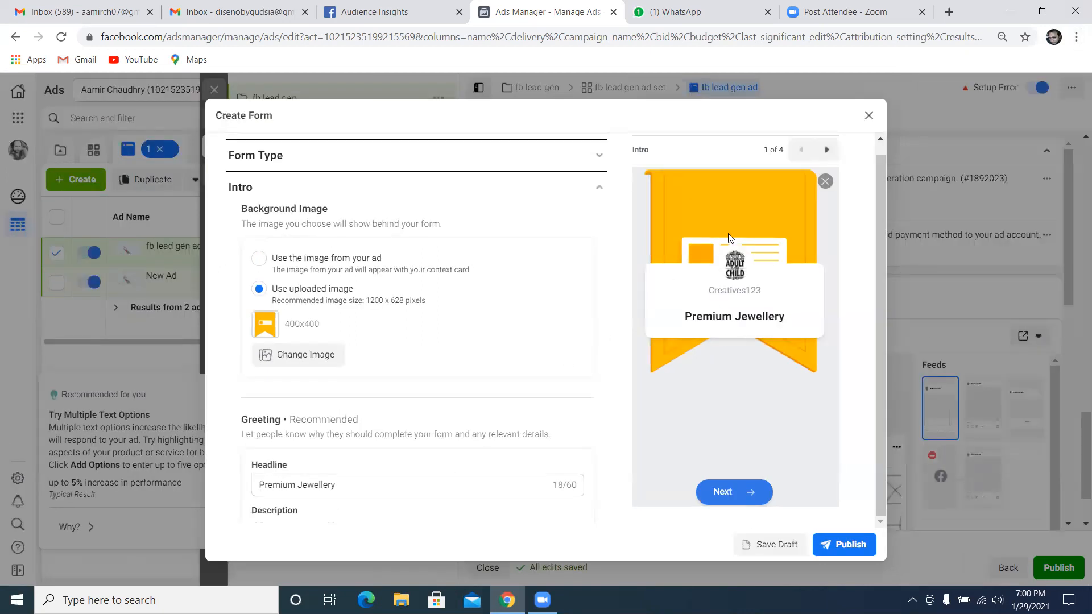
{"action": "left_click", "coordinate": [599, 191]}
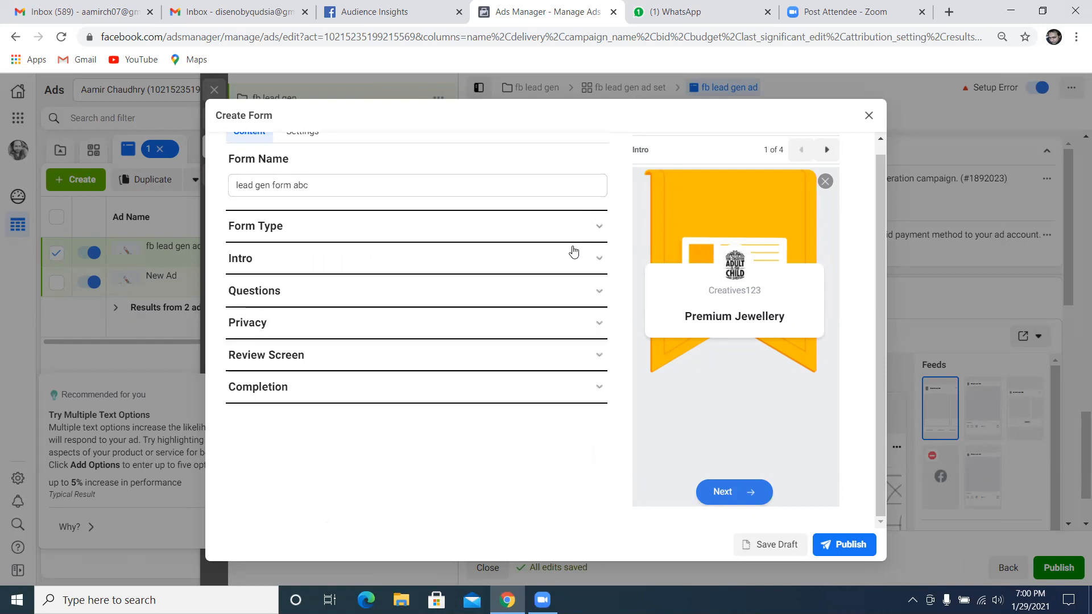
{"action": "scroll", "coordinate": [538, 256], "scroll_direction": "up", "scroll_amount": 1}
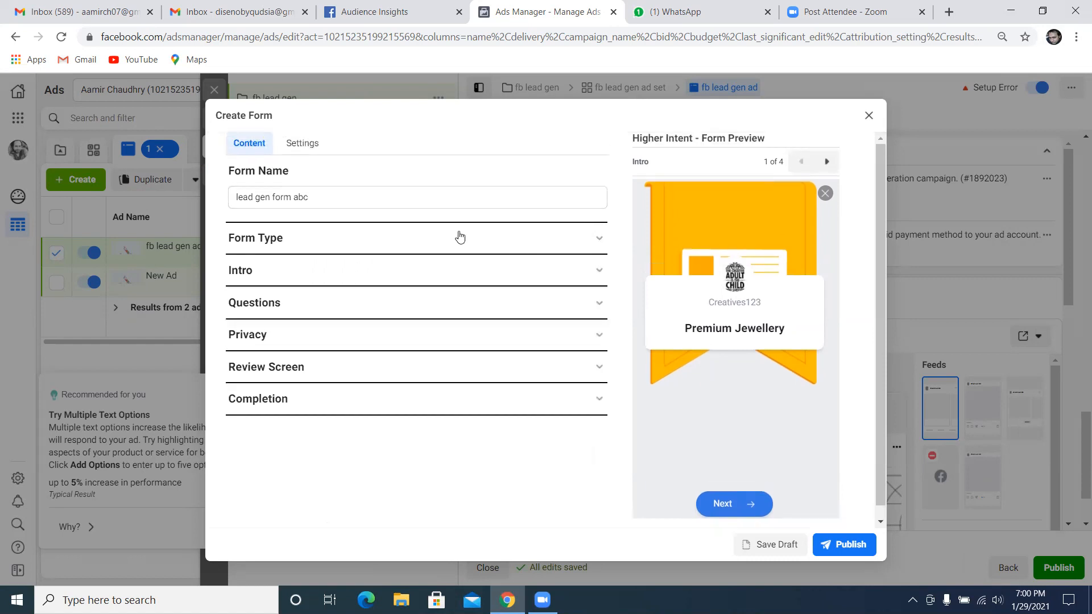
Check the form type choices and expand the form's Intro section to reach the greeting
{"action": "left_click", "coordinate": [420, 244]}
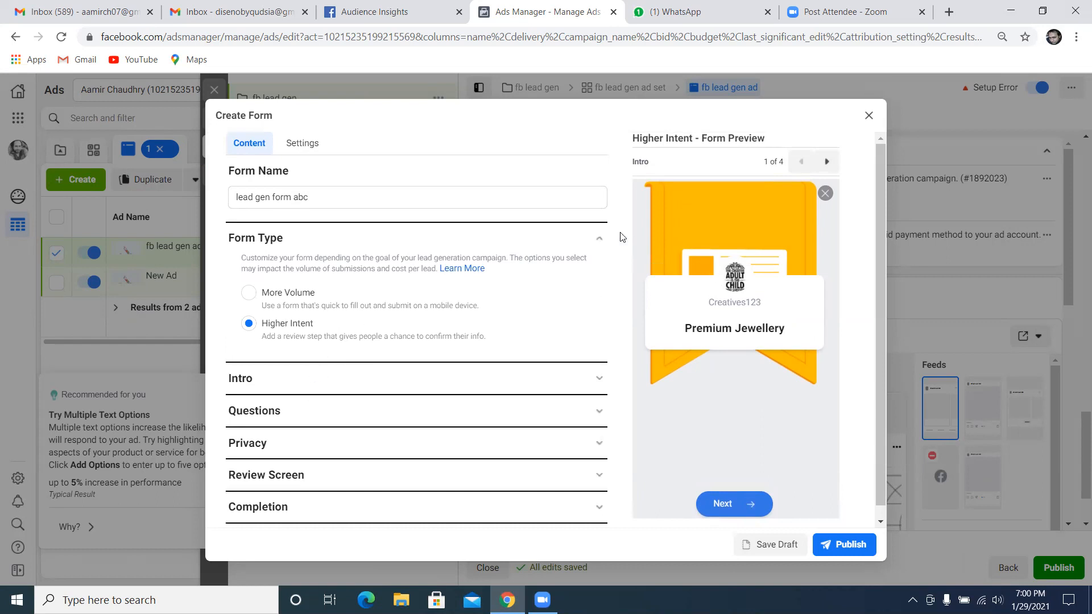
{"action": "left_click", "coordinate": [598, 239]}
{"action": "left_click", "coordinate": [466, 280]}
{"action": "scroll", "coordinate": [446, 319], "scroll_direction": "down", "scroll_amount": 4}
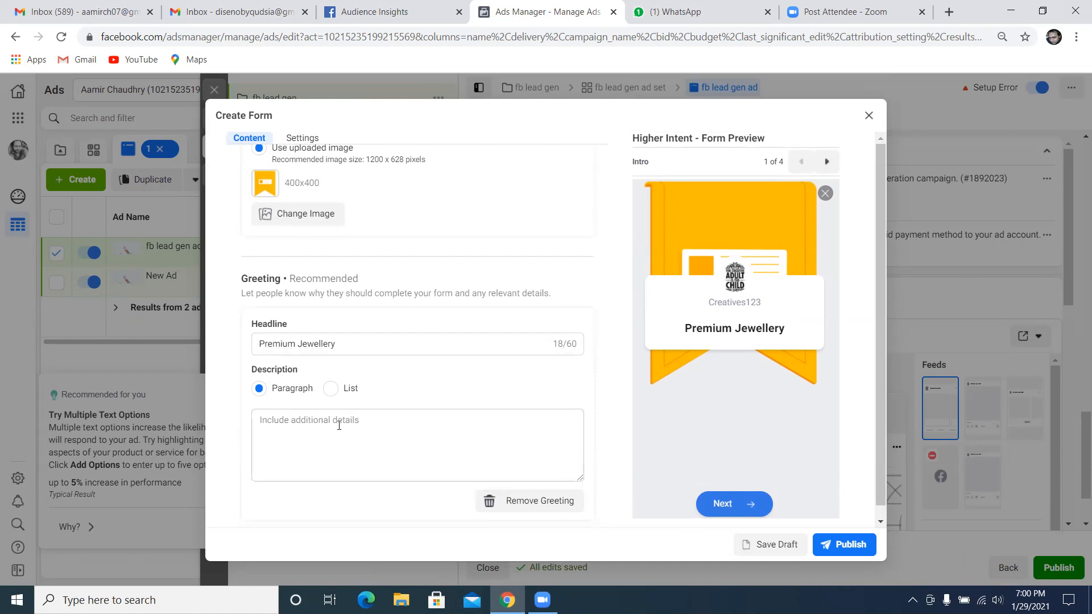
Enter "we make handmade jewellery in pakistan to enhance your personaliy" as the greeting's paragraph description
{"action": "left_click", "coordinate": [294, 432]}
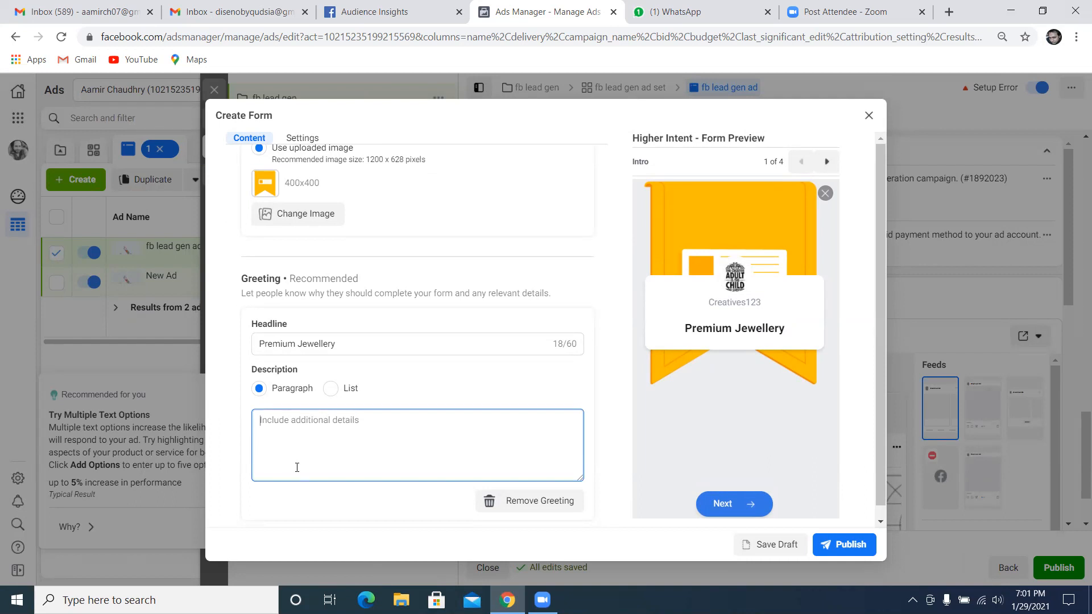
{"action": "type", "text": "we make handmade"}
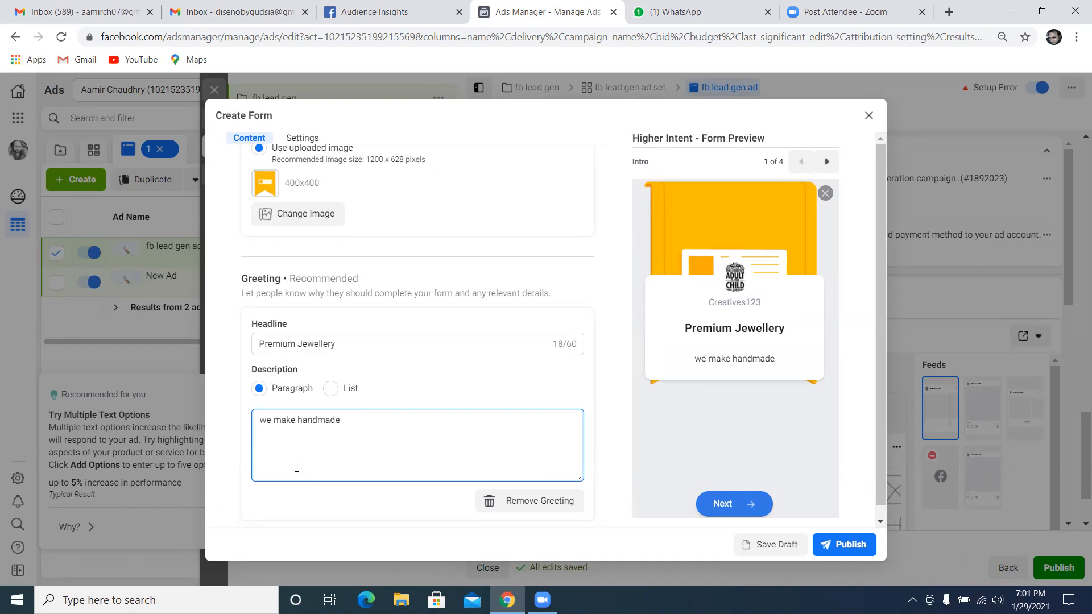
{"action": "type", "text": " jewellery in pakis"}
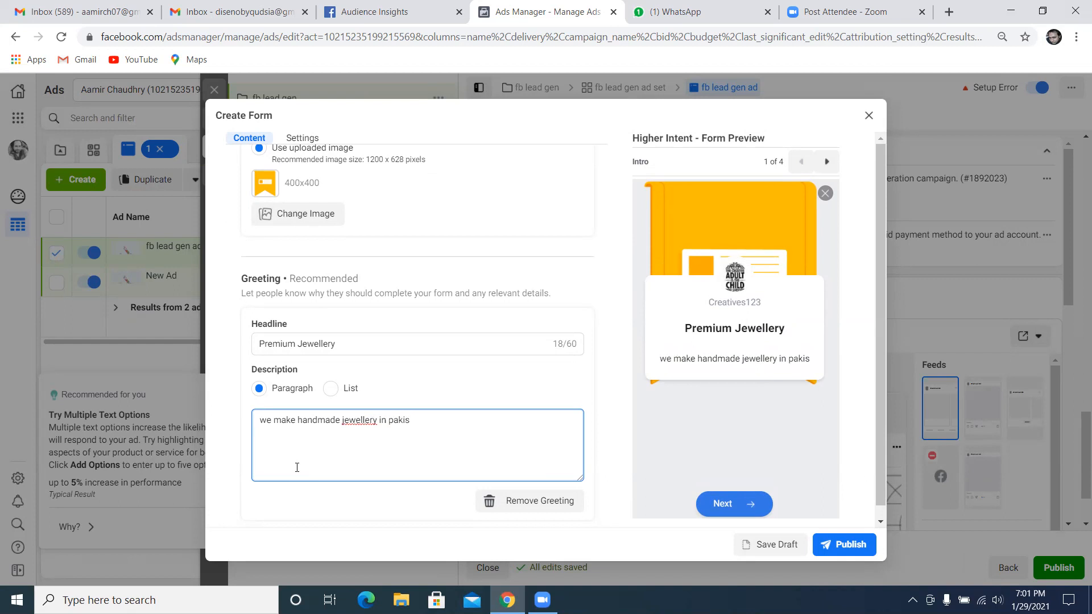
{"action": "type", "text": "tan to"}
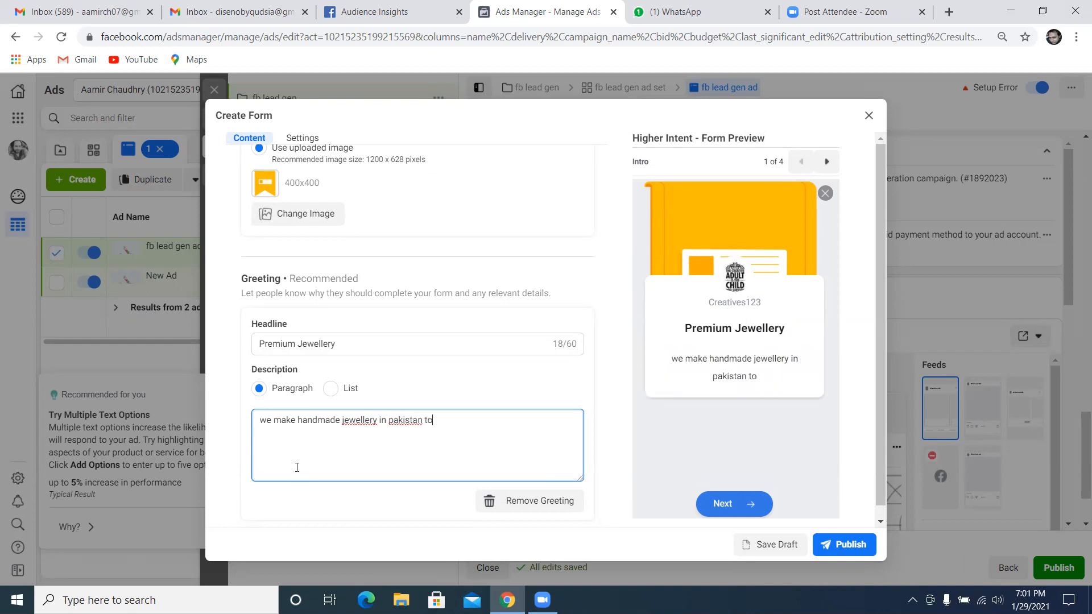
{"action": "type", "text": " enahne"}
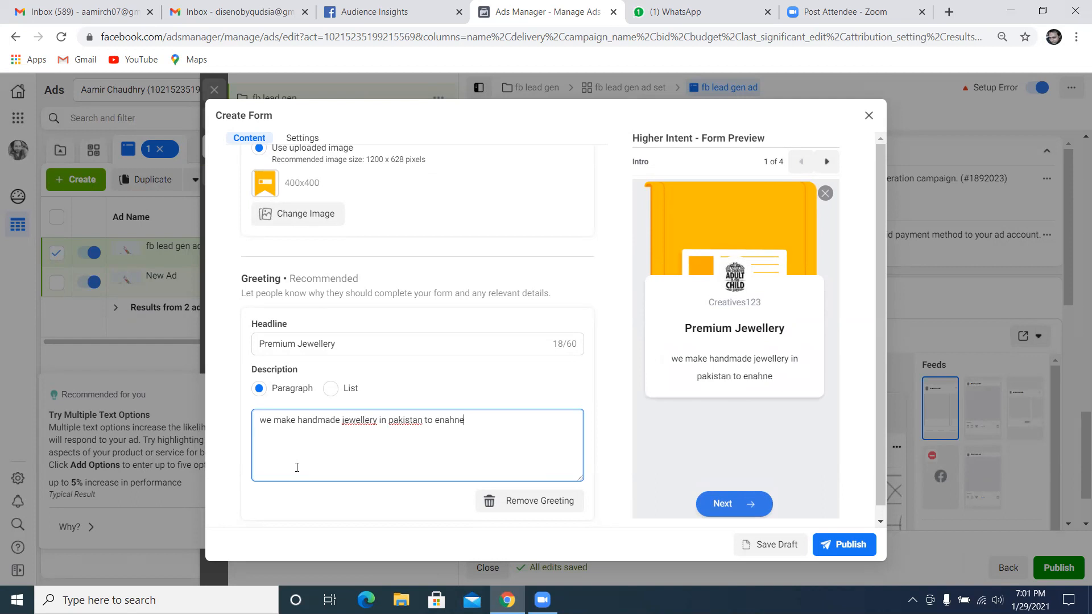
{"action": "key", "text": "BackSpace"}
{"action": "key", "text": "BackSpace"}
{"action": "key", "text": "BackSpace"}
{"action": "key", "text": "BackSpace"}
{"action": "type", "text": "hance y"}
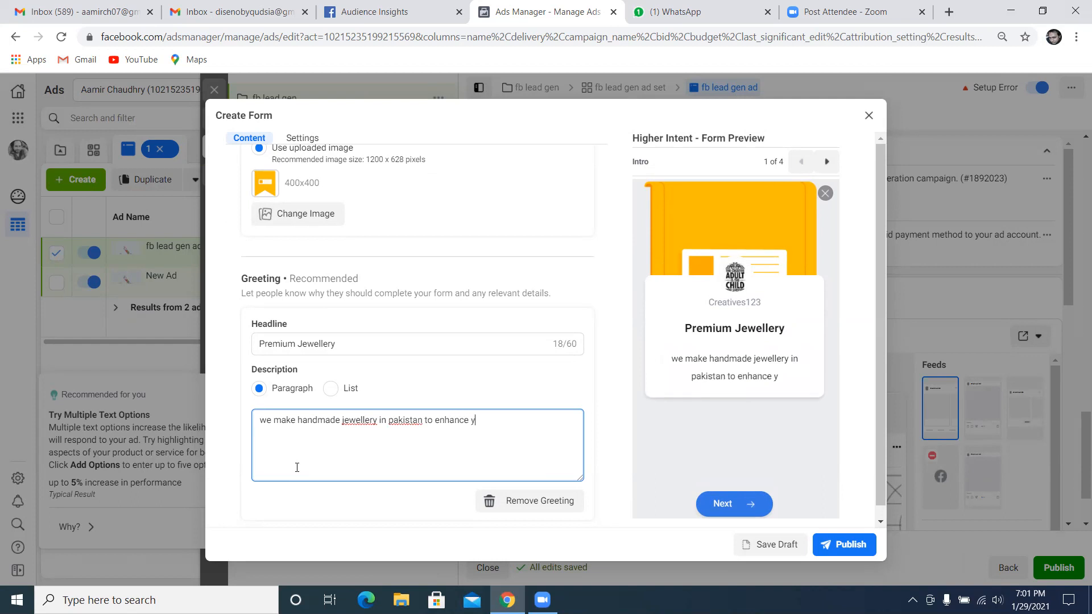
{"action": "type", "text": "our personaliy"}
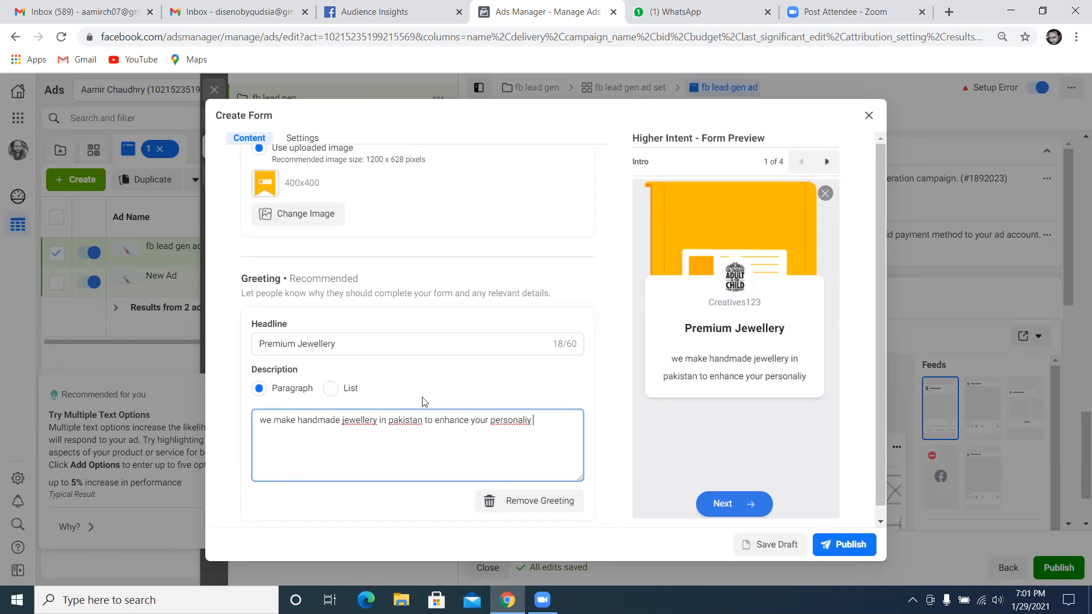
Switch the greeting's description to a list and enter the items "a", "b" and "c"
{"action": "left_click", "coordinate": [330, 388]}
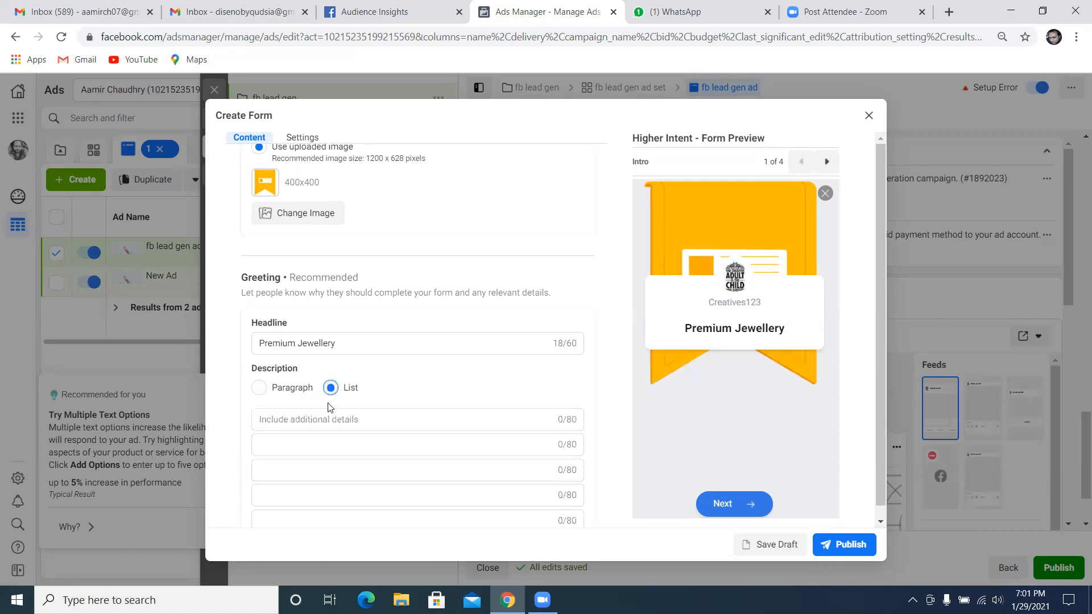
{"action": "scroll", "coordinate": [418, 408], "scroll_direction": "down", "scroll_amount": 1}
{"action": "left_click", "coordinate": [376, 349]}
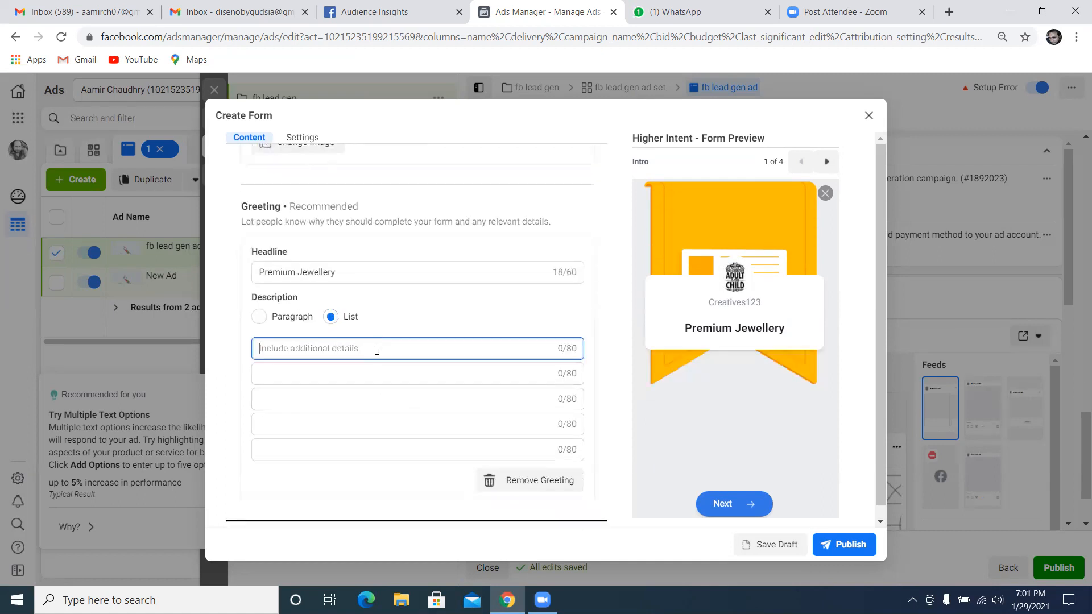
{"action": "type", "text": "a"}
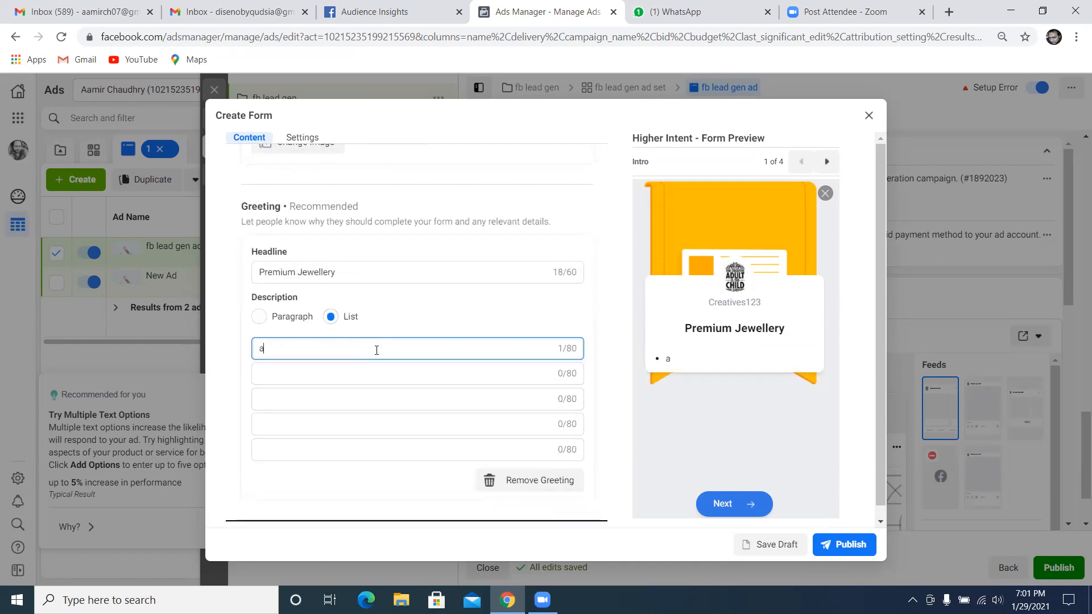
{"action": "left_click", "coordinate": [312, 376]}
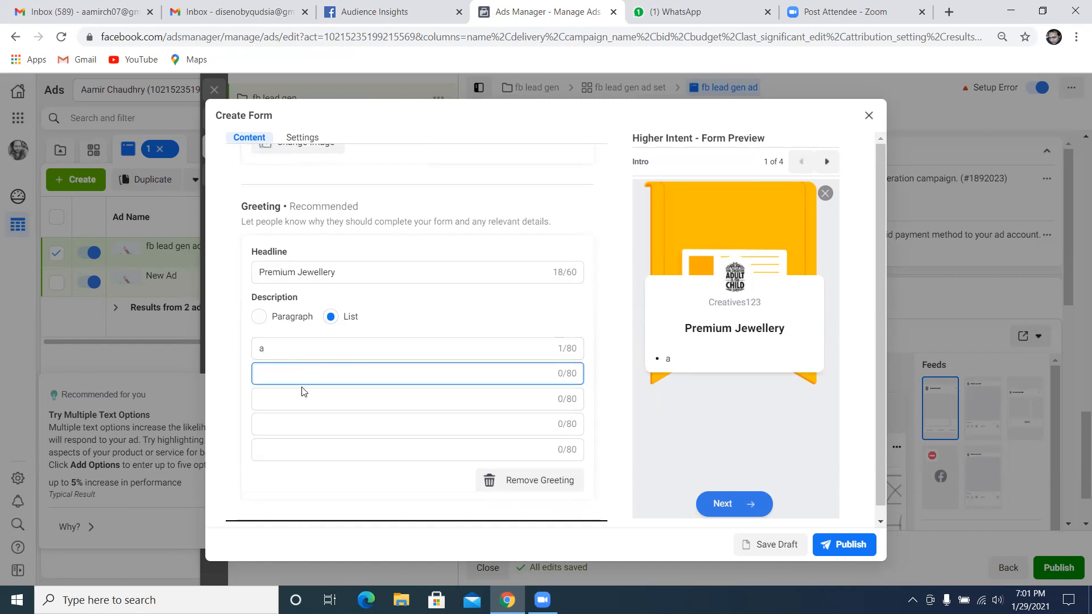
{"action": "type", "text": "b"}
{"action": "left_click", "coordinate": [305, 399]}
{"action": "type", "text": "c"}
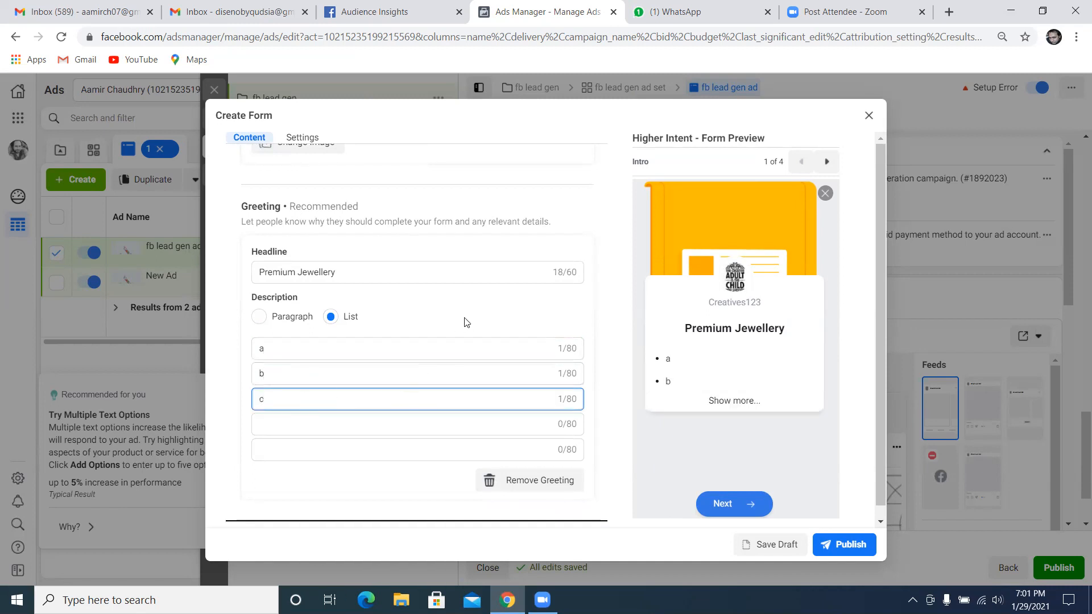
{"action": "left_click", "coordinate": [637, 425]}
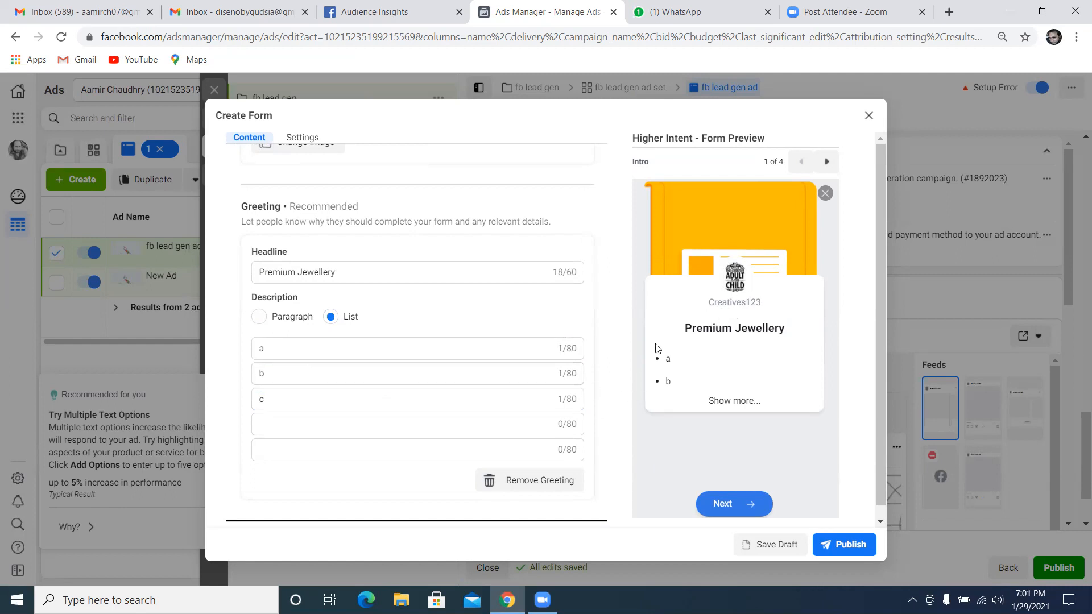
Clear the three list items from the greeting's description and collapse the Intro section
{"action": "scroll", "coordinate": [631, 348], "scroll_direction": "down", "scroll_amount": 1}
{"action": "left_click", "coordinate": [401, 382]}
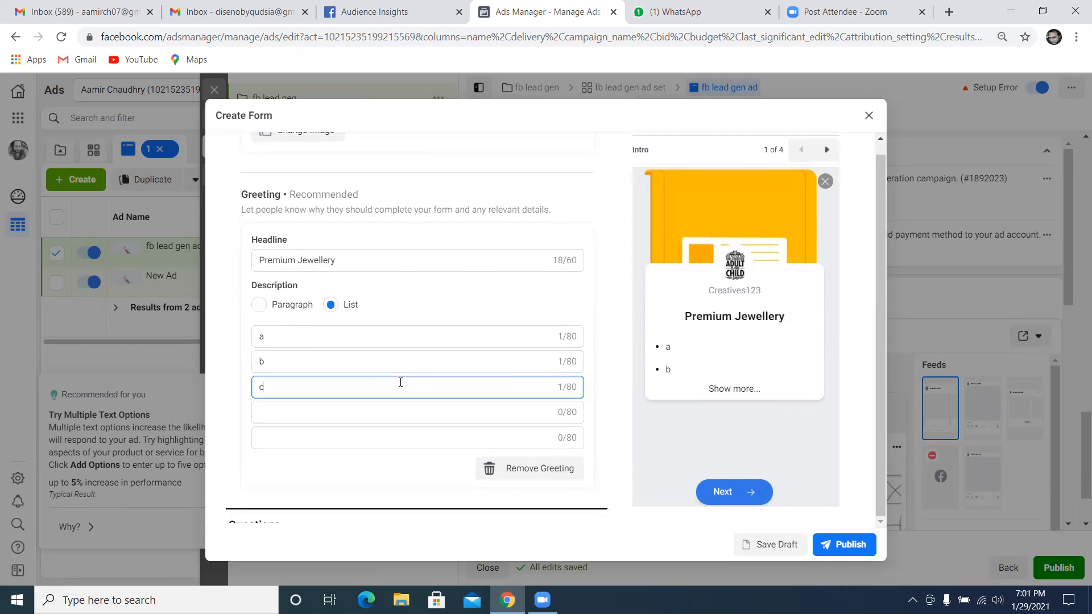
{"action": "key", "text": "BackSpace"}
{"action": "key", "text": "BackSpace"}
{"action": "key", "text": "BackSpace"}
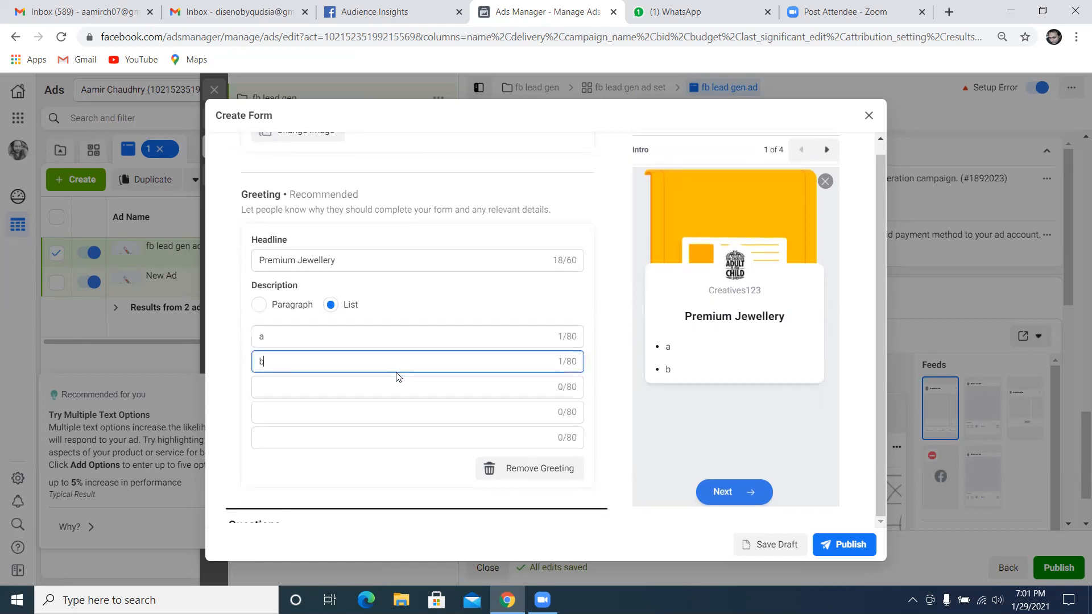
{"action": "key", "text": "BackSpace"}
{"action": "key", "text": "BackSpace"}
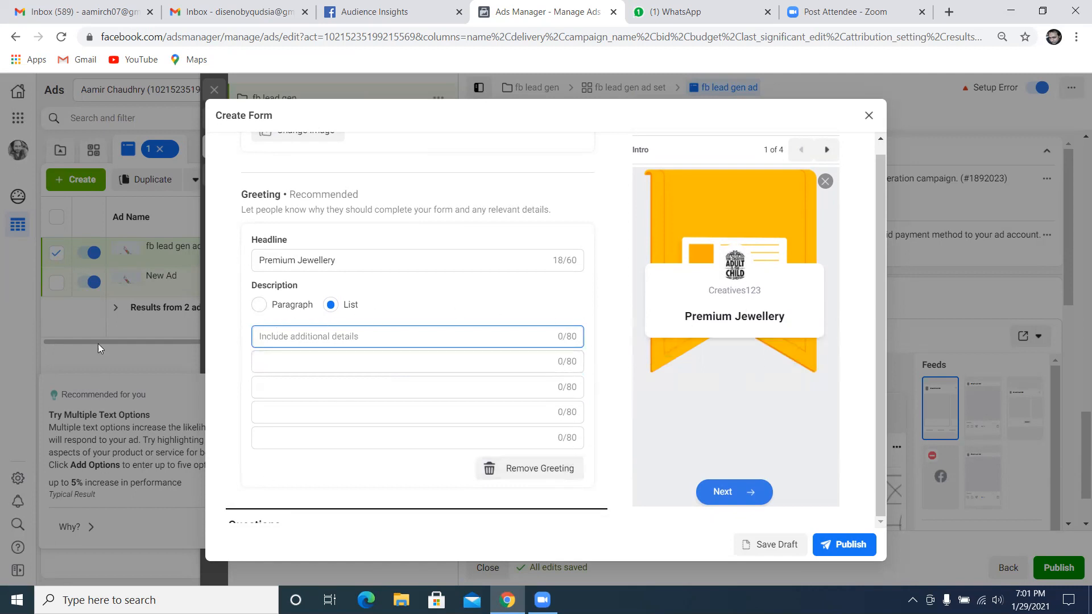
{"action": "scroll", "coordinate": [534, 255], "scroll_direction": "up", "scroll_amount": 2}
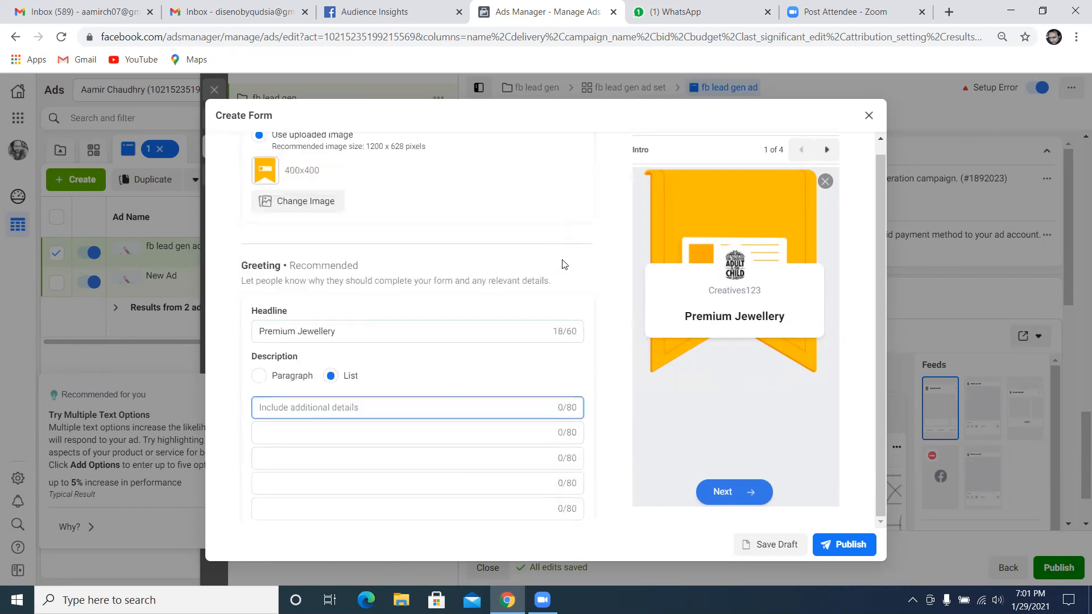
{"action": "scroll", "coordinate": [561, 259], "scroll_direction": "up", "scroll_amount": 3}
{"action": "left_click", "coordinate": [600, 182]}
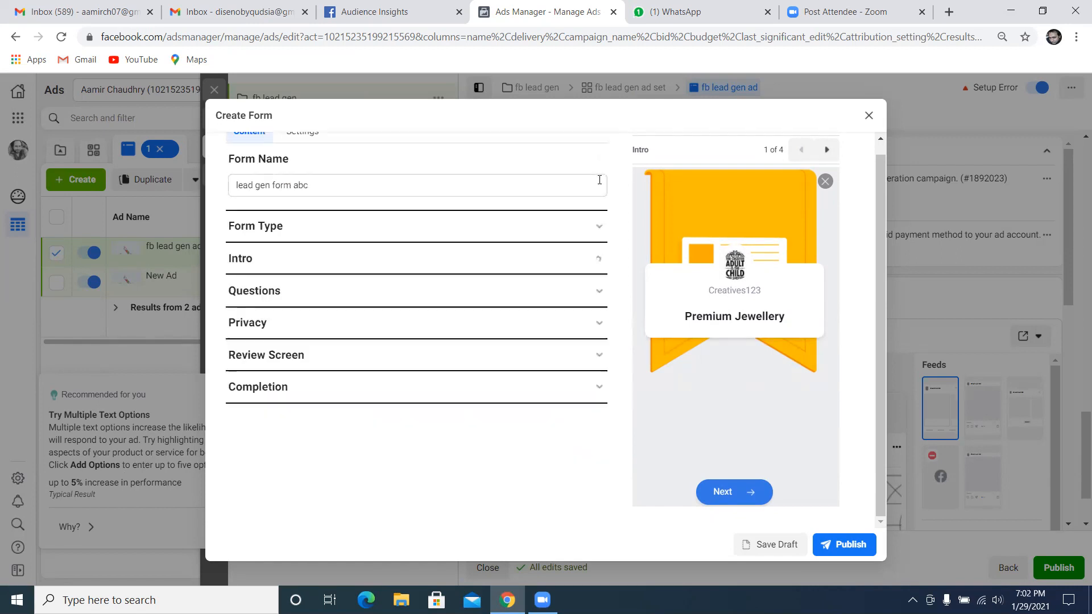
Expand the Questions section and set the prefill questions' description to "fill below information"
{"action": "left_click", "coordinate": [281, 301]}
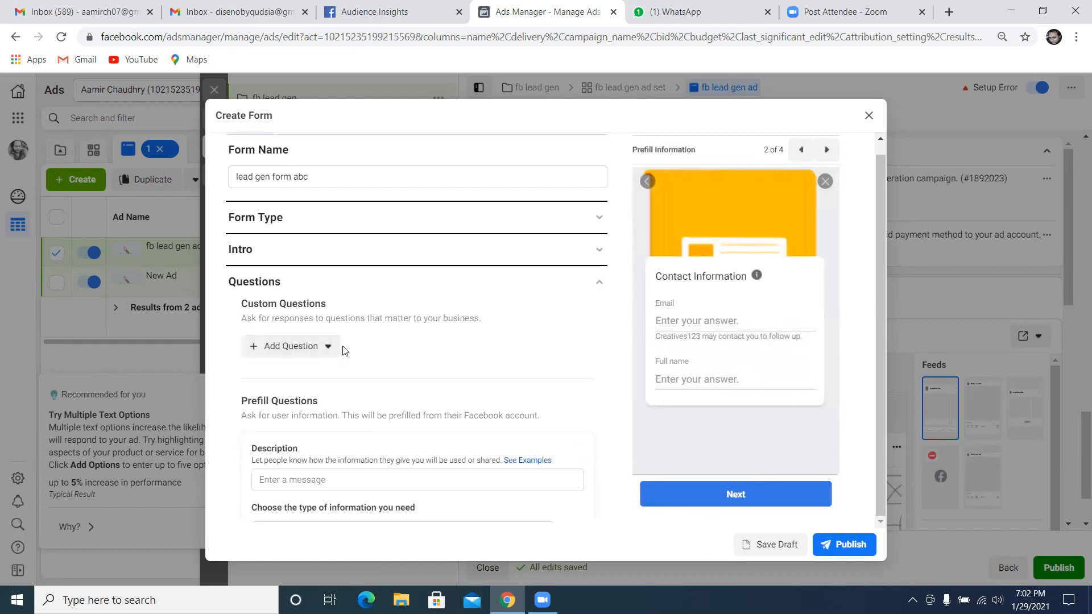
{"action": "scroll", "coordinate": [344, 361], "scroll_direction": "down", "scroll_amount": 1}
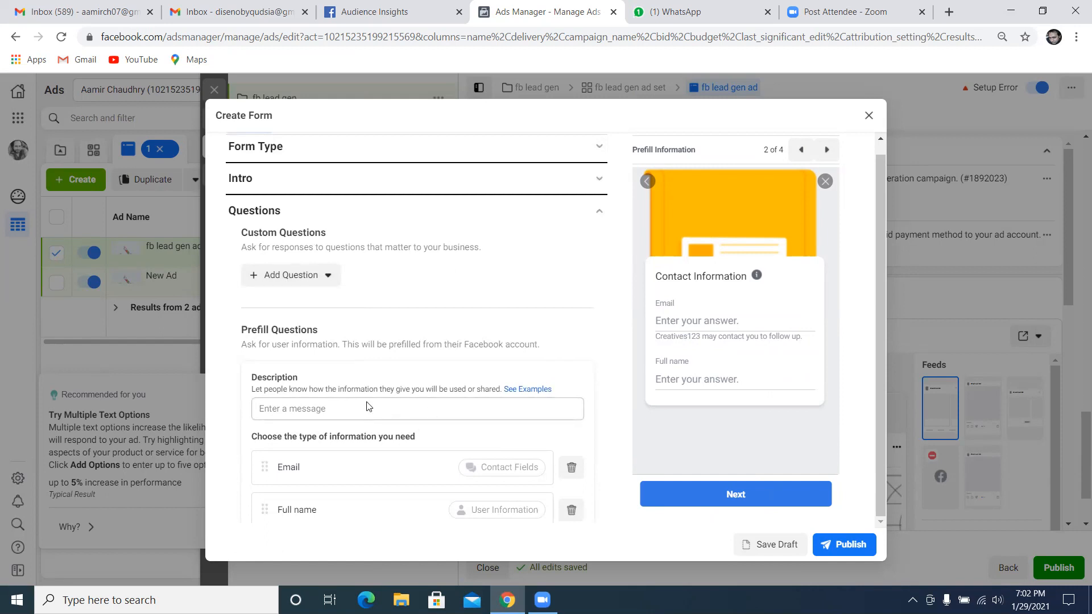
{"action": "left_click", "coordinate": [322, 409]}
{"action": "type", "text": "p"}
{"action": "key", "text": "BackSpace"}
{"action": "type", "text": "f"}
{"action": "type", "text": "ill be"}
{"action": "type", "text": "low re"}
{"action": "type", "text": "nformation"}
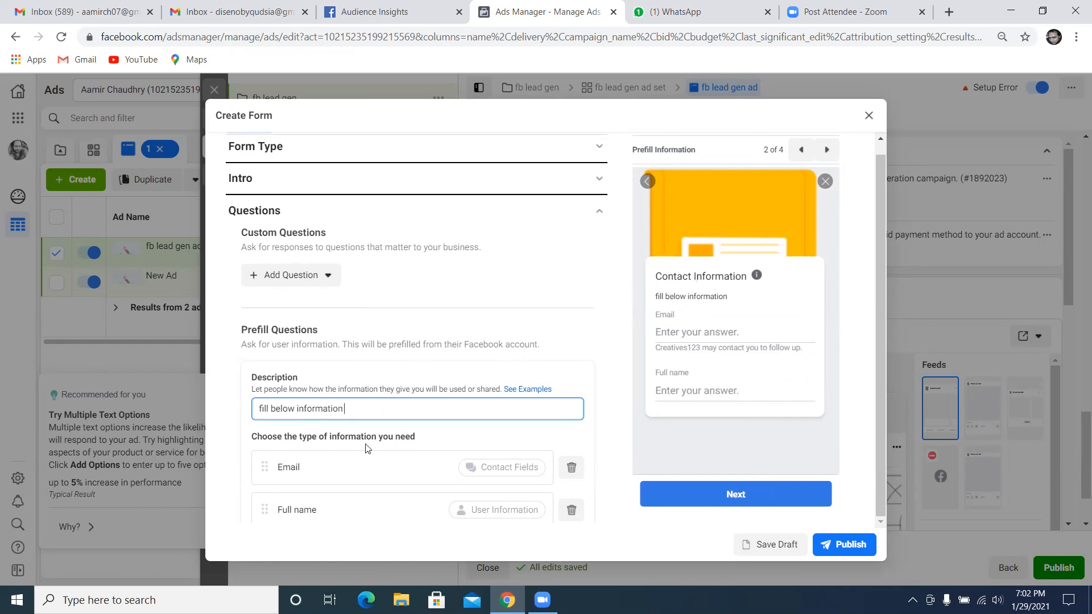
Remove the Email prefill question and add the City contact field in its place
{"action": "scroll", "coordinate": [375, 440], "scroll_direction": "down", "scroll_amount": 3}
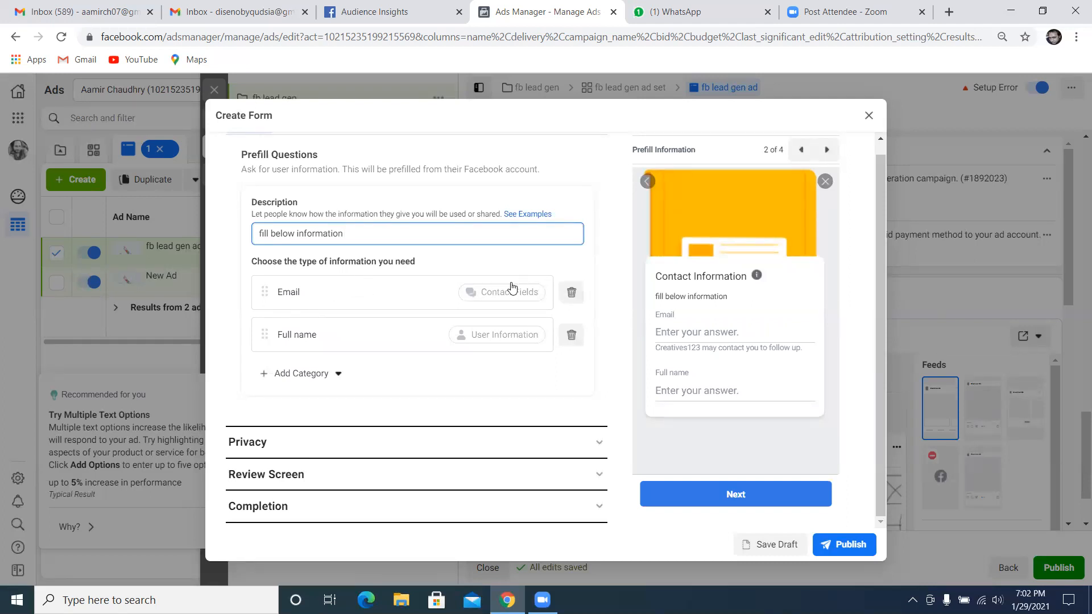
{"action": "left_click", "coordinate": [571, 293]}
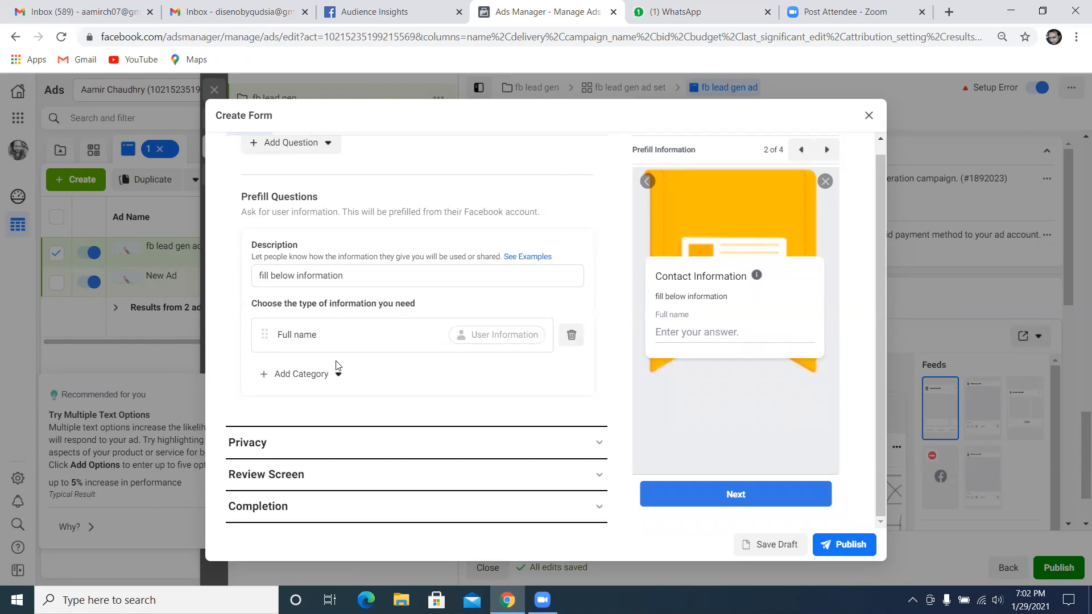
{"action": "left_click", "coordinate": [334, 378]}
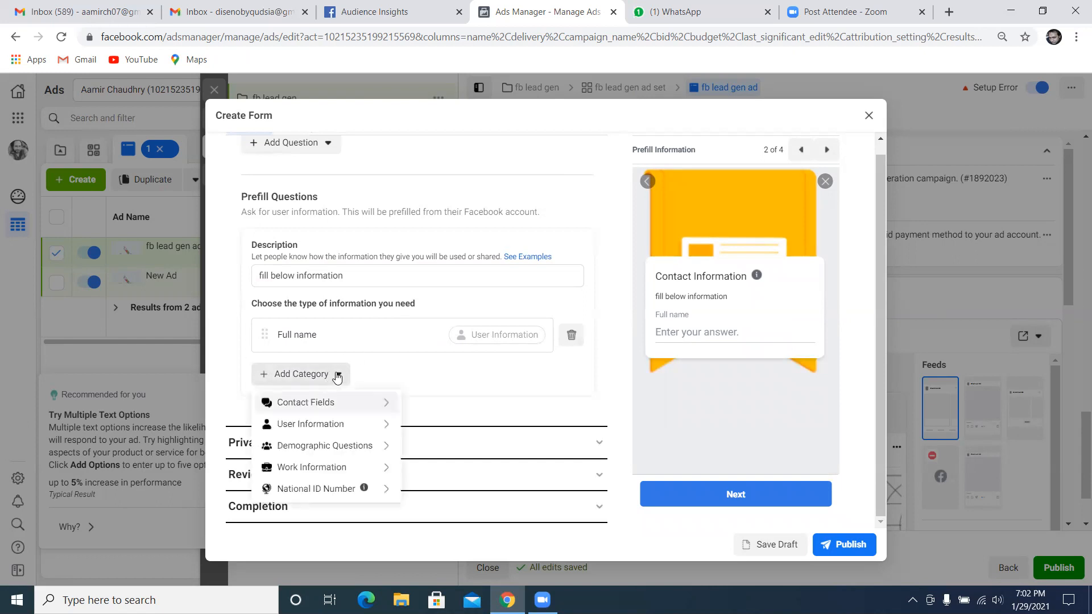
{"action": "mouse_move", "coordinate": [303, 410]}
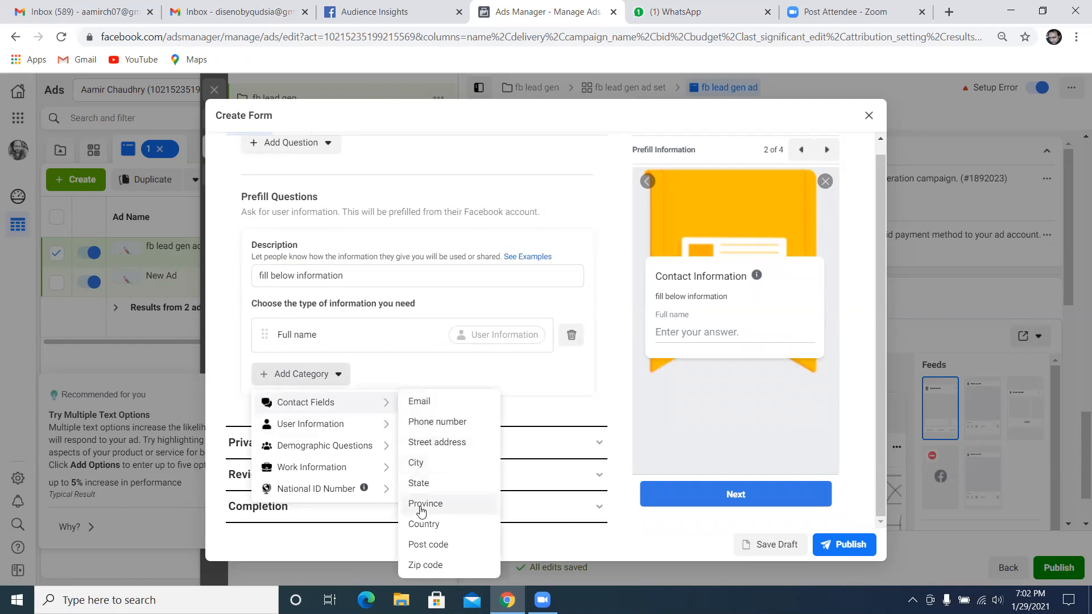
{"action": "left_click", "coordinate": [418, 468]}
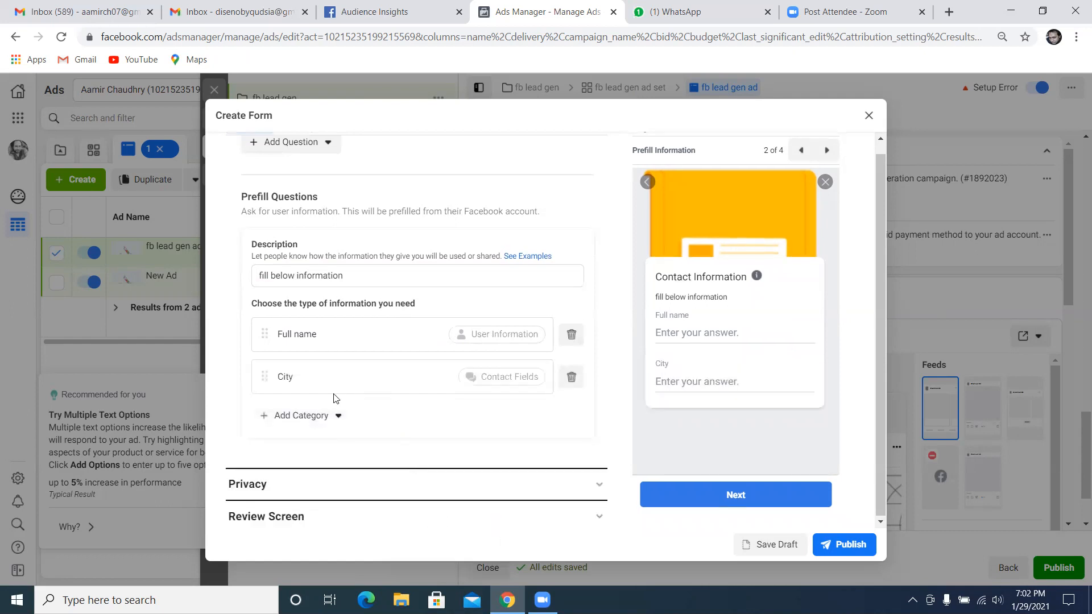
Add the Phone number contact field to the prefill questions
{"action": "left_click", "coordinate": [312, 415]}
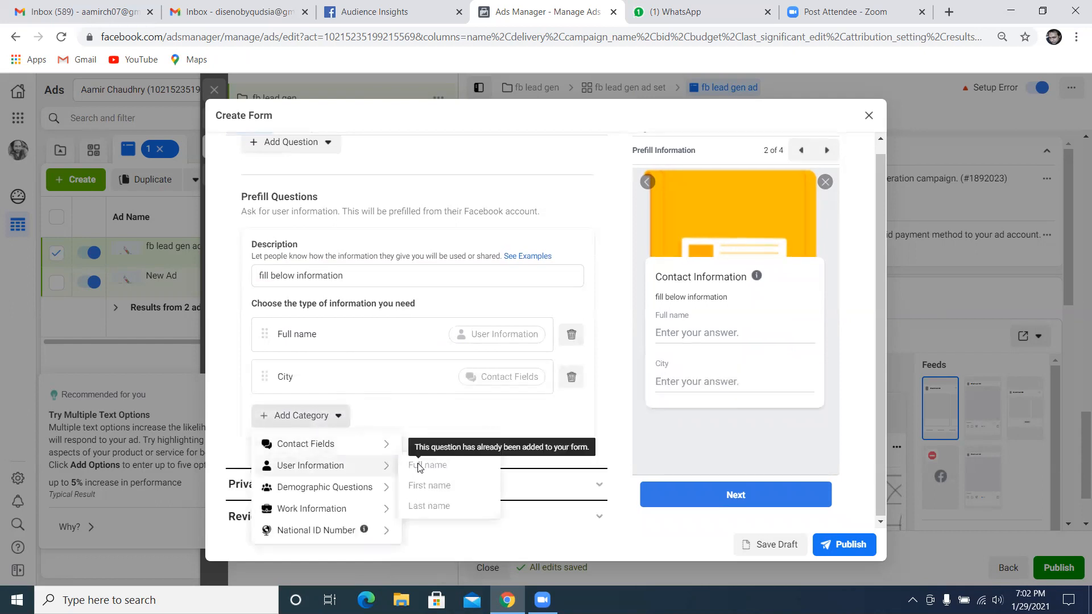
{"action": "mouse_move", "coordinate": [331, 448]}
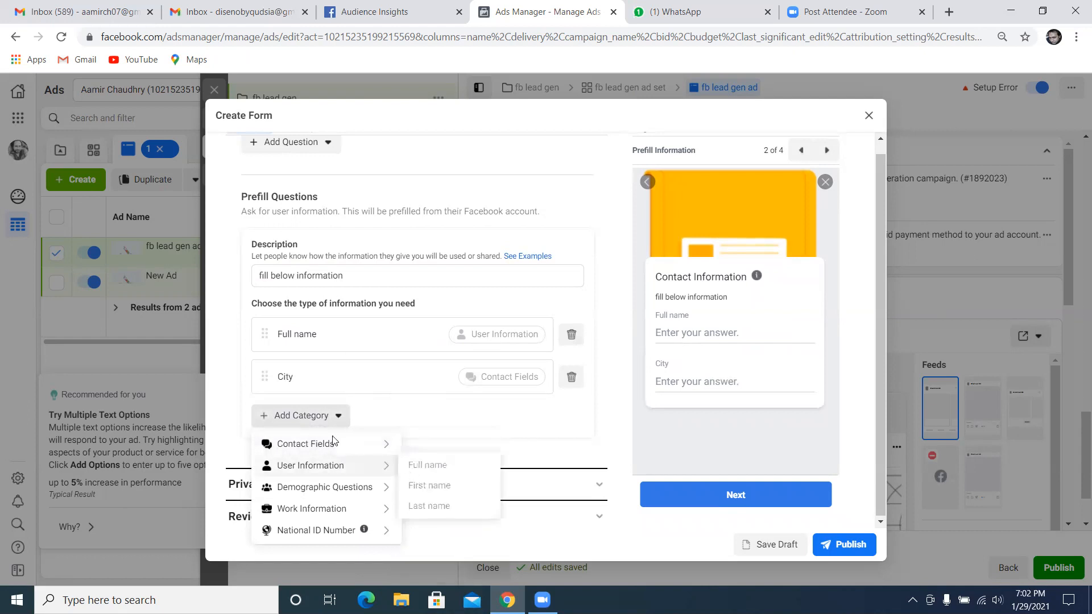
{"action": "mouse_move", "coordinate": [367, 467]}
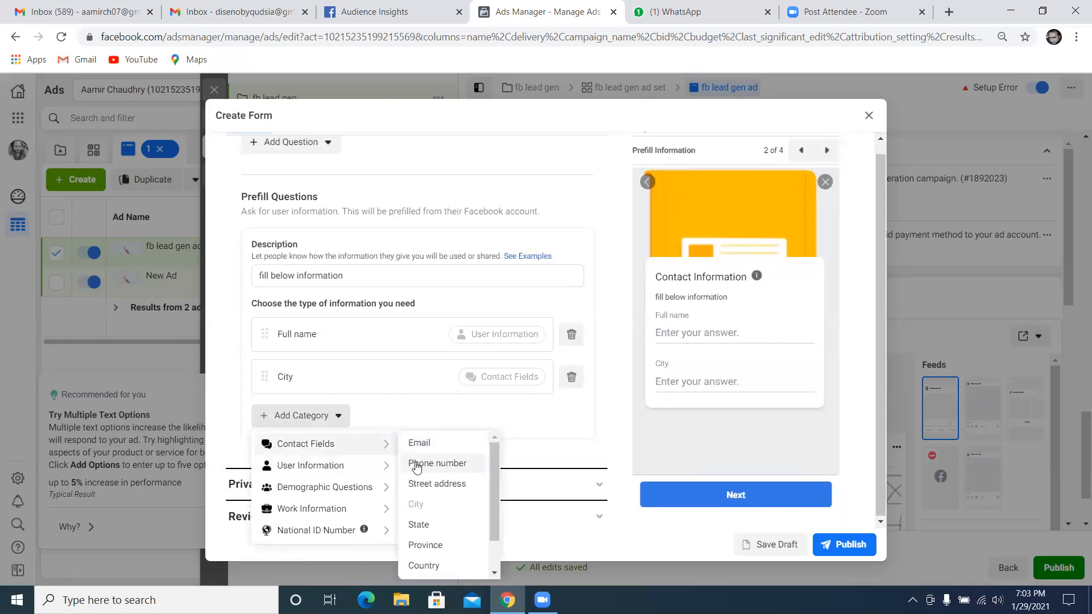
{"action": "left_click", "coordinate": [416, 462]}
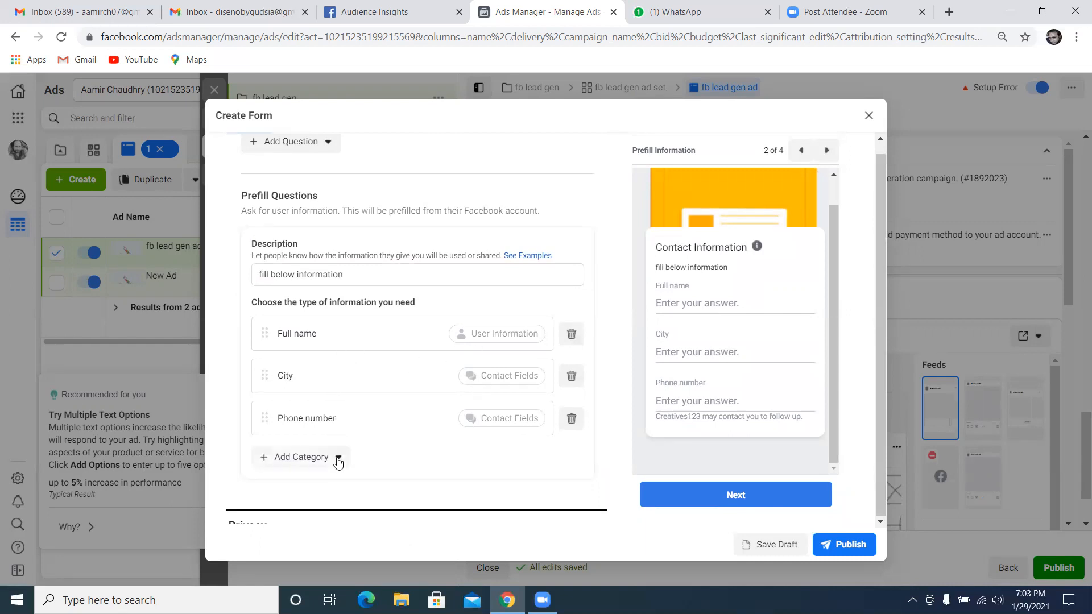
Examine the fields offered under Demographic Questions, Work Information and National ID Number for the prefill questions
{"action": "scroll", "coordinate": [359, 456], "scroll_direction": "down", "scroll_amount": 1}
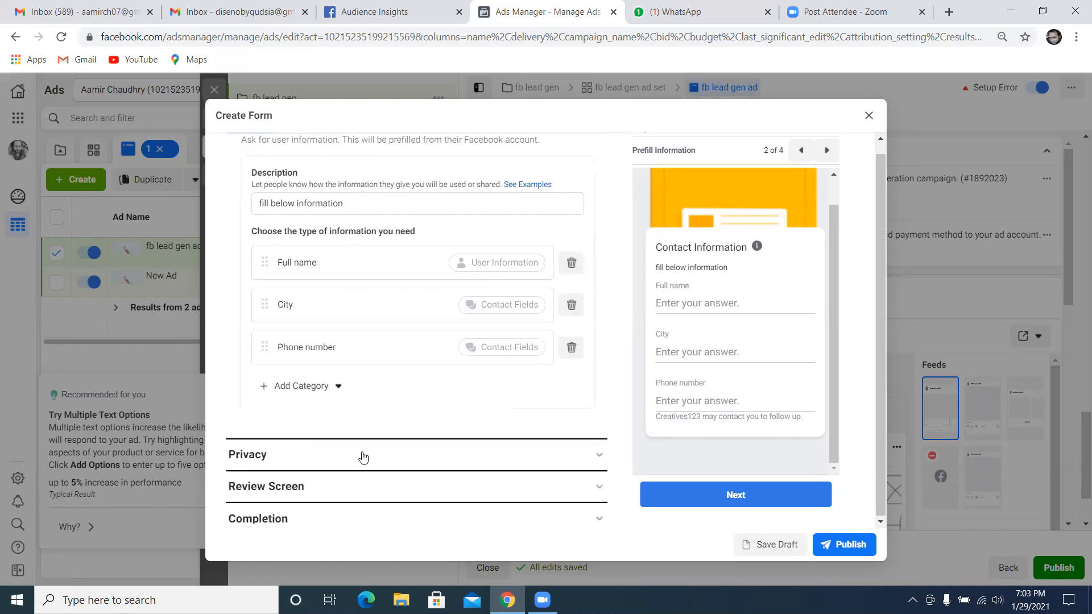
{"action": "left_click", "coordinate": [339, 388]}
{"action": "mouse_move", "coordinate": [335, 446]}
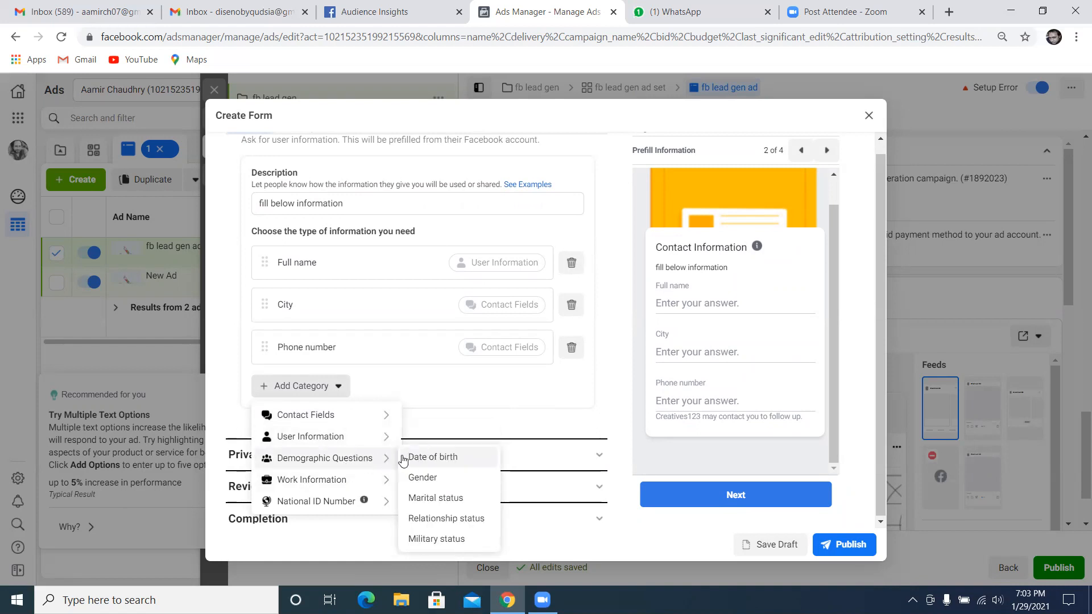
{"action": "mouse_move", "coordinate": [346, 481]}
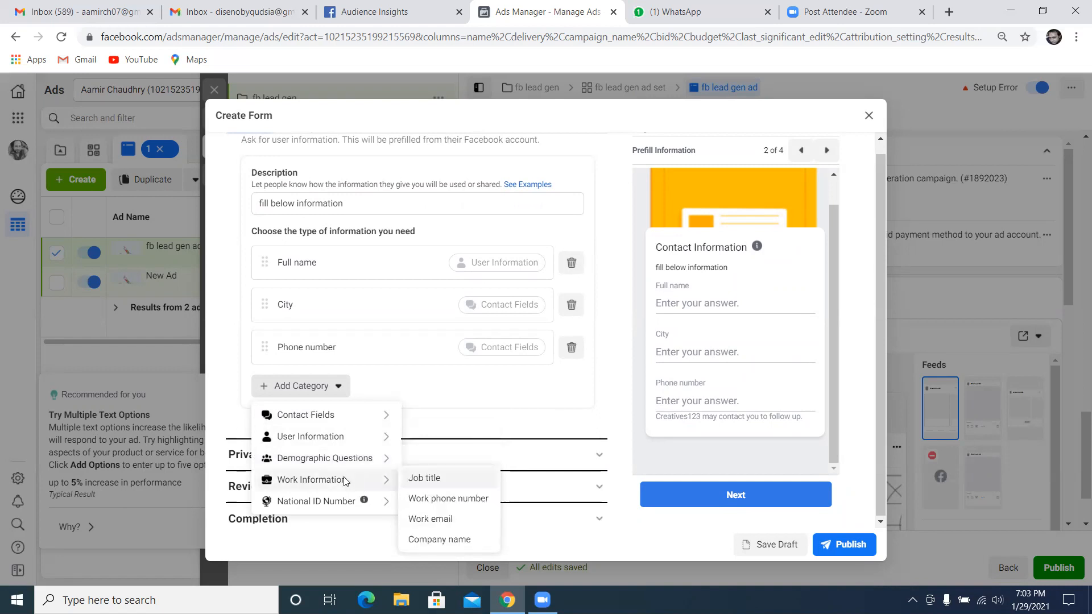
{"action": "mouse_move", "coordinate": [345, 505]}
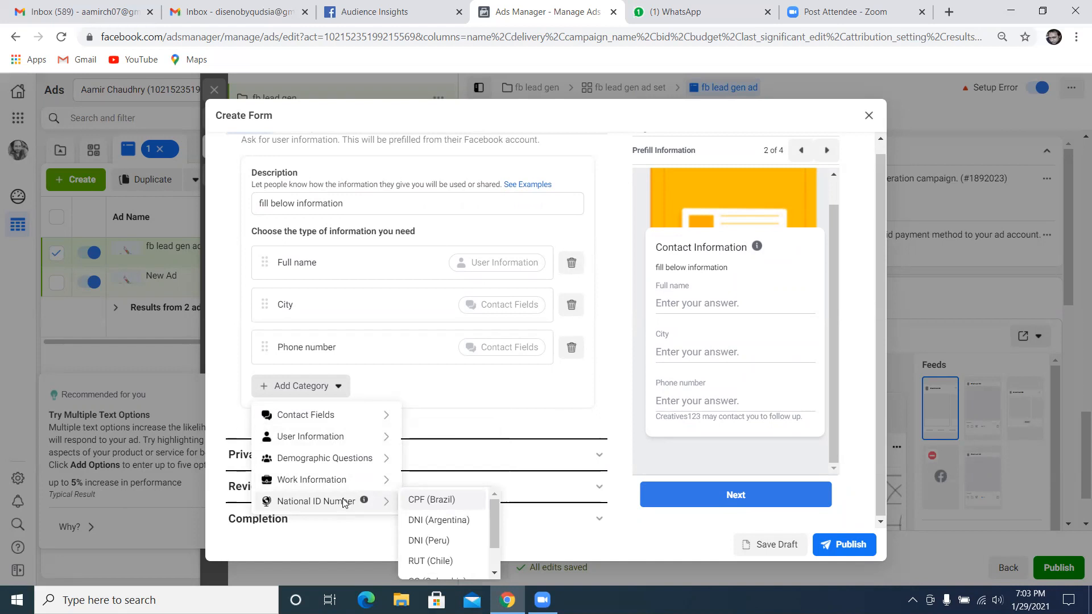
{"action": "mouse_move", "coordinate": [371, 411]}
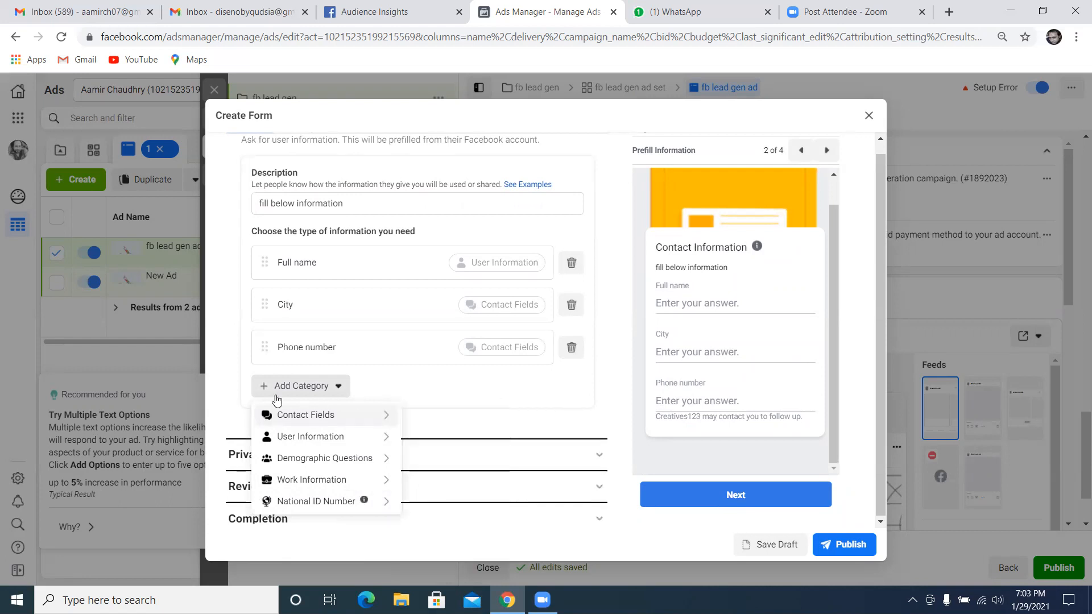
{"action": "left_click", "coordinate": [226, 387]}
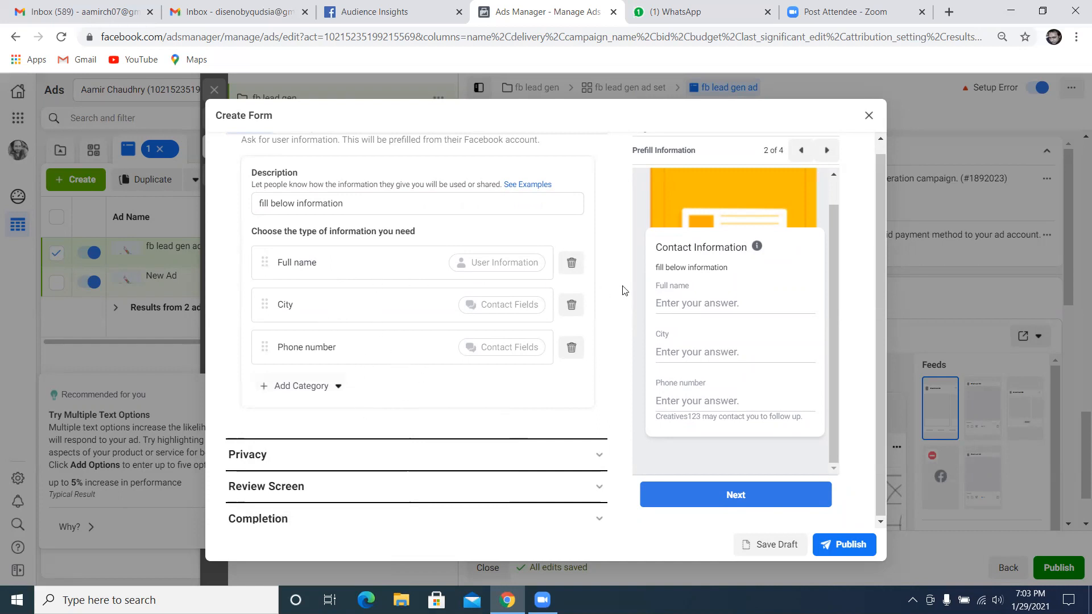
Add a multiple choice custom question reading "what wood color do you like"
{"action": "scroll", "coordinate": [571, 316], "scroll_direction": "up", "scroll_amount": 1}
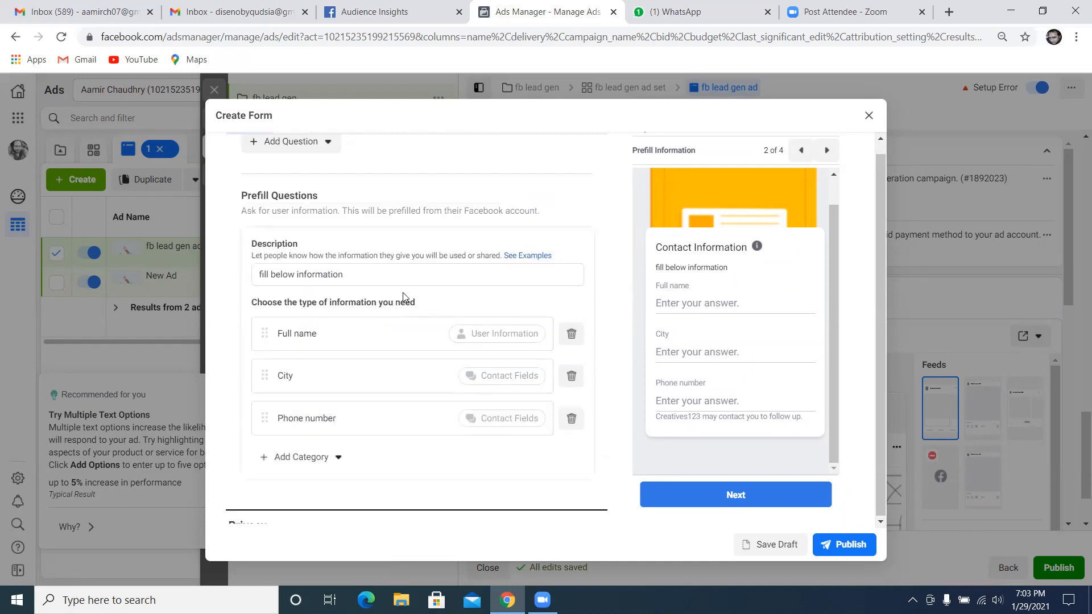
{"action": "scroll", "coordinate": [405, 300], "scroll_direction": "up", "scroll_amount": 1}
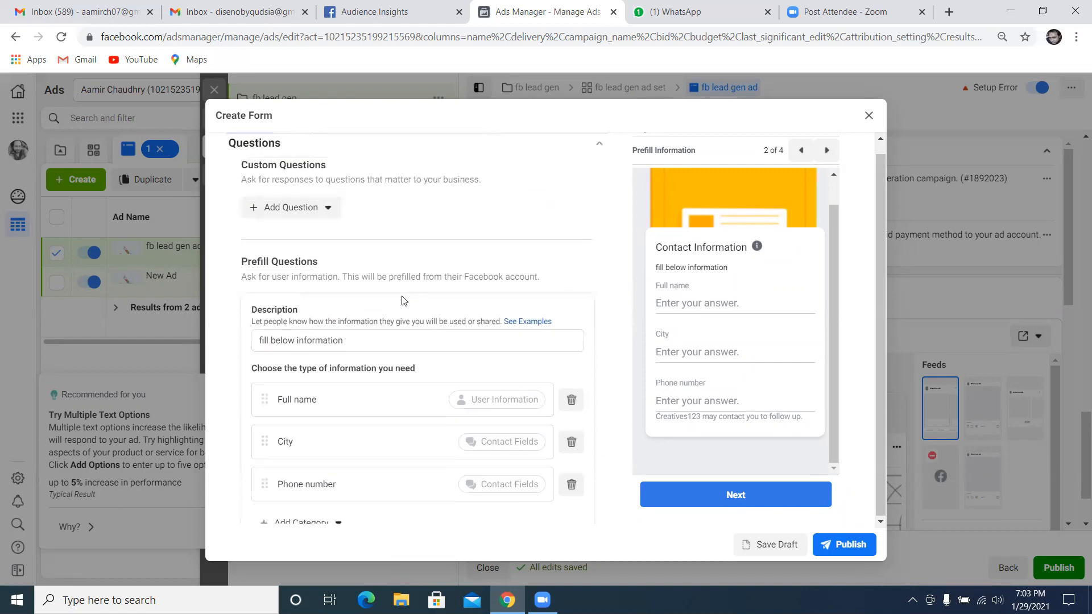
{"action": "left_click", "coordinate": [329, 215]}
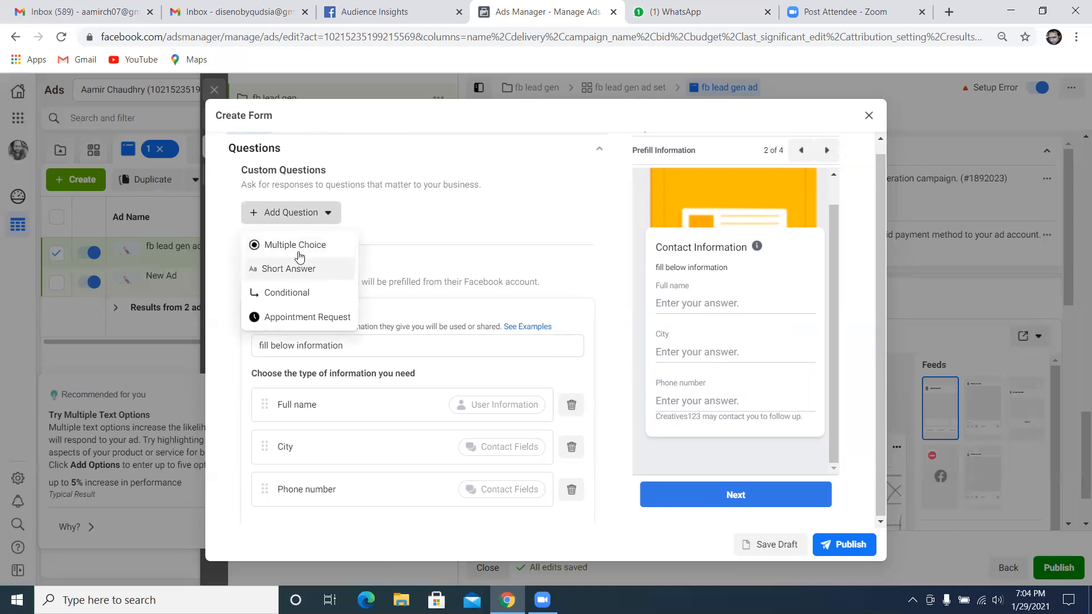
{"action": "left_click", "coordinate": [301, 247]}
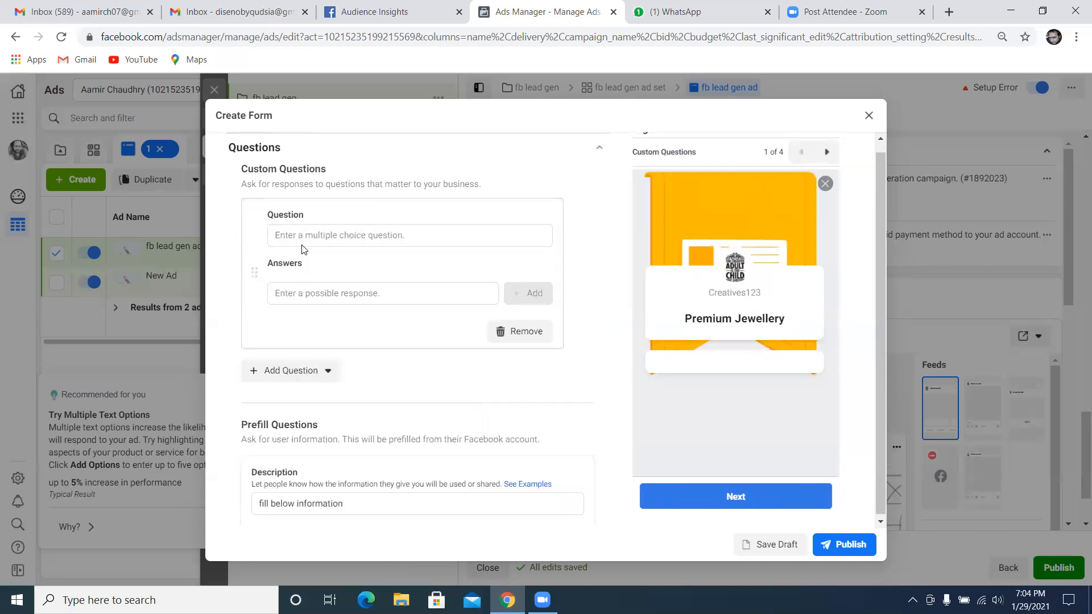
{"action": "left_click", "coordinate": [410, 234]}
{"action": "type", "text": "w"}
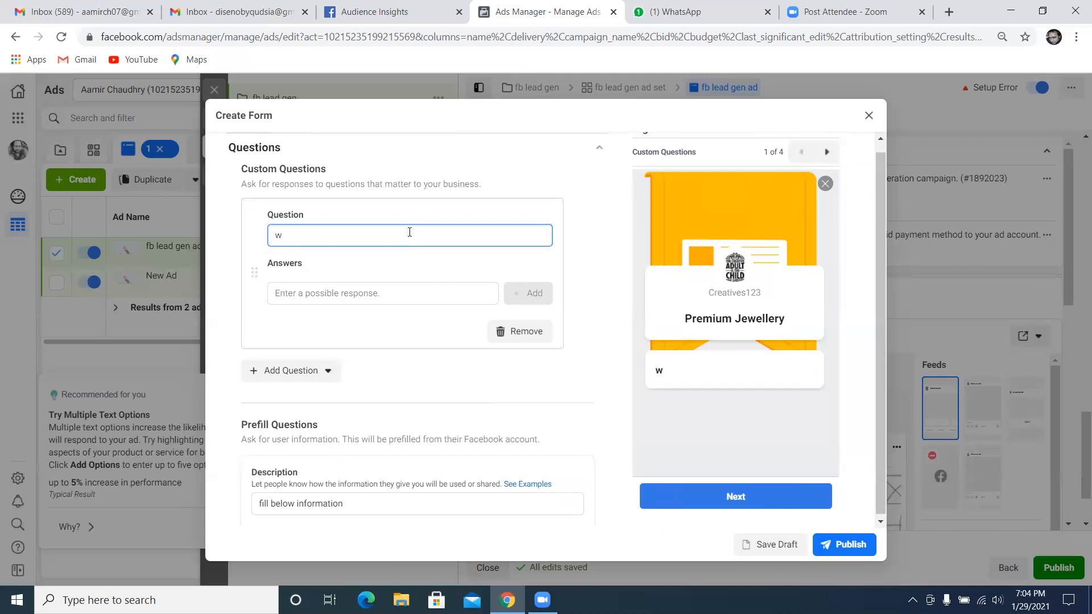
{"action": "key", "text": "BackSpace"}
{"action": "type", "text": "what wood color do you like"}
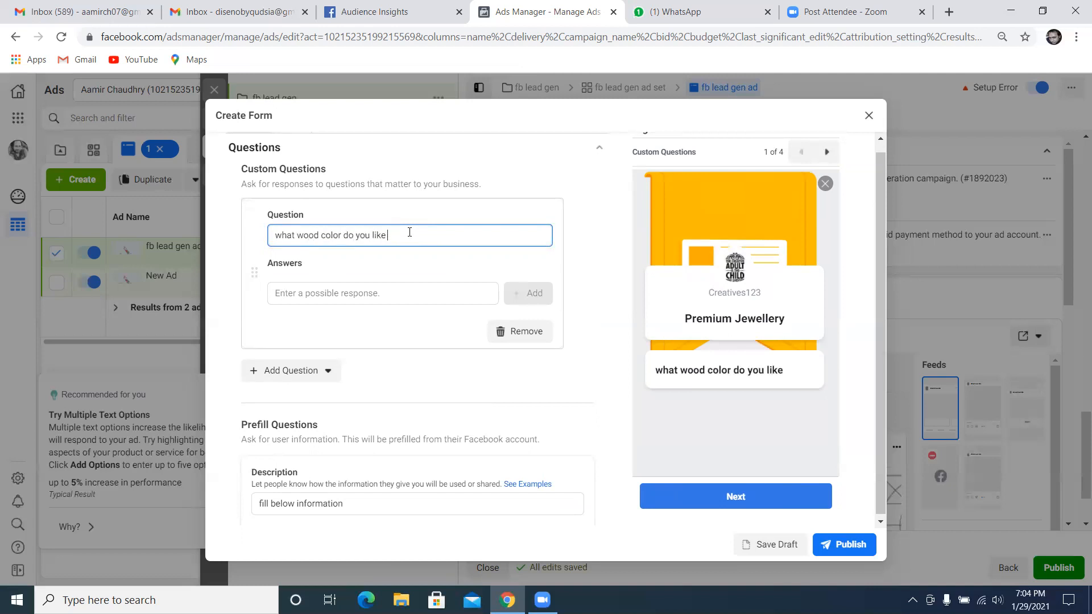
Add the answers "black" and "brown" to the multiple choice question and collapse the Questions section
{"action": "left_click", "coordinate": [367, 299]}
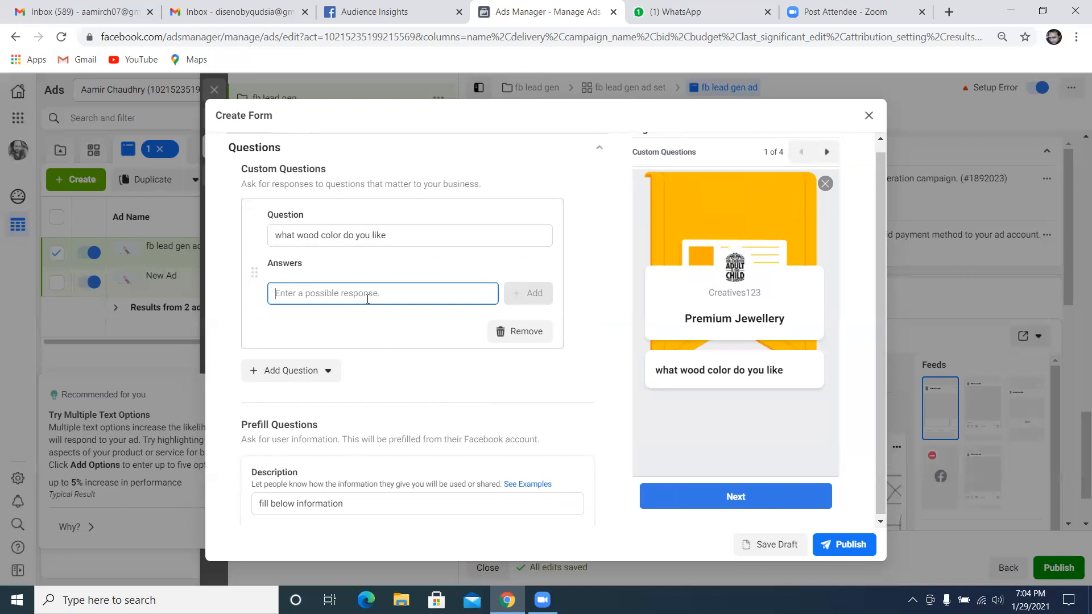
{"action": "type", "text": "black"}
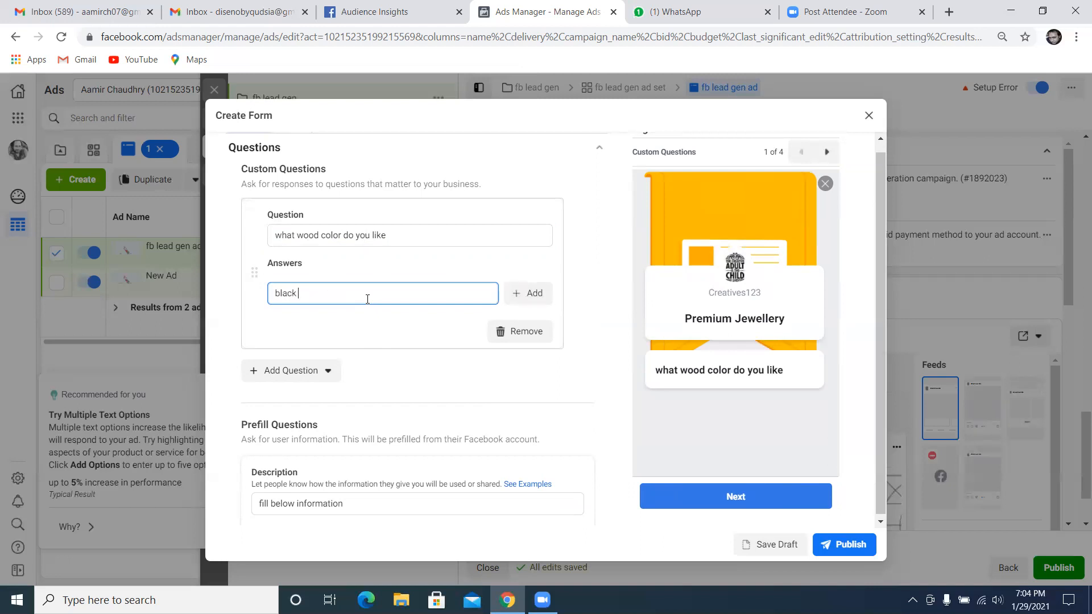
{"action": "left_click", "coordinate": [528, 293]}
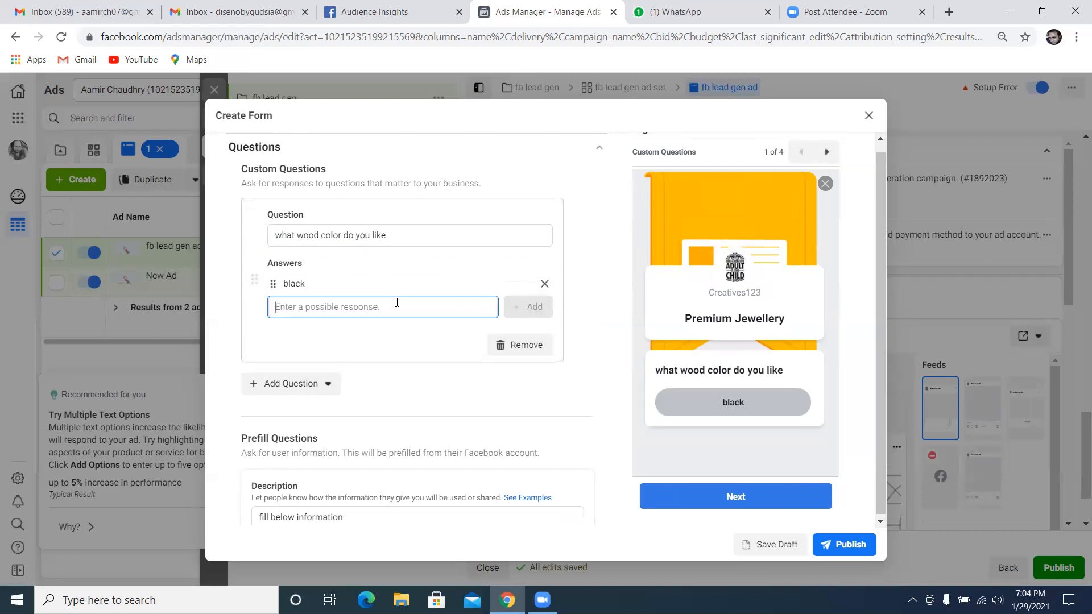
{"action": "type", "text": "brown"}
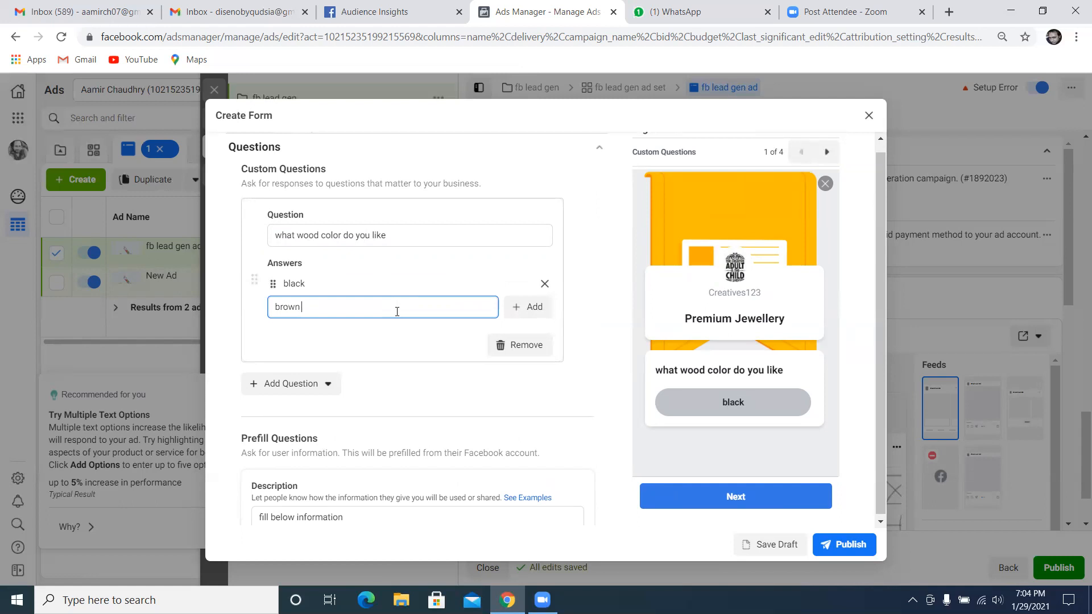
{"action": "left_click", "coordinate": [523, 310]}
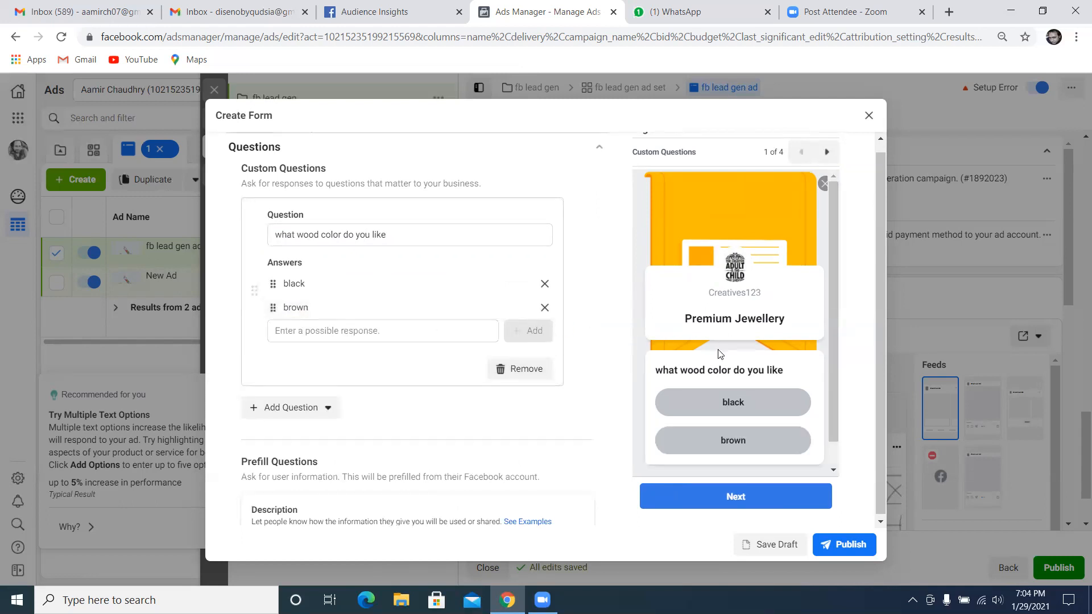
{"action": "scroll", "coordinate": [820, 369], "scroll_direction": "down", "scroll_amount": 1}
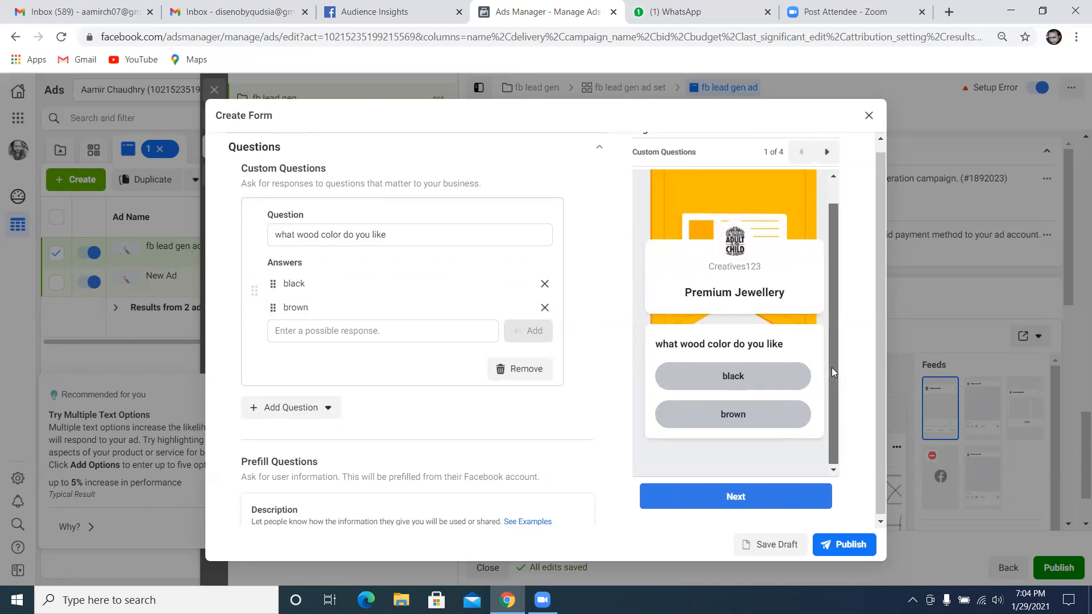
{"action": "scroll", "coordinate": [830, 369], "scroll_direction": "up", "scroll_amount": 1}
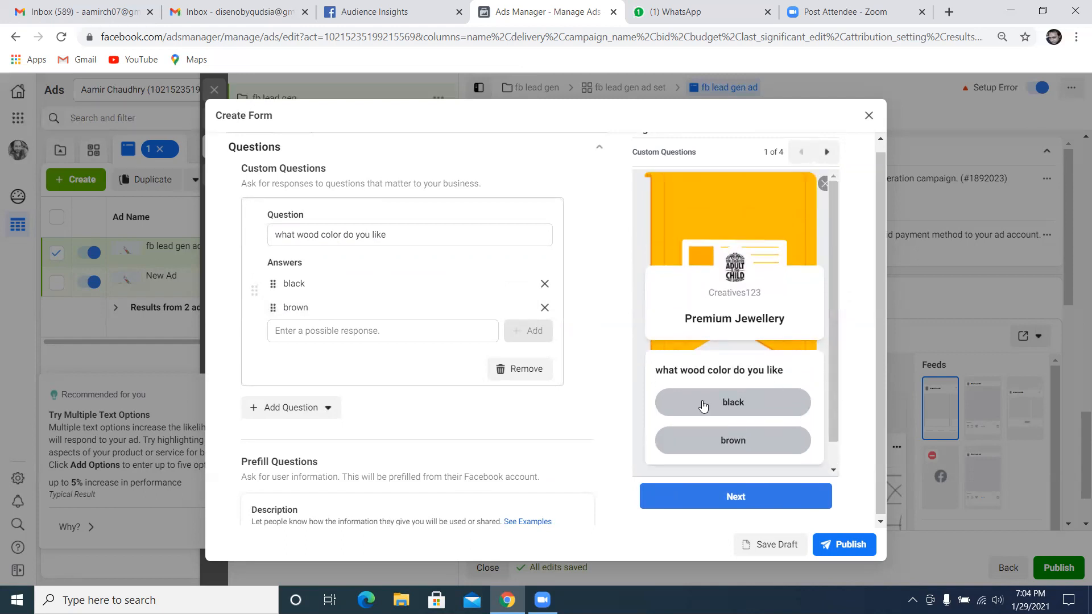
{"action": "left_click", "coordinate": [599, 148]}
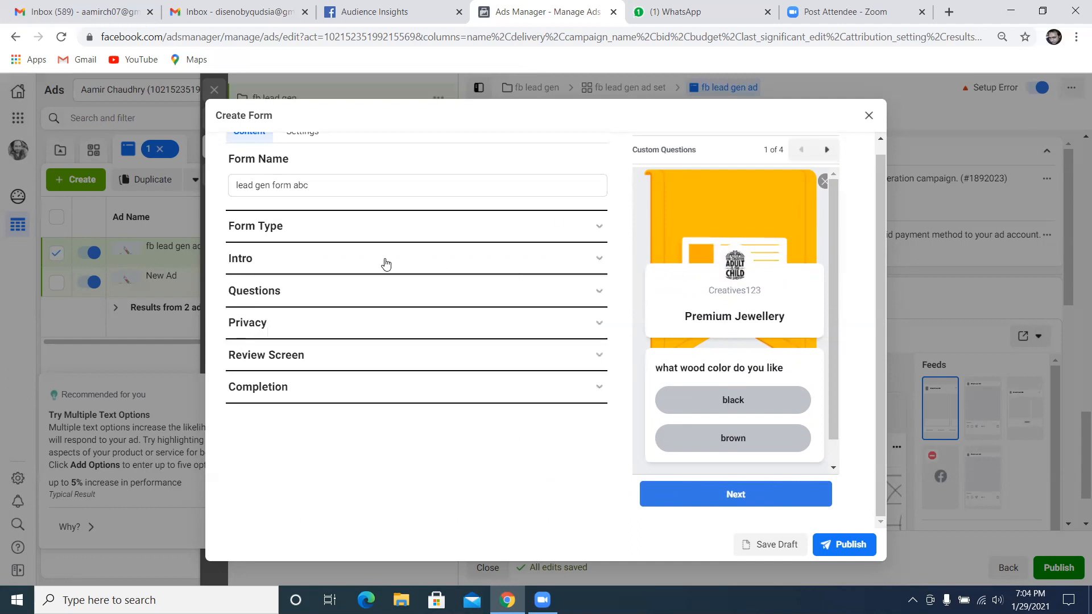
Expand the Privacy section and enter "Privacy Policy" as the privacy policy link
{"action": "left_click", "coordinate": [376, 325]}
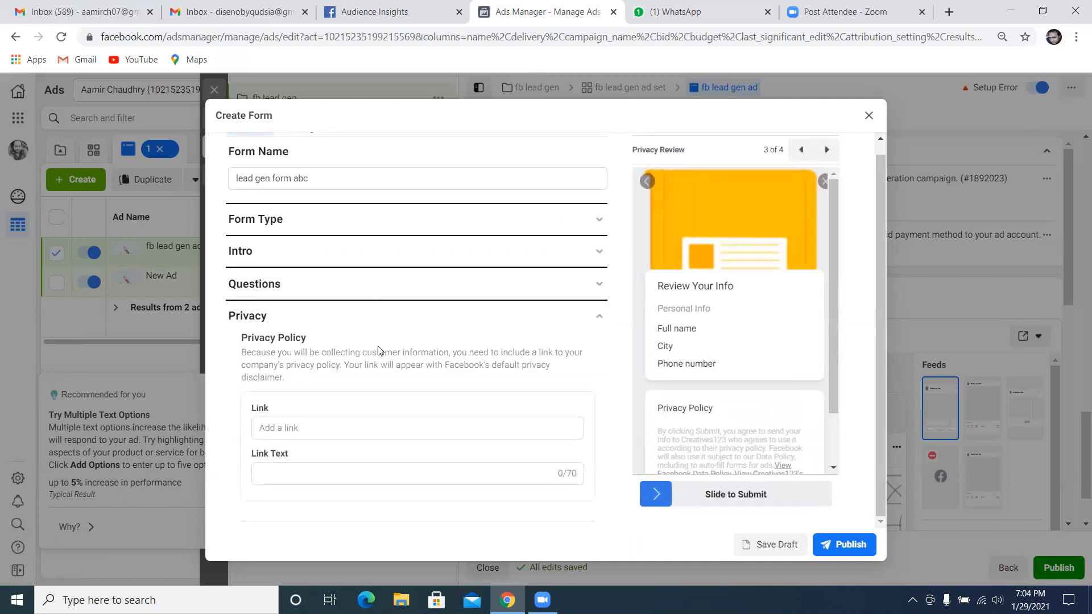
{"action": "left_click", "coordinate": [346, 427]}
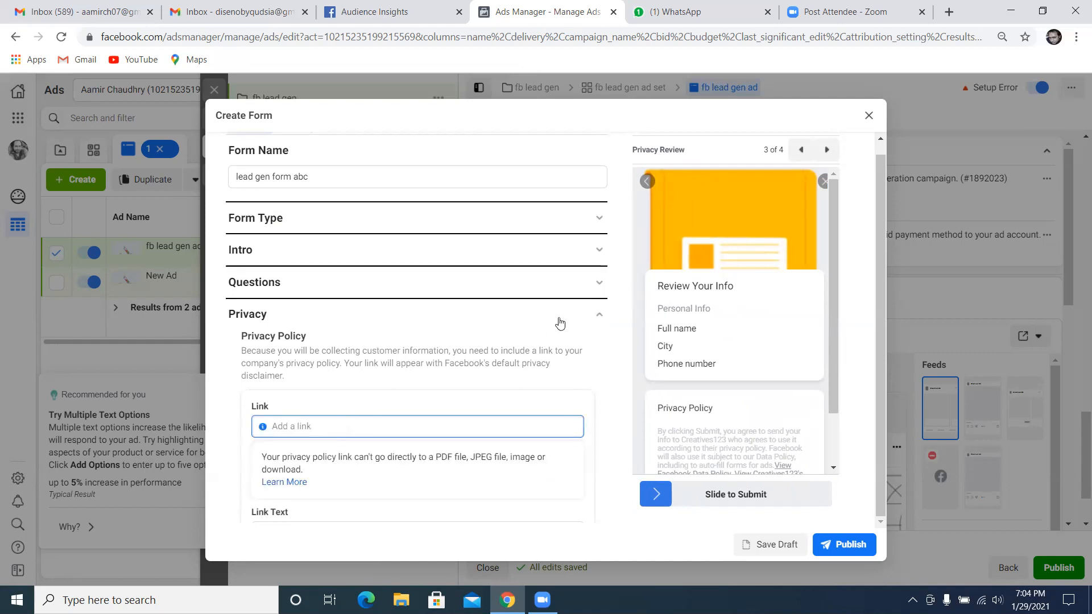
{"action": "scroll", "coordinate": [438, 388], "scroll_direction": "down", "scroll_amount": 1}
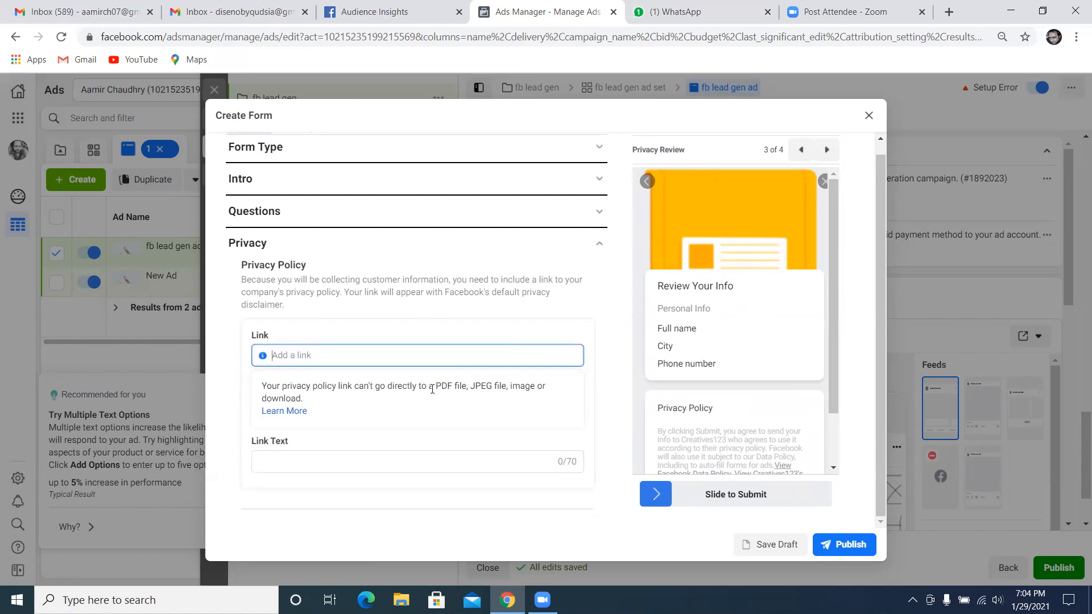
{"action": "type", "text": "Prvacy"}
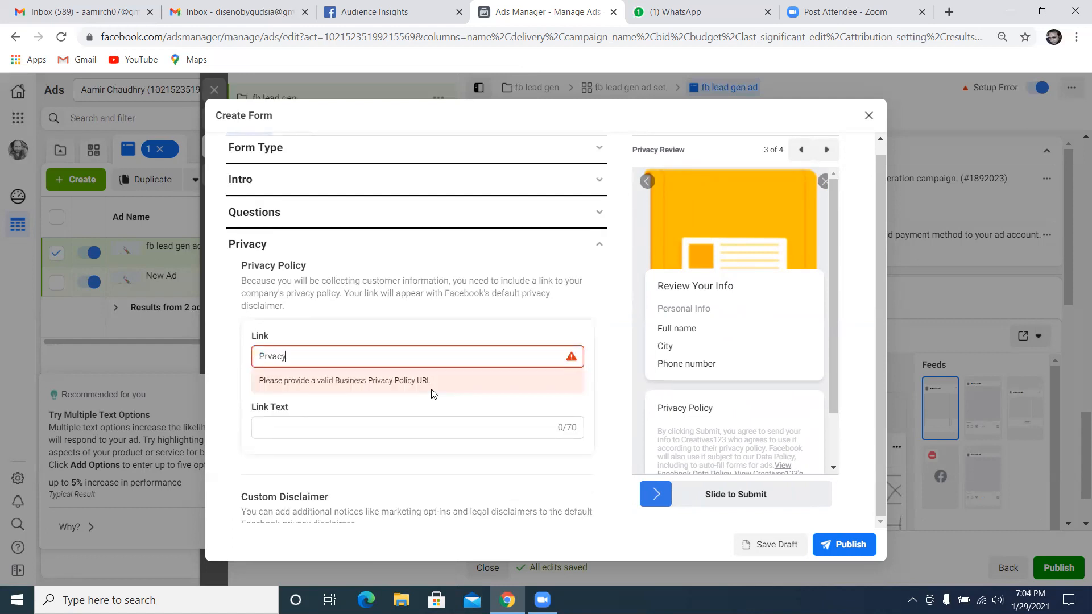
{"action": "key", "text": "BackSpace"}
{"action": "key", "text": "BackSpace"}
{"action": "key", "text": "BackSpace"}
{"action": "type", "text": "ivacy"}
{"action": "left_click", "coordinate": [370, 426]}
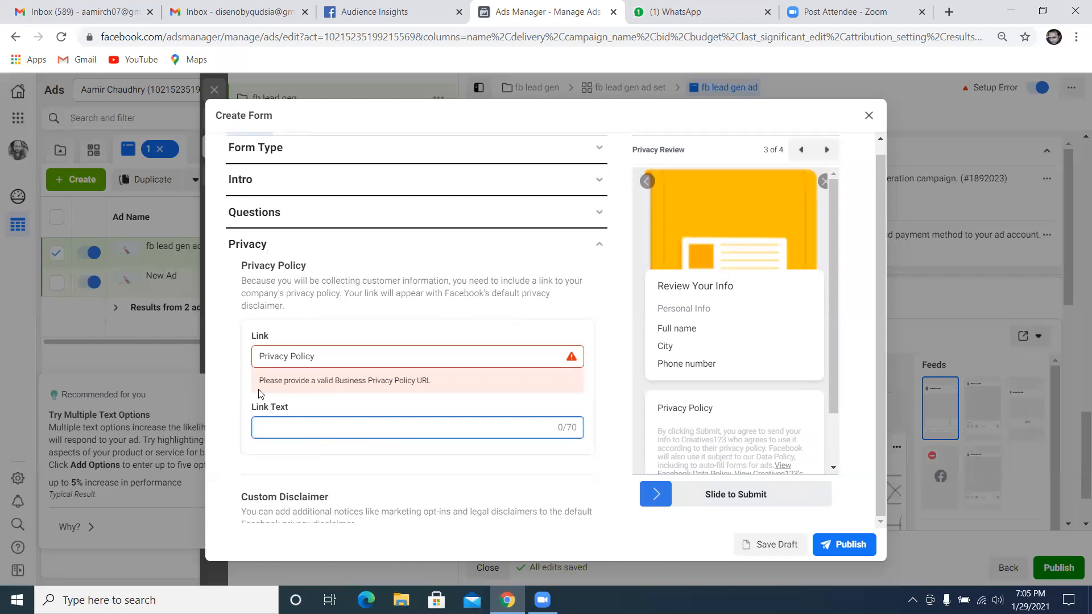
Search Google in a new browser tab for "free privacy policy generator by shopify"
{"action": "left_click", "coordinate": [949, 12]}
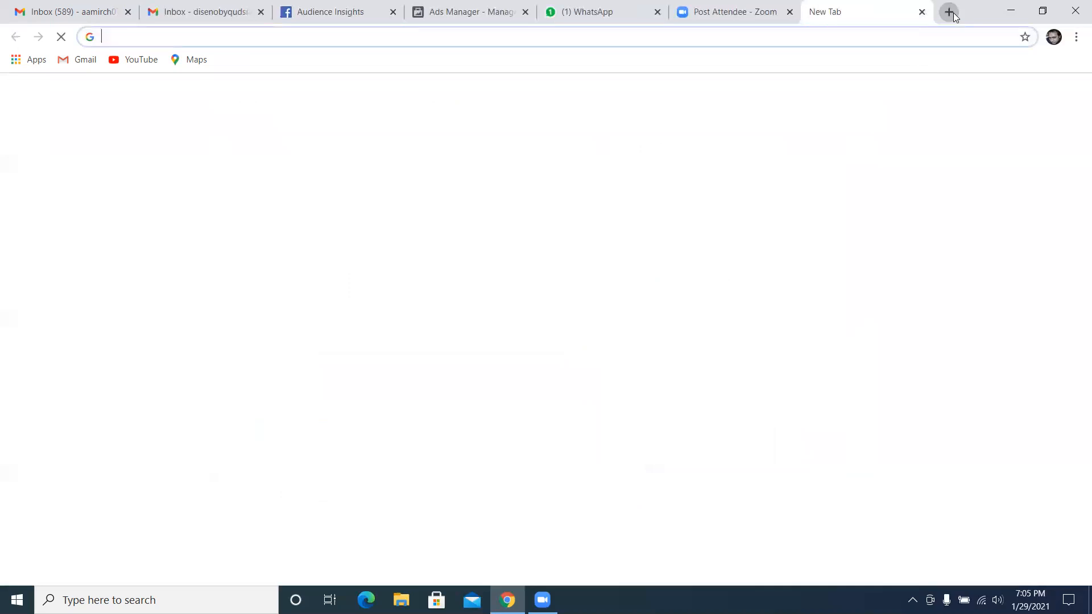
{"action": "type", "text": "sho"}
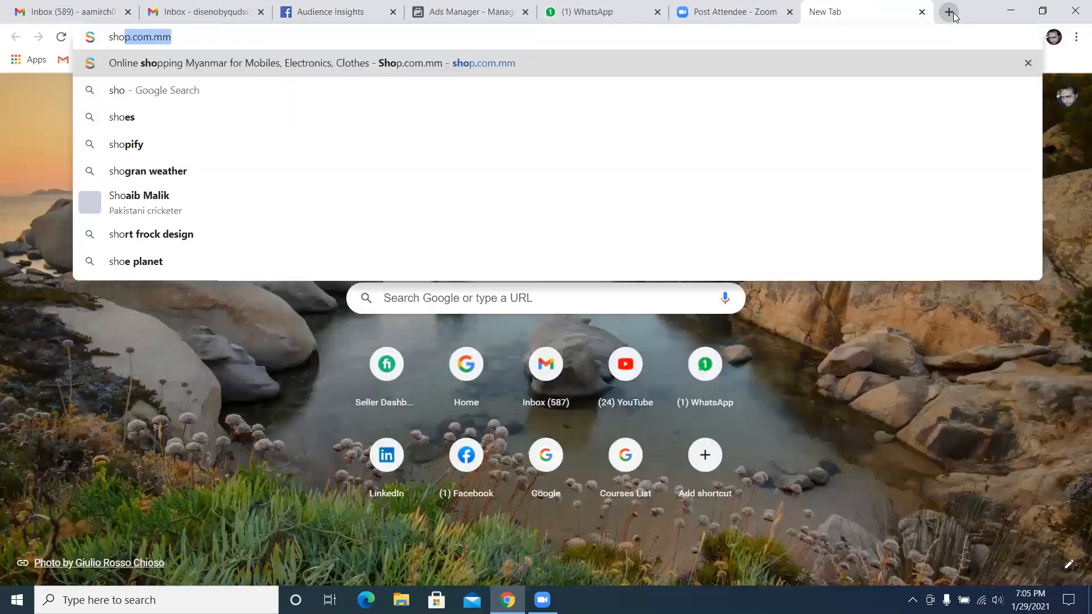
{"action": "key", "text": "BackSpace"}
{"action": "key", "text": "BackSpace"}
{"action": "key", "text": "BackSpace"}
{"action": "key", "text": "BackSpace"}
{"action": "type", "text": "fre"}
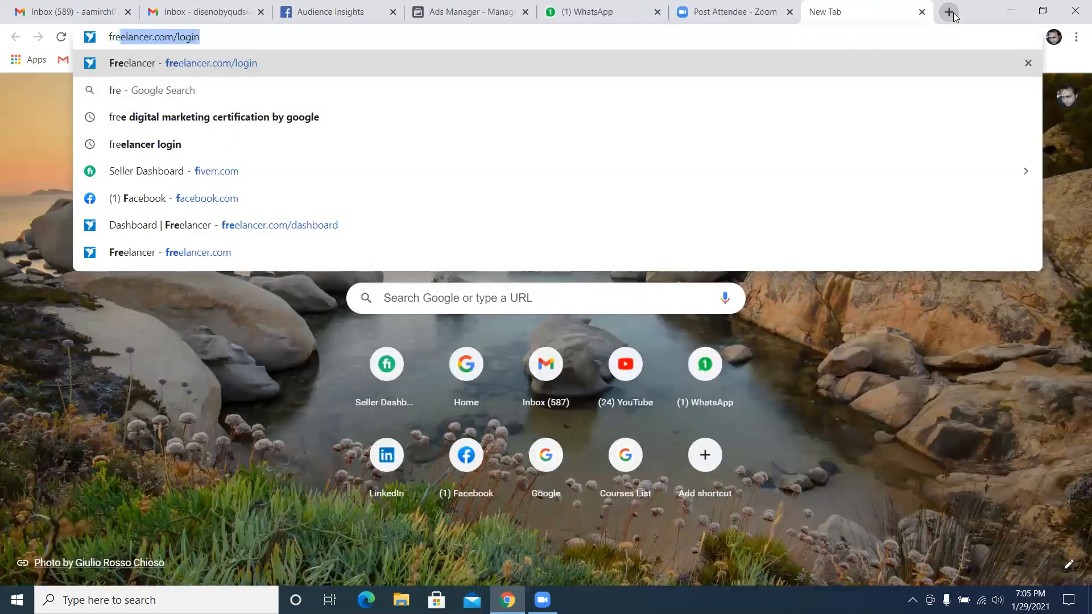
{"action": "type", "text": "e privac"}
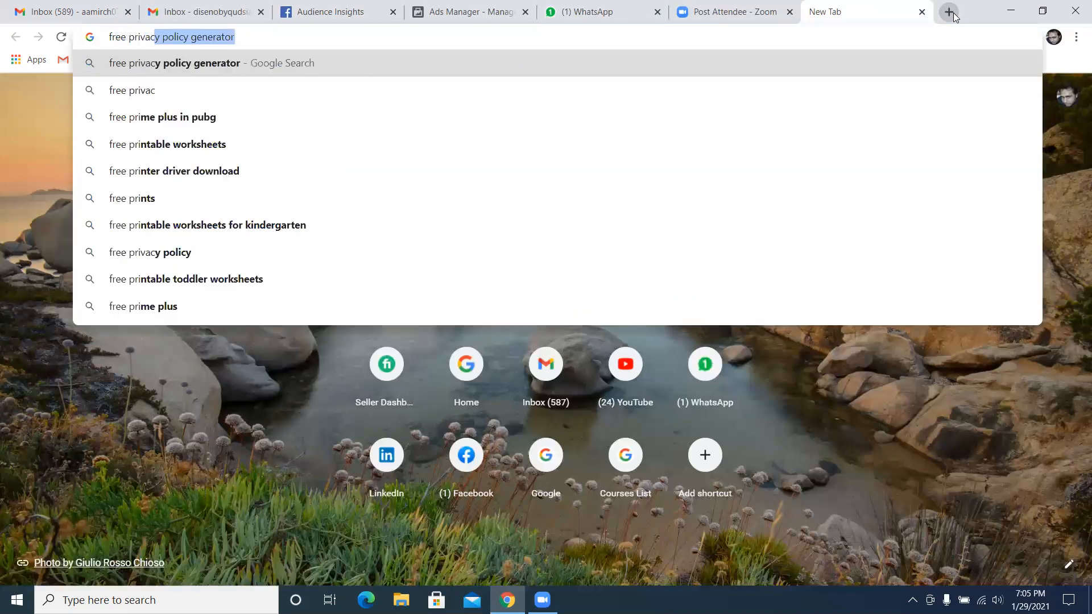
{"action": "type", "text": "y policy "}
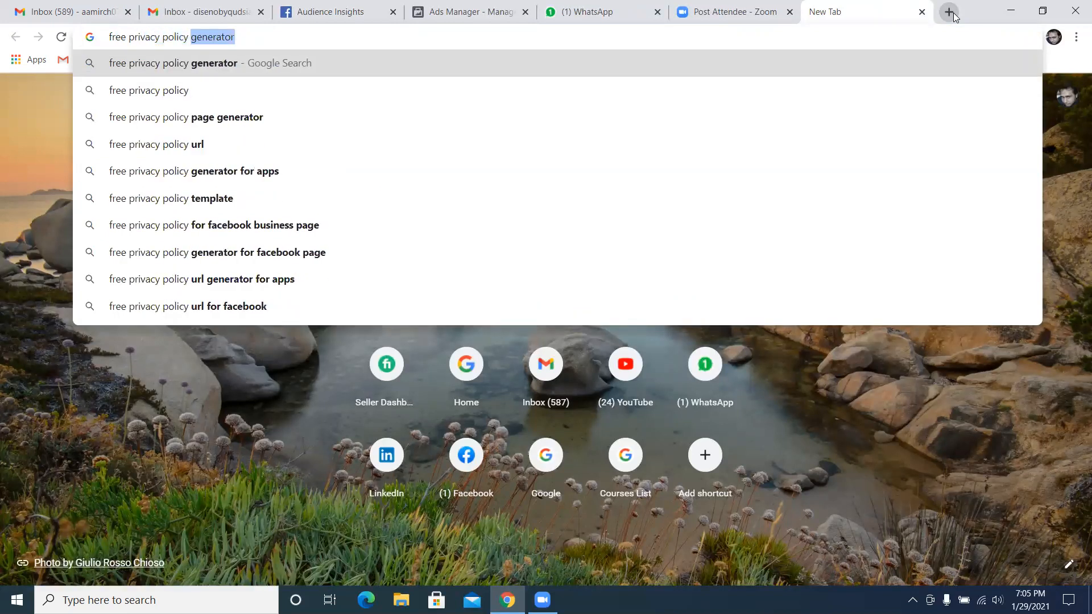
{"action": "type", "text": "generator"}
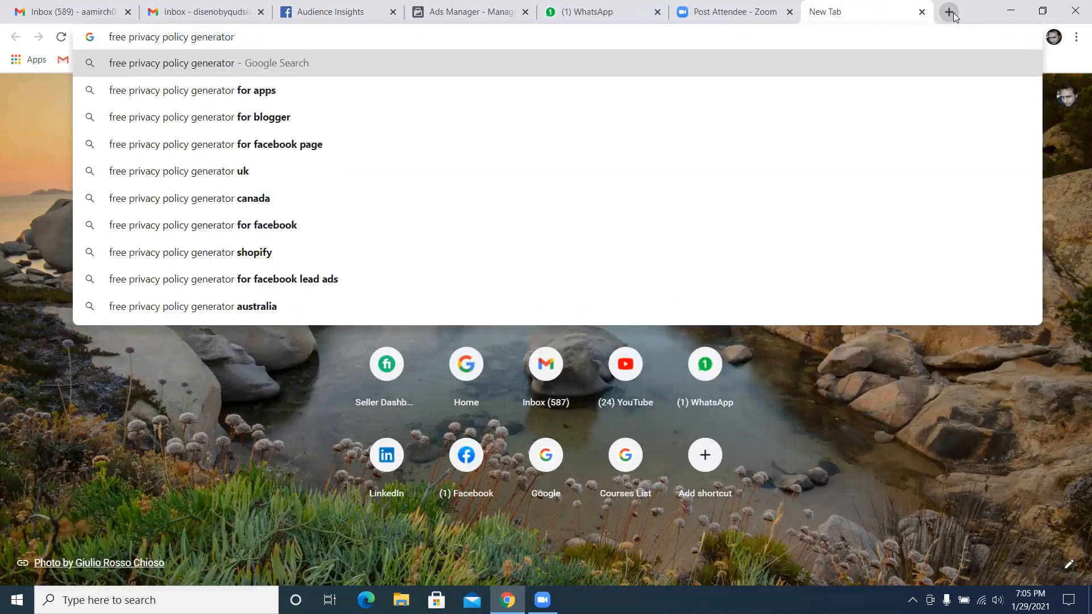
{"action": "type", "text": " by s"}
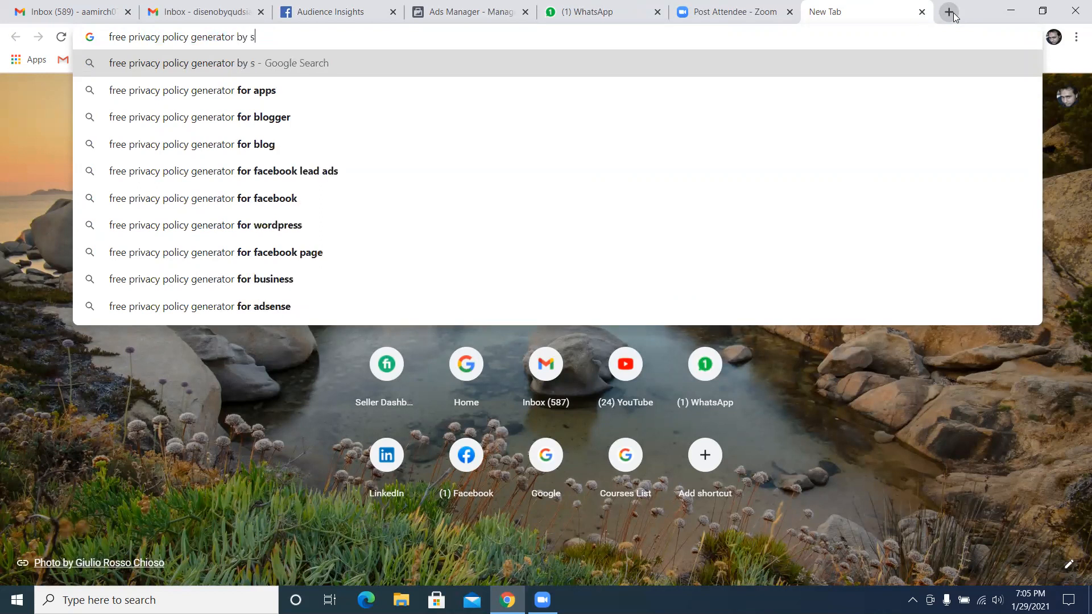
{"action": "type", "text": "hopify"}
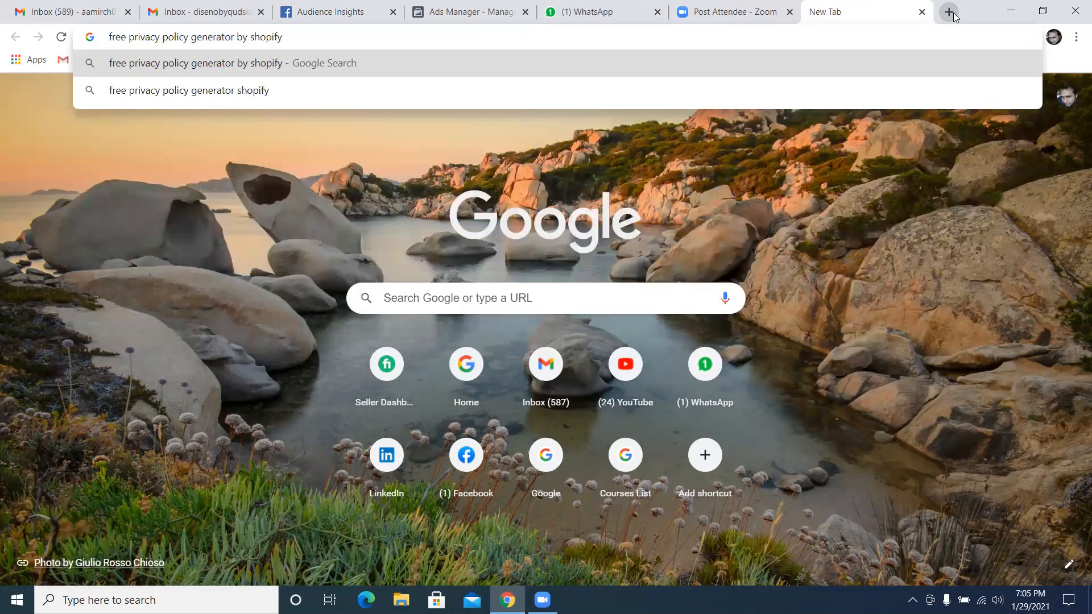
{"action": "key", "text": "Return"}
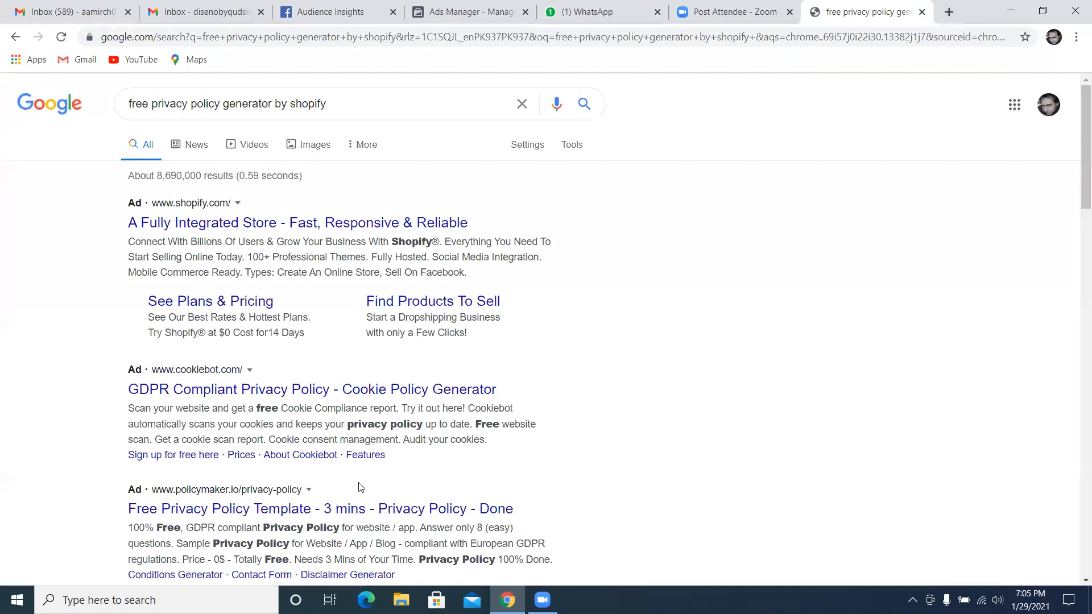
Refine the Google search to "shopify free privacy policy generator"
{"action": "left_click", "coordinate": [133, 106]}
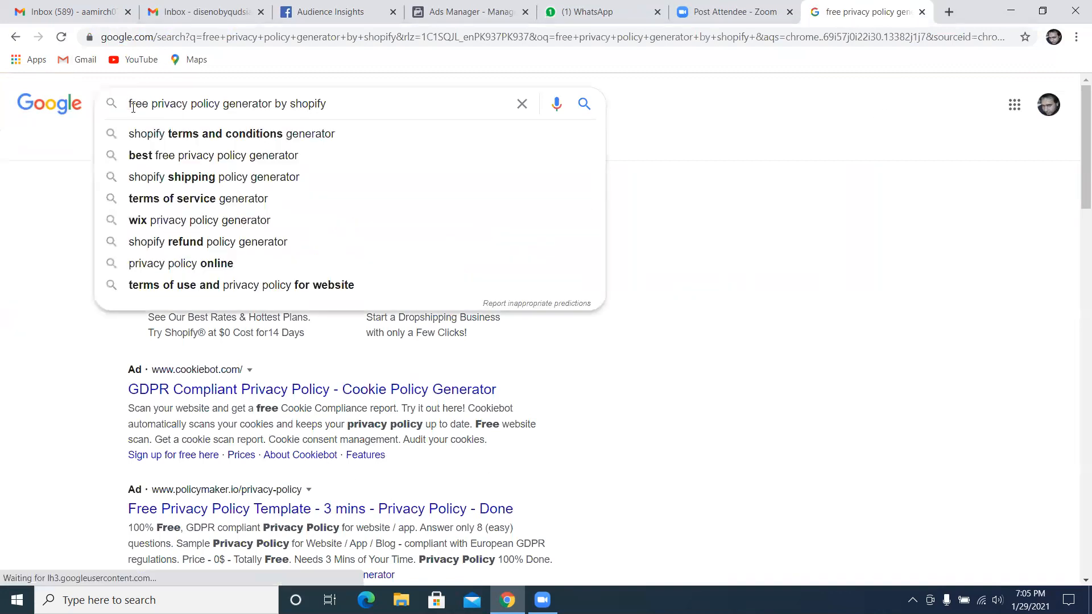
{"action": "type", "text": "shopify"}
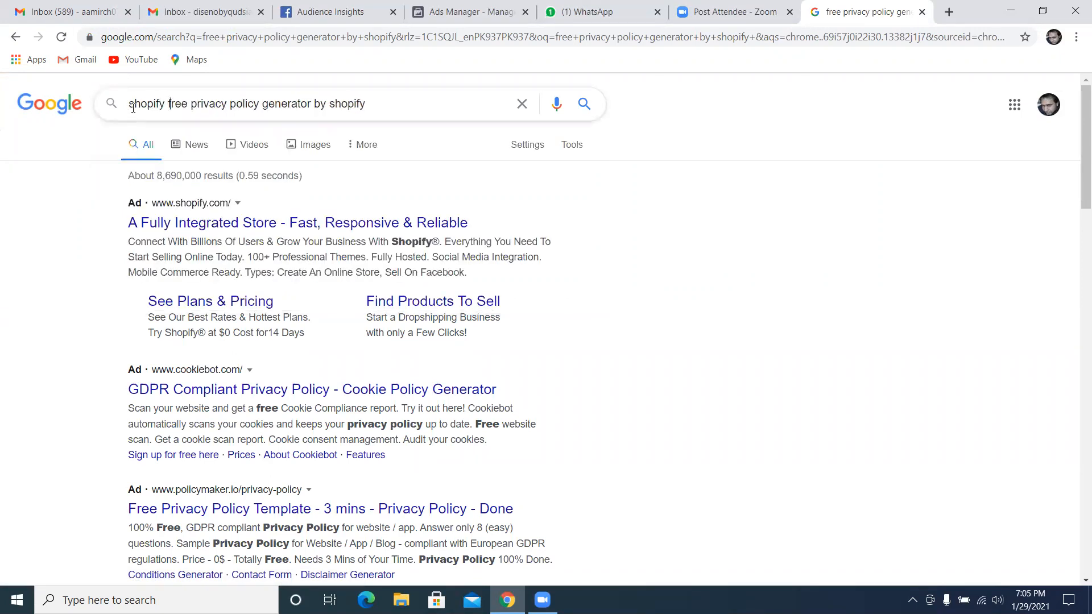
{"action": "key", "text": "BackSpace"}
{"action": "key", "text": "BackSpace"}
{"action": "key", "text": "BackSpace"}
{"action": "key", "text": "BackSpace"}
{"action": "key", "text": "BackSpace"}
{"action": "key", "text": "BackSpace"}
{"action": "key", "text": "Return"}
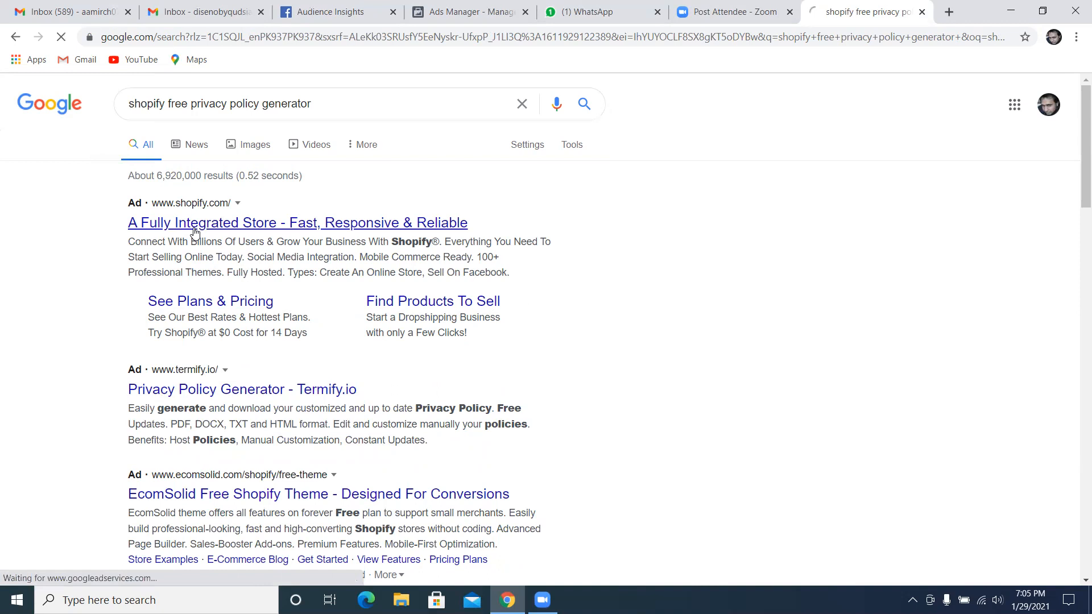
Open the sponsored Shopify search result and look through its free trial page for a privacy policy generator
{"action": "left_click", "coordinate": [230, 393]}
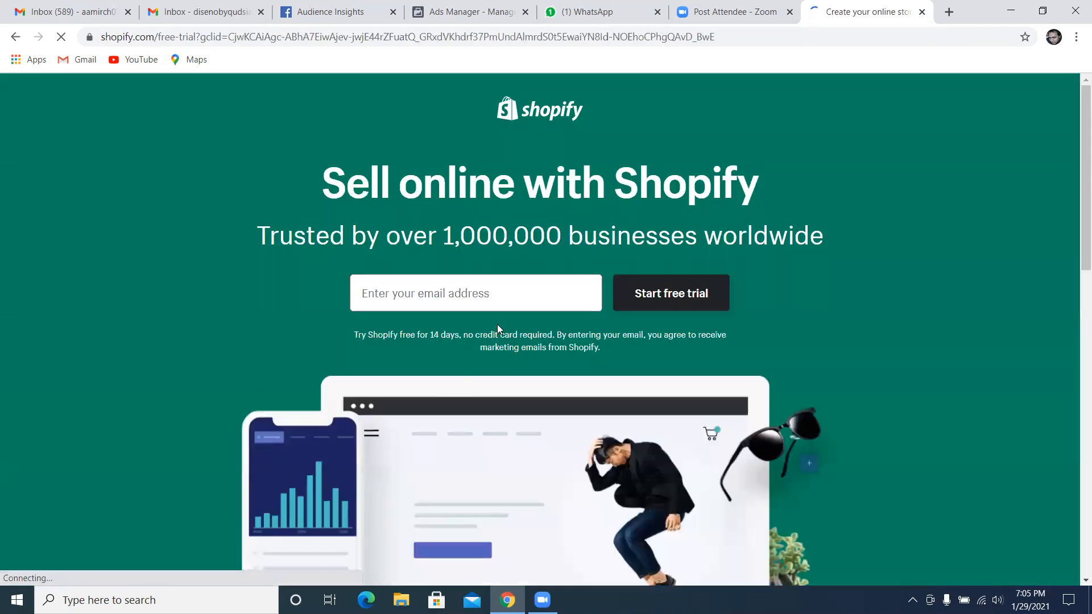
{"action": "scroll", "coordinate": [689, 256], "scroll_direction": "down", "scroll_amount": 3}
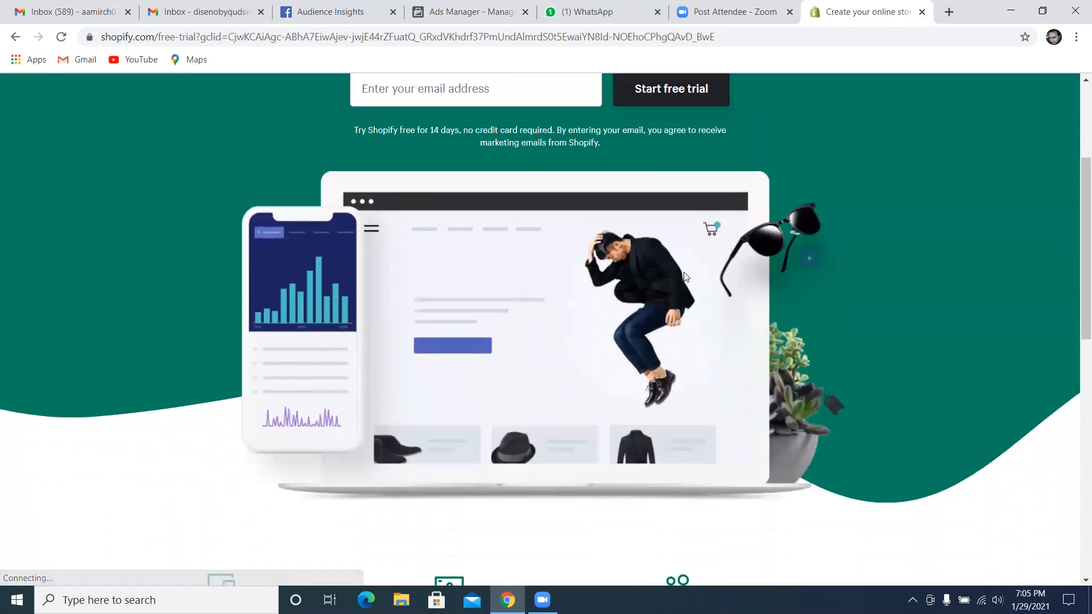
{"action": "scroll", "coordinate": [684, 272], "scroll_direction": "up", "scroll_amount": 3}
{"action": "scroll", "coordinate": [573, 250], "scroll_direction": "down", "scroll_amount": 6}
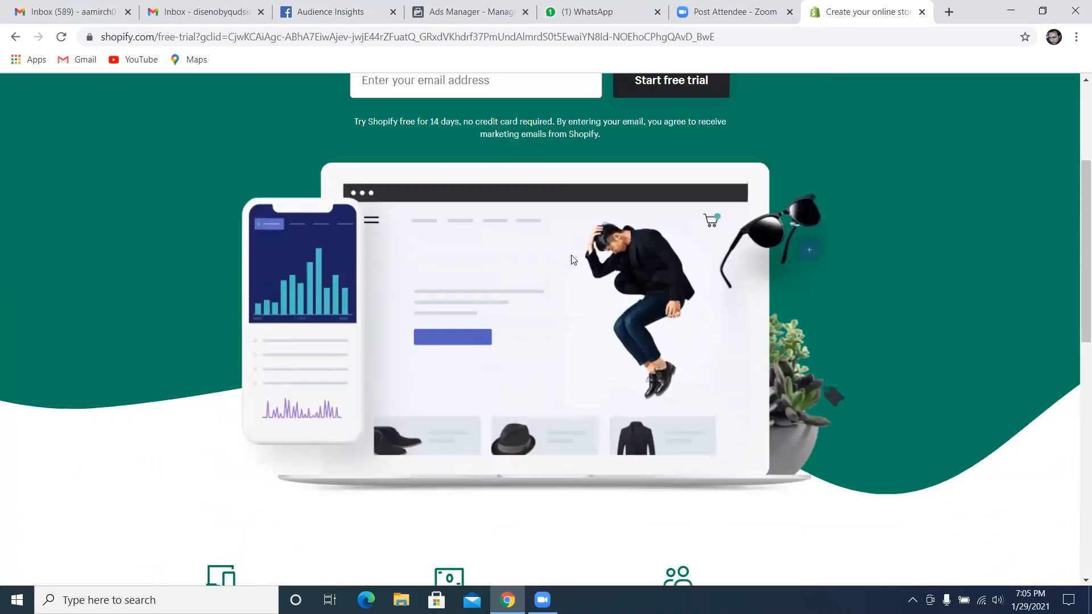
{"action": "scroll", "coordinate": [443, 367], "scroll_direction": "down", "scroll_amount": 3}
{"action": "scroll", "coordinate": [448, 364], "scroll_direction": "down", "scroll_amount": 5}
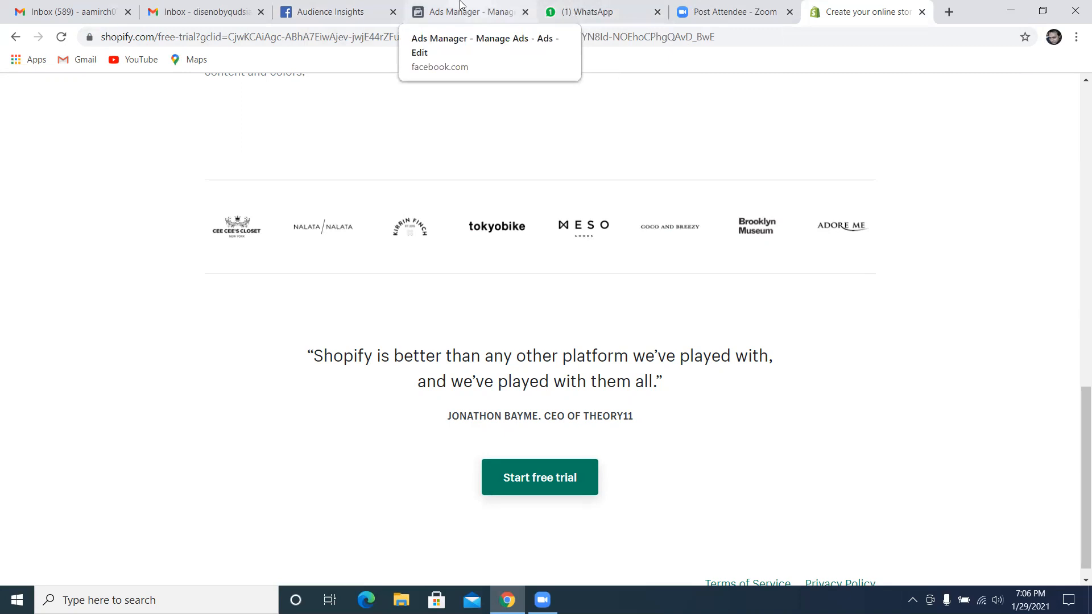
Return to the Create Form dialog in Ads Manager, expand the Review Screen section and examine the privacy review preview
{"action": "left_click", "coordinate": [371, 8]}
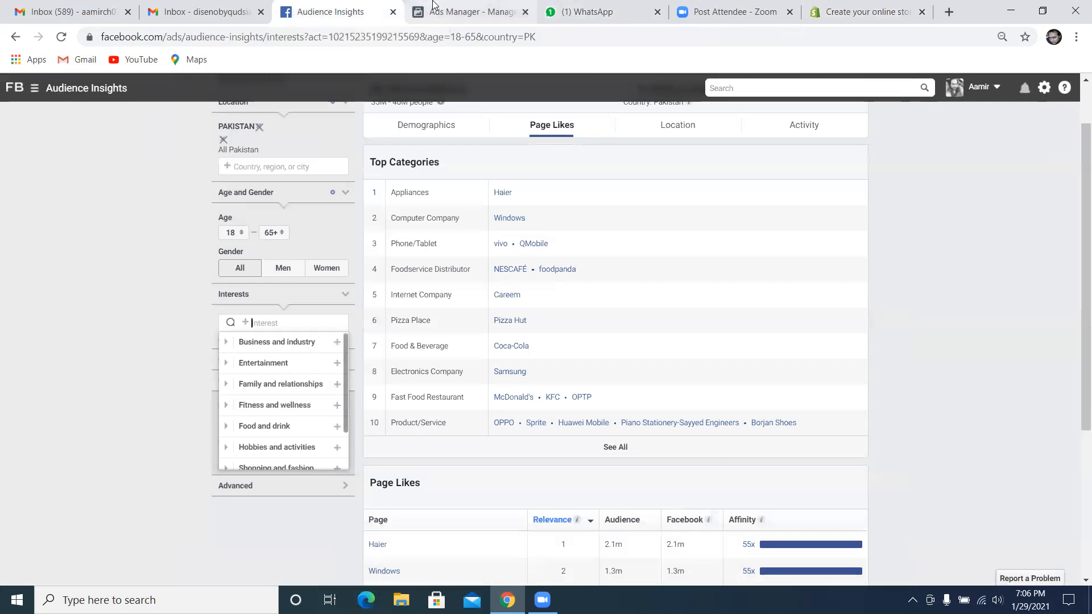
{"action": "left_click", "coordinate": [472, 12]}
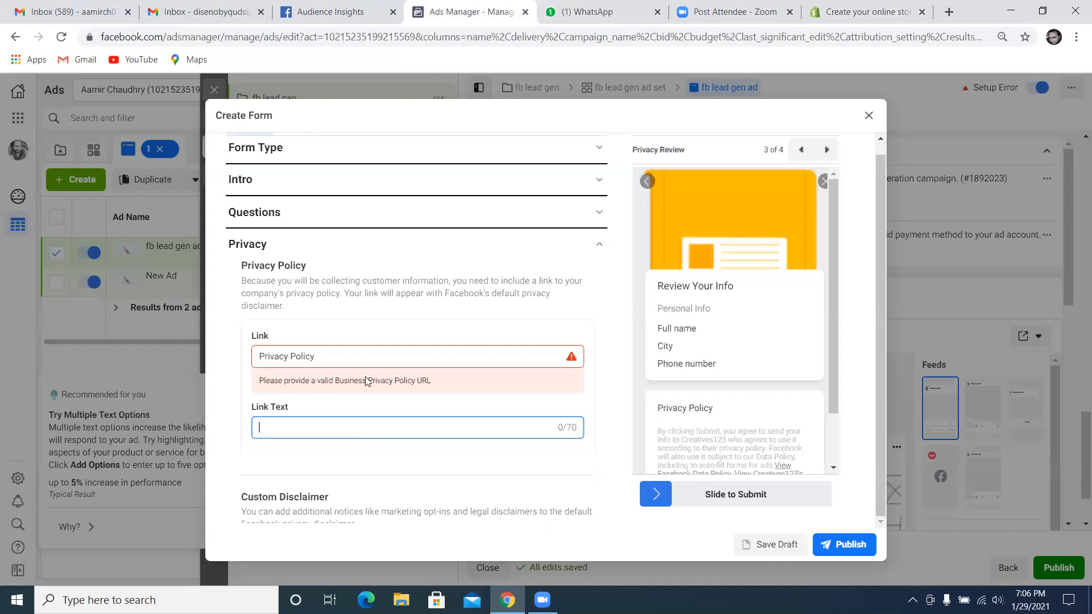
{"action": "scroll", "coordinate": [354, 462], "scroll_direction": "down", "scroll_amount": 1}
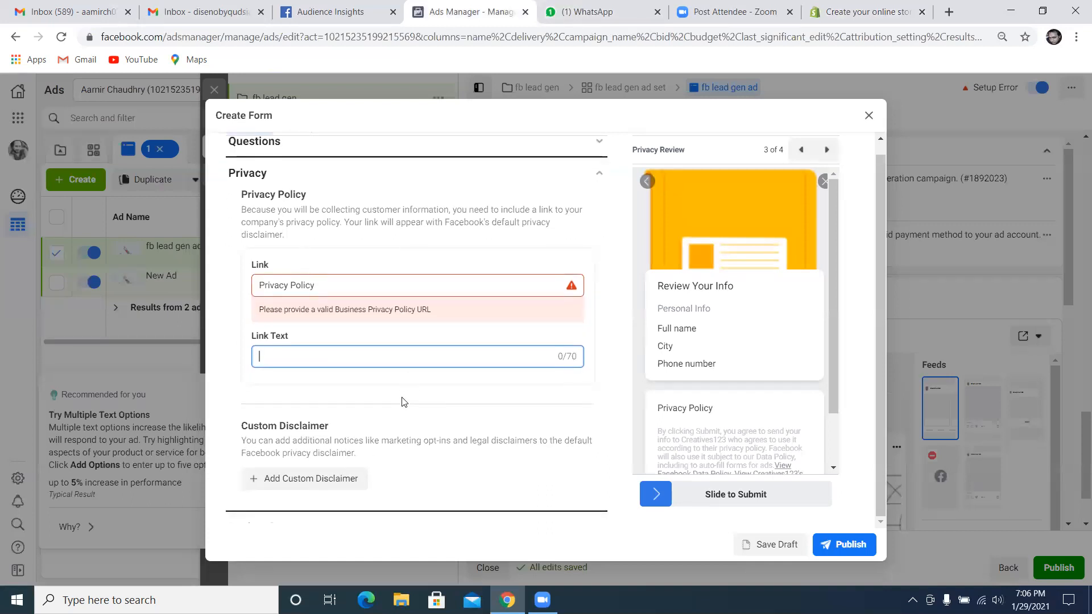
{"action": "scroll", "coordinate": [403, 402], "scroll_direction": "down", "scroll_amount": 1}
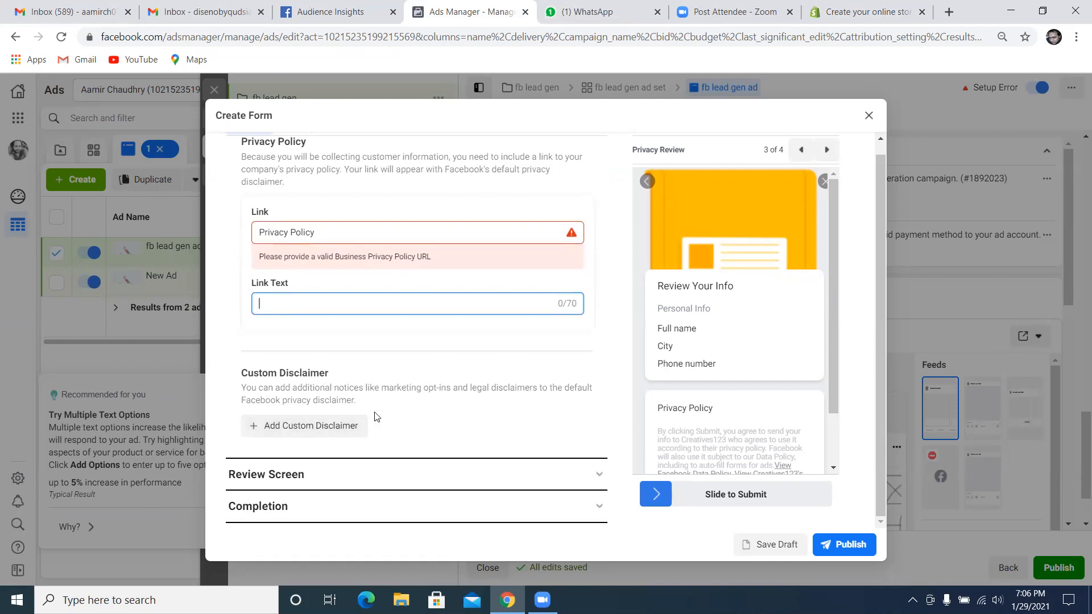
{"action": "left_click", "coordinate": [365, 481]}
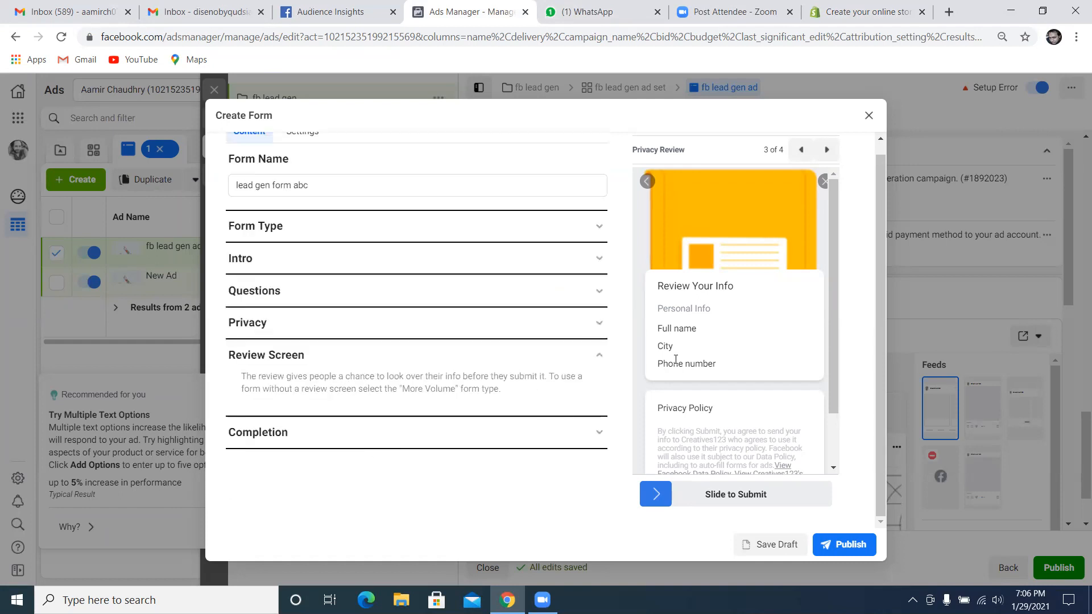
{"action": "scroll", "coordinate": [832, 393], "scroll_direction": "down", "scroll_amount": 1}
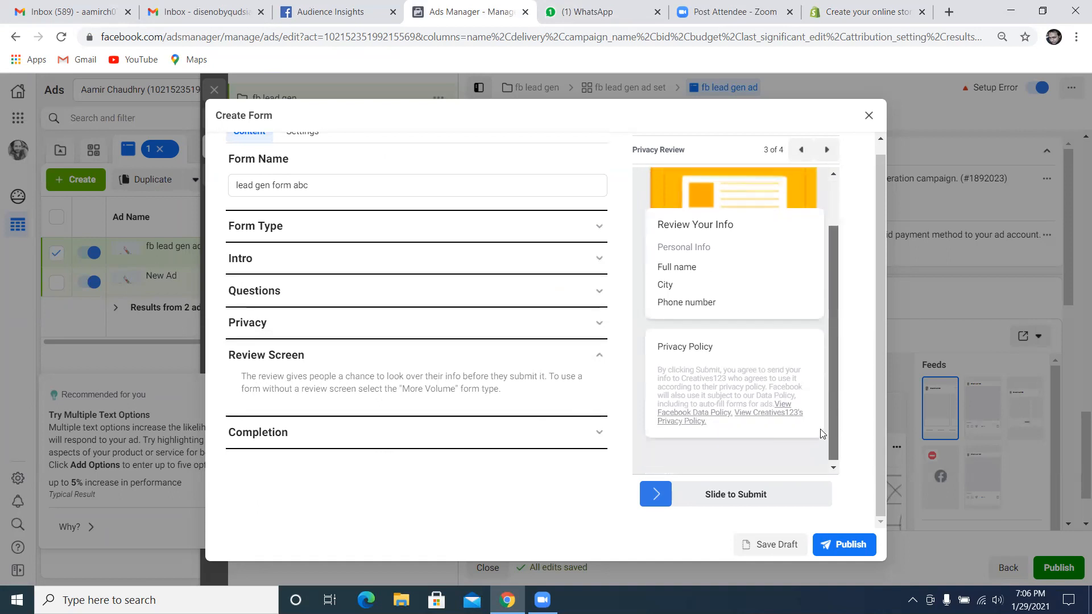
{"action": "scroll", "coordinate": [824, 404], "scroll_direction": "up", "scroll_amount": 1}
{"action": "scroll", "coordinate": [825, 399], "scroll_direction": "down", "scroll_amount": 1}
{"action": "scroll", "coordinate": [827, 392], "scroll_direction": "up", "scroll_amount": 1}
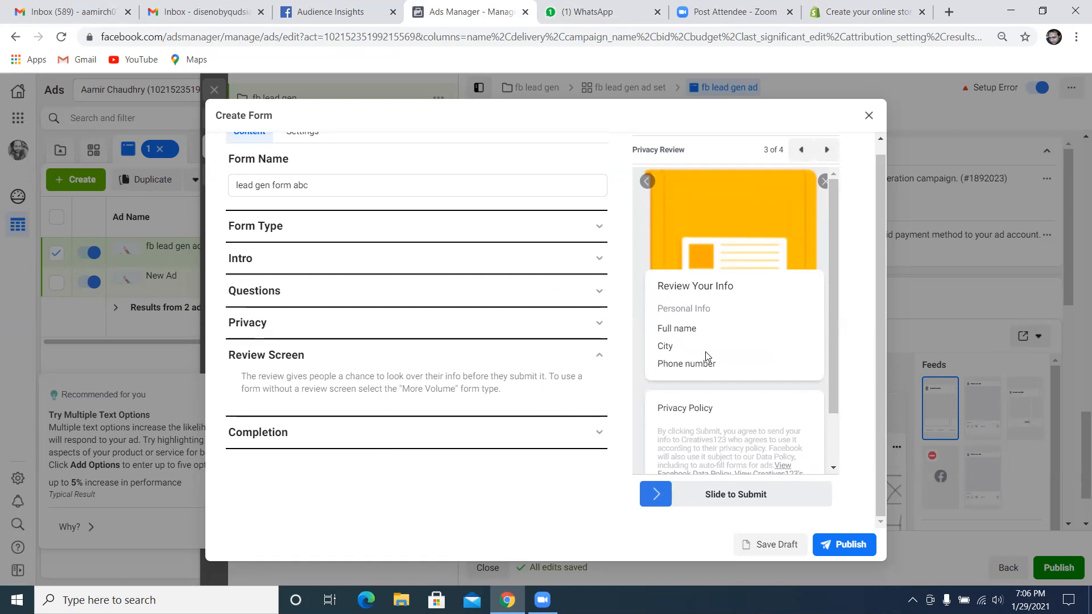
{"action": "scroll", "coordinate": [829, 392], "scroll_direction": "down", "scroll_amount": 1}
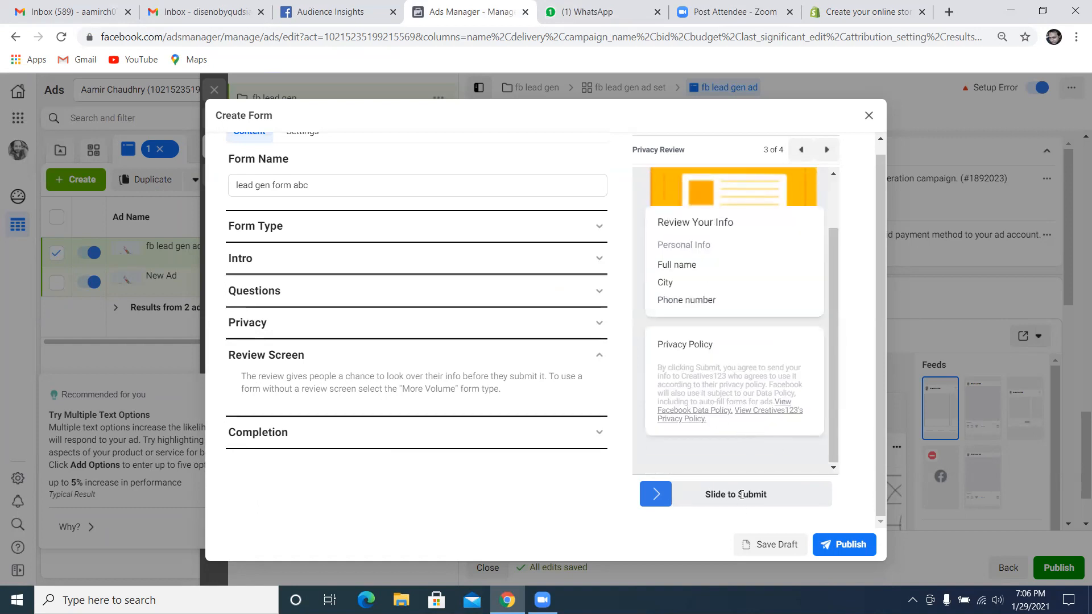
Expand the Completion section and set the message headline to "thanks, we will contact you shortly"
{"action": "left_click", "coordinate": [519, 437]}
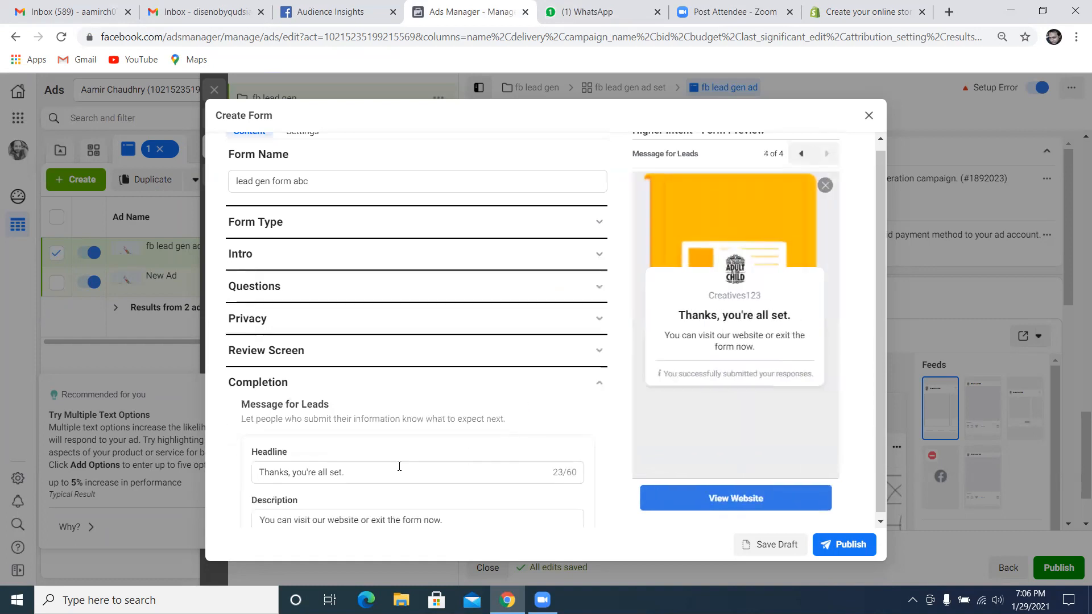
{"action": "scroll", "coordinate": [436, 456], "scroll_direction": "down", "scroll_amount": 1}
{"action": "left_click", "coordinate": [408, 400]}
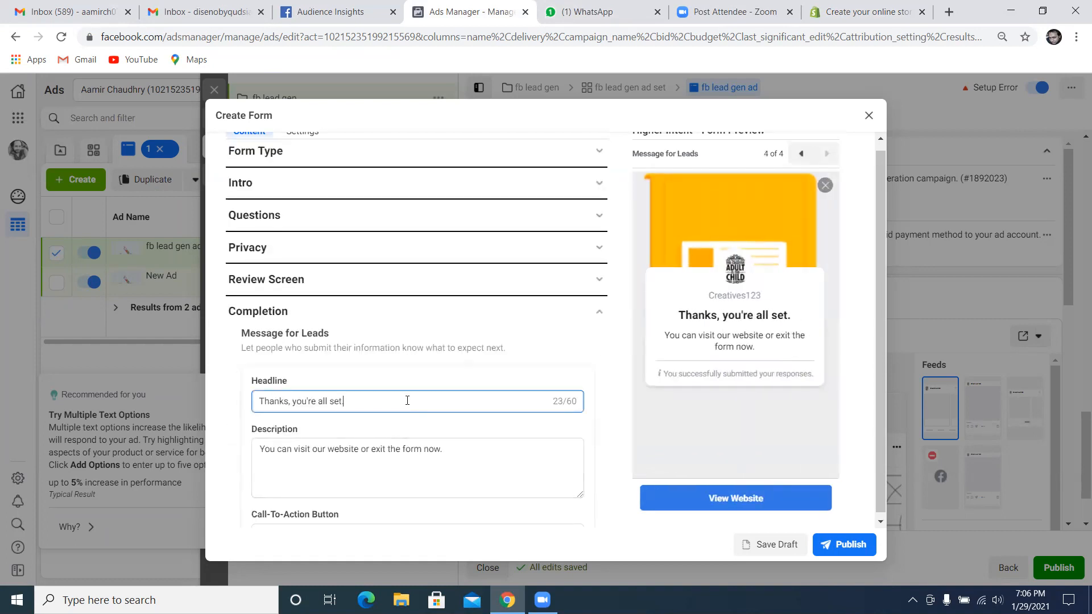
{"action": "key", "text": "BackSpace"}
{"action": "key", "text": "BackSpace"}
{"action": "key", "text": "BackSpace"}
{"action": "key", "text": "BackSpace"}
{"action": "key", "text": "BackSpace"}
{"action": "key", "text": "BackSpace"}
{"action": "key", "text": "BackSpace"}
{"action": "key", "text": "BackSpace"}
{"action": "key", "text": "BackSpace"}
{"action": "key", "text": "BackSpace"}
{"action": "key", "text": "BackSpace"}
{"action": "key", "text": "BackSpace"}
{"action": "key", "text": "BackSpace"}
{"action": "key", "text": "BackSpace"}
{"action": "key", "text": "BackSpace"}
{"action": "key", "text": "BackSpace"}
{"action": "key", "text": "BackSpace"}
{"action": "key", "text": "BackSpace"}
{"action": "key", "text": "BackSpace"}
{"action": "key", "text": "BackSpace"}
{"action": "key", "text": "BackSpace"}
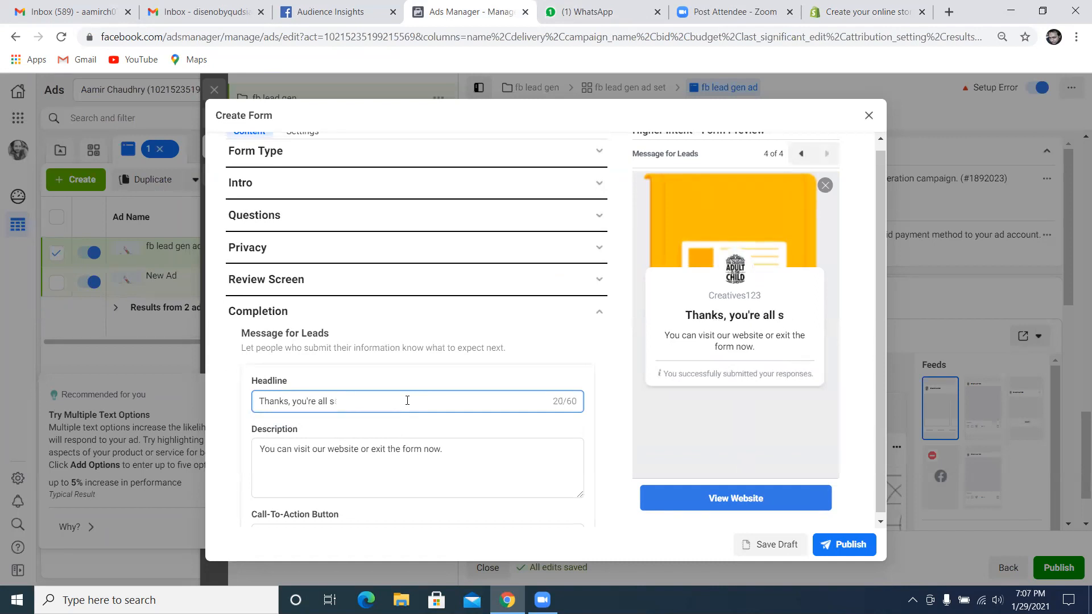
{"action": "type", "text": "thank"}
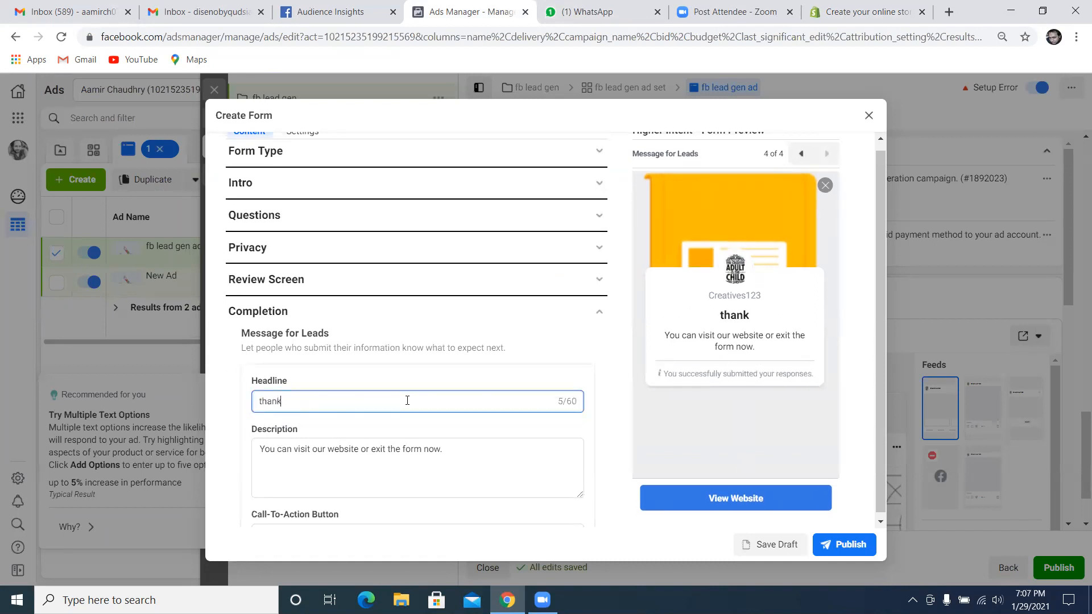
{"action": "type", "text": "s, we have"}
{"action": "key", "text": "BackSpace"}
{"action": "key", "text": "BackSpace"}
{"action": "key", "text": "BackSpace"}
{"action": "key", "text": "BackSpace"}
{"action": "type", "text": "wil"}
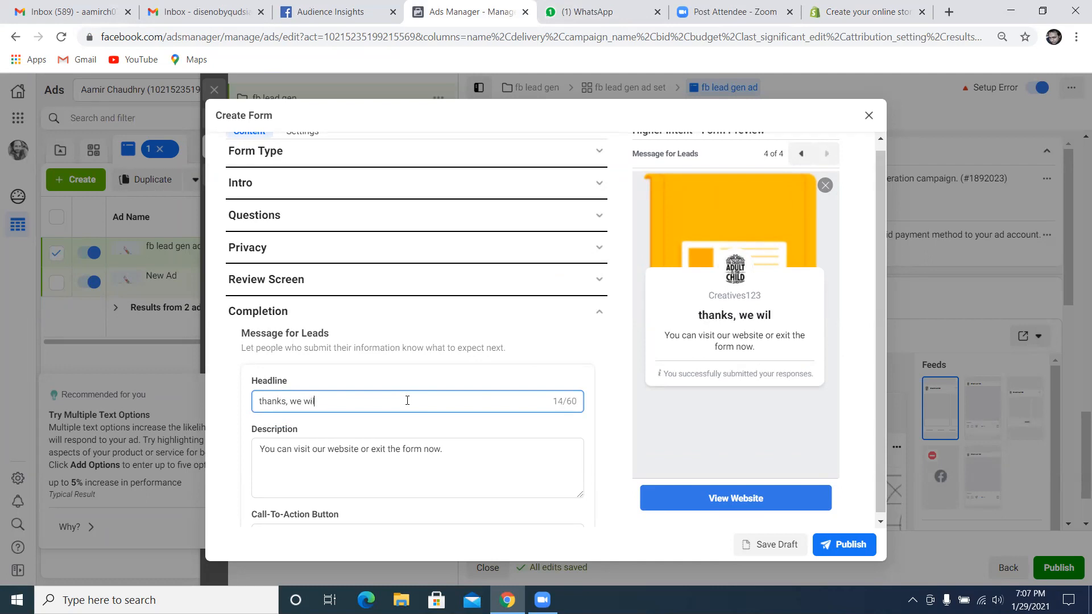
{"action": "type", "text": "l contact you shortly"}
Replace the completion message description with "we have received your info...."
{"action": "left_click", "coordinate": [439, 452]}
{"action": "left_click_drag", "start_coordinate": [451, 456], "coordinate": [263, 455]}
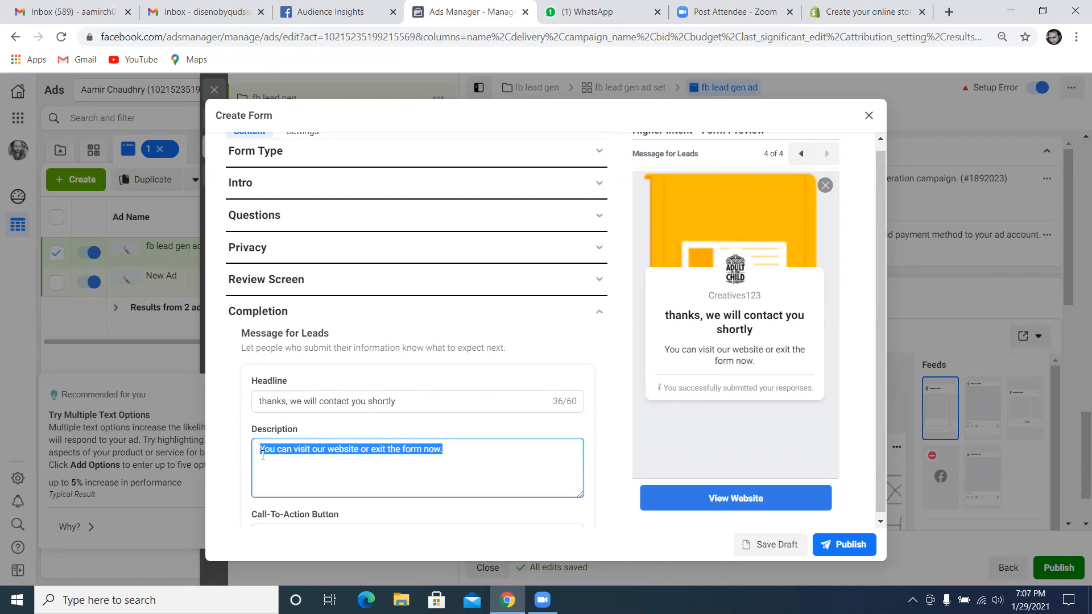
{"action": "type", "text": "we have received your info...."}
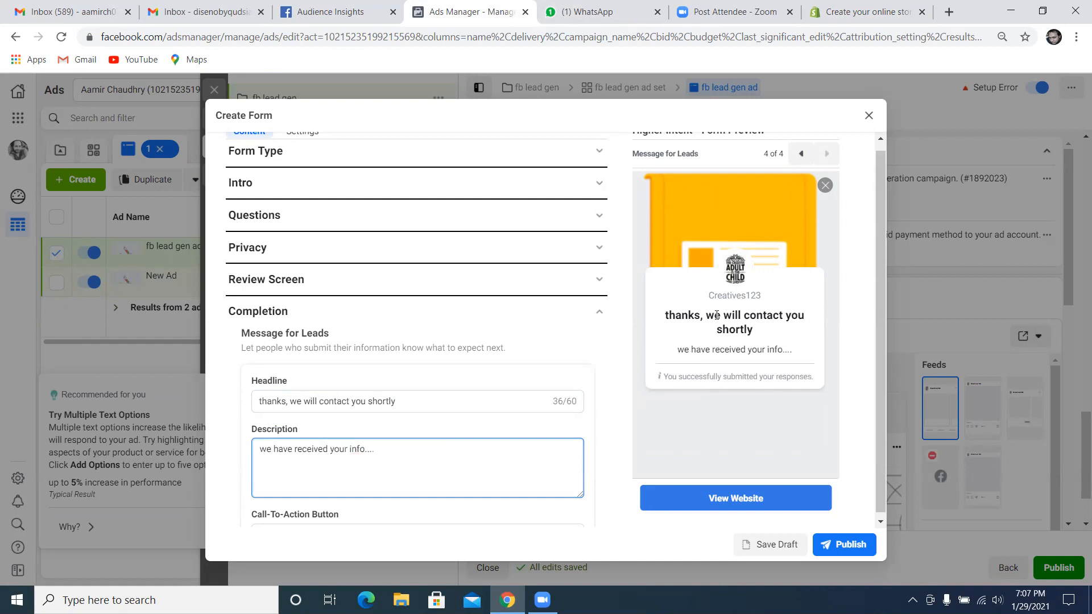
Try Call Business as the completion message's call-to-action button and switch it back to View Website
{"action": "scroll", "coordinate": [569, 439], "scroll_direction": "down", "scroll_amount": 2}
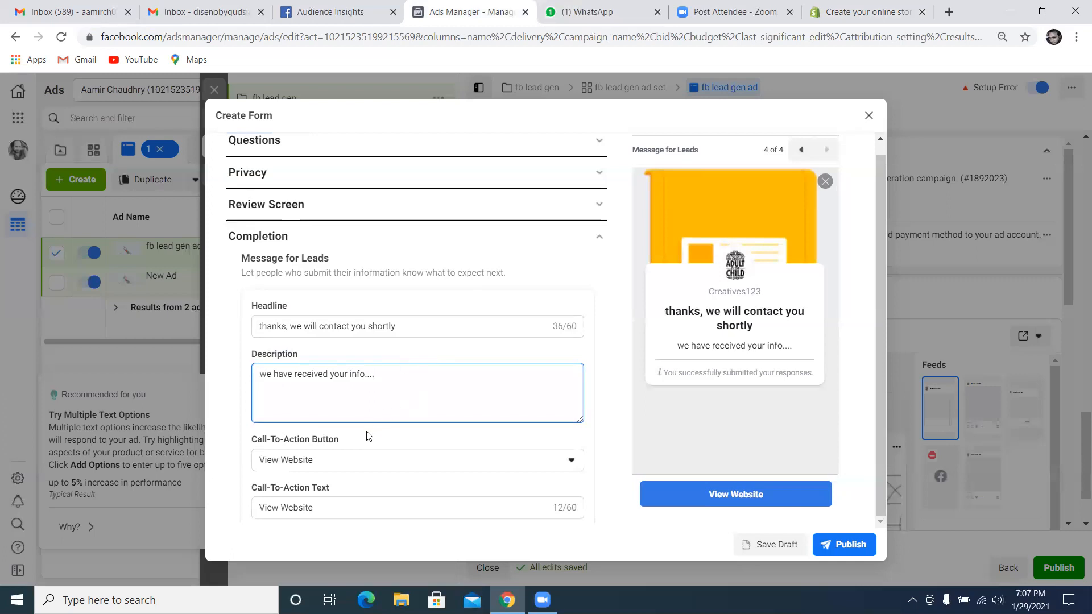
{"action": "left_click", "coordinate": [380, 459]}
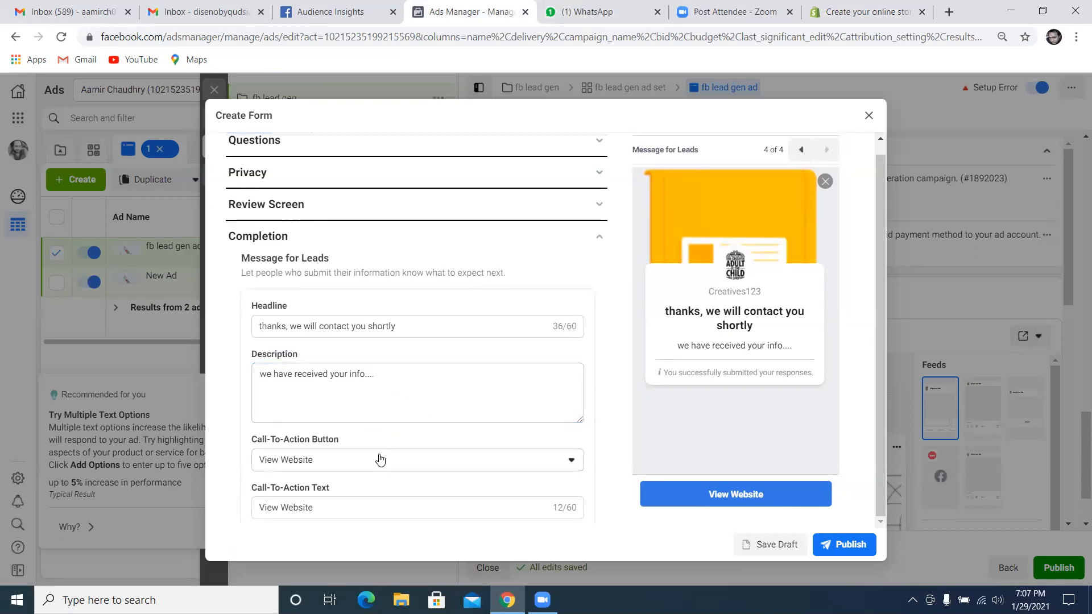
{"action": "left_click", "coordinate": [380, 459]}
{"action": "scroll", "coordinate": [375, 458], "scroll_direction": "down", "scroll_amount": 2}
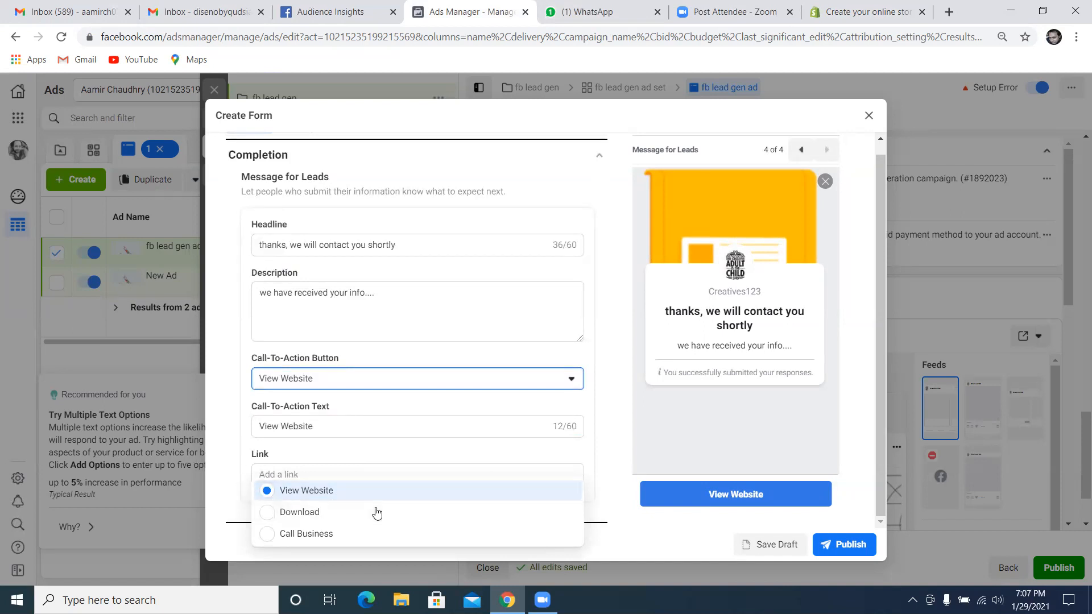
{"action": "left_click", "coordinate": [293, 533]}
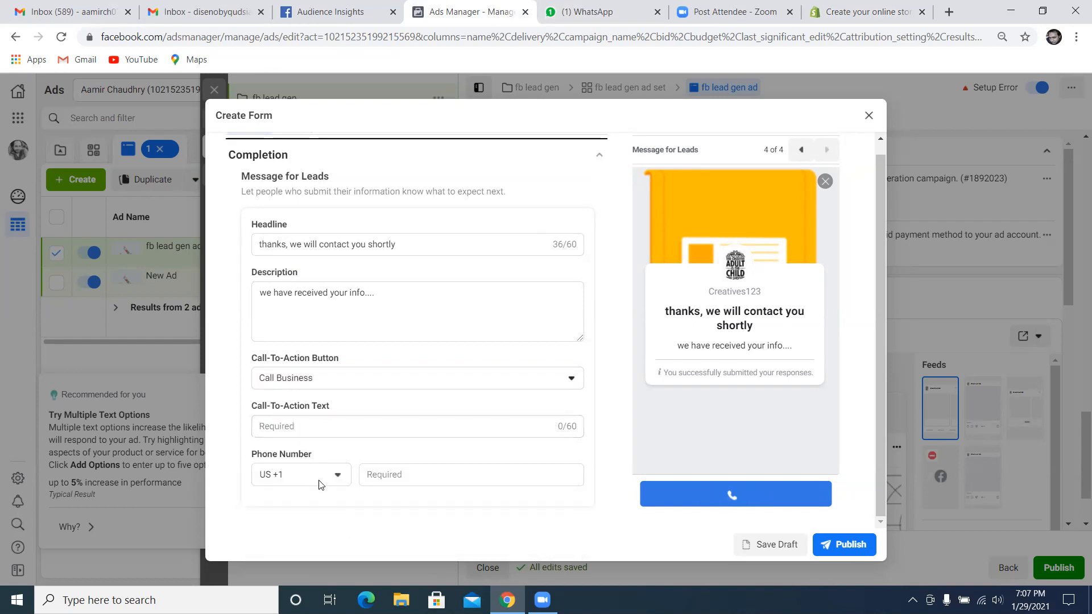
{"action": "left_click", "coordinate": [316, 430]}
{"action": "left_click", "coordinate": [377, 385]}
{"action": "left_click", "coordinate": [326, 408]}
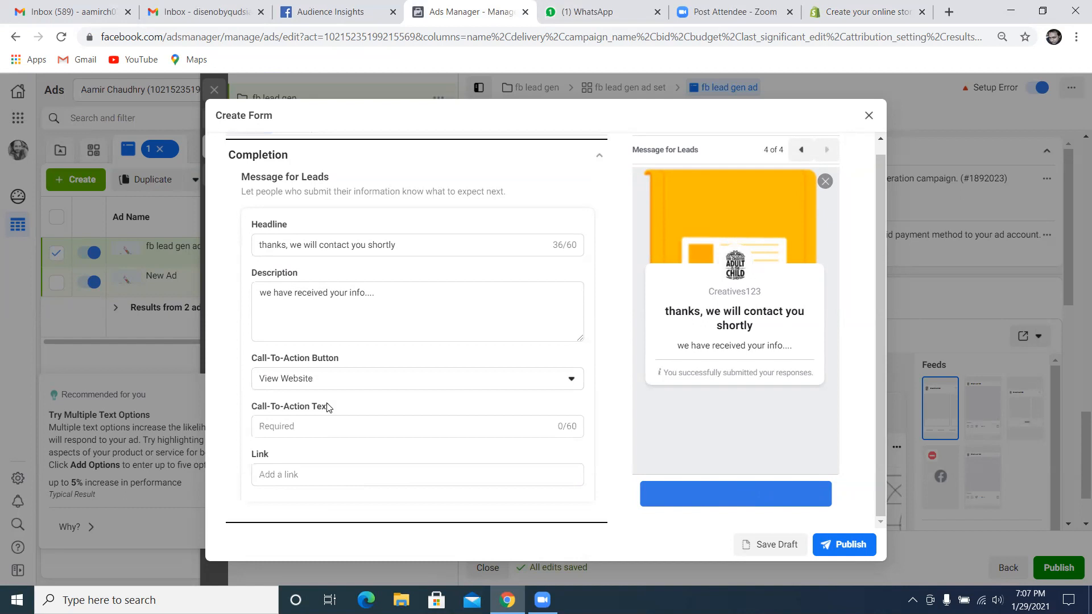
{"action": "left_click", "coordinate": [350, 379]}
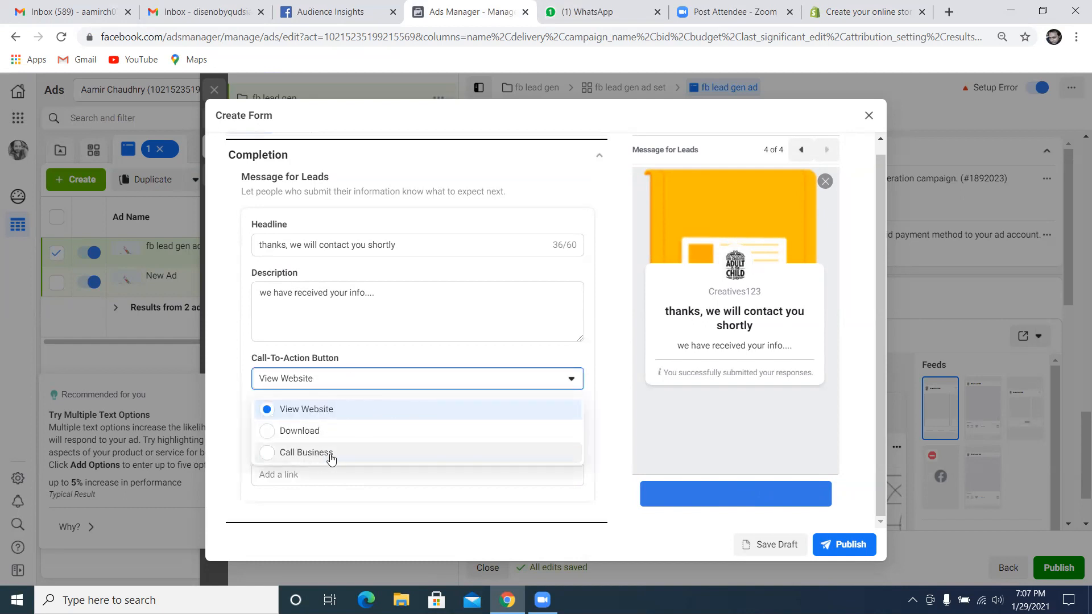
{"action": "left_click", "coordinate": [222, 389]}
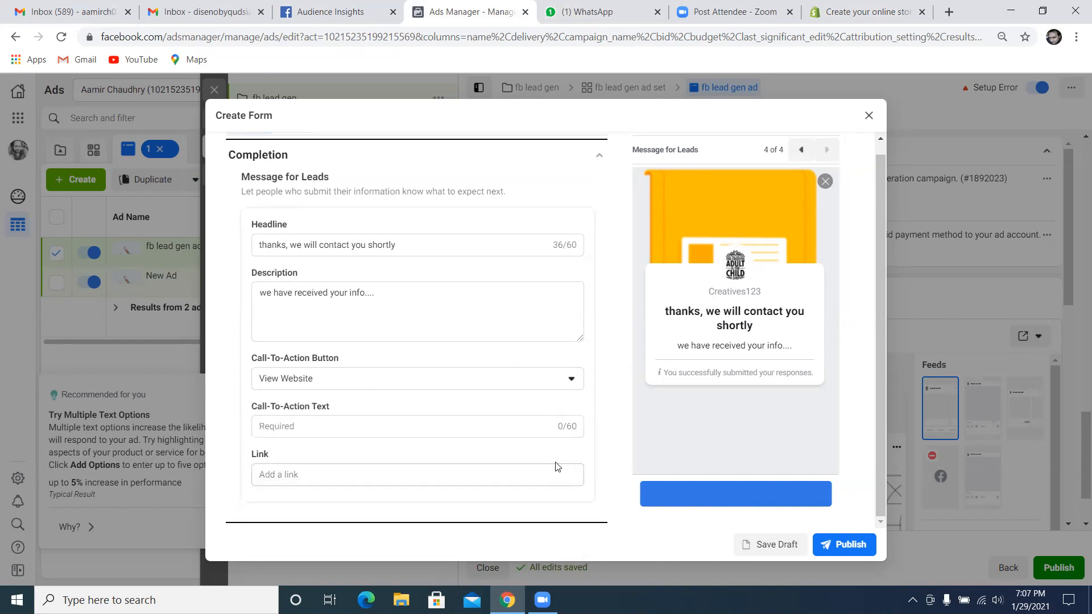
Enter "learn moe" as the completion message's call-to-action text
{"action": "scroll", "coordinate": [554, 461], "scroll_direction": "up", "scroll_amount": 1}
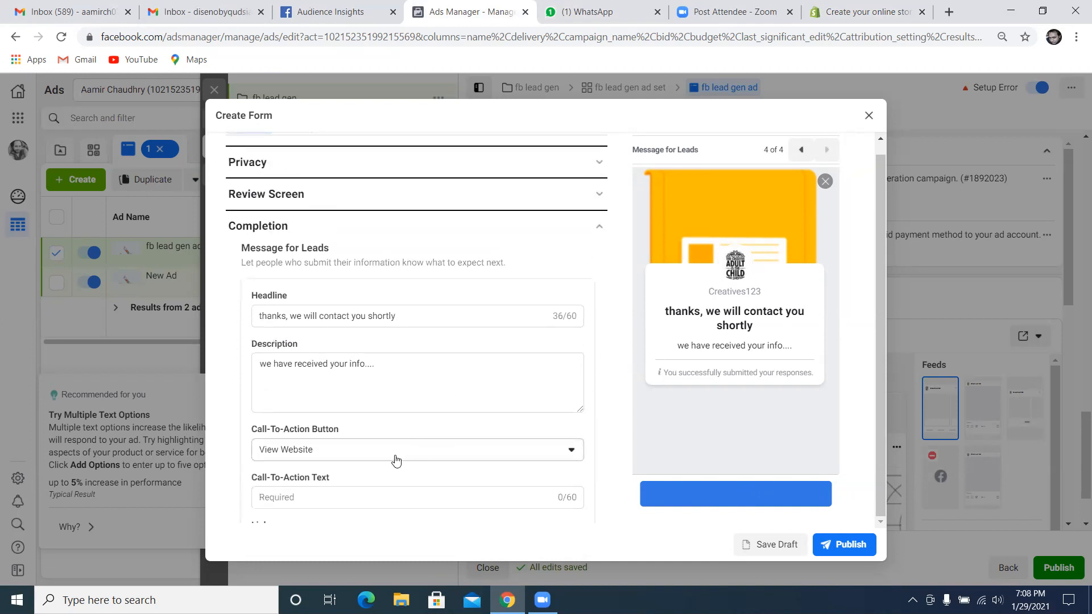
{"action": "scroll", "coordinate": [392, 452], "scroll_direction": "down", "scroll_amount": 1}
{"action": "left_click", "coordinate": [372, 428]}
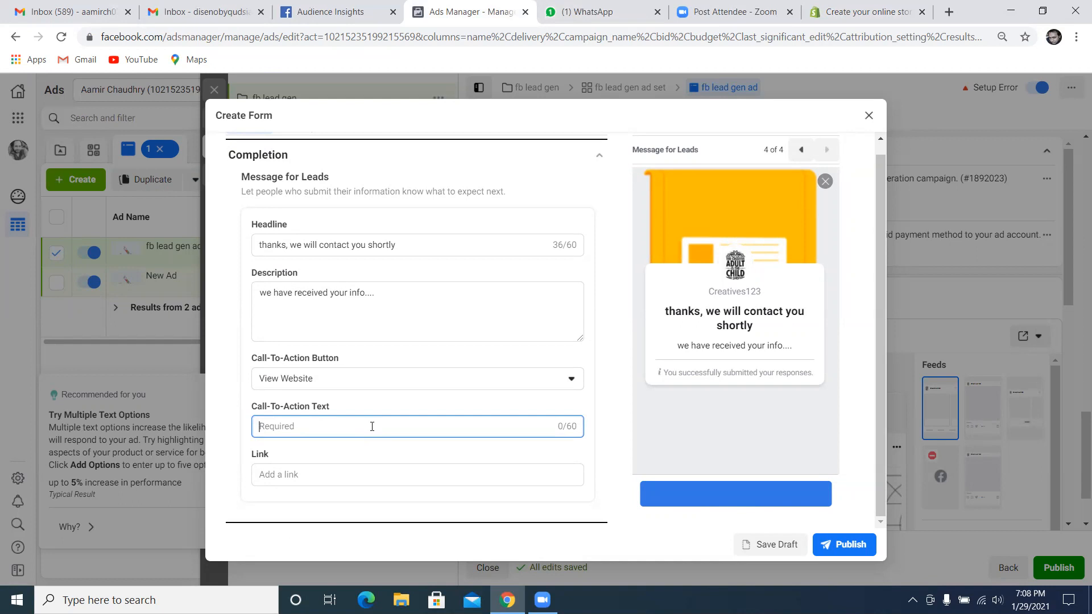
{"action": "type", "text": "Shop"}
{"action": "key", "text": "BackSpace"}
{"action": "key", "text": "BackSpace"}
{"action": "key", "text": "BackSpace"}
{"action": "key", "text": "BackSpace"}
{"action": "type", "text": "learn moe"}
{"action": "left_click", "coordinate": [361, 471]}
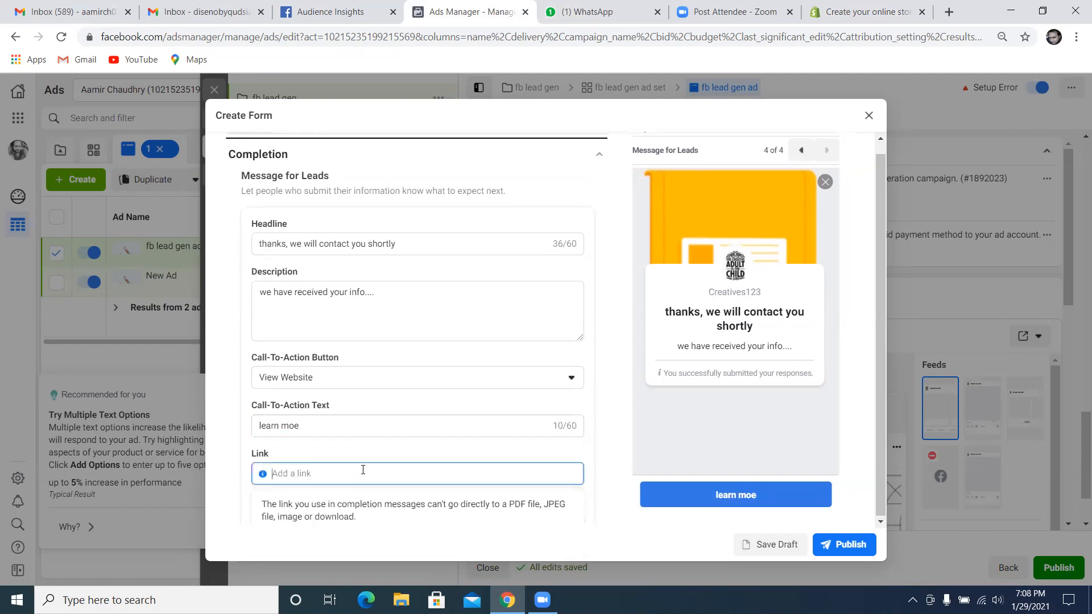
{"action": "type", "text": "www.jangomall.com"}
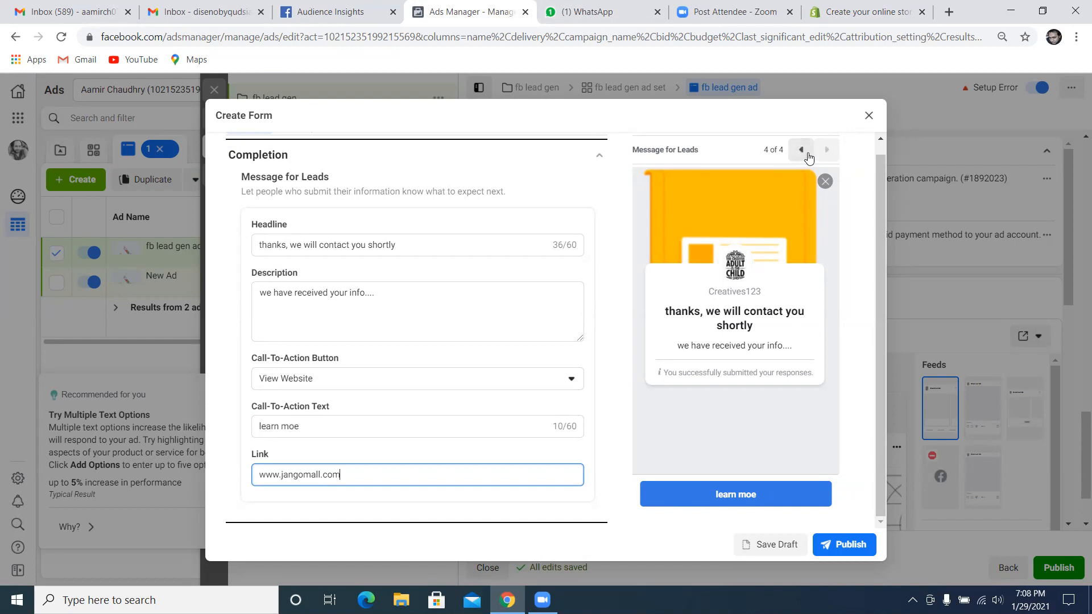
Go back through the form preview to the Custom Questions page and review the wood color question
{"action": "left_click", "coordinate": [802, 151]}
{"action": "left_click", "coordinate": [802, 151]}
{"action": "left_click", "coordinate": [802, 151]}
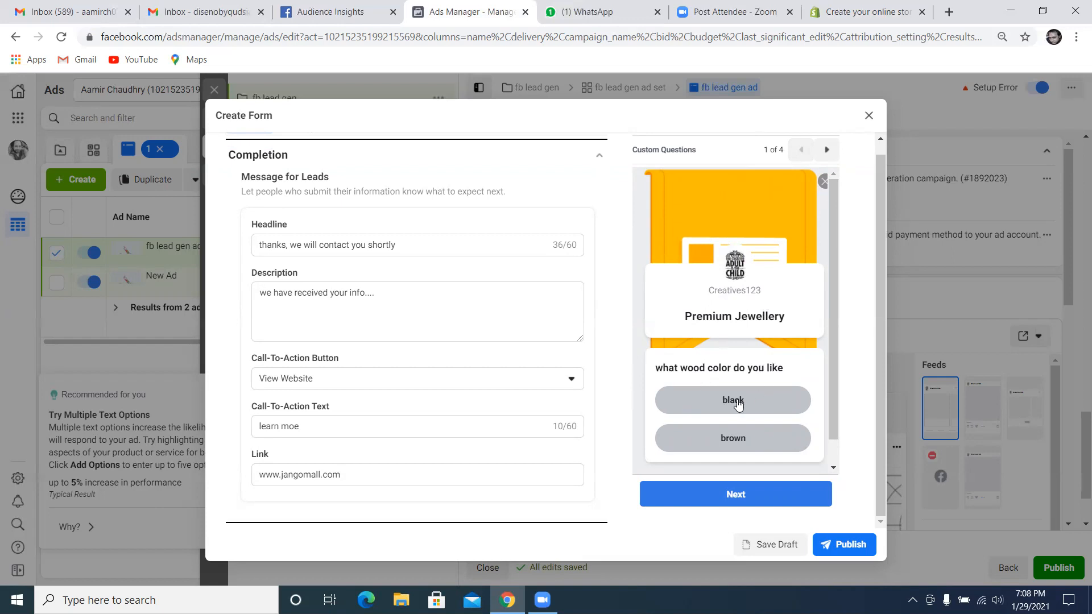
{"action": "scroll", "coordinate": [740, 418], "scroll_direction": "down", "scroll_amount": 1}
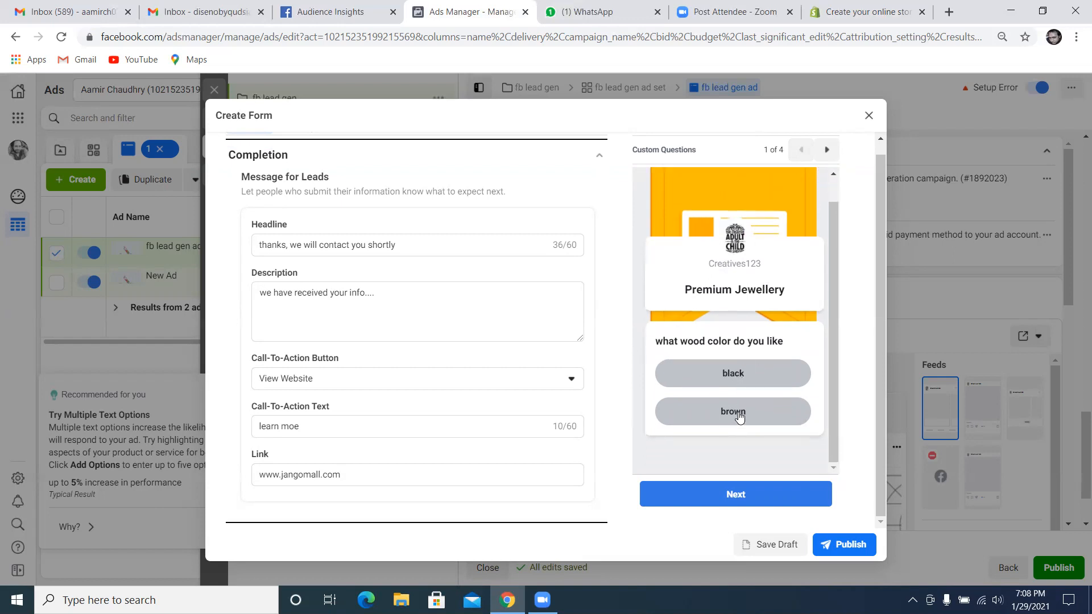
Delete the custom question "what wood color do you like" from the form's Questions section
{"action": "scroll", "coordinate": [738, 407], "scroll_direction": "up", "scroll_amount": 1}
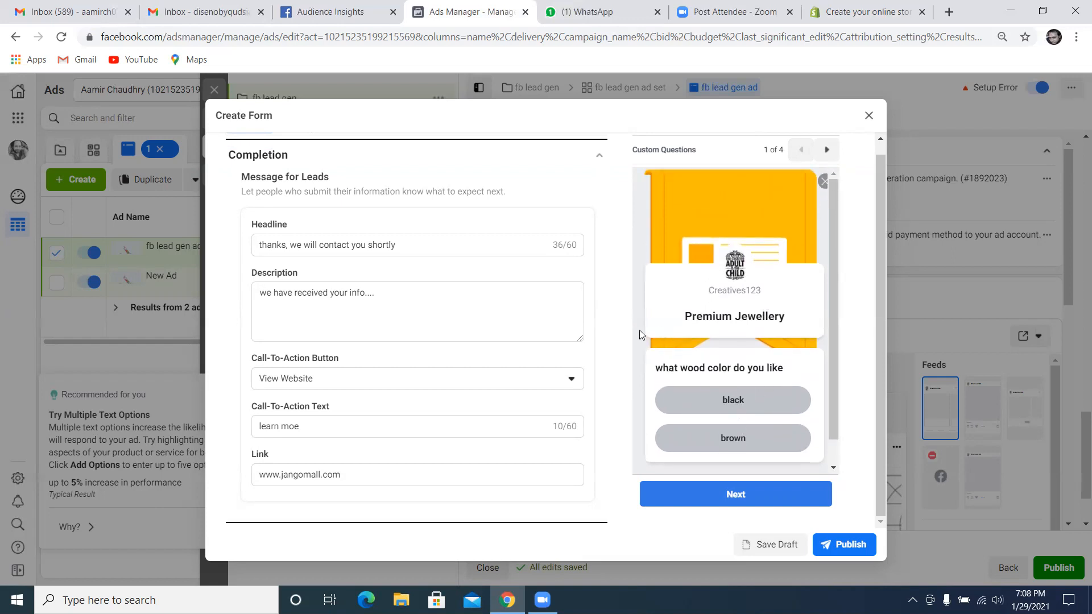
{"action": "scroll", "coordinate": [639, 330], "scroll_direction": "up", "scroll_amount": 1}
{"action": "left_click", "coordinate": [598, 168]}
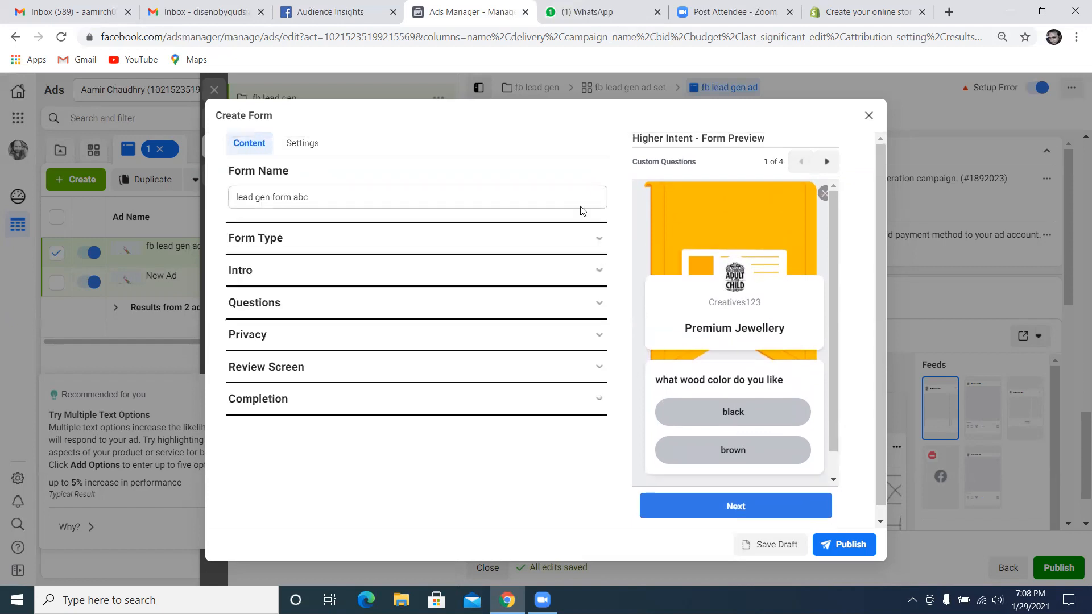
{"action": "left_click", "coordinate": [381, 304]}
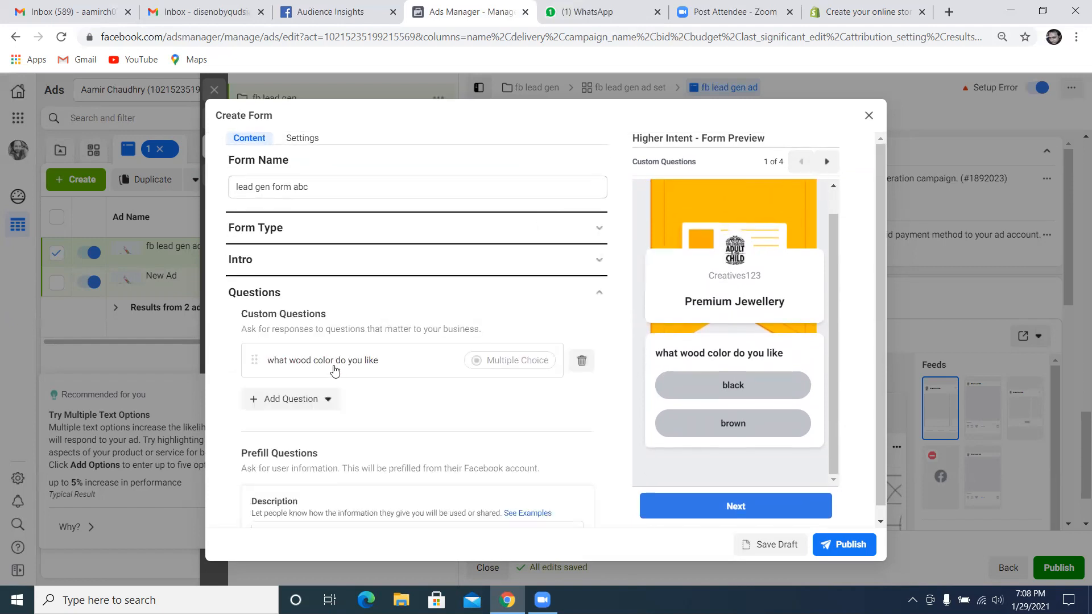
{"action": "left_click", "coordinate": [581, 361]}
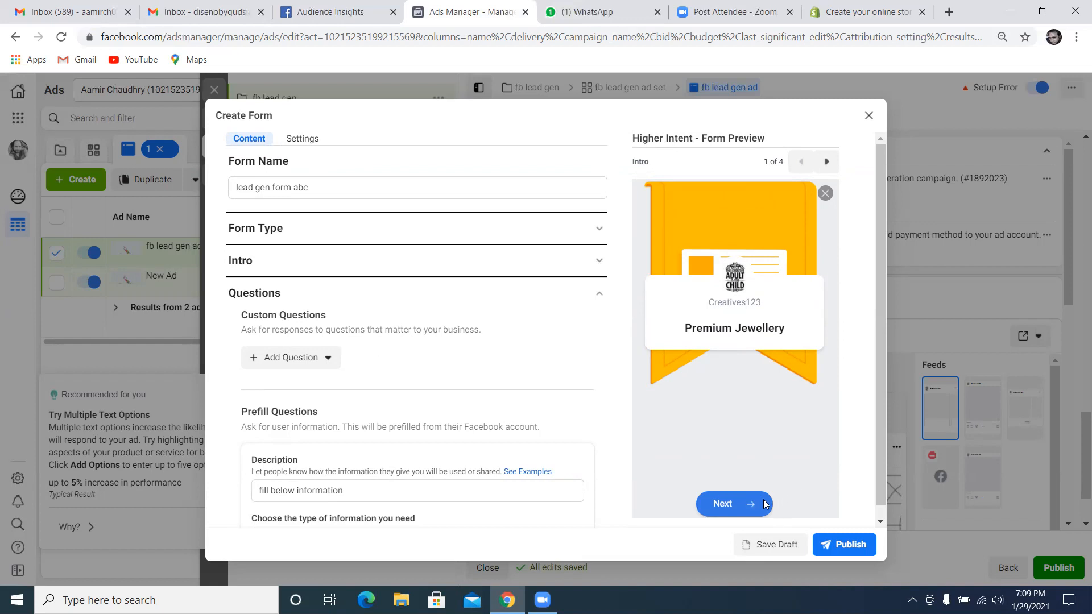
Go through the form preview's Prefill Information, Privacy Review and Message for Leads pages, then collapse the Questions section
{"action": "left_click", "coordinate": [827, 162]}
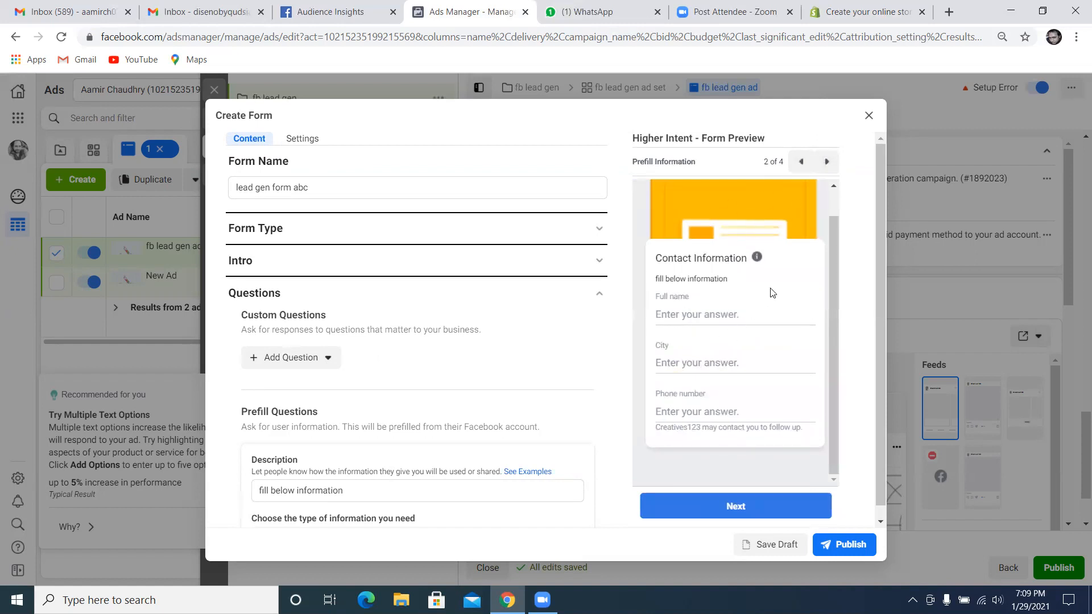
{"action": "left_click_drag", "start_coordinate": [834, 293], "coordinate": [842, 268]}
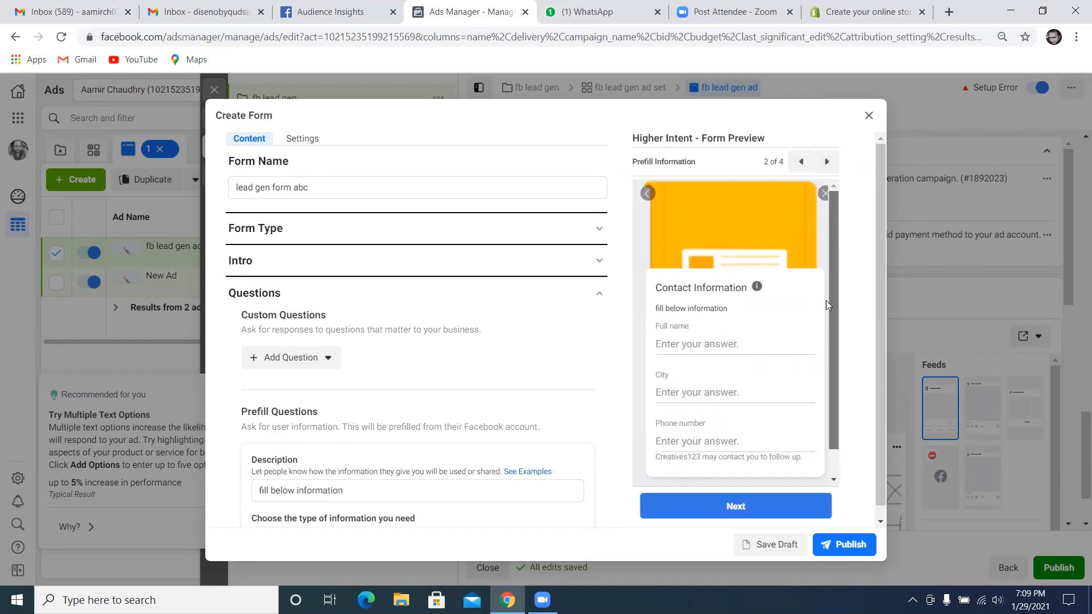
{"action": "scroll", "coordinate": [826, 300], "scroll_direction": "down", "scroll_amount": 1}
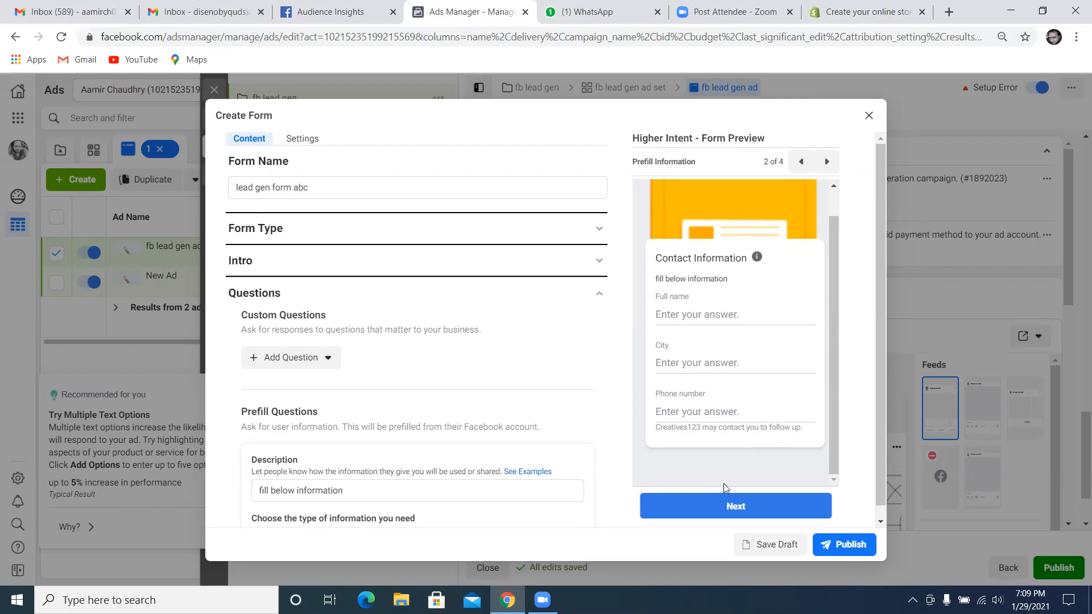
{"action": "left_click", "coordinate": [828, 162]}
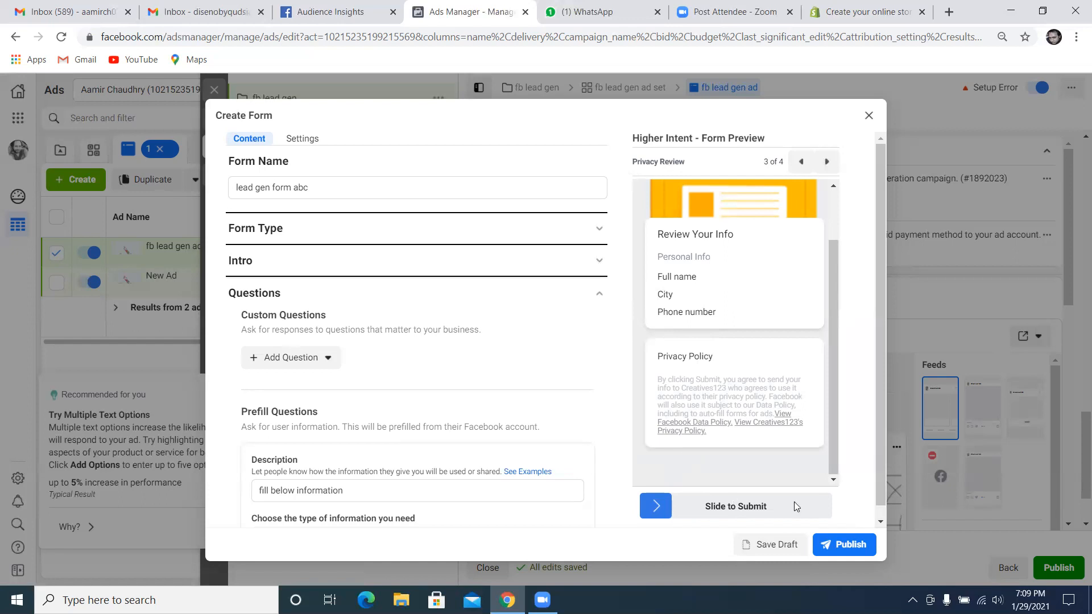
{"action": "left_click", "coordinate": [827, 161]}
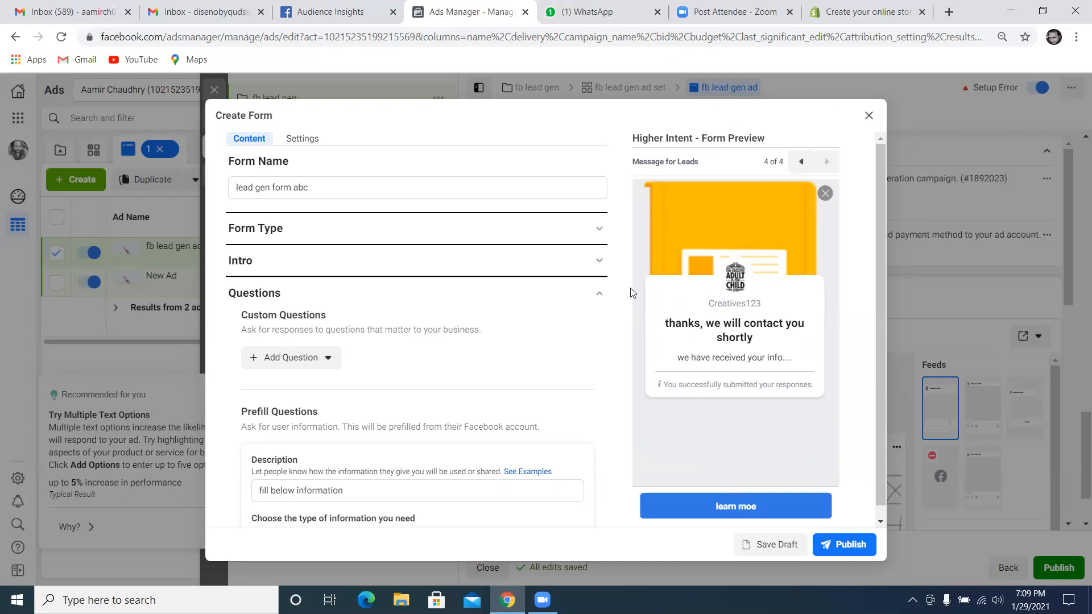
{"action": "left_click", "coordinate": [599, 294]}
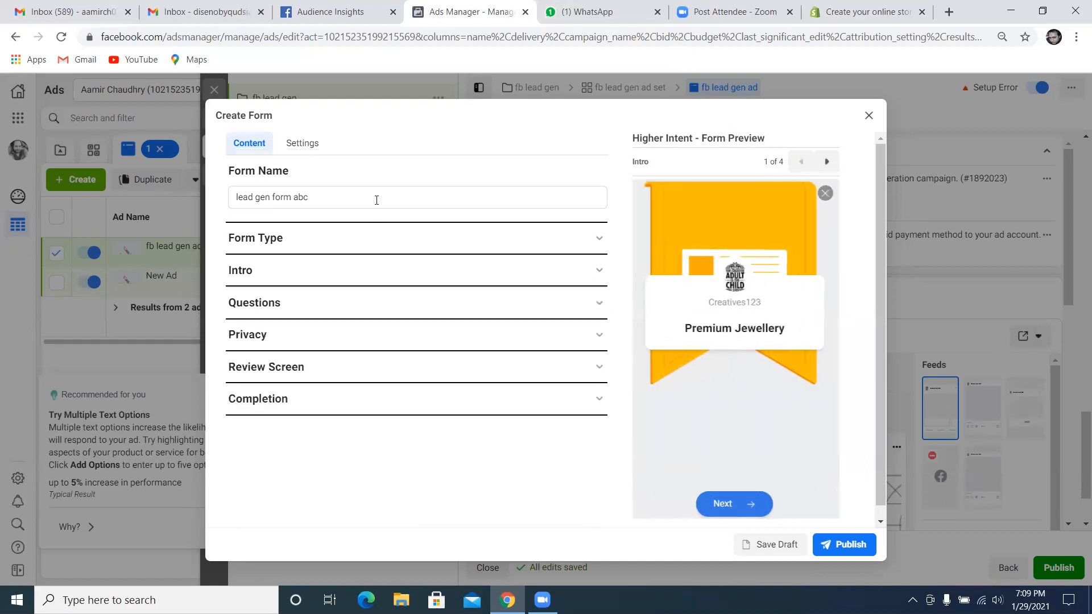
Review the form's Form Type options and the background image settings in its Intro section
{"action": "left_click", "coordinate": [350, 237]}
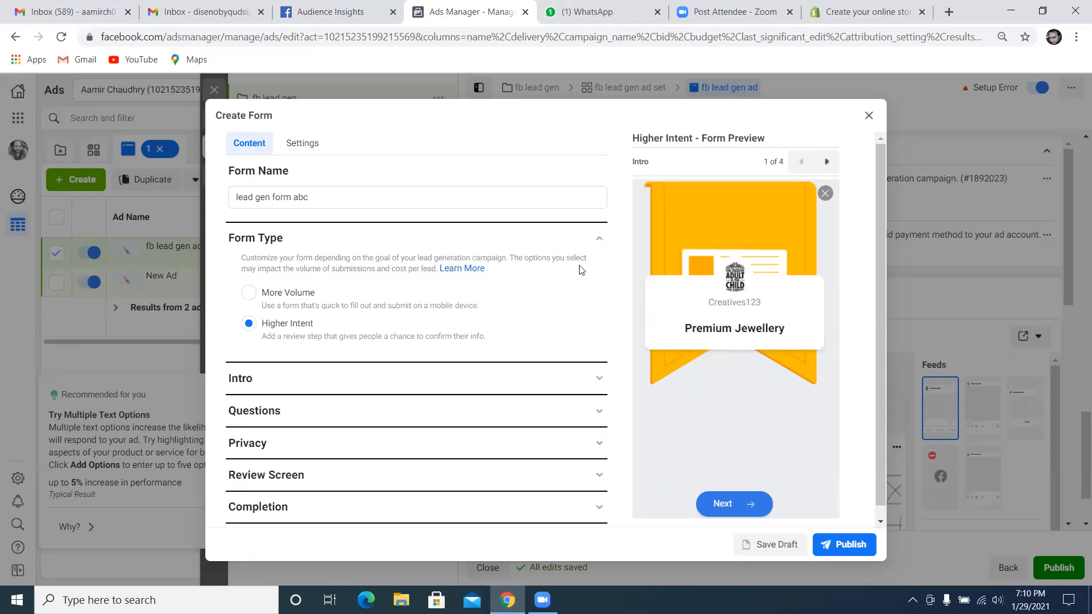
{"action": "left_click", "coordinate": [599, 244]}
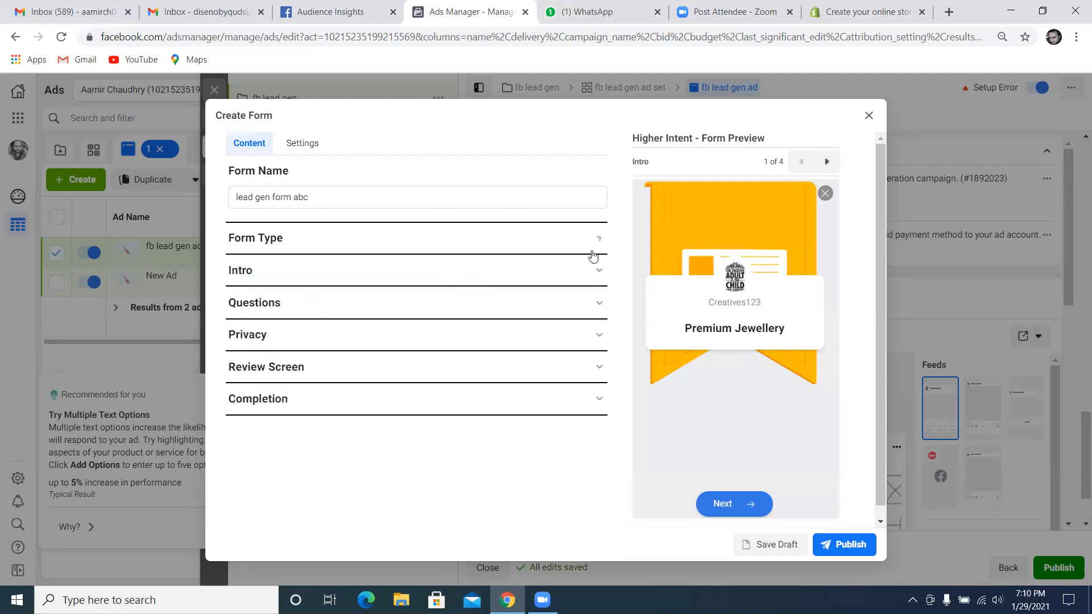
{"action": "left_click", "coordinate": [376, 270]}
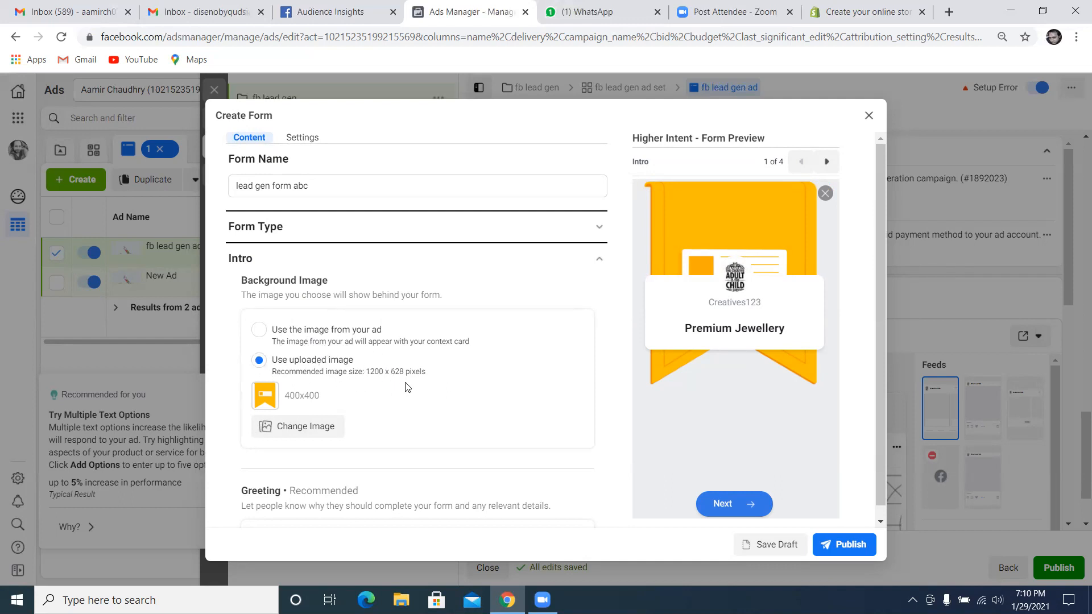
{"action": "left_click", "coordinate": [599, 264]}
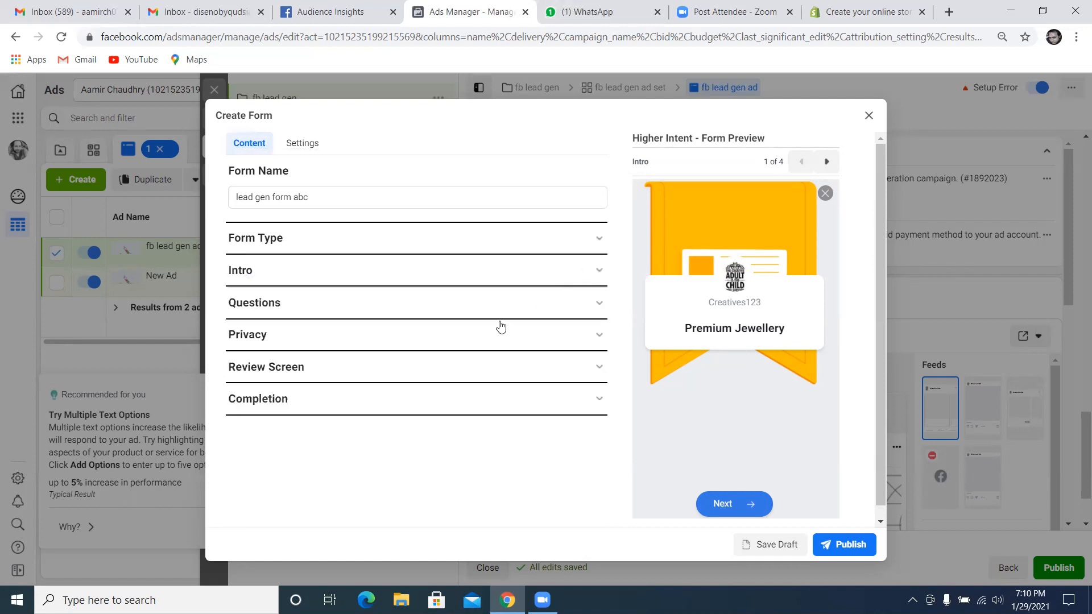
Move the Phone number field above City in the form's prefill questions
{"action": "left_click", "coordinate": [517, 303]}
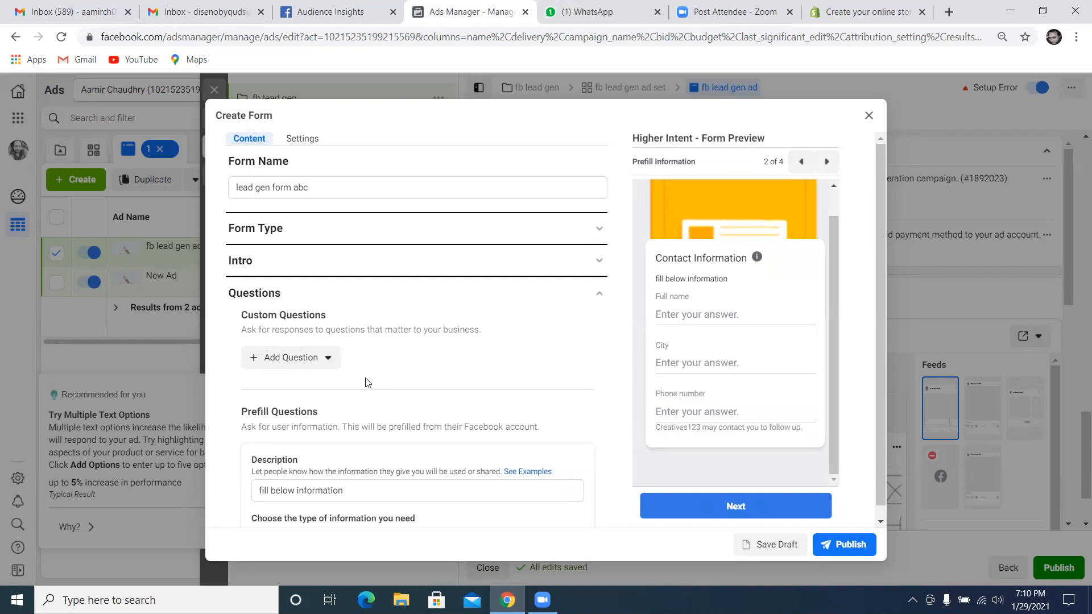
{"action": "scroll", "coordinate": [366, 382], "scroll_direction": "down", "scroll_amount": 1}
{"action": "scroll", "coordinate": [354, 415], "scroll_direction": "down", "scroll_amount": 1}
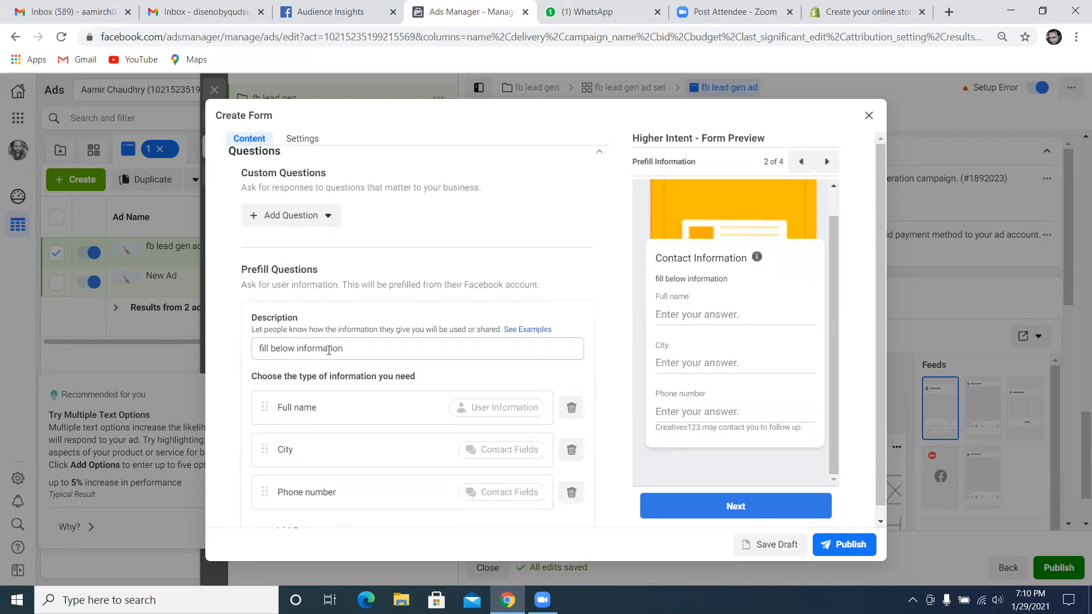
{"action": "scroll", "coordinate": [329, 350], "scroll_direction": "down", "scroll_amount": 1}
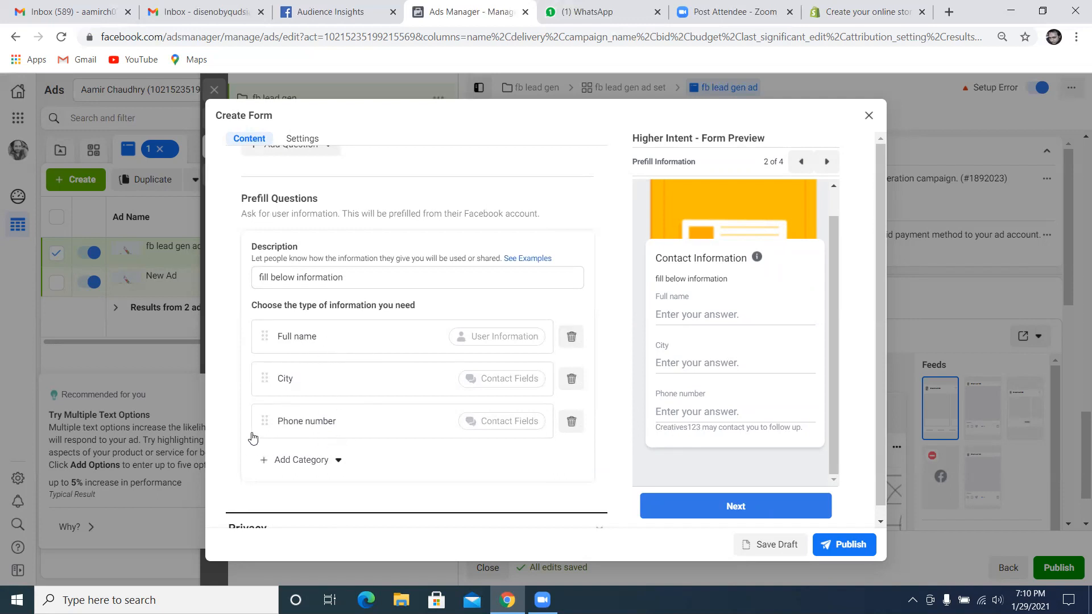
{"action": "left_click_drag", "start_coordinate": [267, 428], "coordinate": [263, 370]}
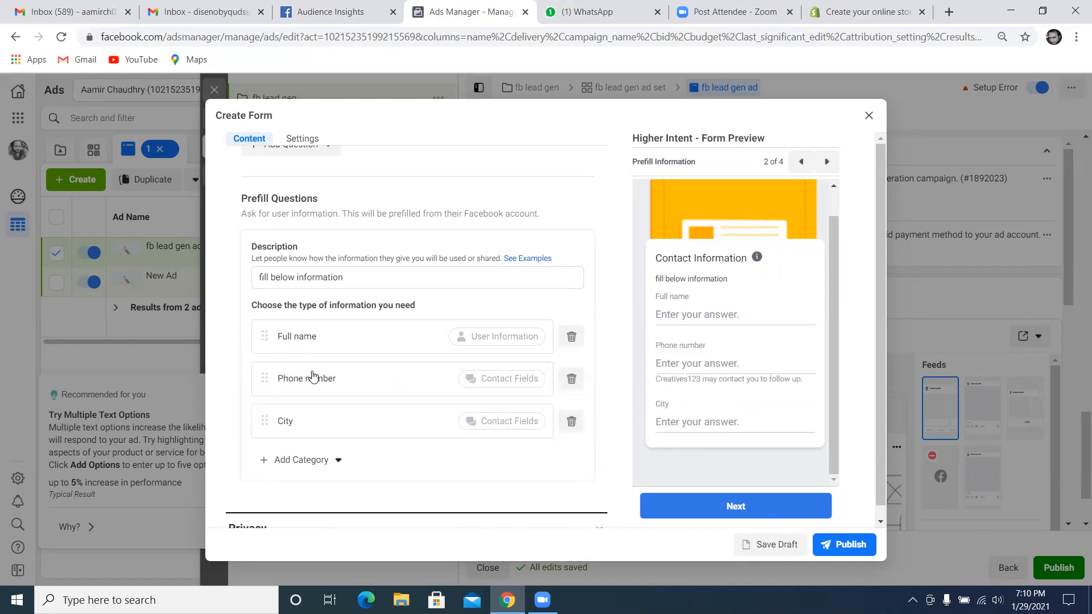
View the additional information categories available for the prefill questions and close the Questions section
{"action": "left_click", "coordinate": [338, 460]}
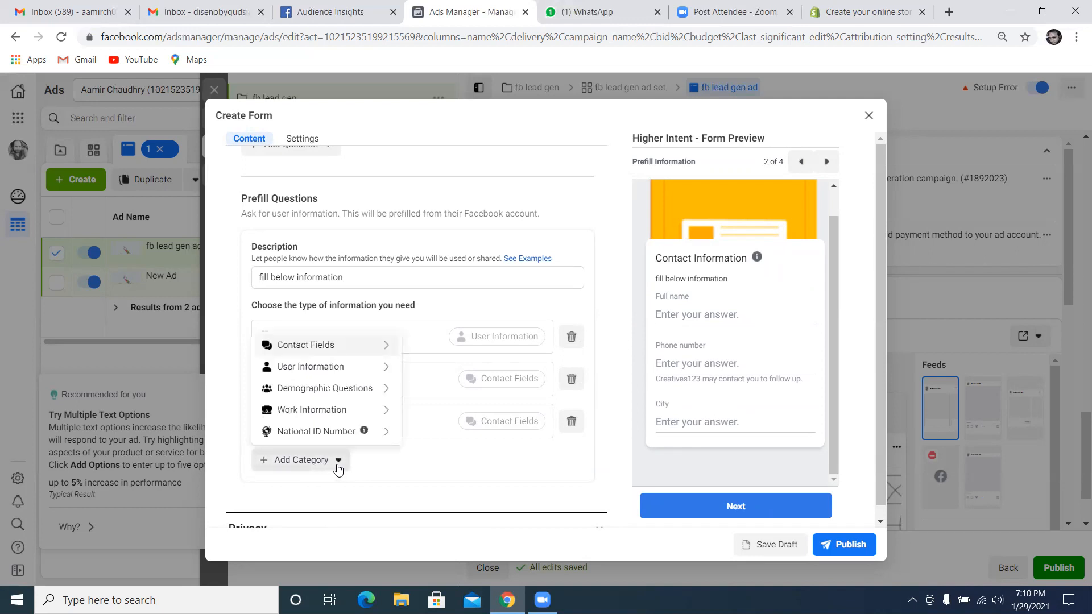
{"action": "left_click", "coordinate": [338, 466]}
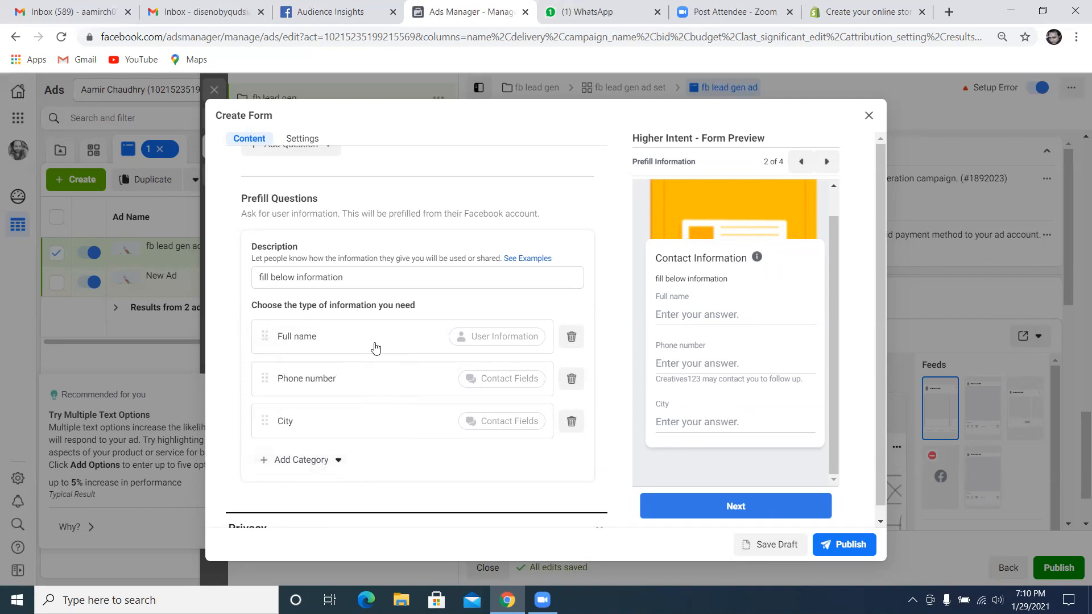
{"action": "scroll", "coordinate": [378, 344], "scroll_direction": "down", "scroll_amount": 1}
{"action": "scroll", "coordinate": [373, 347], "scroll_direction": "up", "scroll_amount": 2}
{"action": "scroll", "coordinate": [571, 236], "scroll_direction": "up", "scroll_amount": 1}
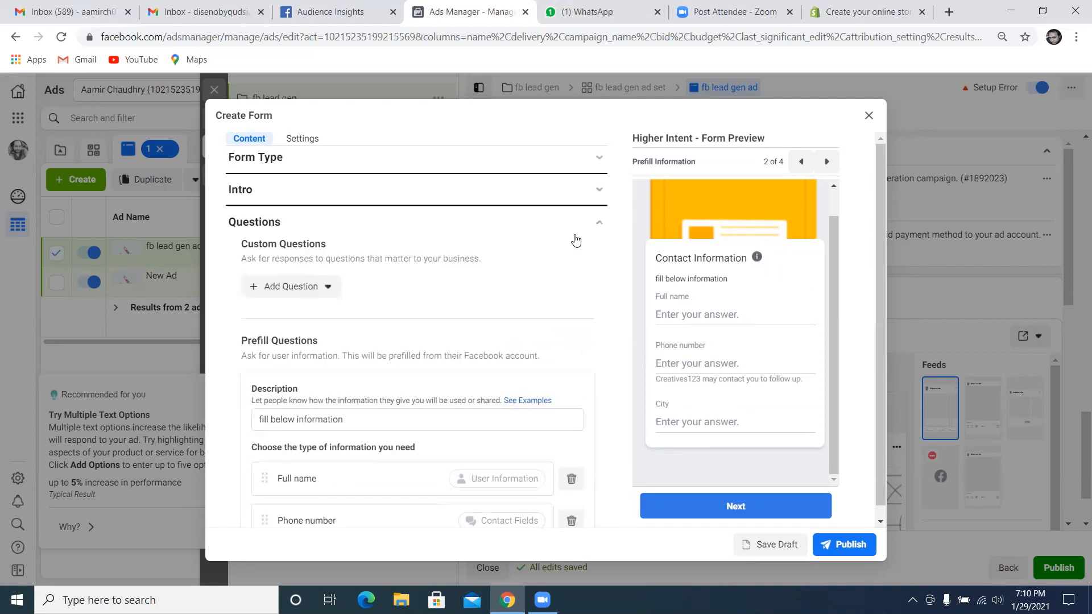
{"action": "left_click", "coordinate": [598, 232]}
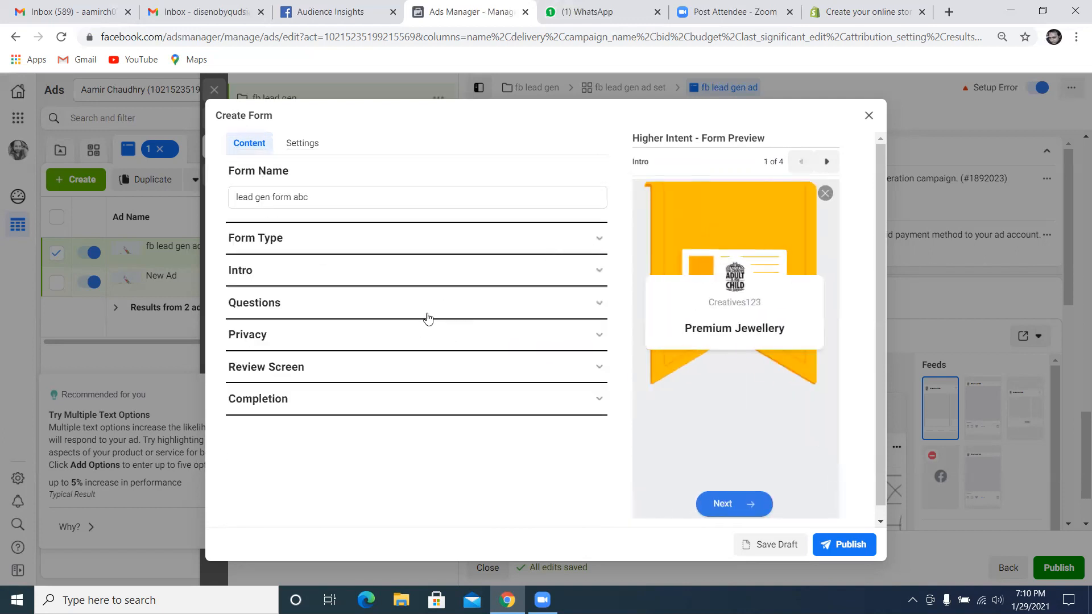
Review the form's privacy policy link and link text fields, and view the Shopify page's footer for its privacy policy link
{"action": "left_click", "coordinate": [382, 335]}
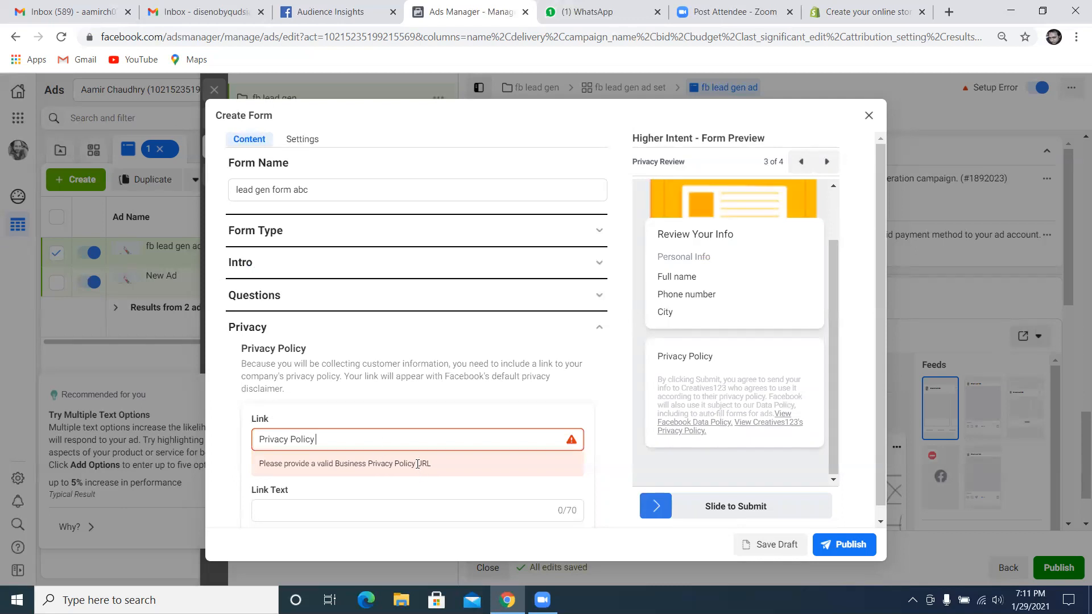
{"action": "left_click", "coordinate": [353, 512]}
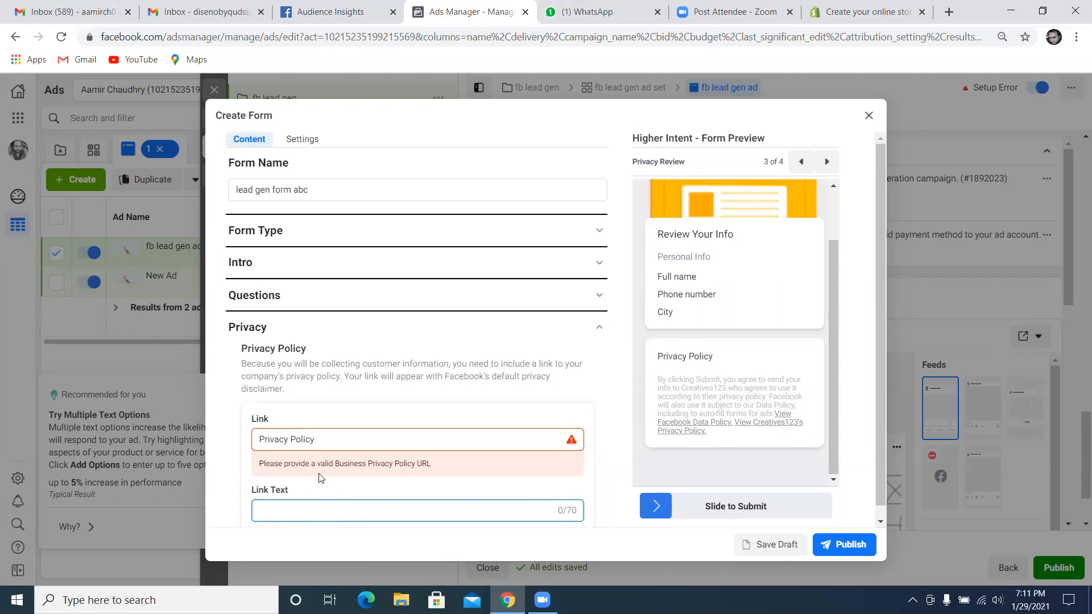
{"action": "left_click", "coordinate": [813, 13]}
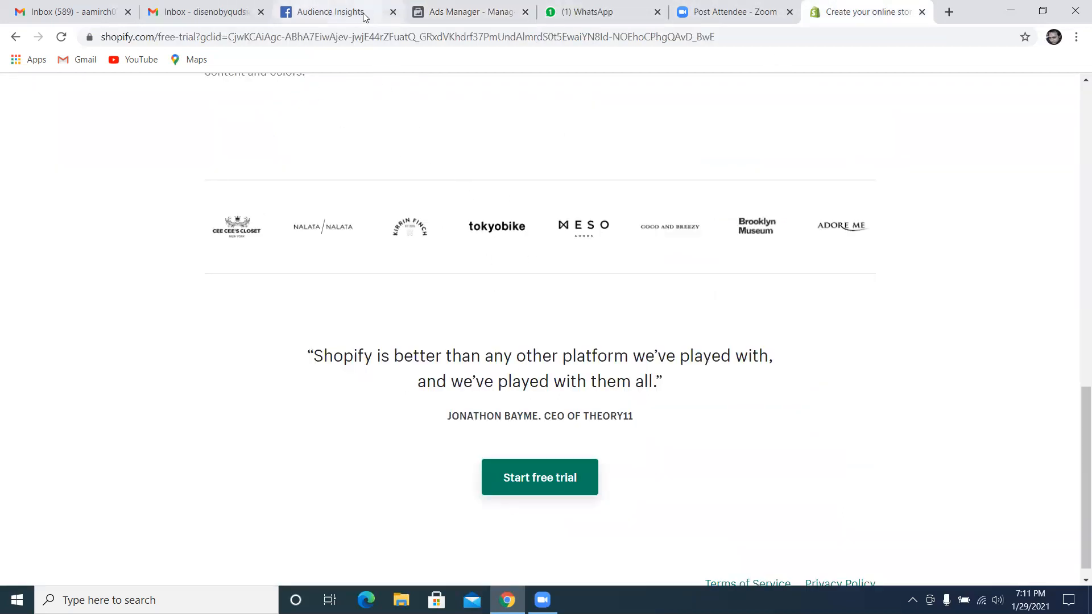
{"action": "left_click", "coordinate": [457, 12]}
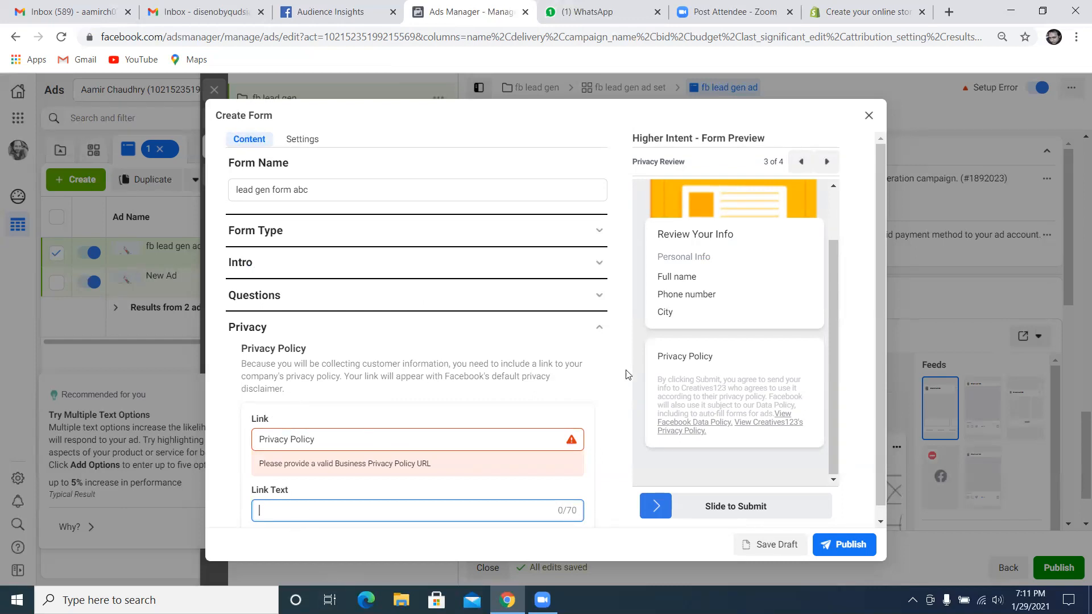
{"action": "left_click", "coordinate": [600, 328]}
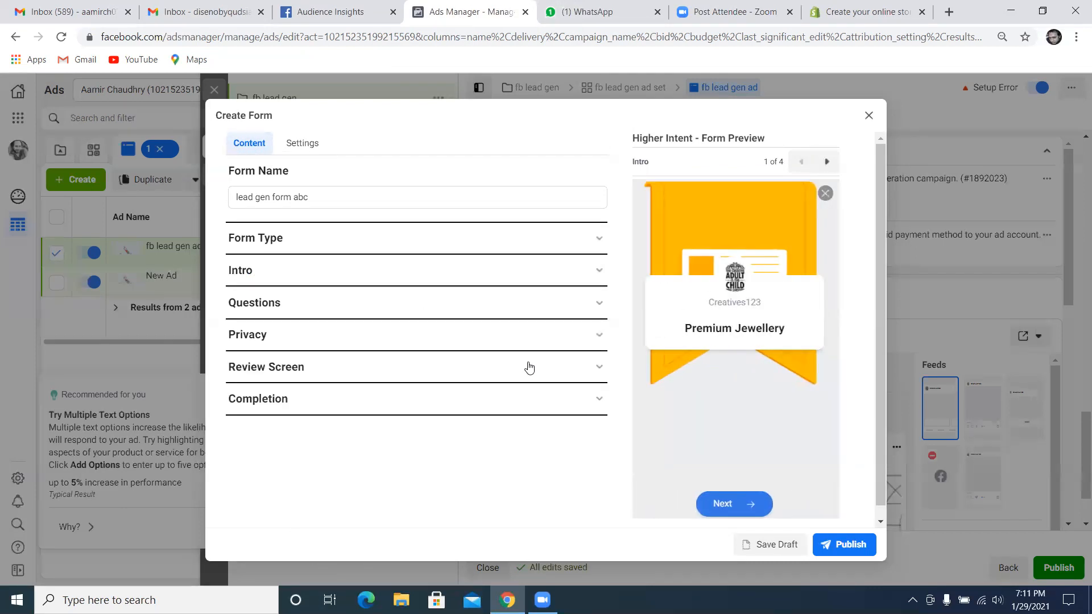
Review the Review Screen section and the completion message's call-to-action button options, text and website link
{"action": "left_click", "coordinate": [475, 375]}
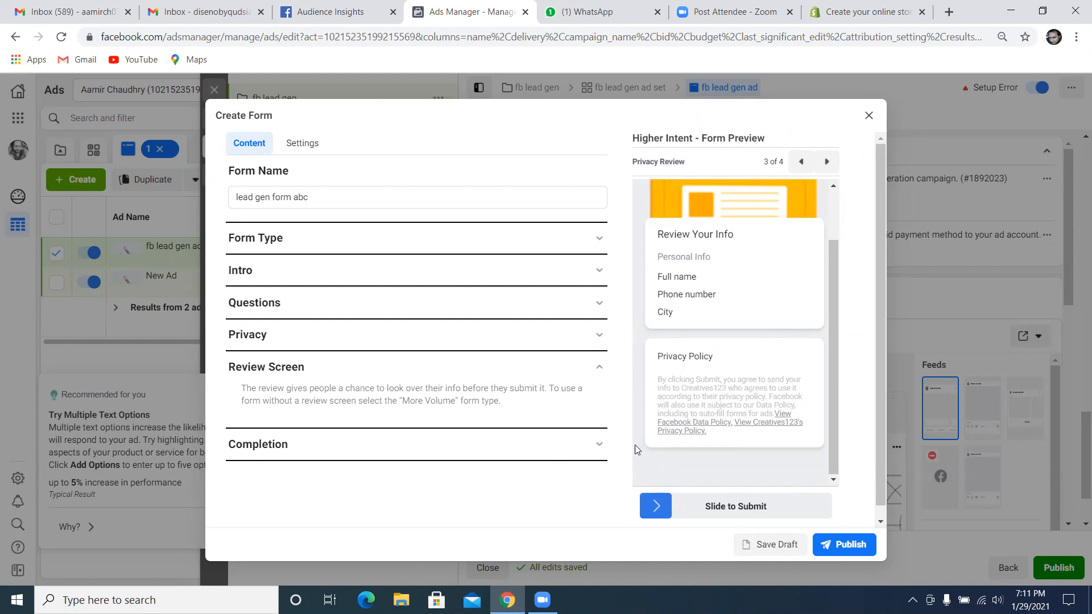
{"action": "left_click", "coordinate": [603, 450]}
{"action": "scroll", "coordinate": [435, 420], "scroll_direction": "down", "scroll_amount": 3}
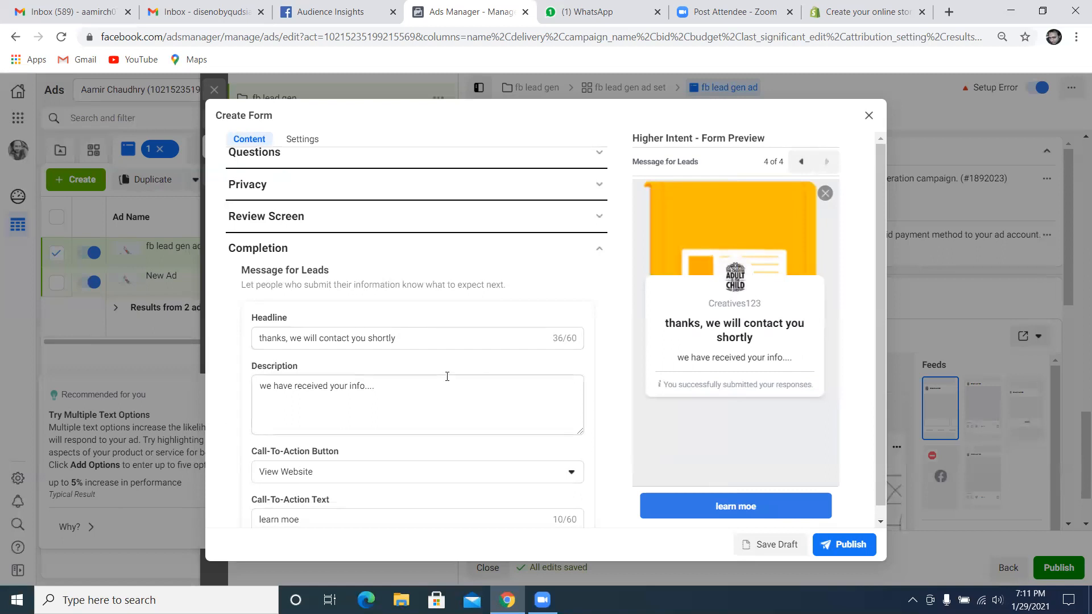
{"action": "scroll", "coordinate": [452, 378], "scroll_direction": "down", "scroll_amount": 2}
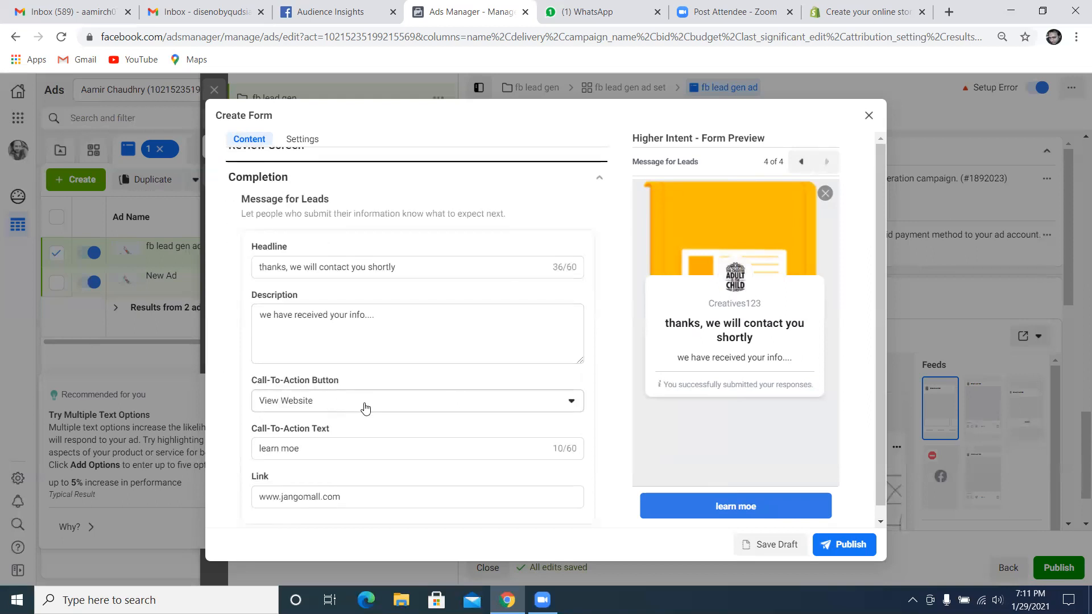
{"action": "left_click", "coordinate": [365, 407]}
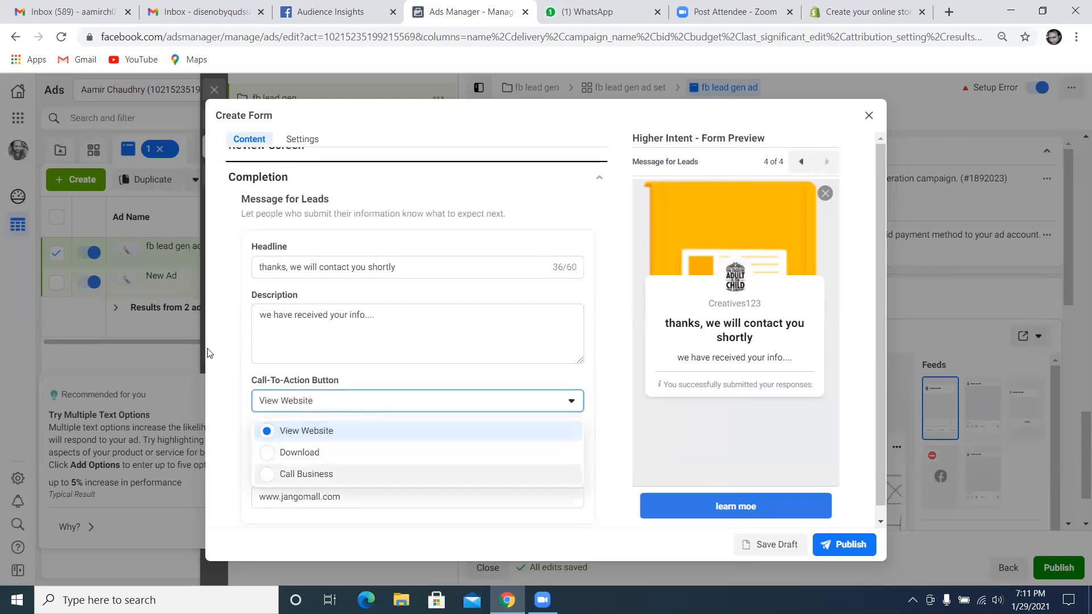
{"action": "left_click", "coordinate": [547, 399]}
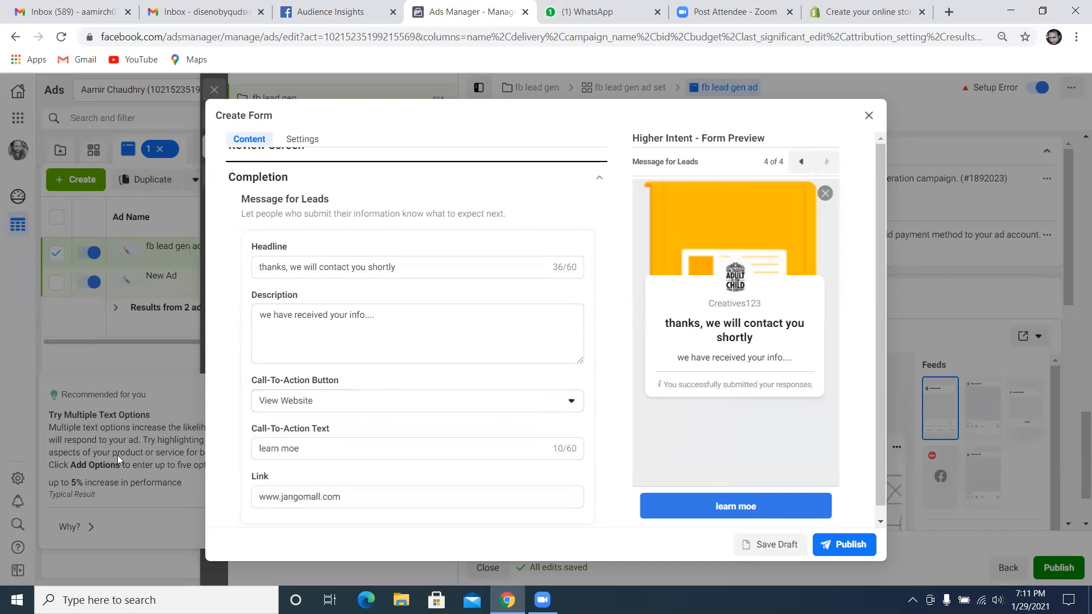
{"action": "scroll", "coordinate": [294, 451], "scroll_direction": "down", "scroll_amount": 1}
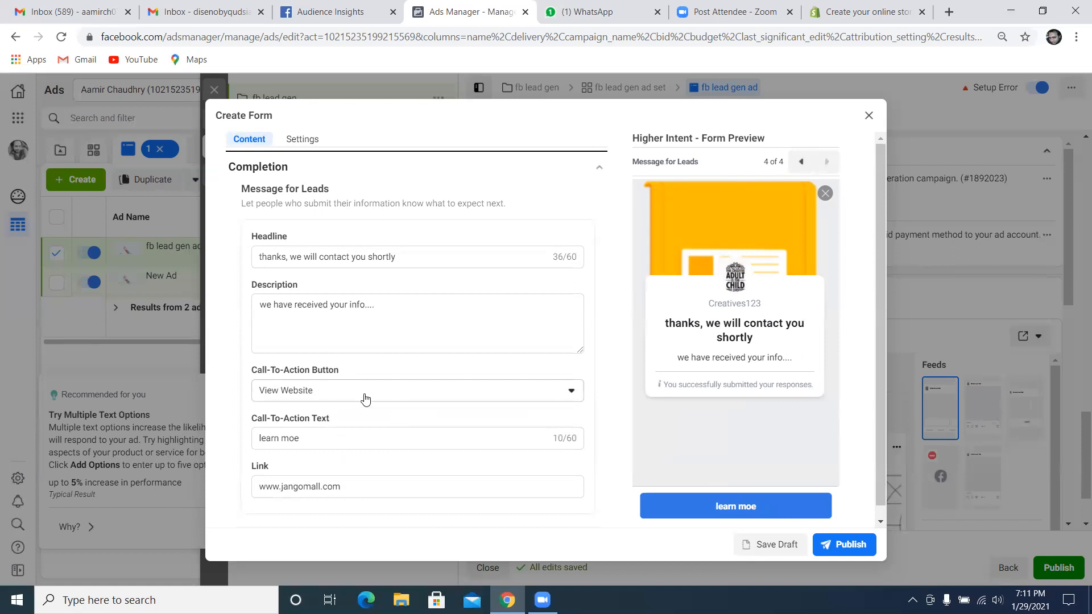
{"action": "left_click", "coordinate": [428, 442]}
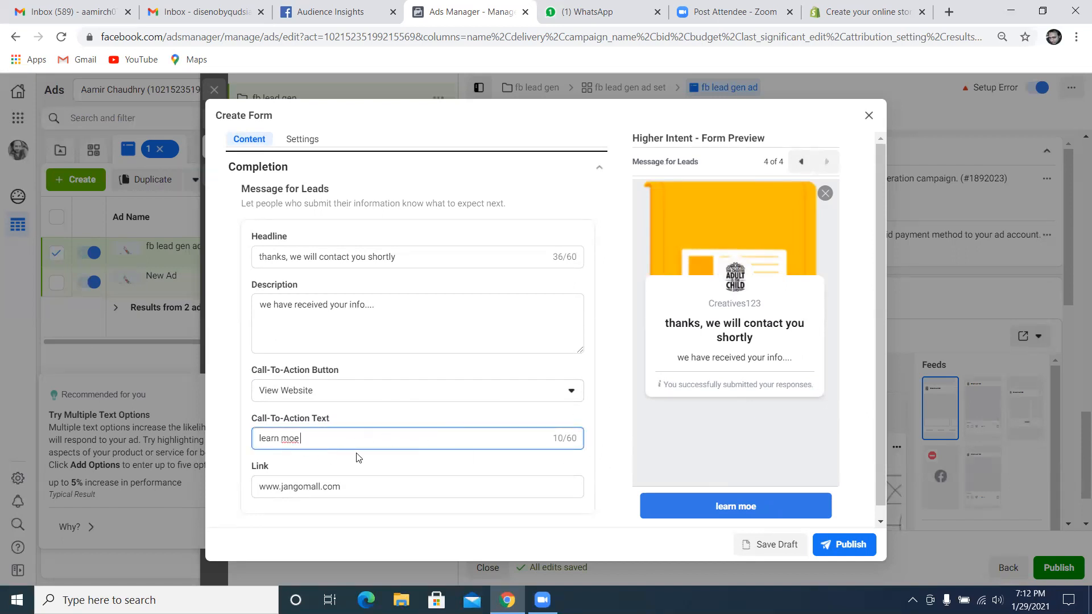
{"action": "left_click", "coordinate": [370, 486]}
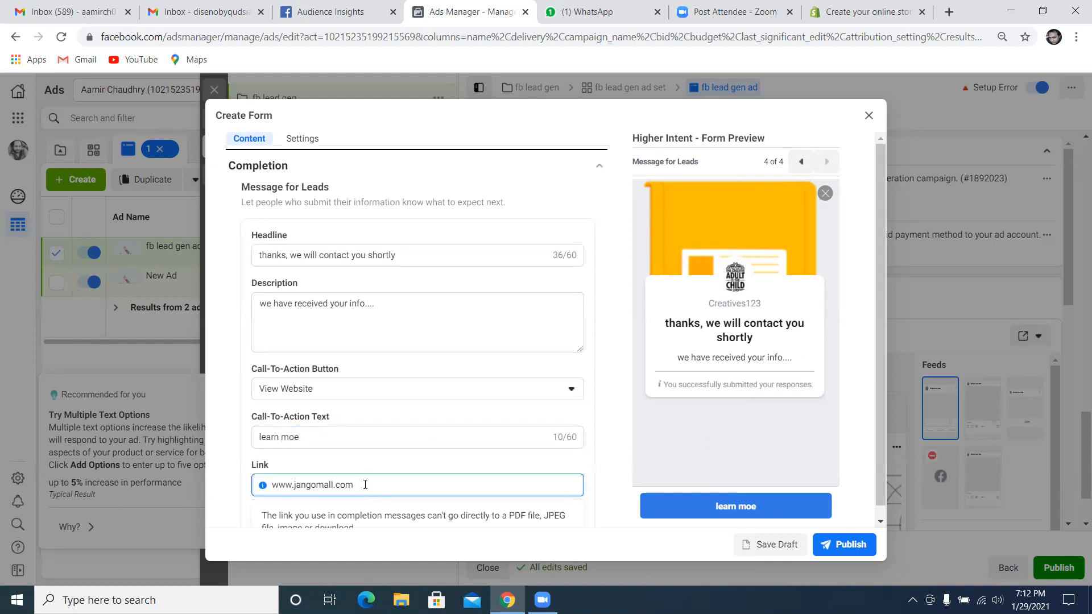
Collapse the Completion section and page through the form preview from the intro to the message for leads and back
{"action": "left_click", "coordinate": [772, 505]}
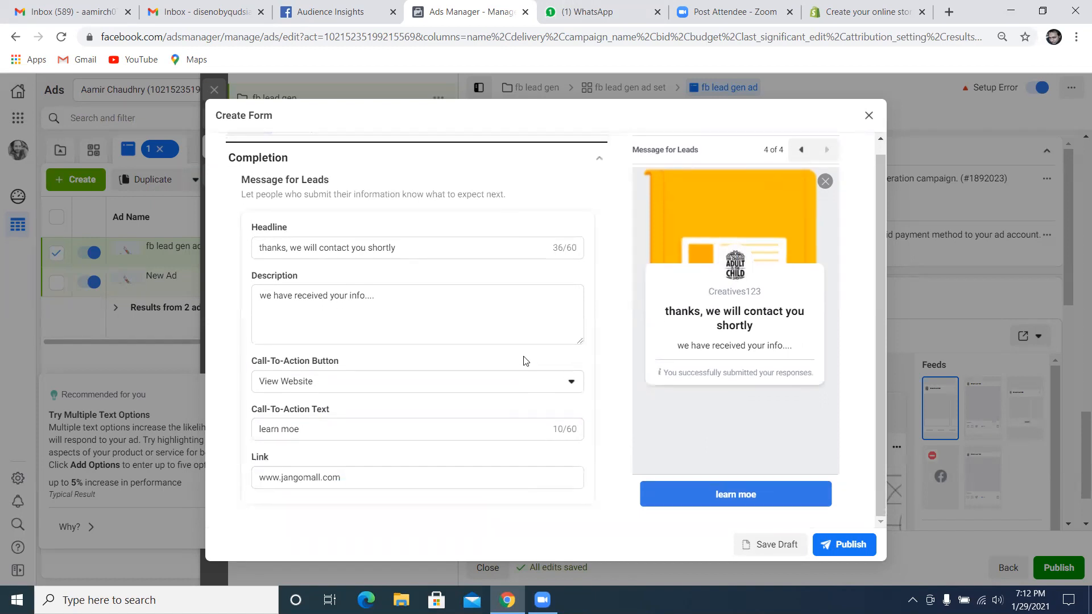
{"action": "scroll", "coordinate": [569, 330], "scroll_direction": "up", "scroll_amount": 3}
{"action": "left_click", "coordinate": [593, 305]}
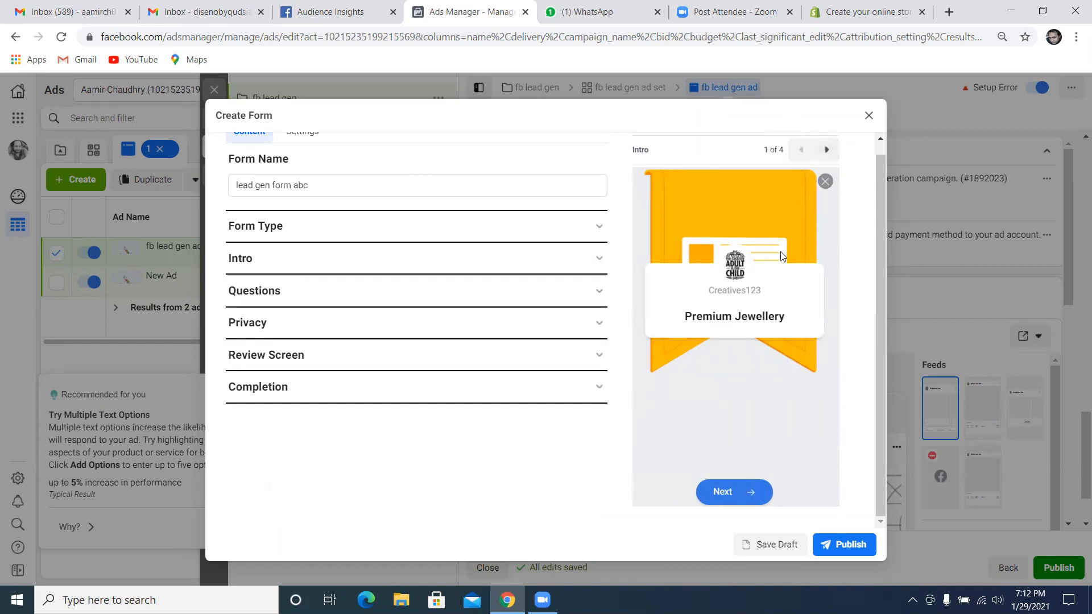
{"action": "left_click", "coordinate": [827, 149]}
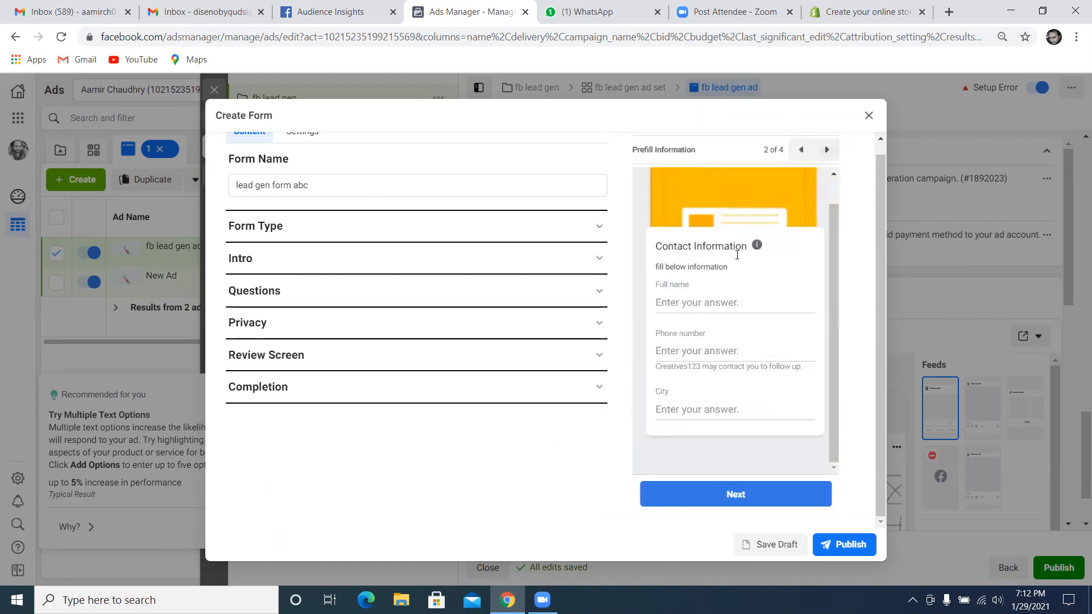
{"action": "left_click", "coordinate": [829, 151]}
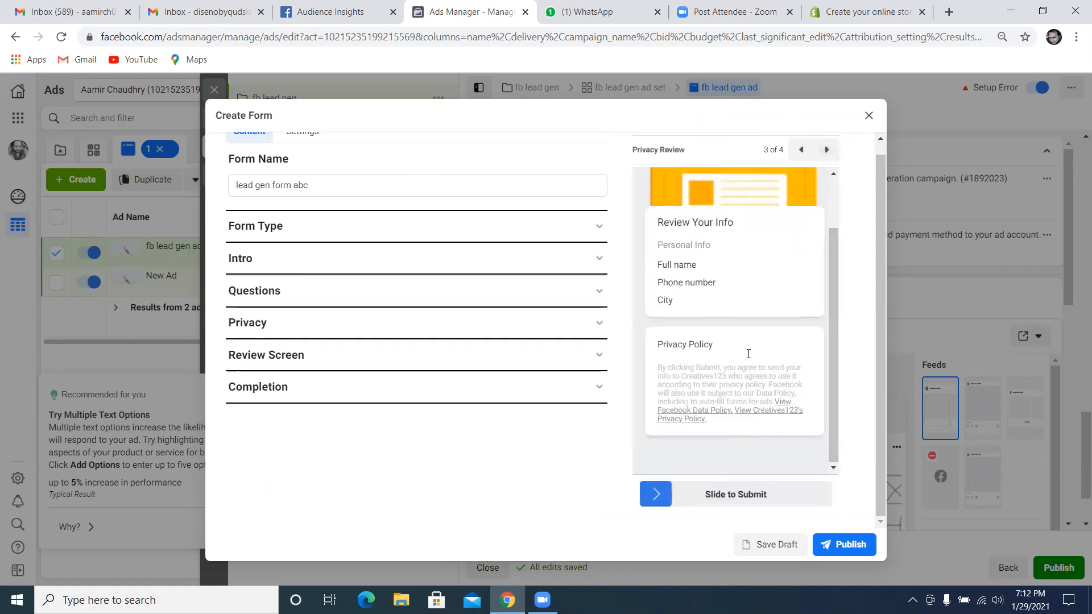
{"action": "left_click", "coordinate": [826, 150]}
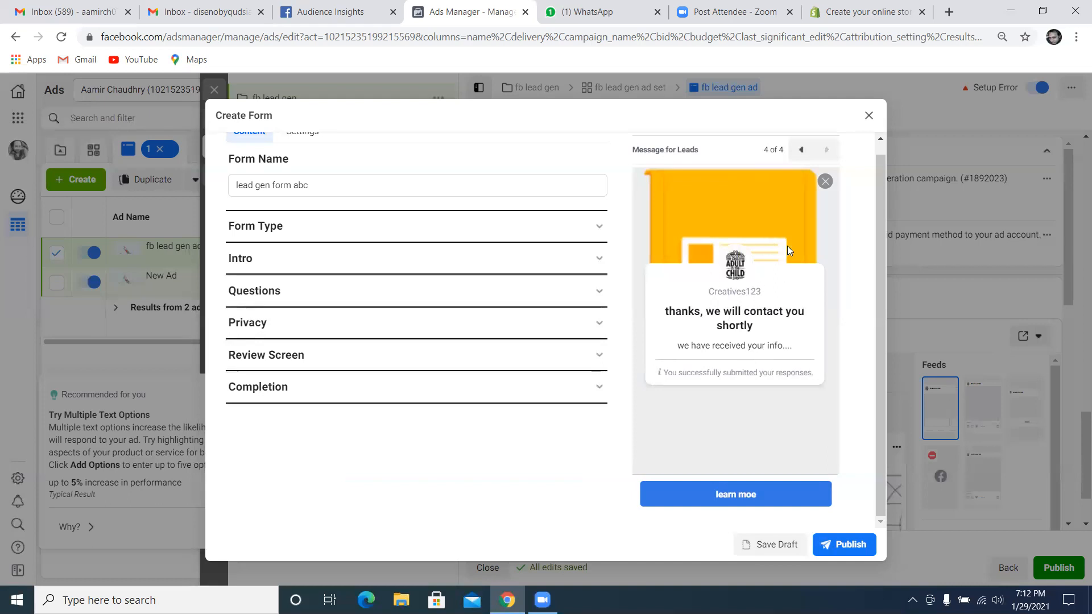
{"action": "left_click", "coordinate": [801, 150]}
{"action": "left_click", "coordinate": [801, 150]}
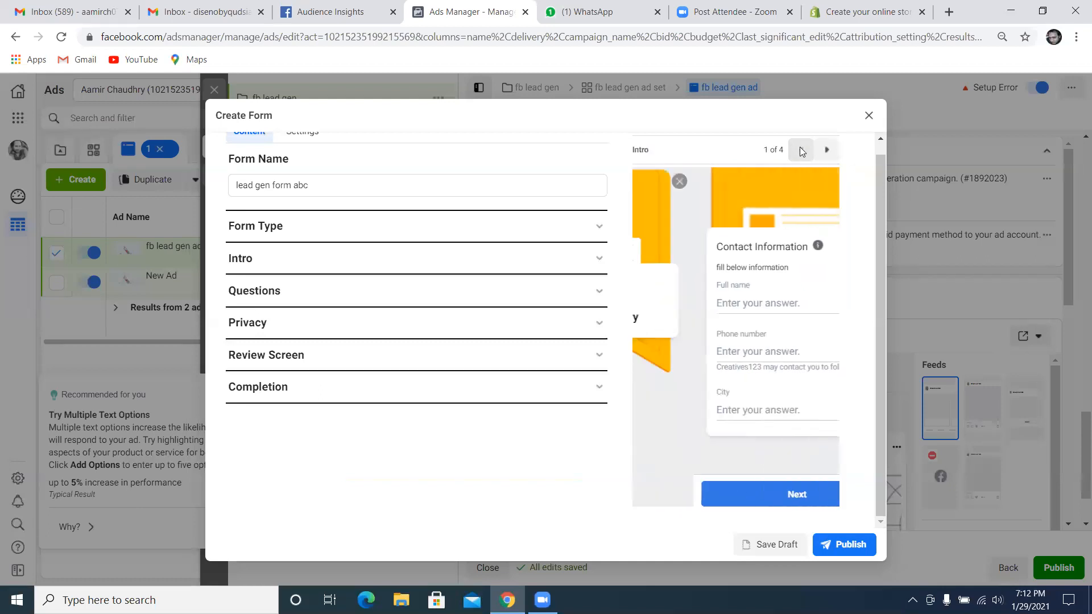
{"action": "left_click", "coordinate": [800, 150]}
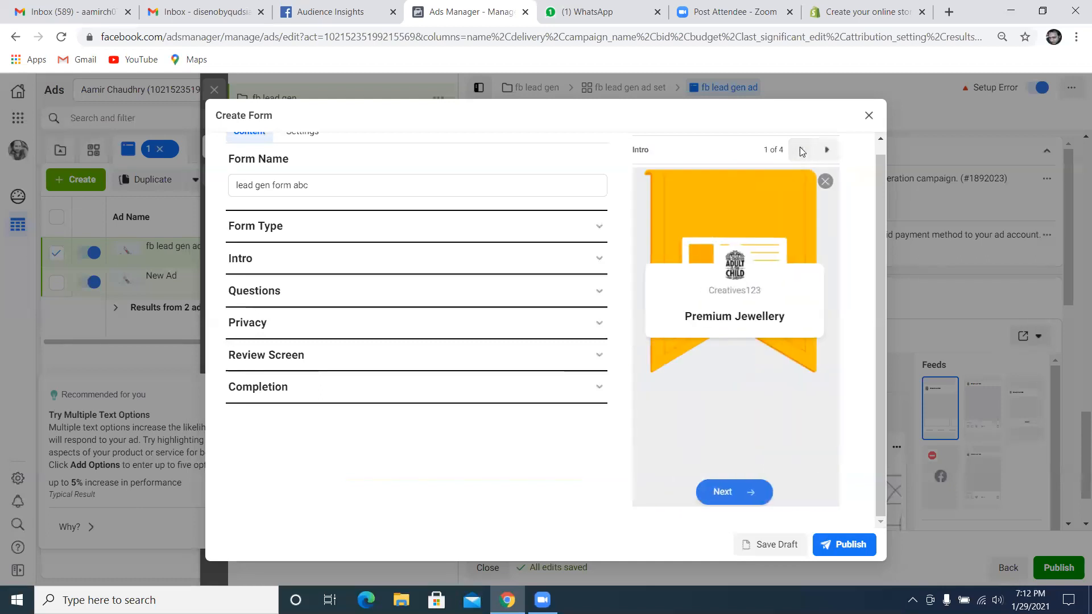
Close the lead form without saving and discard its work in progress
{"action": "left_click", "coordinate": [868, 117]}
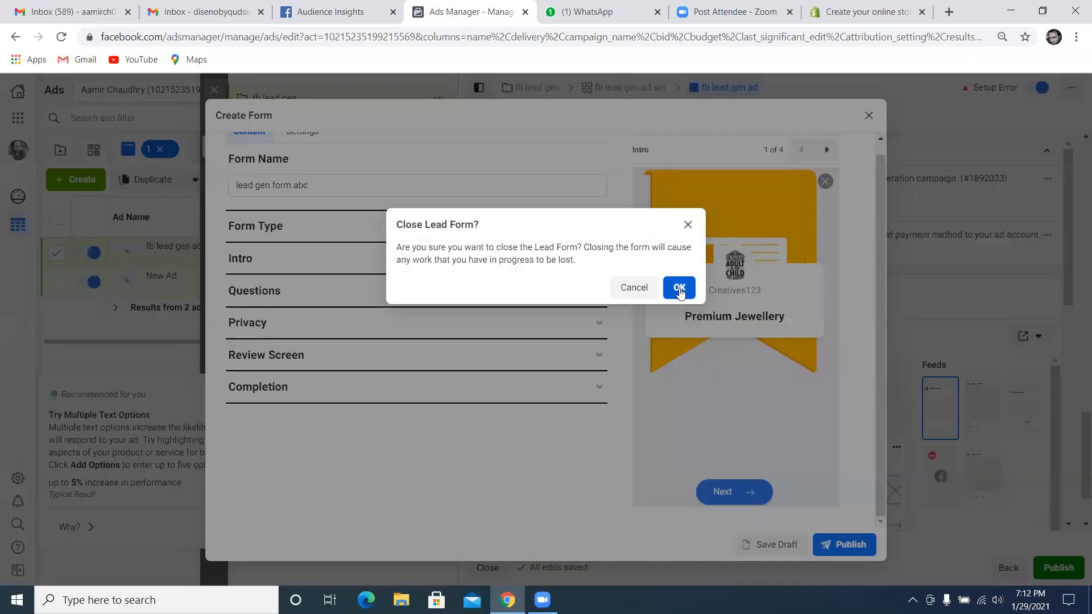
{"action": "left_click", "coordinate": [679, 286]}
{"action": "scroll", "coordinate": [579, 335], "scroll_direction": "down", "scroll_amount": 1}
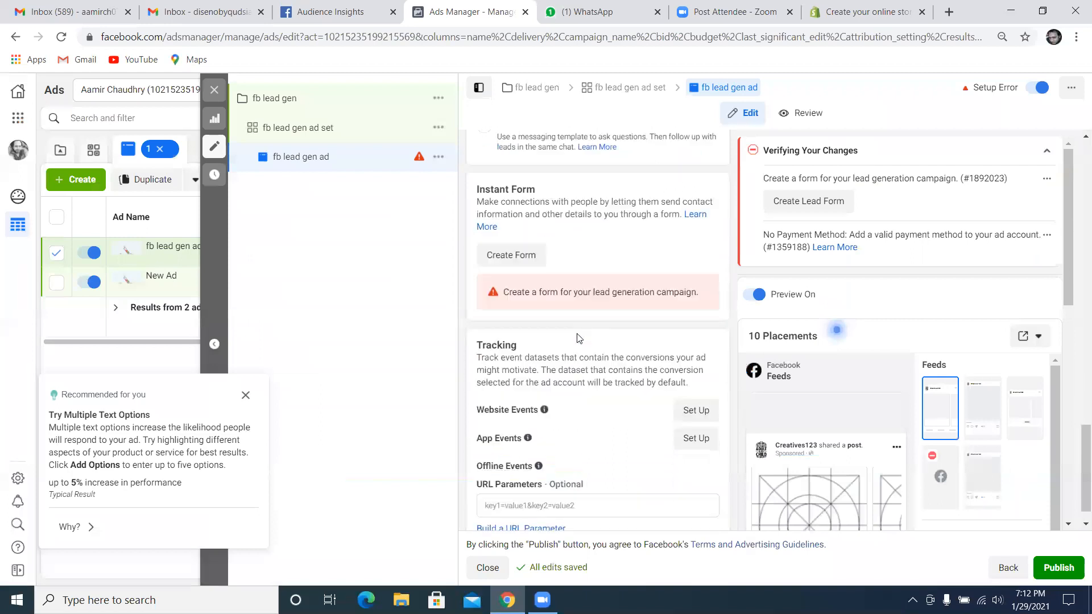
Set the ad's format to Single Image or Video
{"action": "scroll", "coordinate": [548, 242], "scroll_direction": "up", "scroll_amount": 4}
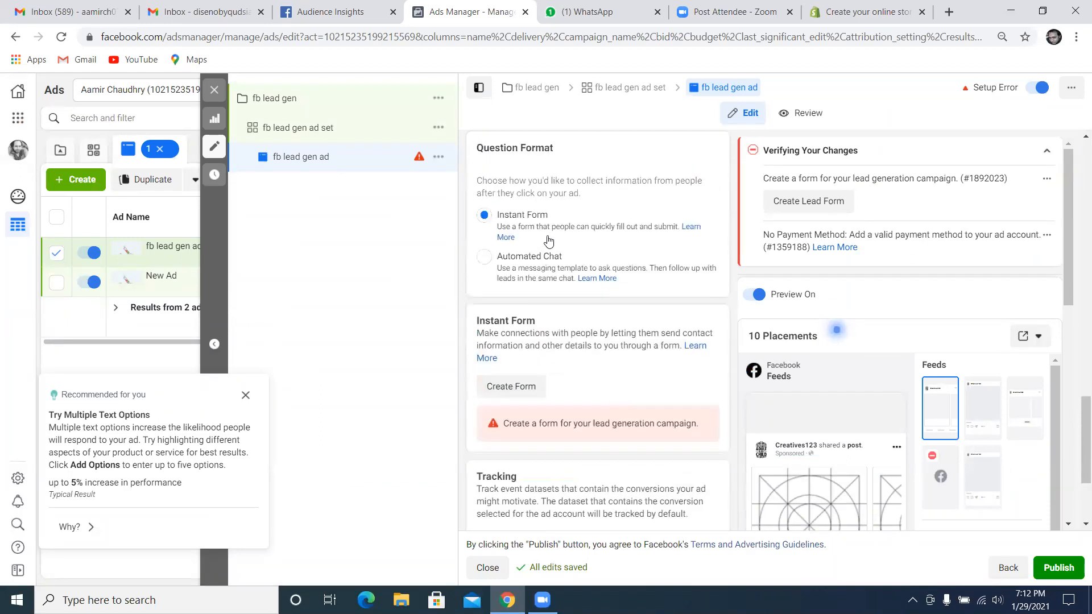
{"action": "scroll", "coordinate": [535, 256], "scroll_direction": "up", "scroll_amount": 4}
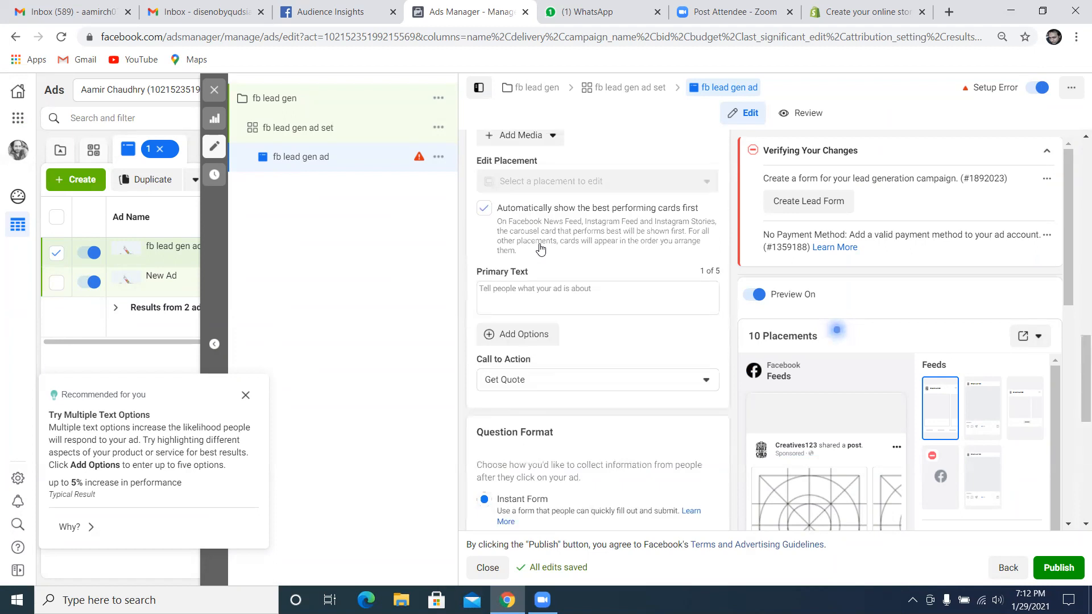
{"action": "scroll", "coordinate": [539, 245], "scroll_direction": "up", "scroll_amount": 5}
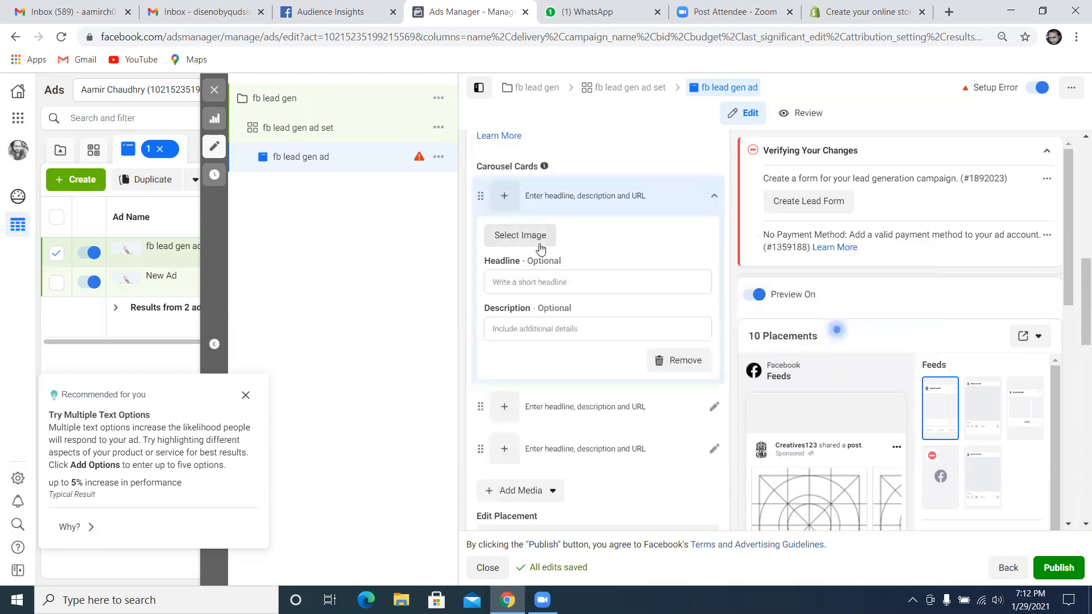
{"action": "scroll", "coordinate": [539, 248], "scroll_direction": "up", "scroll_amount": 1}
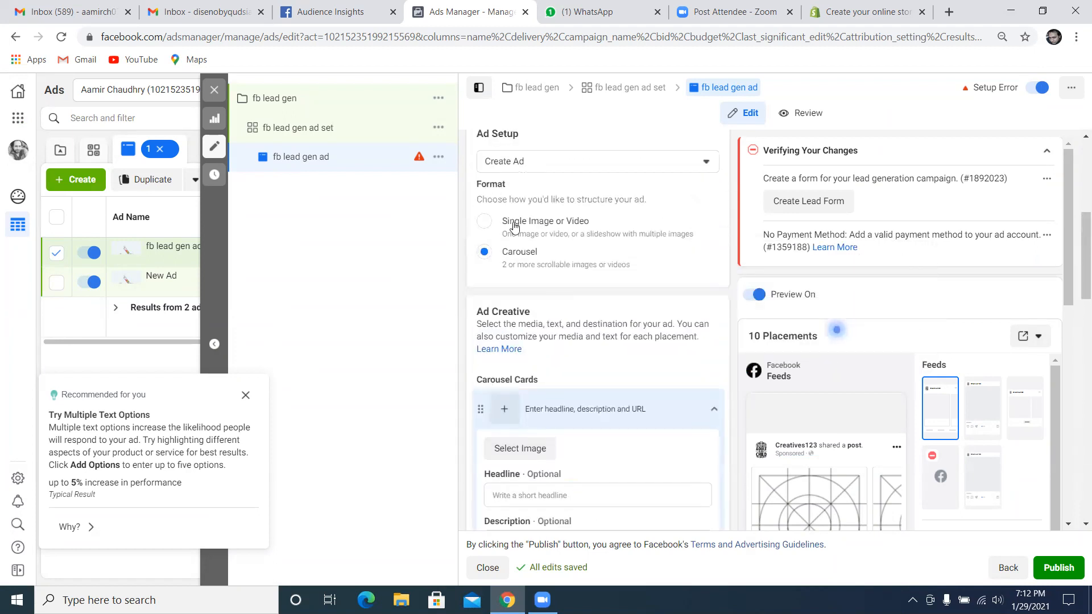
{"action": "left_click", "coordinate": [492, 226]}
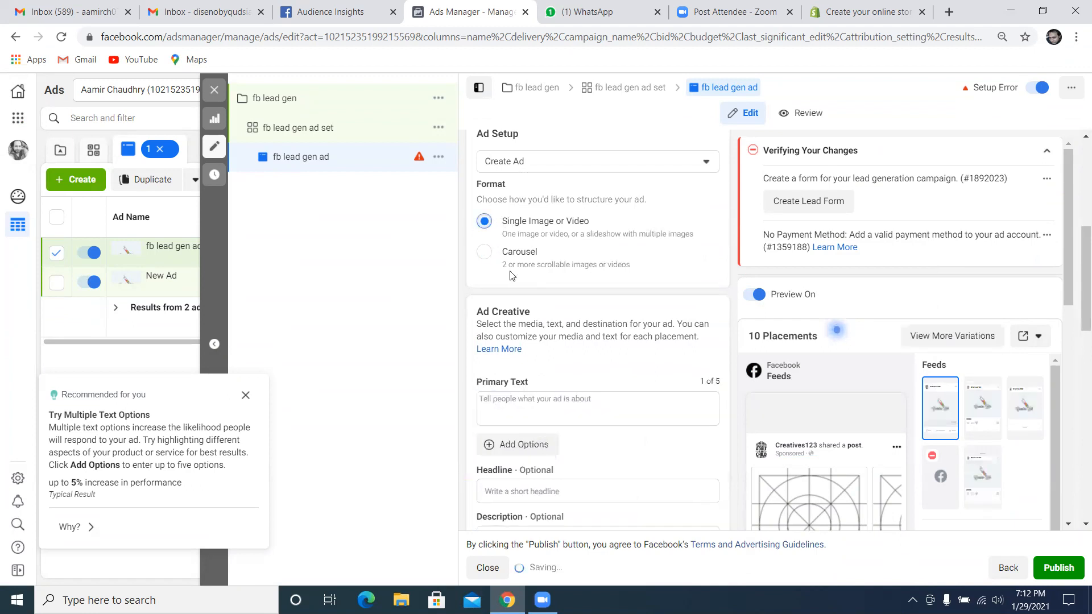
Remove the existing logo image from the ad creative's media
{"action": "scroll", "coordinate": [547, 410], "scroll_direction": "down", "scroll_amount": 2}
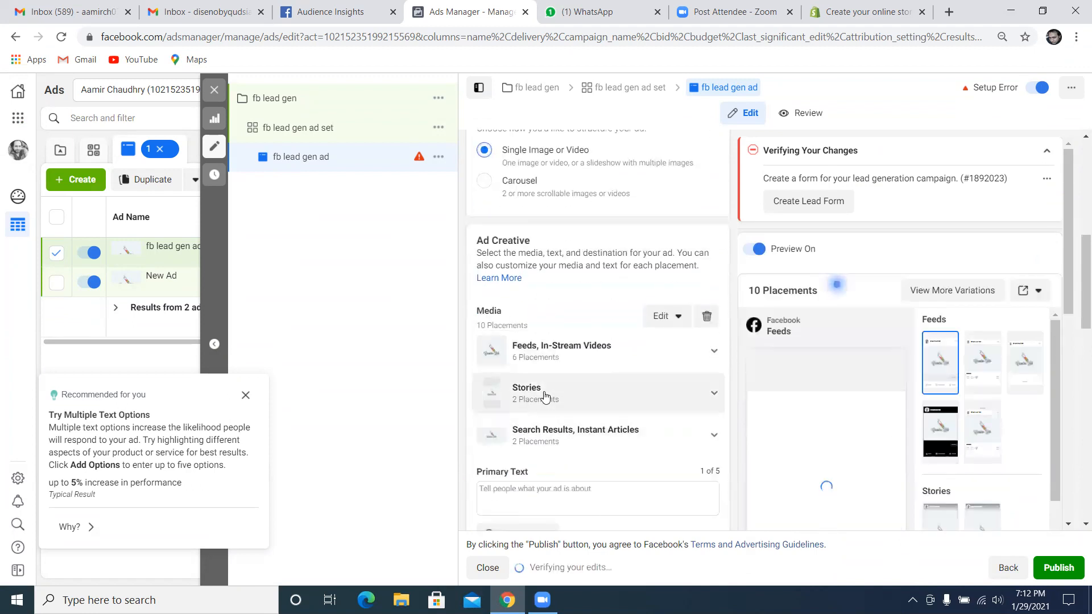
{"action": "scroll", "coordinate": [543, 275], "scroll_direction": "up", "scroll_amount": 1}
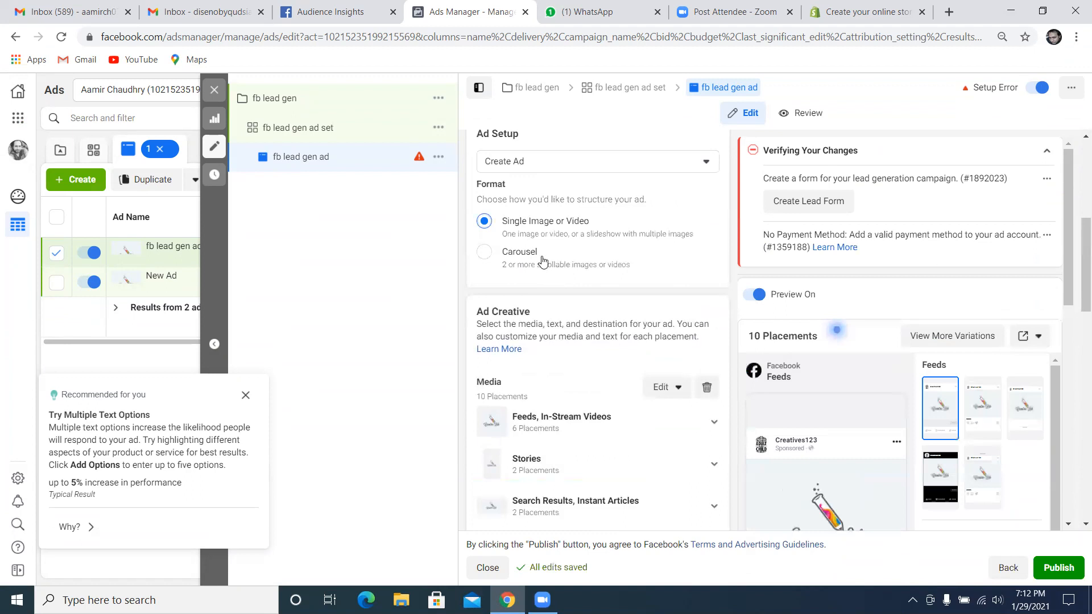
{"action": "scroll", "coordinate": [559, 282], "scroll_direction": "down", "scroll_amount": 3}
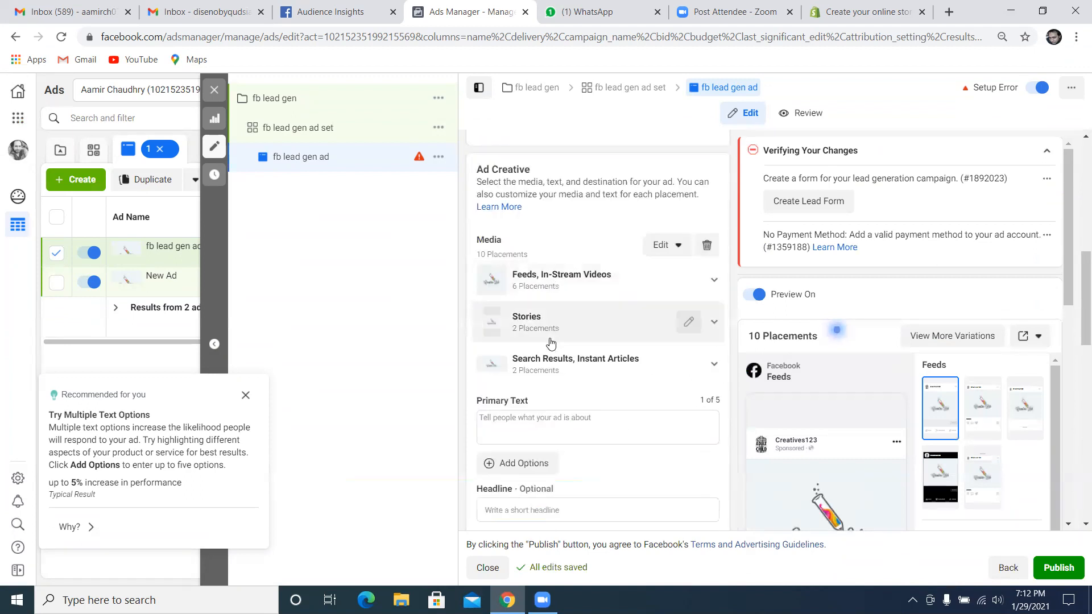
{"action": "scroll", "coordinate": [540, 343], "scroll_direction": "up", "scroll_amount": 3}
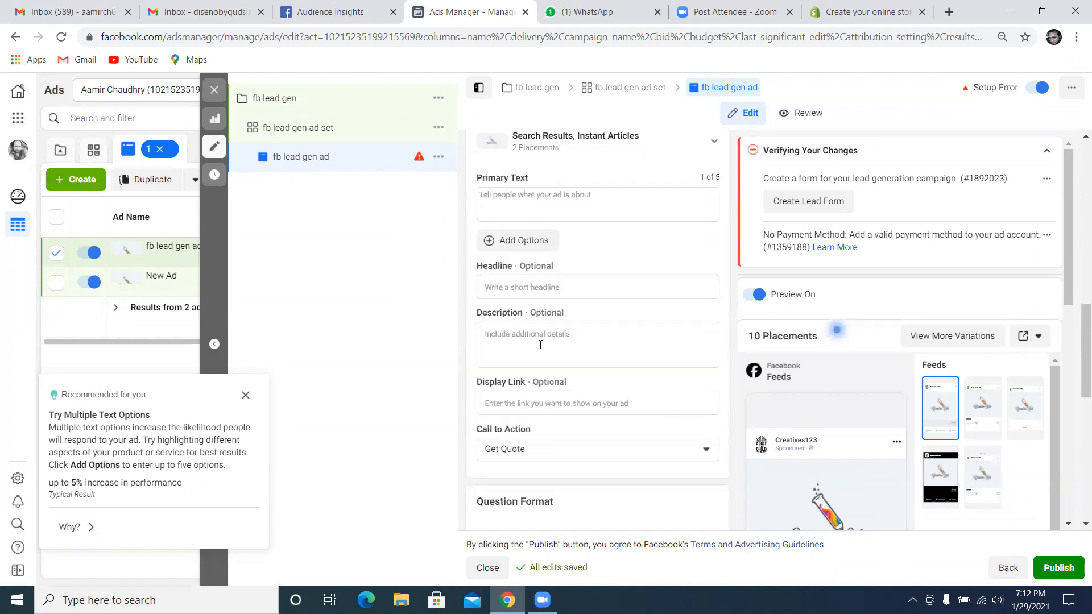
{"action": "scroll", "coordinate": [540, 345], "scroll_direction": "up", "scroll_amount": 1}
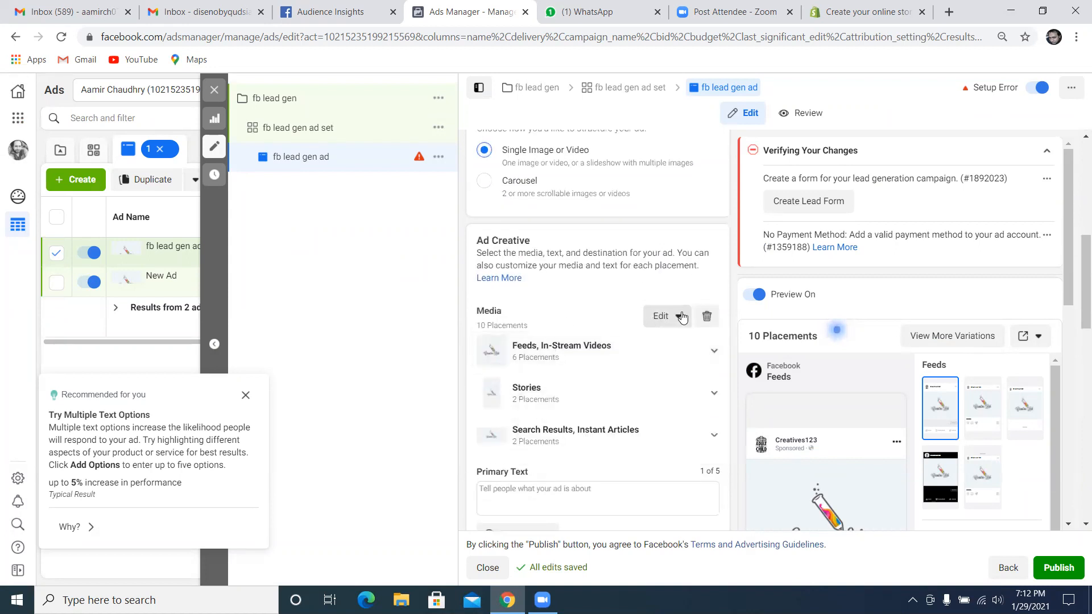
{"action": "left_click", "coordinate": [707, 319]}
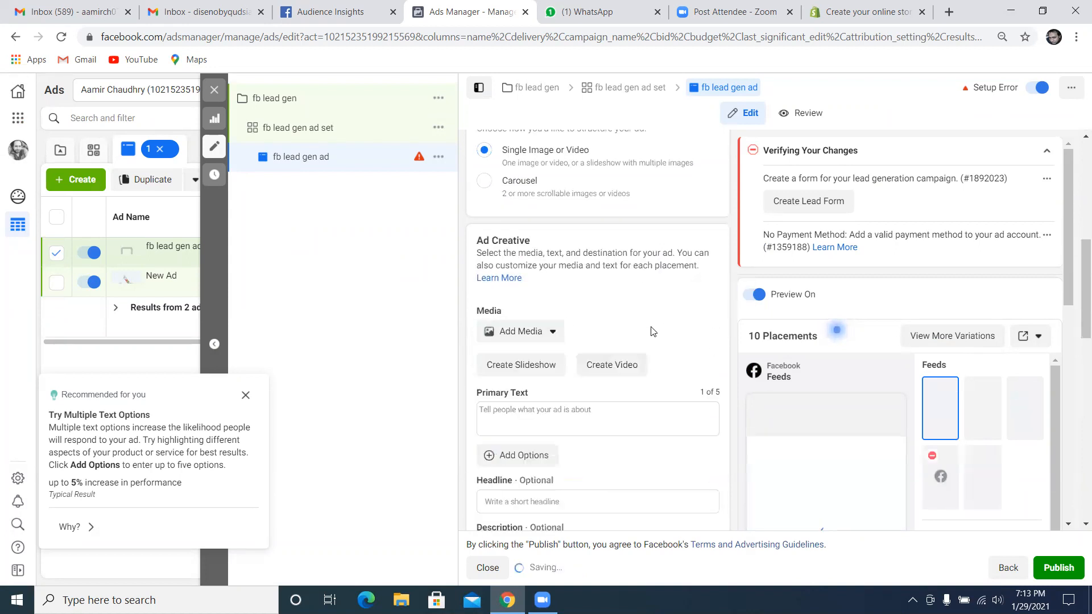
Add the 600 × 600 metal-strap watch image from the account images as the ad's media, keeping the suggested placement crops
{"action": "left_click", "coordinate": [551, 332]}
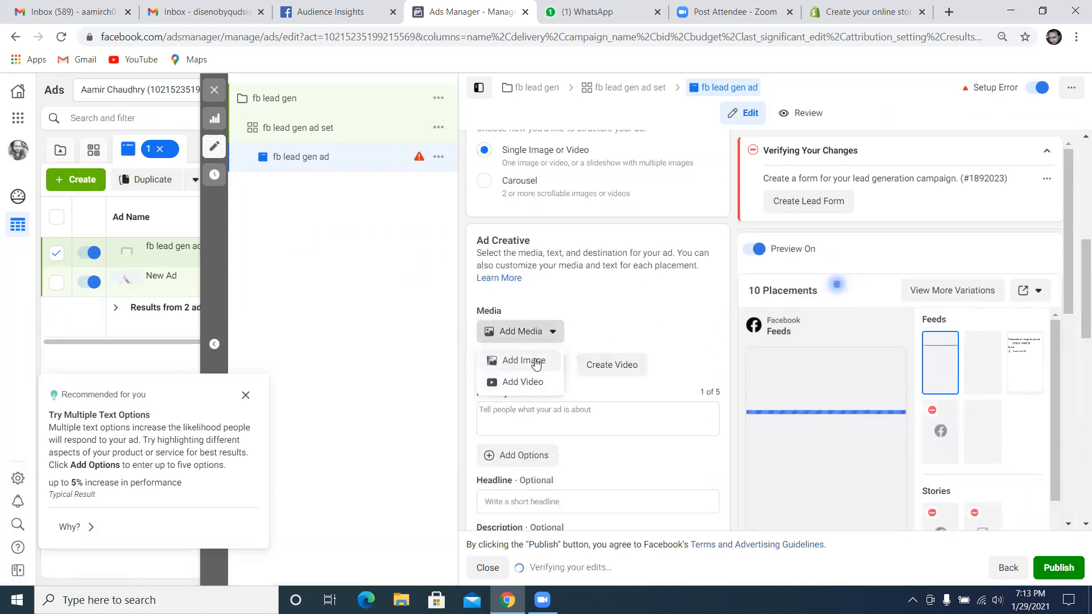
{"action": "left_click", "coordinate": [533, 360]}
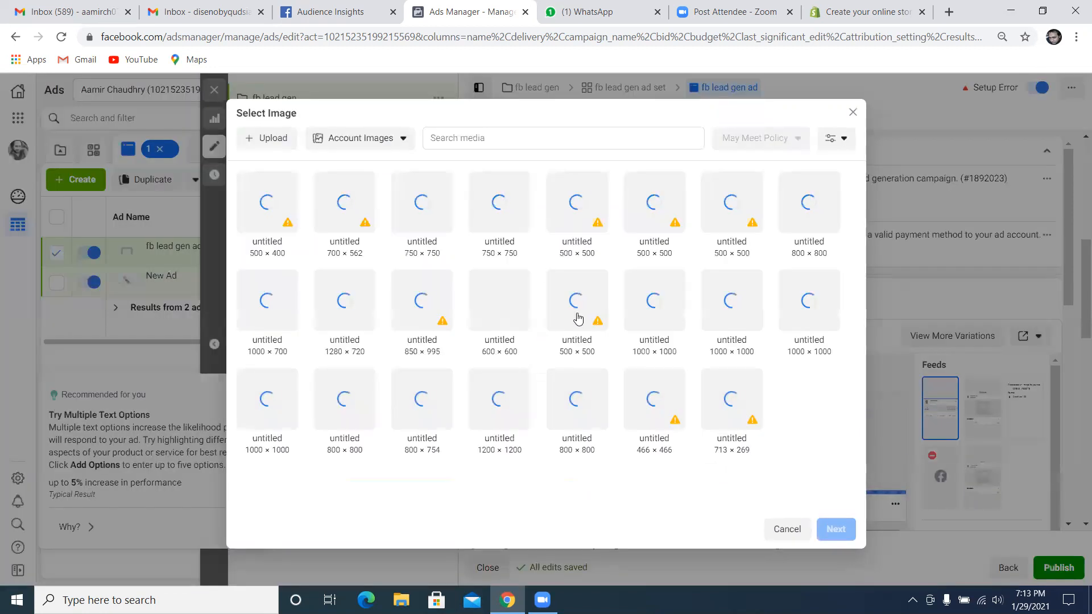
{"action": "left_click", "coordinate": [508, 313]}
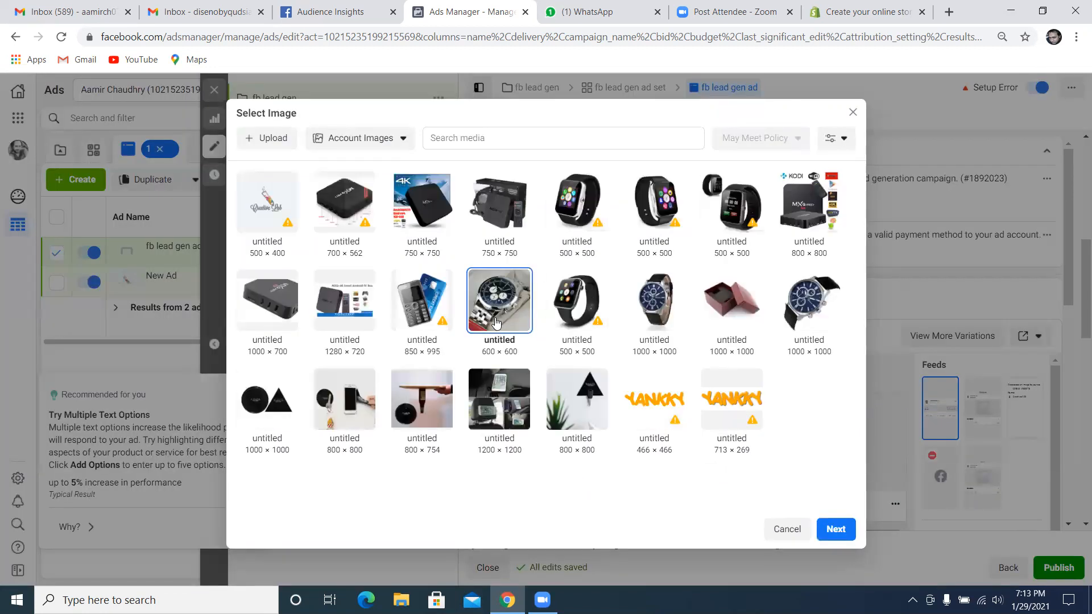
{"action": "left_click", "coordinate": [834, 528]}
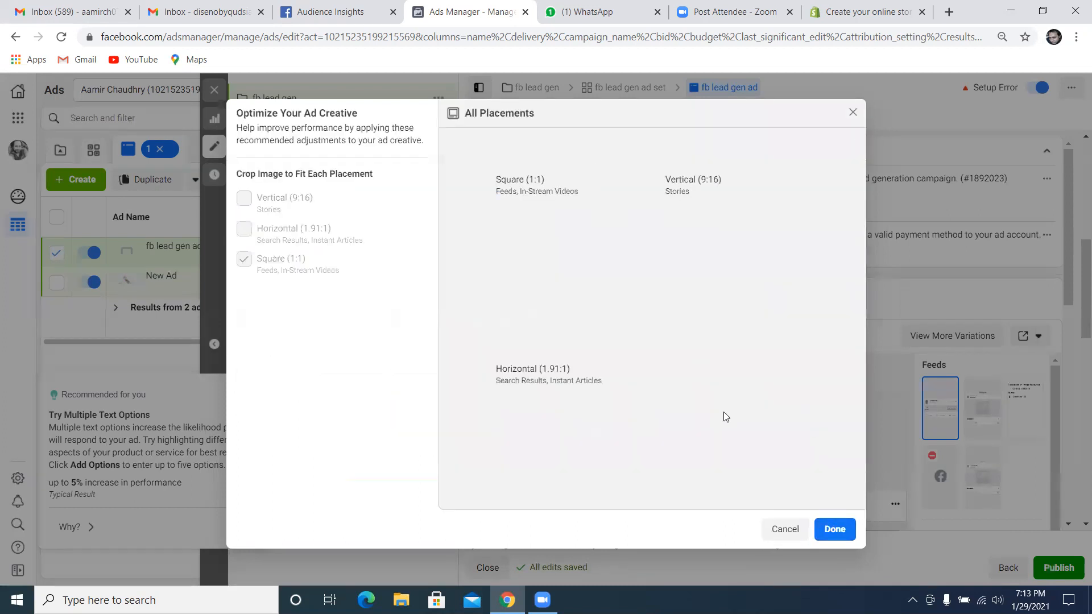
{"action": "left_click", "coordinate": [834, 529]}
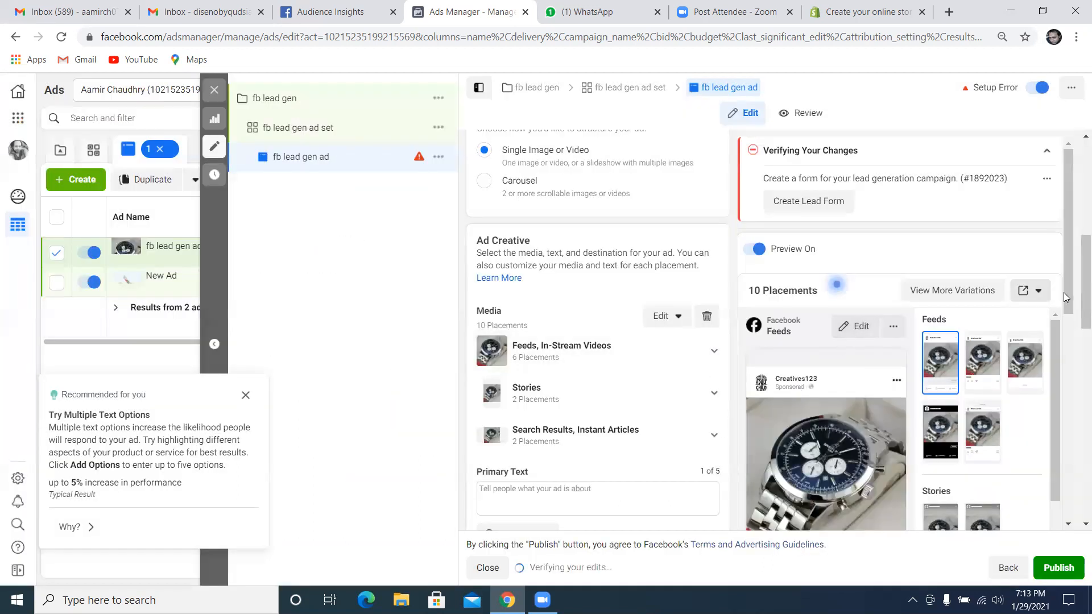
Open a new instant form to check its intro preview with the watch image, and close it without saving
{"action": "left_click_drag", "start_coordinate": [1081, 303], "coordinate": [1077, 435]}
{"action": "left_click", "coordinate": [518, 479]}
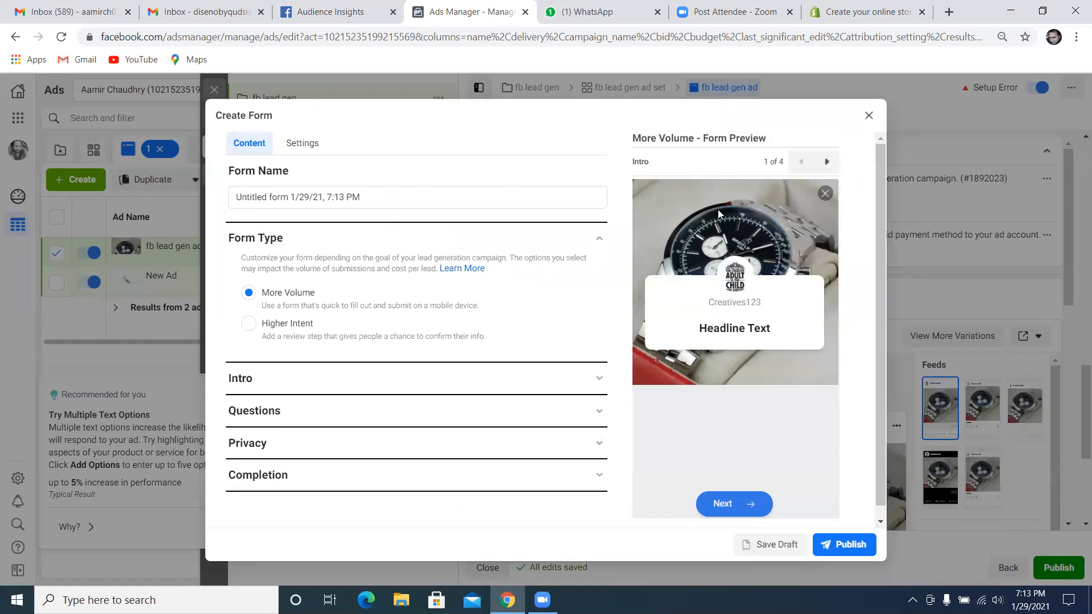
{"action": "left_click", "coordinate": [869, 115]}
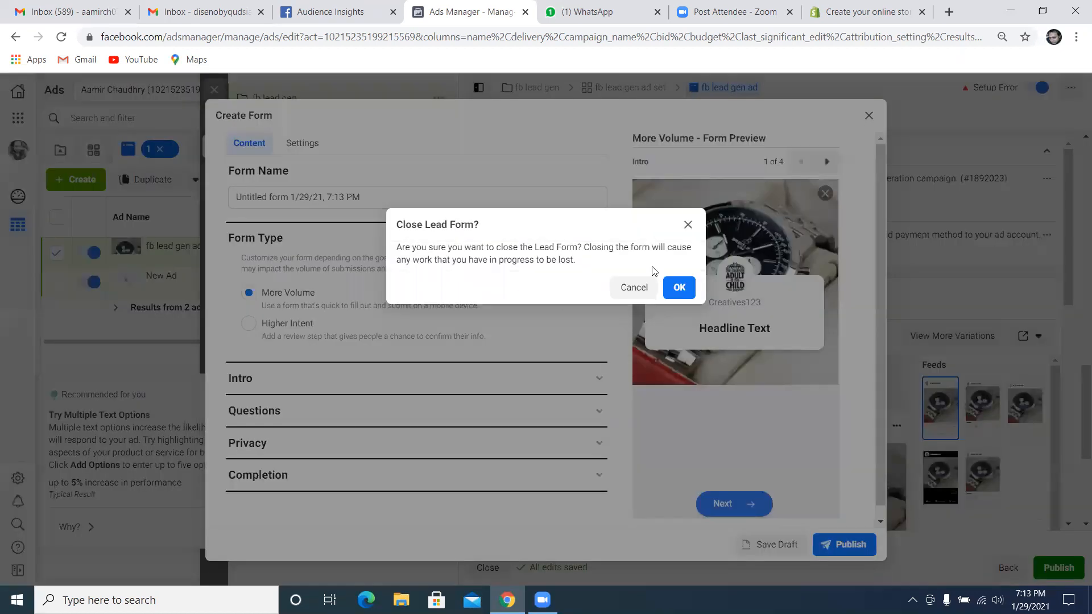
{"action": "left_click", "coordinate": [677, 288]}
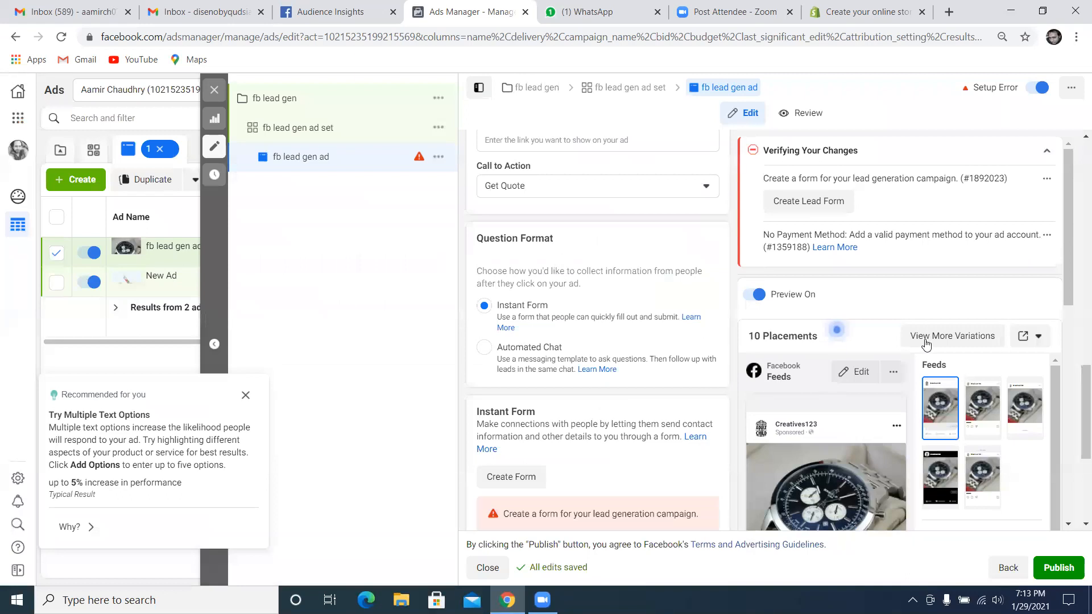
Check the ad's Facebook feed preview and set the ad's call to action to Get Offer
{"action": "scroll", "coordinate": [1076, 313], "scroll_direction": "down", "scroll_amount": 3}
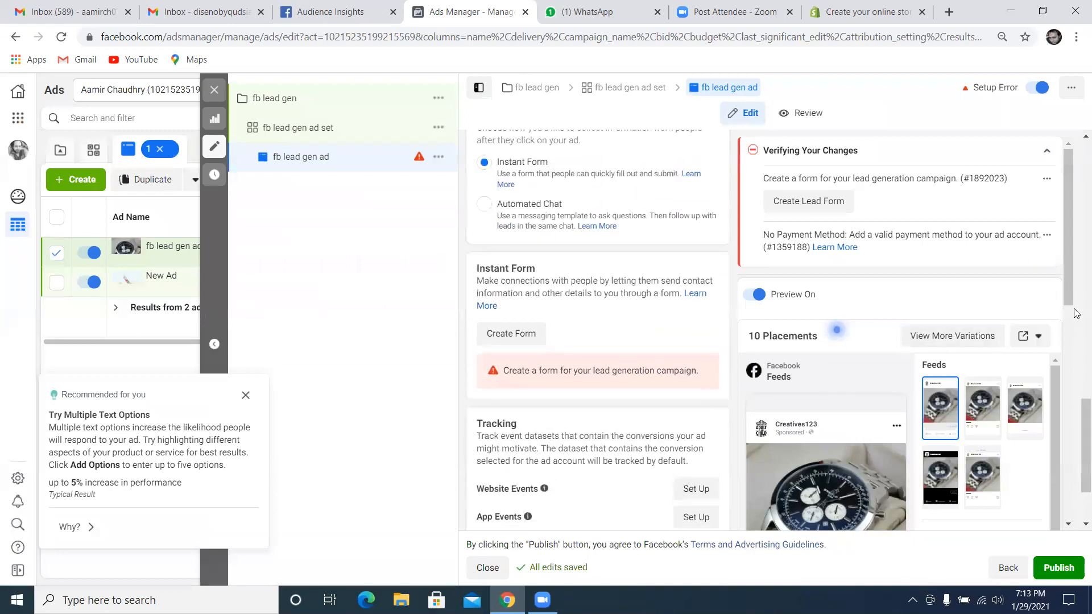
{"action": "left_click_drag", "start_coordinate": [1072, 283], "coordinate": [1072, 391]}
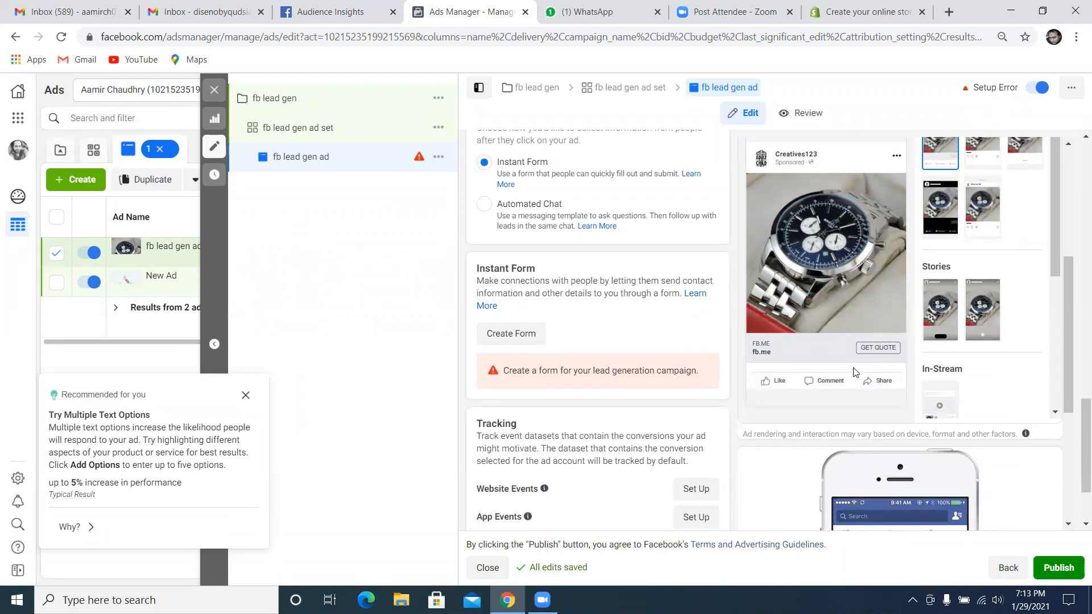
{"action": "scroll", "coordinate": [799, 284], "scroll_direction": "up", "scroll_amount": 1}
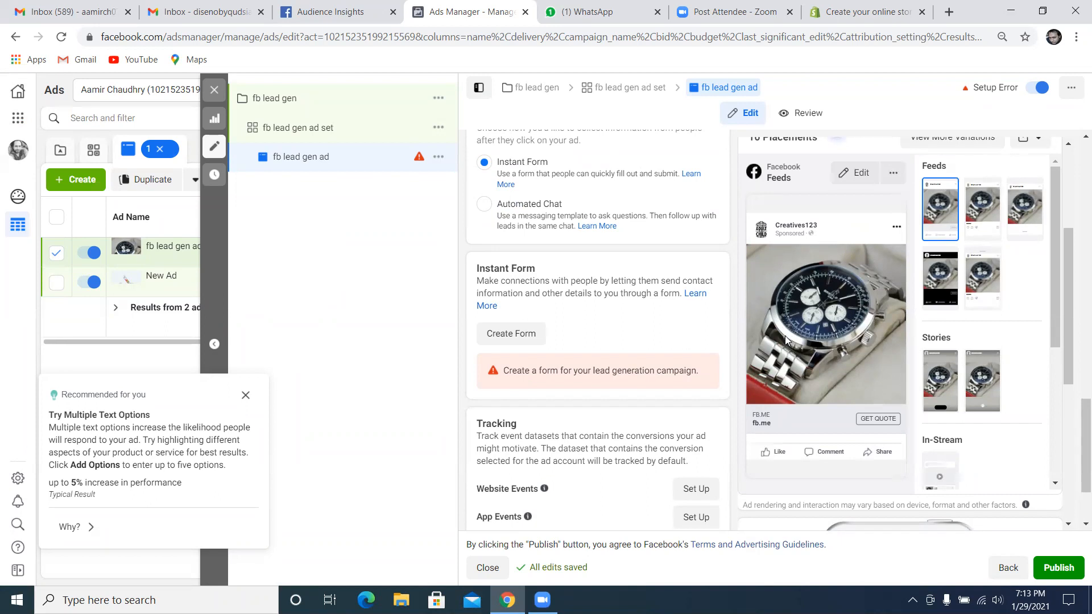
{"action": "scroll", "coordinate": [709, 273], "scroll_direction": "up", "scroll_amount": 4}
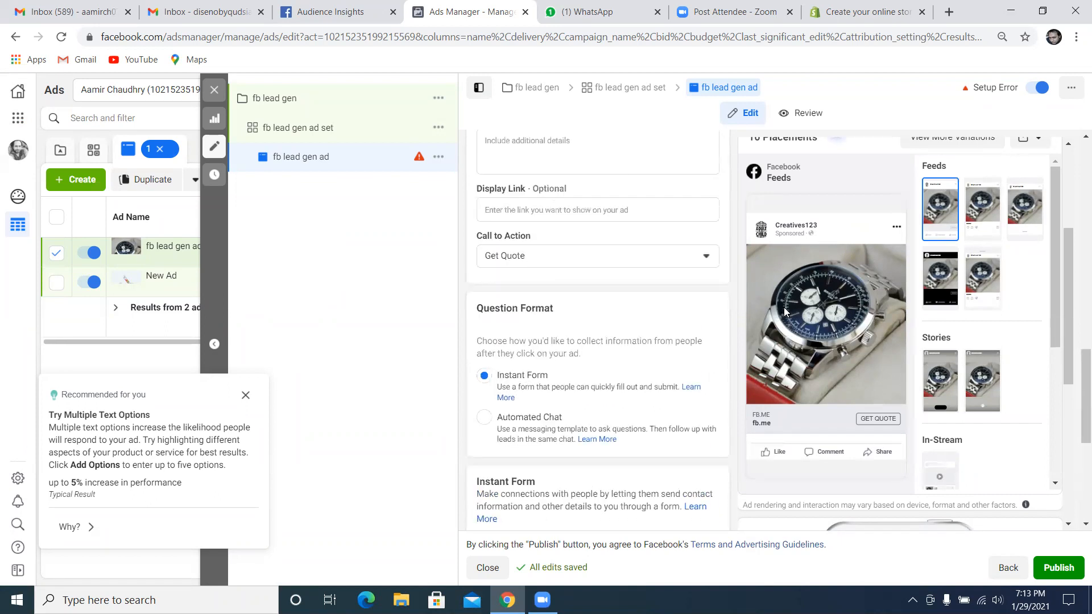
{"action": "left_click", "coordinate": [678, 255]}
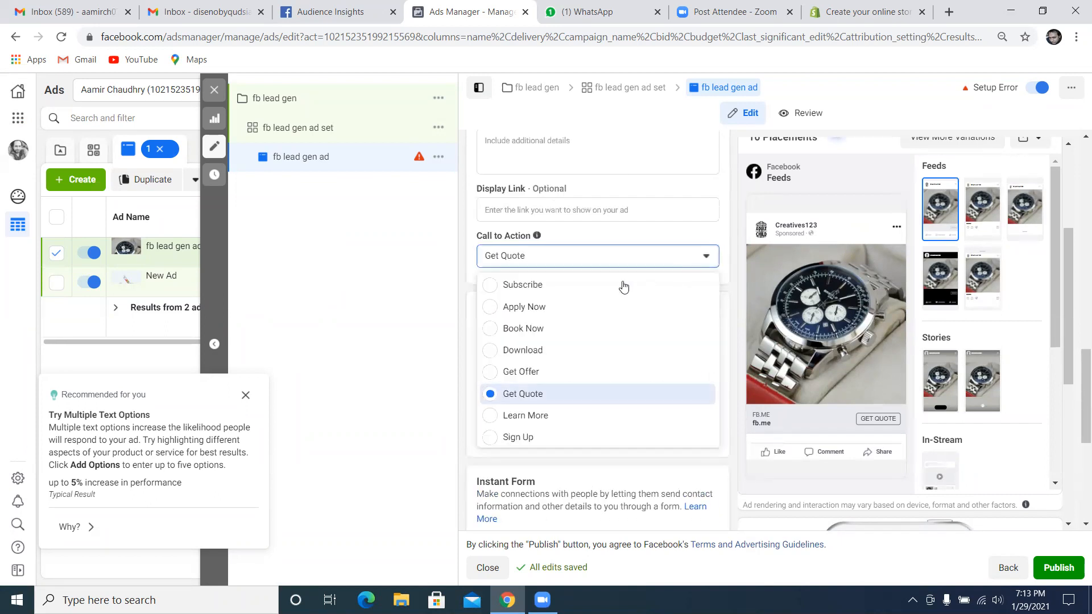
{"action": "left_click", "coordinate": [529, 373]}
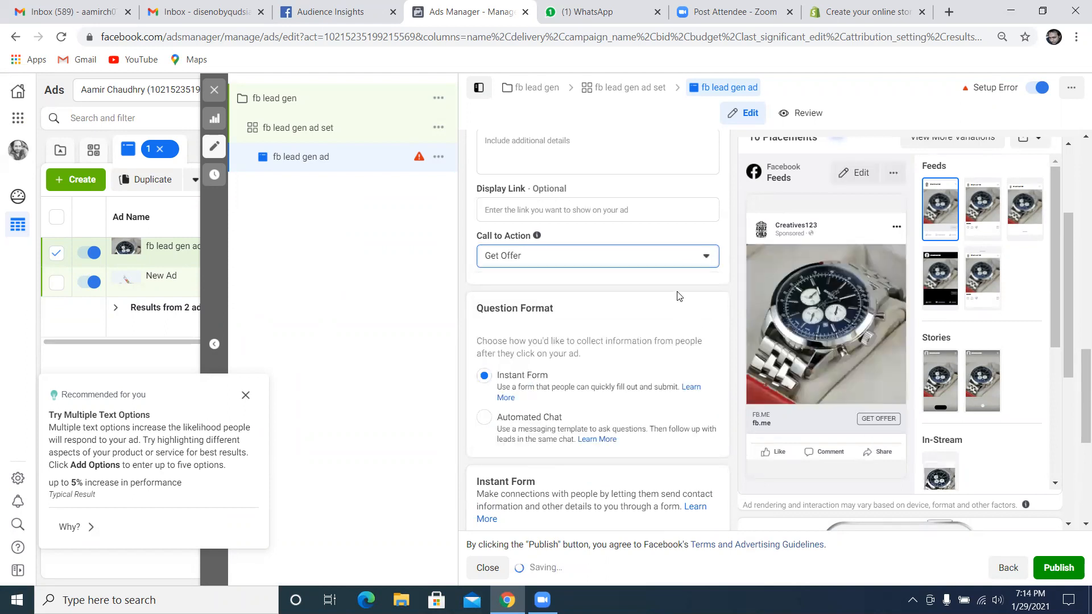
{"action": "scroll", "coordinate": [637, 271], "scroll_direction": "up", "scroll_amount": 1}
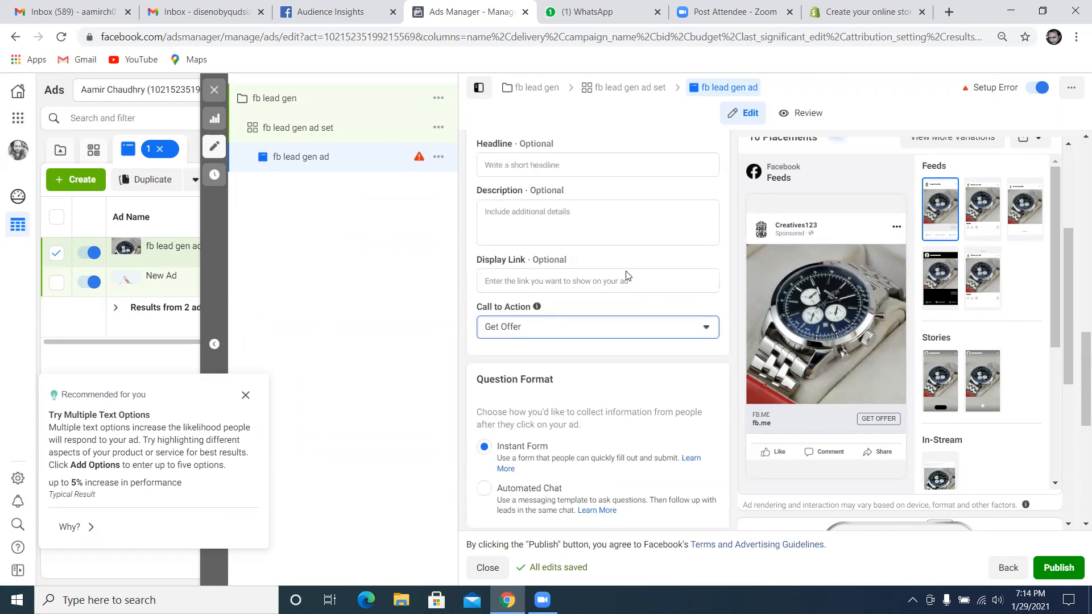
Set the ad's headline to "get quality watches", leaving the description and display link empty
{"action": "scroll", "coordinate": [624, 260], "scroll_direction": "up", "scroll_amount": 1}
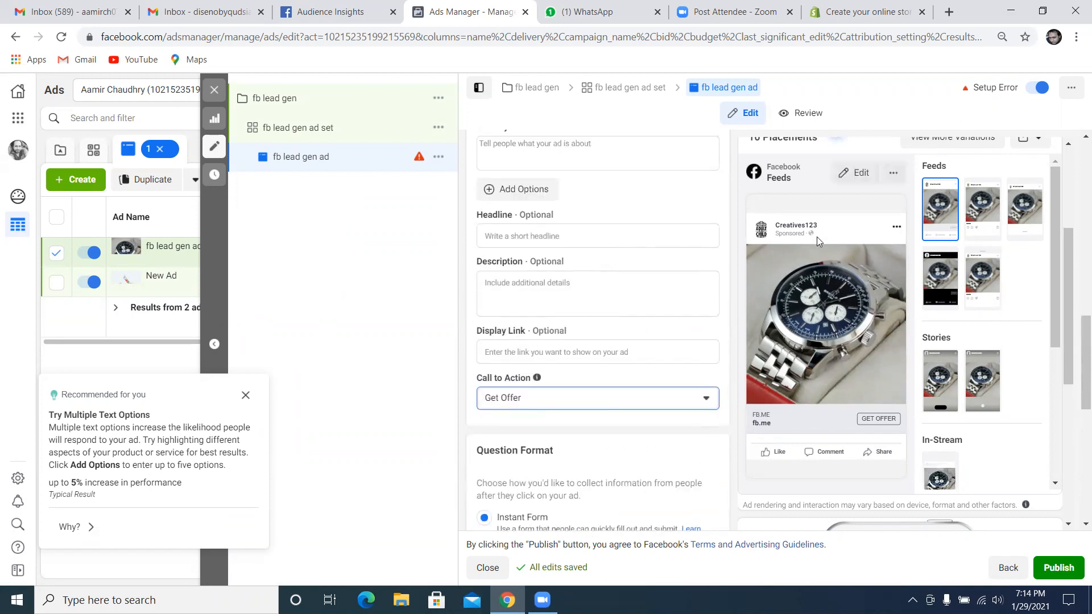
{"action": "left_click", "coordinate": [603, 236]}
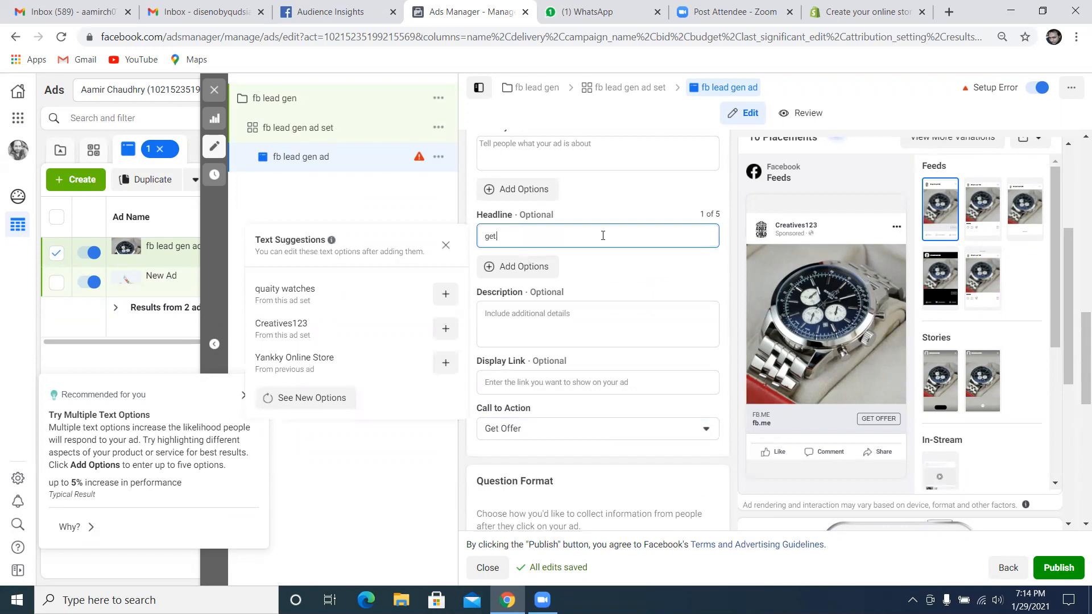
{"action": "type", "text": "get quality watch"}
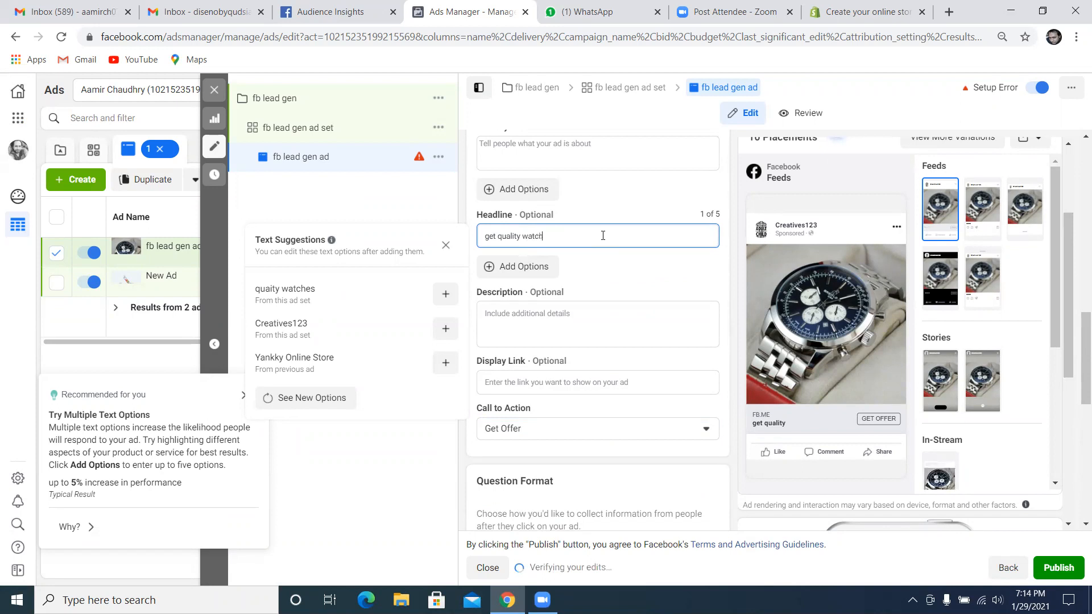
{"action": "type", "text": "es"}
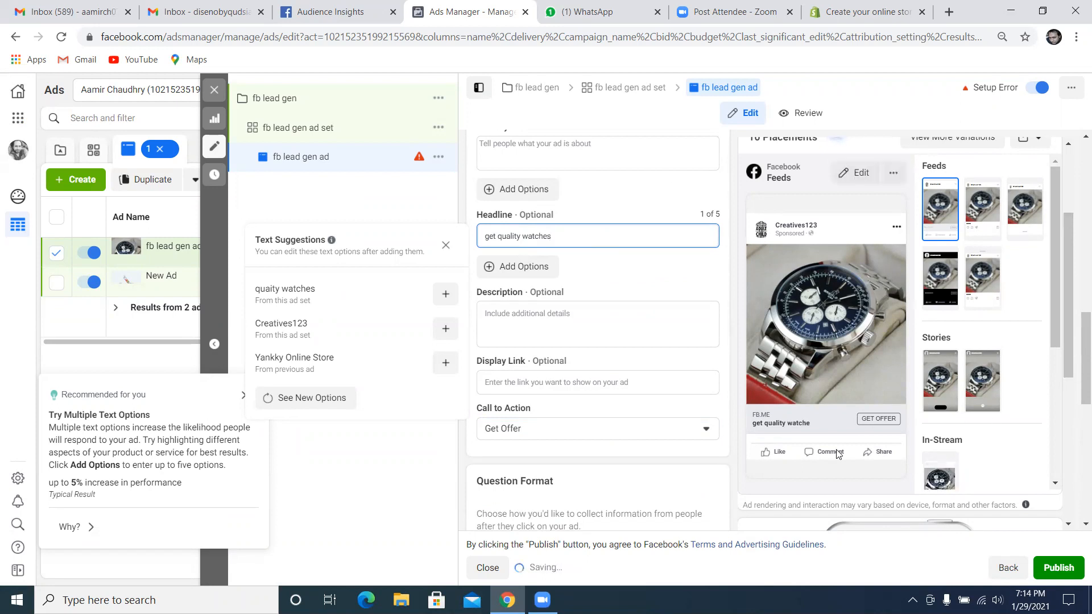
{"action": "left_click", "coordinate": [577, 321]}
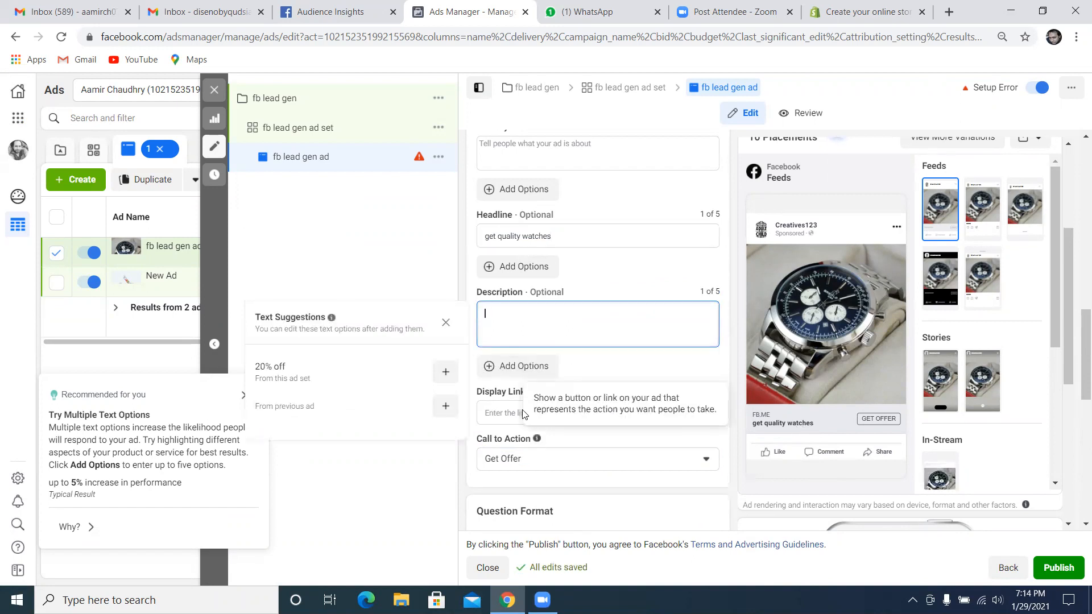
{"action": "left_click", "coordinate": [540, 414]}
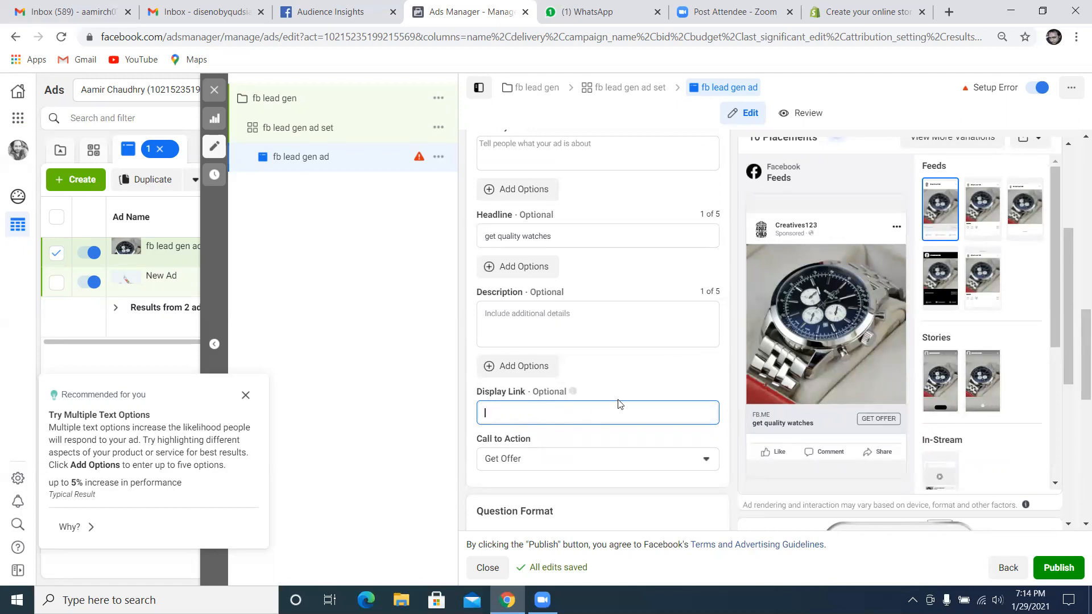
Start a new instant form for the ad and open its intro settings
{"action": "scroll", "coordinate": [648, 407], "scroll_direction": "down", "scroll_amount": 1}
{"action": "scroll", "coordinate": [590, 351], "scroll_direction": "down", "scroll_amount": 1}
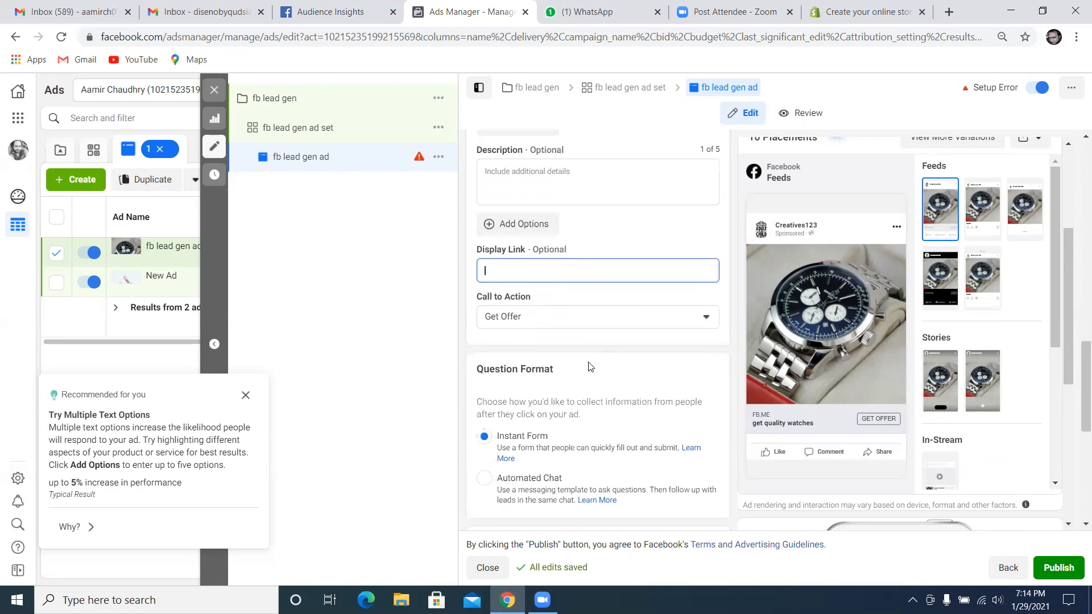
{"action": "scroll", "coordinate": [591, 369], "scroll_direction": "down", "scroll_amount": 1}
{"action": "scroll", "coordinate": [526, 387], "scroll_direction": "down", "scroll_amount": 1}
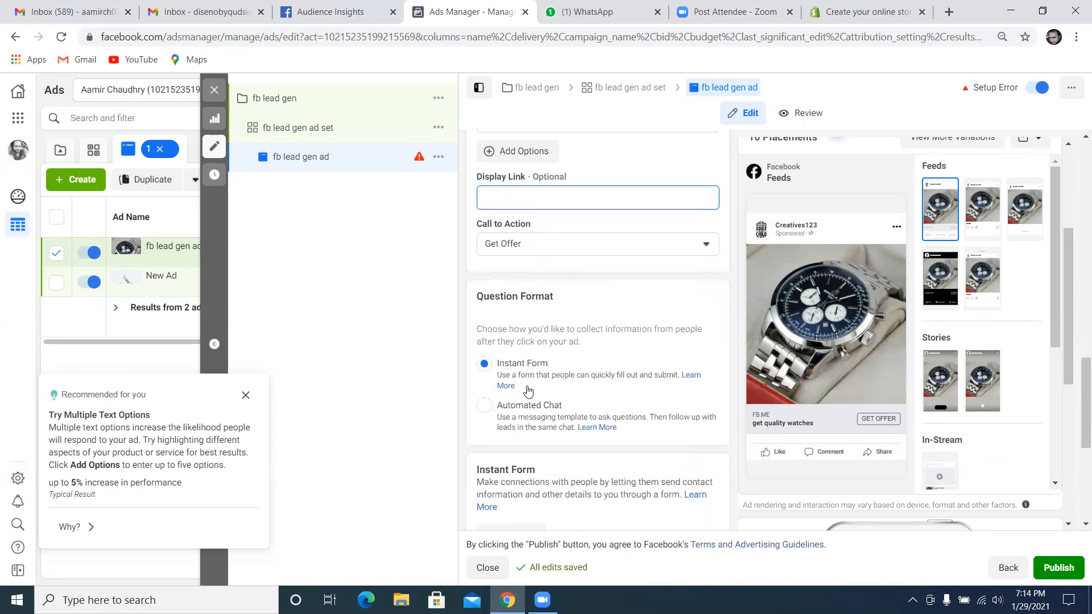
{"action": "scroll", "coordinate": [591, 423], "scroll_direction": "down", "scroll_amount": 1}
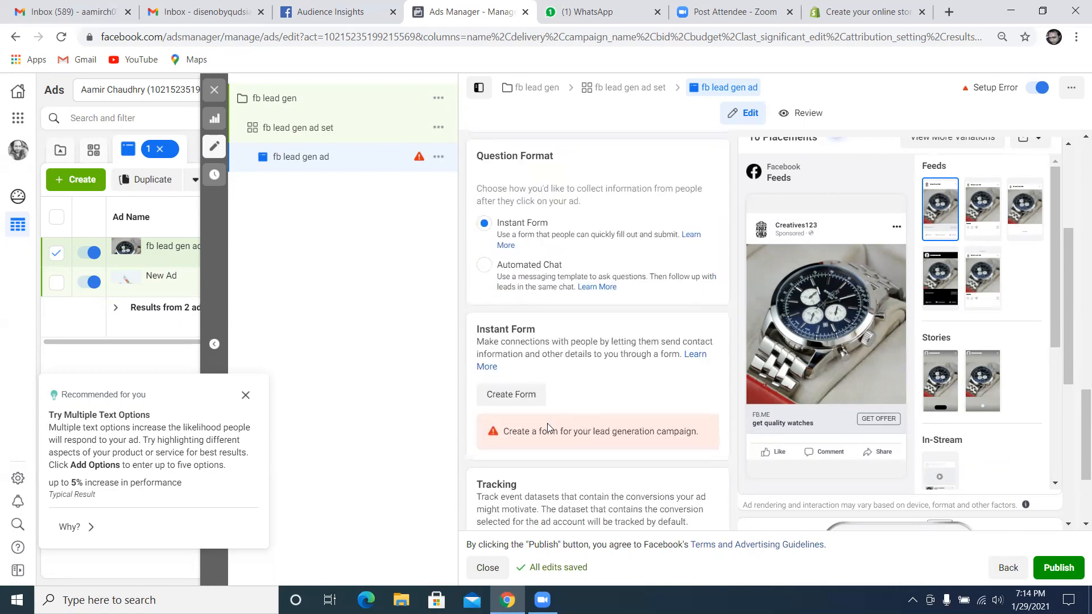
{"action": "left_click", "coordinate": [523, 400]}
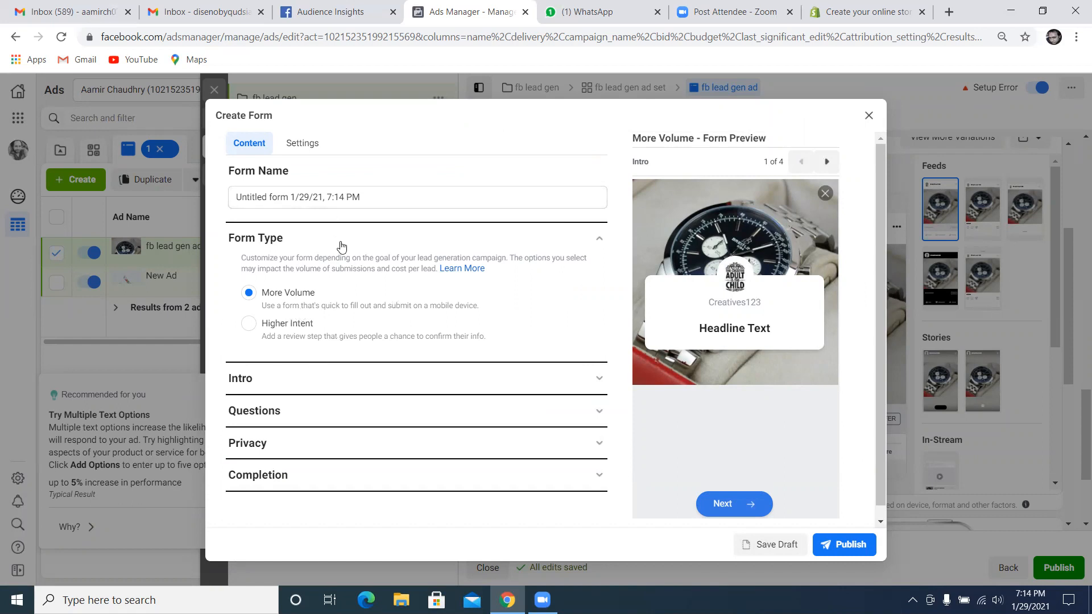
{"action": "left_click", "coordinate": [344, 389]}
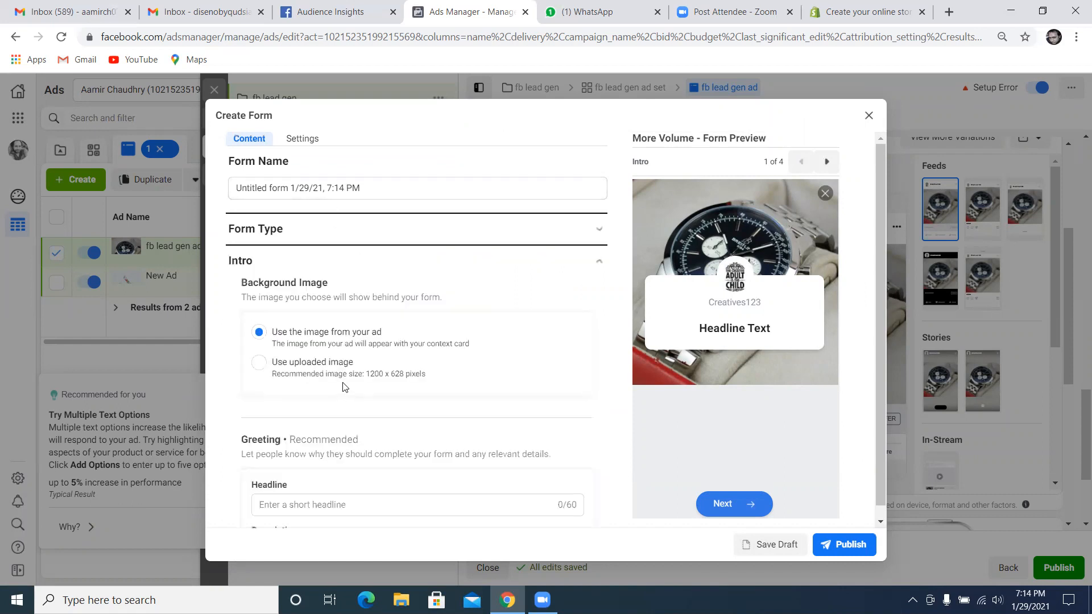
Try the uploaded Google Display Ad certificate image as the form's intro background, and close the form without saving
{"action": "left_click", "coordinate": [258, 363]}
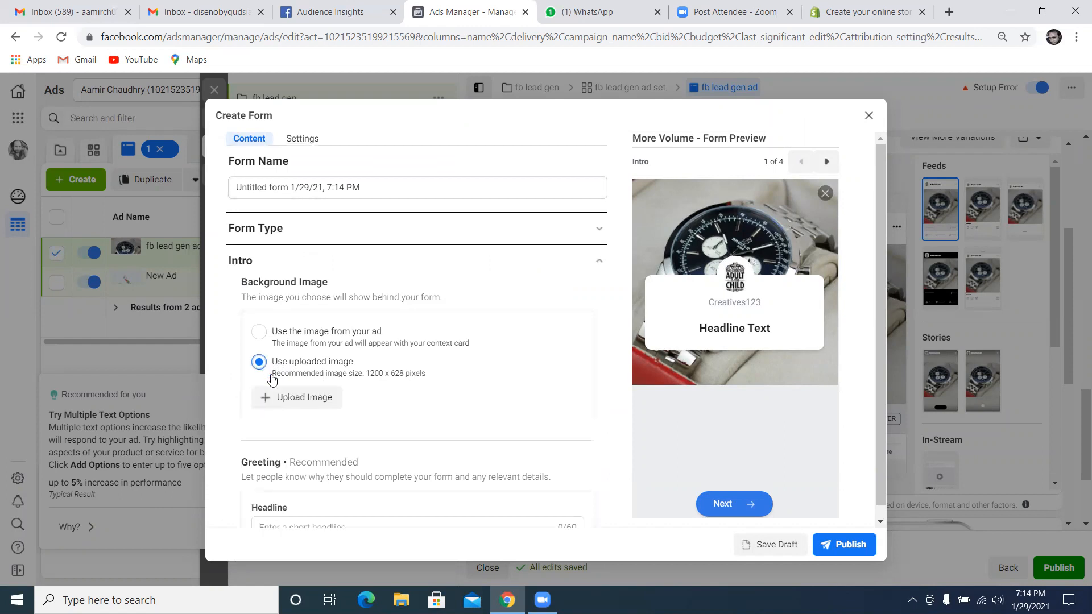
{"action": "left_click", "coordinate": [301, 397]}
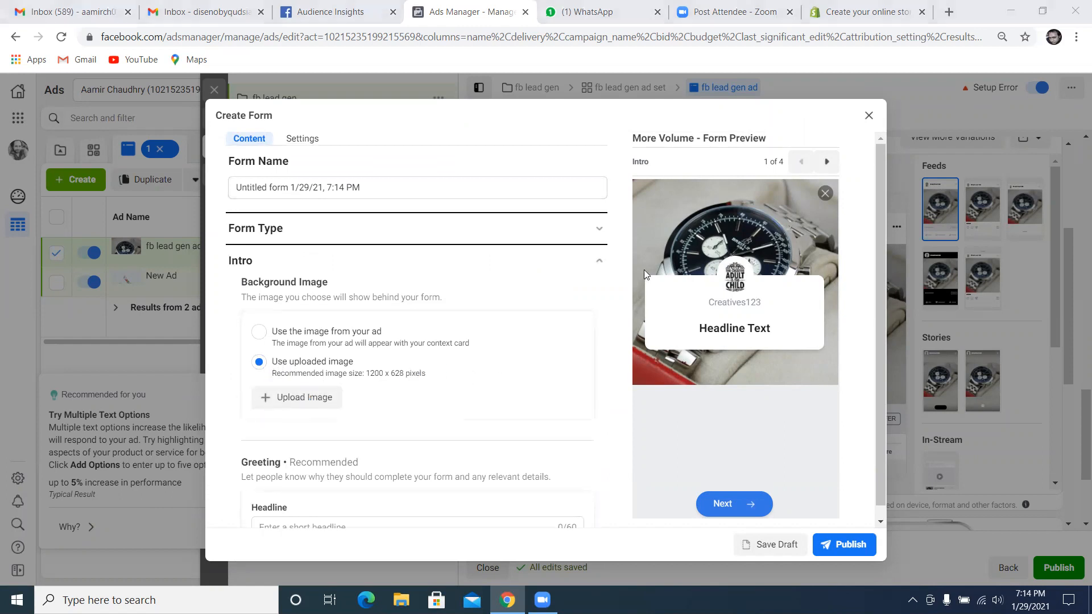
{"action": "left_click", "coordinate": [273, 118]}
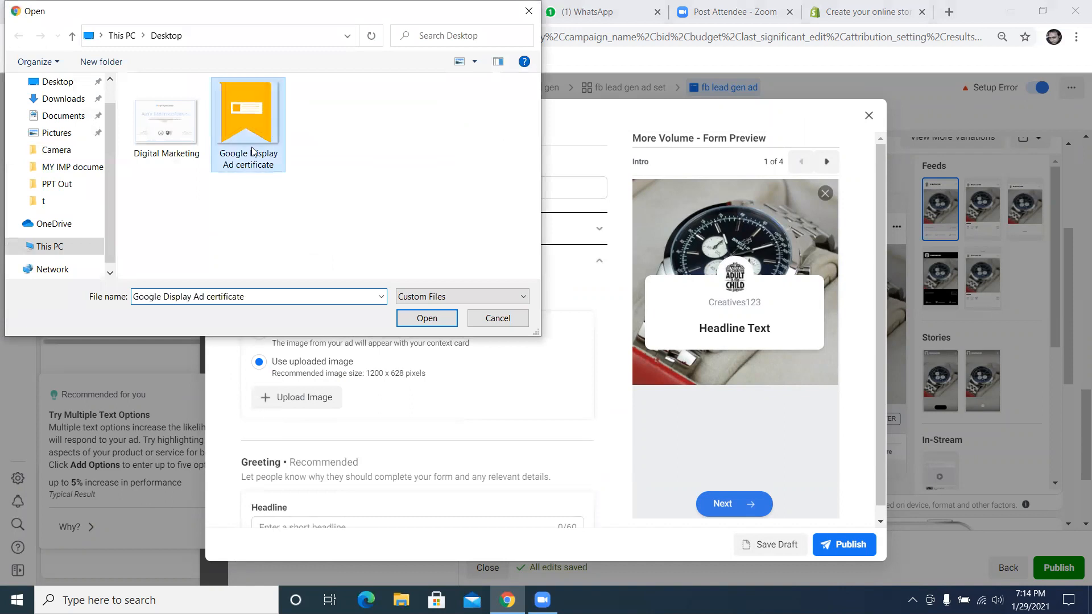
{"action": "left_click", "coordinate": [426, 318]}
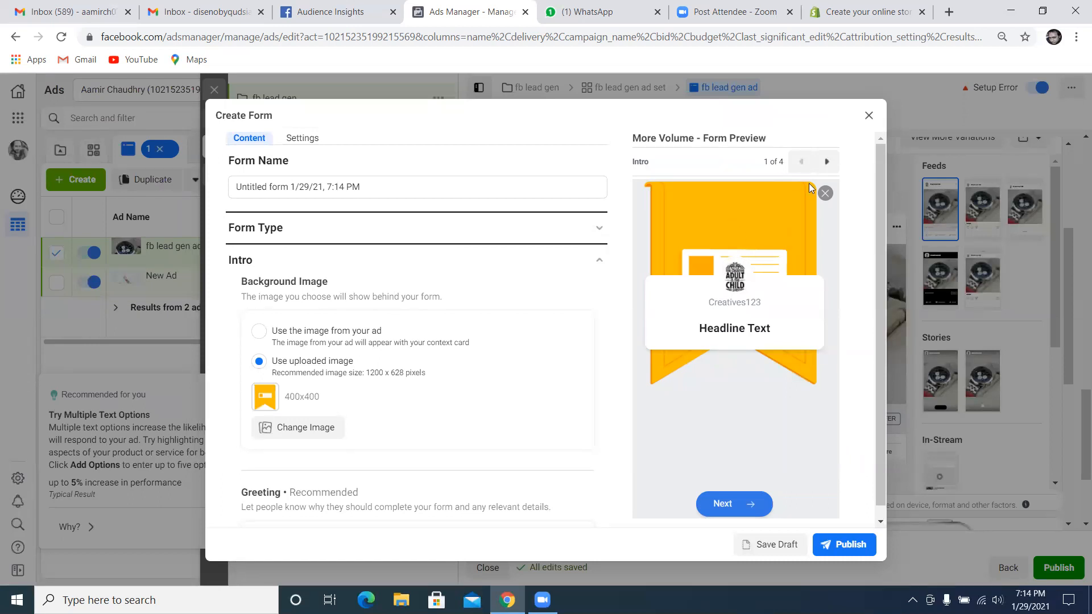
{"action": "left_click", "coordinate": [869, 117]}
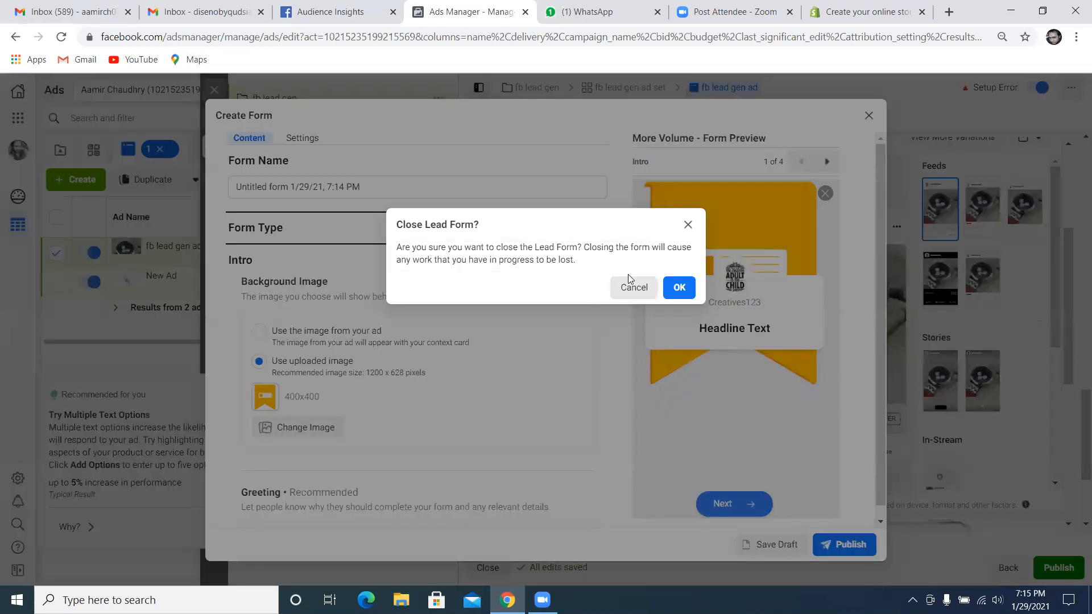
{"action": "left_click", "coordinate": [681, 287]}
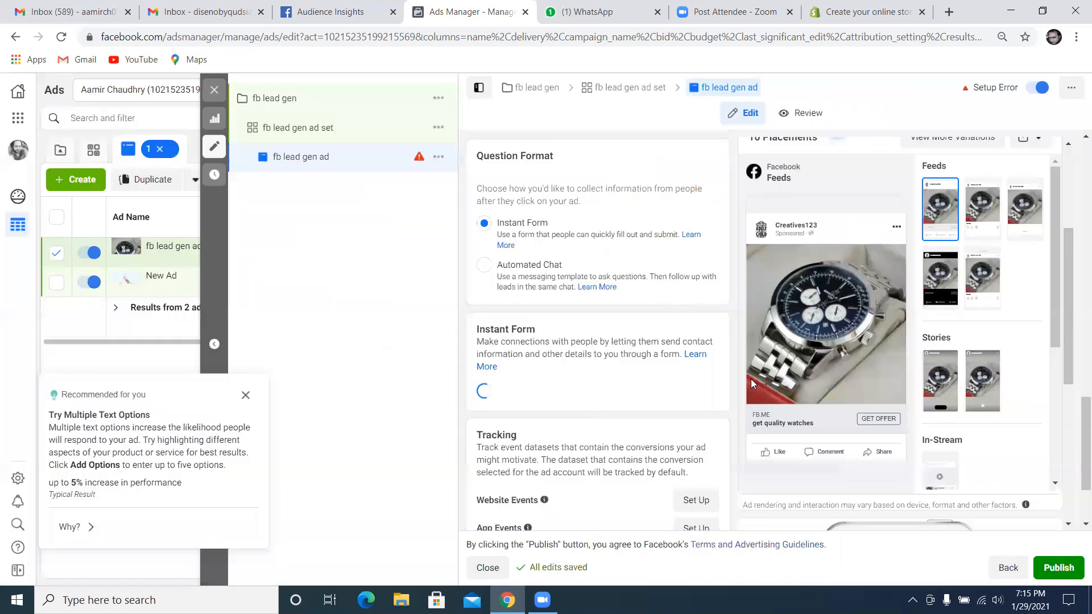
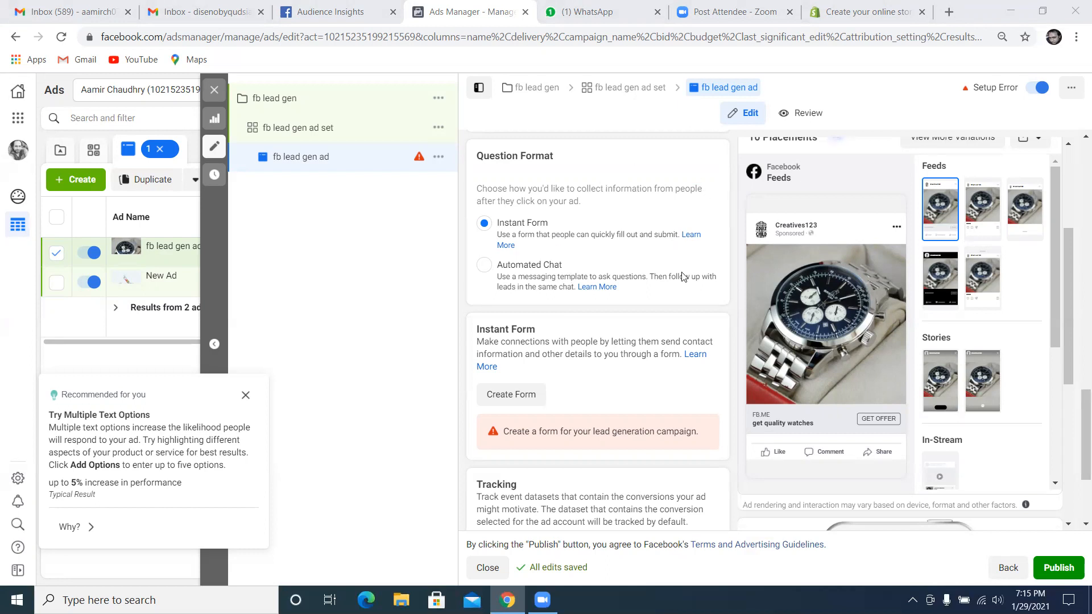
Remove the watch image from all of the ad's placements and switch the ad format to Carousel
{"action": "scroll", "coordinate": [724, 300], "scroll_direction": "up", "scroll_amount": 4}
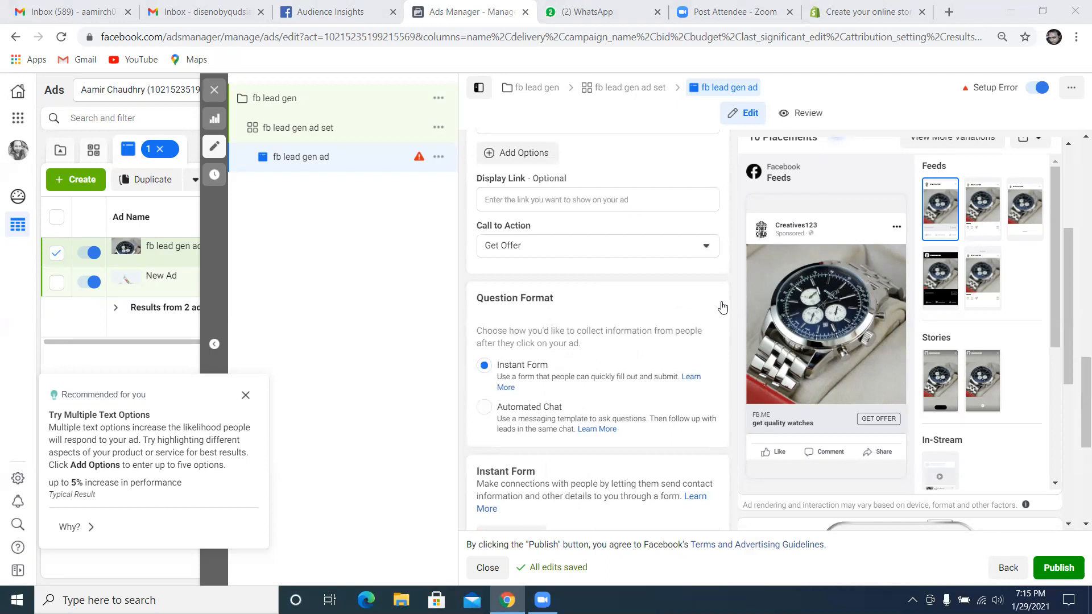
{"action": "scroll", "coordinate": [722, 307], "scroll_direction": "up", "scroll_amount": 6}
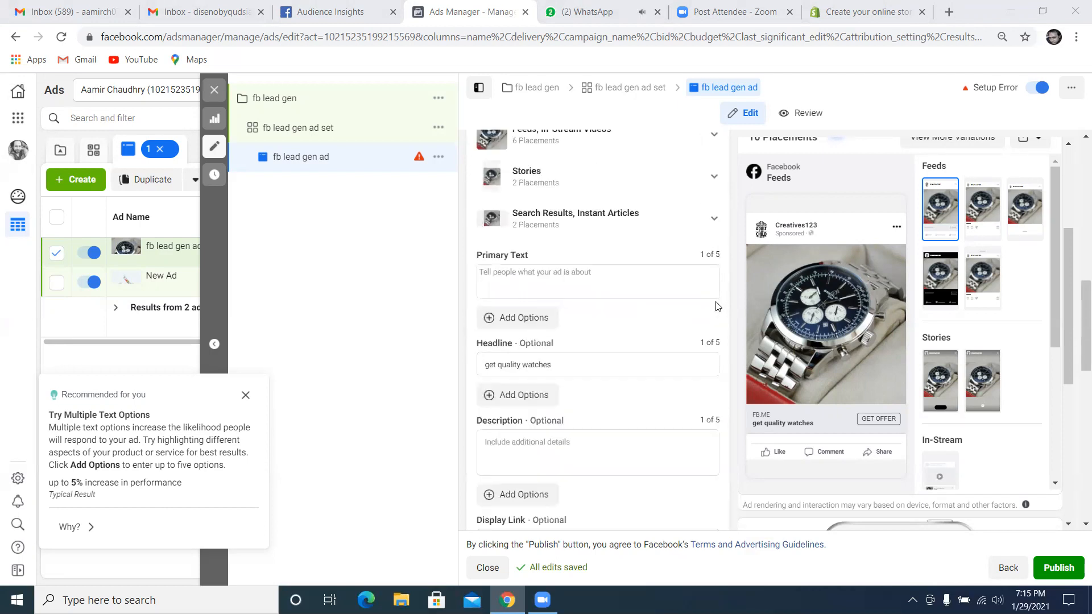
{"action": "scroll", "coordinate": [716, 307], "scroll_direction": "up", "scroll_amount": 1}
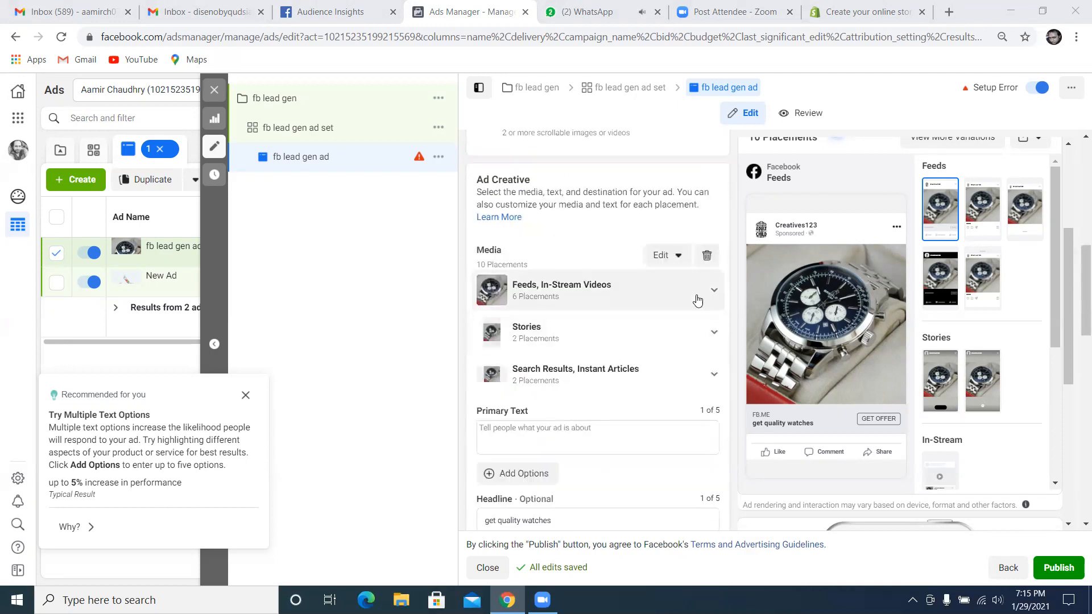
{"action": "left_click", "coordinate": [706, 256]}
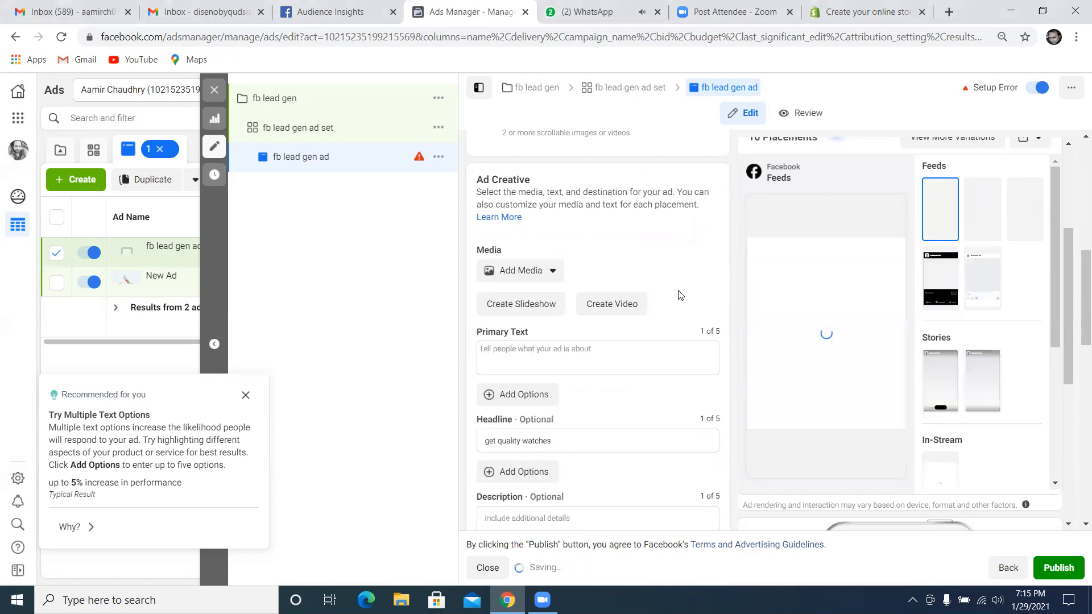
{"action": "scroll", "coordinate": [563, 307], "scroll_direction": "up", "scroll_amount": 1}
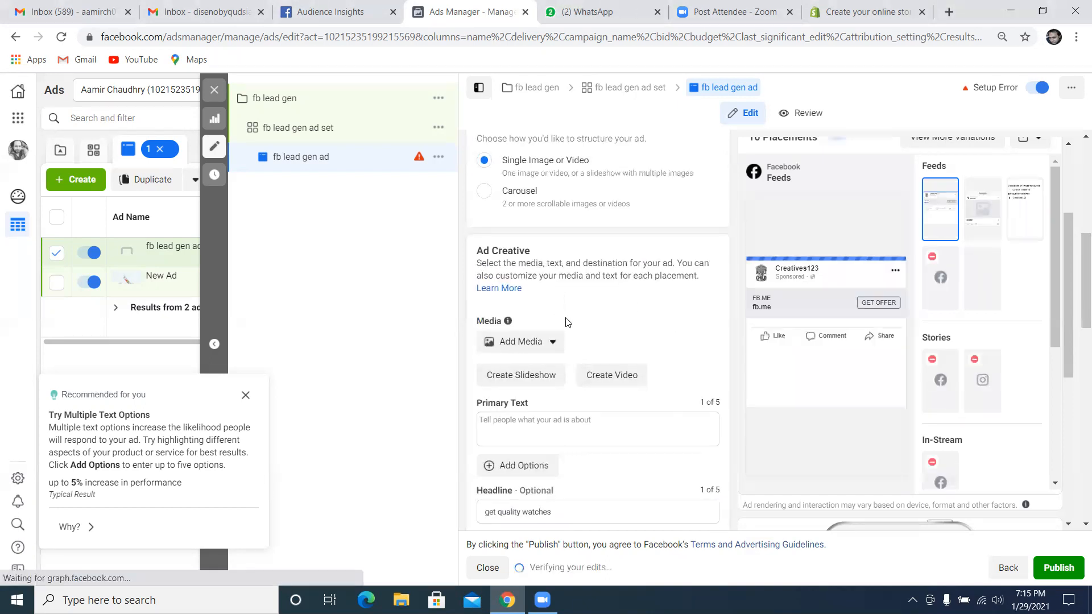
{"action": "scroll", "coordinate": [566, 324], "scroll_direction": "up", "scroll_amount": 1}
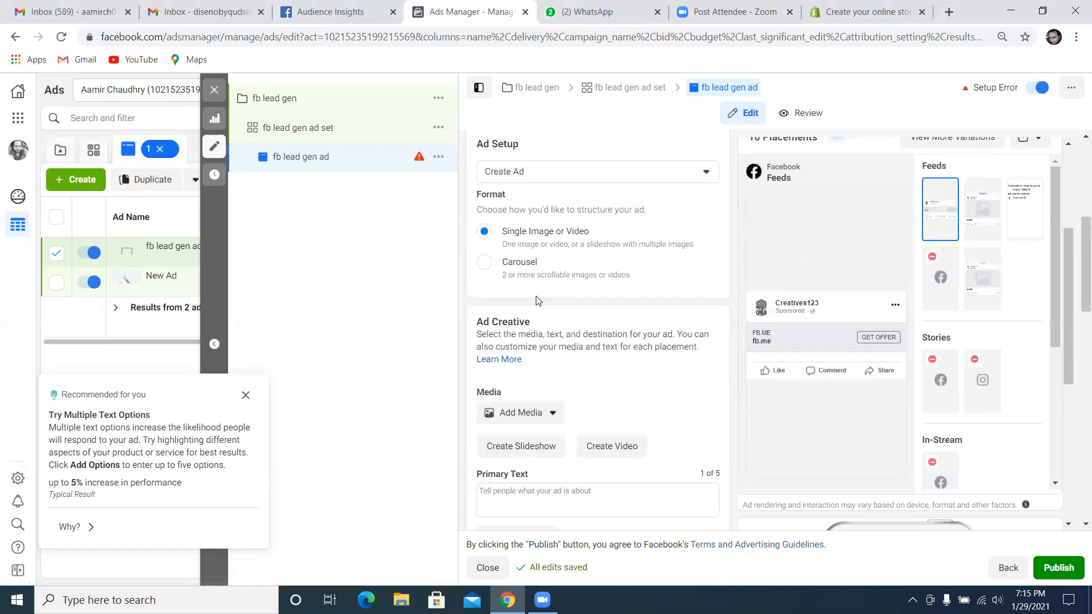
{"action": "left_click", "coordinate": [482, 267]}
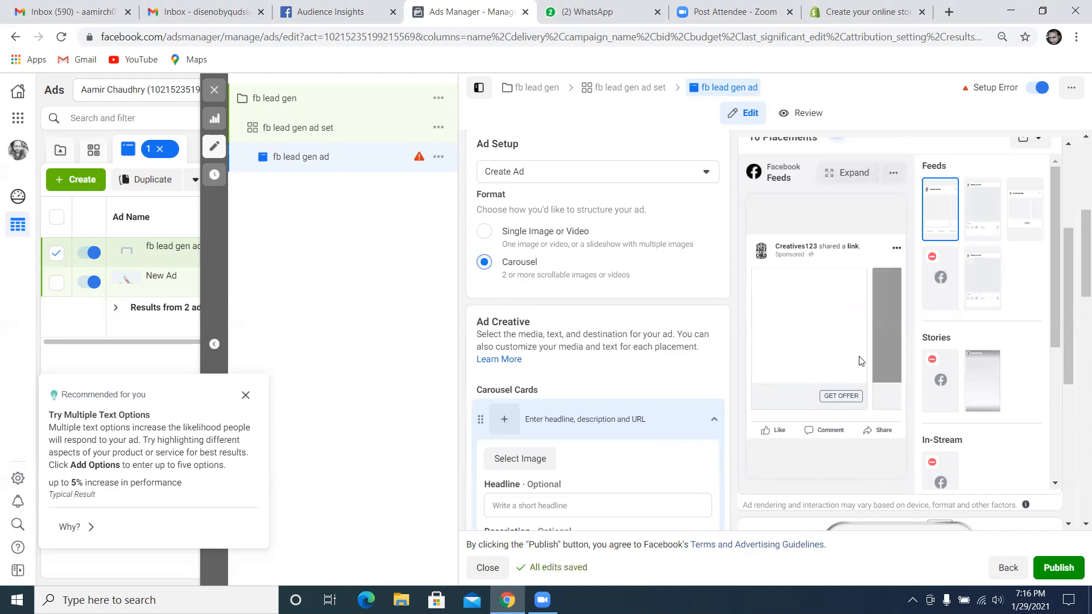
Use the 750 × 750 4K TV box picture from the account images for the first carousel card
{"action": "scroll", "coordinate": [557, 333], "scroll_direction": "down", "scroll_amount": 1}
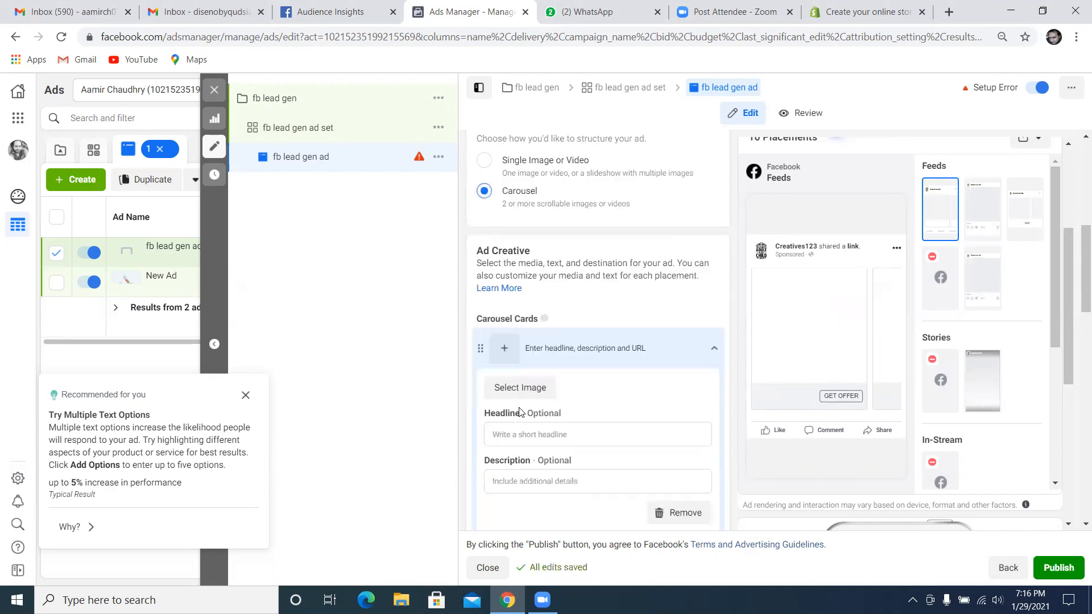
{"action": "left_click", "coordinate": [521, 389]}
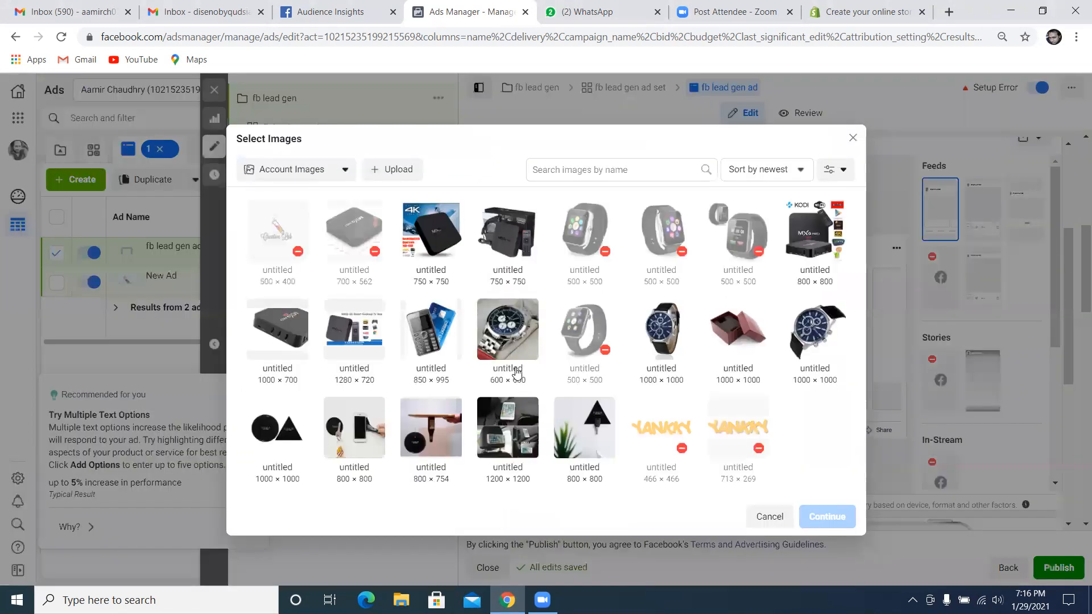
{"action": "left_click", "coordinate": [436, 235]}
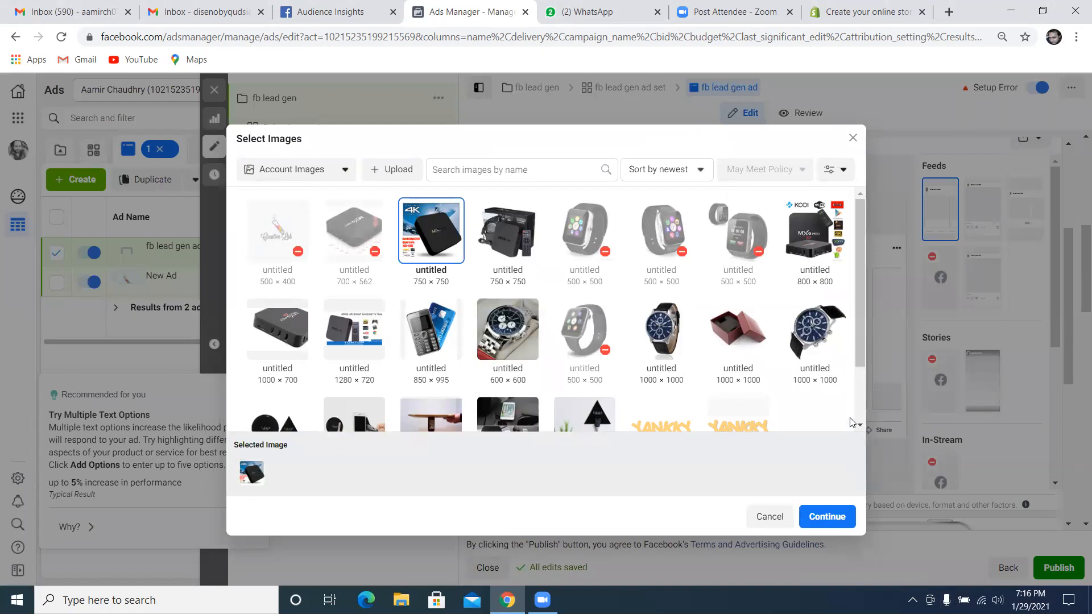
{"action": "left_click", "coordinate": [829, 516]}
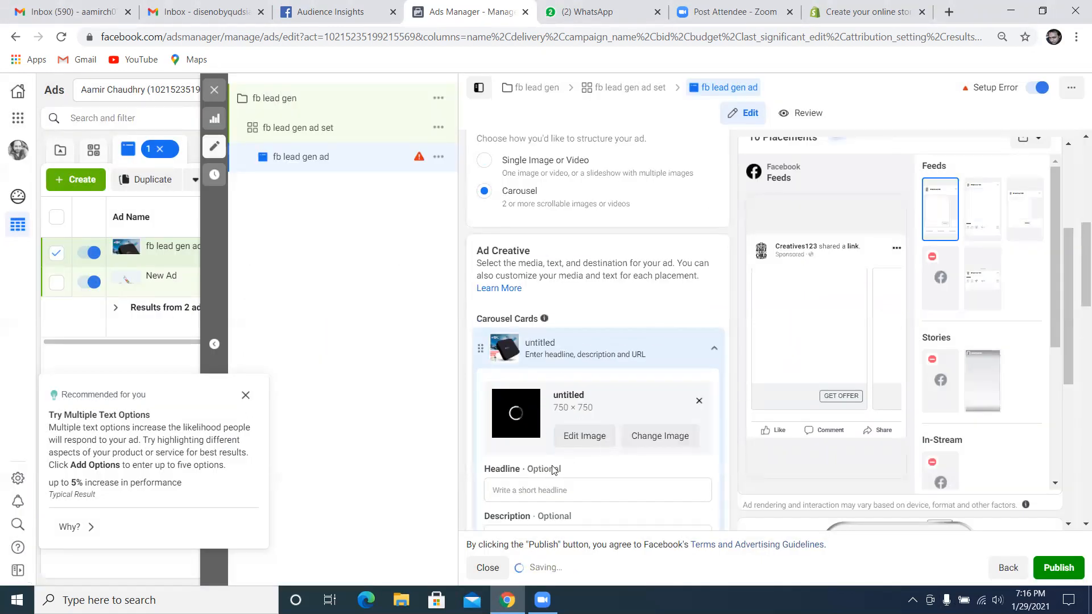
Give the first carousel card the headline "abc" and the description "60%off"
{"action": "scroll", "coordinate": [549, 461], "scroll_direction": "down", "scroll_amount": 1}
{"action": "left_click", "coordinate": [537, 419]}
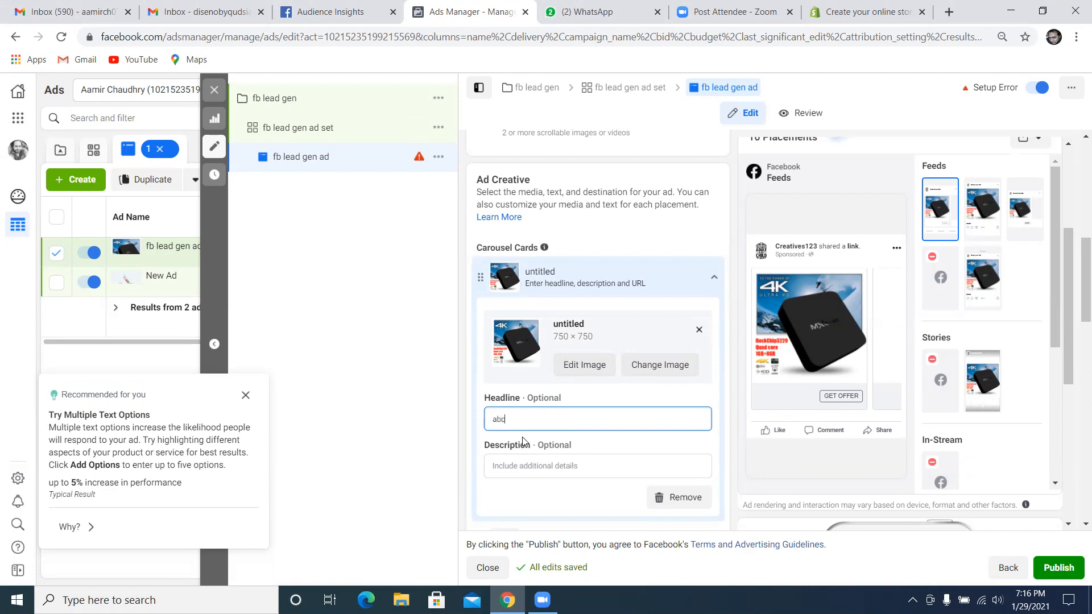
{"action": "left_click", "coordinate": [558, 470]}
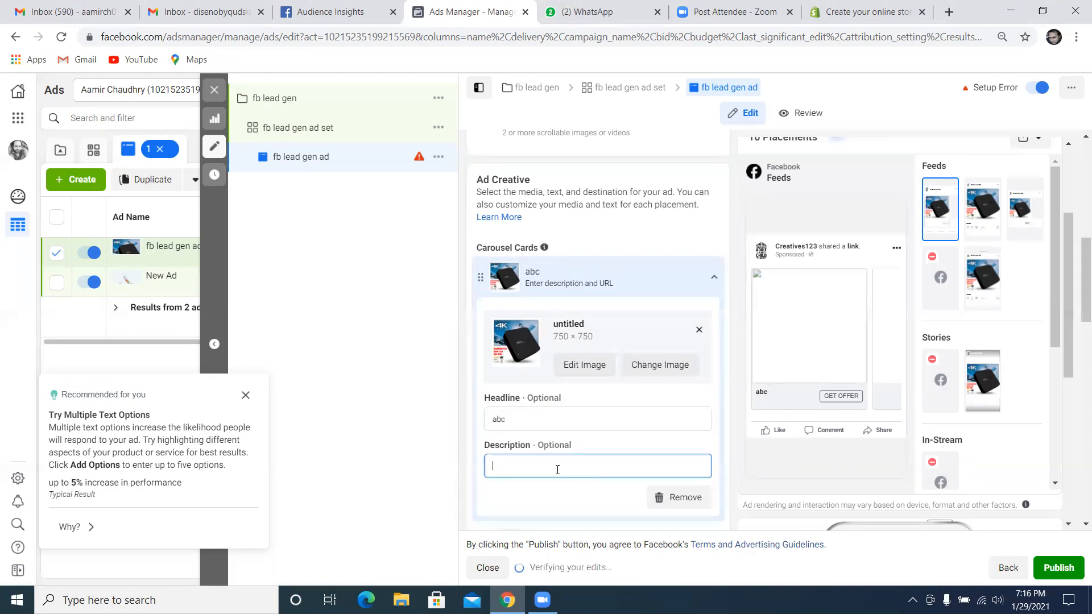
{"action": "type", "text": "60"}
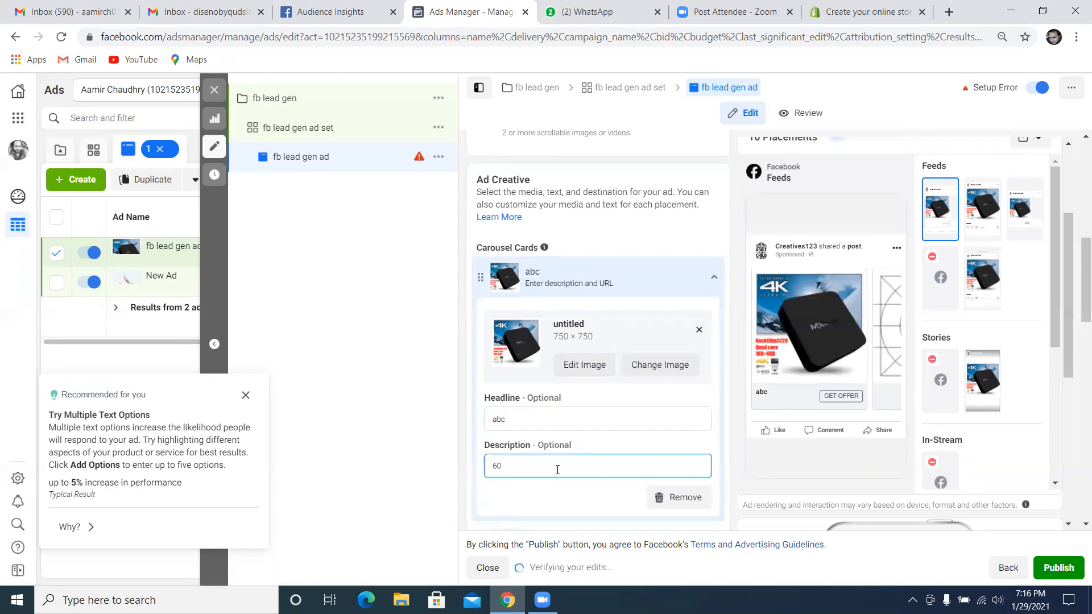
{"action": "type", "text": "%off"}
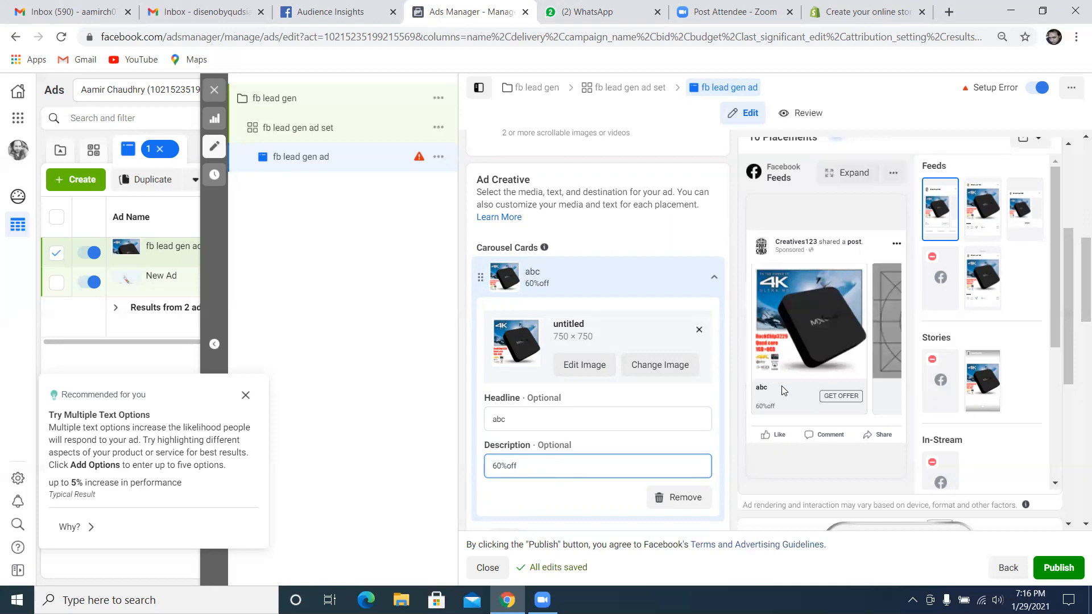
Use the 850 × 995 picture of the phone with a blue card from the account images for the second carousel card
{"action": "scroll", "coordinate": [591, 427], "scroll_direction": "down", "scroll_amount": 3}
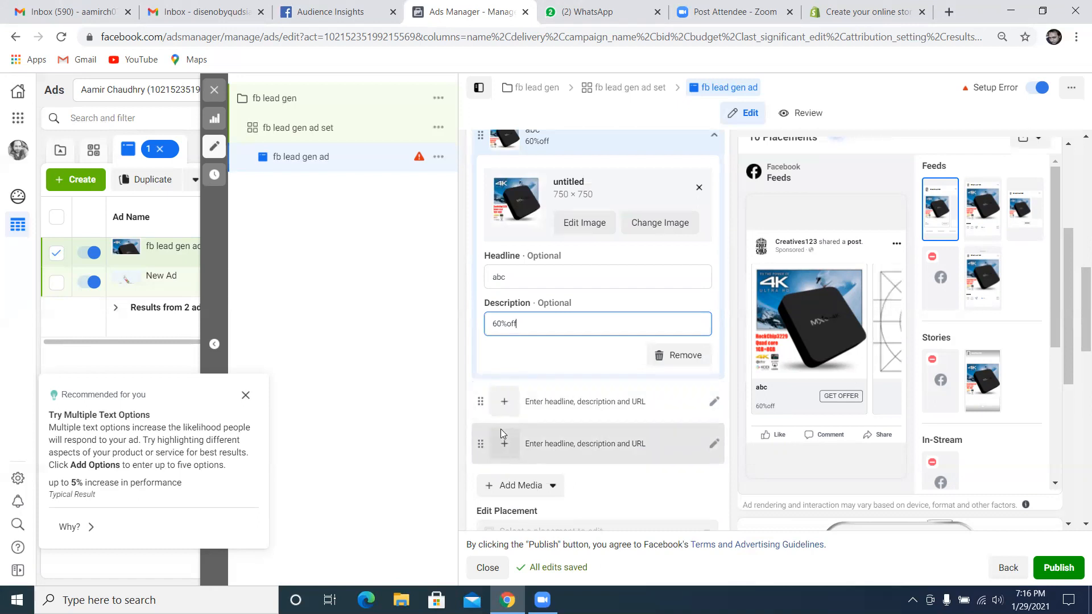
{"action": "left_click", "coordinate": [509, 401]}
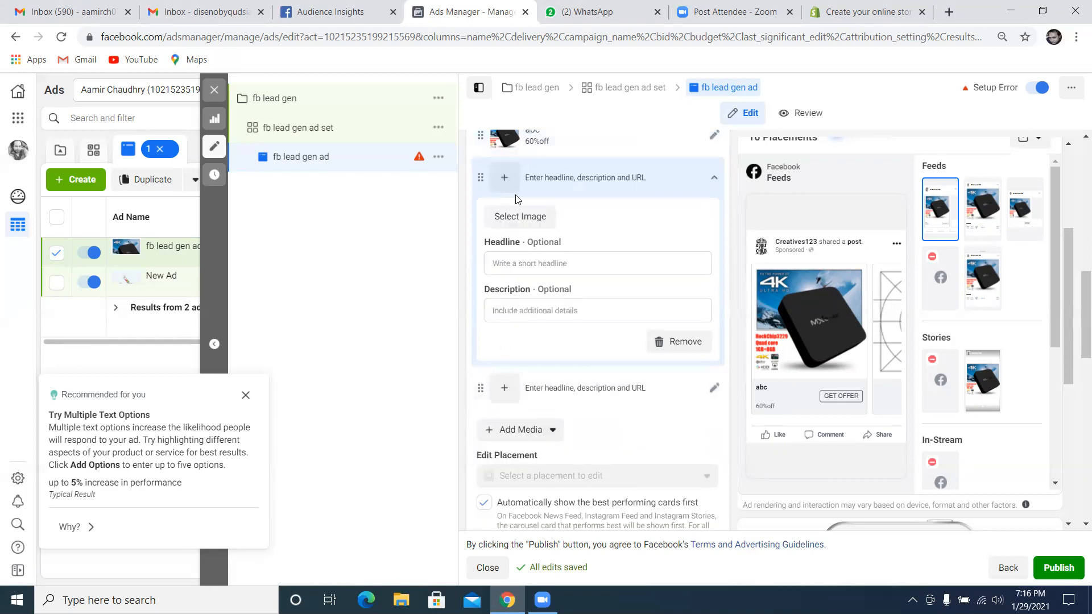
{"action": "left_click", "coordinate": [506, 220]}
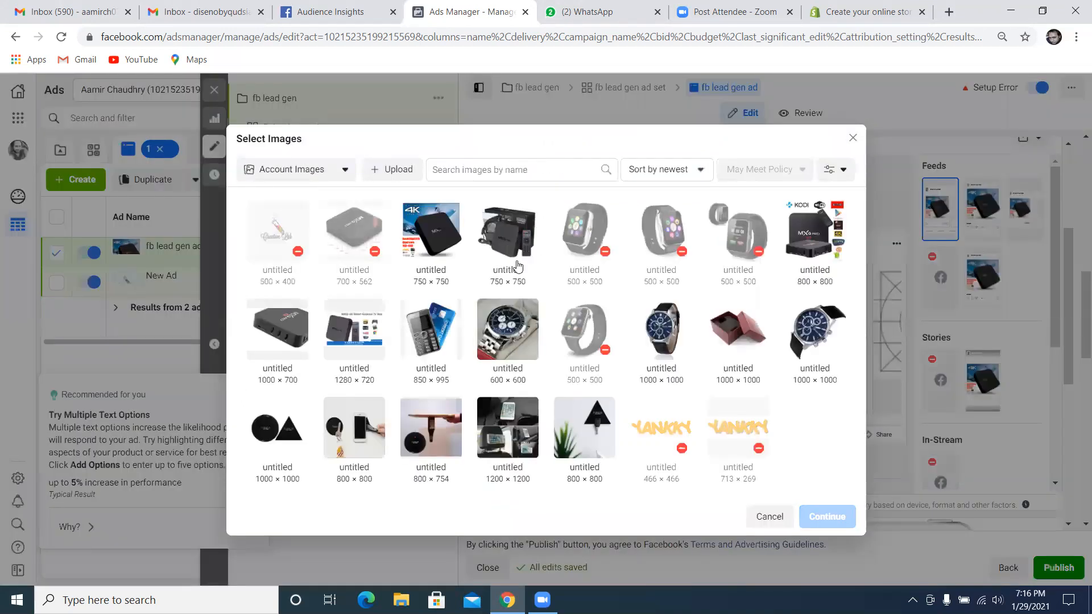
{"action": "left_click", "coordinate": [500, 325]}
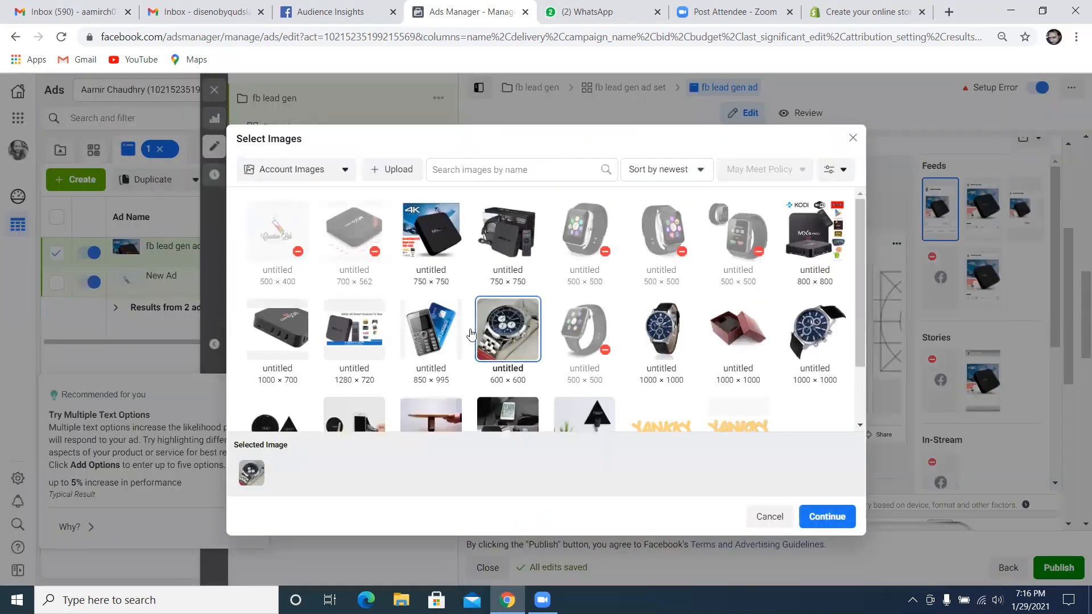
{"action": "left_click", "coordinate": [431, 331]}
{"action": "left_click", "coordinate": [826, 516]}
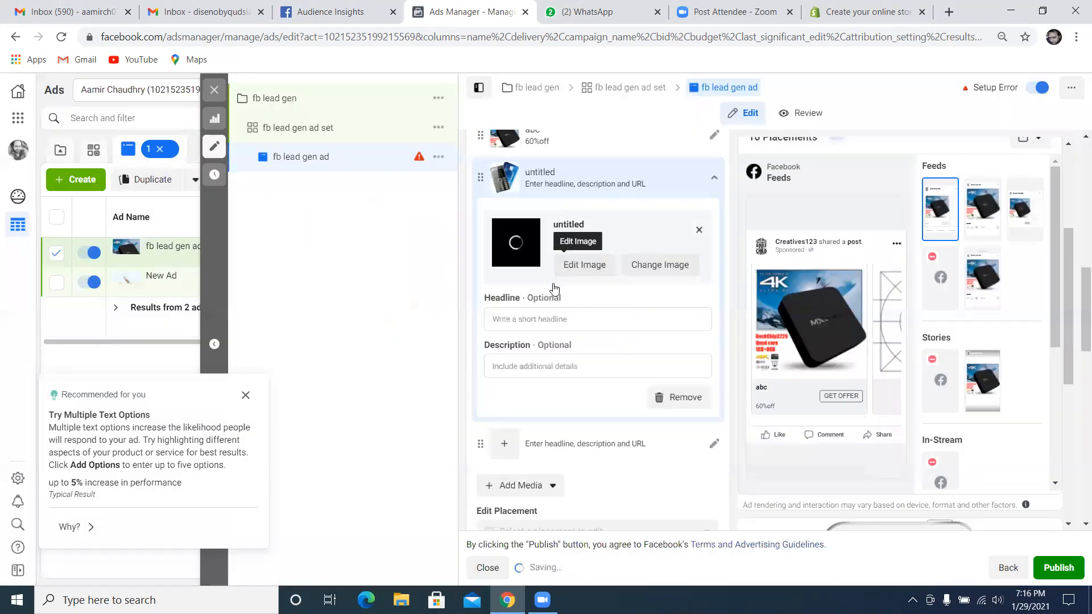
Give the second carousel card the headline "cde" and the description "pkr 567"
{"action": "left_click", "coordinate": [551, 319]}
{"action": "type", "text": "cde"}
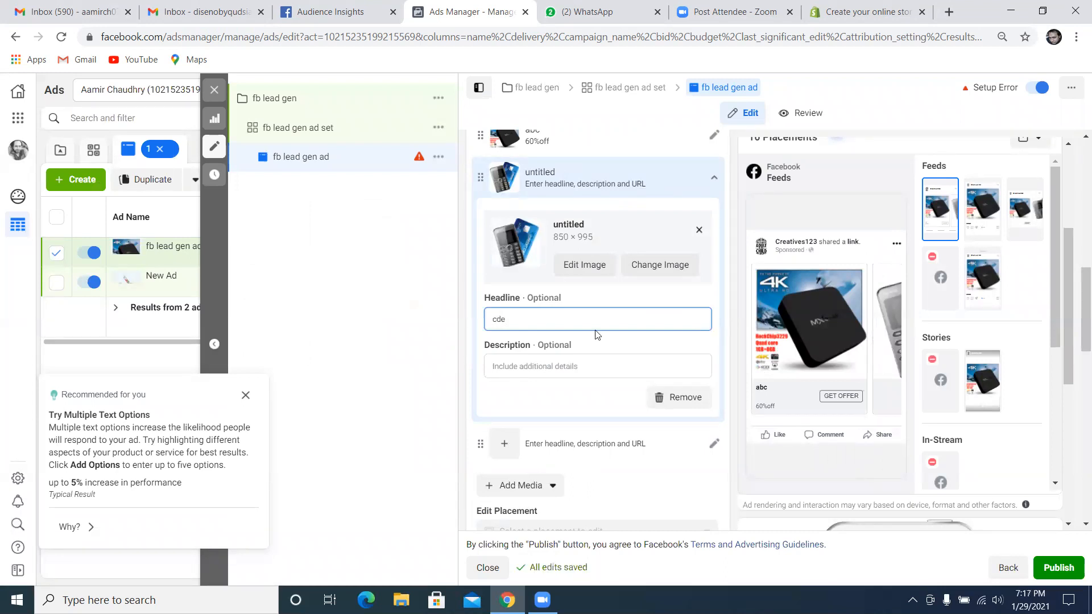
{"action": "left_click", "coordinate": [594, 373]}
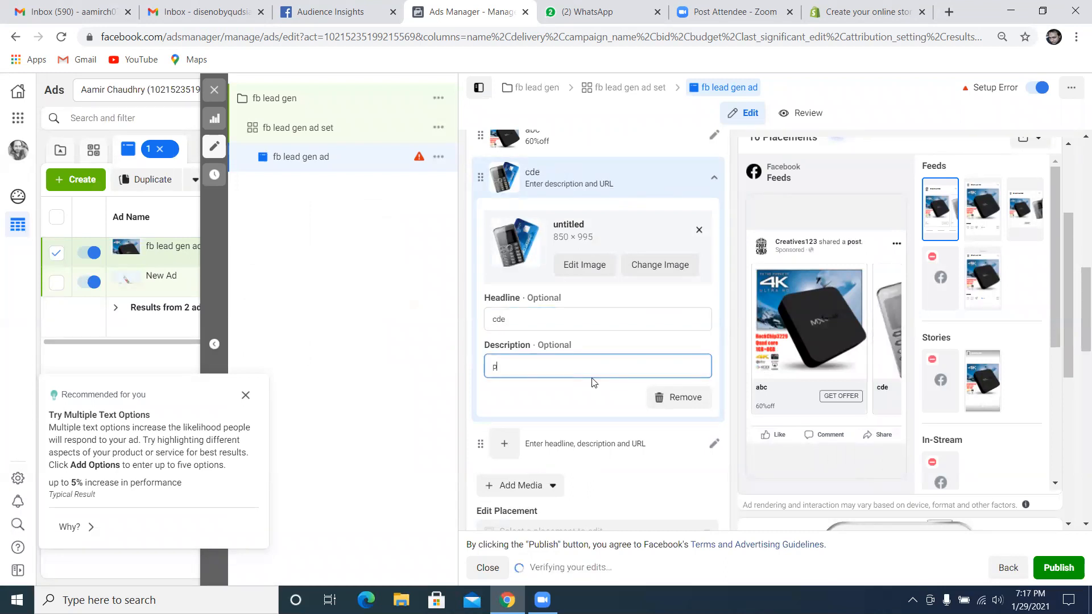
{"action": "type", "text": "pkr 567"}
Review the carousel in the Facebook feed preview and set the ad's call to action to Get Quote
{"action": "scroll", "coordinate": [592, 379], "scroll_direction": "up", "scroll_amount": 1}
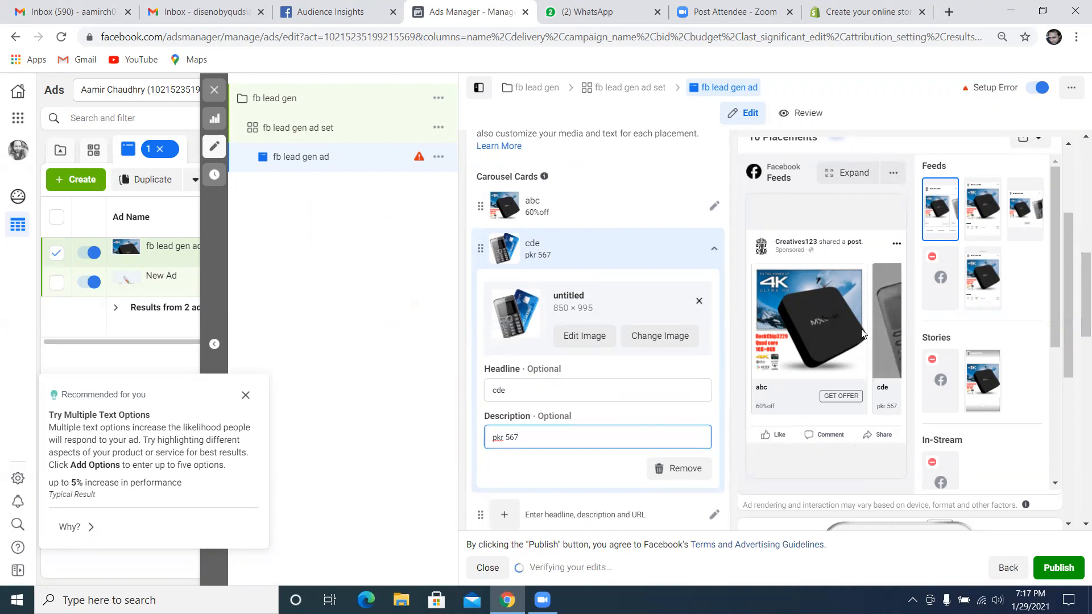
{"action": "scroll", "coordinate": [774, 377], "scroll_direction": "down", "scroll_amount": 1}
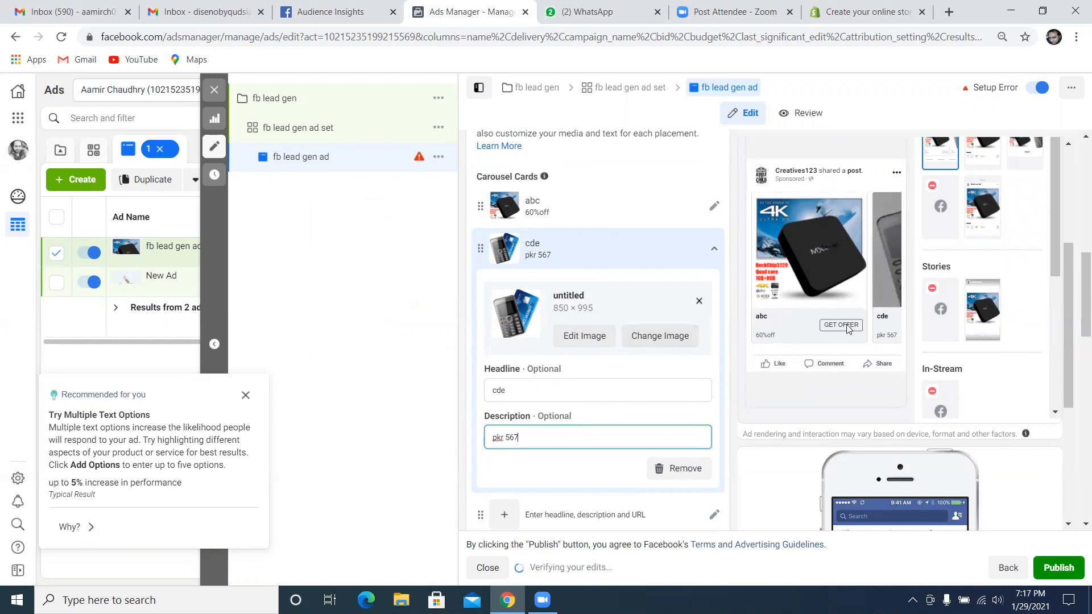
{"action": "scroll", "coordinate": [738, 327], "scroll_direction": "up", "scroll_amount": 2}
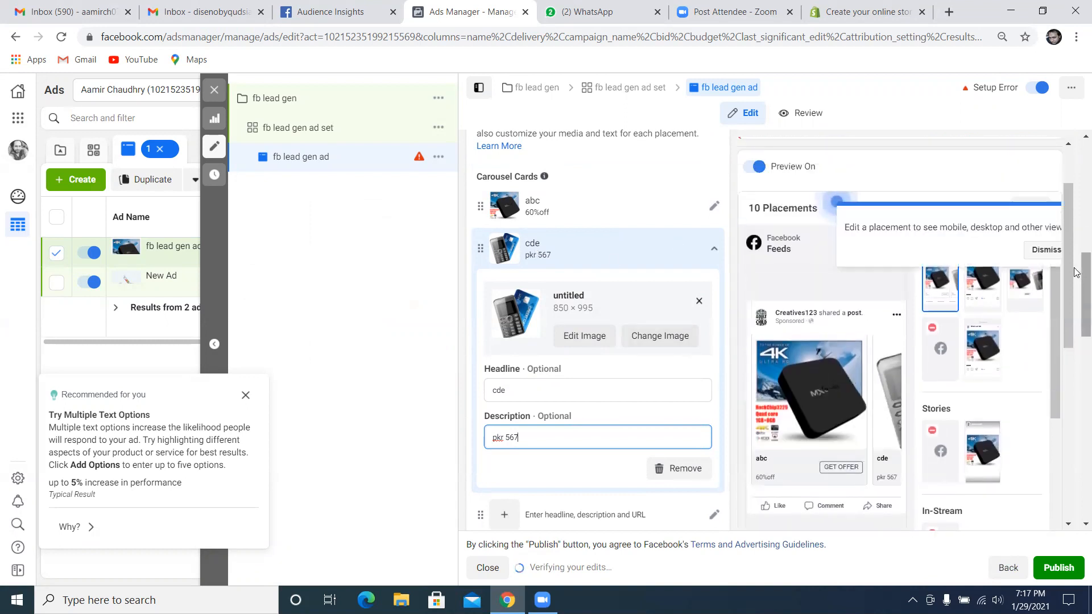
{"action": "left_click_drag", "start_coordinate": [1077, 289], "coordinate": [1077, 353]}
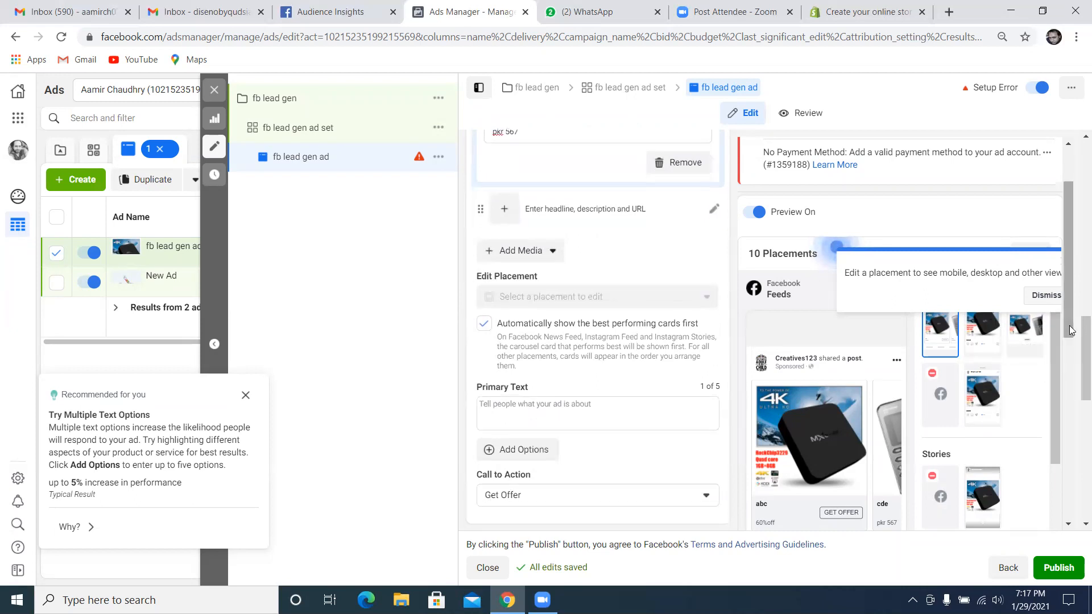
{"action": "scroll", "coordinate": [876, 379], "scroll_direction": "down", "scroll_amount": 3}
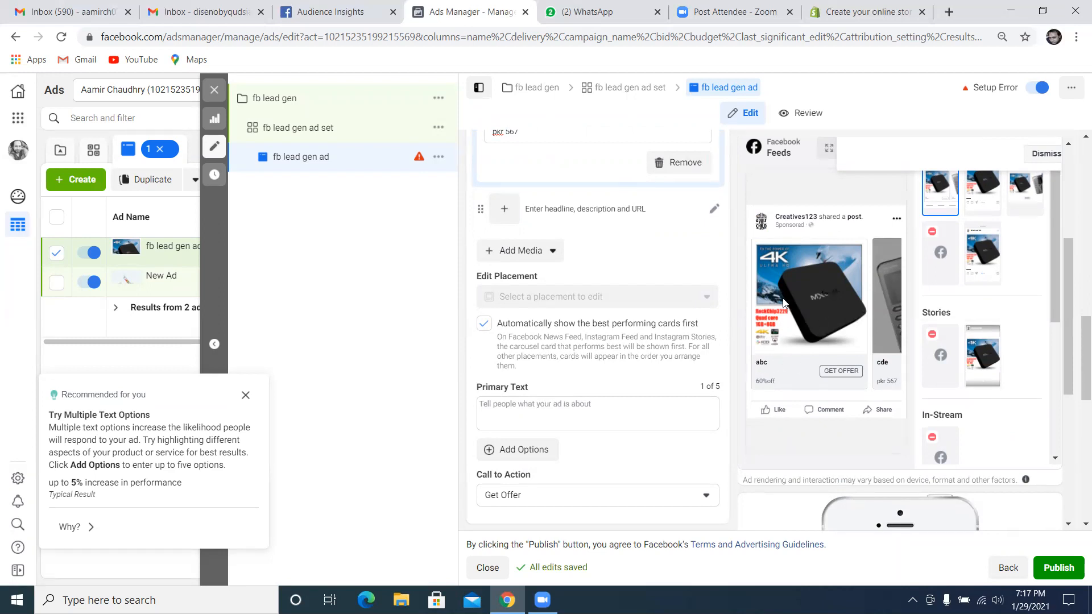
{"action": "mouse_move", "coordinate": [664, 301]}
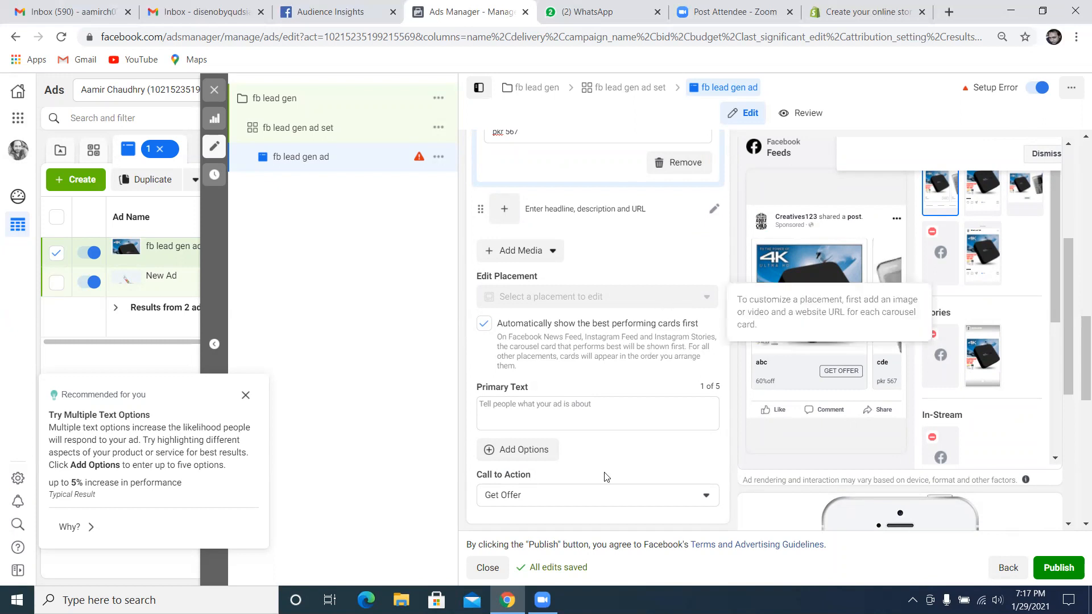
{"action": "left_click", "coordinate": [666, 503]}
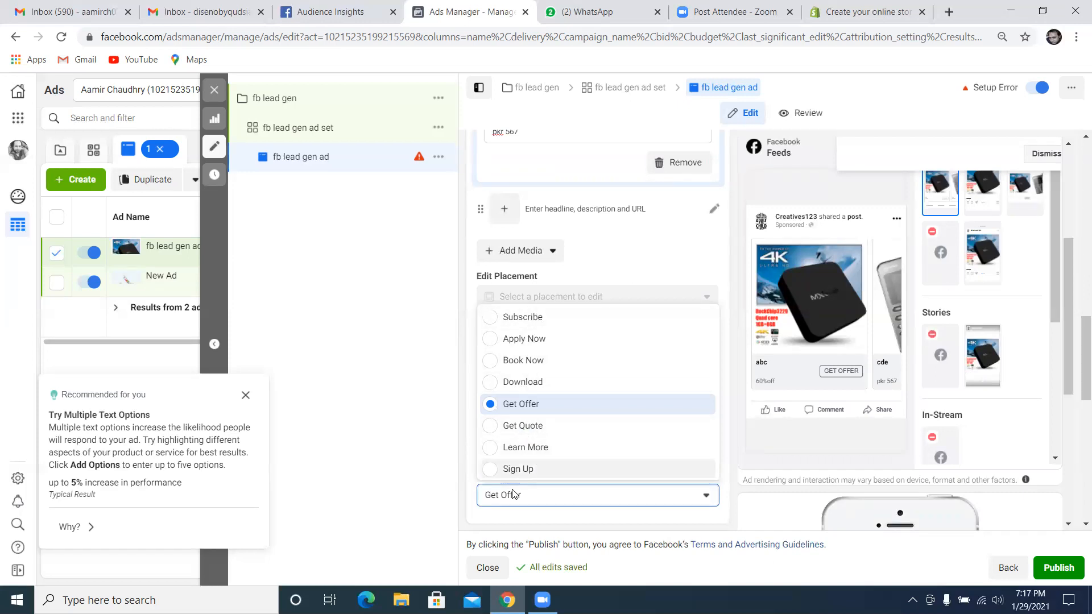
{"action": "left_click", "coordinate": [539, 428]}
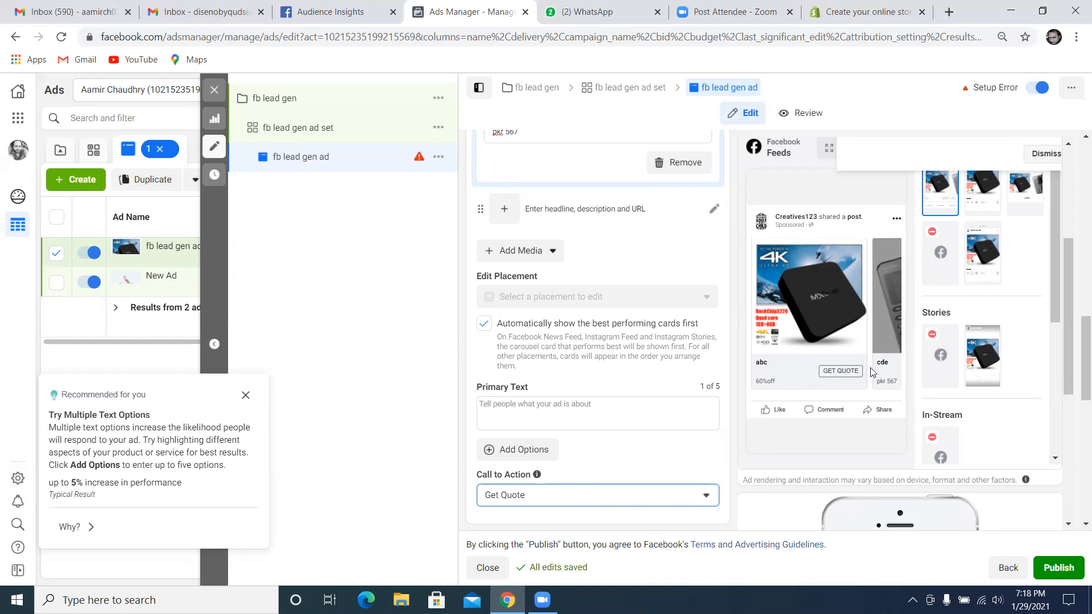
Start a new instant form for the ad and set its intro background to use an uploaded image
{"action": "scroll", "coordinate": [747, 388], "scroll_direction": "down", "scroll_amount": 4}
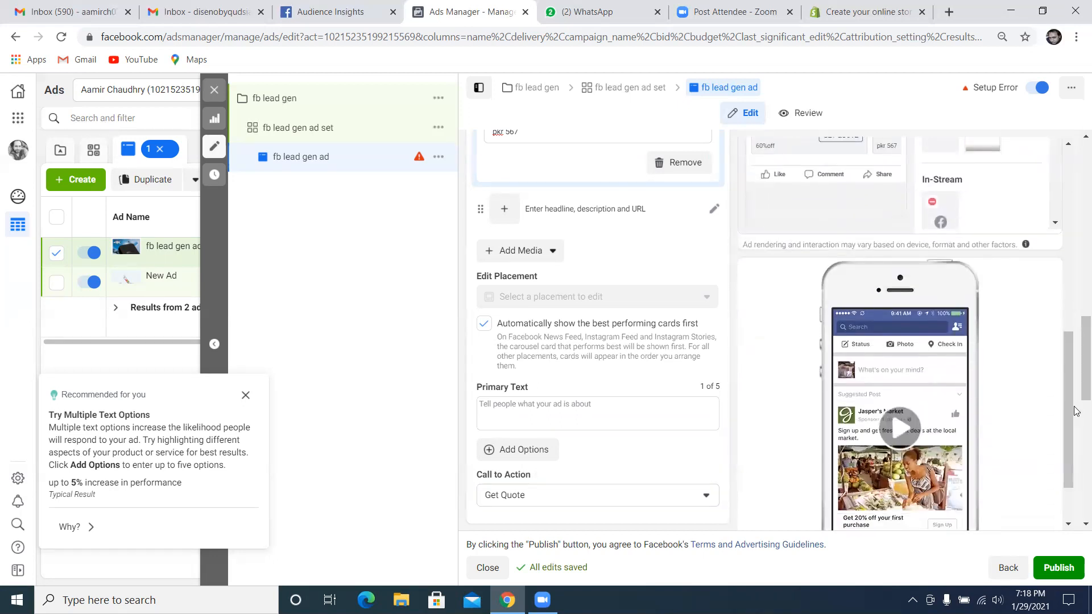
{"action": "scroll", "coordinate": [1075, 435], "scroll_direction": "down", "scroll_amount": 5}
{"action": "scroll", "coordinate": [1075, 442], "scroll_direction": "down", "scroll_amount": 3}
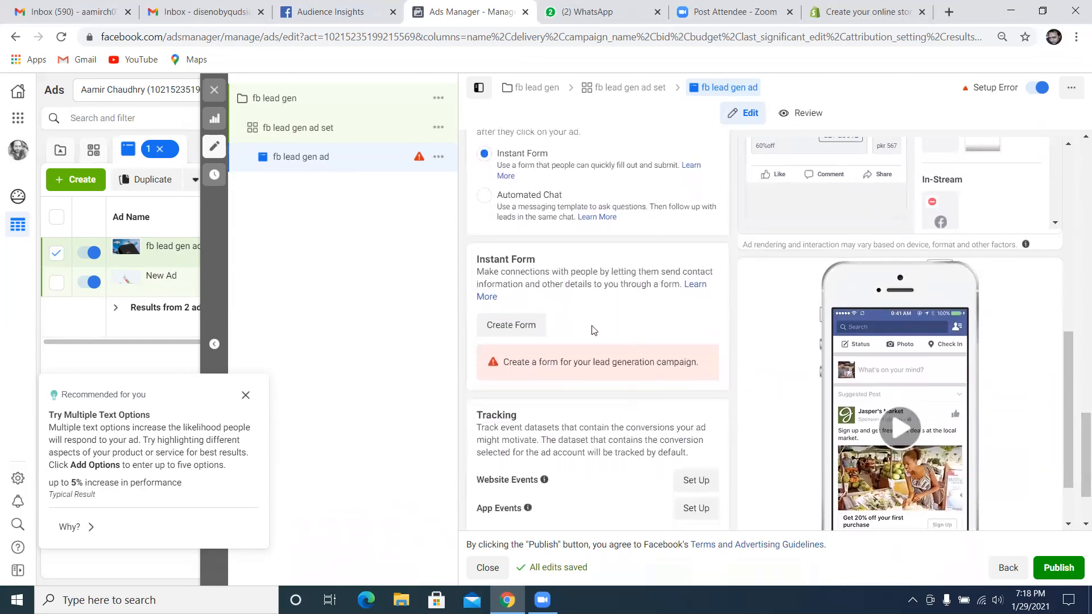
{"action": "left_click", "coordinate": [535, 326]}
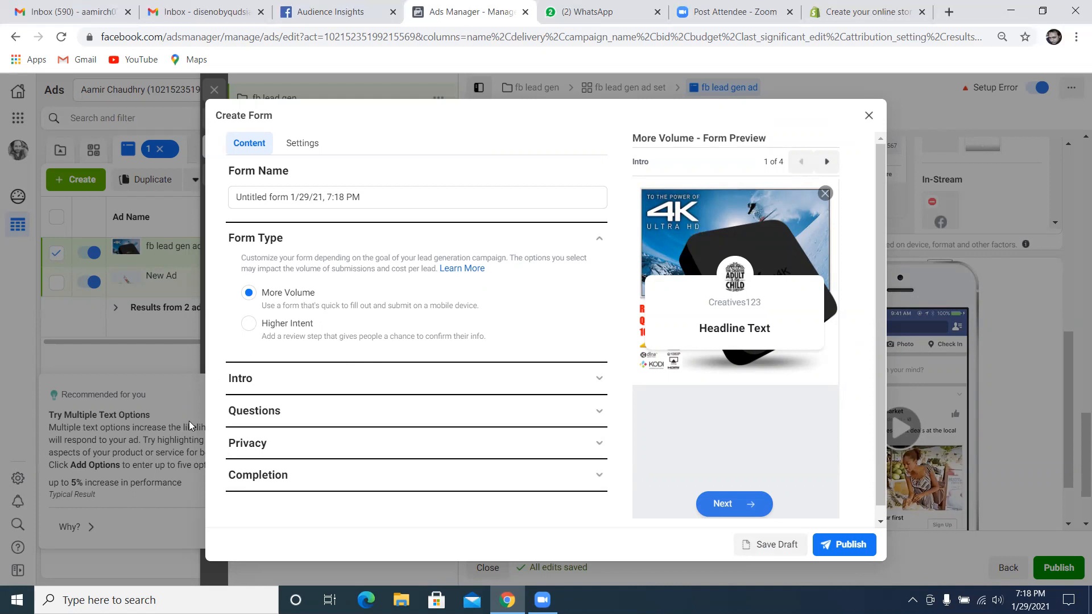
{"action": "left_click", "coordinate": [262, 382]}
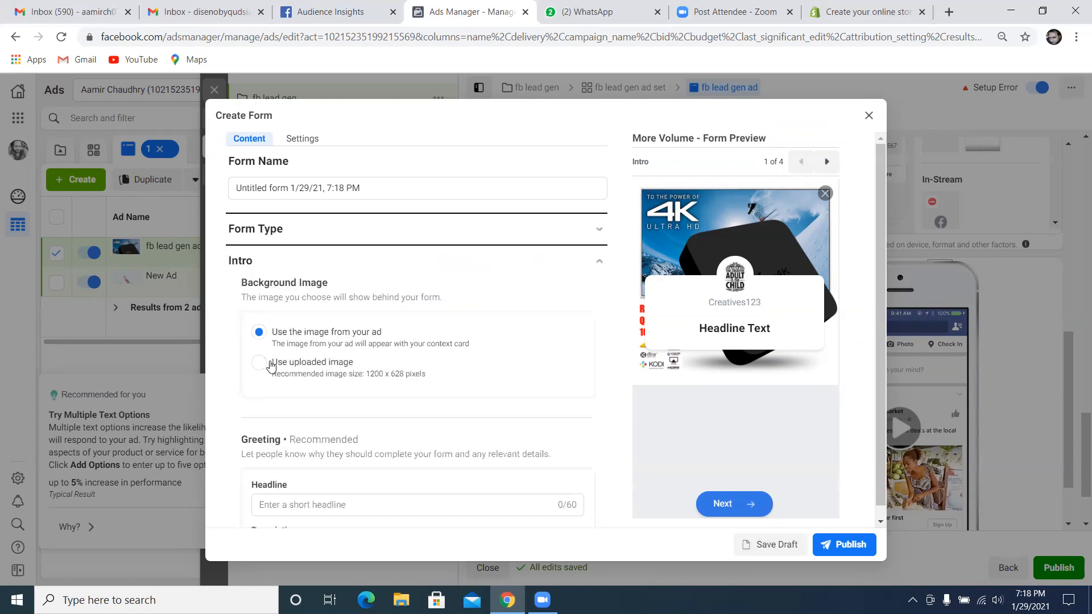
{"action": "left_click", "coordinate": [258, 364]}
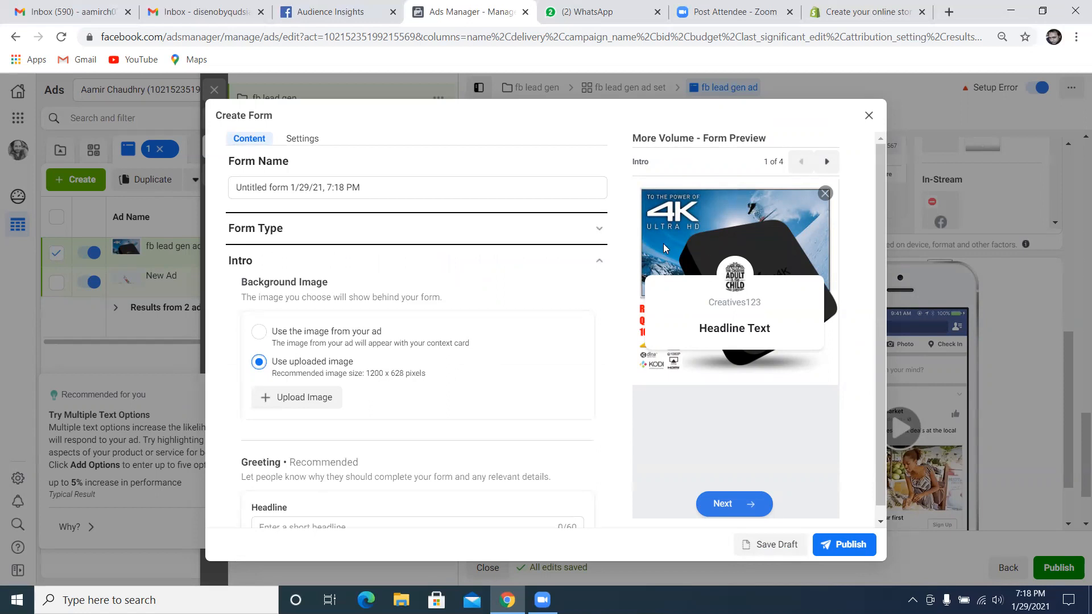
Upload the desktop image Google Display Ad certificate as the form's intro background
{"action": "left_click", "coordinate": [259, 332]}
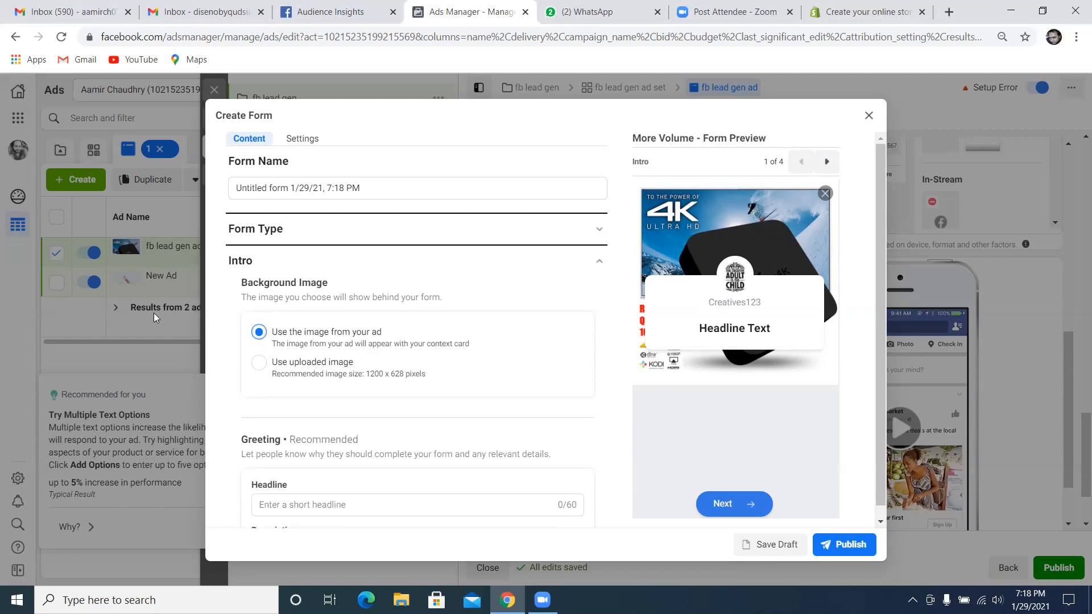
{"action": "left_click", "coordinate": [260, 363]}
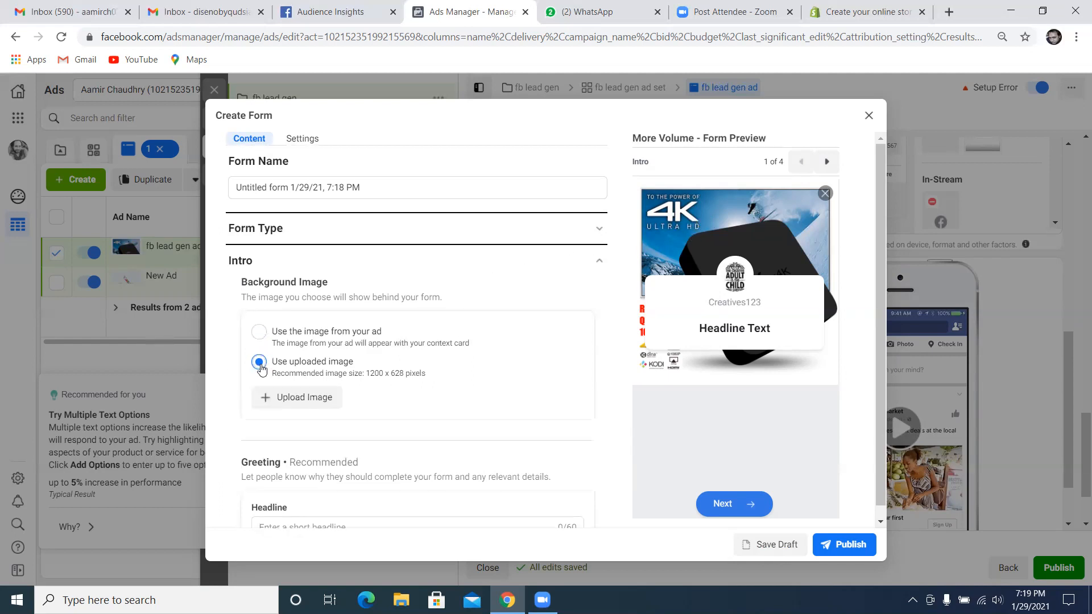
{"action": "left_click", "coordinate": [307, 401]}
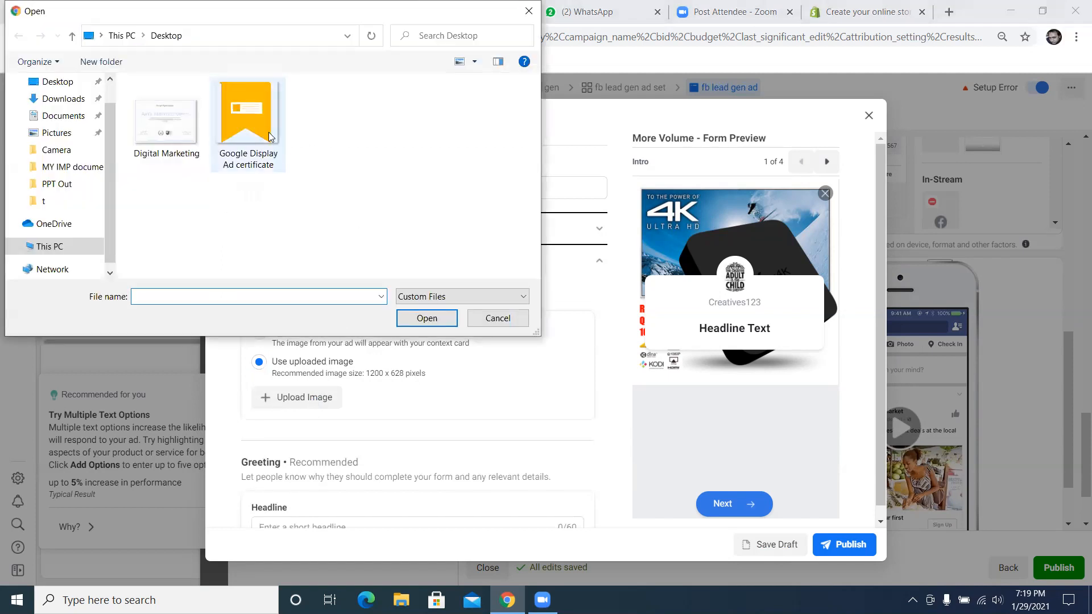
{"action": "left_click", "coordinate": [240, 133]}
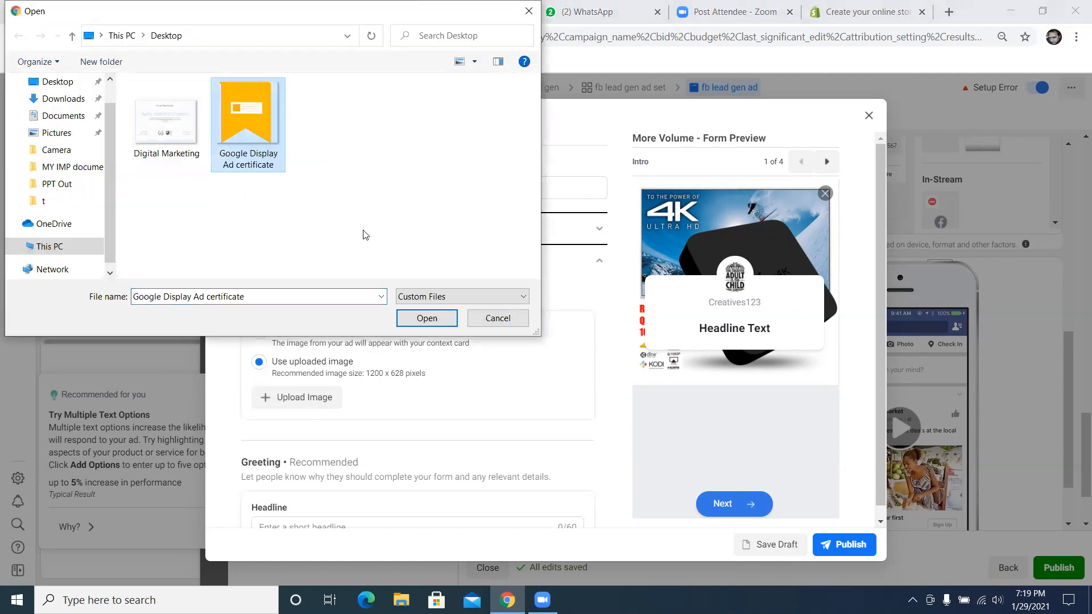
{"action": "left_click", "coordinate": [421, 320]}
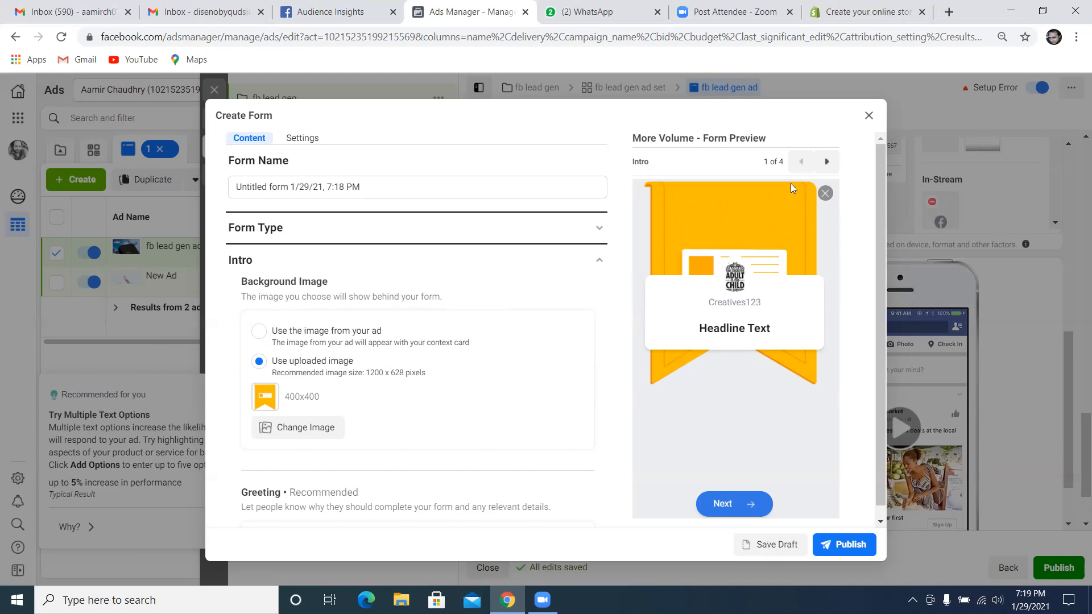
Review all four screens of the form preview, return to the intro screen and close the form without saving
{"action": "scroll", "coordinate": [475, 394], "scroll_direction": "down", "scroll_amount": 3}
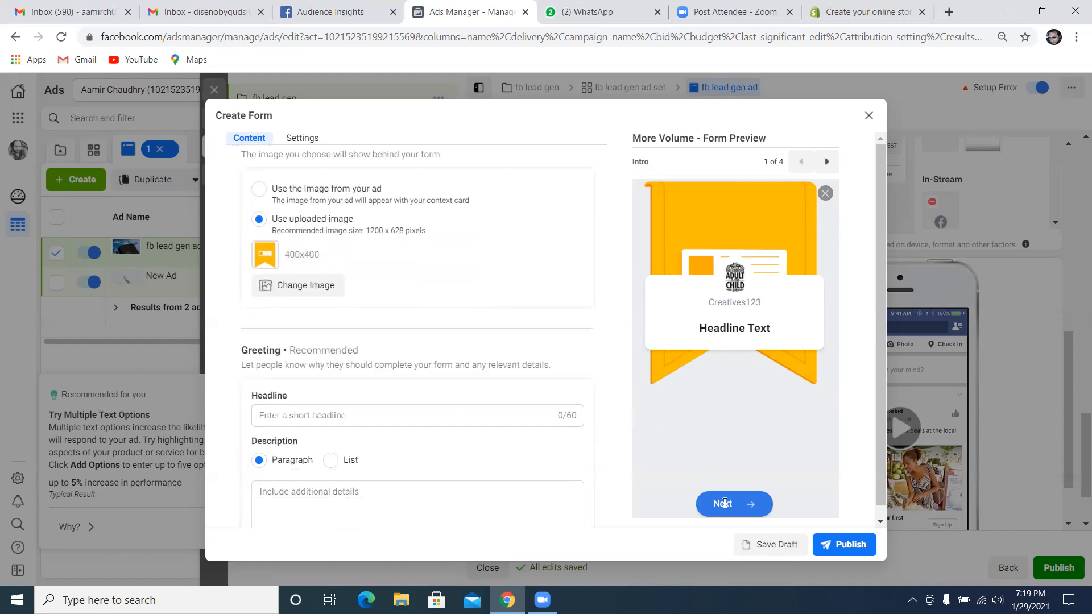
{"action": "left_click", "coordinate": [830, 165]}
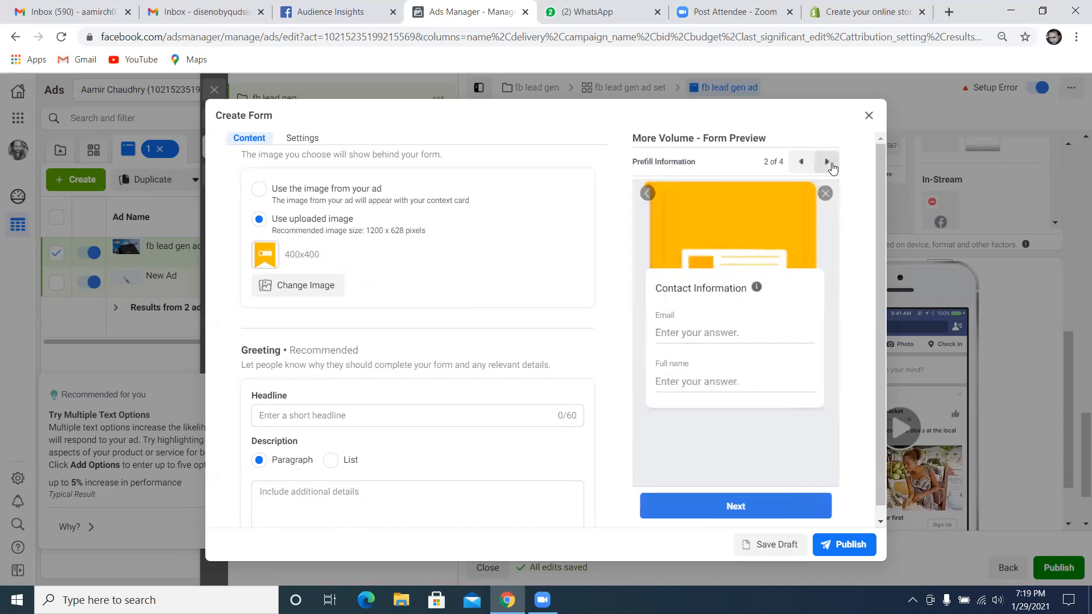
{"action": "left_click", "coordinate": [830, 165]}
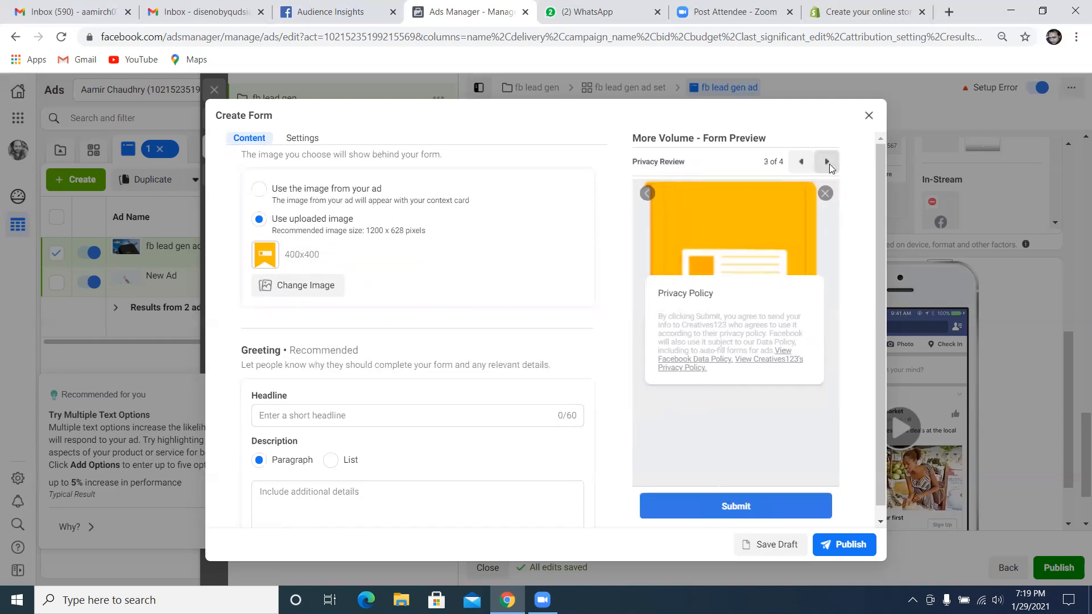
{"action": "left_click", "coordinate": [827, 162]}
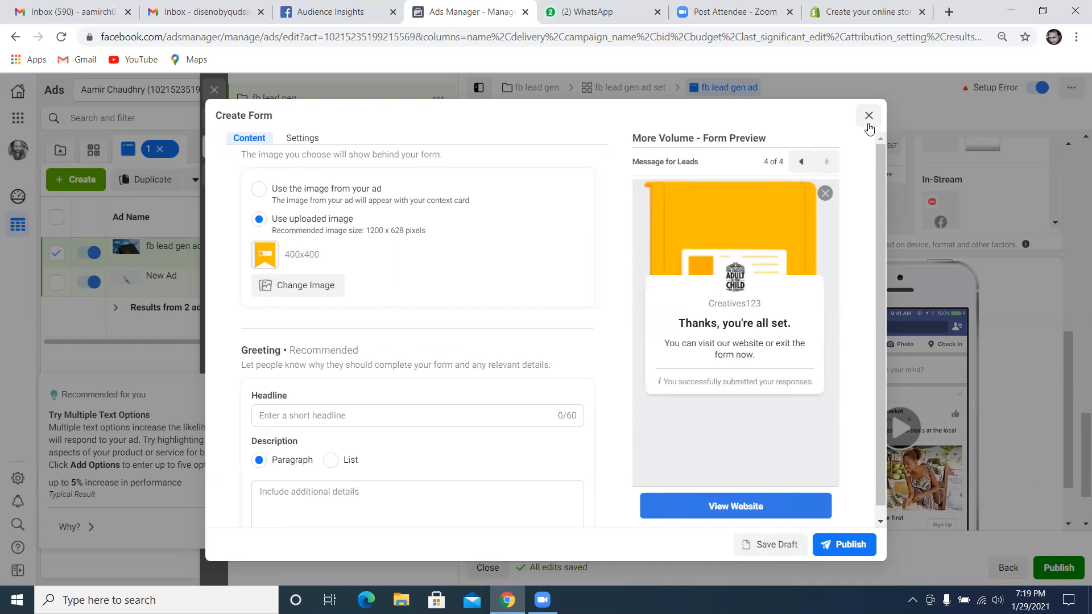
{"action": "left_click", "coordinate": [802, 160]}
{"action": "left_click", "coordinate": [802, 160]}
{"action": "left_click", "coordinate": [802, 160]}
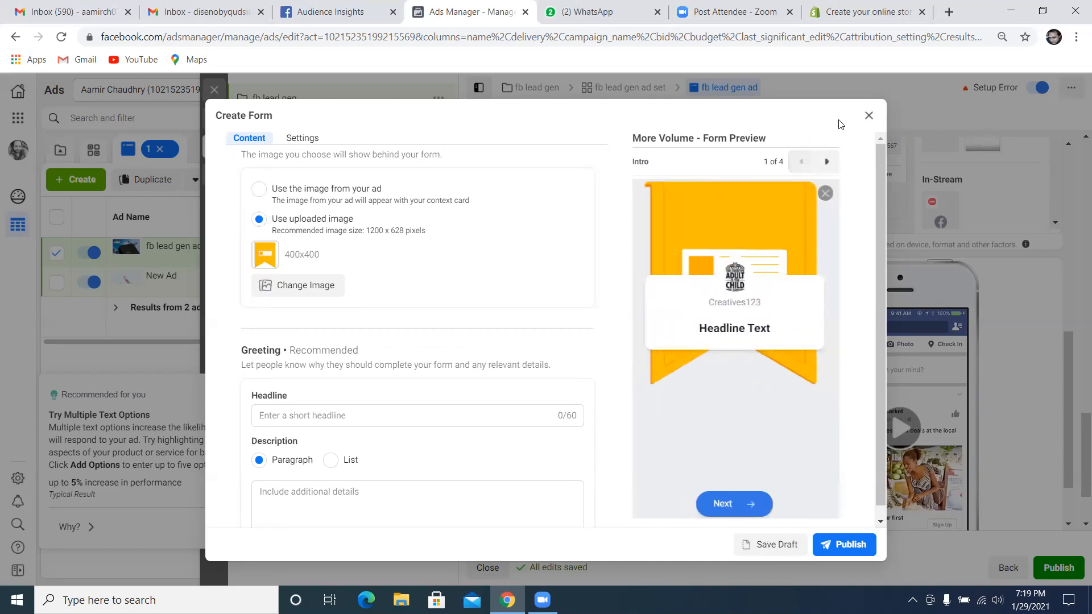
{"action": "left_click", "coordinate": [869, 118]}
{"action": "left_click", "coordinate": [683, 286]}
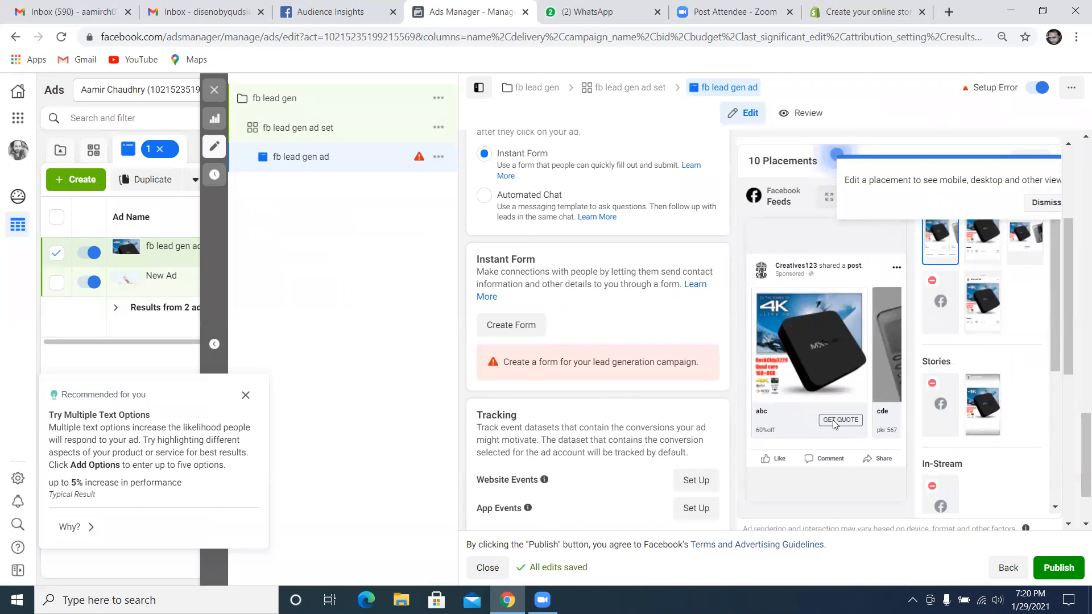
{"action": "left_click", "coordinate": [511, 326]}
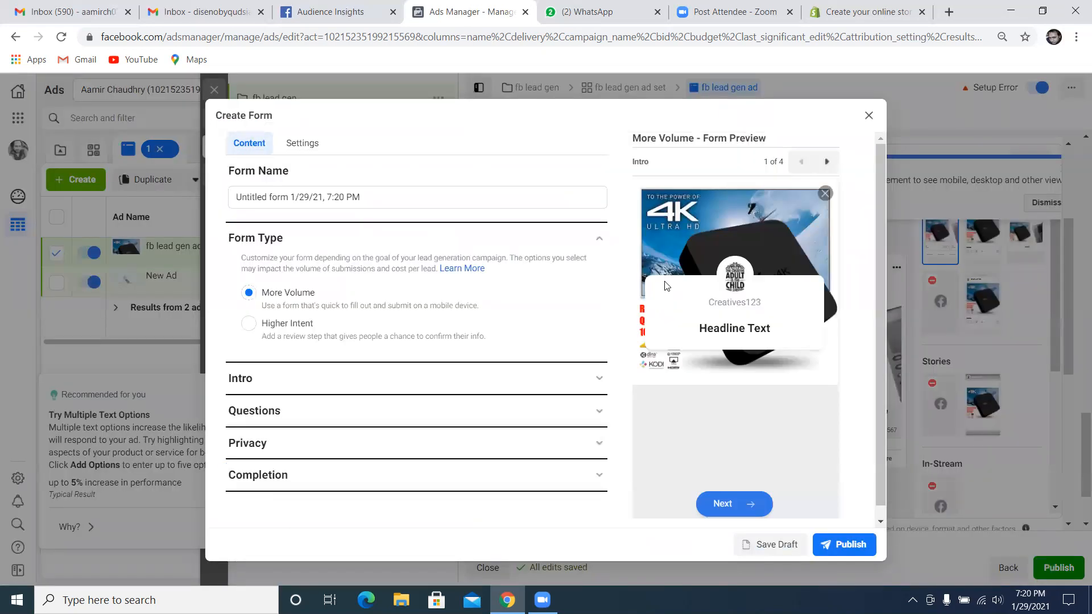
{"action": "left_click", "coordinate": [870, 116]}
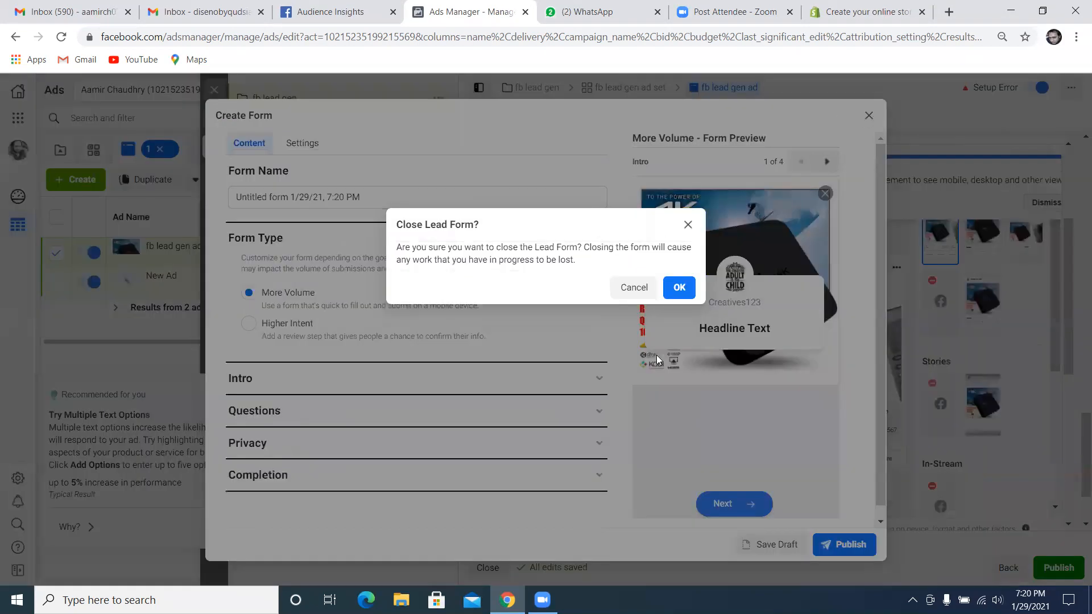
{"action": "left_click", "coordinate": [678, 288]}
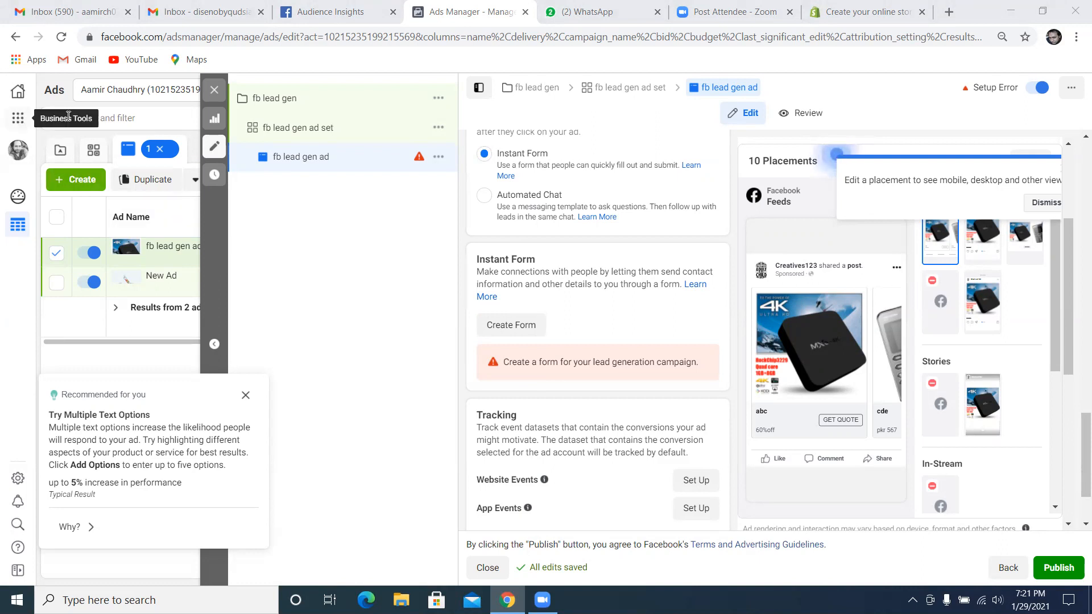
Close the editor of the fb lead gen ad without publishing the draft items
{"action": "left_click", "coordinate": [215, 90]}
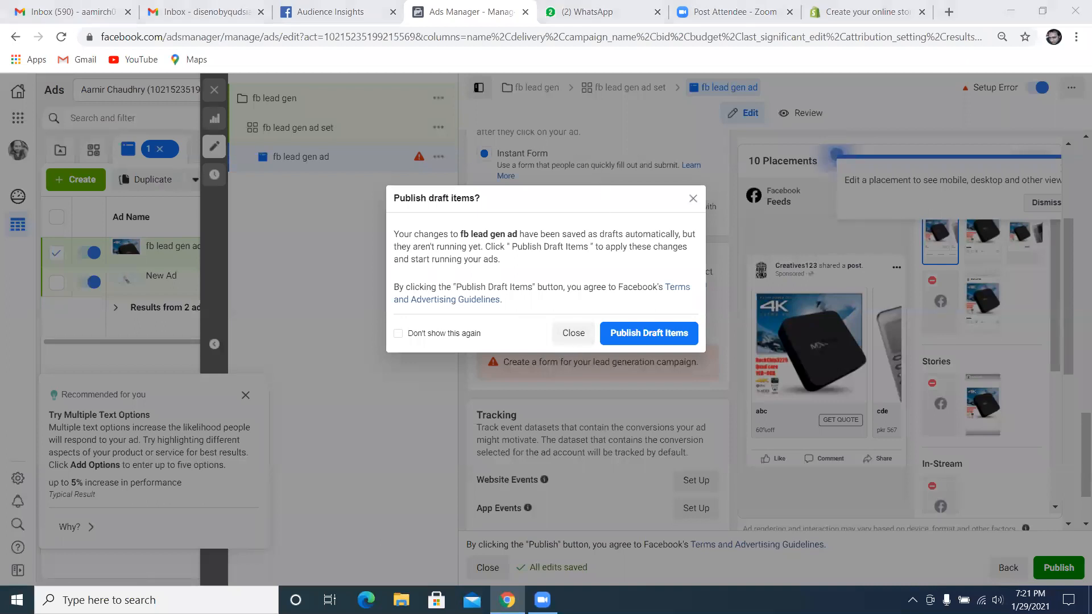
{"action": "left_click", "coordinate": [692, 199]}
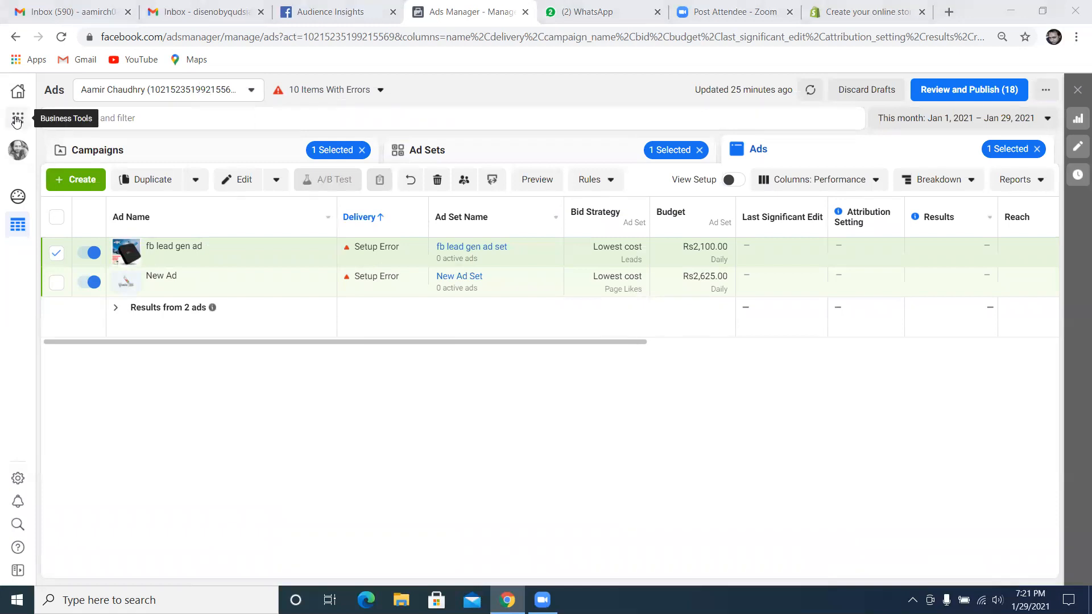
{"action": "left_click", "coordinate": [67, 178]}
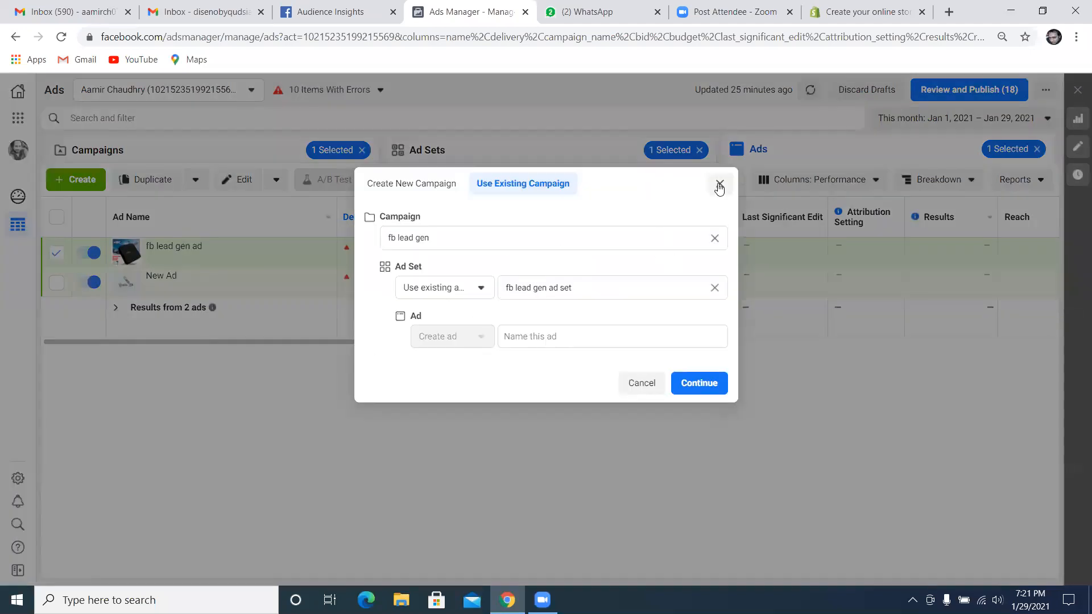
{"action": "left_click", "coordinate": [720, 184]}
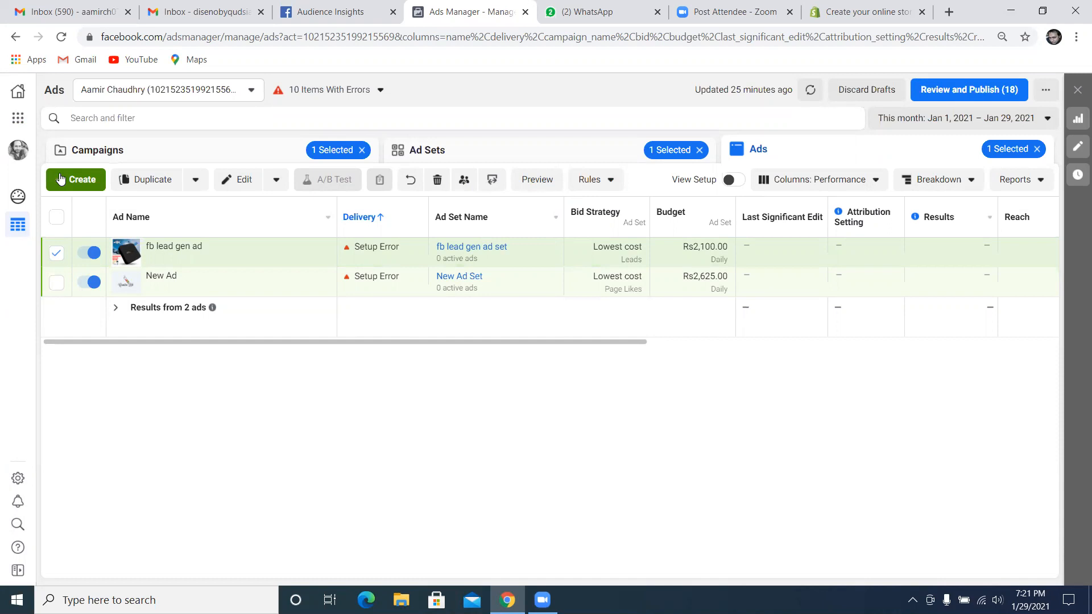
Show the campaigns list and clear the campaign, ad set and ad selections
{"action": "left_click", "coordinate": [353, 152]}
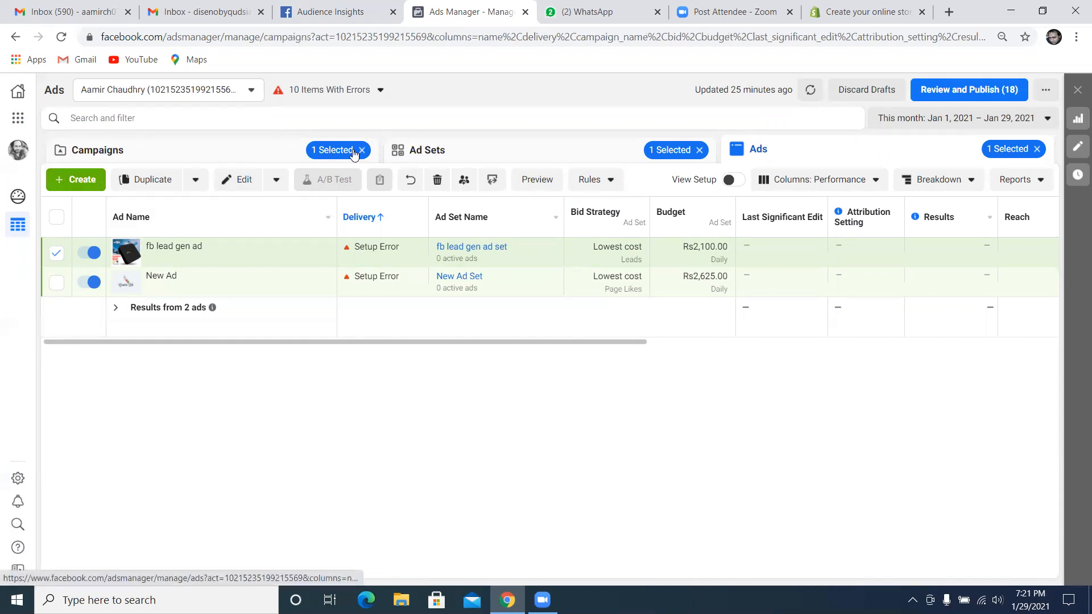
{"action": "left_click", "coordinate": [360, 150]}
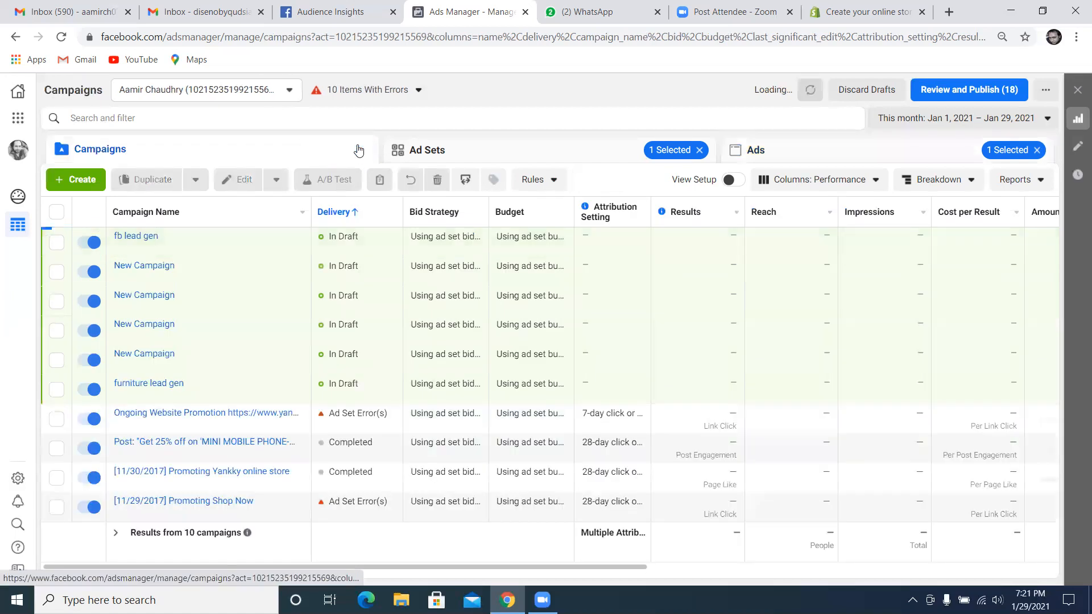
{"action": "left_click", "coordinate": [699, 150]}
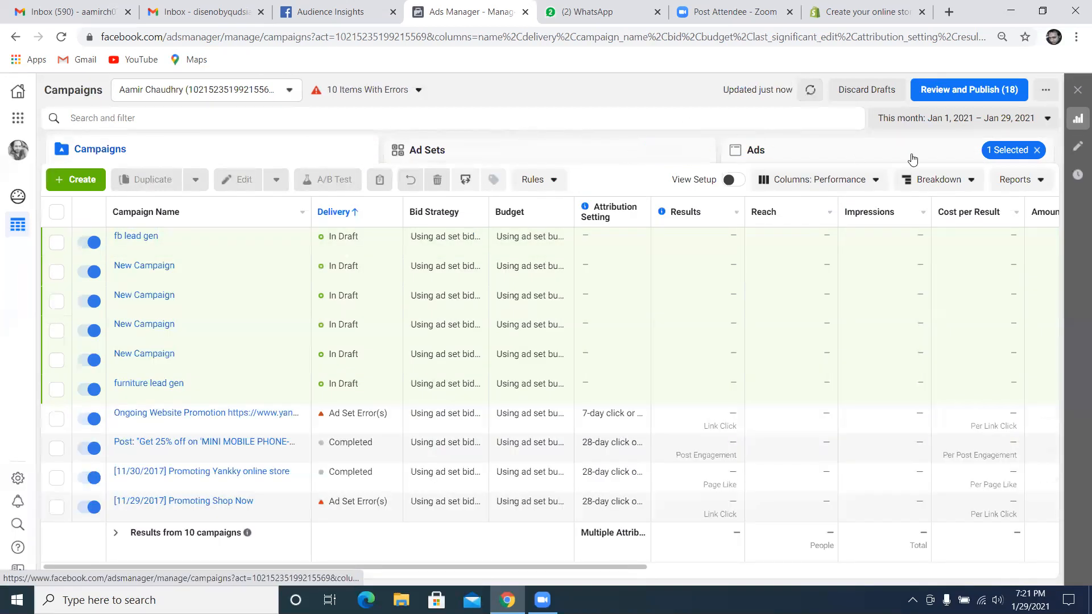
{"action": "left_click", "coordinate": [1037, 150]}
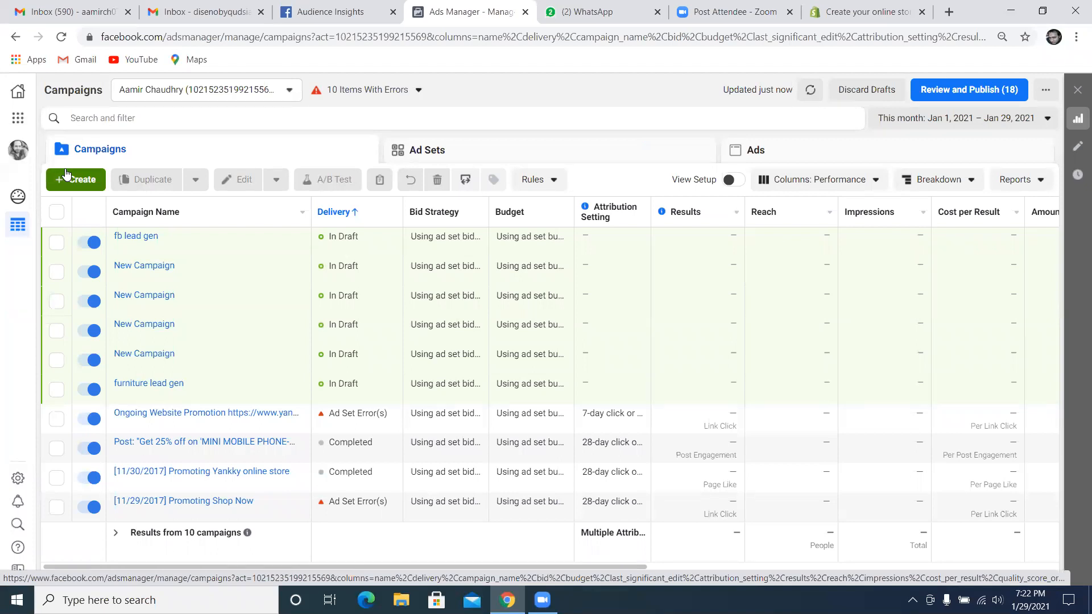
Start a new campaign with the Lead generation objective and expand its optional naming section
{"action": "left_click", "coordinate": [84, 181]}
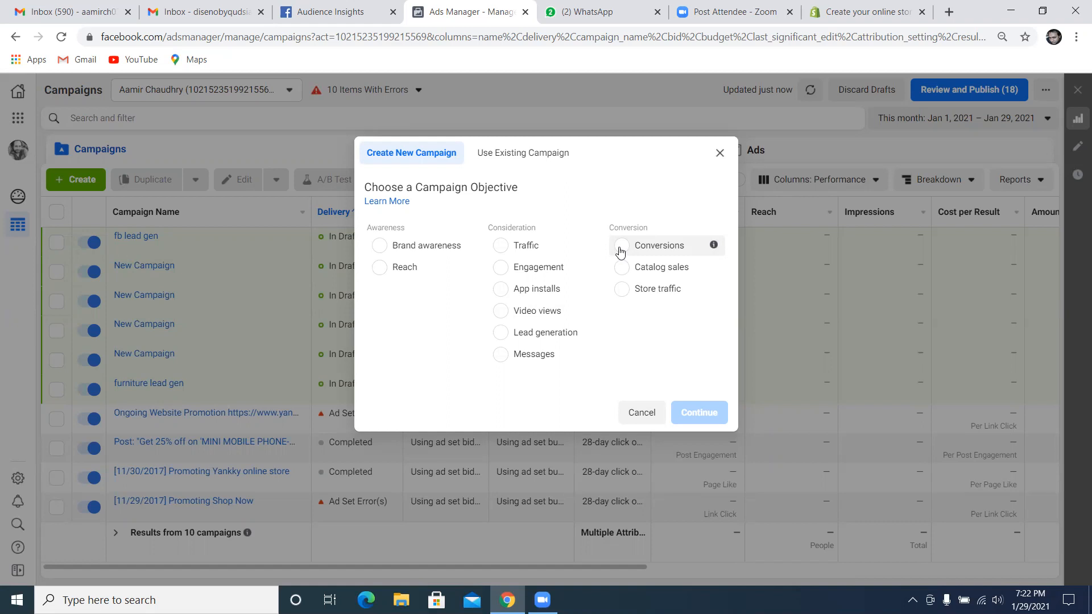
{"action": "left_click", "coordinate": [501, 339]}
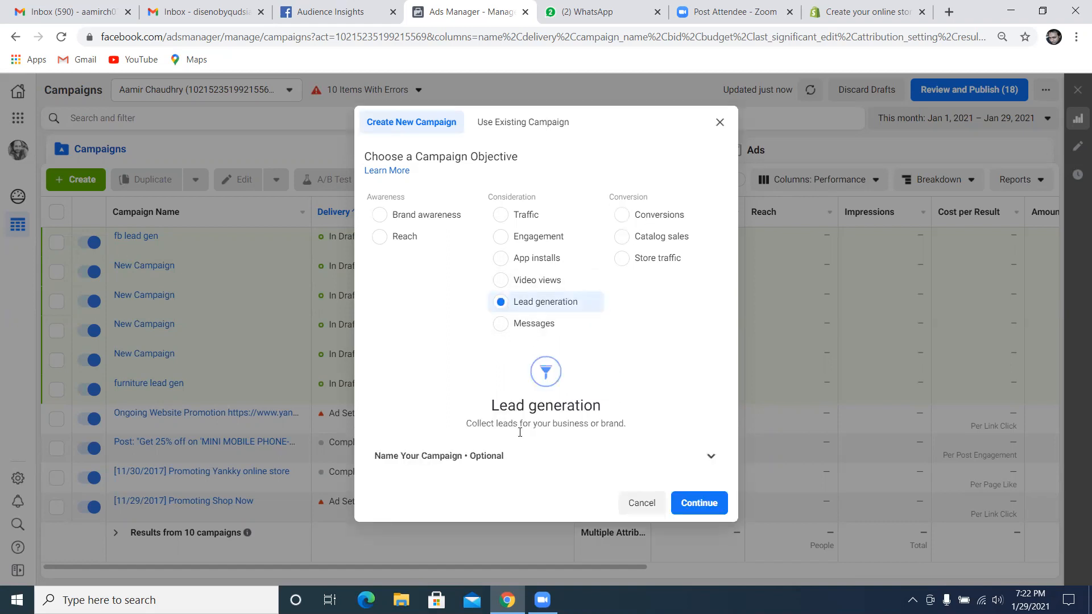
{"action": "left_click", "coordinate": [718, 457]}
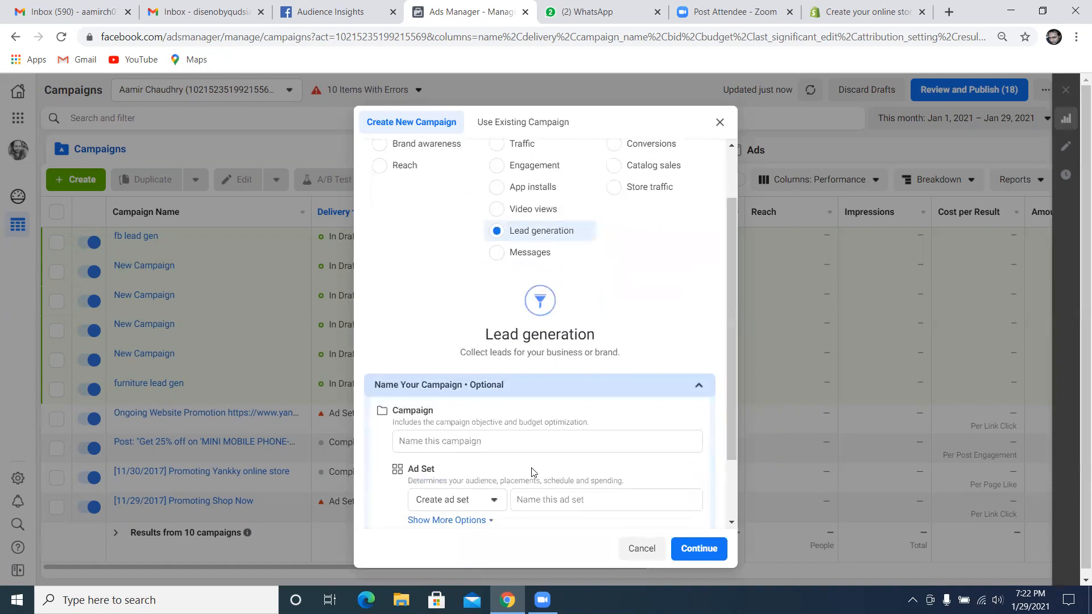
{"action": "scroll", "coordinate": [507, 421], "scroll_direction": "down", "scroll_amount": 3}
{"action": "scroll", "coordinate": [552, 267], "scroll_direction": "up", "scroll_amount": 3}
{"action": "scroll", "coordinate": [518, 239], "scroll_direction": "up", "scroll_amount": 2}
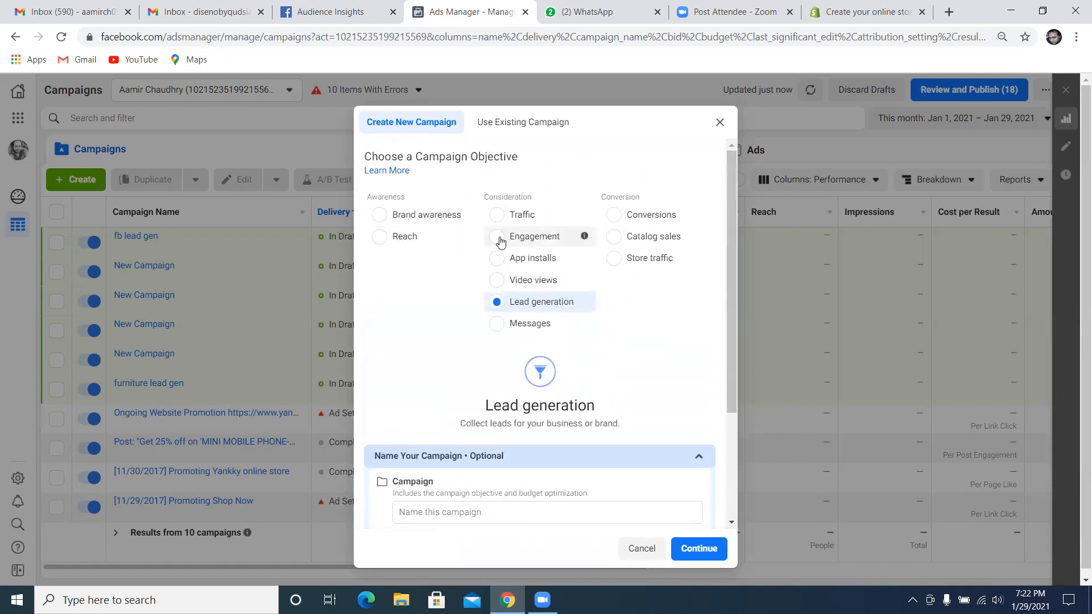
Change the new campaign's objective to Engagement and review its engagement types
{"action": "left_click", "coordinate": [500, 238]}
{"action": "scroll", "coordinate": [433, 398], "scroll_direction": "down", "scroll_amount": 2}
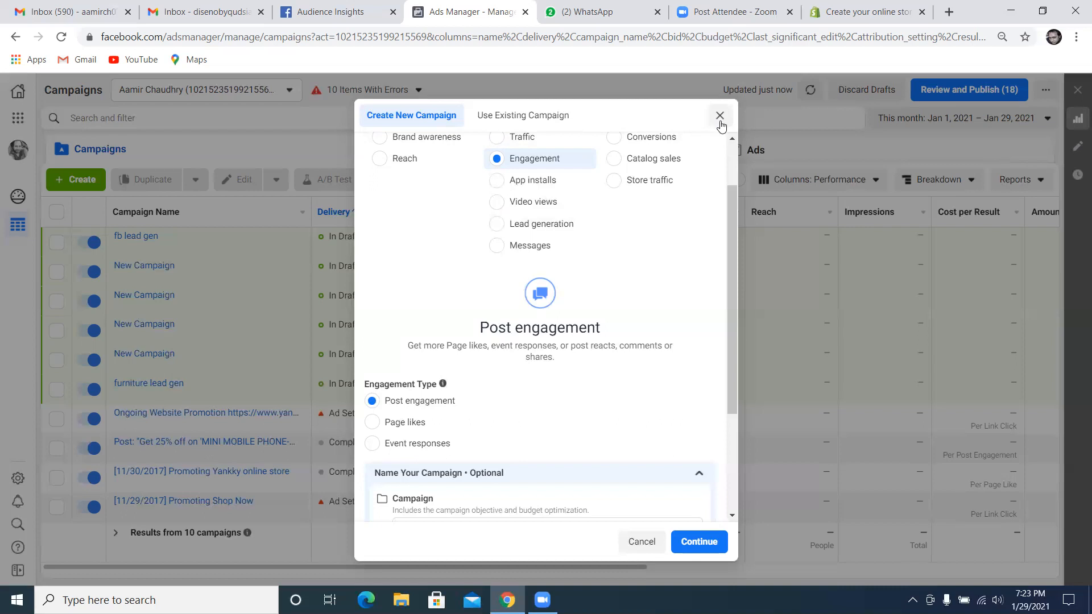
{"action": "scroll", "coordinate": [734, 158], "scroll_direction": "up", "scroll_amount": 2}
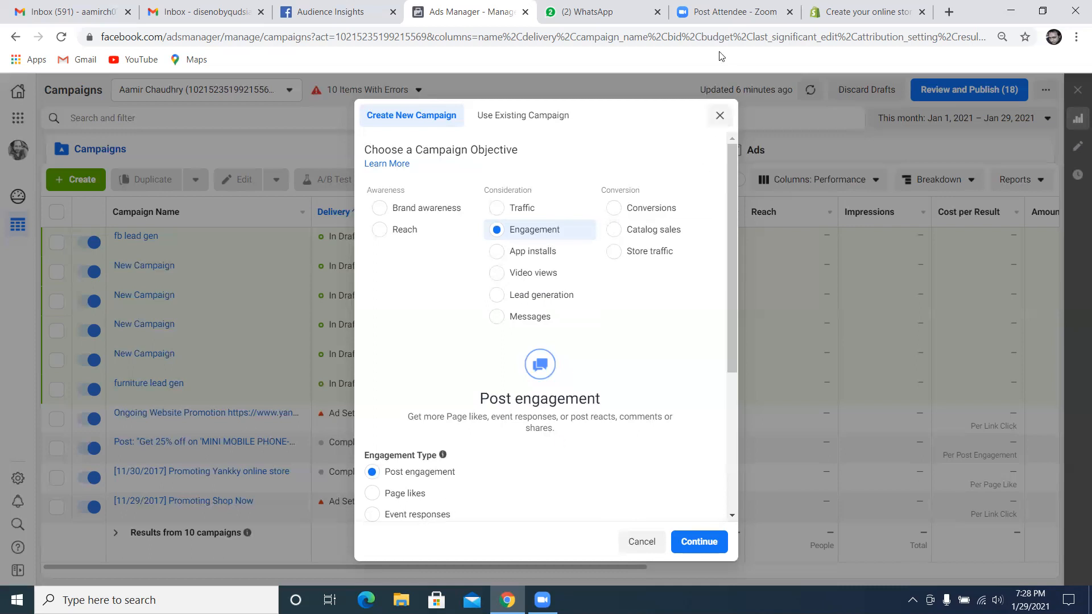
Search Google for shopify in a new browser tab
{"action": "left_click", "coordinate": [949, 11]}
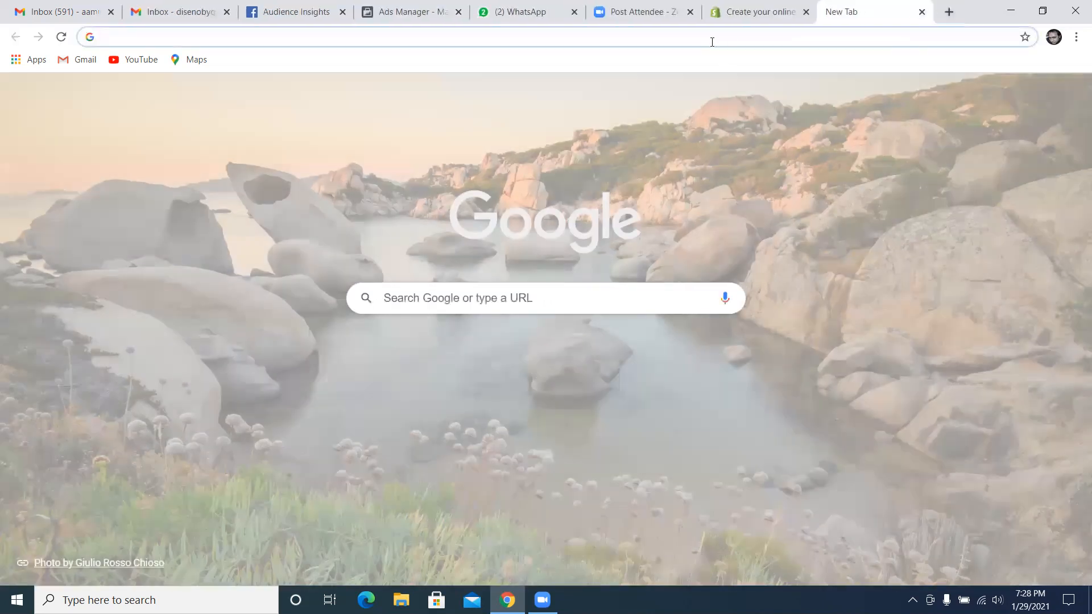
{"action": "type", "text": "shop"}
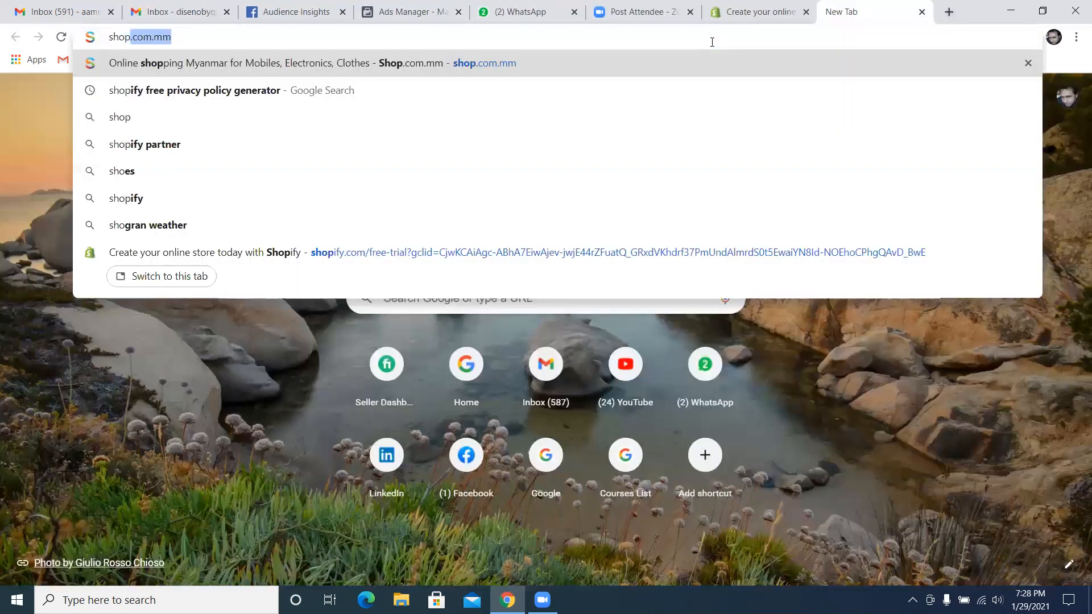
{"action": "type", "text": "ify"}
{"action": "key", "text": "BackSpace"}
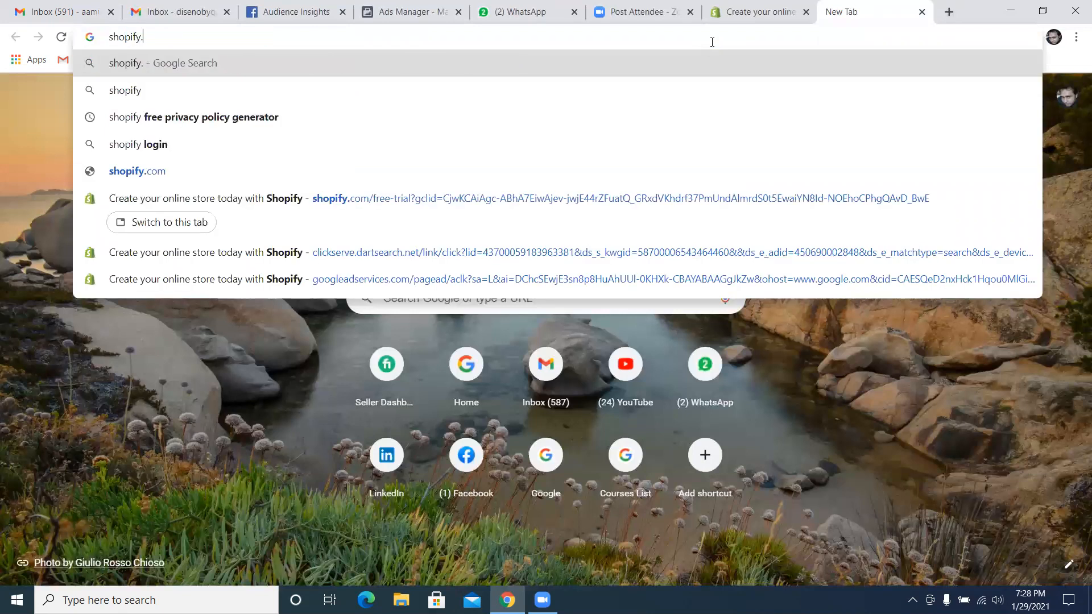
{"action": "type", "text": "."}
{"action": "key", "text": "BackSpace"}
{"action": "key", "text": "Return"}
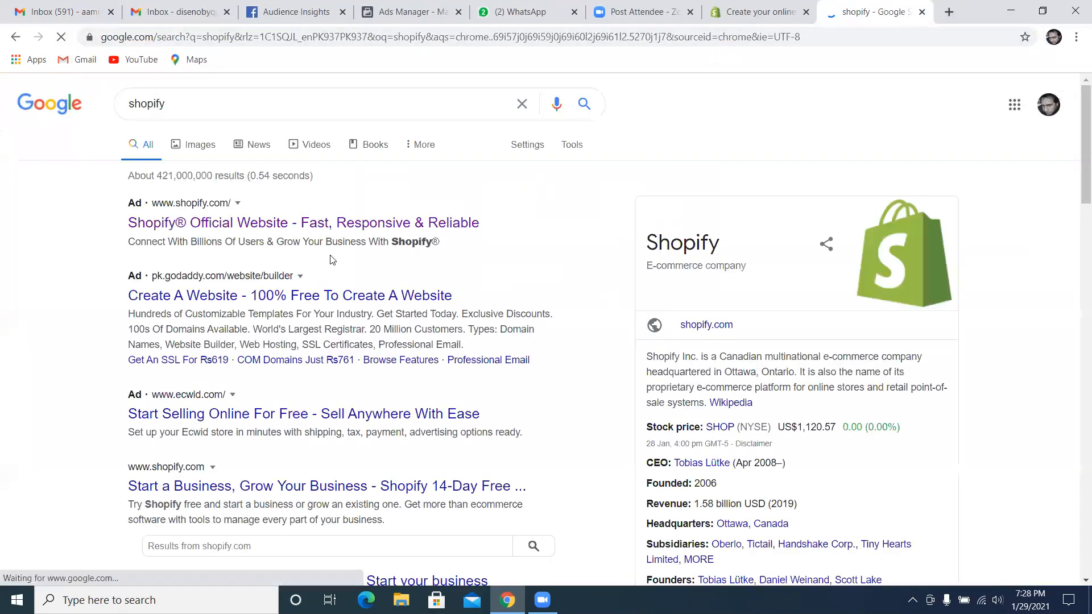
Open the sponsored GoDaddy free website result and examine the Website Builder page
{"action": "left_click", "coordinate": [302, 296]}
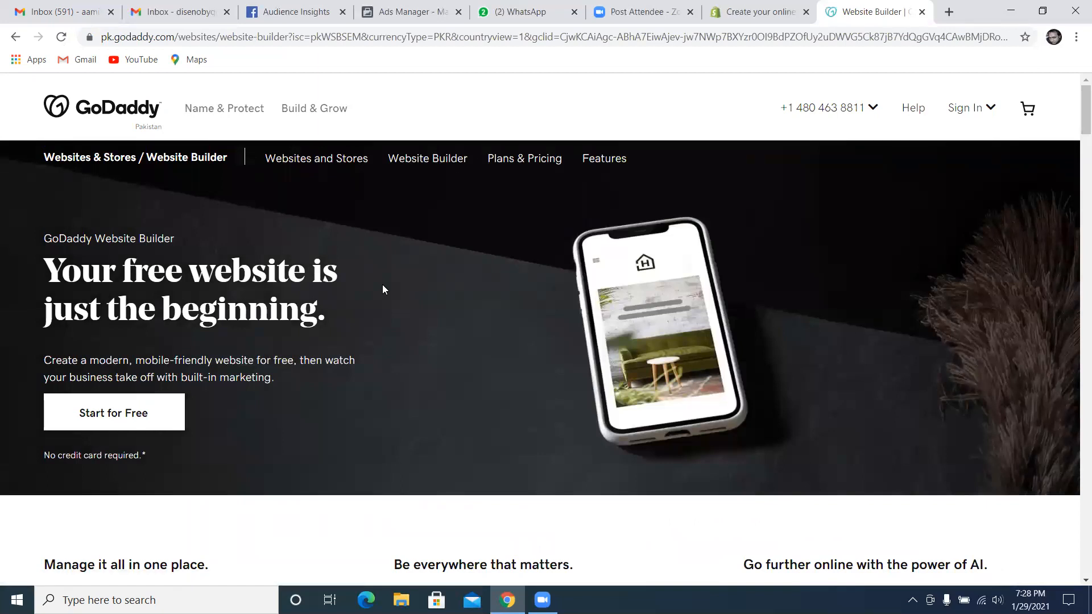
{"action": "scroll", "coordinate": [354, 370], "scroll_direction": "down", "scroll_amount": 1}
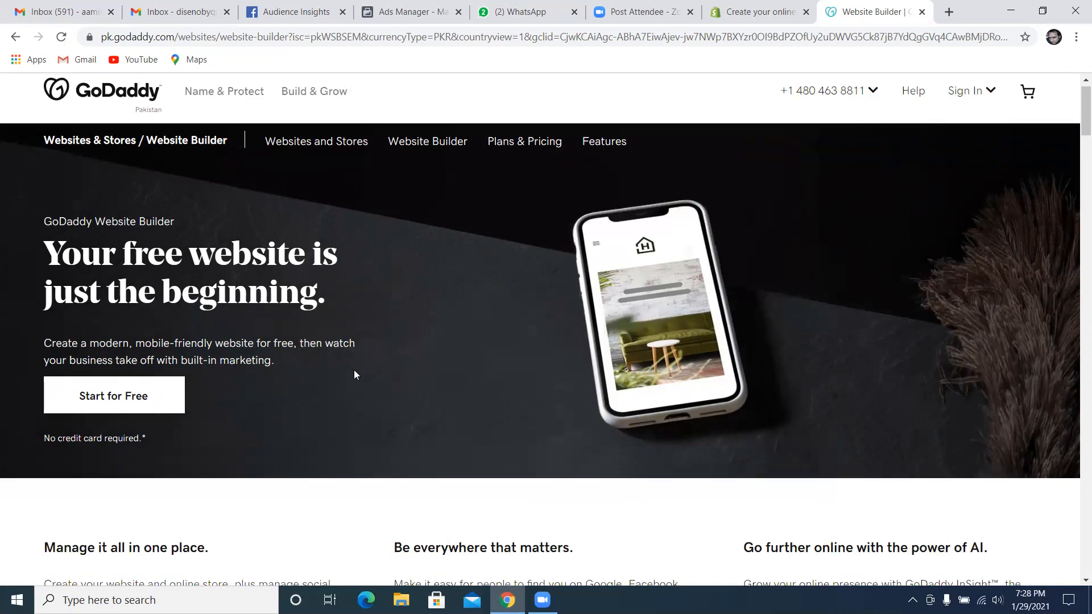
{"action": "scroll", "coordinate": [369, 394], "scroll_direction": "down", "scroll_amount": 3}
{"action": "scroll", "coordinate": [353, 404], "scroll_direction": "down", "scroll_amount": 2}
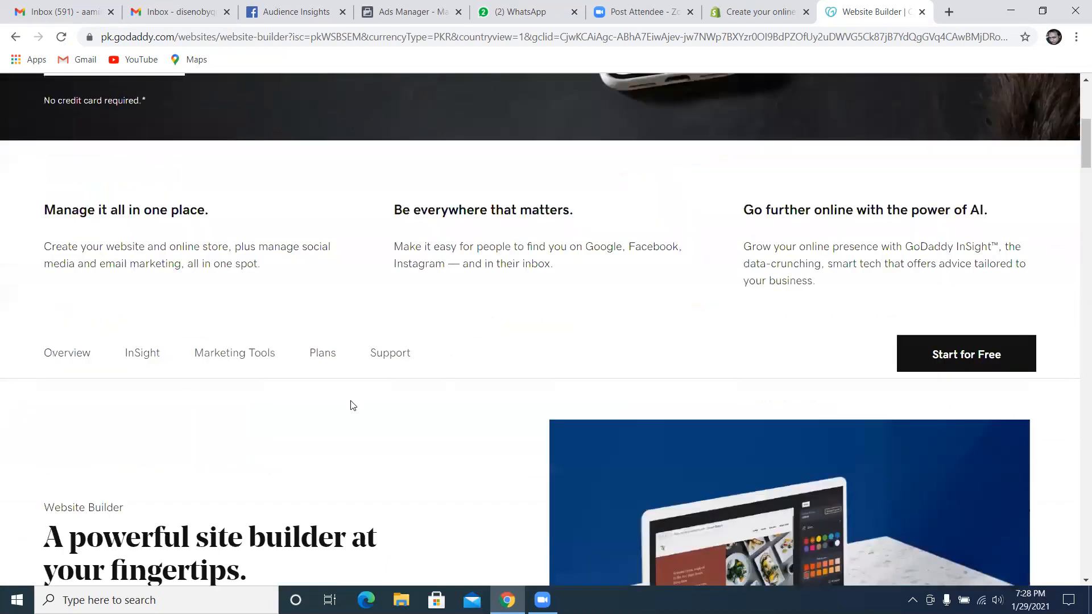
Look over the GoDaddy Website Builder page and return to the campaign objective selection in Ads Manager
{"action": "scroll", "coordinate": [352, 404], "scroll_direction": "down", "scroll_amount": 2}
{"action": "scroll", "coordinate": [347, 405], "scroll_direction": "up", "scroll_amount": 8}
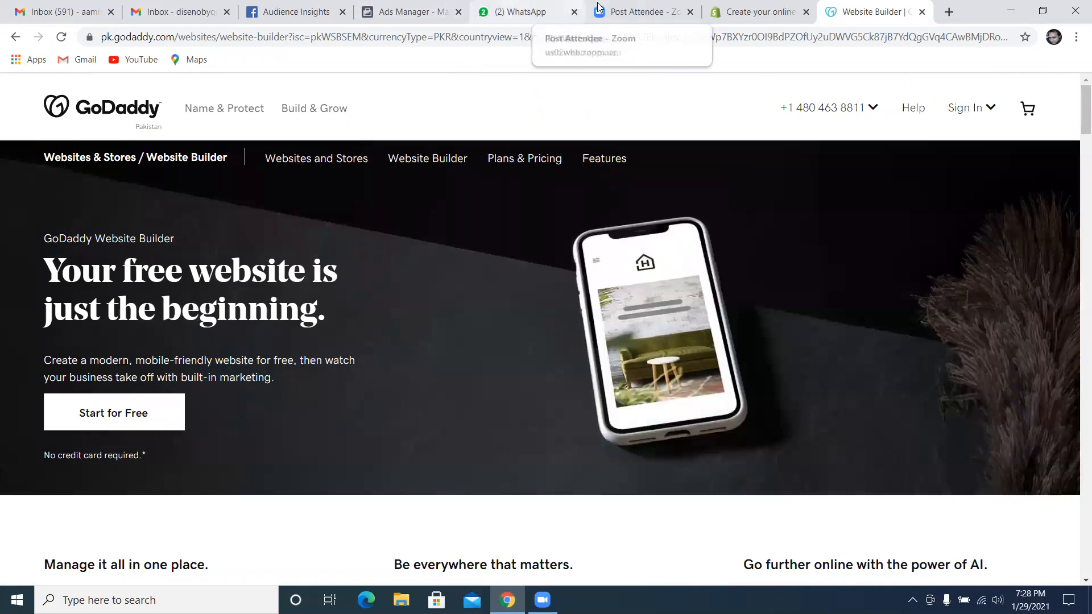
{"action": "left_click", "coordinate": [413, 11]}
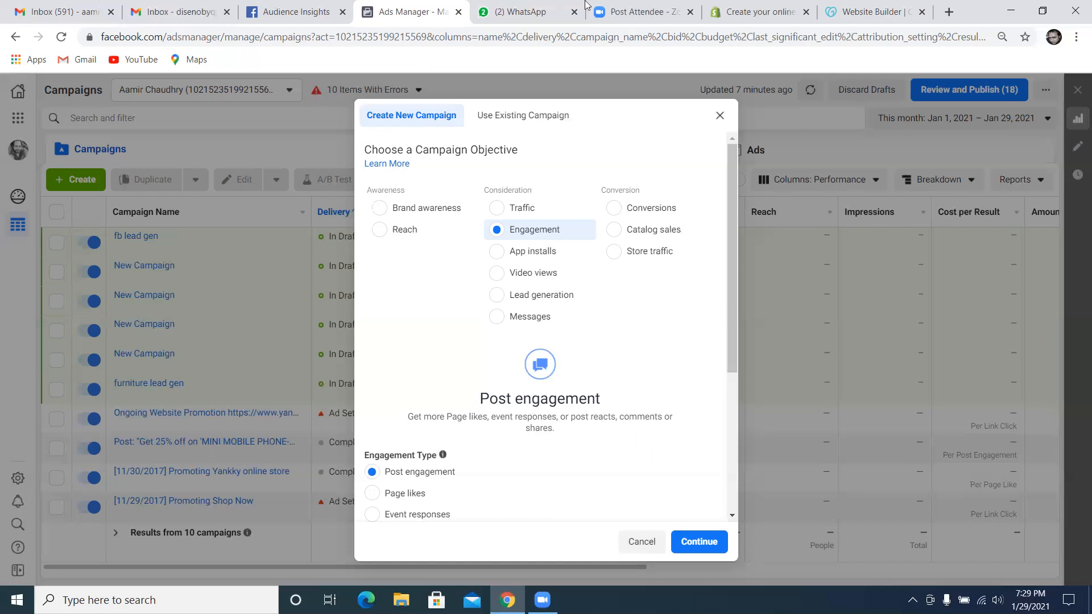
Return from the GoDaddy page to the Google results for shopify and open the sponsored Shopify official website
{"action": "left_click", "coordinate": [745, 10]}
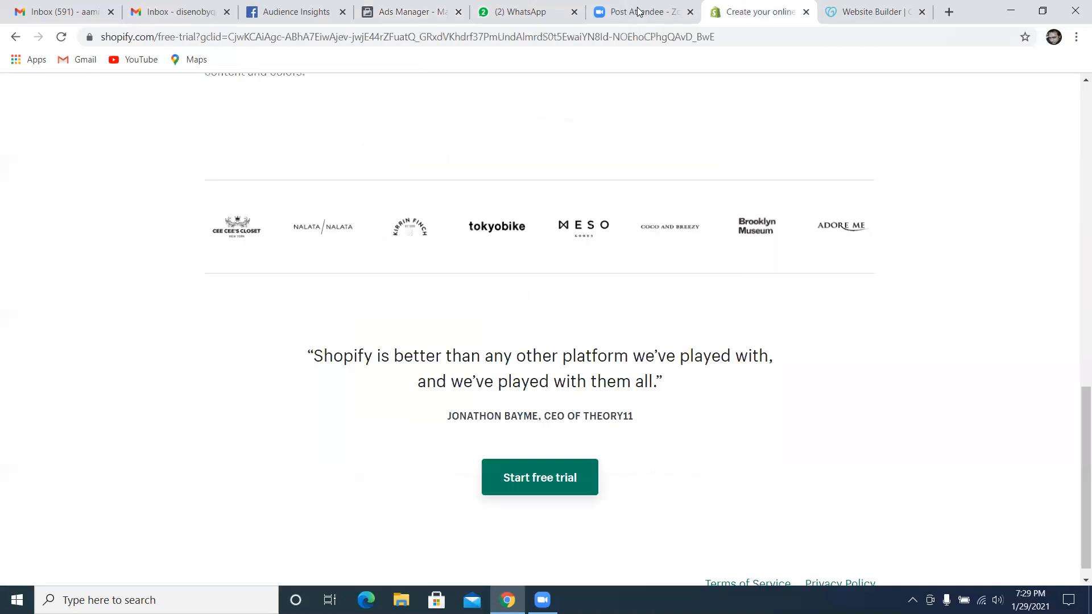
{"action": "left_click", "coordinate": [845, 12]}
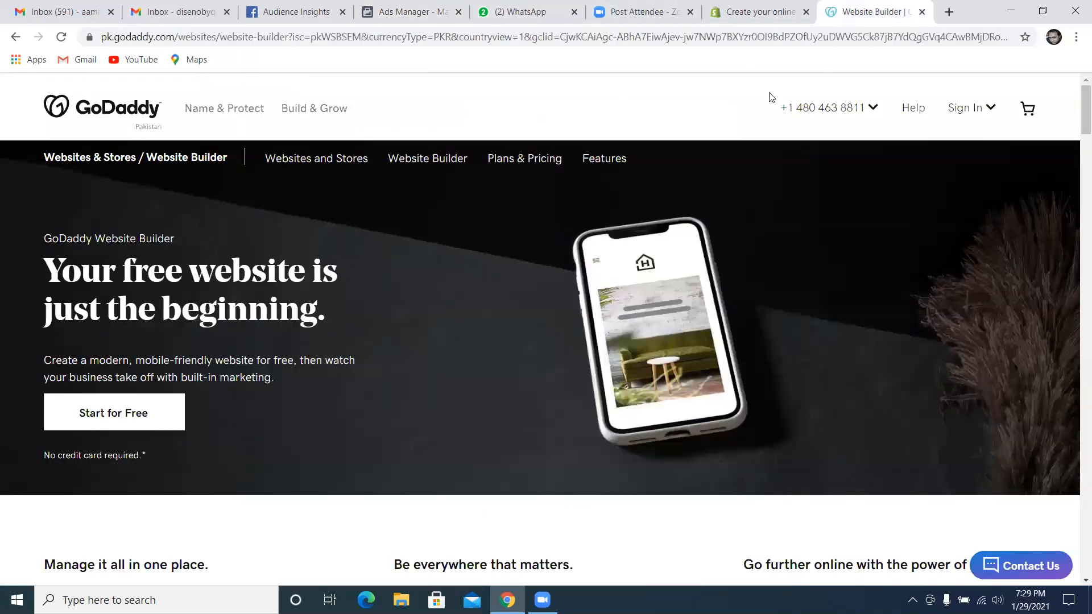
{"action": "left_click", "coordinate": [16, 36]}
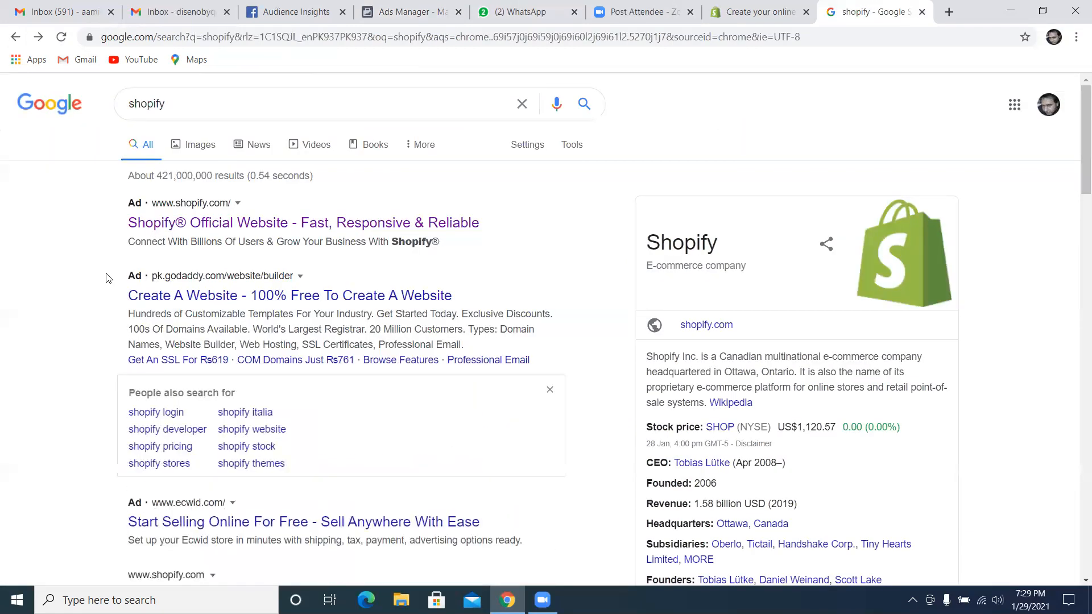
{"action": "left_click", "coordinate": [177, 223]}
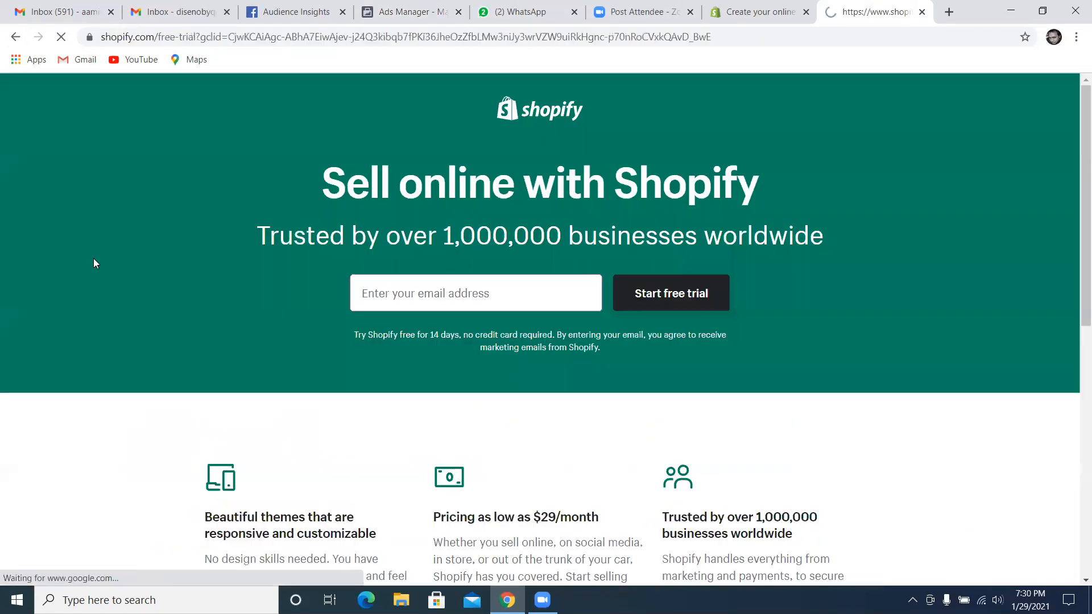
Start the free trial from the end of the Shopify page and examine the page's themes and pricing information
{"action": "scroll", "coordinate": [98, 261], "scroll_direction": "down", "scroll_amount": 5}
{"action": "scroll", "coordinate": [101, 266], "scroll_direction": "down", "scroll_amount": 9}
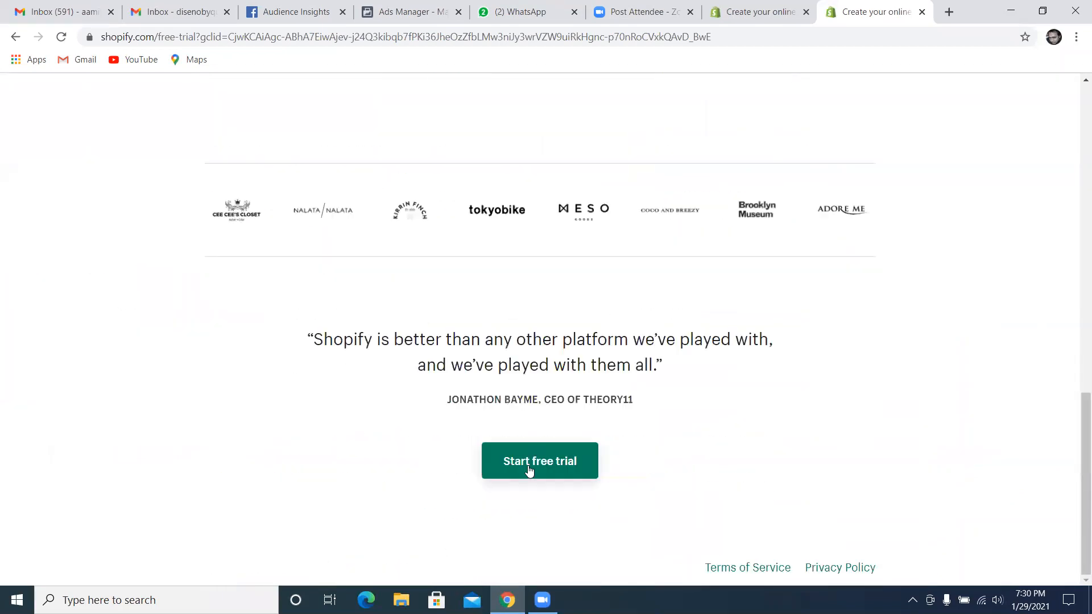
{"action": "left_click", "coordinate": [529, 470]}
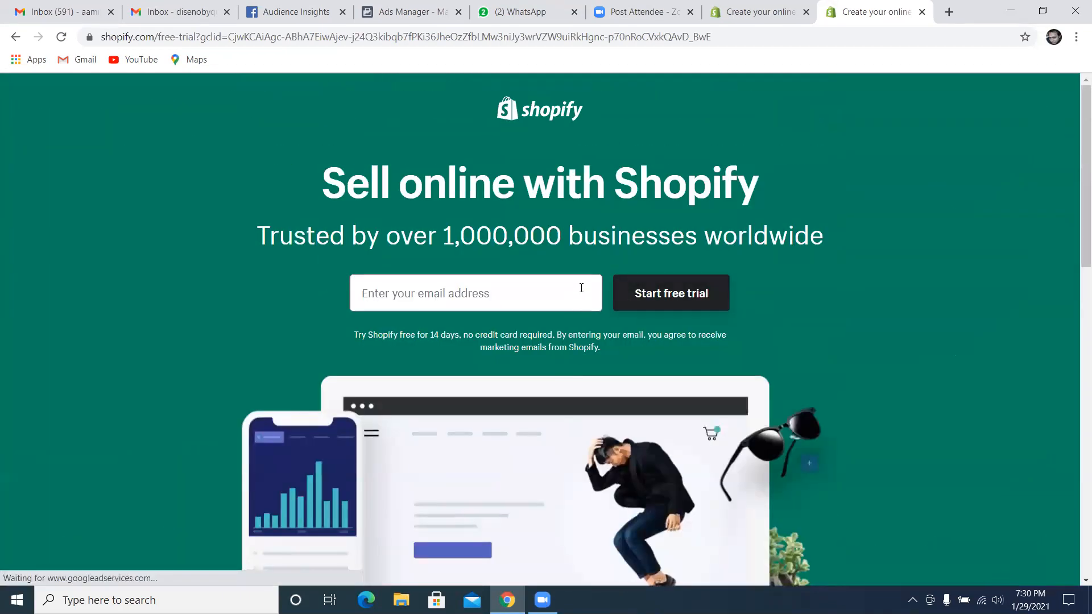
{"action": "scroll", "coordinate": [542, 287], "scroll_direction": "down", "scroll_amount": 5}
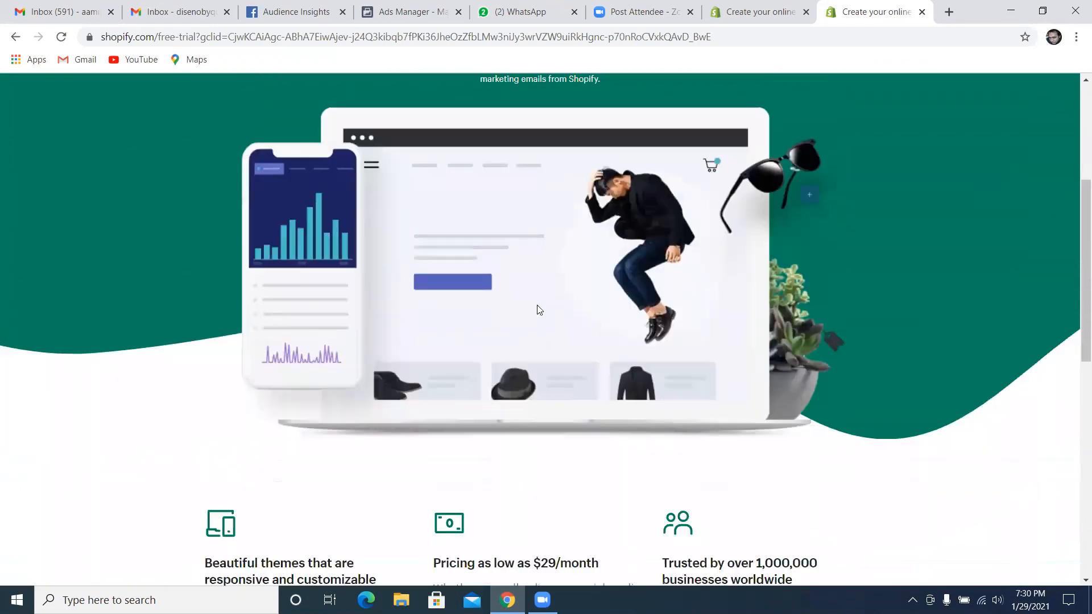
{"action": "scroll", "coordinate": [539, 310], "scroll_direction": "down", "scroll_amount": 4}
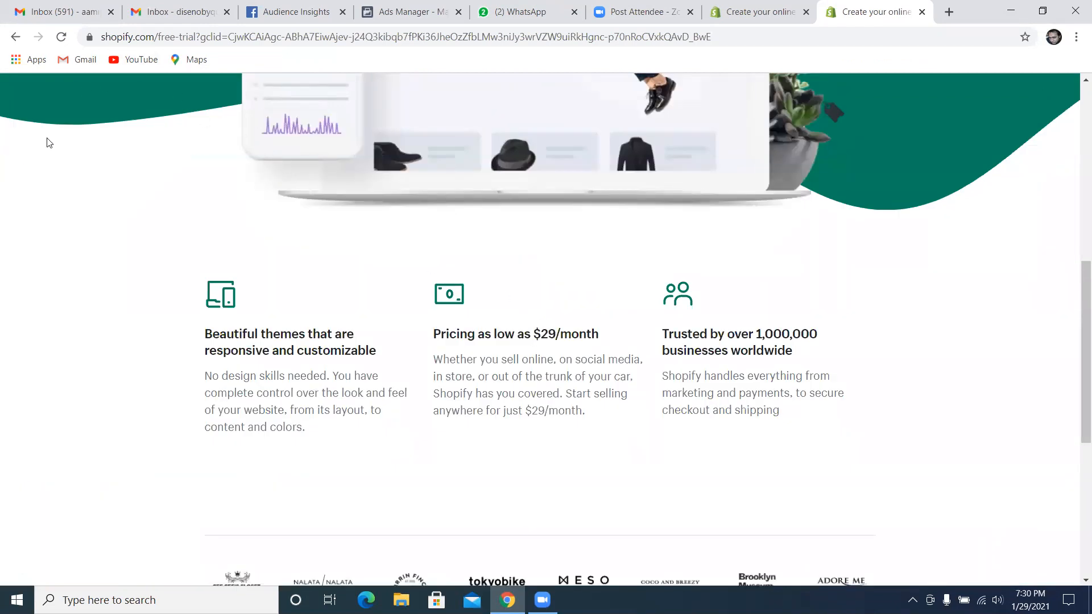
Go back to the Google results for shopify and look through the listings
{"action": "left_click", "coordinate": [16, 37]}
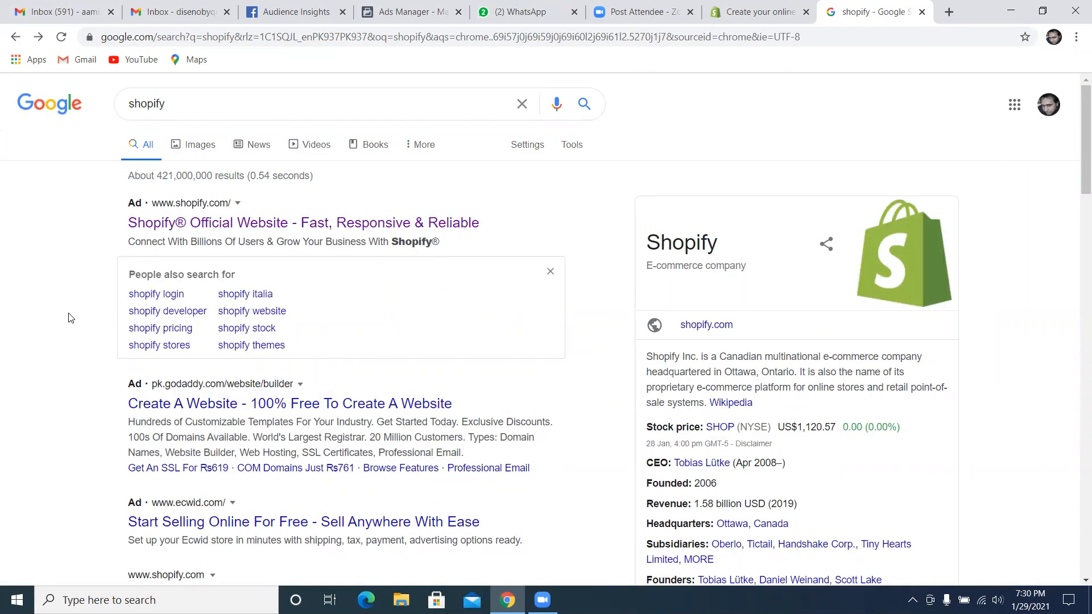
{"action": "scroll", "coordinate": [25, 356], "scroll_direction": "down", "scroll_amount": 3}
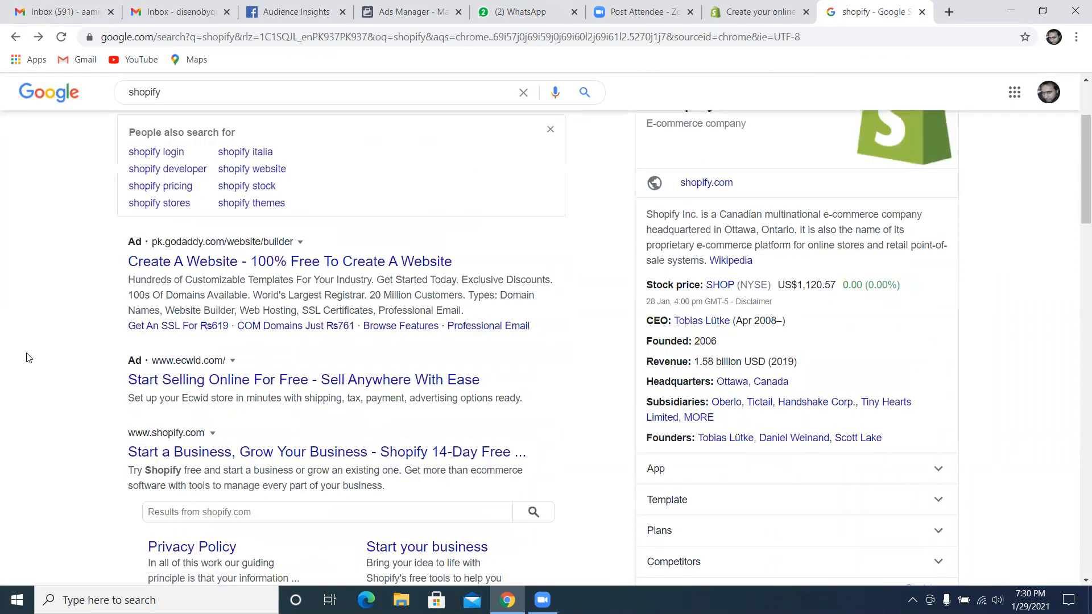
{"action": "scroll", "coordinate": [25, 355], "scroll_direction": "down", "scroll_amount": 5}
{"action": "scroll", "coordinate": [28, 358], "scroll_direction": "down", "scroll_amount": 7}
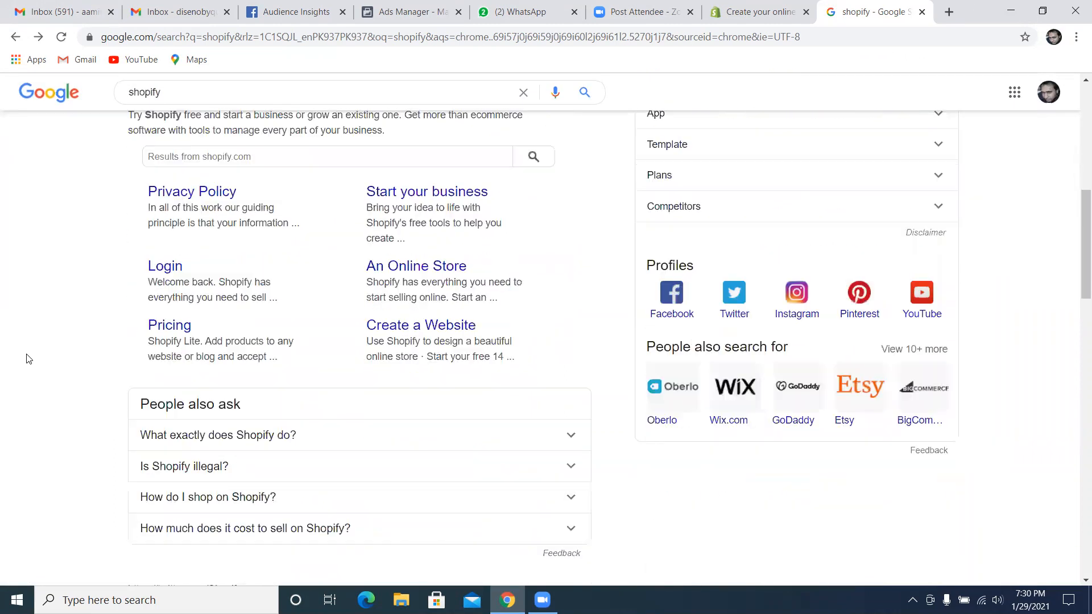
{"action": "scroll", "coordinate": [25, 360], "scroll_direction": "down", "scroll_amount": 4}
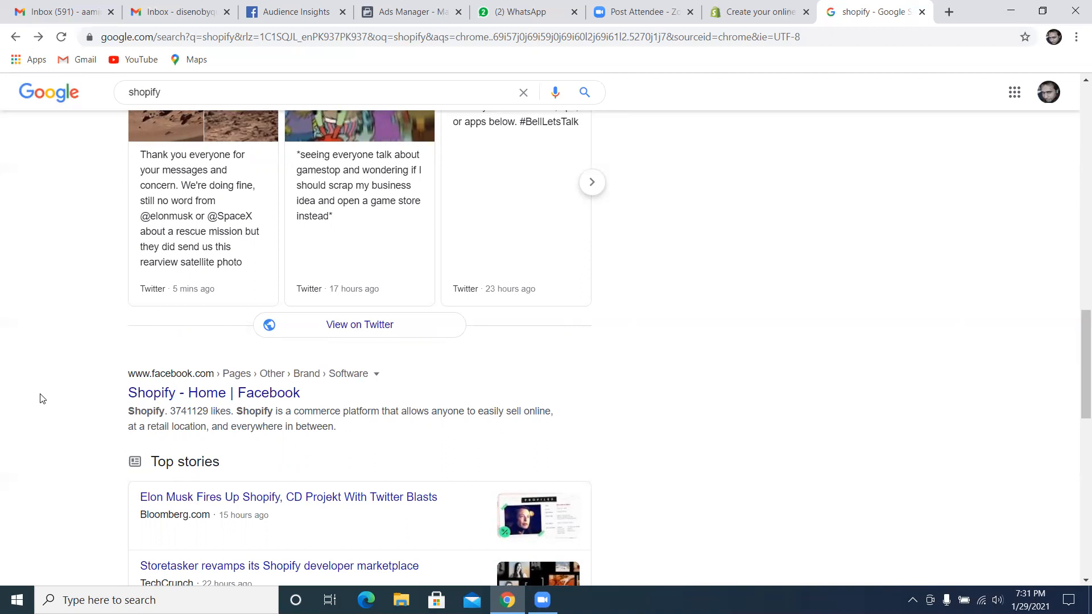
{"action": "scroll", "coordinate": [261, 226], "scroll_direction": "up", "scroll_amount": 1}
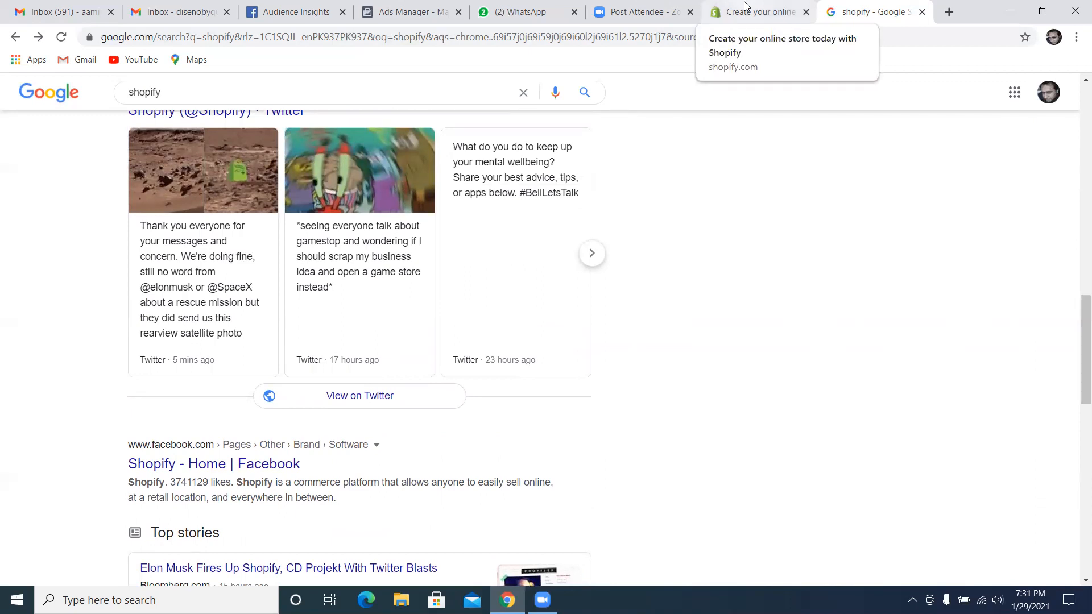
Search Google for the suggested query shopify packages price
{"action": "left_click", "coordinate": [746, 8]}
{"action": "left_click", "coordinate": [842, 14]}
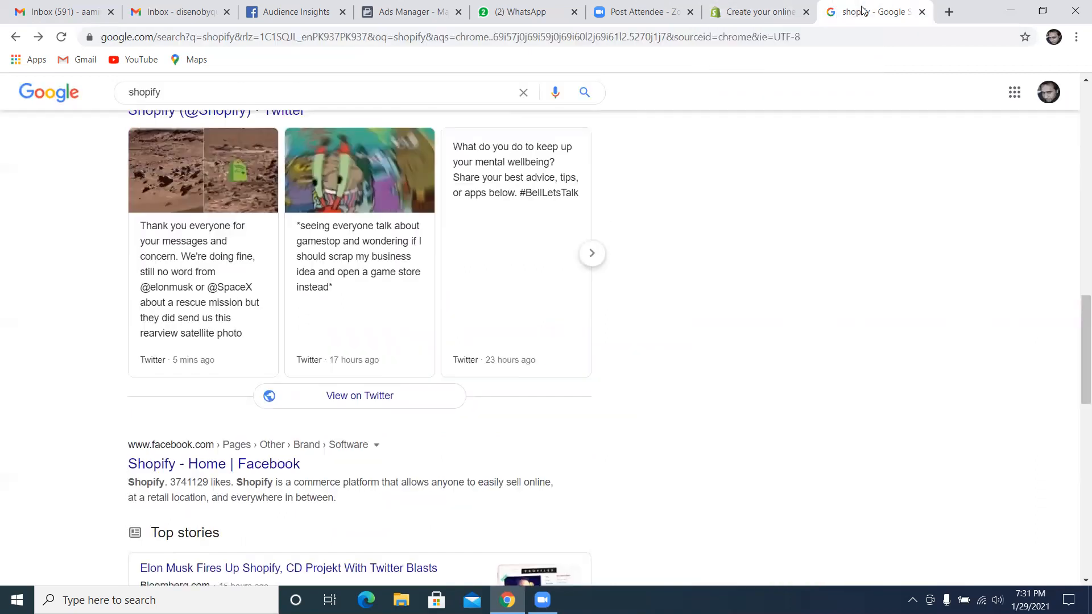
{"action": "left_click", "coordinate": [203, 95]}
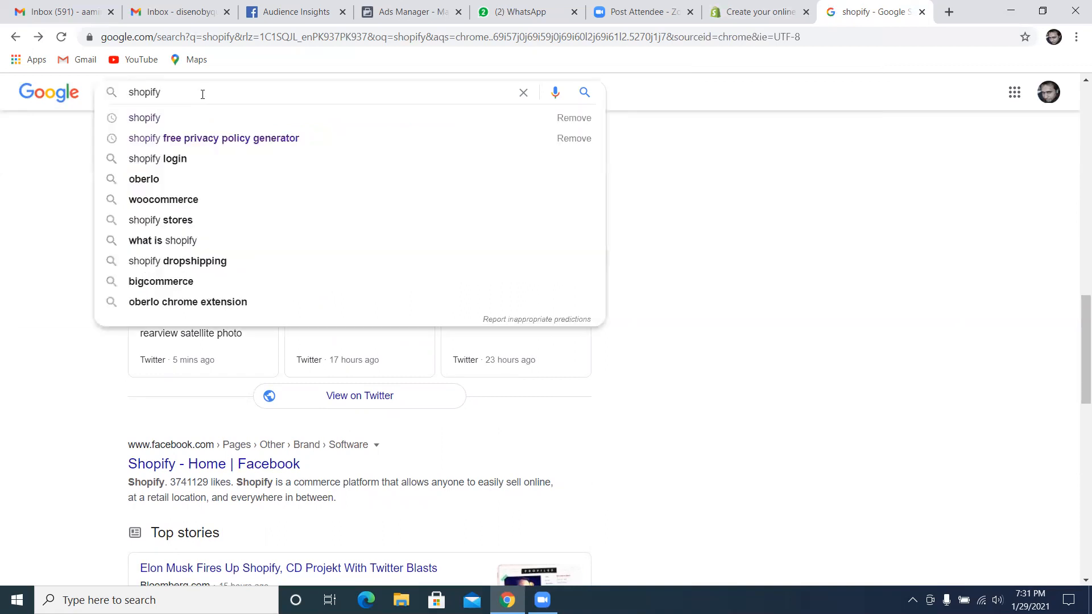
{"action": "type", "text": "pakaages"}
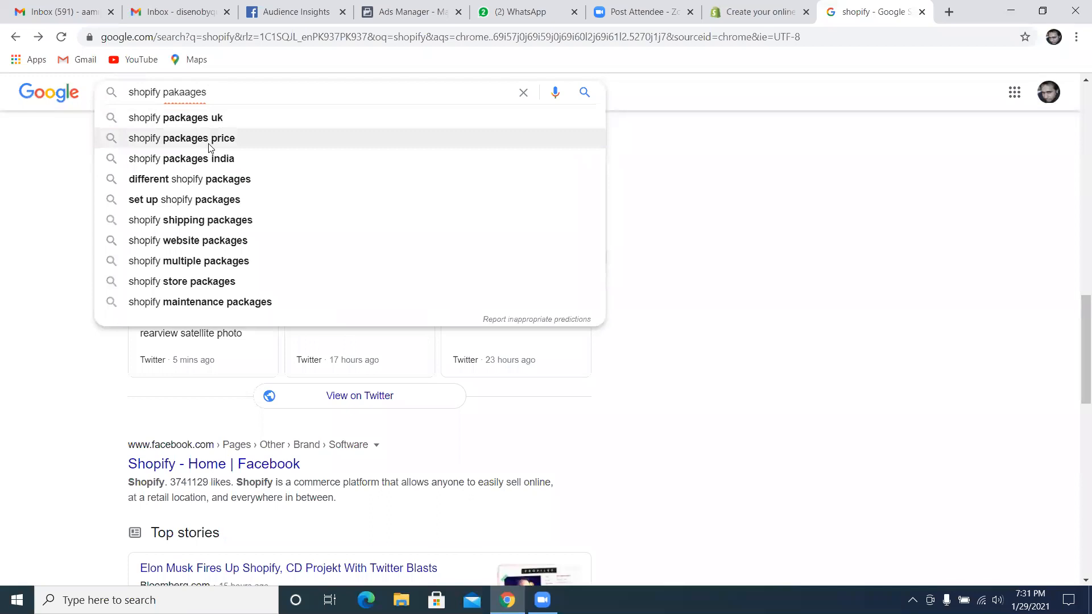
{"action": "left_click", "coordinate": [212, 139]}
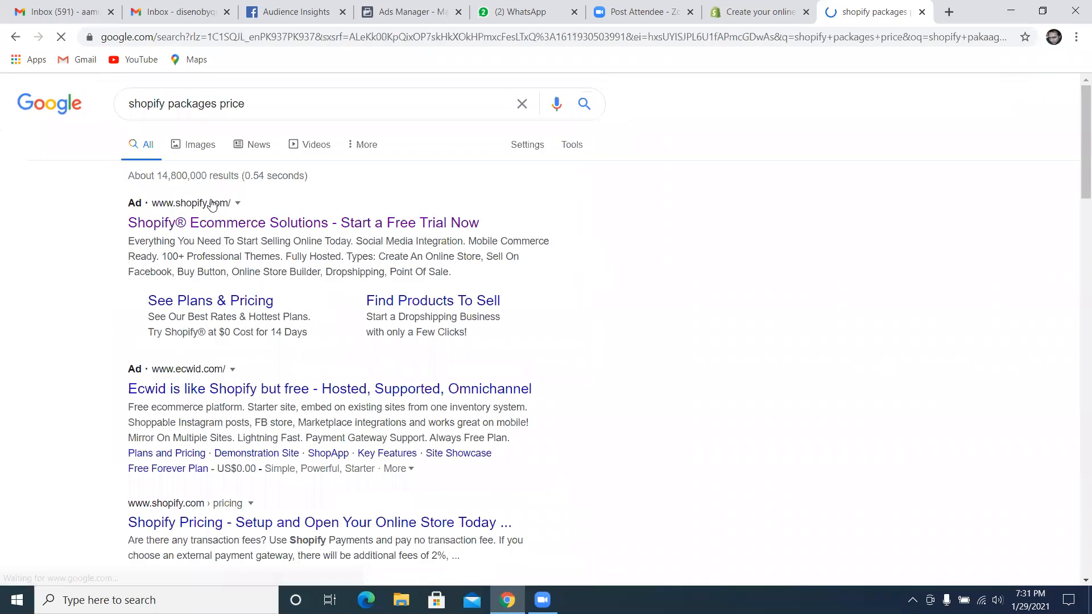
Find and open the websitebuilderexpert.com result on Shopify Prices & Plans 2021
{"action": "scroll", "coordinate": [159, 392], "scroll_direction": "down", "scroll_amount": 1}
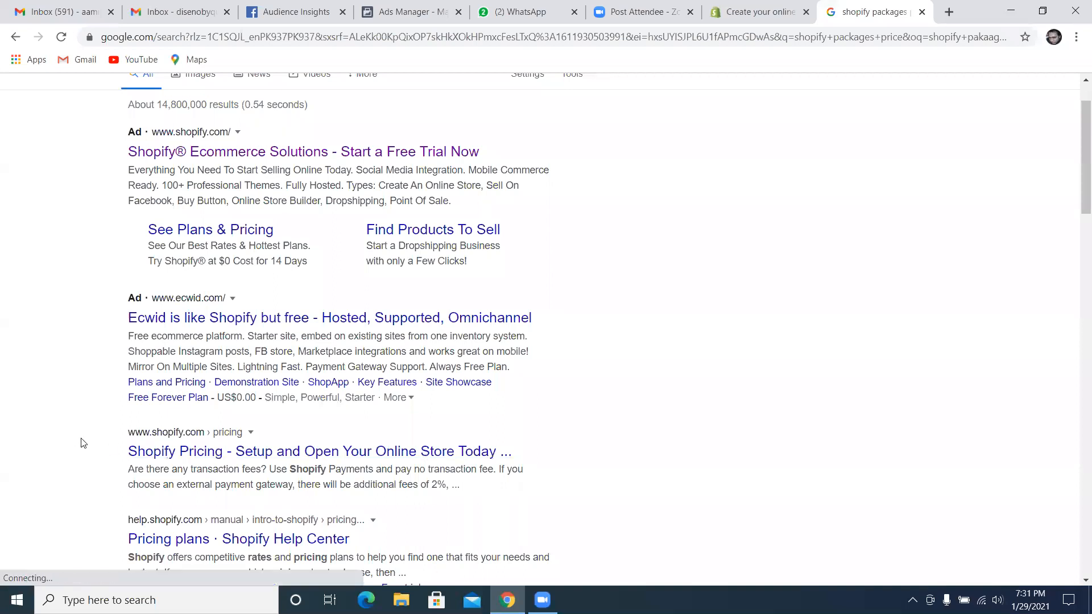
{"action": "scroll", "coordinate": [84, 439], "scroll_direction": "down", "scroll_amount": 1}
{"action": "scroll", "coordinate": [85, 440], "scroll_direction": "down", "scroll_amount": 1}
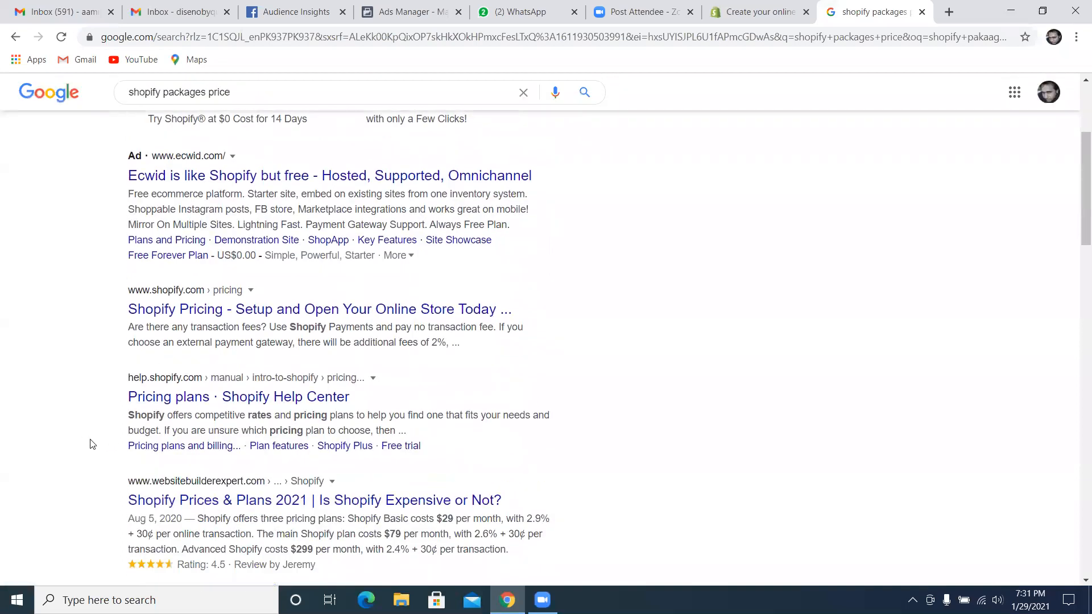
{"action": "scroll", "coordinate": [94, 443], "scroll_direction": "down", "scroll_amount": 1}
{"action": "left_click", "coordinate": [222, 427]}
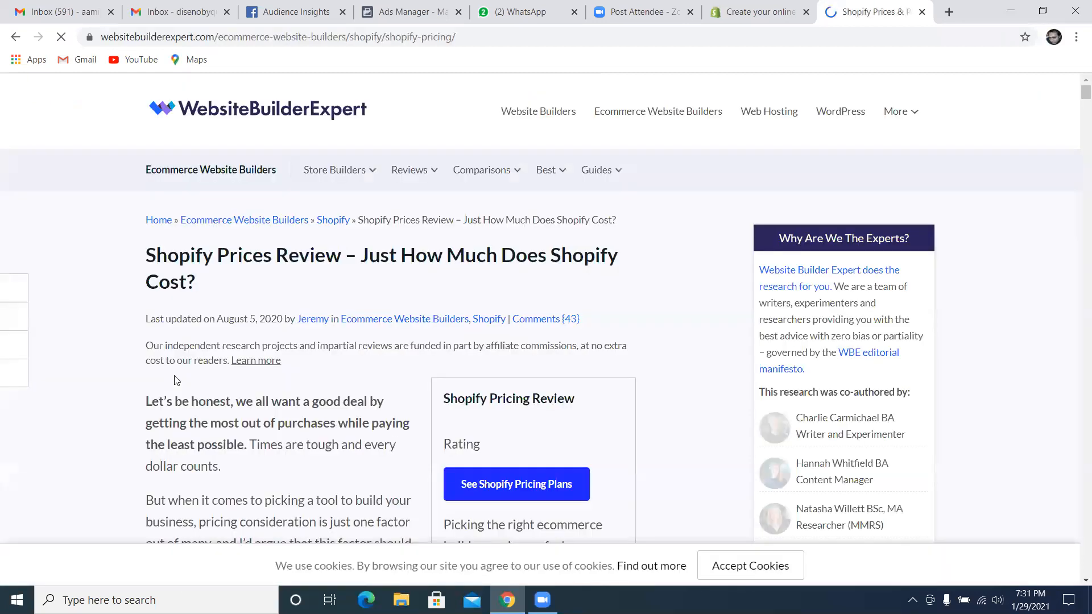
Examine the article's How Much Is Shopify section and plan comparison table, dismissing the site's notification request
{"action": "scroll", "coordinate": [151, 387], "scroll_direction": "down", "scroll_amount": 3}
{"action": "scroll", "coordinate": [148, 387], "scroll_direction": "down", "scroll_amount": 10}
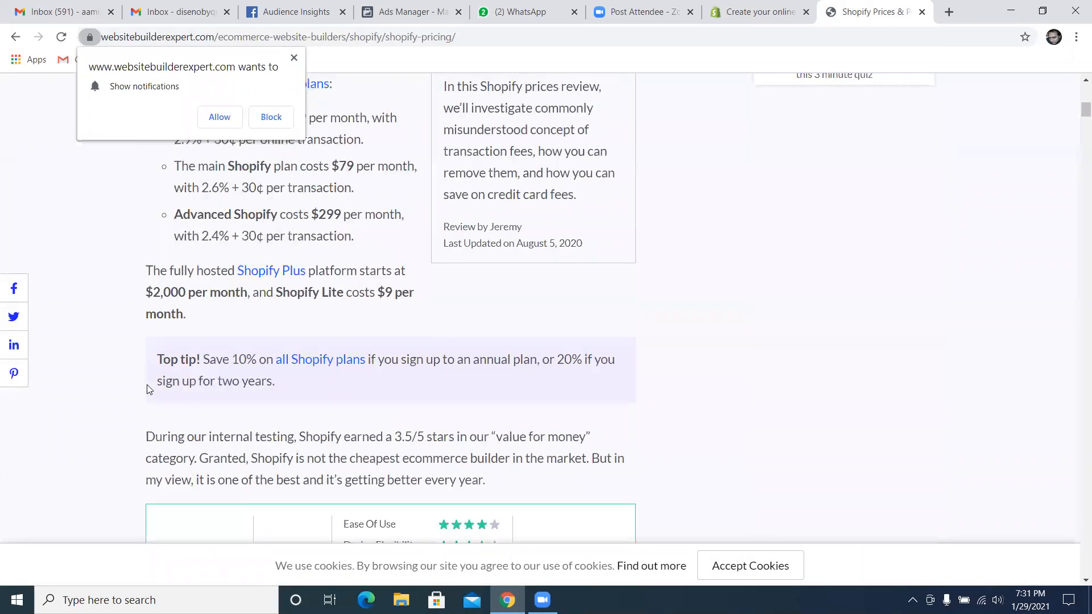
{"action": "scroll", "coordinate": [146, 389], "scroll_direction": "down", "scroll_amount": 10}
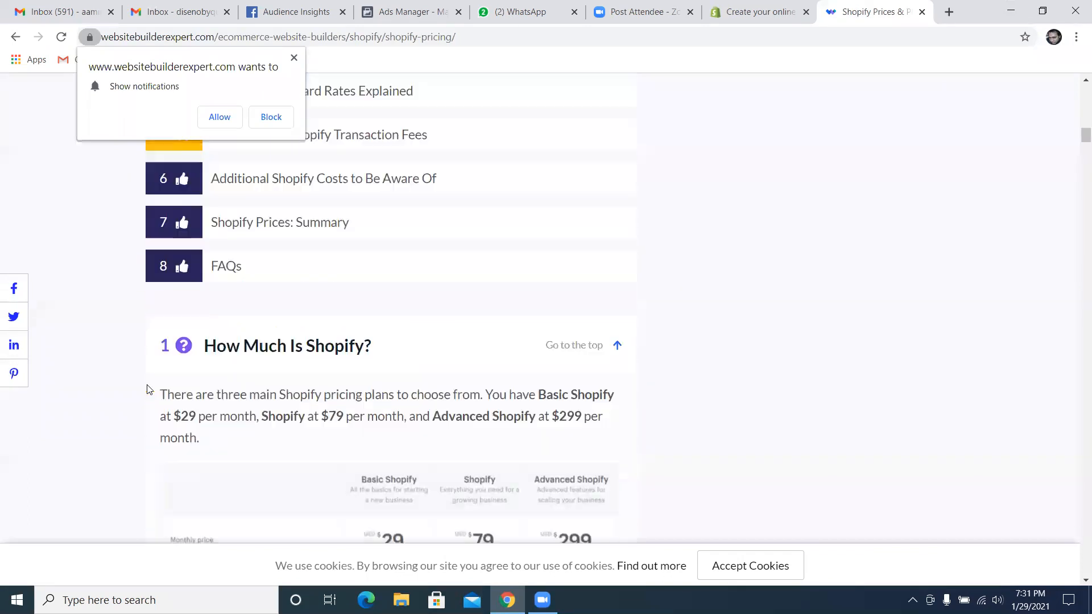
{"action": "scroll", "coordinate": [147, 389], "scroll_direction": "up", "scroll_amount": 5}
{"action": "scroll", "coordinate": [147, 389], "scroll_direction": "down", "scroll_amount": 6}
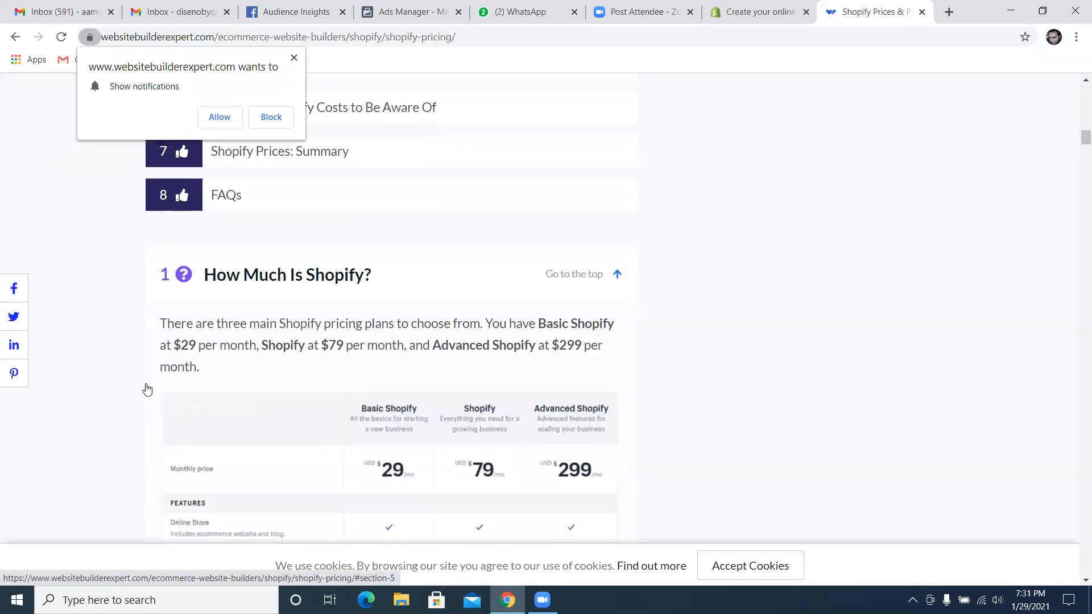
{"action": "scroll", "coordinate": [103, 364], "scroll_direction": "down", "scroll_amount": 1}
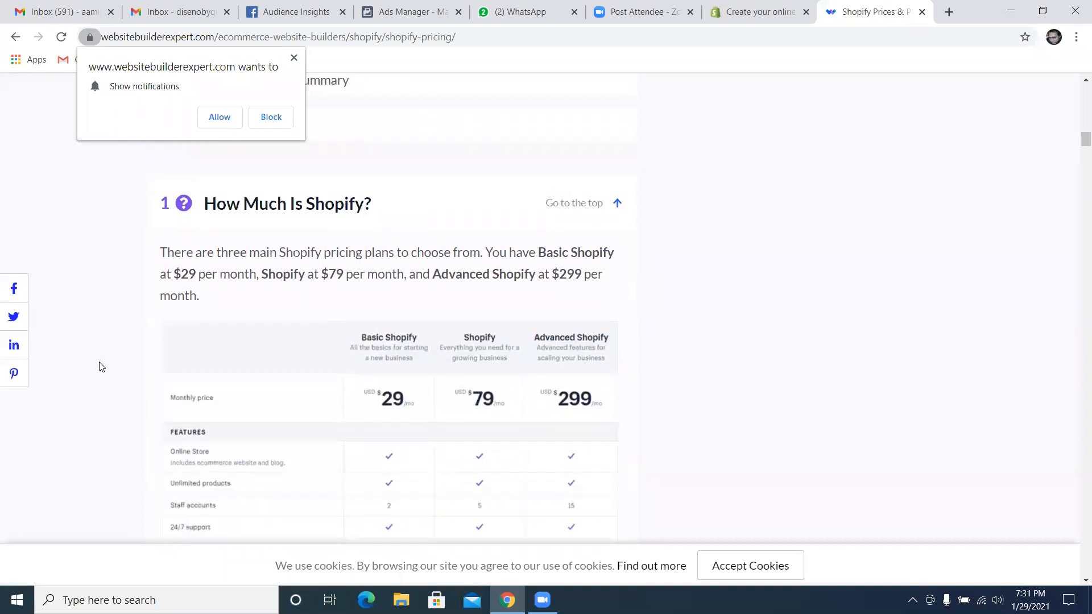
{"action": "left_click", "coordinate": [294, 58]}
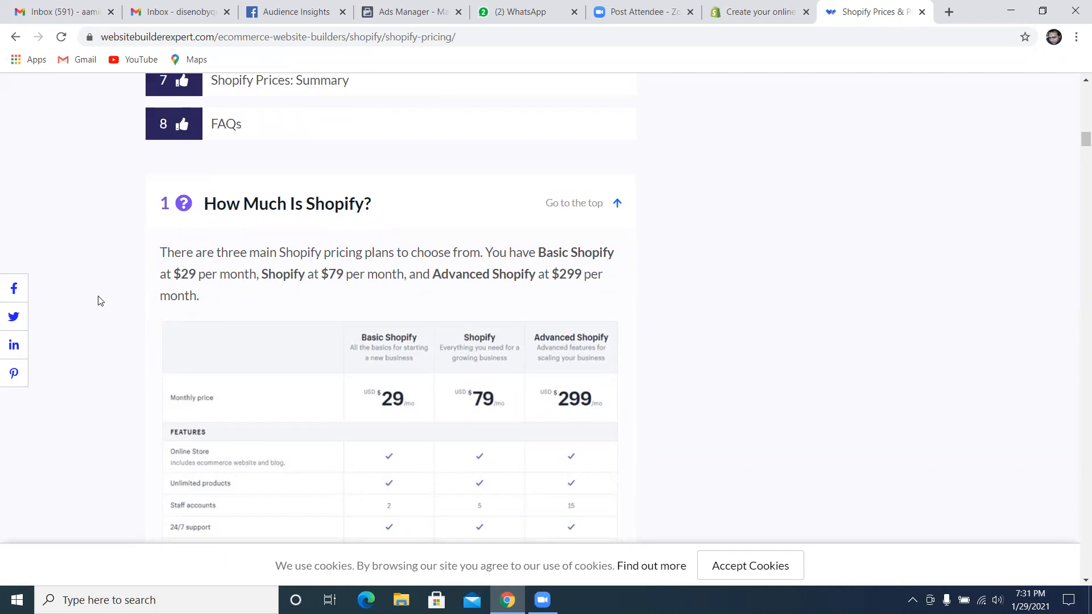
{"action": "scroll", "coordinate": [103, 310], "scroll_direction": "down", "scroll_amount": 1}
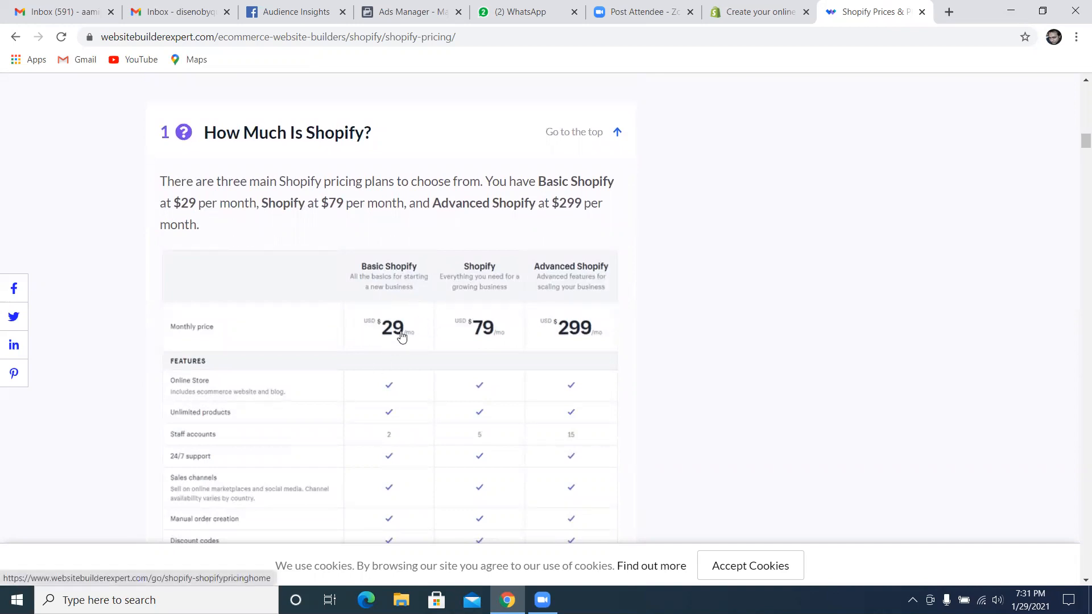
{"action": "scroll", "coordinate": [377, 341], "scroll_direction": "down", "scroll_amount": 1}
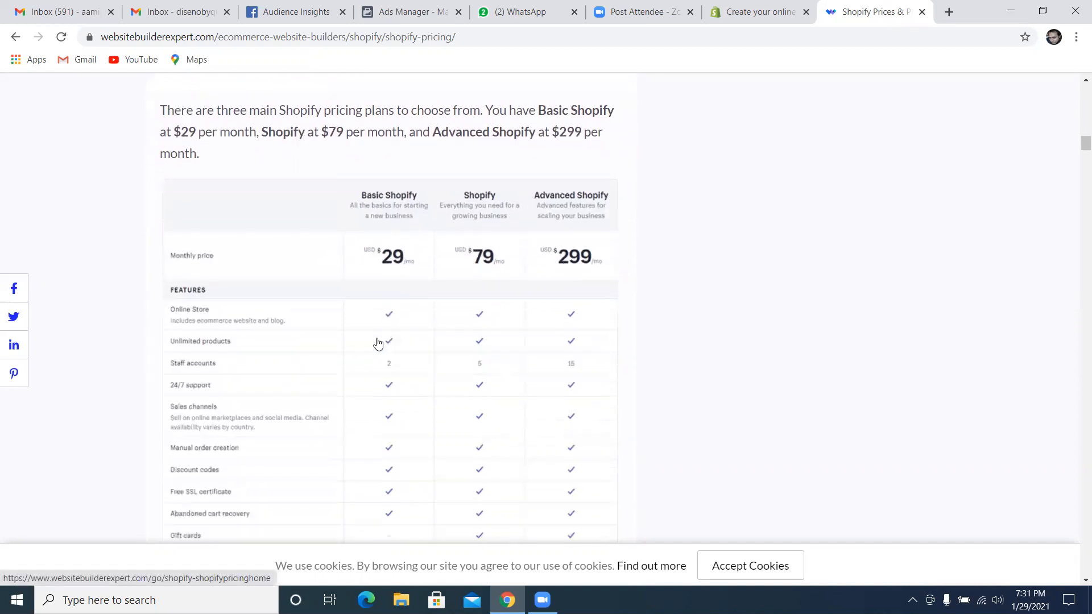
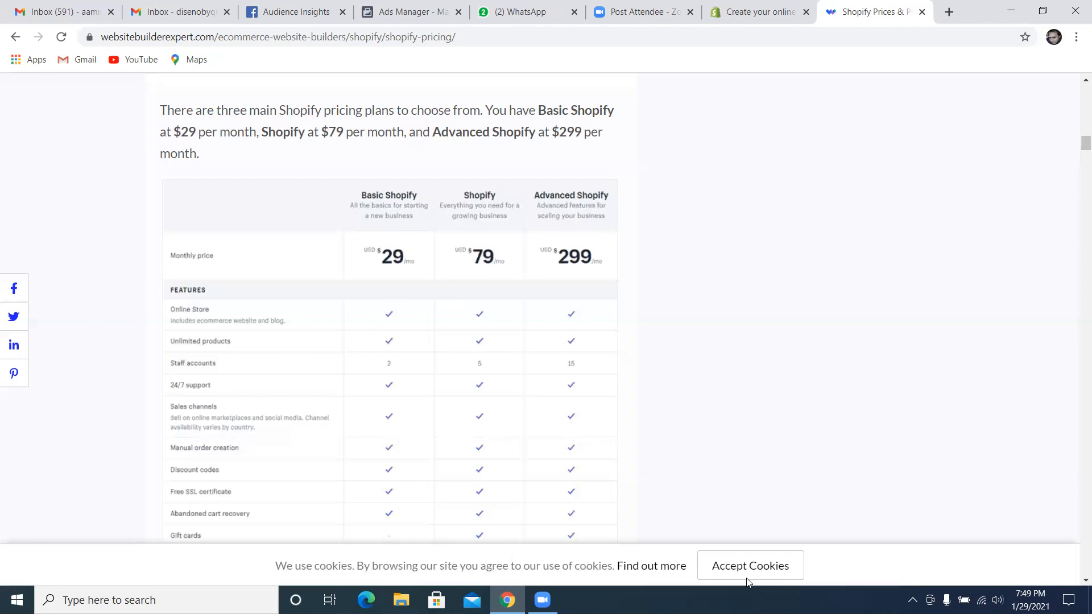
Check the current date in the Windows calendar and close it to return to the Shopify pricing article
{"action": "left_click", "coordinate": [1038, 596]}
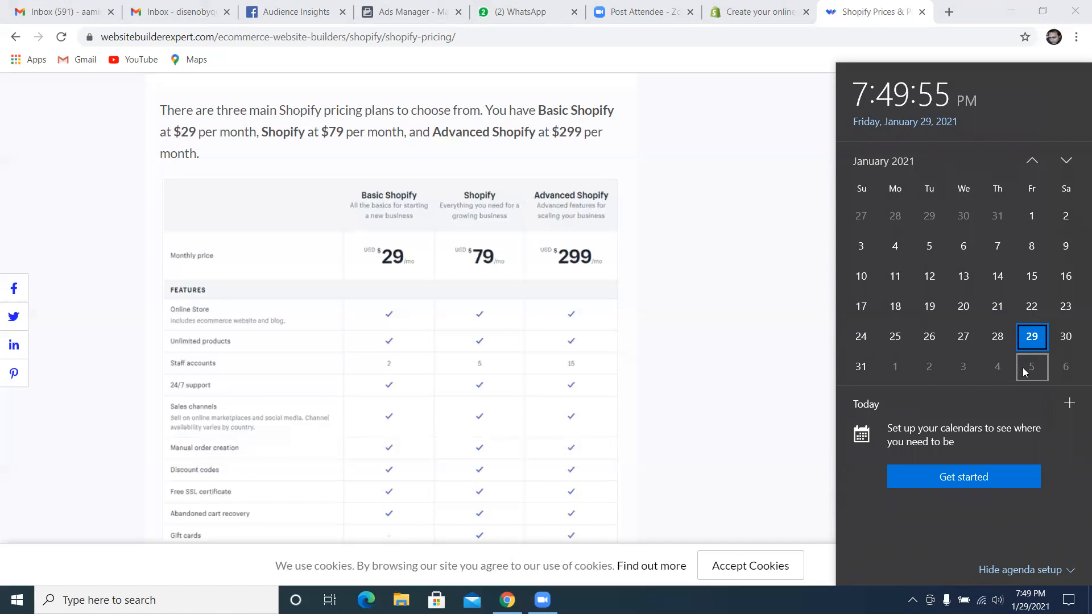
{"action": "left_click", "coordinate": [728, 427]}
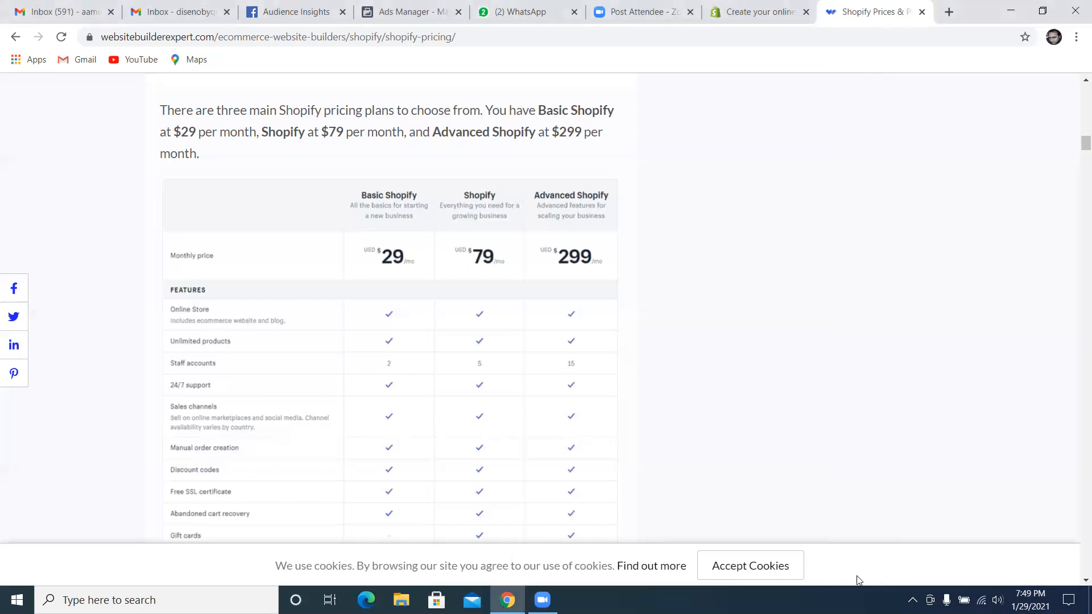